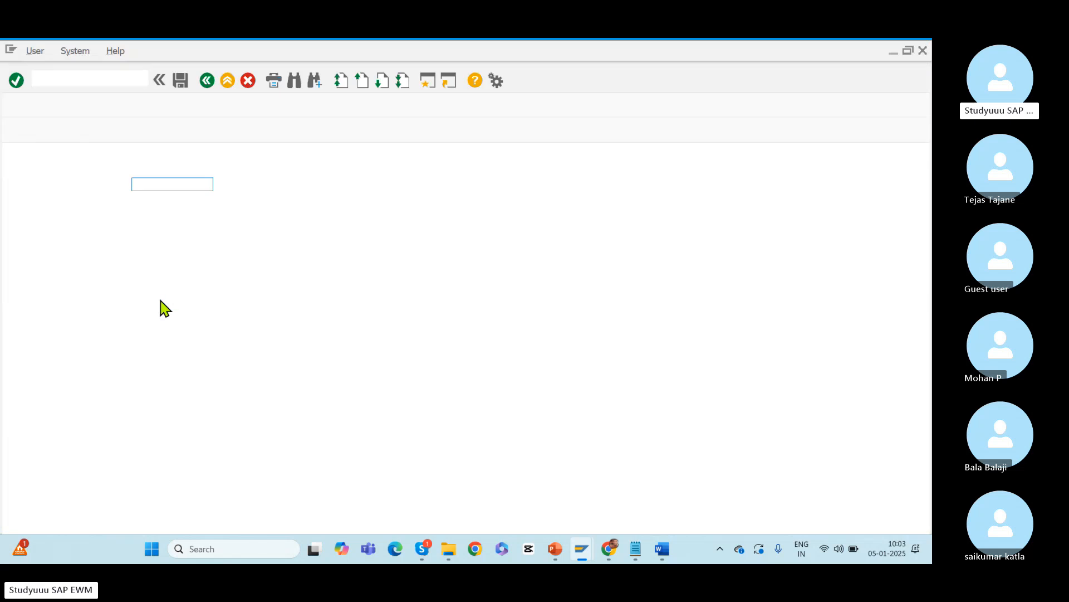
- Log on to client 110 with the suggested user name and the account password
{"action": "type", "text": "s"}
{"action": "key", "text": "Down"}
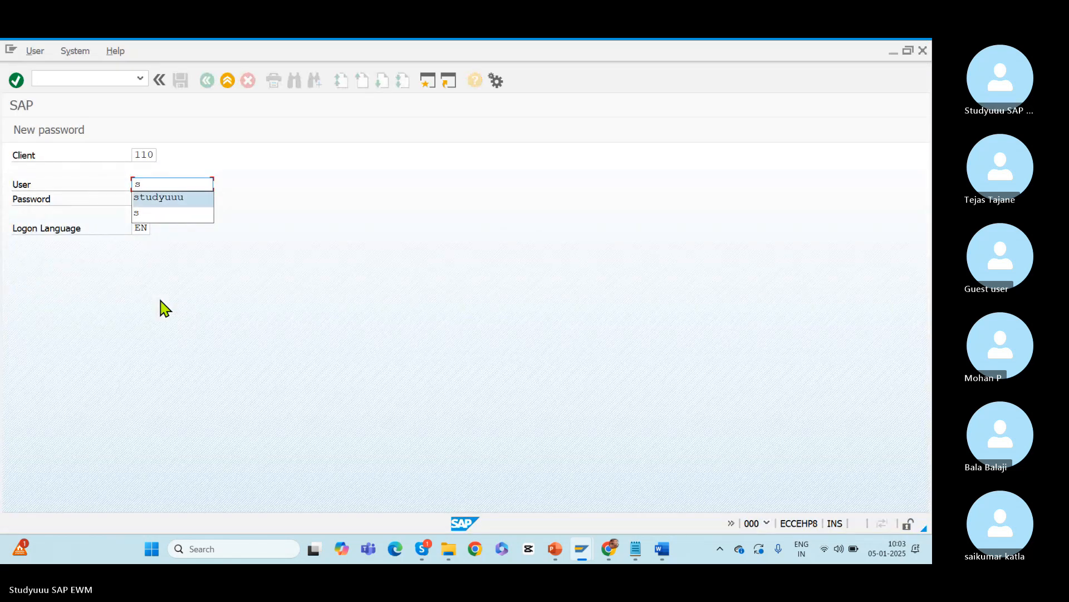
{"action": "key", "text": "Tab"}
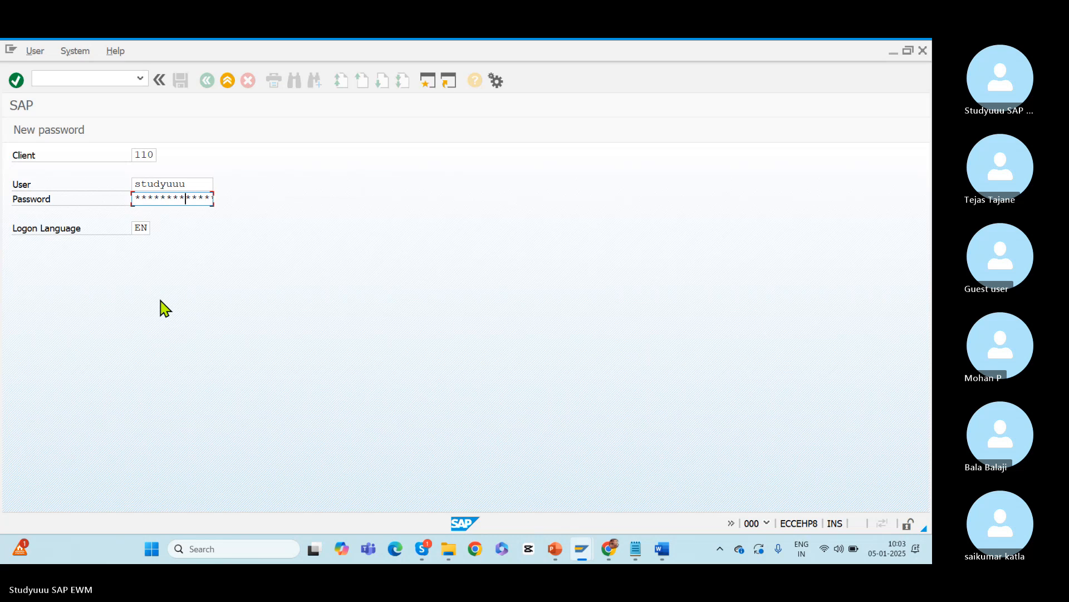
{"action": "key", "text": "Return"}
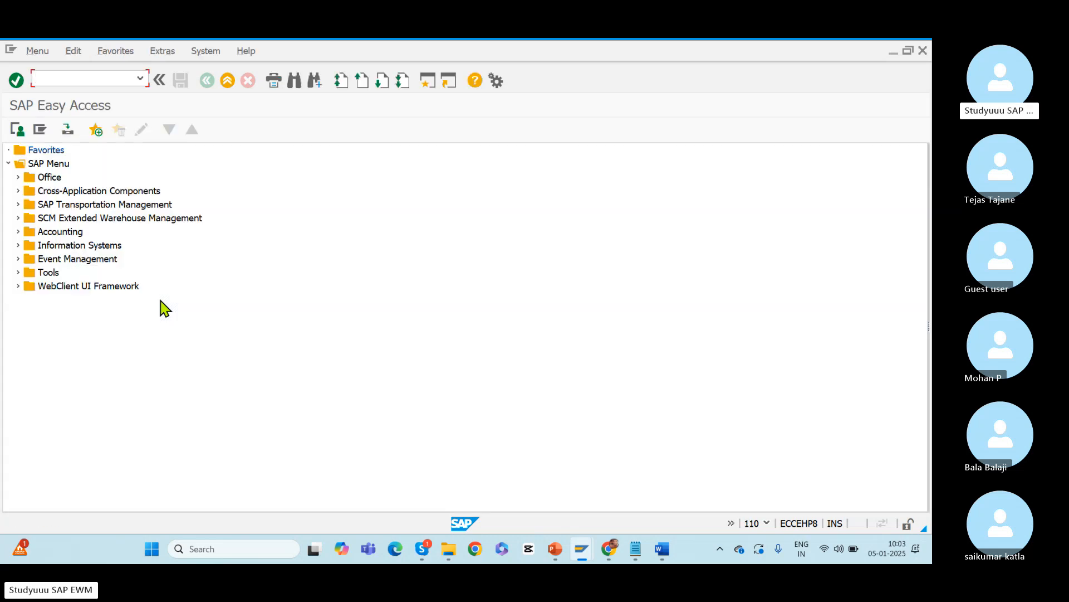
- Run transaction SPRO and display the SAP Reference IMG
{"action": "left_click", "coordinate": [65, 86]}
{"action": "type", "text": "spr"}
{"action": "key", "text": "Return"}
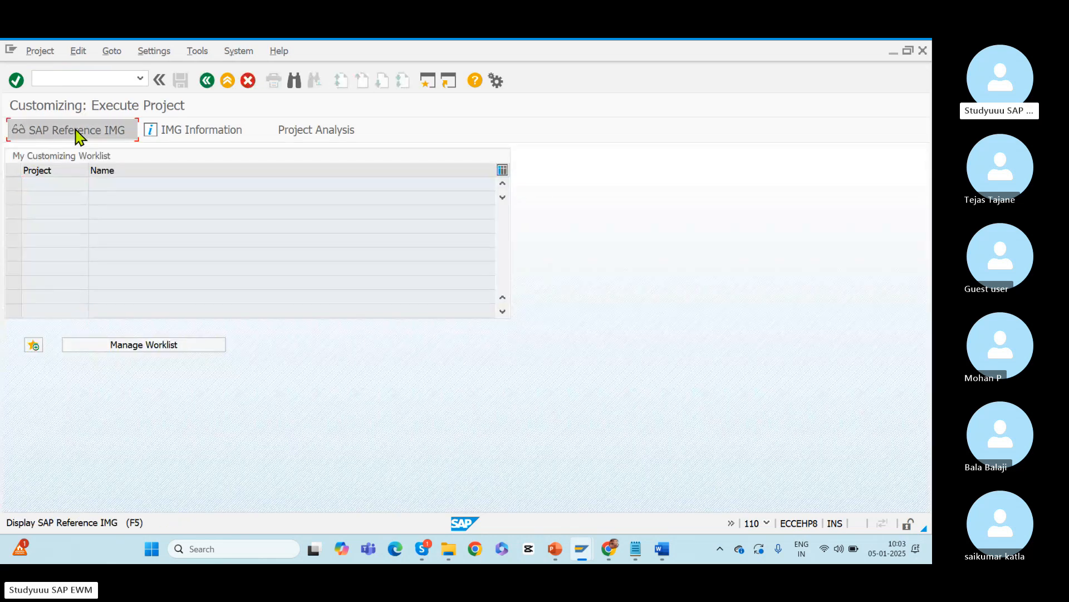
{"action": "left_click", "coordinate": [77, 135]}
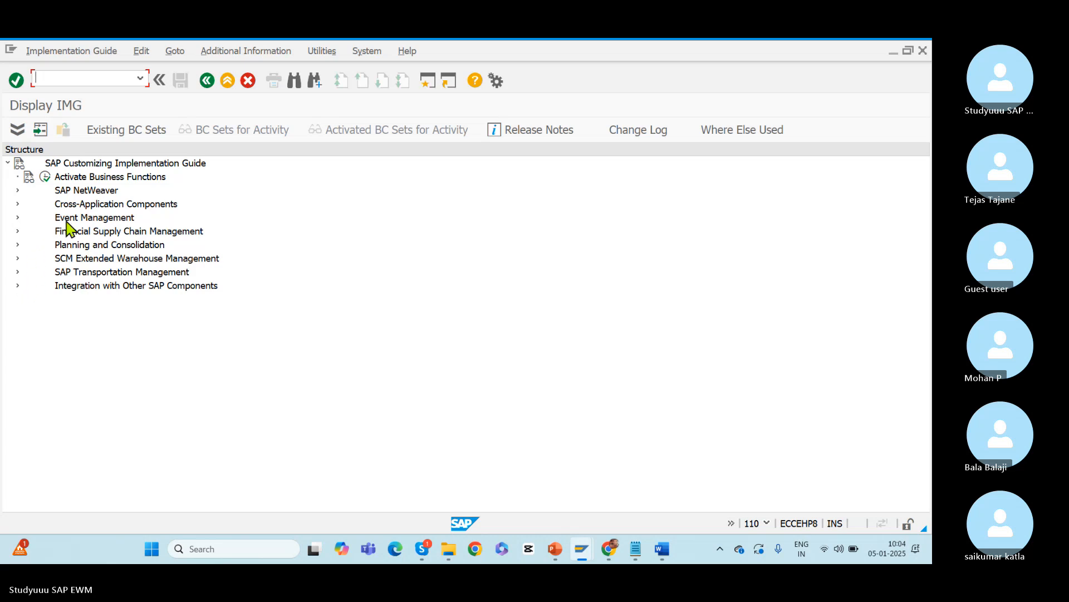
- Expand SCM Extended Warehouse Management down through Extended Warehouse Management, Interfaces and ERP Integration to General Settings
{"action": "left_click", "coordinate": [17, 258]}
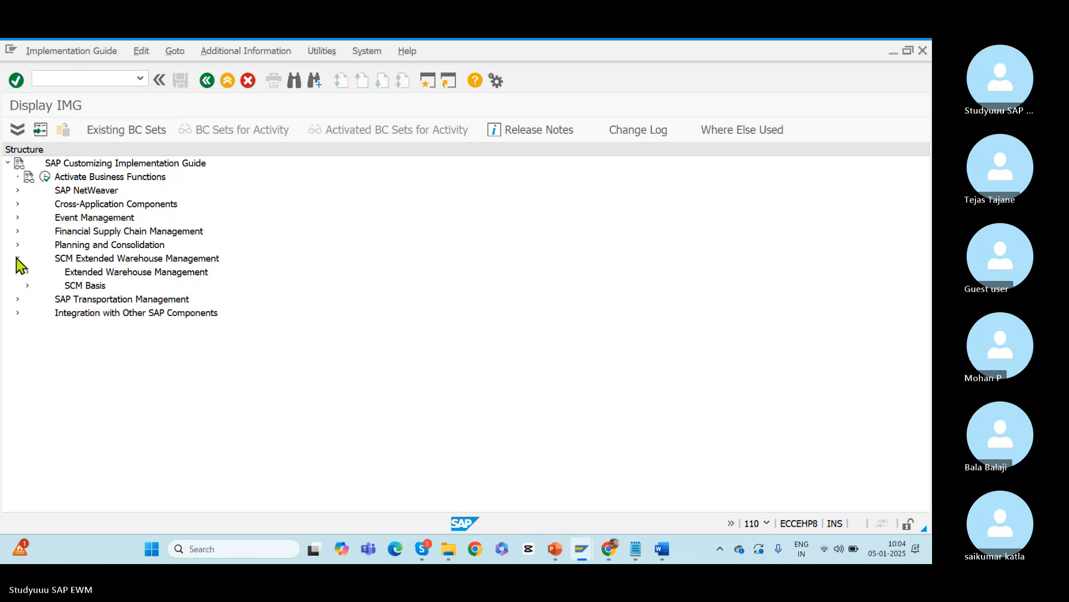
{"action": "left_click", "coordinate": [27, 271]}
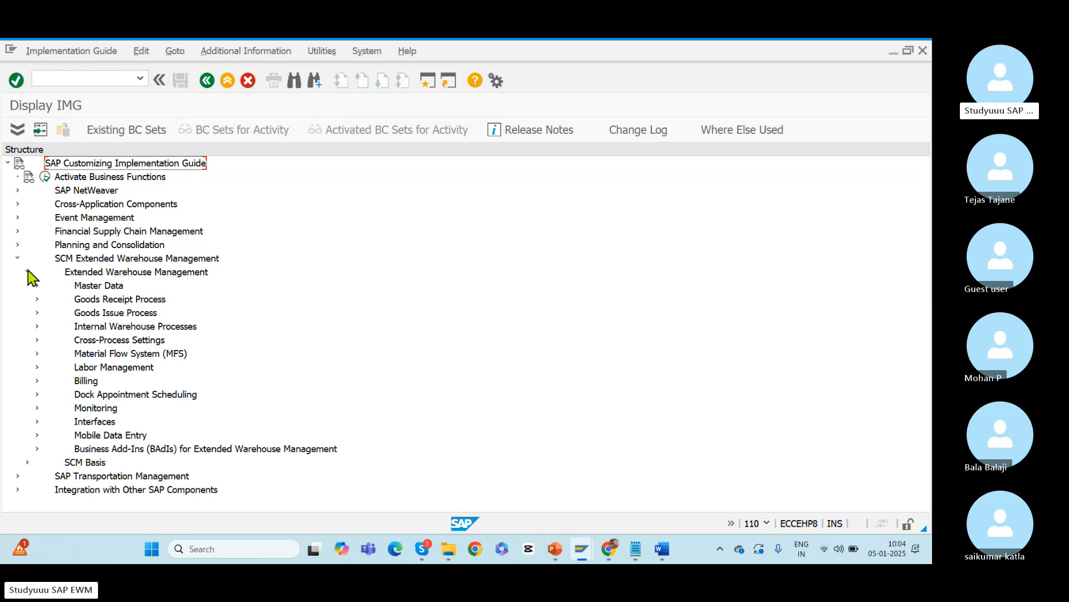
{"action": "left_click", "coordinate": [37, 422]}
{"action": "left_click", "coordinate": [104, 421]}
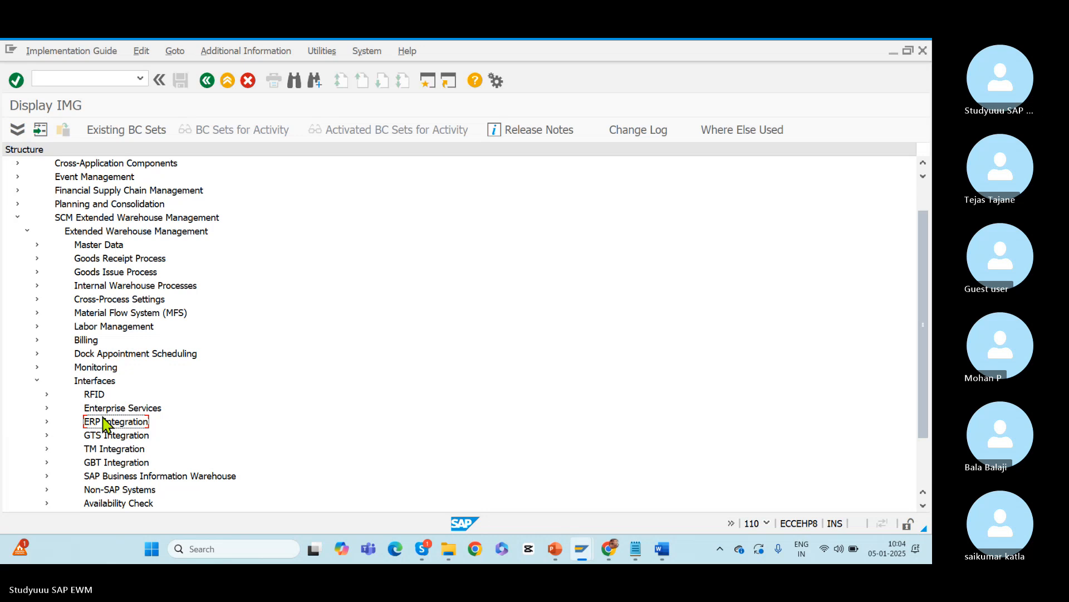
{"action": "left_click", "coordinate": [46, 422]}
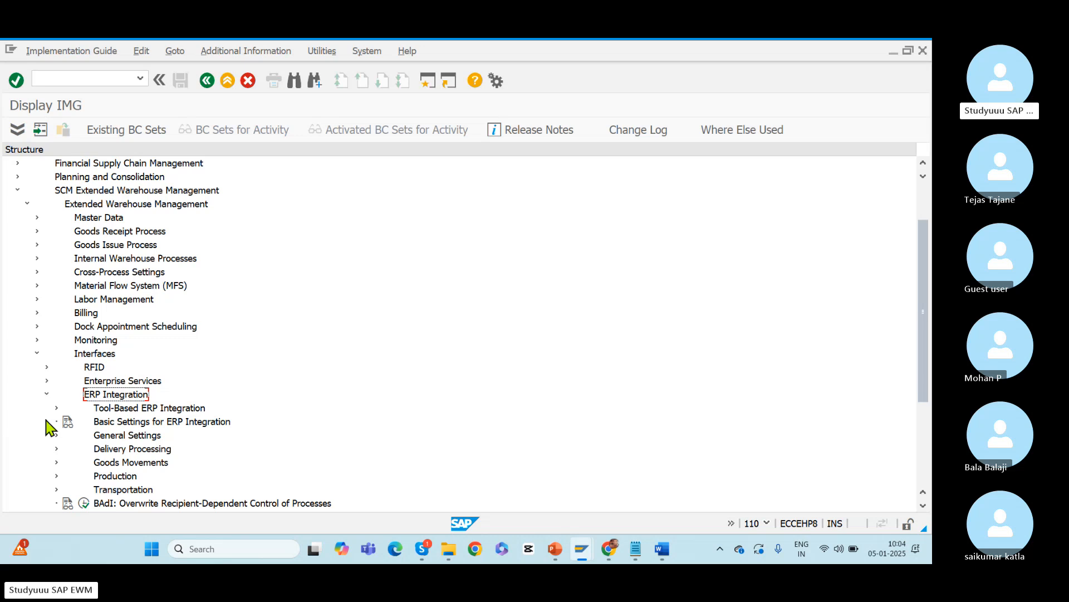
{"action": "left_click", "coordinate": [128, 450]}
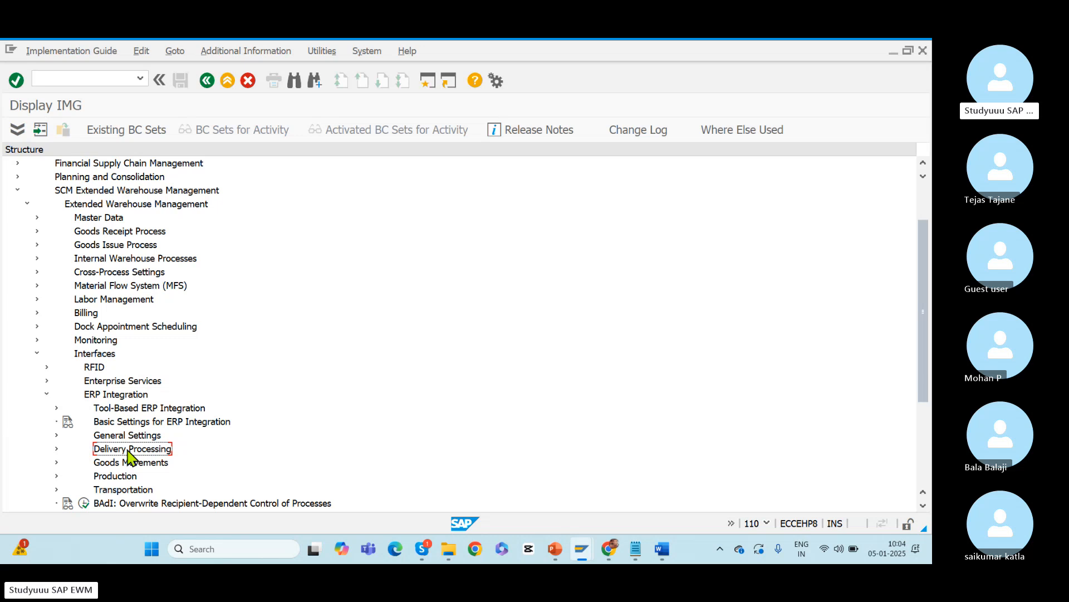
{"action": "left_click", "coordinate": [115, 442]}
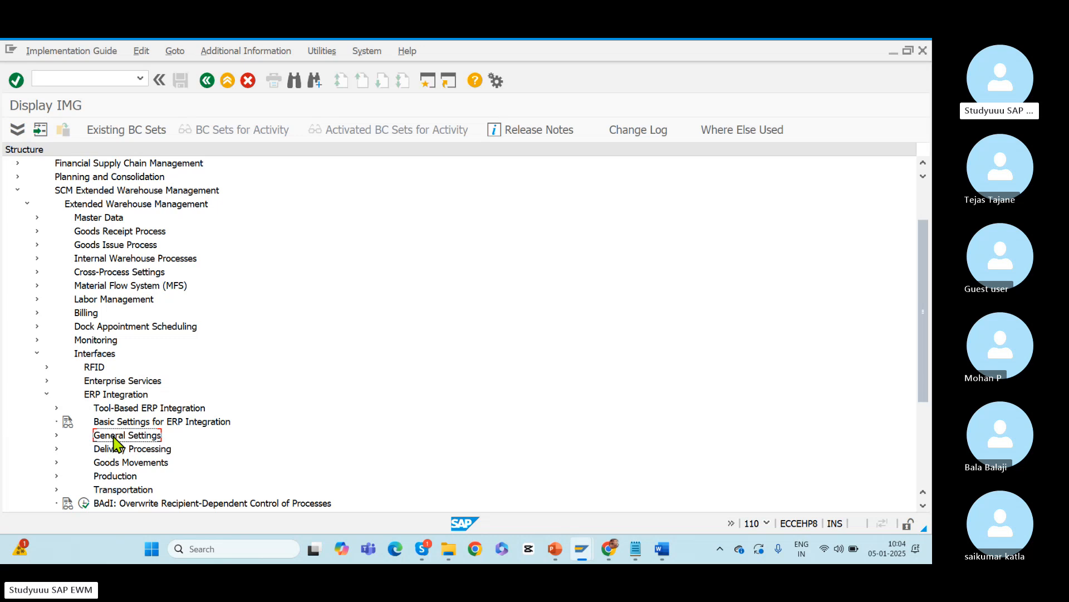
{"action": "left_click", "coordinate": [56, 435]}
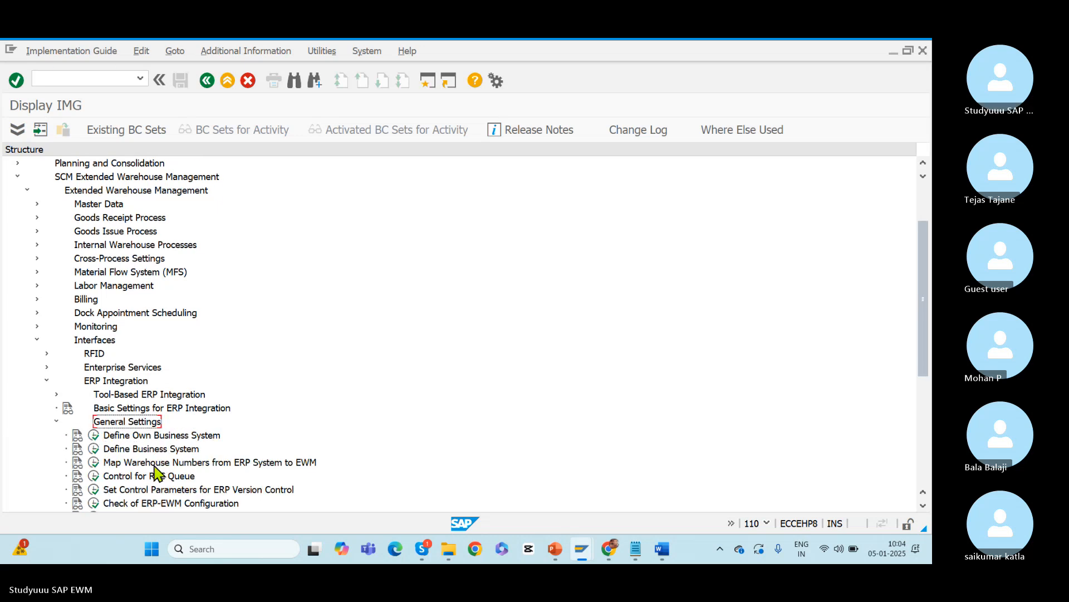
- Execute the Check of ERP-EWM Configuration activity for warehouse number BMWD
{"action": "left_click", "coordinate": [145, 505]}
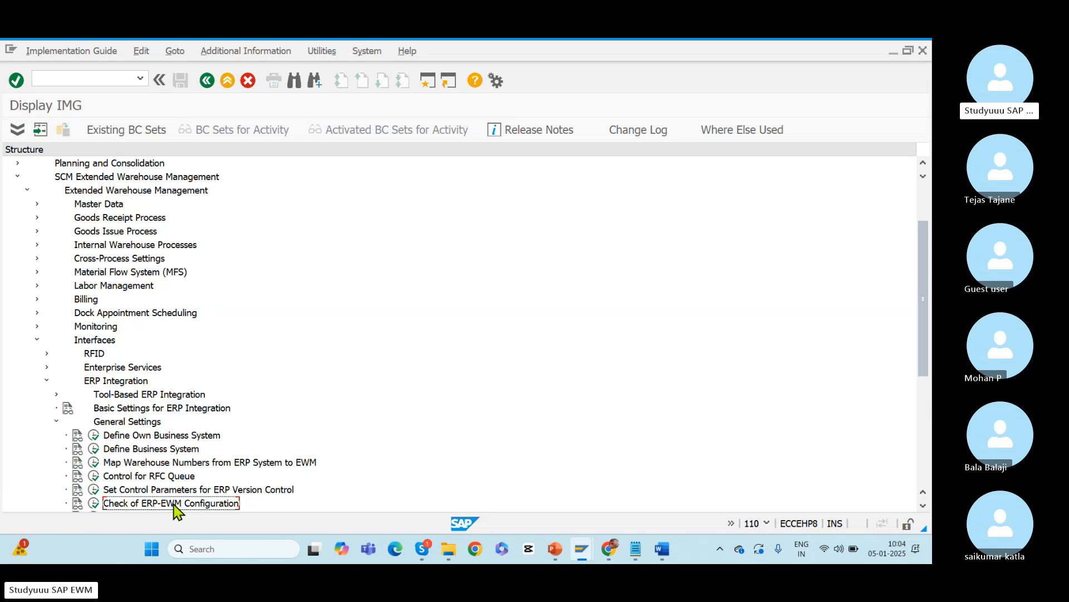
{"action": "left_click", "coordinate": [94, 503]}
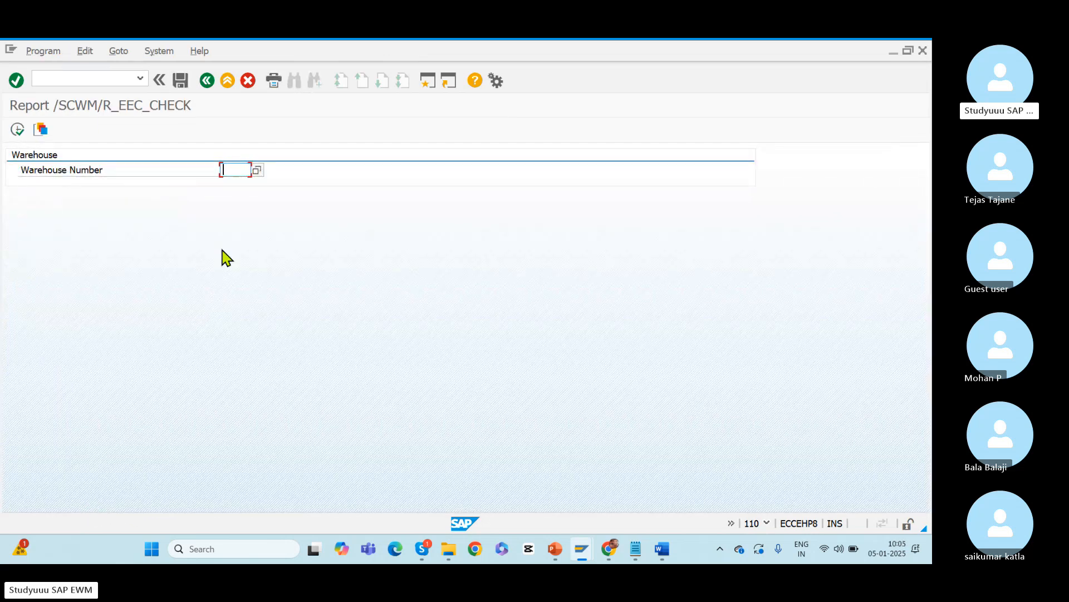
{"action": "type", "text": "BMWD"}
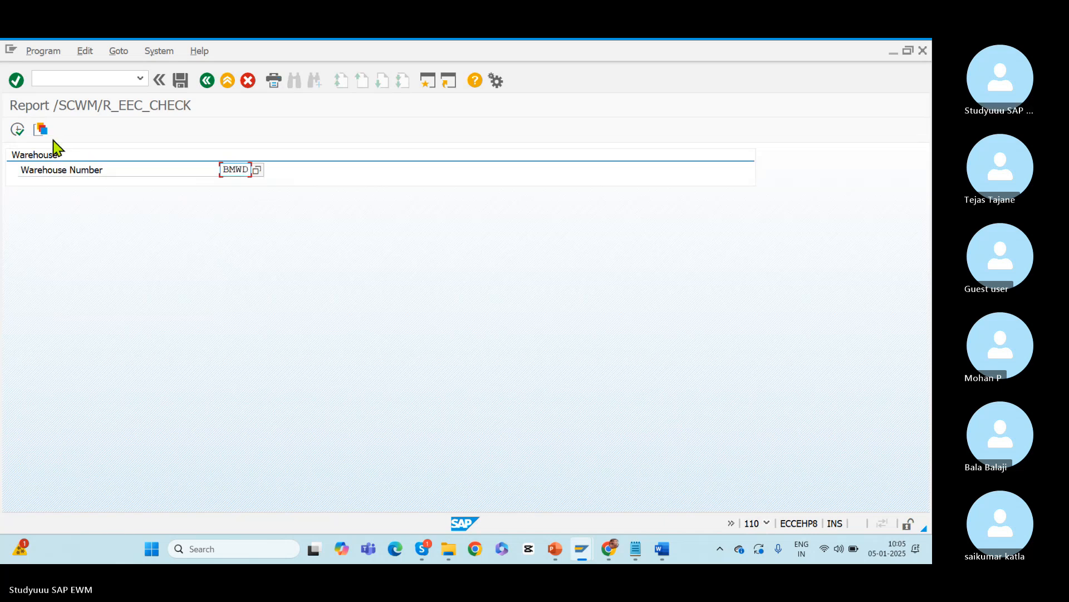
{"action": "left_click", "coordinate": [18, 129]}
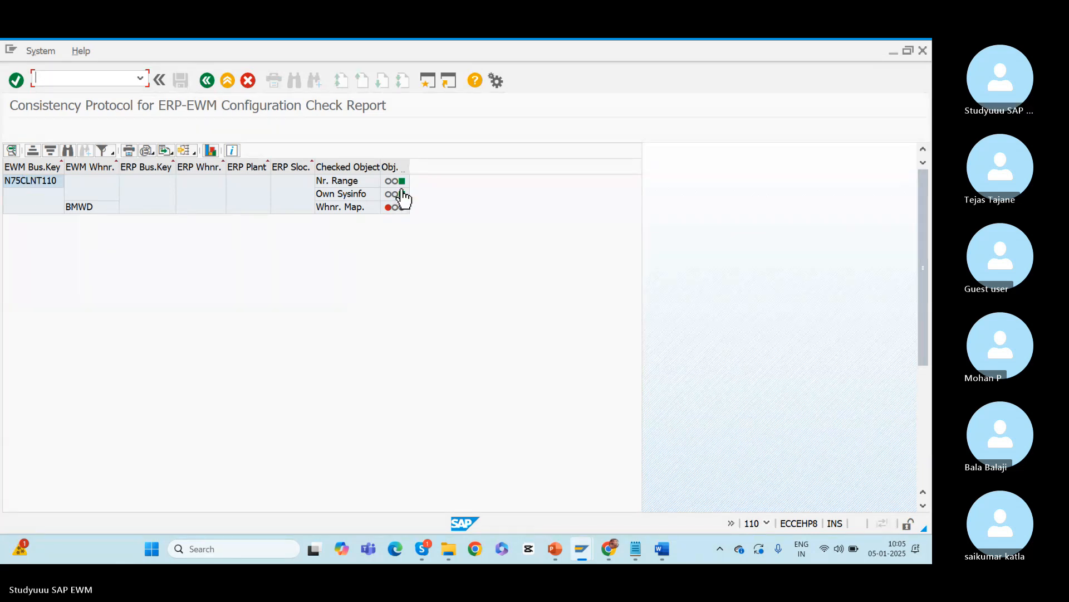
- Review the check report rows and open the message for BMWD's warehouse number mapping
{"action": "left_click", "coordinate": [39, 183]}
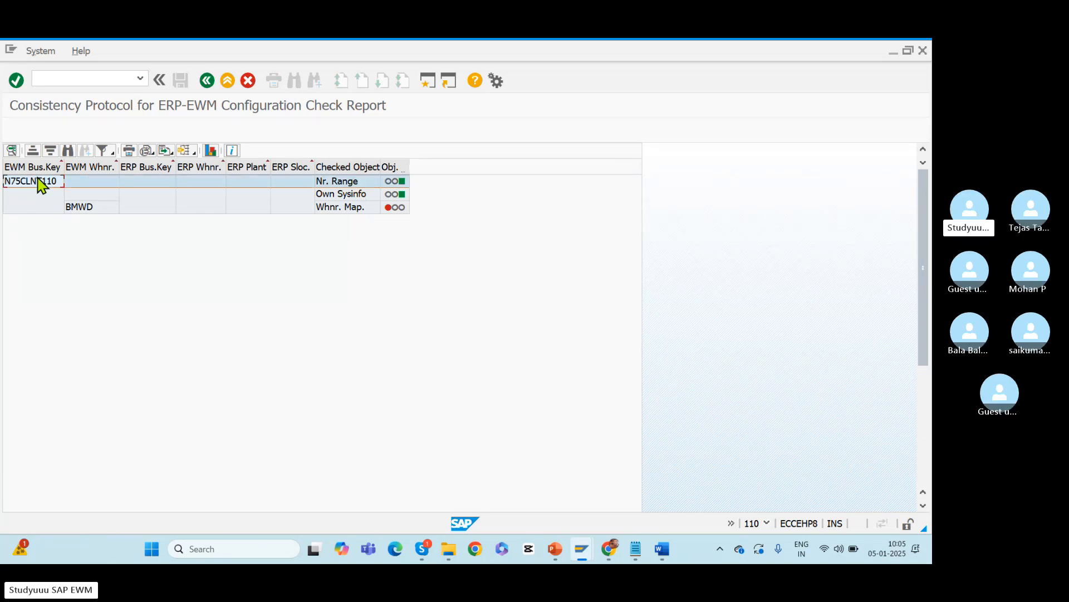
{"action": "left_click", "coordinate": [84, 207]}
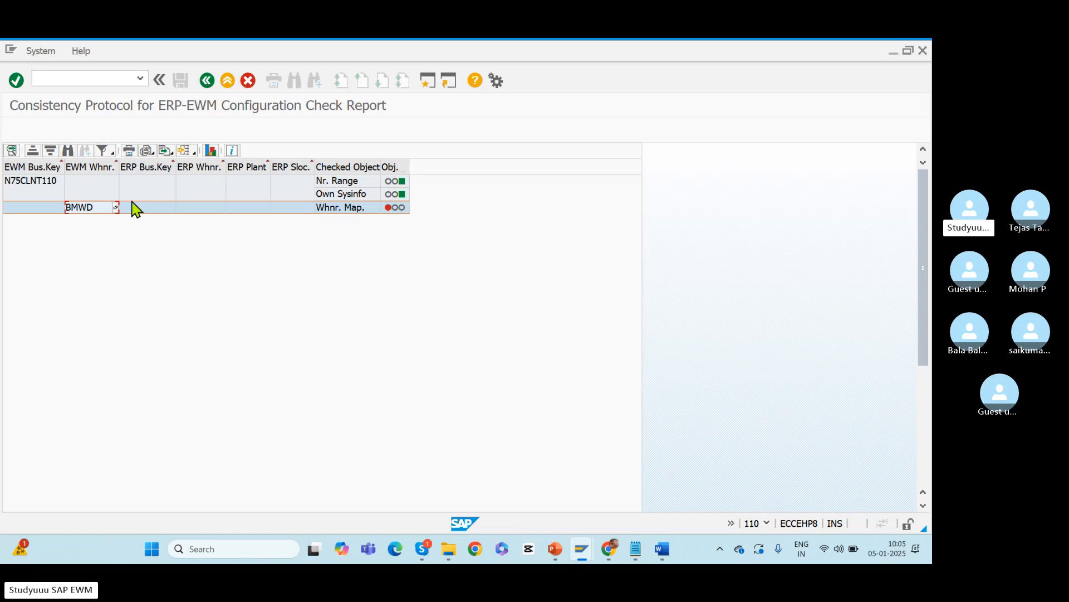
{"action": "left_click", "coordinate": [399, 219]}
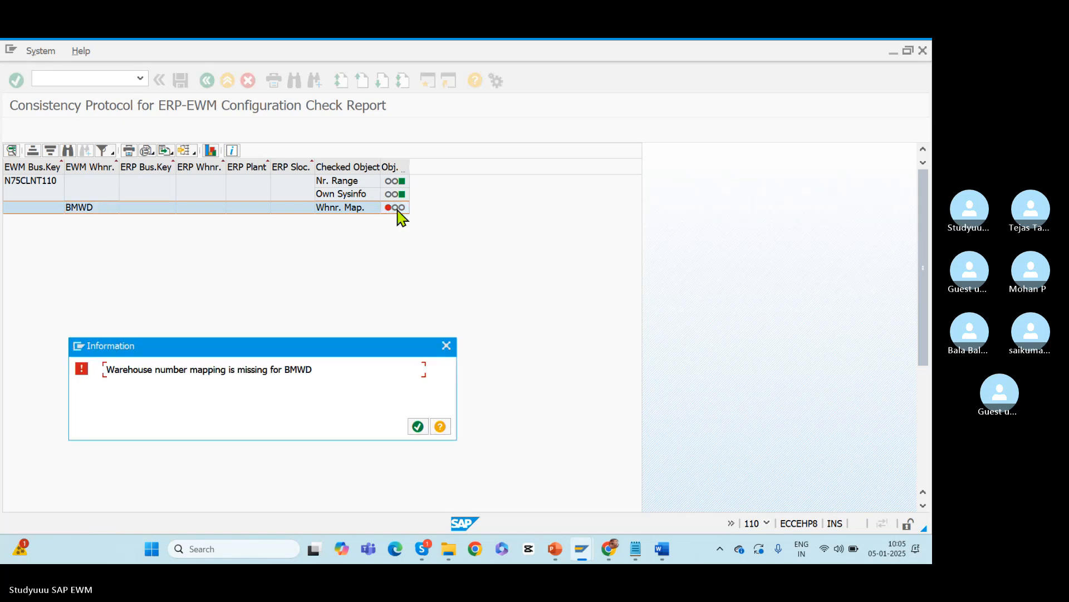
- Read the mapping message's detailed help and its customizing procedure, close both, and return to the implementation guide
{"action": "left_click", "coordinate": [441, 427]}
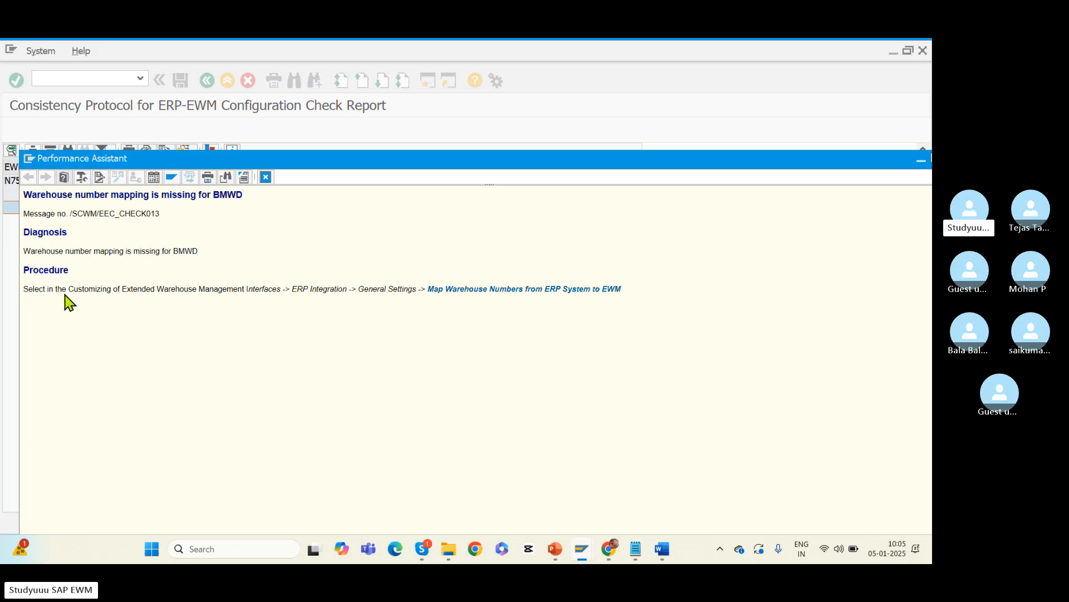
{"action": "left_click_drag", "start_coordinate": [53, 288], "coordinate": [247, 289]}
{"action": "left_click_drag", "start_coordinate": [418, 289], "coordinate": [283, 289]}
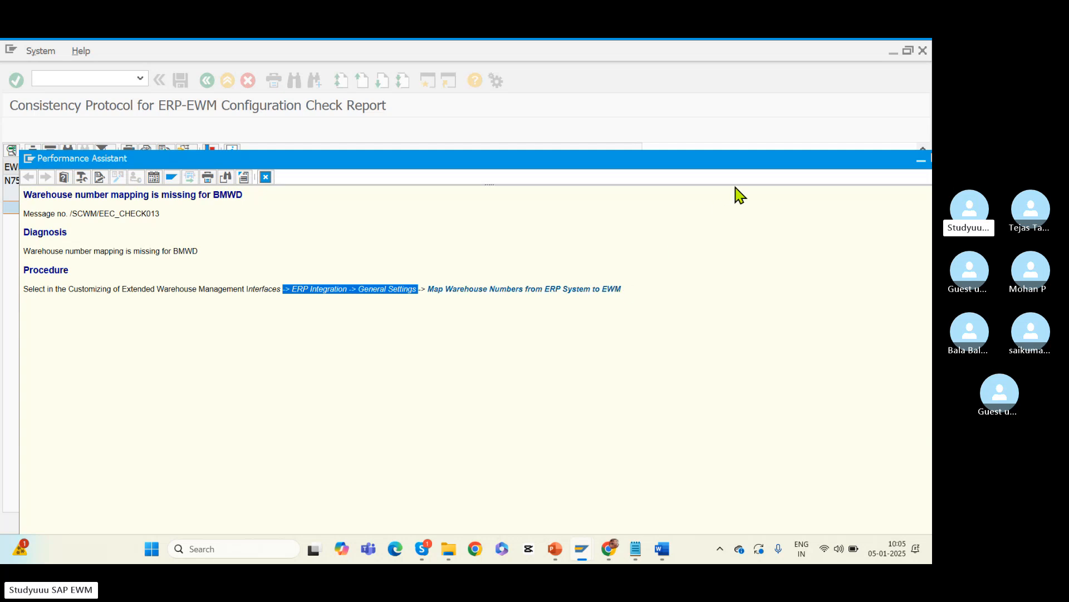
{"action": "left_click_drag", "start_coordinate": [761, 162], "coordinate": [648, 169]}
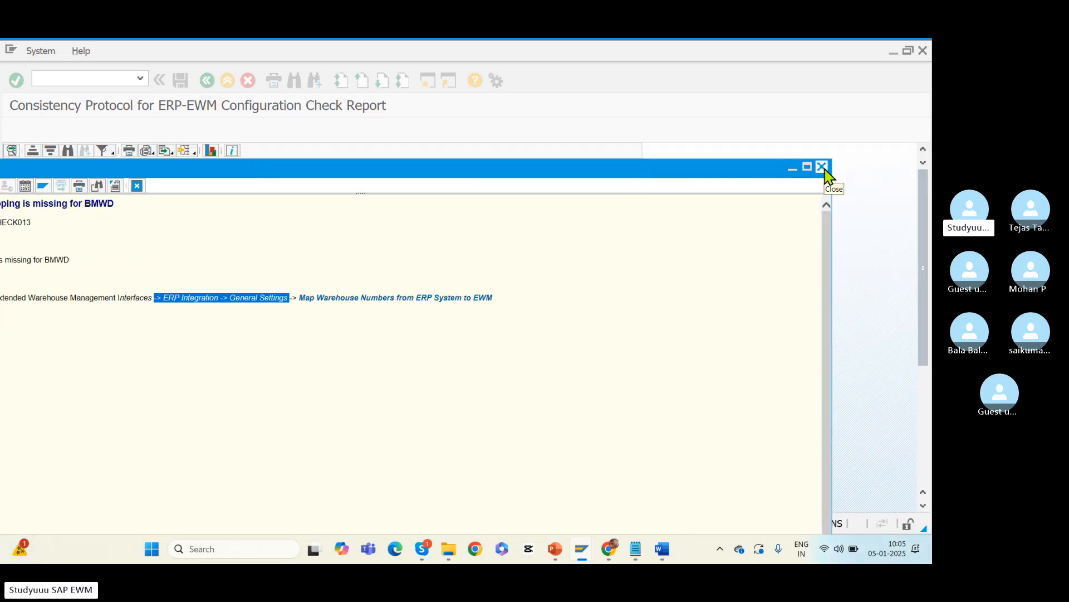
{"action": "left_click", "coordinate": [823, 167]}
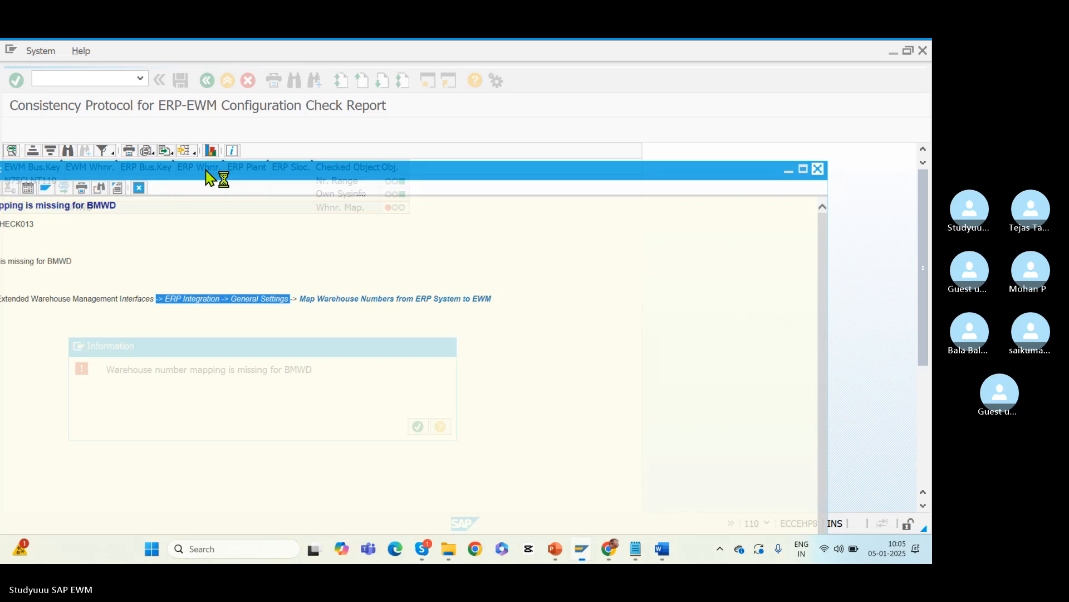
{"action": "left_click", "coordinate": [417, 427]}
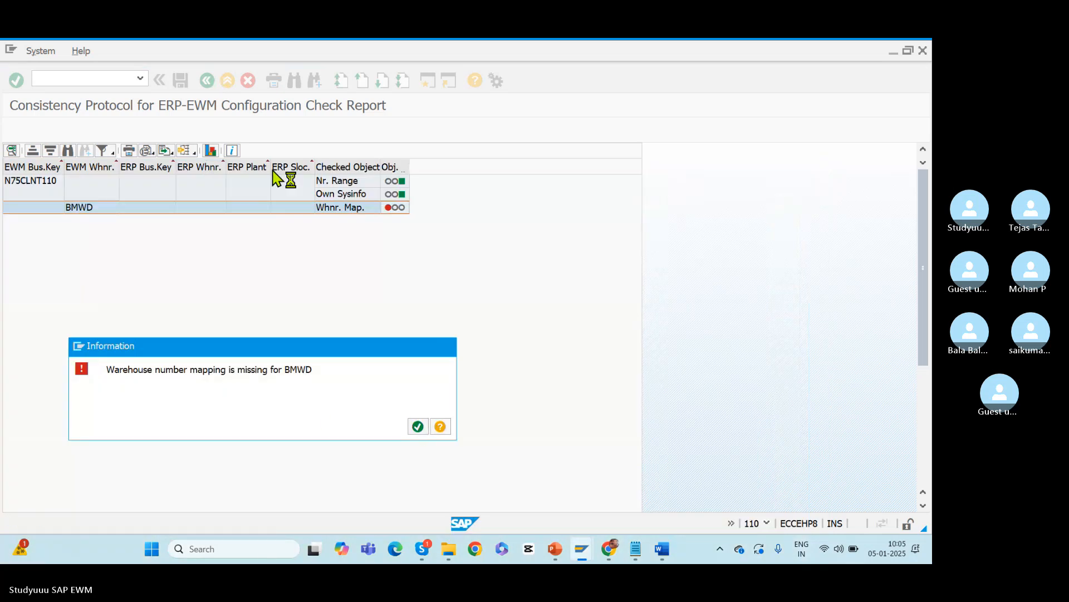
{"action": "left_click", "coordinate": [207, 83]}
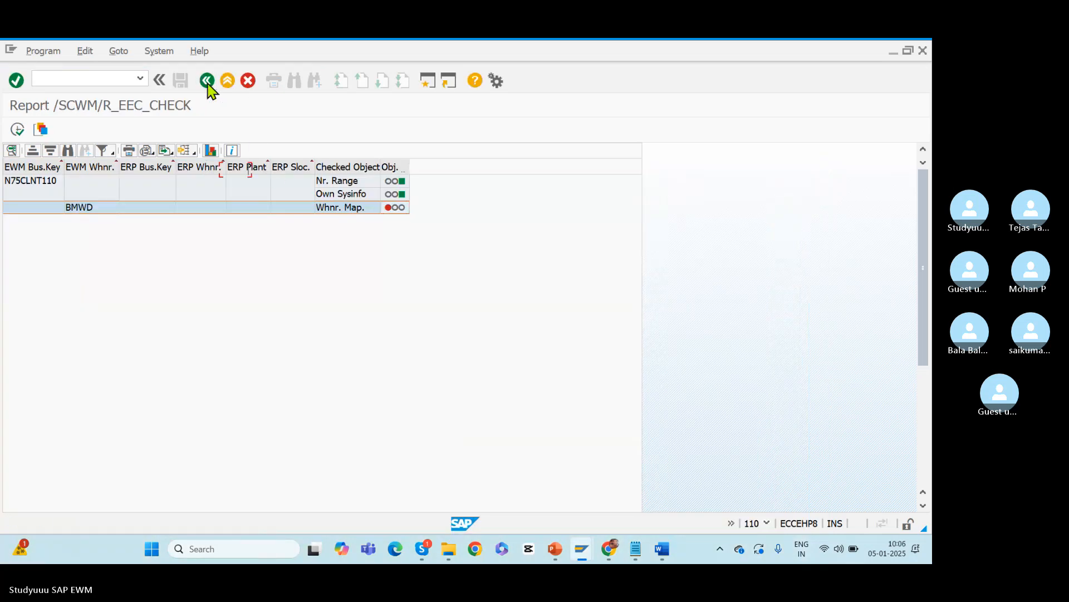
{"action": "left_click", "coordinate": [207, 81]}
{"action": "left_click", "coordinate": [207, 82]}
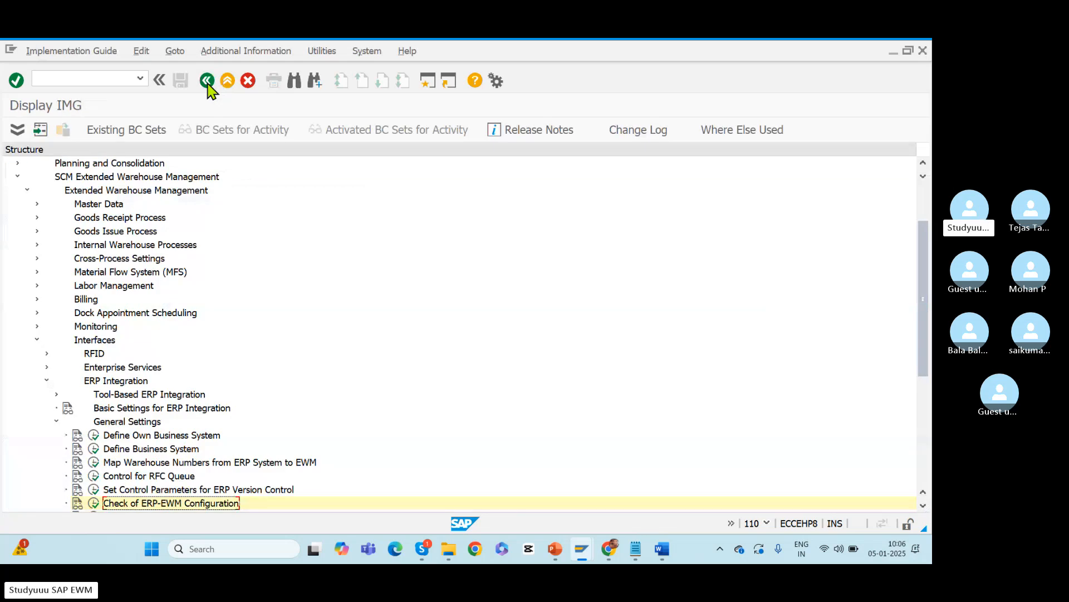
- Examine the Map Warehouse Numbers from ERP System to EWM table through its last entry, and return to the implementation guide
{"action": "left_click", "coordinate": [133, 462]}
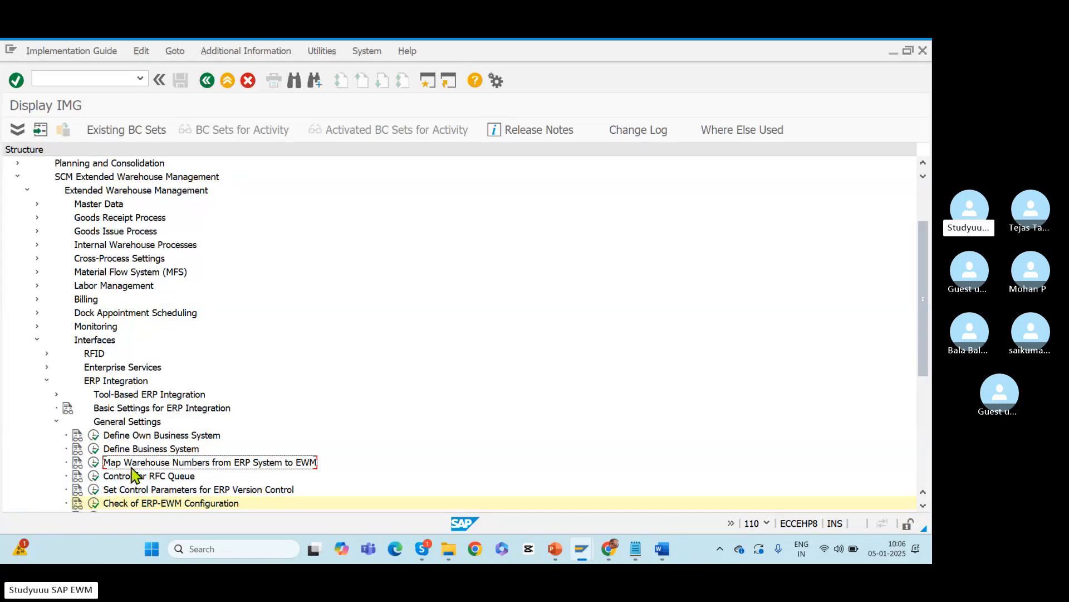
{"action": "left_click", "coordinate": [94, 462]}
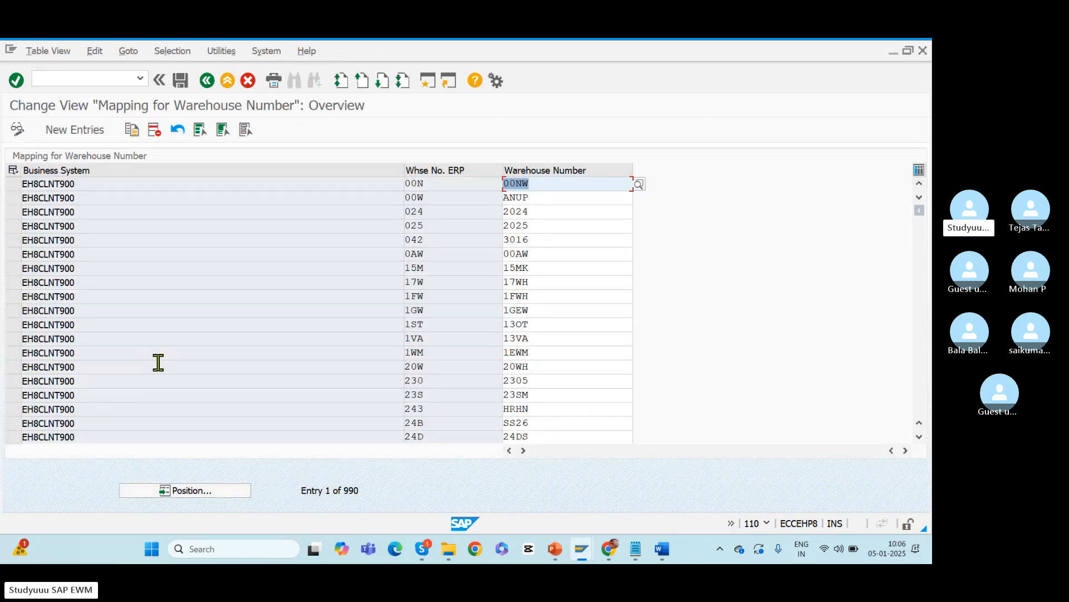
{"action": "left_click_drag", "start_coordinate": [78, 215], "coordinate": [5, 210]}
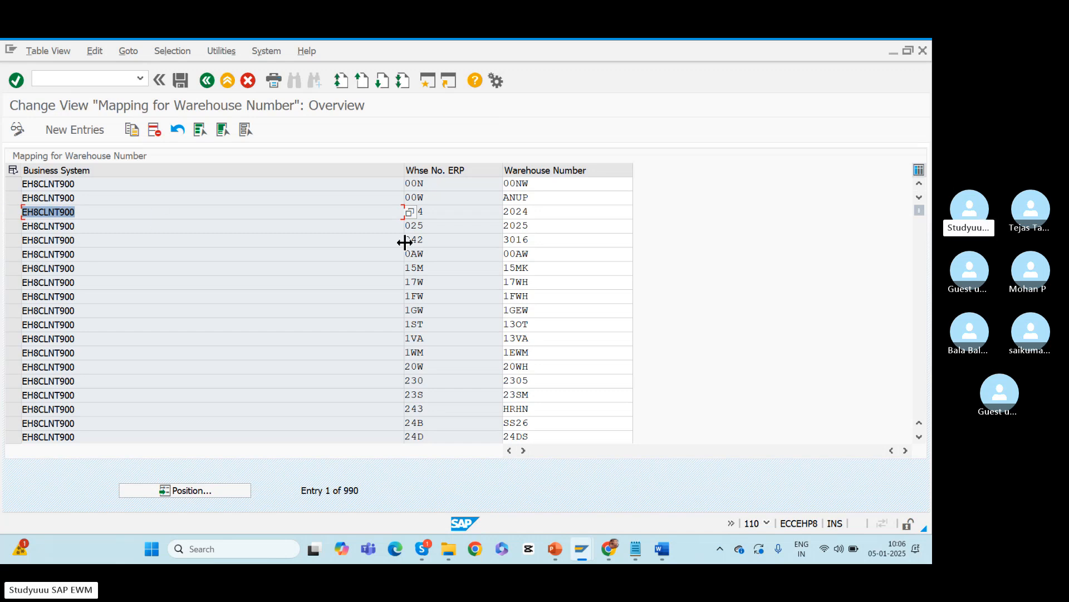
{"action": "left_click_drag", "start_coordinate": [442, 226], "coordinate": [367, 227]}
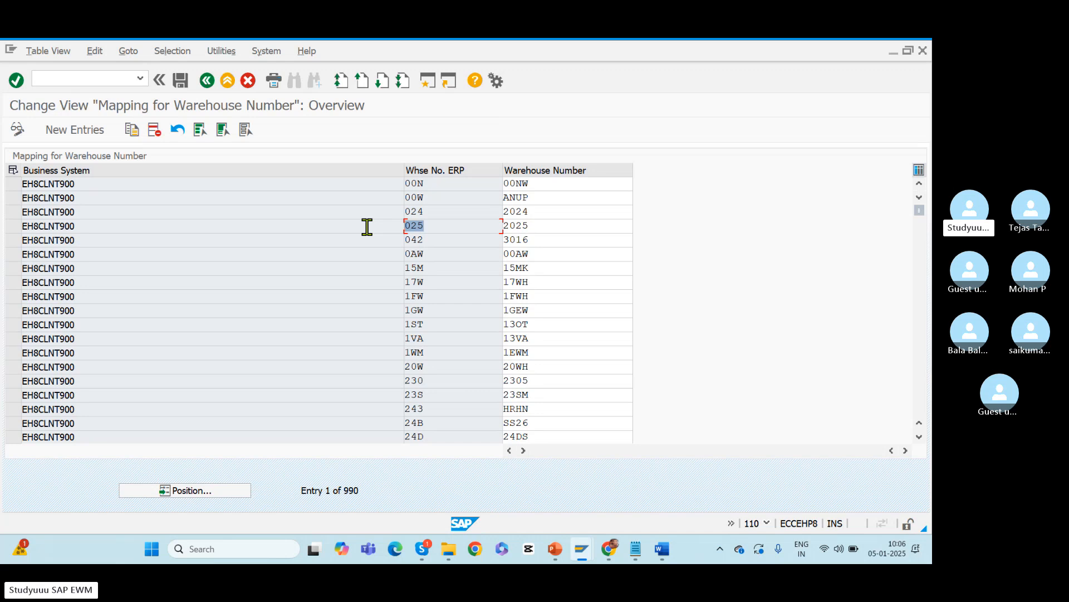
{"action": "left_click_drag", "start_coordinate": [545, 225], "coordinate": [458, 223]}
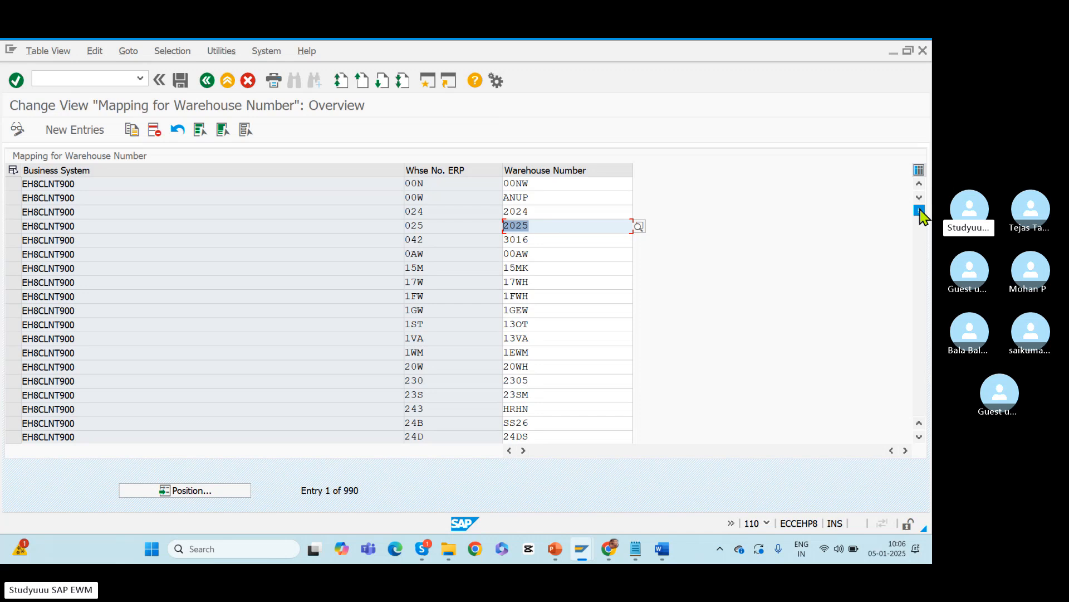
{"action": "left_click_drag", "start_coordinate": [922, 215], "coordinate": [921, 419]}
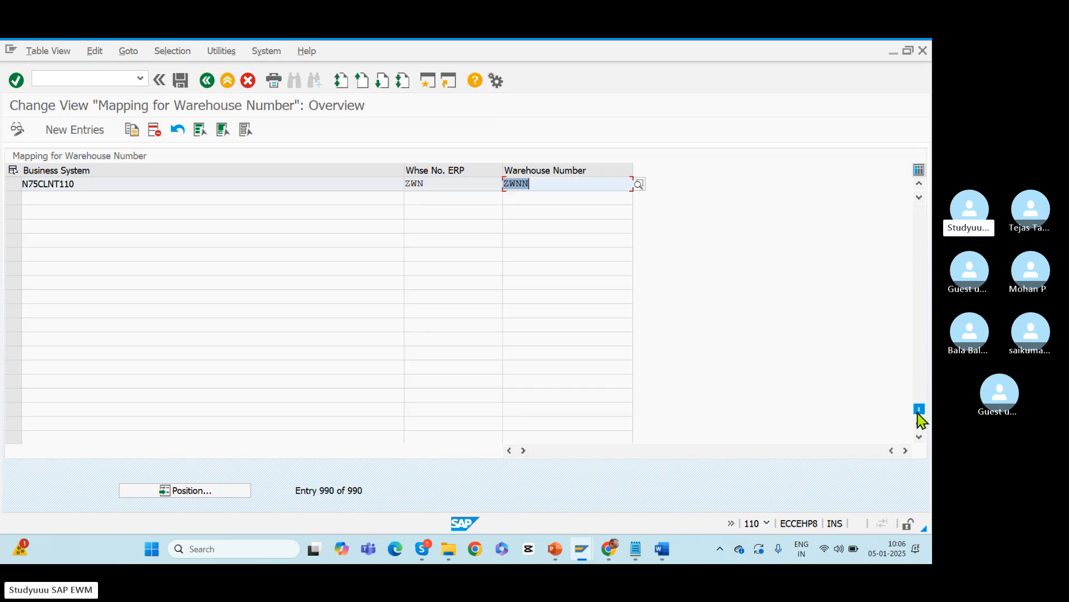
{"action": "mouse_move", "coordinate": [922, 413]}
{"action": "left_mouse_down"}
{"action": "mouse_move", "coordinate": [921, 378]}
{"action": "mouse_move", "coordinate": [919, 410]}
{"action": "left_mouse_up"}
{"action": "left_click", "coordinate": [207, 80]}
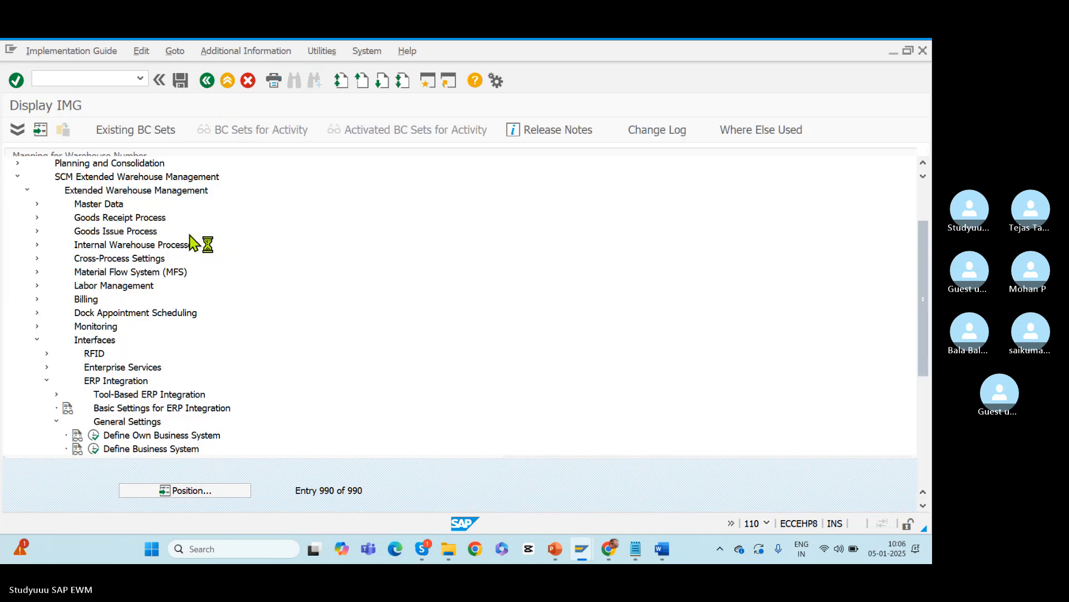
- Check the business systems and logical systems listed under Define Business System, and return to the implementation guide
{"action": "left_click", "coordinate": [94, 449]}
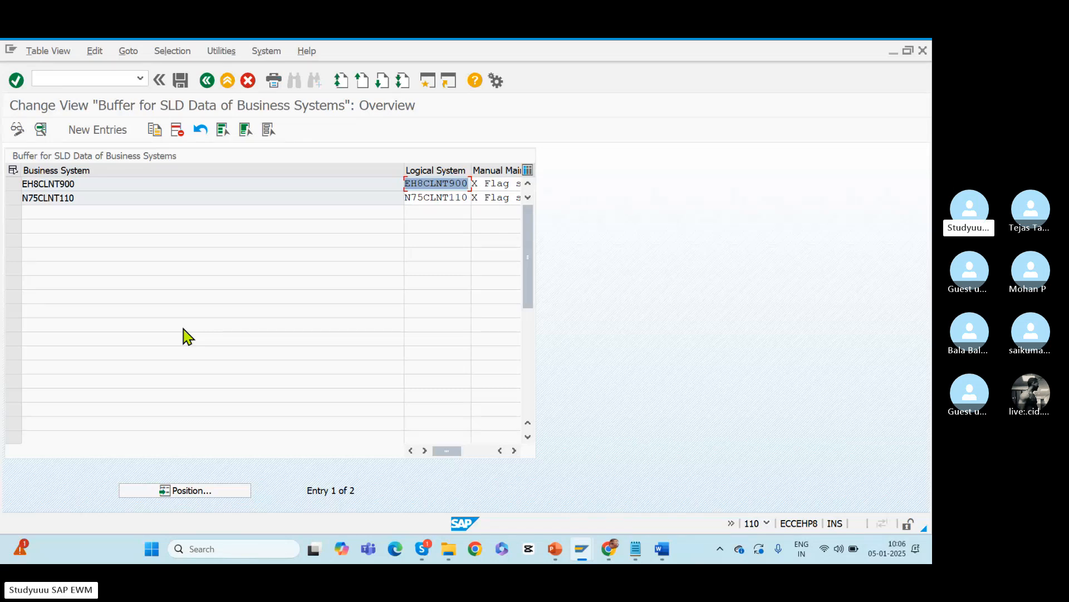
{"action": "left_click", "coordinate": [207, 81]}
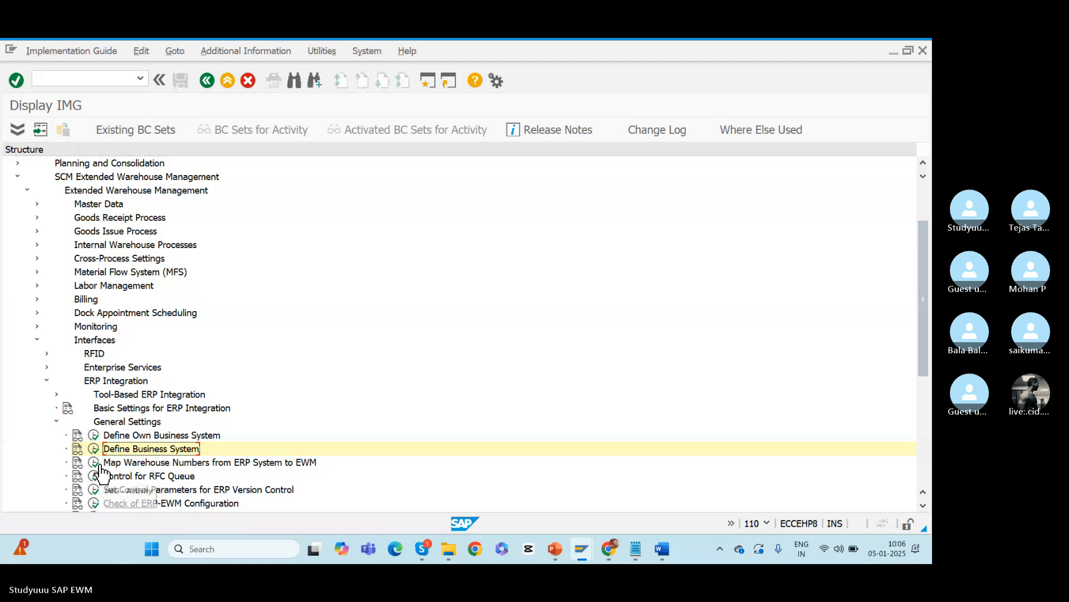
- Open the Map Warehouse Numbers from ERP System to EWM table and start a copy of the EH8CLNT900 entry for ERP warehouse Y10
{"action": "left_click", "coordinate": [93, 464]}
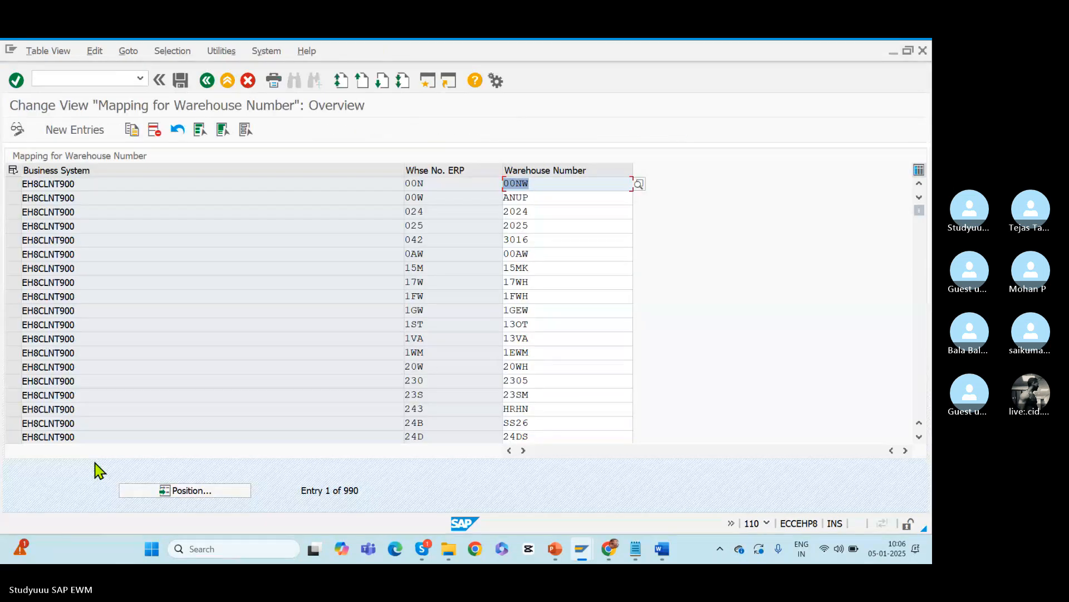
{"action": "left_click", "coordinate": [174, 492]}
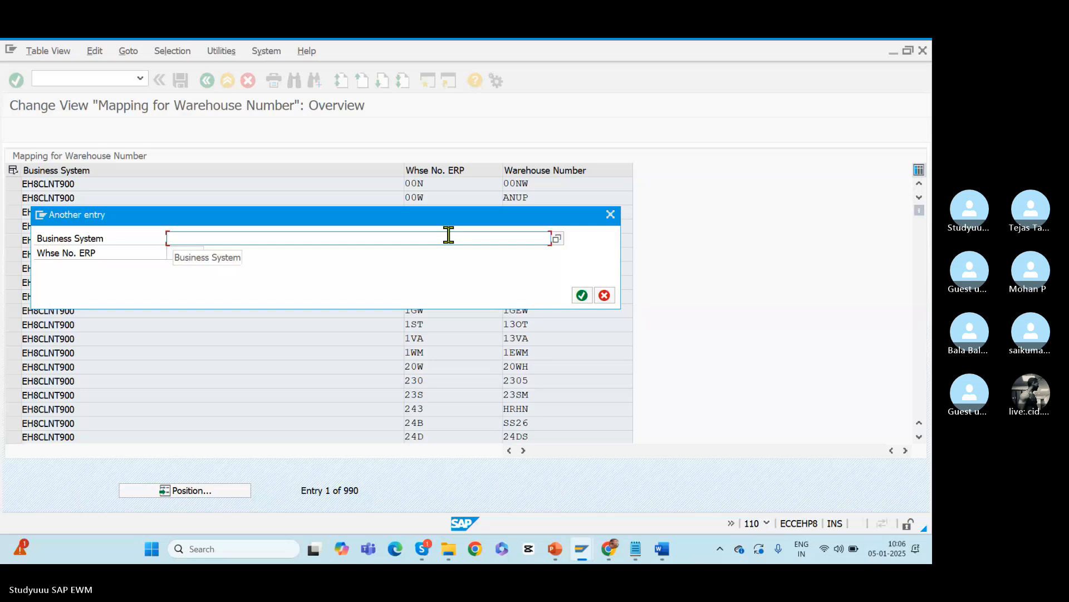
{"action": "left_click", "coordinate": [610, 215]}
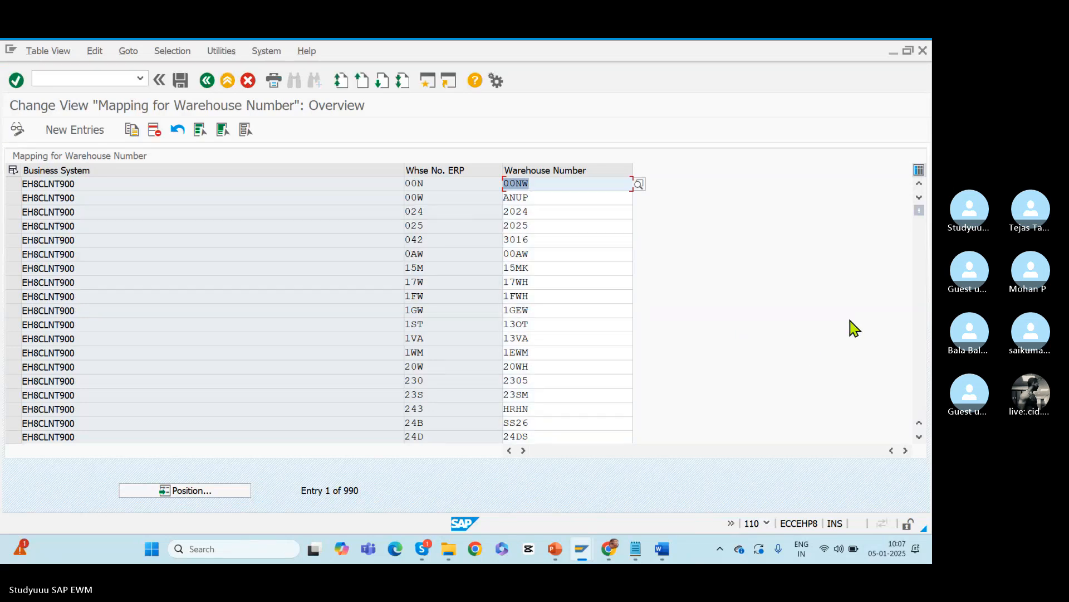
{"action": "left_click_drag", "start_coordinate": [920, 224], "coordinate": [921, 229]}
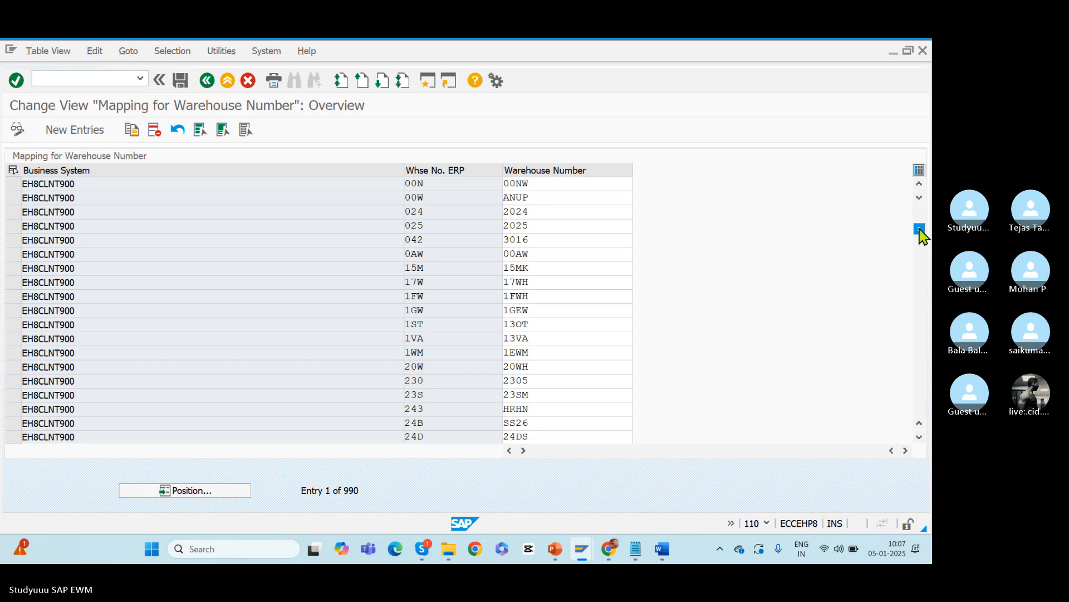
{"action": "left_click_drag", "start_coordinate": [918, 265], "coordinate": [920, 400]}
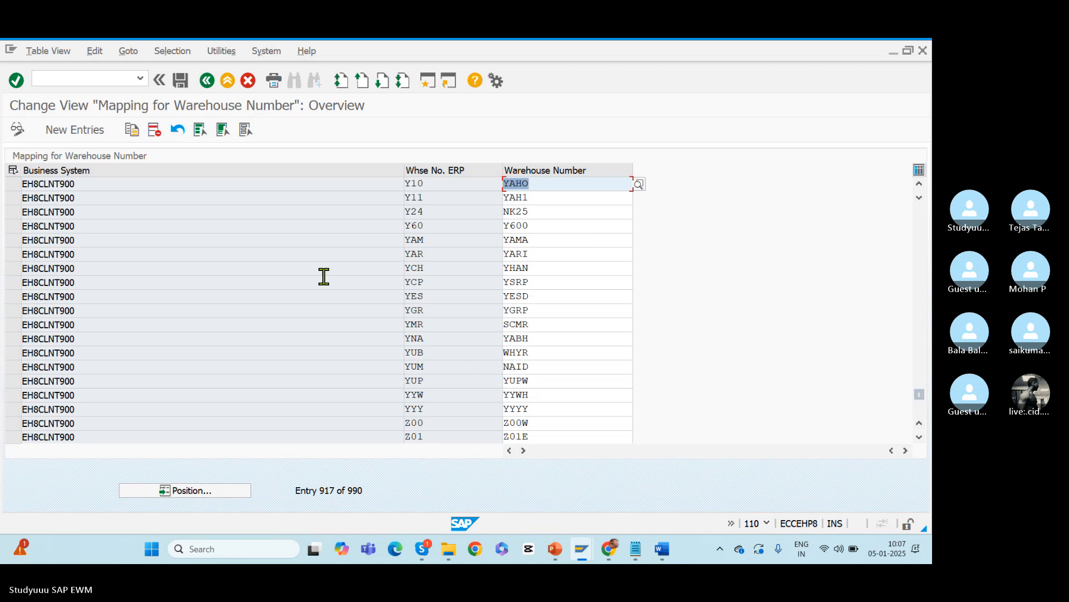
{"action": "left_click", "coordinate": [15, 186]}
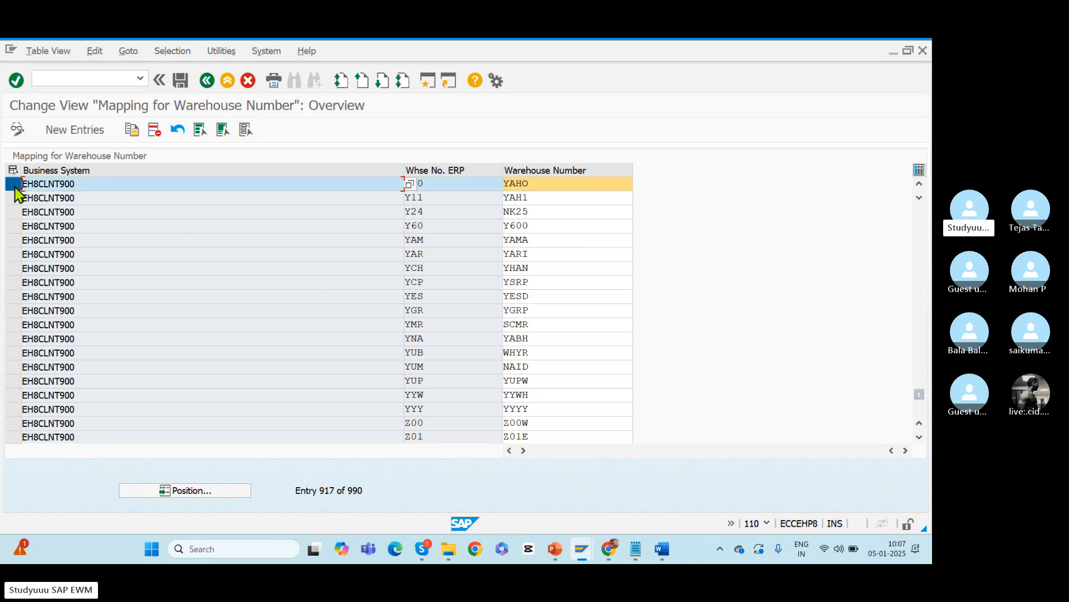
{"action": "left_click", "coordinate": [132, 131]}
- Set the copied entry's EWM warehouse number to BMWD and clear its ERP warehouse number
{"action": "double_click", "coordinate": [446, 184]}
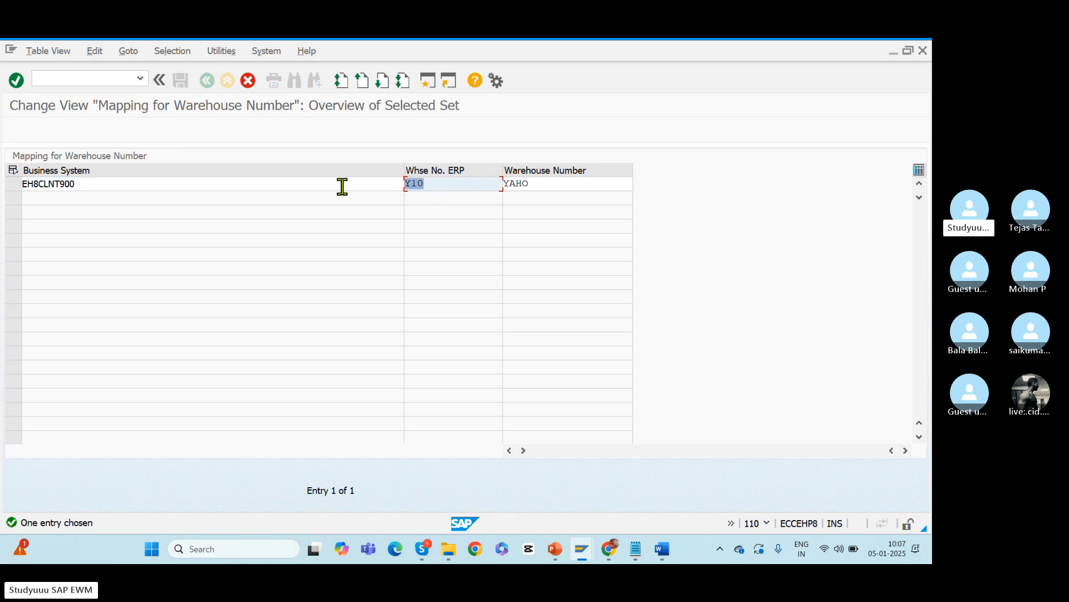
{"action": "double_click", "coordinate": [537, 185]}
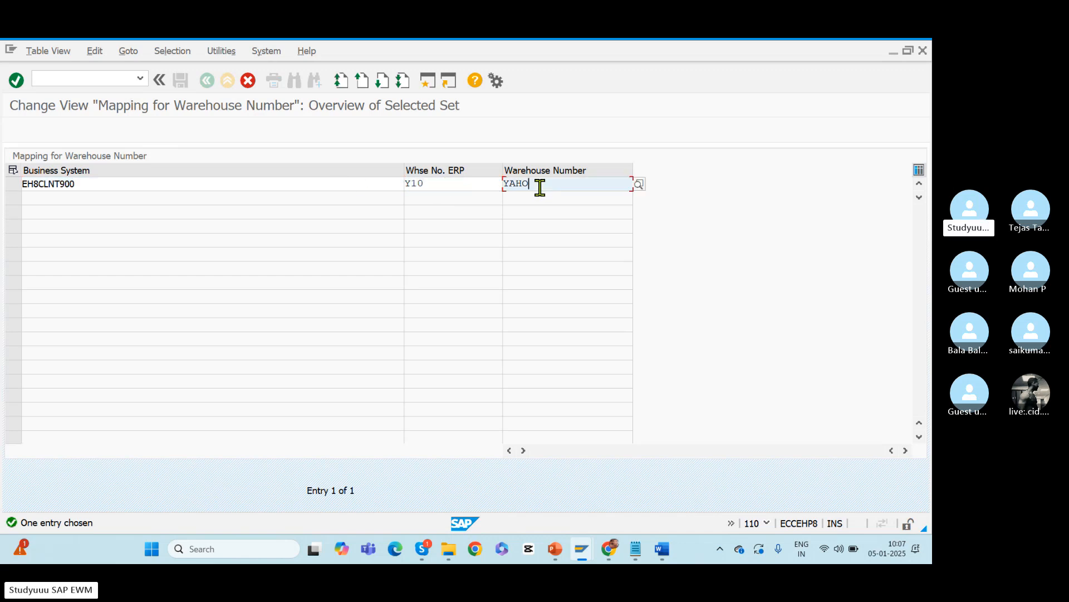
{"action": "type", "text": "BMWD"}
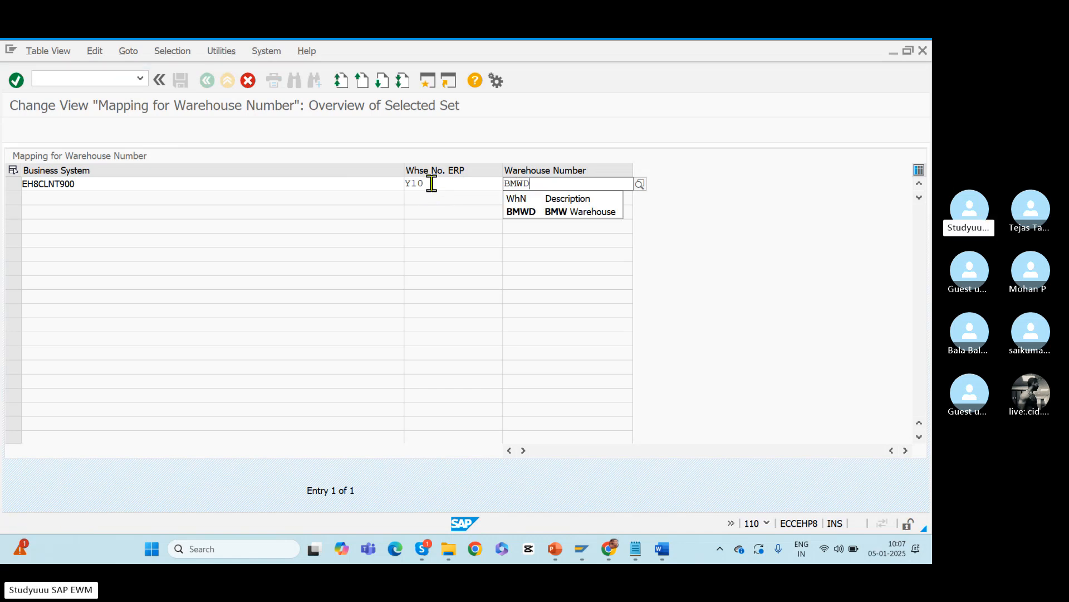
{"action": "double_click", "coordinate": [432, 182]}
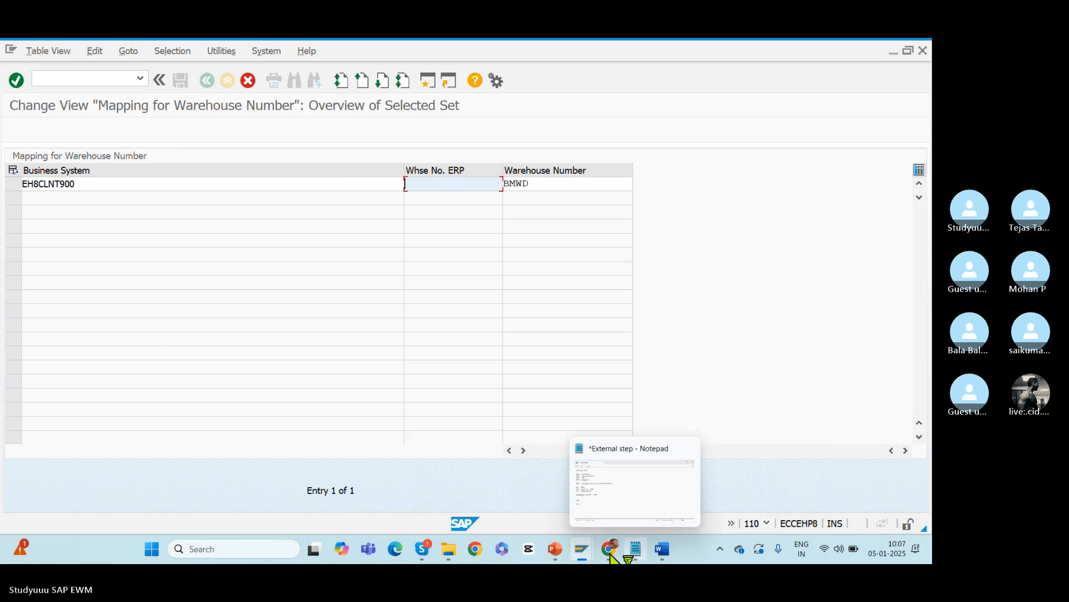
- Switch to PowerPoint, look up the ERP warehouse code above BMWD in the slide 22 plant diagram, and return to SAP
{"action": "mouse_move", "coordinate": [555, 549]}
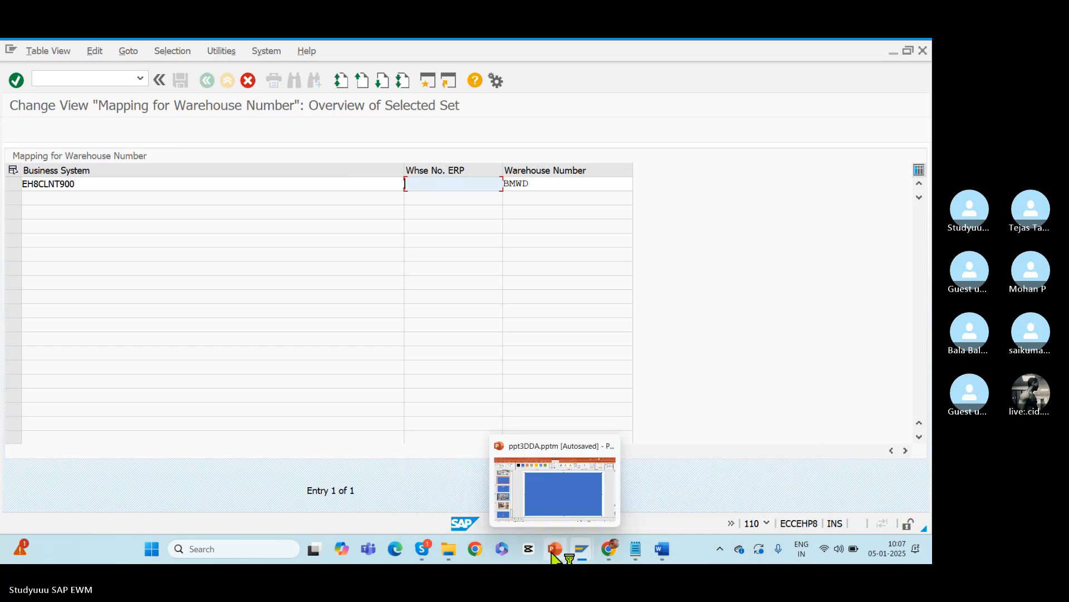
{"action": "left_click", "coordinate": [556, 521]}
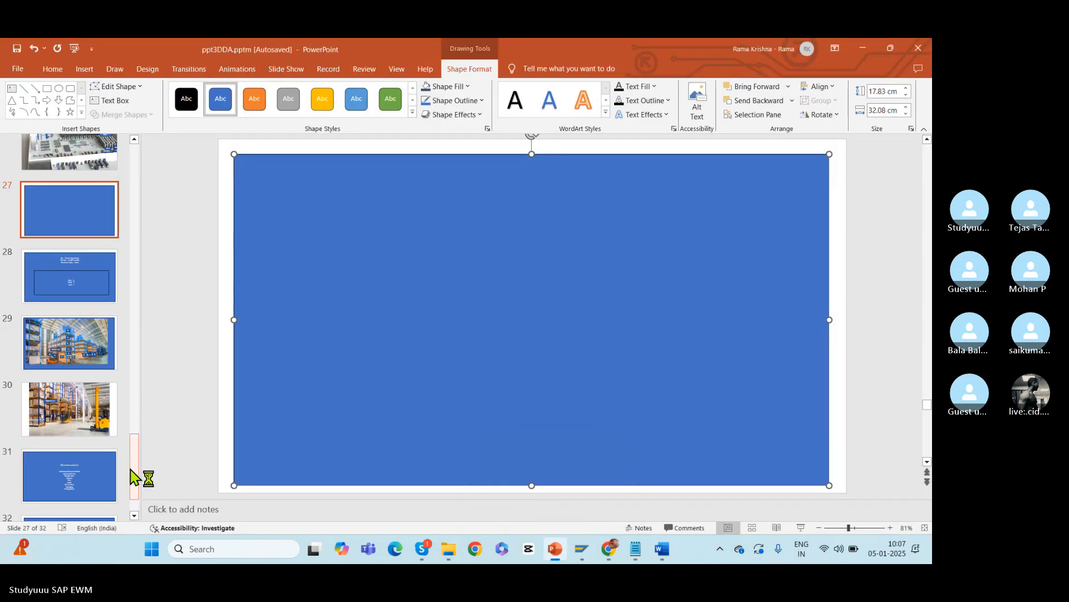
{"action": "left_click_drag", "start_coordinate": [130, 477], "coordinate": [131, 411]}
{"action": "left_click", "coordinate": [66, 255]}
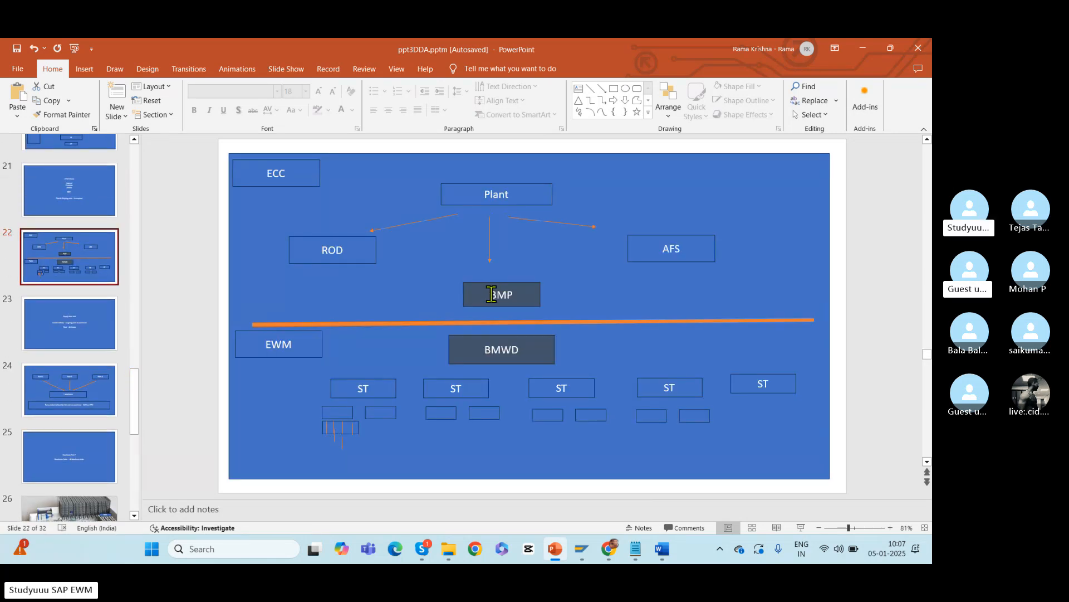
{"action": "double_click", "coordinate": [492, 294]}
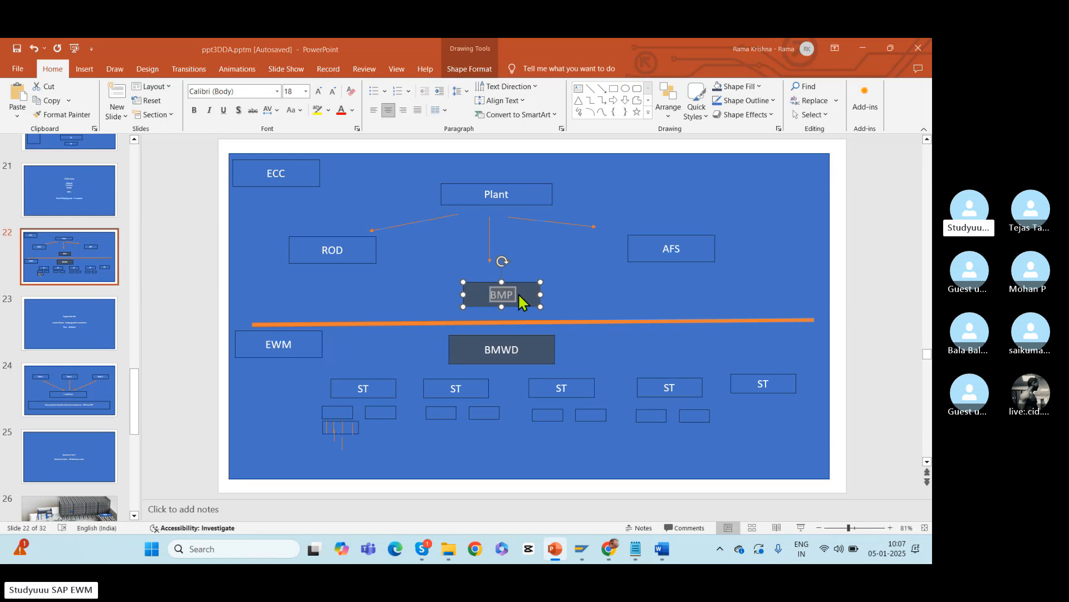
{"action": "key", "text": "alt+Tab"}
- Enter BMP as the copied entry's ERP warehouse number, accept the copy, and save the mapping
{"action": "type", "text": "B"}
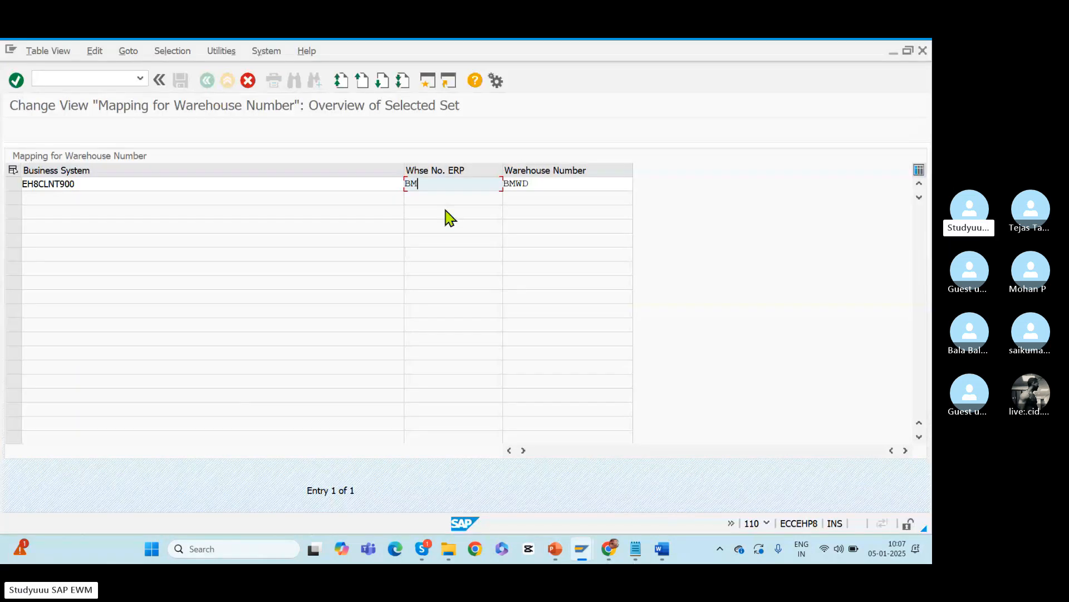
{"action": "type", "text": "MP"}
{"action": "key", "text": "Return"}
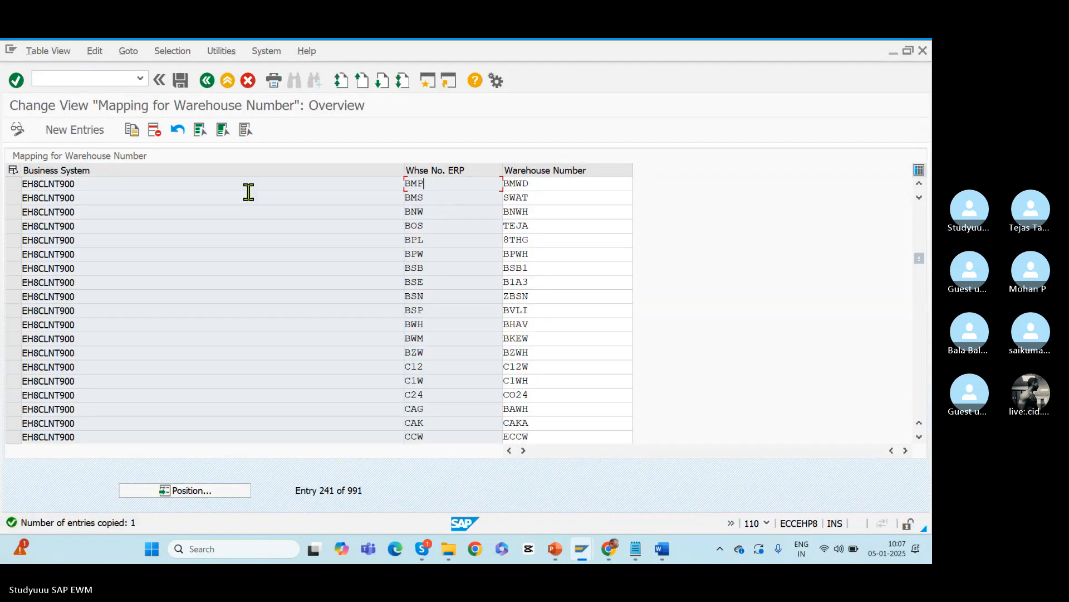
{"action": "left_click", "coordinate": [181, 81]}
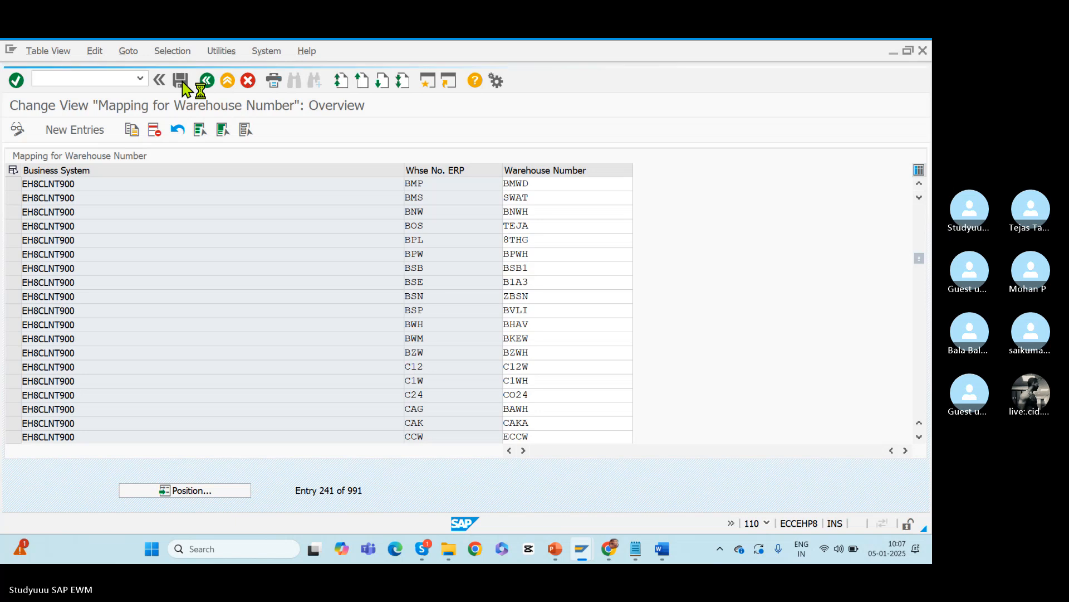
{"action": "left_click", "coordinate": [249, 281]}
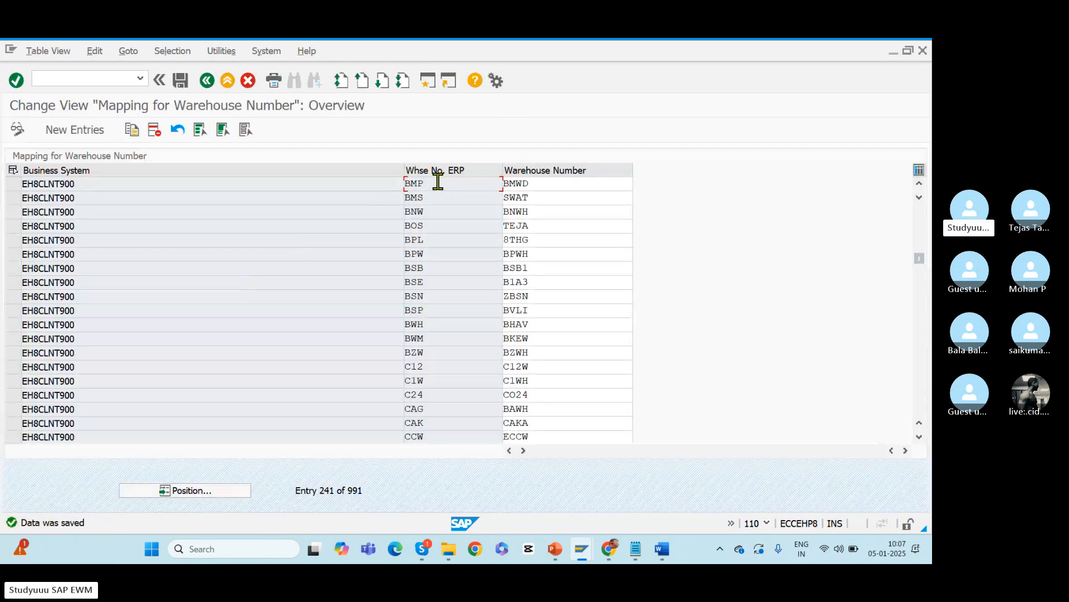
{"action": "double_click", "coordinate": [549, 183]}
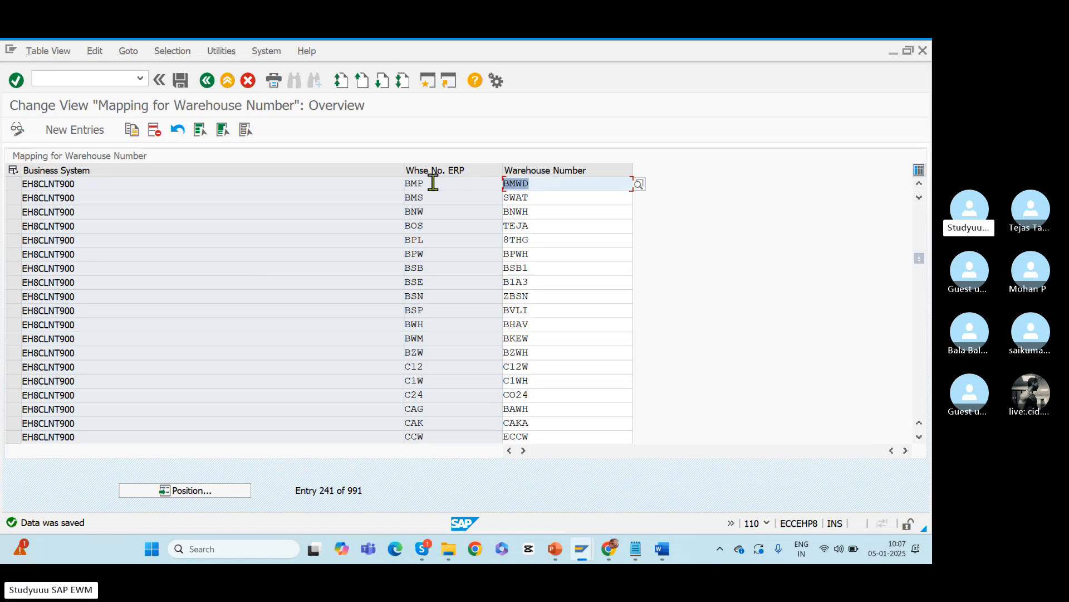
- Return to the implementation guide and run Check of ERP-EWM Configuration for warehouse number BMWD
{"action": "left_click", "coordinate": [207, 81]}
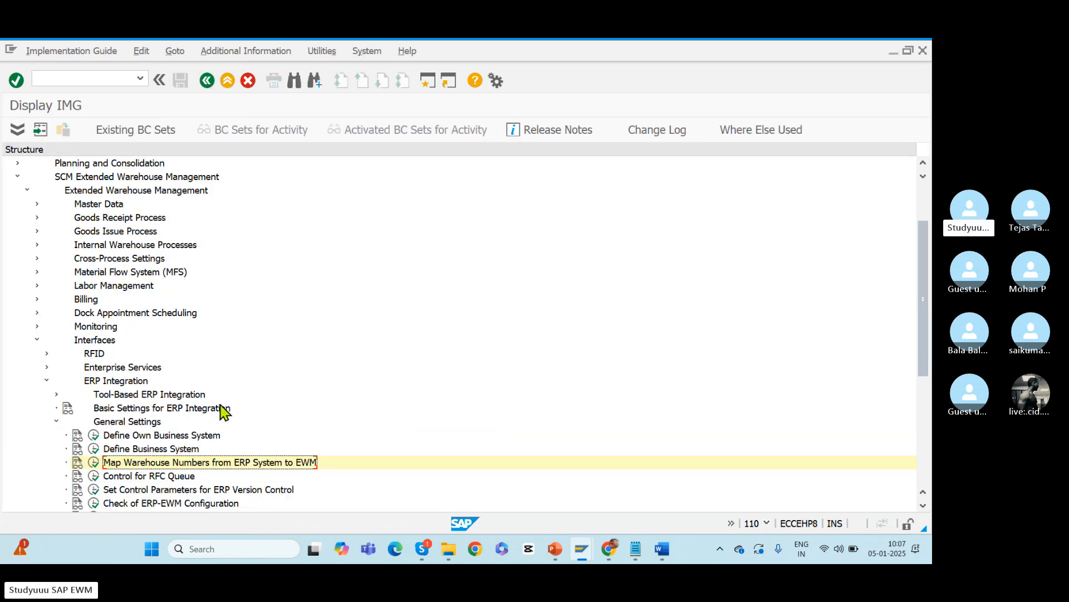
{"action": "left_click", "coordinate": [123, 505]}
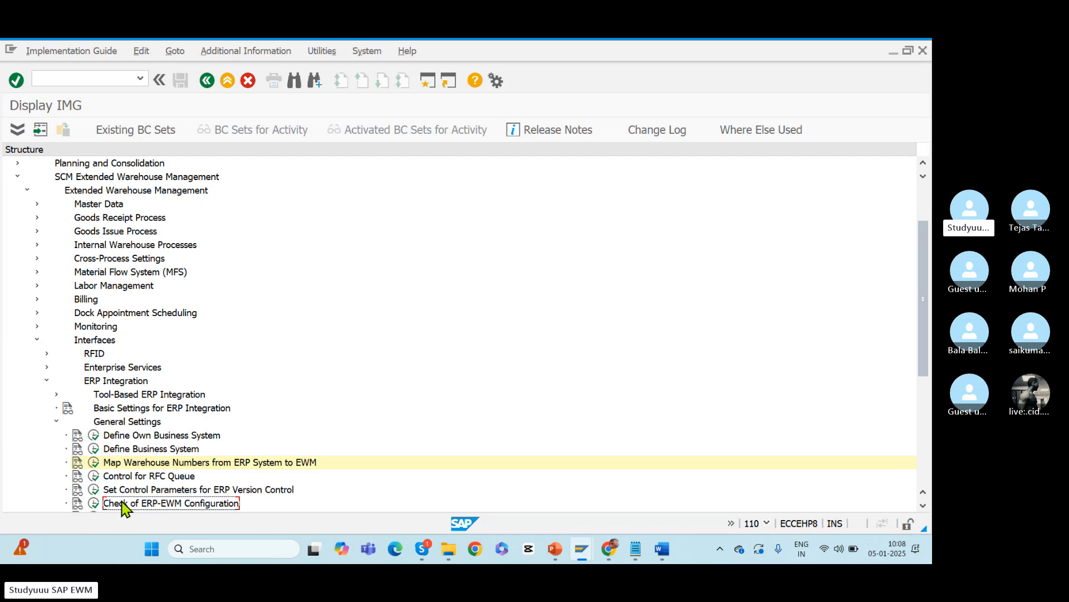
{"action": "left_click", "coordinate": [94, 503]}
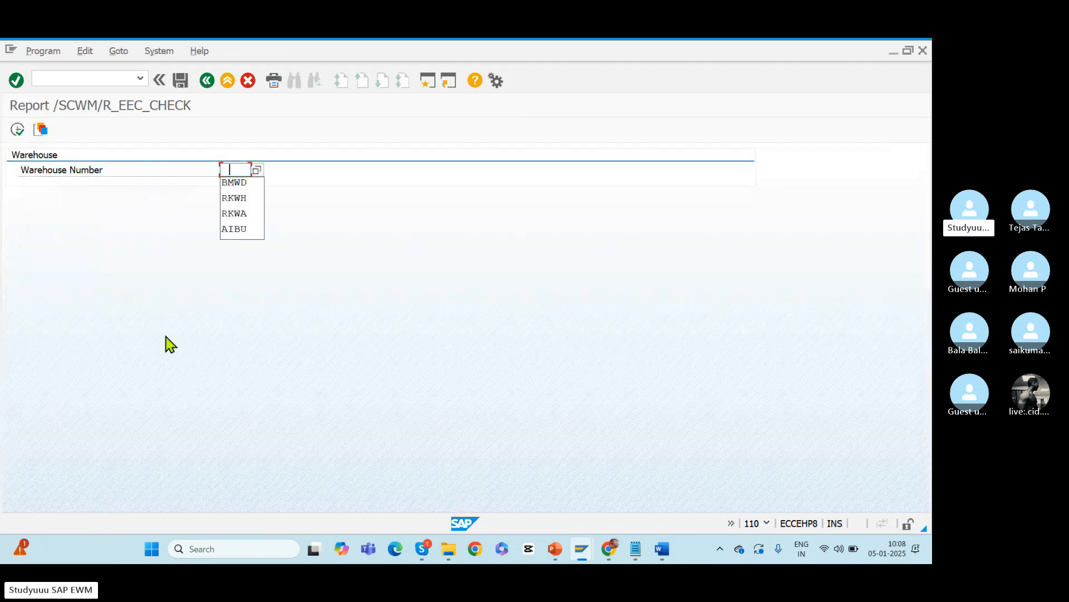
{"action": "key", "text": "Down"}
{"action": "key", "text": "Return"}
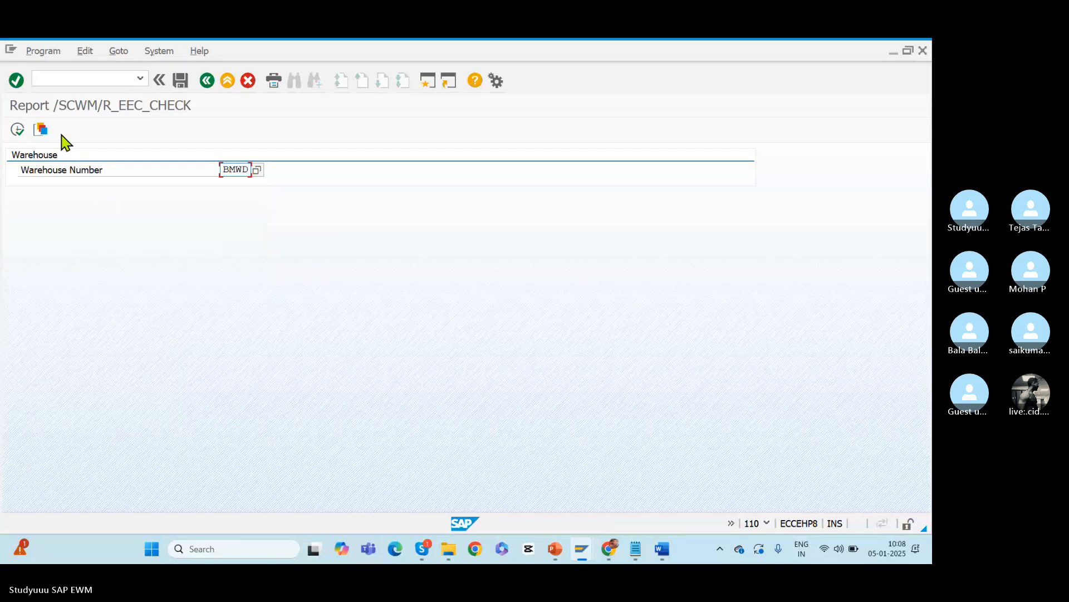
{"action": "left_click", "coordinate": [17, 131]}
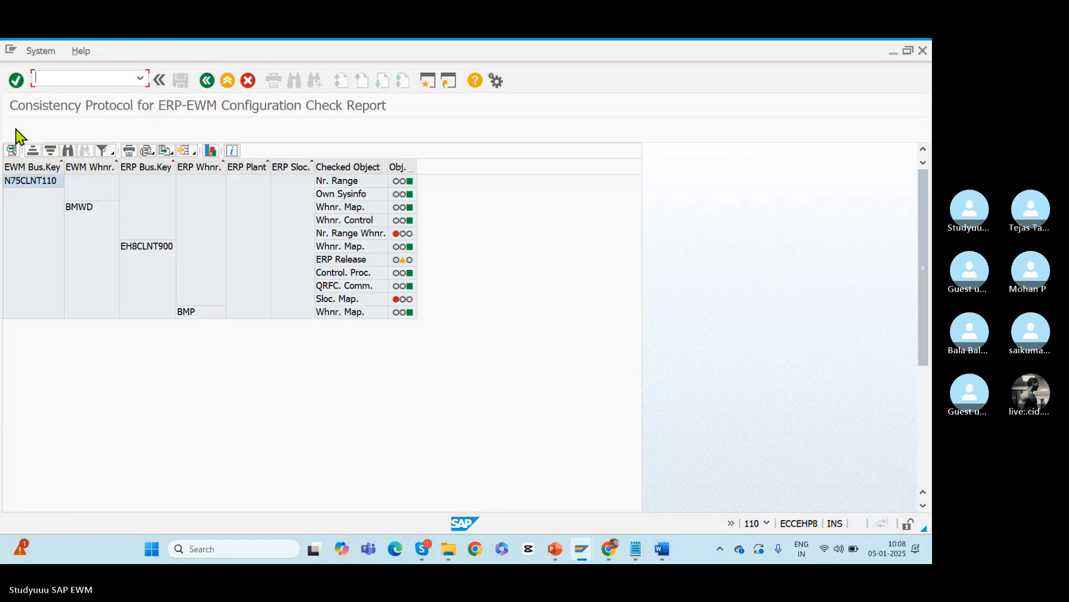
- Review the check report's warehouse mapping rows, EWM and ERP business keys, and warehouse numbers BMWD and BMP
{"action": "left_click", "coordinate": [341, 211]}
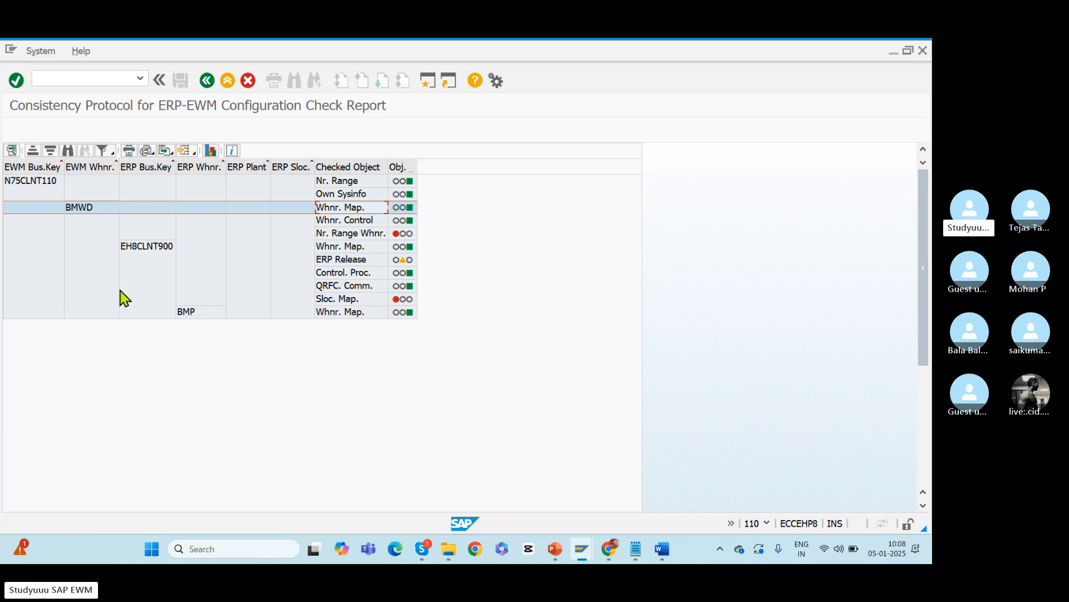
{"action": "left_click", "coordinate": [35, 187]}
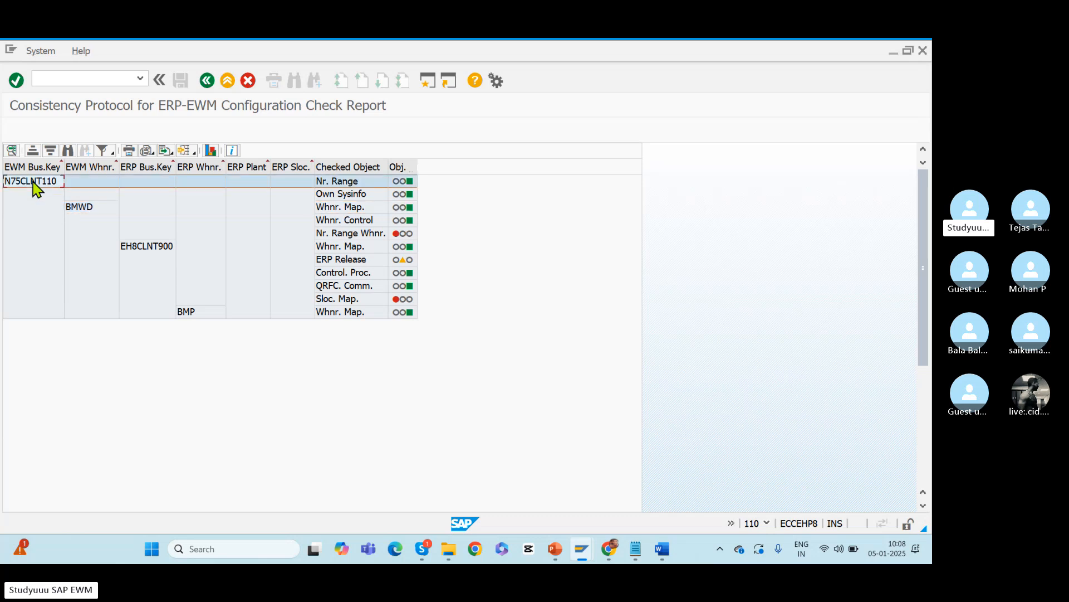
{"action": "left_click", "coordinate": [84, 212]}
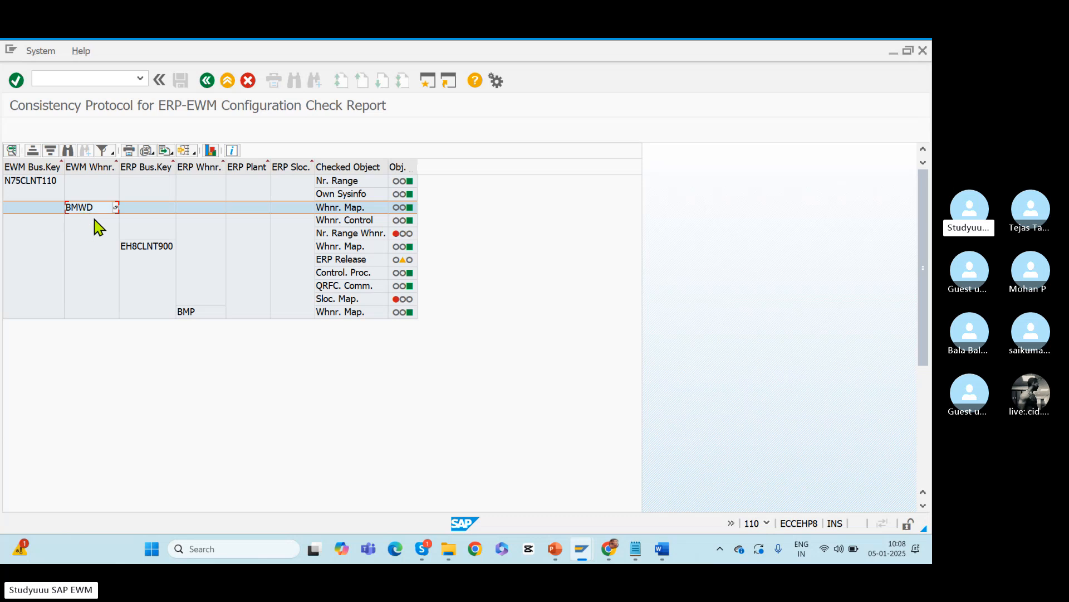
{"action": "left_click", "coordinate": [143, 249]}
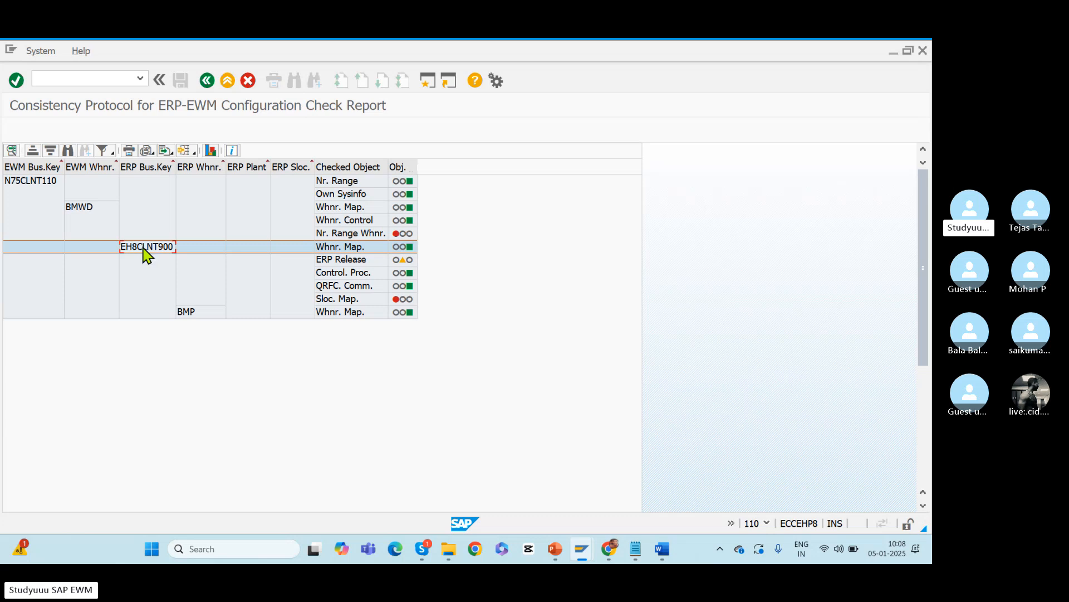
{"action": "left_click", "coordinate": [201, 315]}
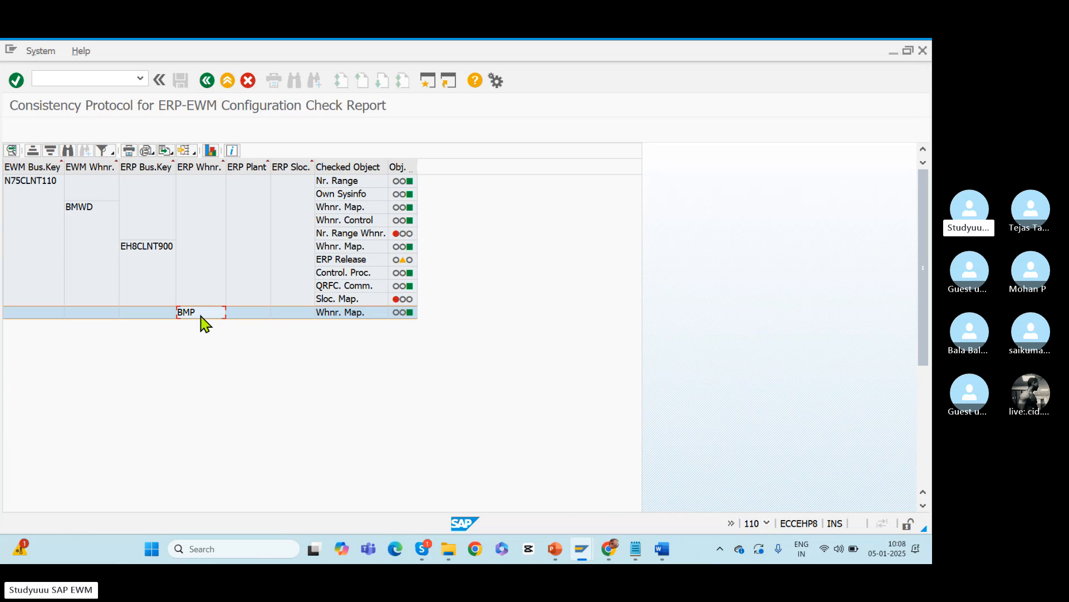
{"action": "left_click", "coordinate": [92, 209]}
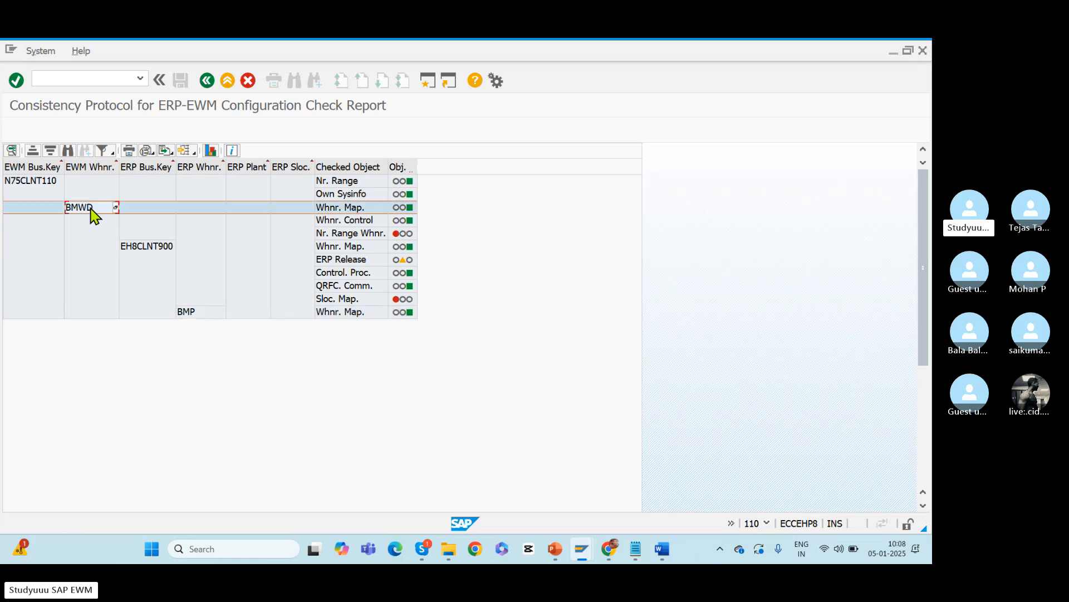
{"action": "left_click", "coordinate": [202, 315]}
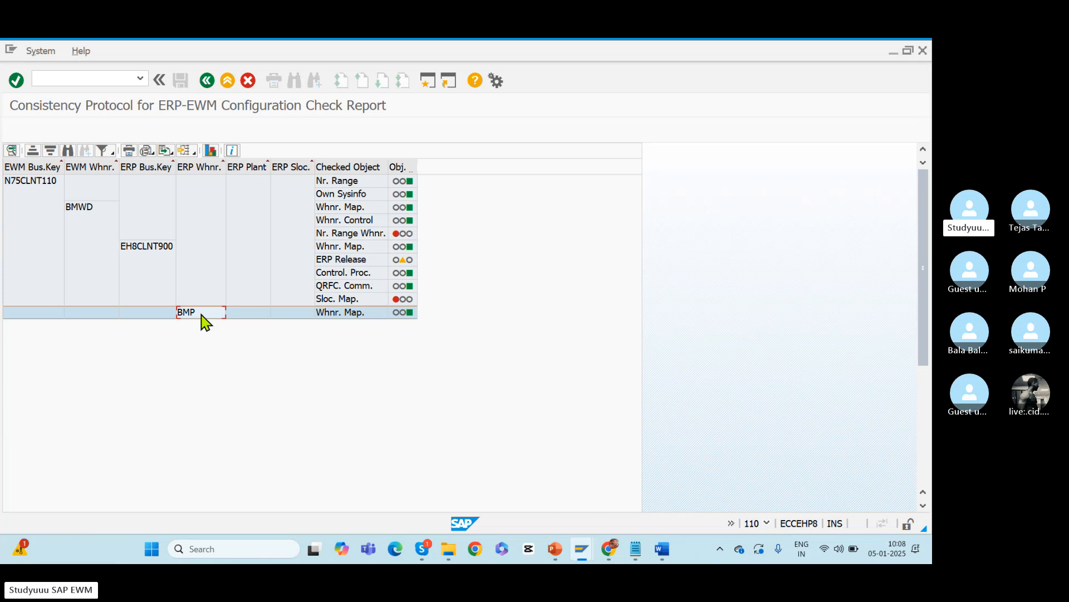
- Examine the Nr. Range Whnr. and Sloc. Map. rows, and open the status message for the storage location mapping
{"action": "left_click", "coordinate": [354, 301]}
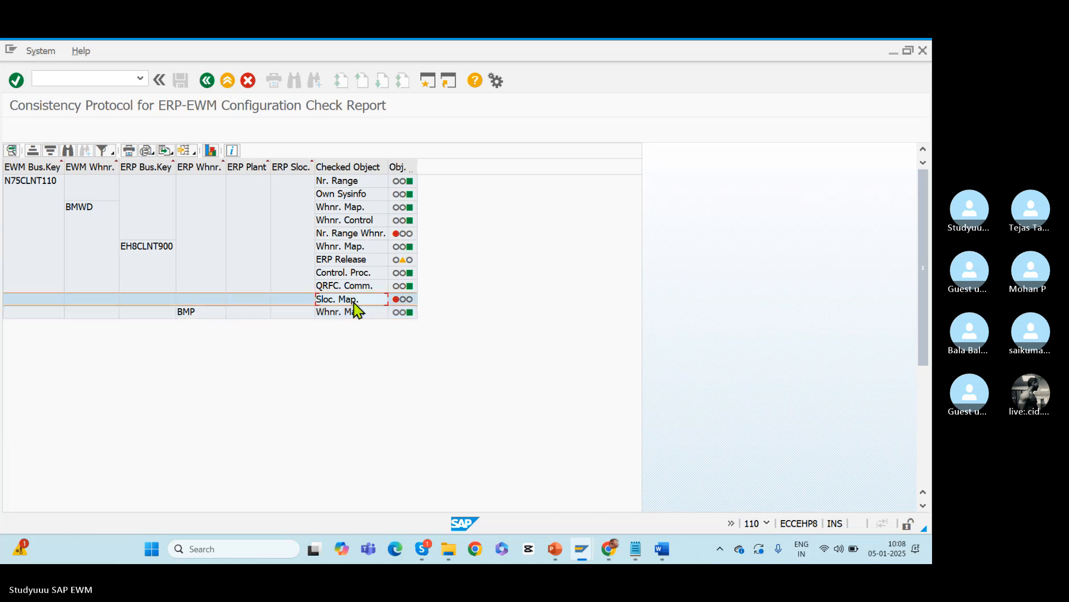
{"action": "left_click", "coordinate": [334, 238]}
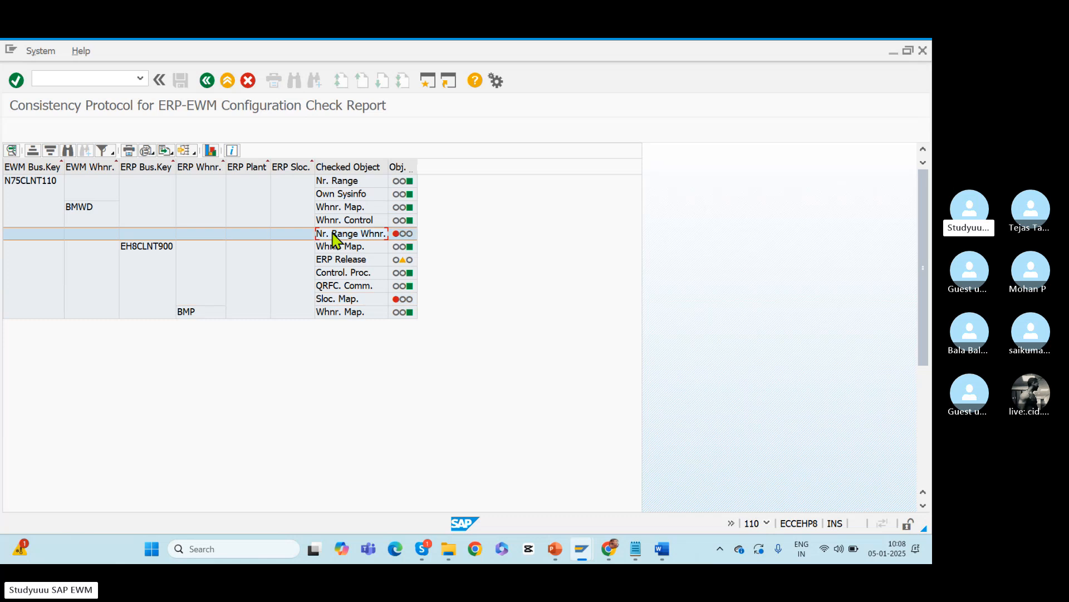
{"action": "left_click", "coordinate": [354, 303]}
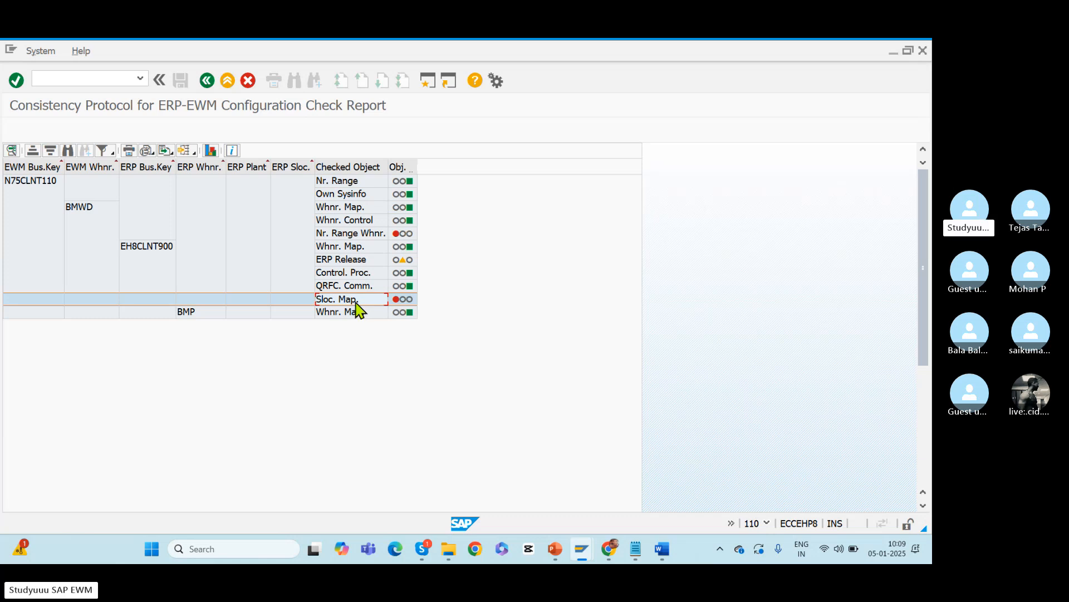
{"action": "left_click", "coordinate": [402, 301]}
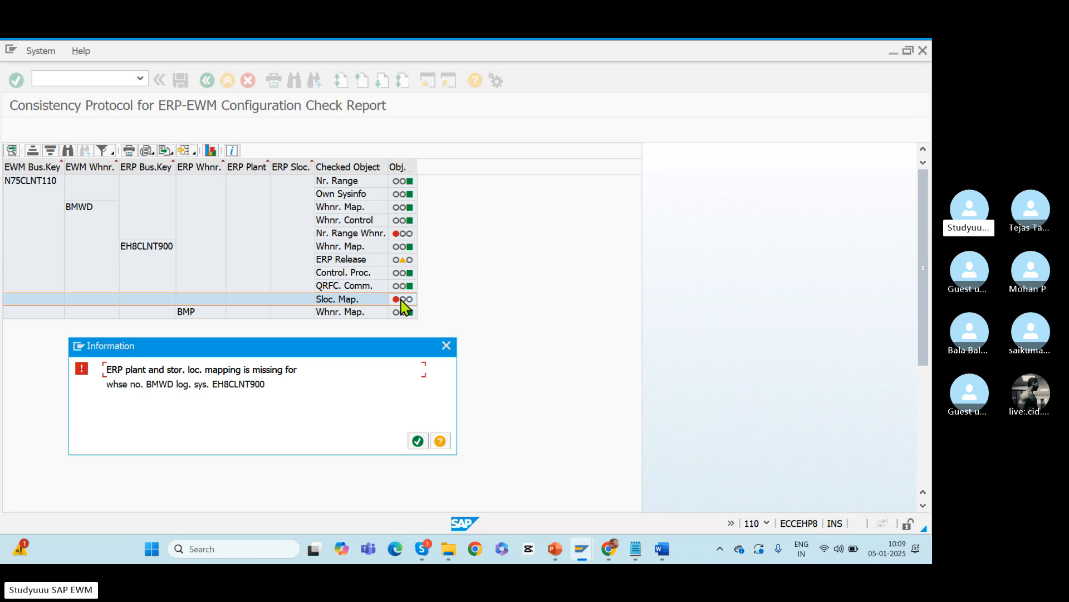
- Read the detailed diagnosis and procedure for the missing ERP plant and storage location mapping message, and close it
{"action": "left_click", "coordinate": [441, 440]}
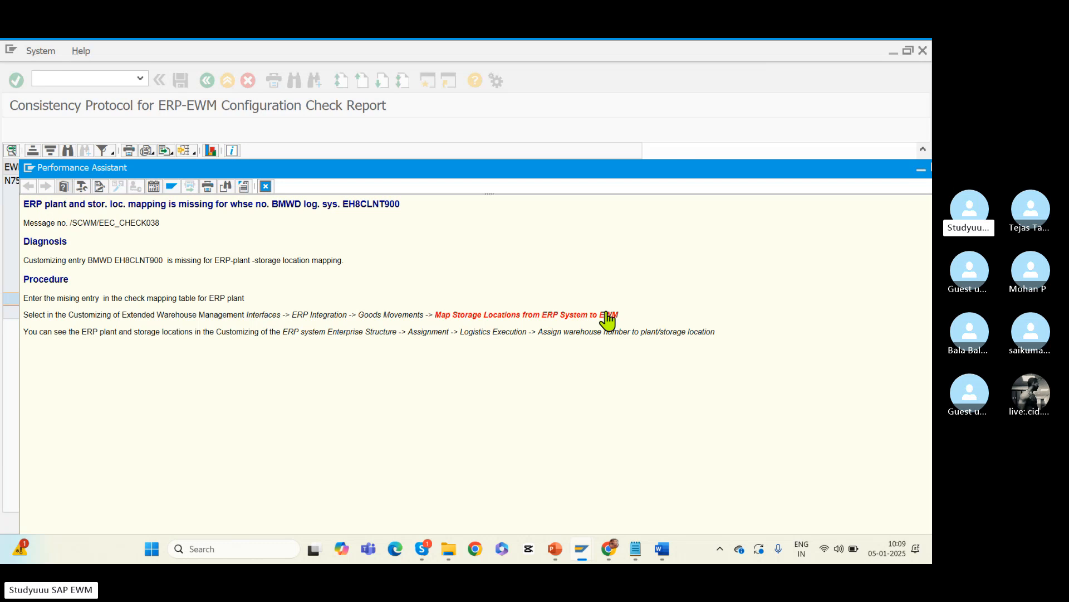
{"action": "left_click_drag", "start_coordinate": [774, 169], "coordinate": [649, 177]}
{"action": "left_click", "coordinate": [826, 175]}
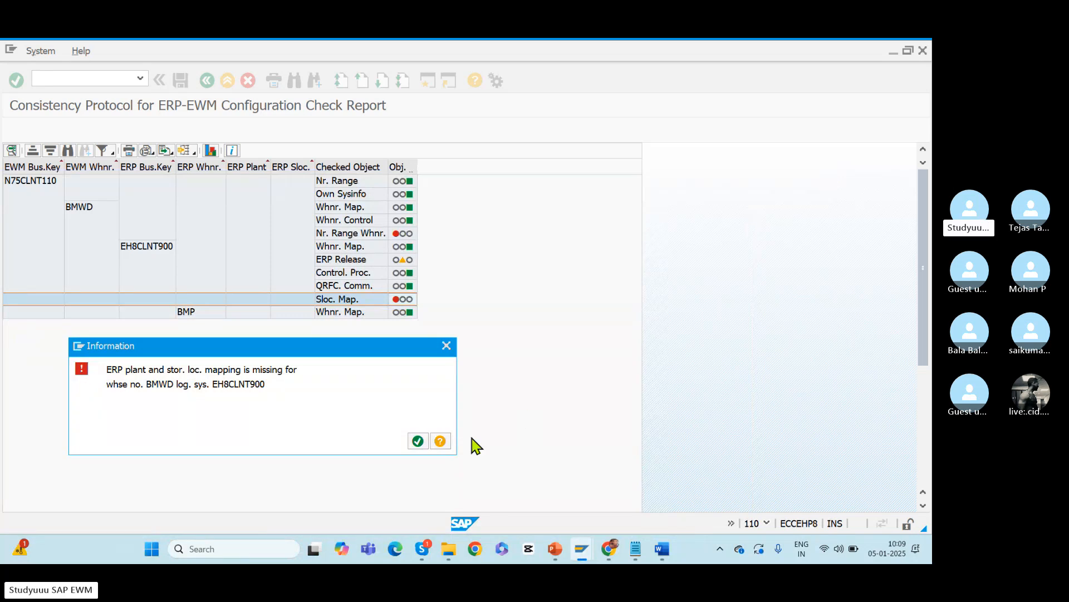
{"action": "left_click", "coordinate": [418, 441]}
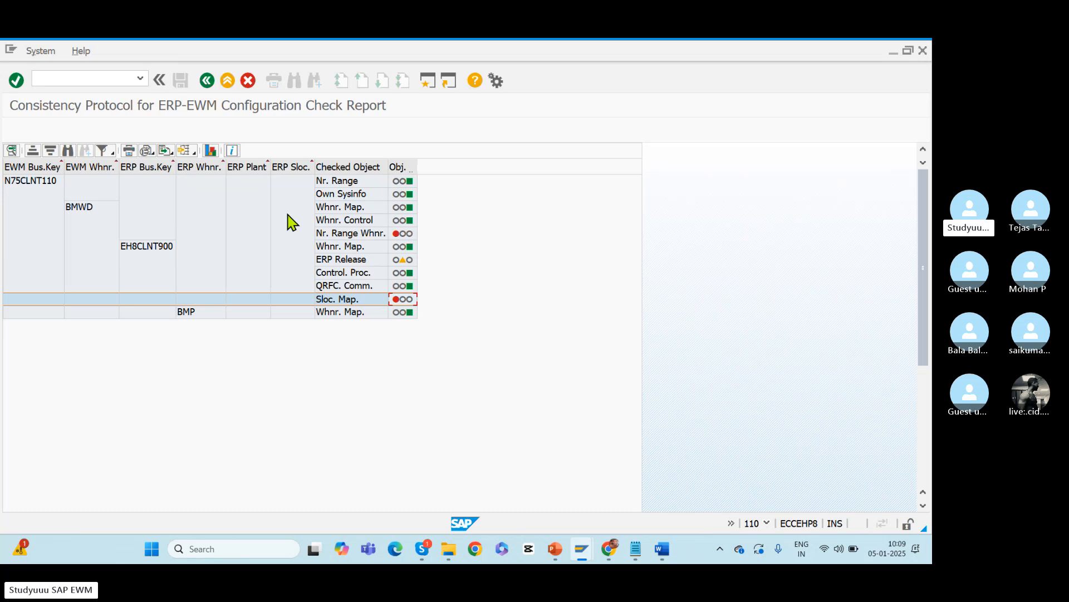
- Return to the implementation guide and open Map Storage Locations from ERP System to EWM under ERP Integration, Goods Movements
{"action": "left_click", "coordinate": [207, 82]}
{"action": "left_click", "coordinate": [207, 82]}
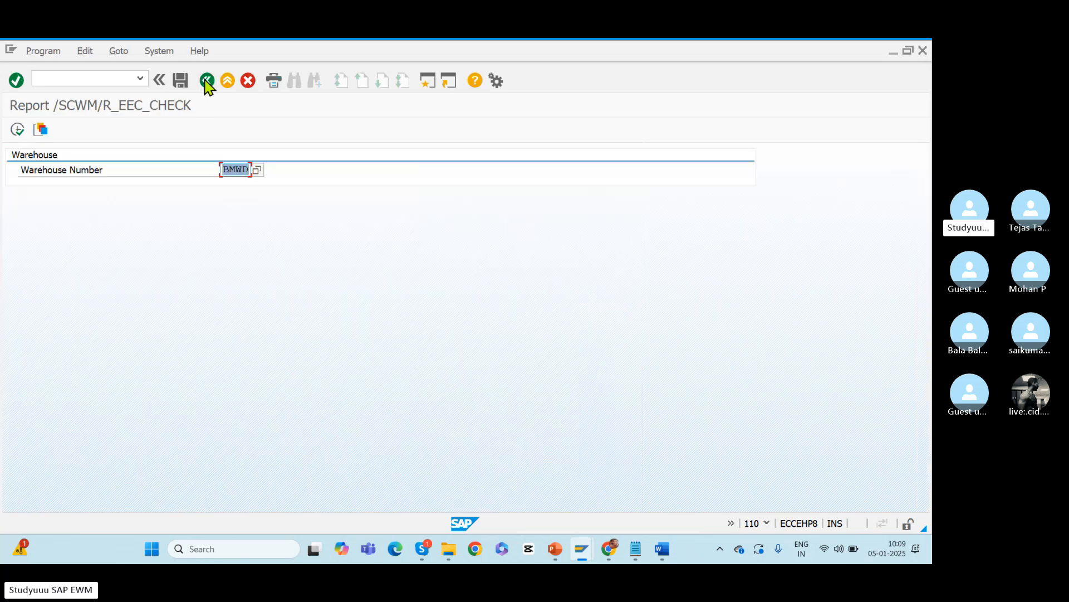
{"action": "left_click", "coordinate": [207, 81]}
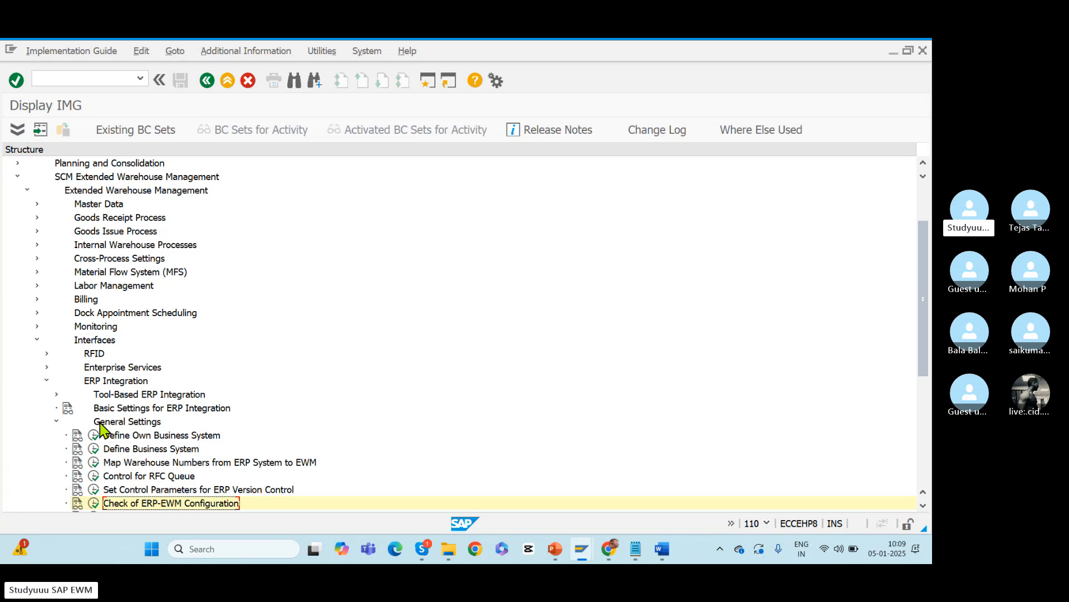
{"action": "left_click", "coordinate": [56, 421]}
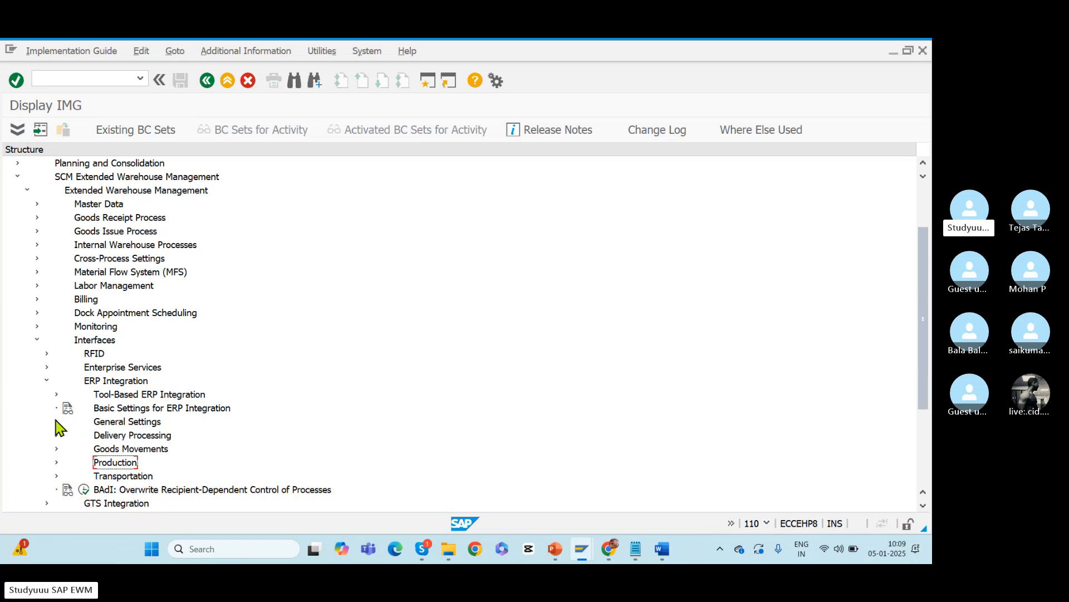
{"action": "left_click", "coordinate": [56, 449]}
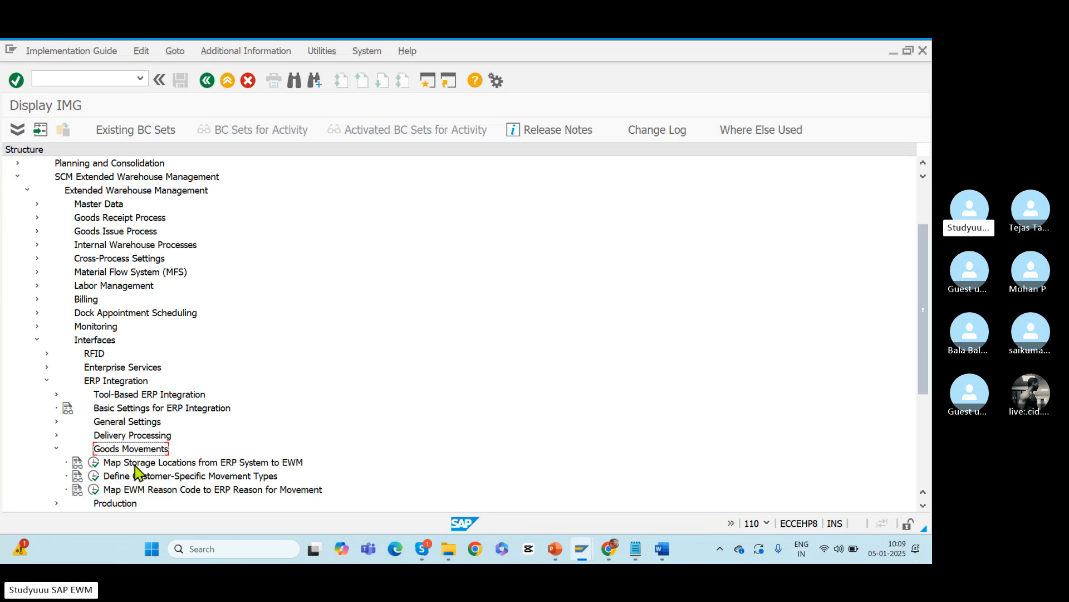
{"action": "left_click", "coordinate": [135, 465]}
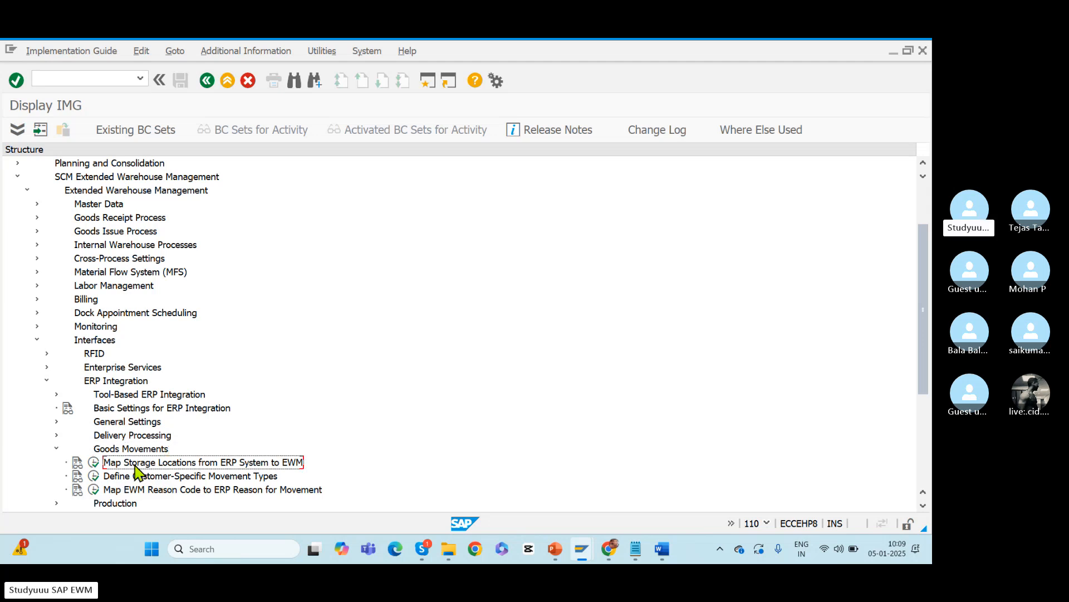
{"action": "left_click", "coordinate": [93, 464]}
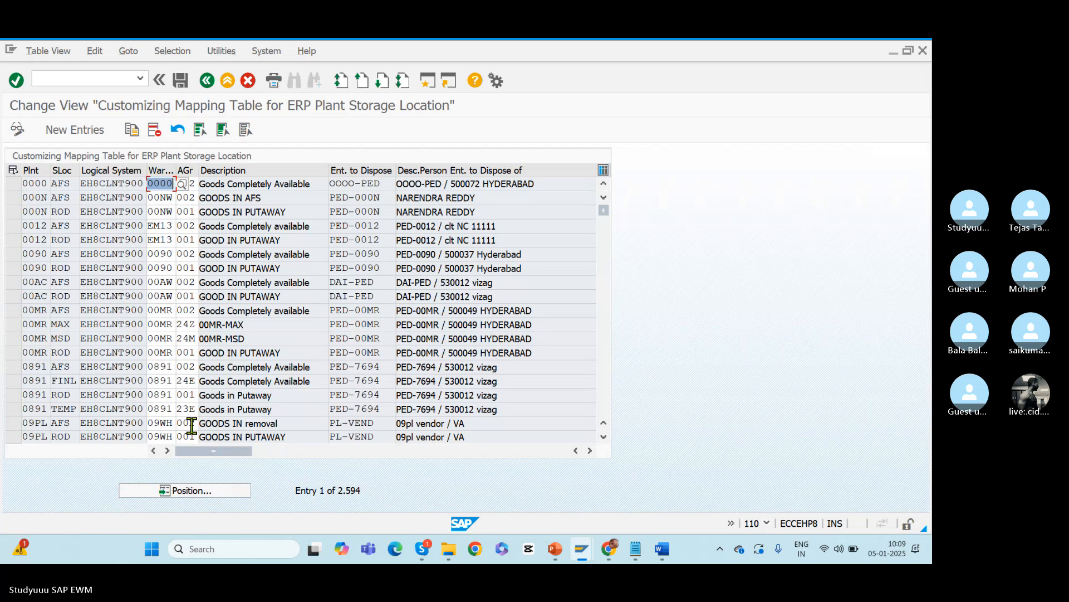
{"action": "left_click", "coordinate": [183, 493]}
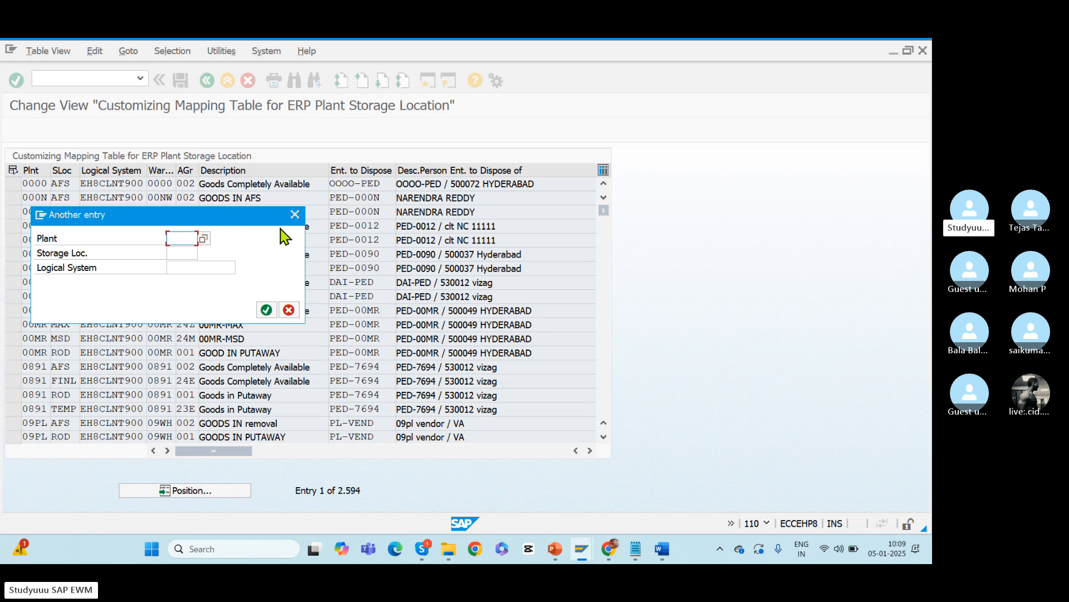
{"action": "left_click", "coordinate": [295, 214]}
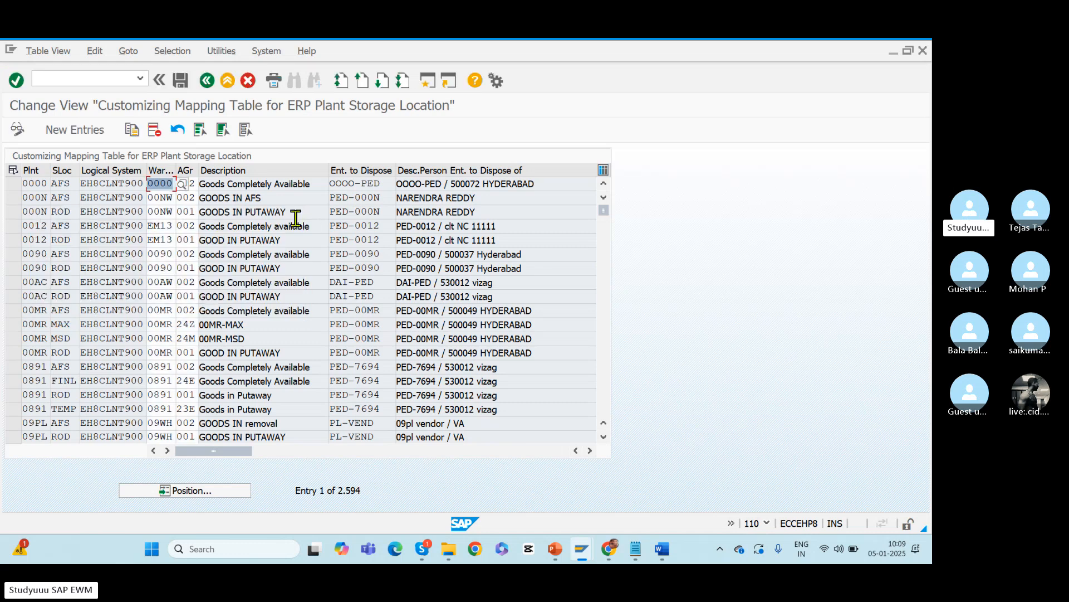
- Switch to the ppt3DDA.pptm presentation in PowerPoint and look through the slides for the plant code on the SAP ECC warehouse layout slide
{"action": "key", "text": "alt+Tab"}
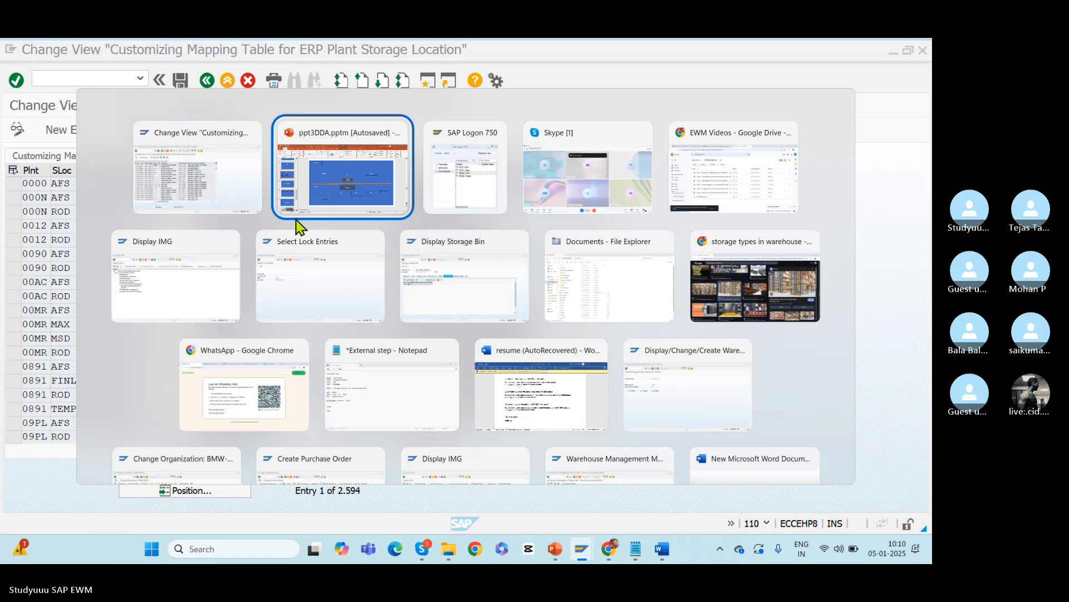
{"action": "left_click", "coordinate": [297, 217]}
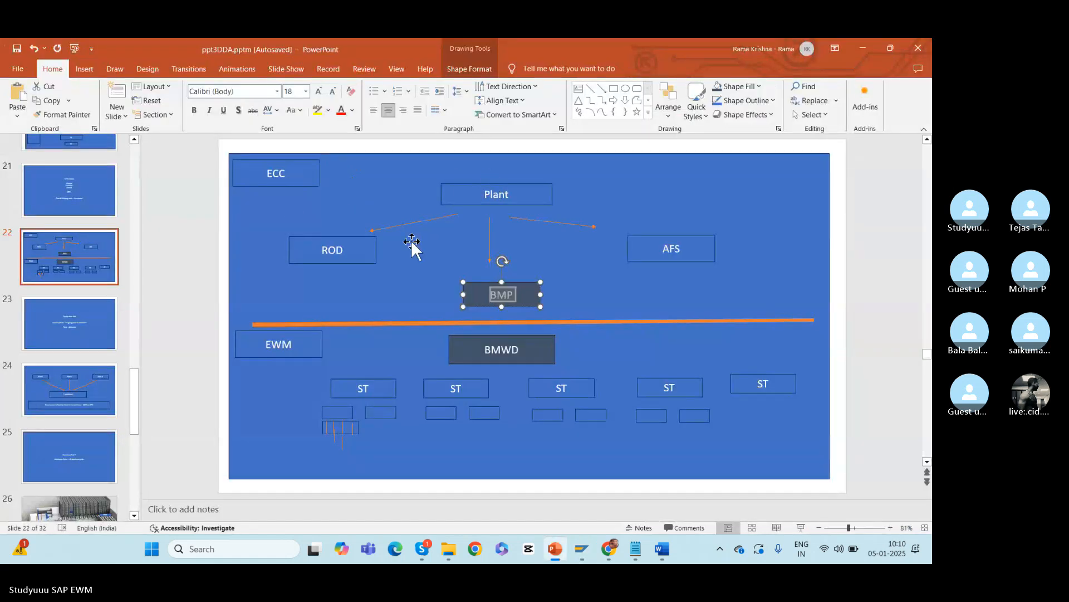
{"action": "left_click", "coordinate": [81, 271]}
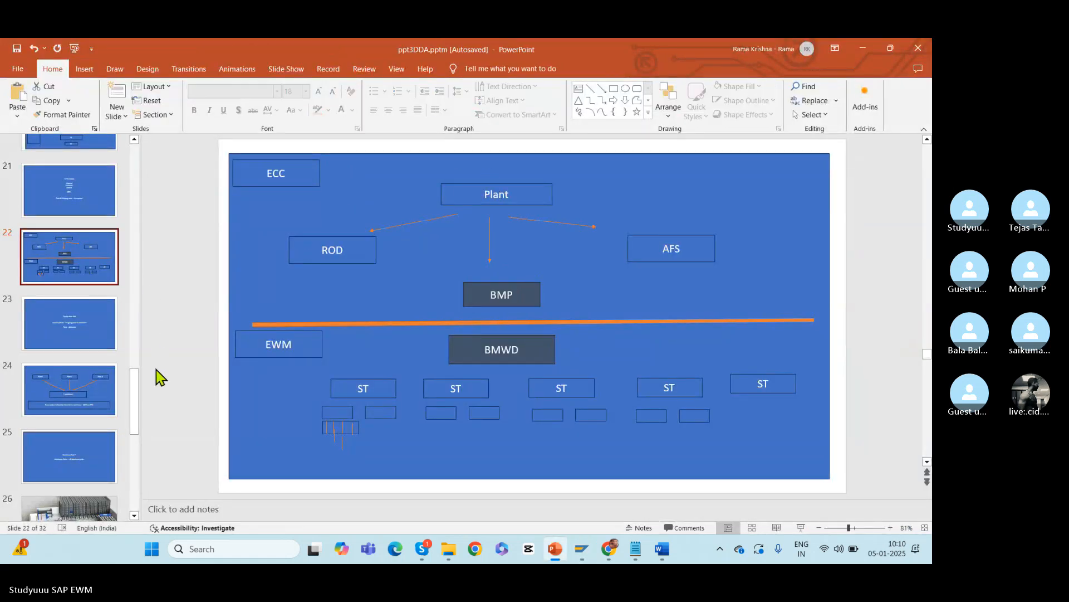
{"action": "scroll", "coordinate": [136, 429], "scroll_direction": "up", "scroll_amount": 3}
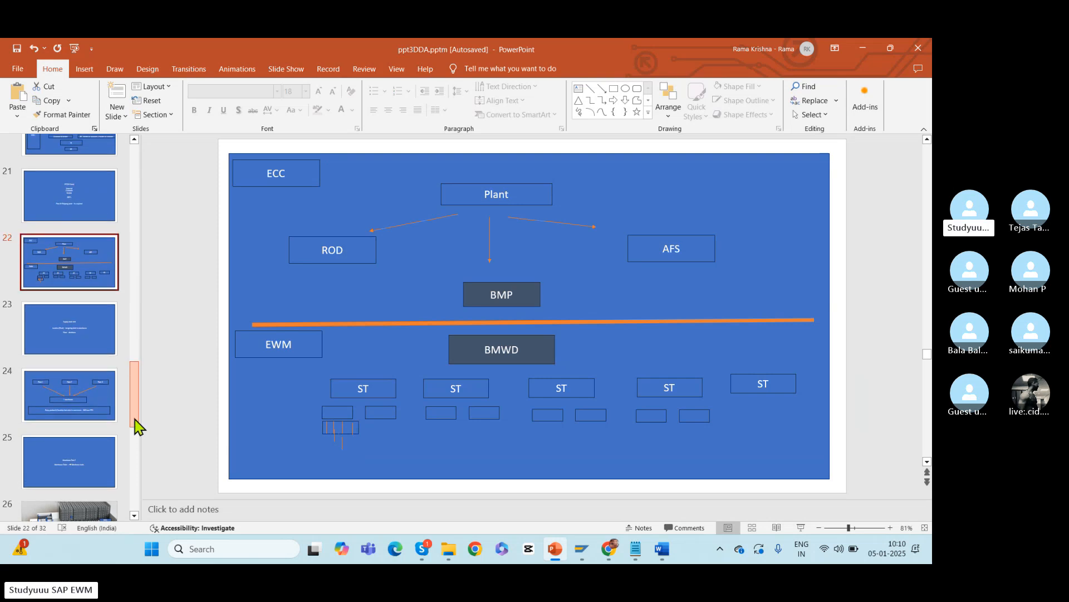
{"action": "left_click", "coordinate": [81, 324]}
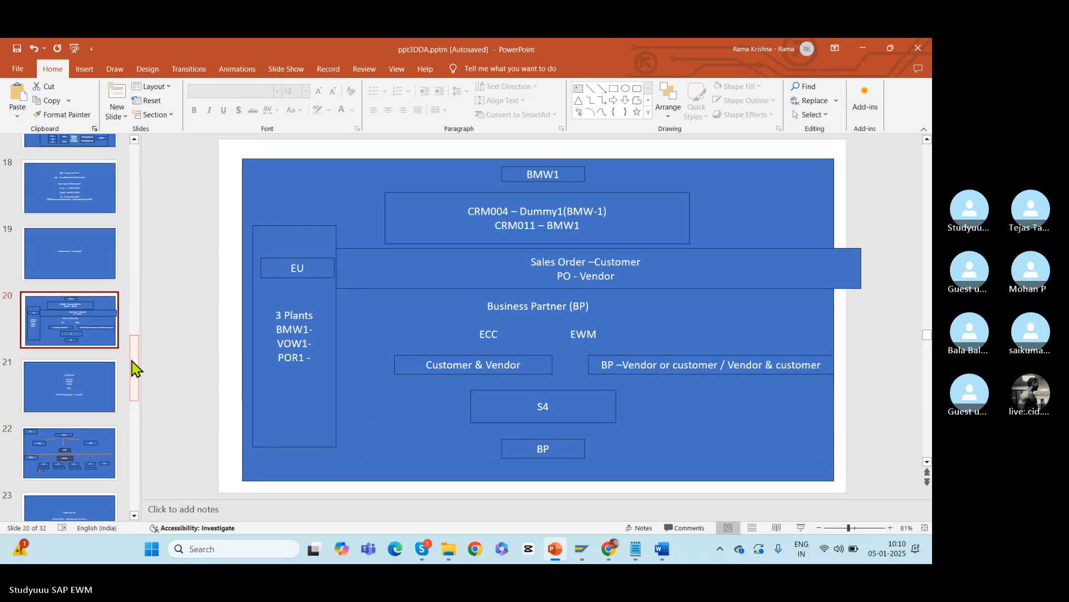
{"action": "scroll", "coordinate": [134, 350], "scroll_direction": "up", "scroll_amount": 3}
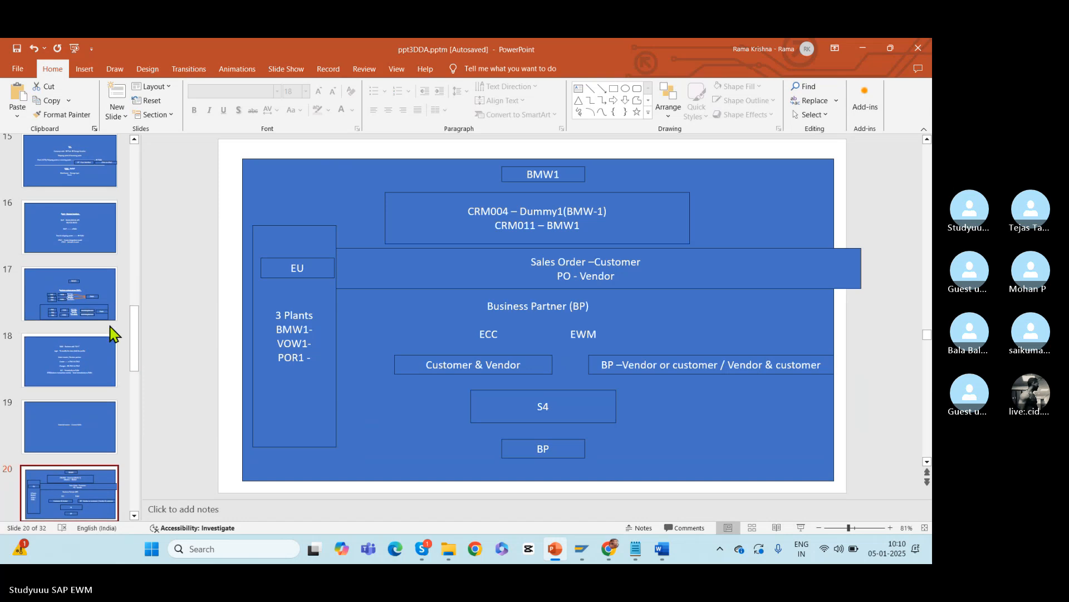
{"action": "left_click", "coordinate": [81, 304]}
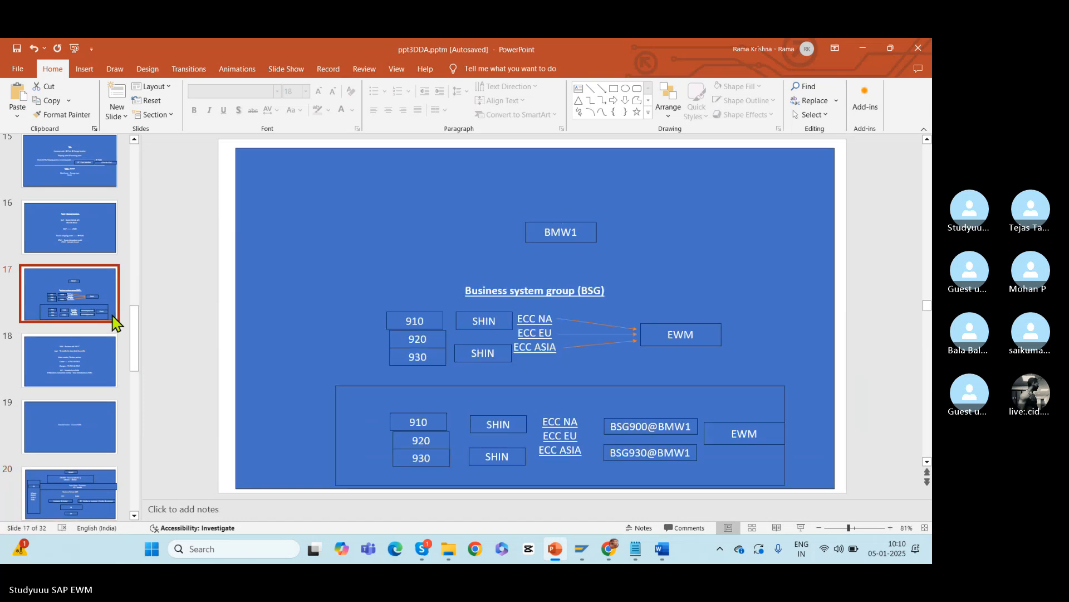
{"action": "left_click_drag", "start_coordinate": [134, 346], "coordinate": [129, 267]}
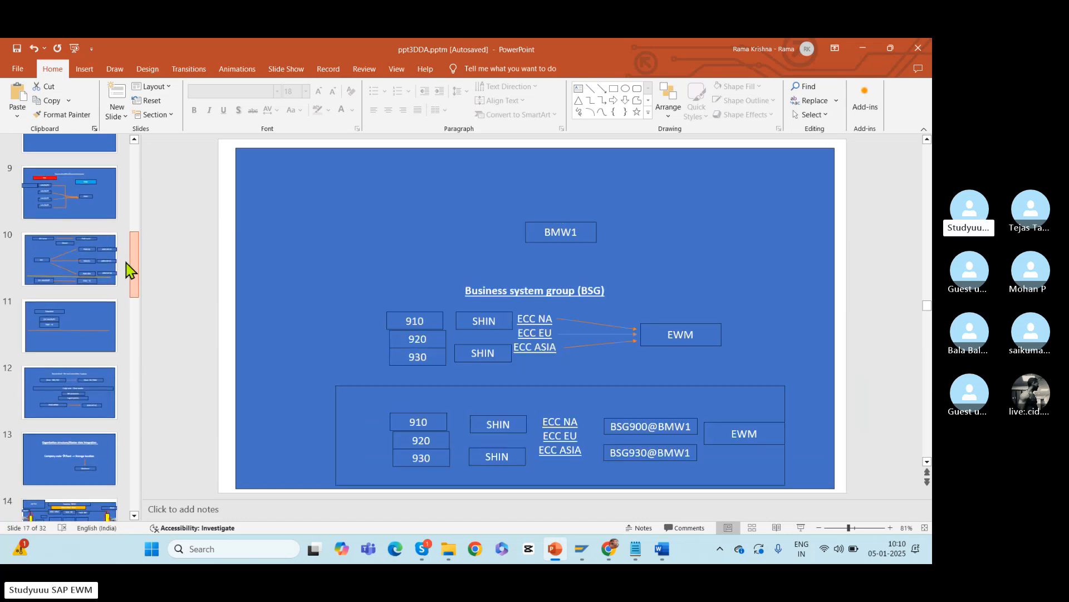
{"action": "left_click", "coordinate": [83, 267]}
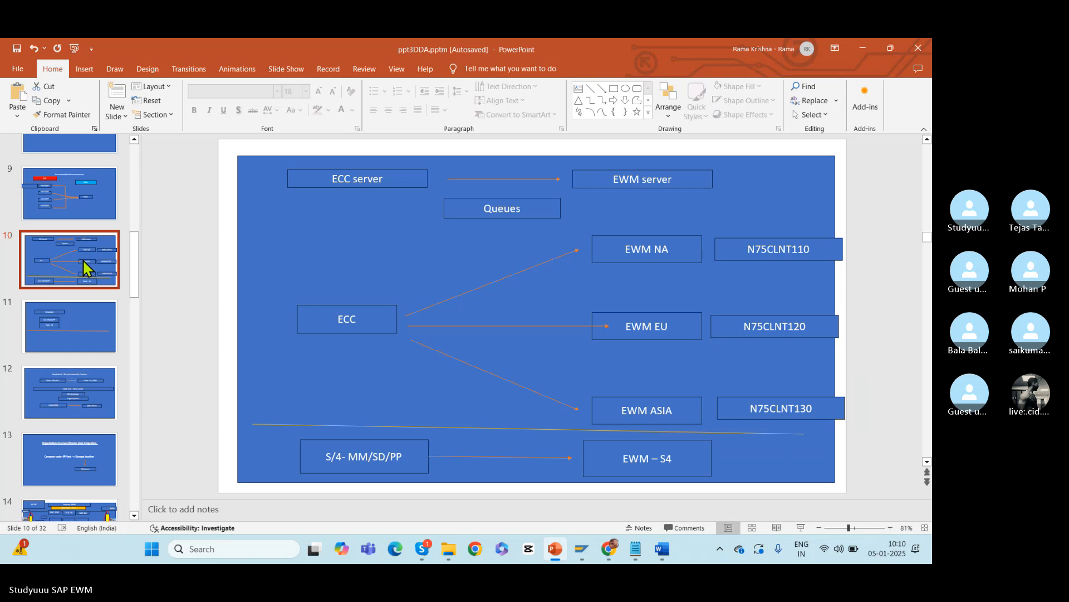
{"action": "left_click_drag", "start_coordinate": [136, 266], "coordinate": [132, 298]}
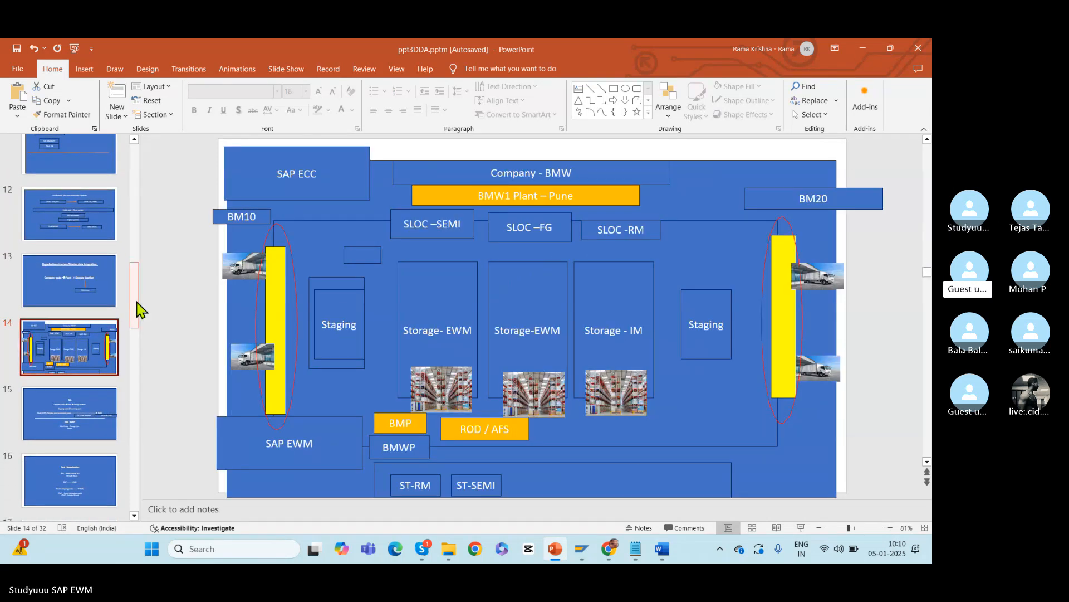
{"action": "left_click_drag", "start_coordinate": [136, 306], "coordinate": [134, 340]}
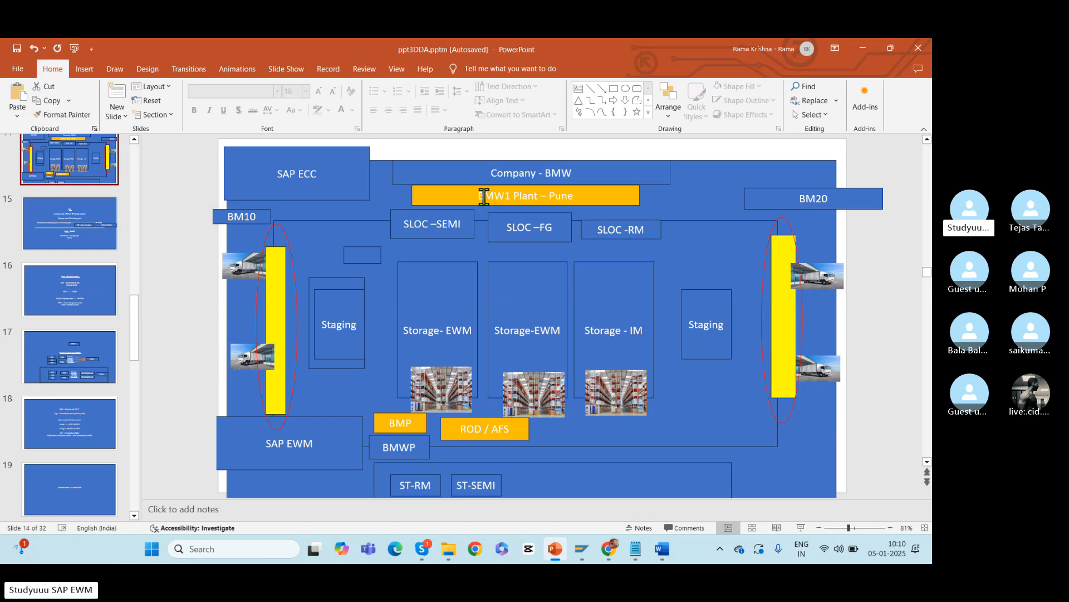
{"action": "left_click_drag", "start_coordinate": [479, 196], "coordinate": [512, 201]}
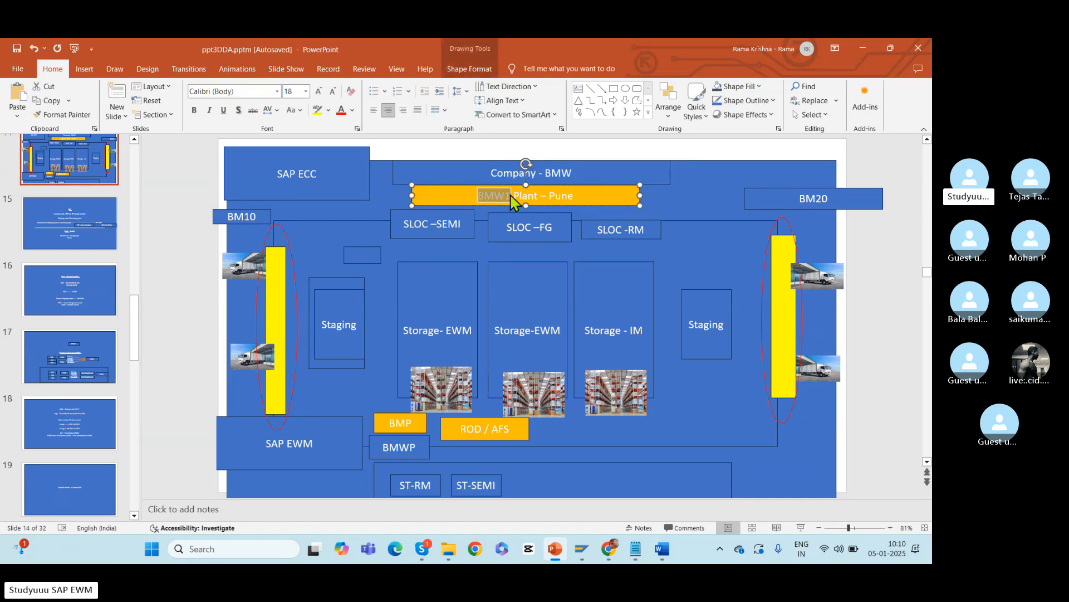
- Switch back to SAP and create a mapping entry with plant BMW1, storage location ROD, logical system EH8CLNT900, and warehouse BMWD
{"action": "key", "text": "alt+Tab"}
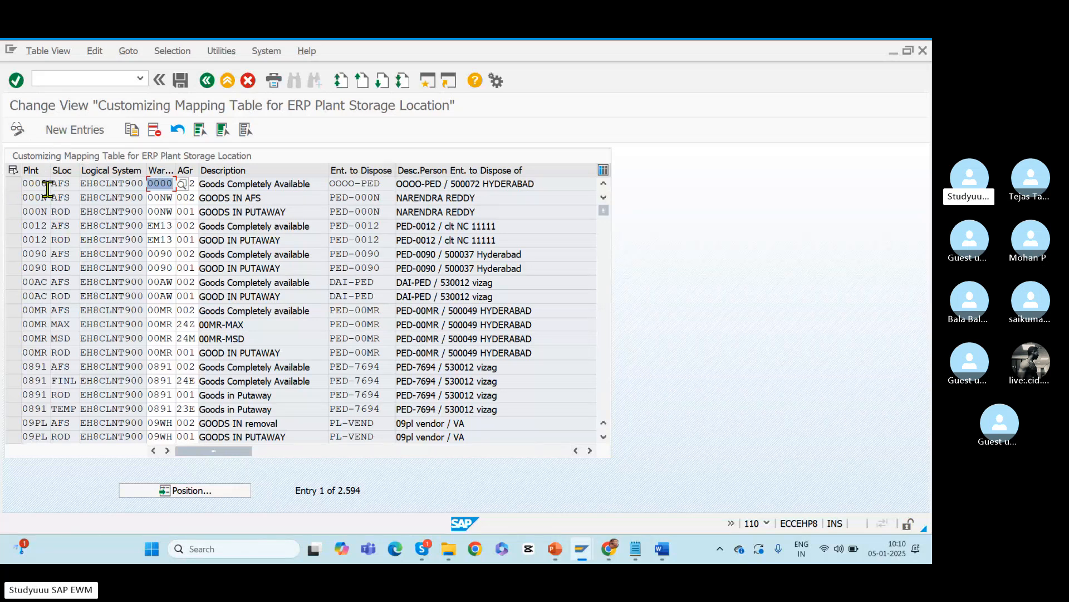
{"action": "left_click", "coordinate": [69, 130]}
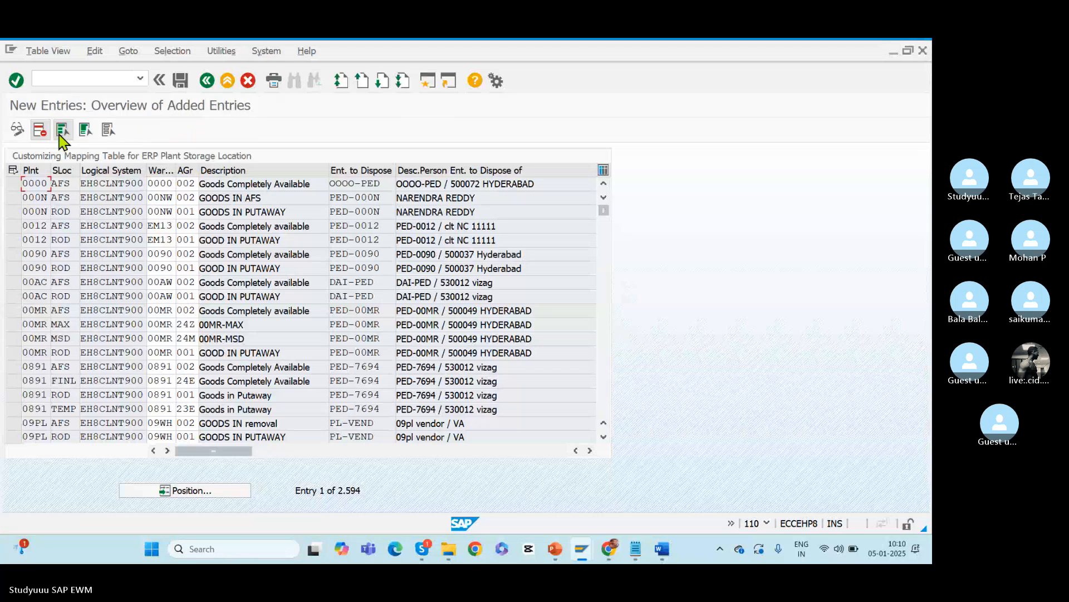
{"action": "type", "text": "BMW1"}
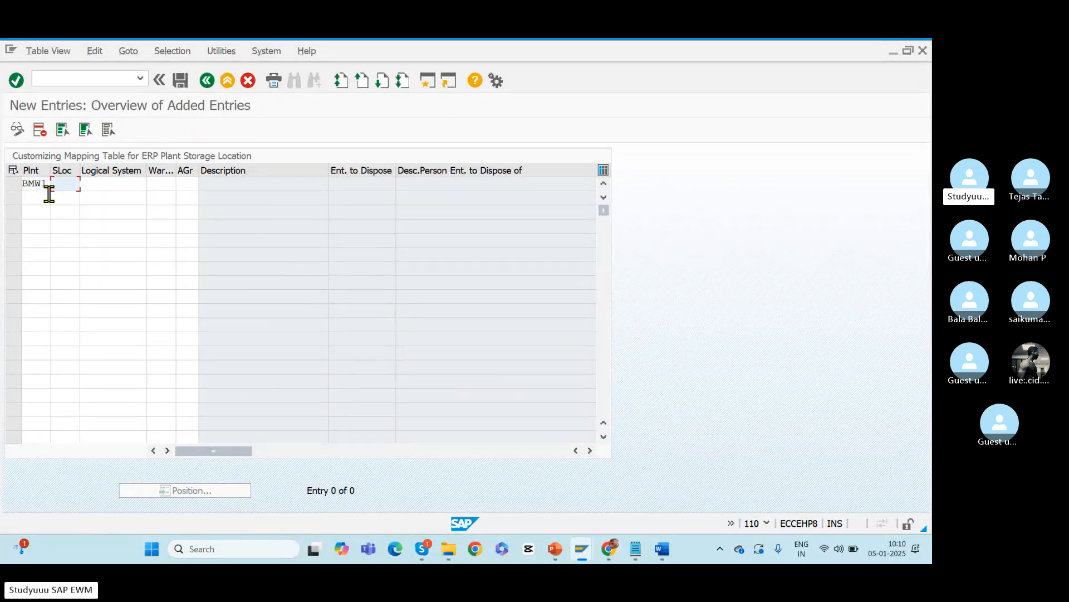
{"action": "type", "text": "ROD"}
{"action": "key", "text": "Tab"}
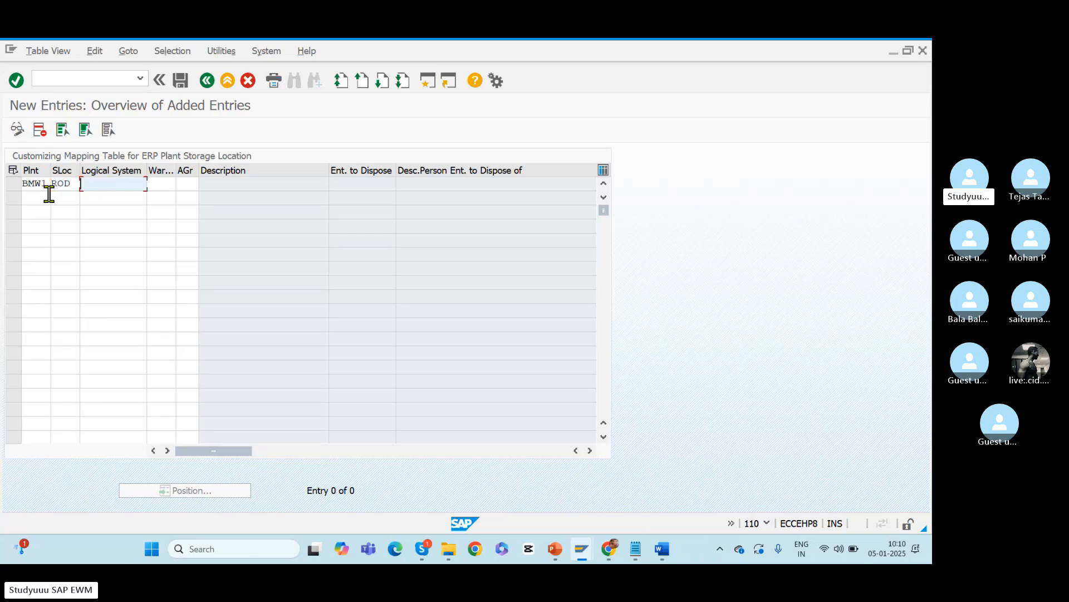
{"action": "type", "text": "EH*CLNT900"}
{"action": "key", "text": "Tab"}
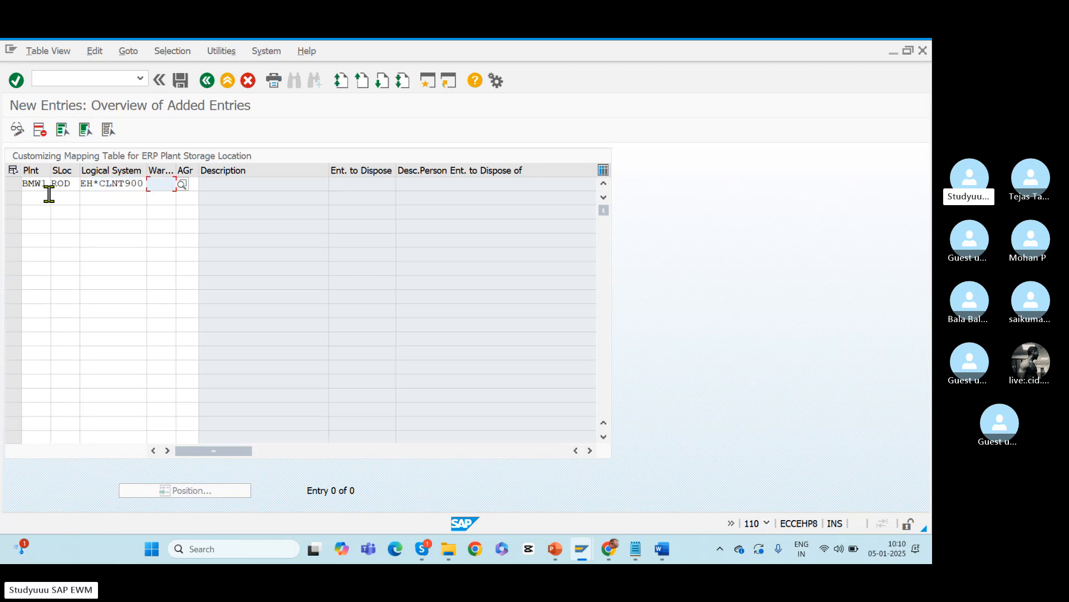
{"action": "type", "text": "BMWD"}
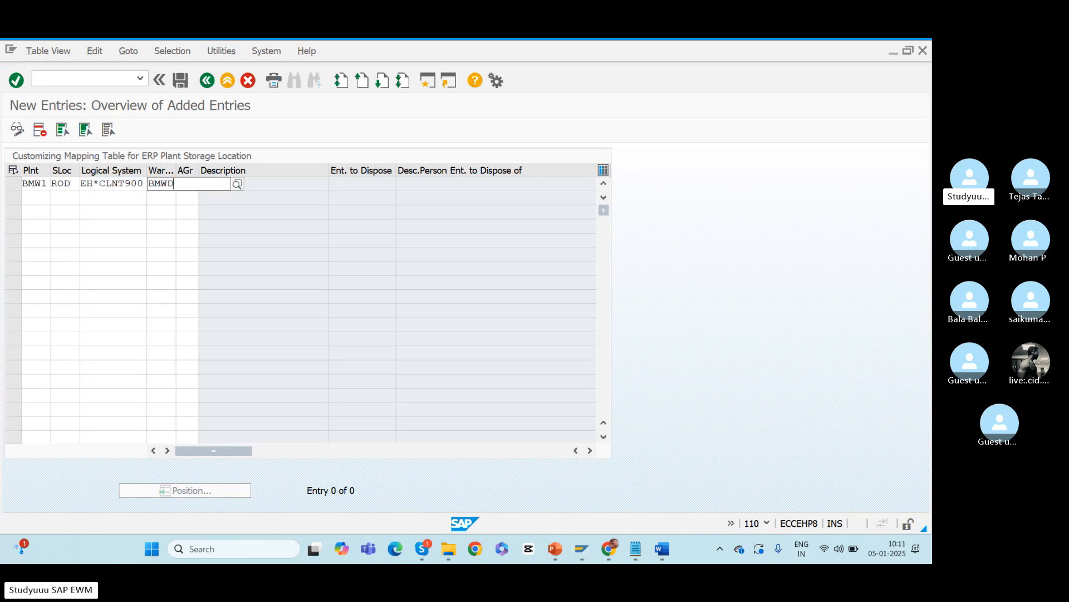
{"action": "key", "text": "Tab"}
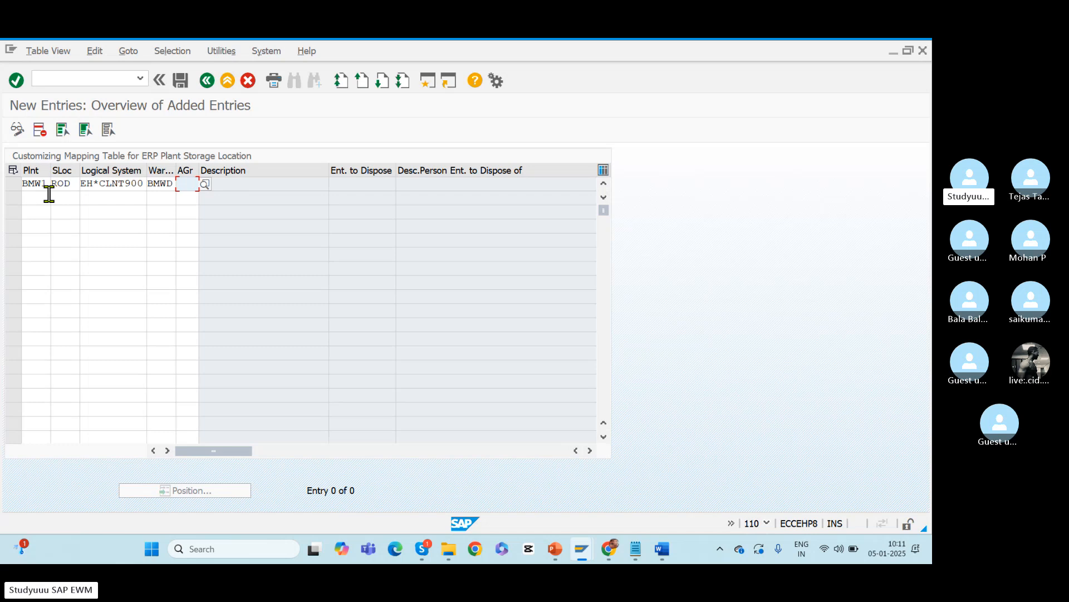
{"action": "left_click", "coordinate": [95, 182]}
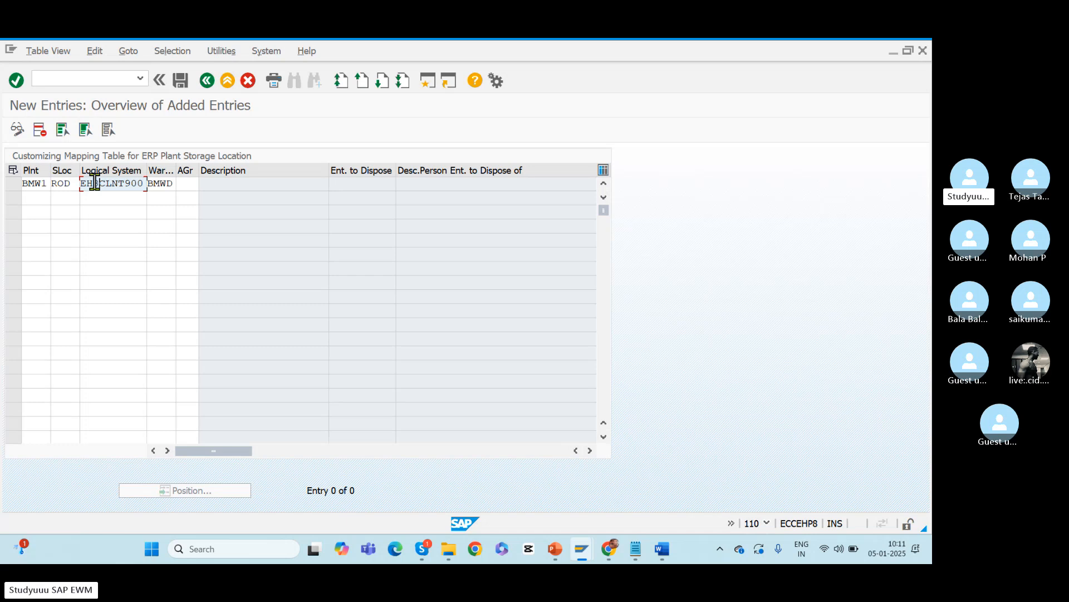
{"action": "left_click", "coordinate": [193, 183]}
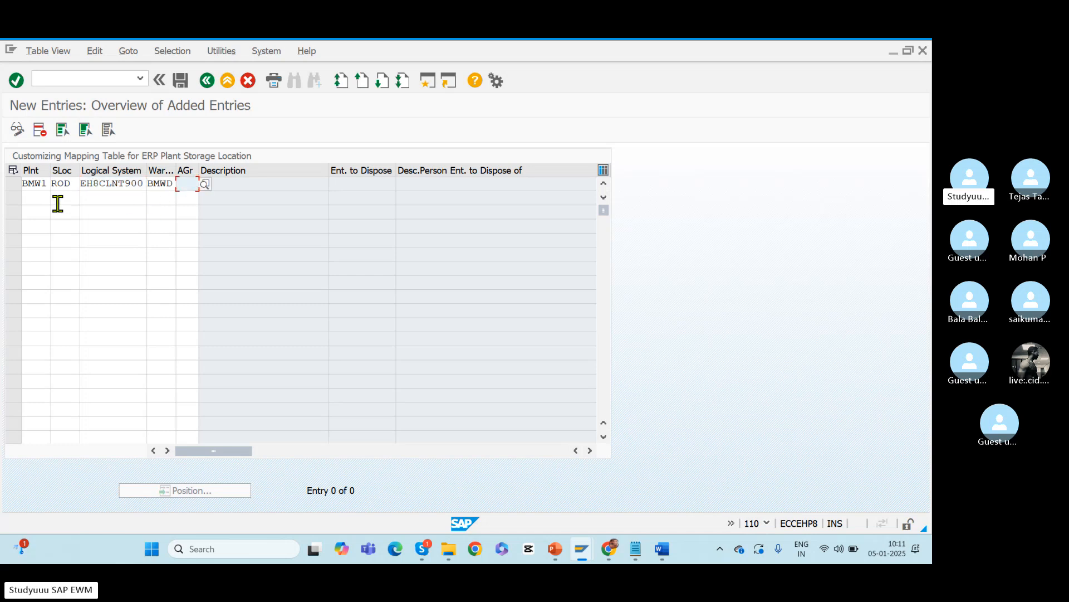
- Assign availability group 001, Goods in Putaway, to the BMW1 ROD mapping entry and confirm the row
{"action": "double_click", "coordinate": [69, 183]}
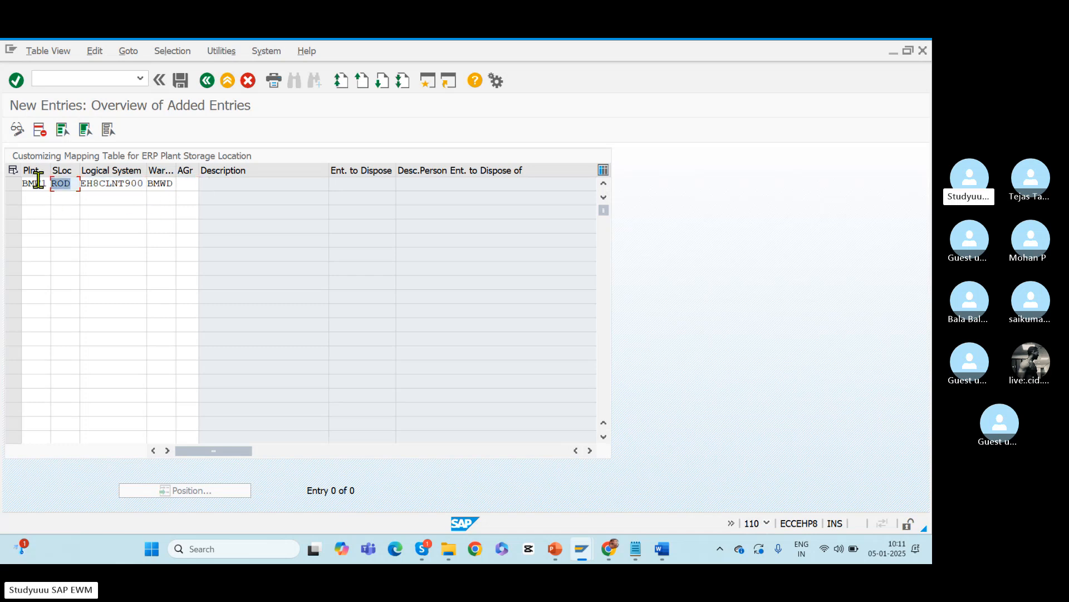
{"action": "left_click", "coordinate": [190, 183]}
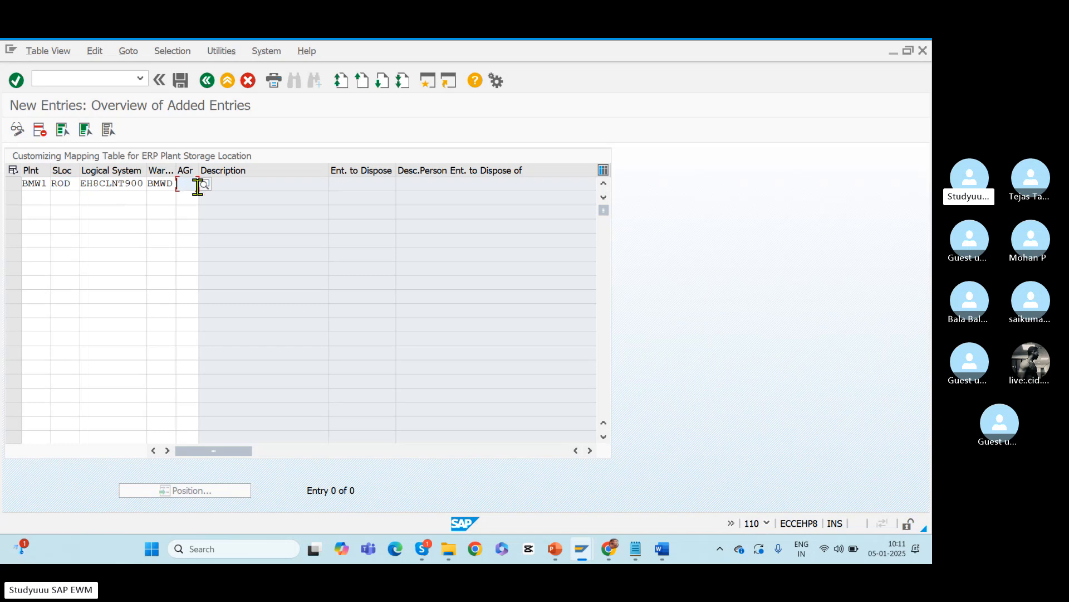
{"action": "left_click", "coordinate": [206, 185]}
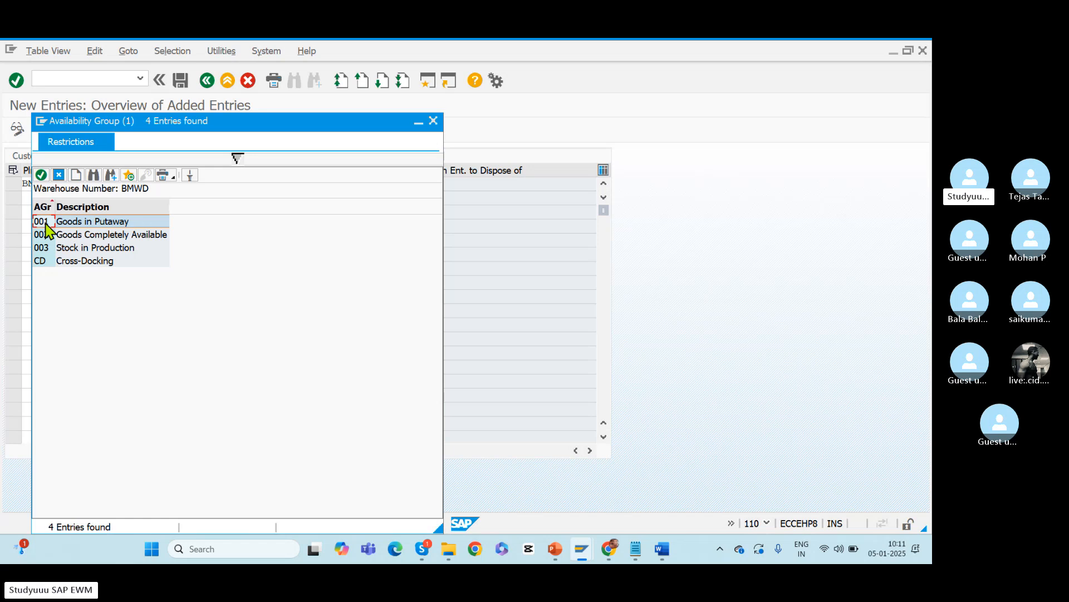
{"action": "double_click", "coordinate": [47, 225]}
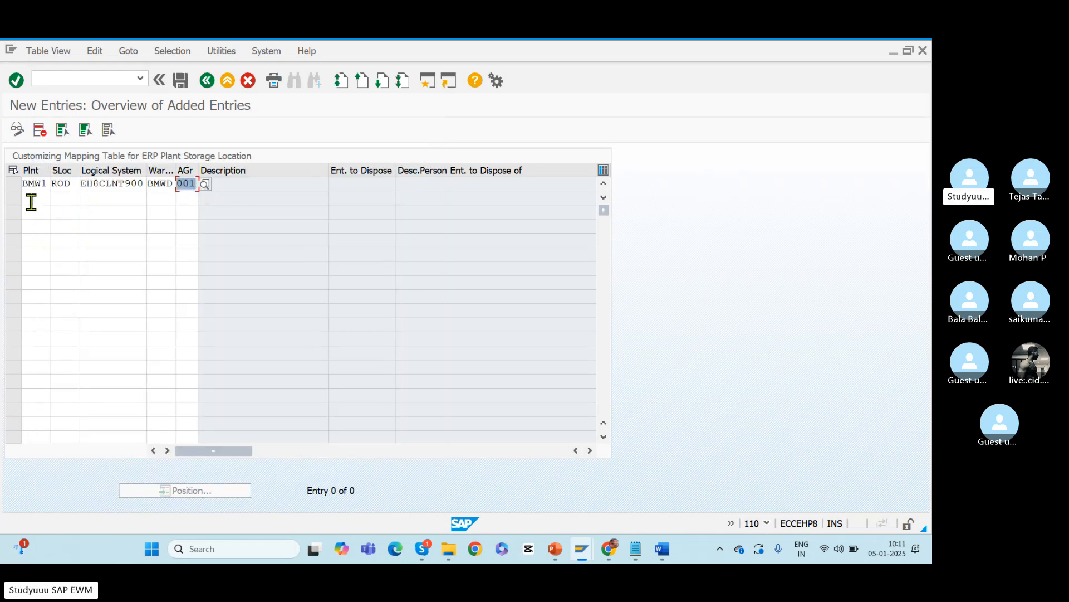
{"action": "double_click", "coordinate": [65, 183]}
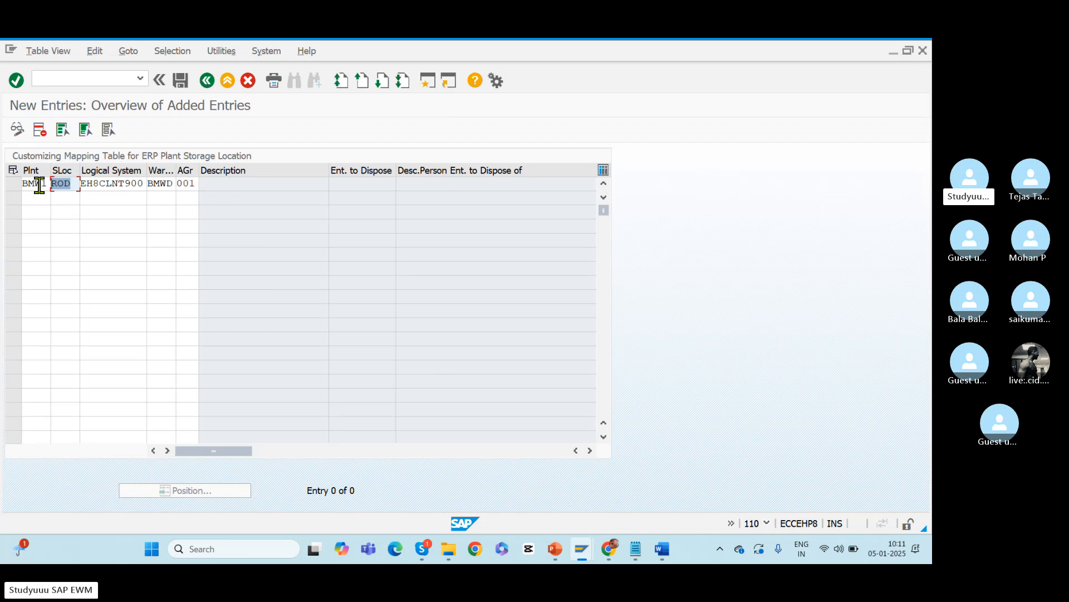
{"action": "key", "text": "Return"}
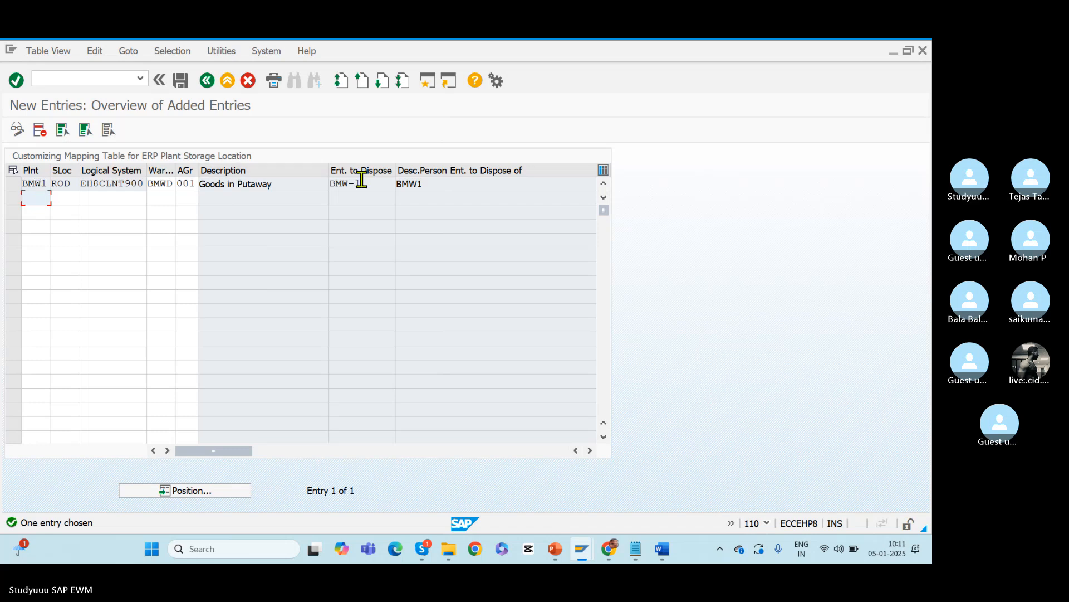
- Check the party entitled to dispose on the ROD mapping entry against its warehouse number
{"action": "left_click_drag", "start_coordinate": [370, 183], "coordinate": [294, 183]}
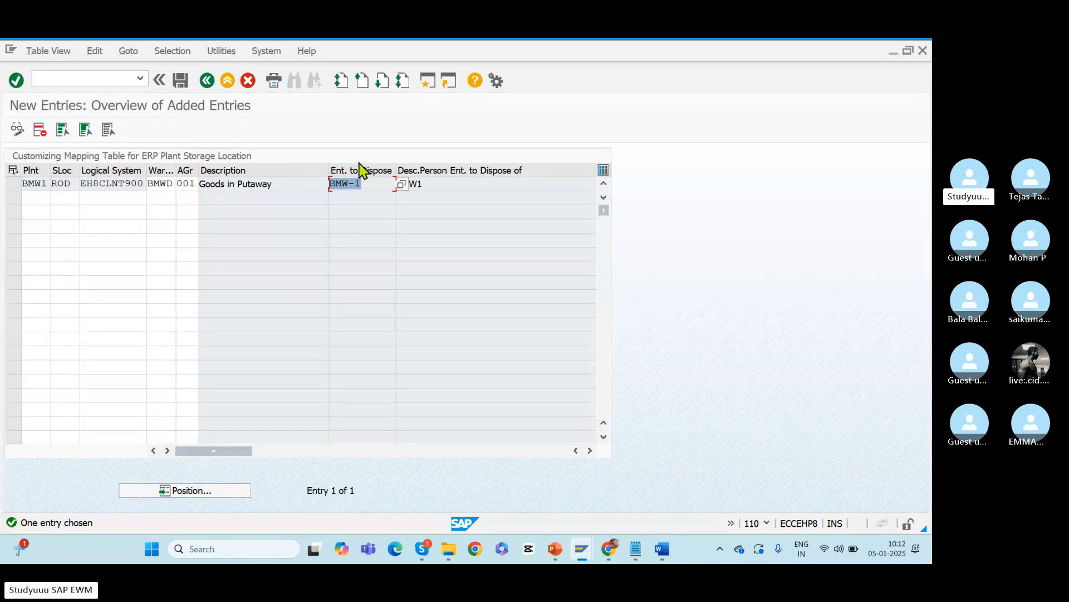
{"action": "left_click", "coordinate": [151, 186]}
{"action": "left_click_drag", "start_coordinate": [152, 186], "coordinate": [175, 186]}
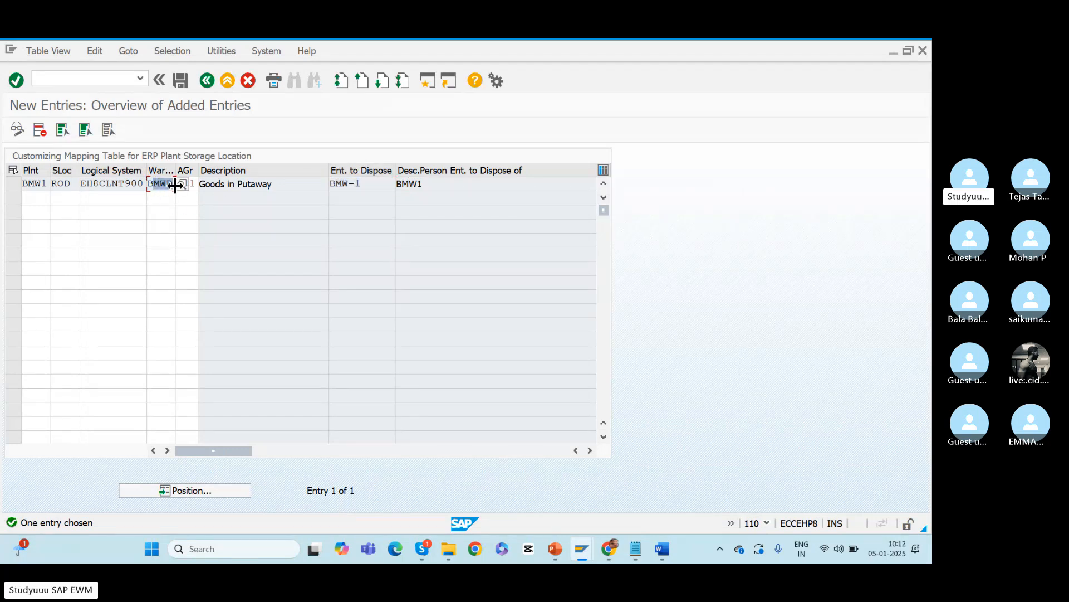
{"action": "left_click_drag", "start_coordinate": [374, 184], "coordinate": [289, 176]}
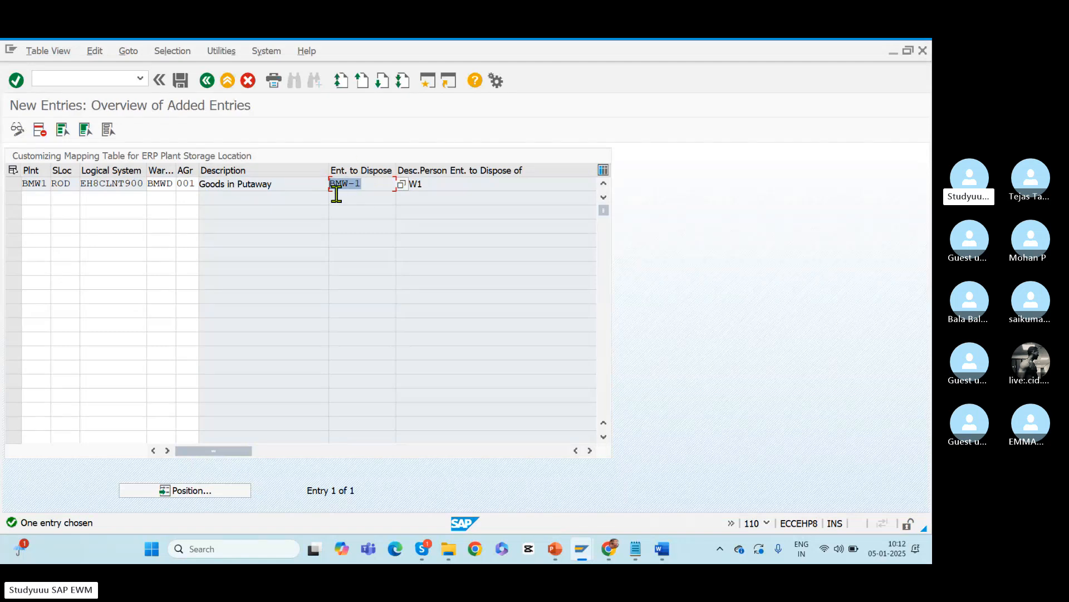
{"action": "left_click_drag", "start_coordinate": [373, 184], "coordinate": [289, 181]}
- Start transaction SPRO in a new session and open Assign Warehouse Numbers under Extended Warehouse Management, Master Data
{"action": "left_click", "coordinate": [55, 76]}
{"action": "type", "text": "/"}
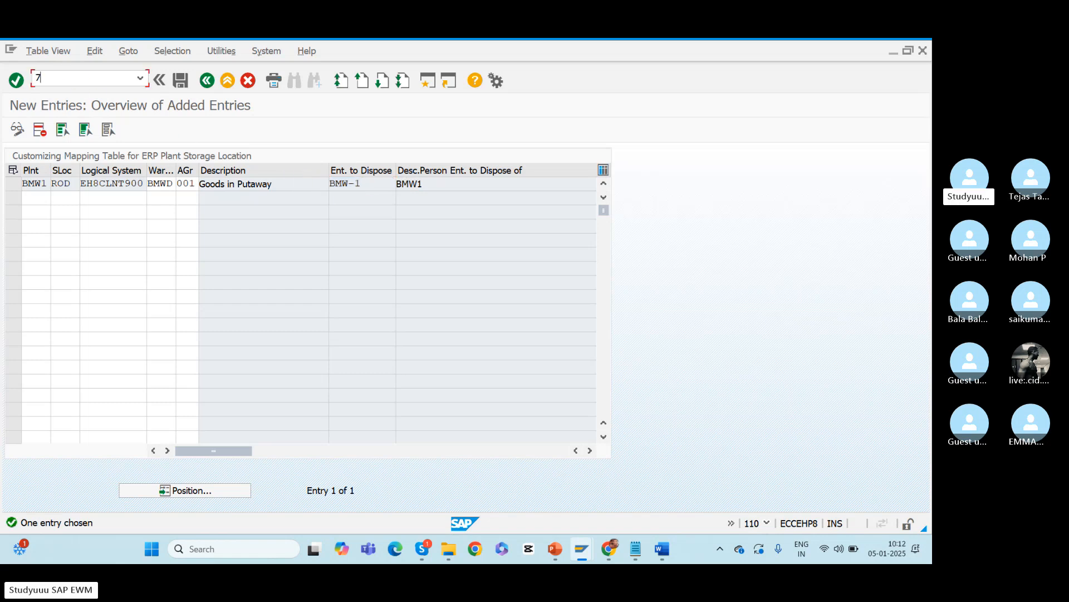
{"action": "type", "text": "ospro"}
{"action": "key", "text": "Return"}
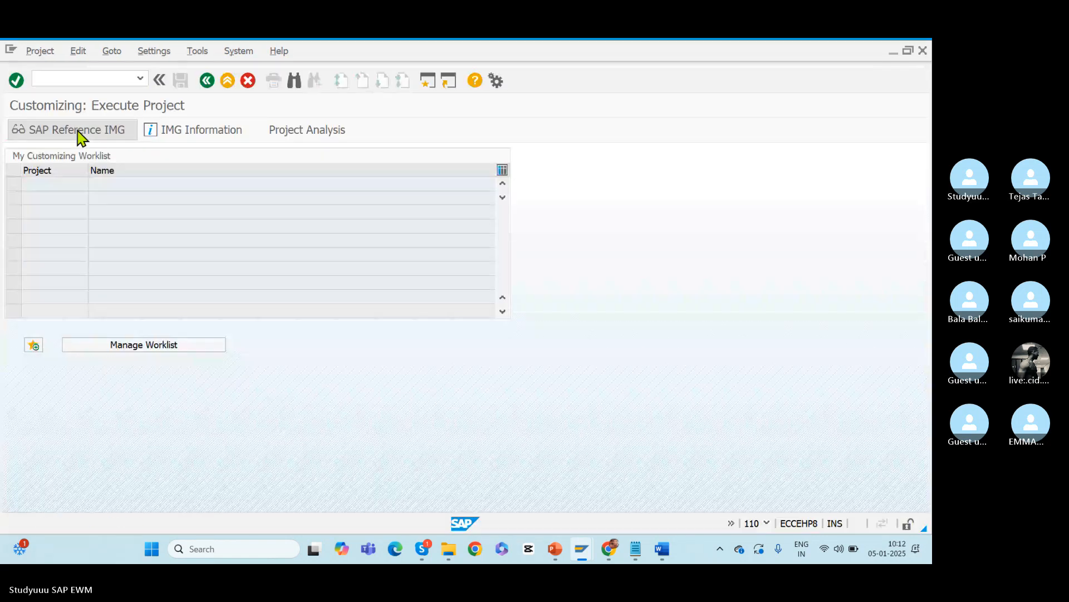
{"action": "left_click", "coordinate": [77, 132]}
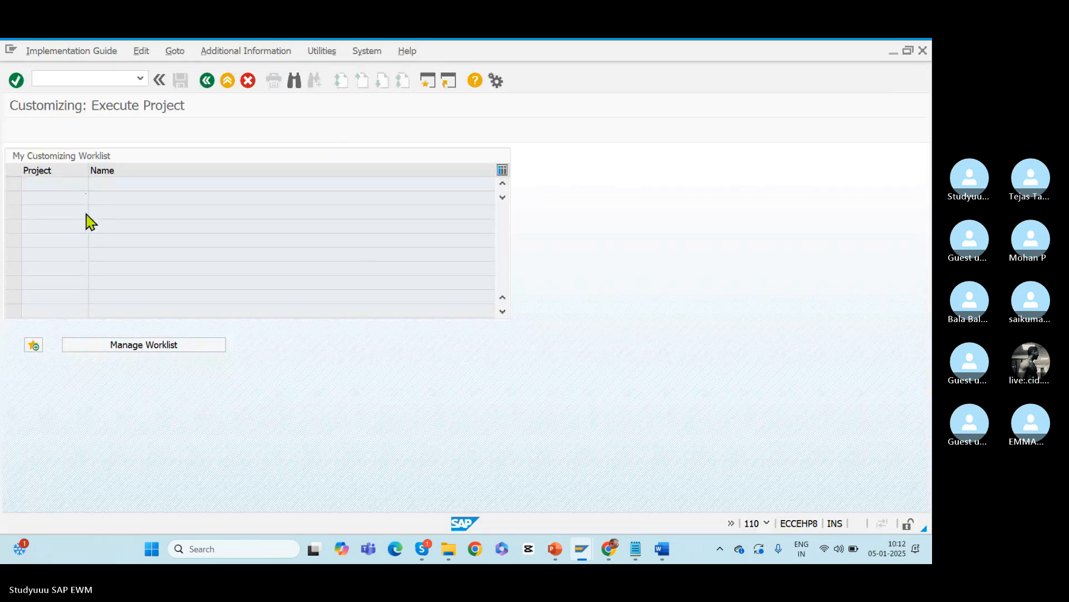
{"action": "left_click", "coordinate": [17, 258]}
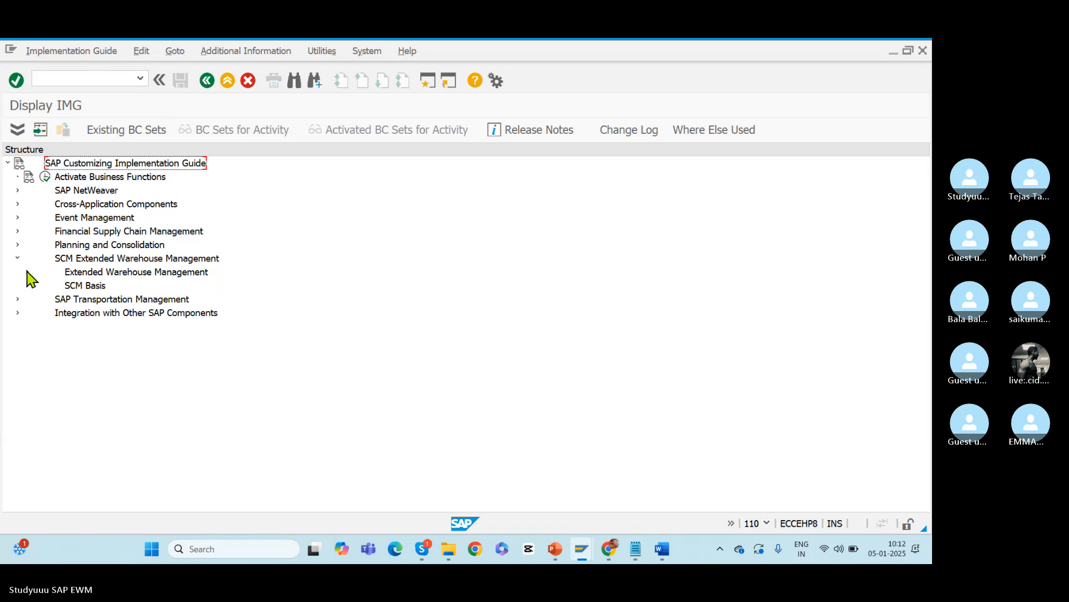
{"action": "left_click", "coordinate": [27, 273]}
{"action": "left_click", "coordinate": [36, 284]}
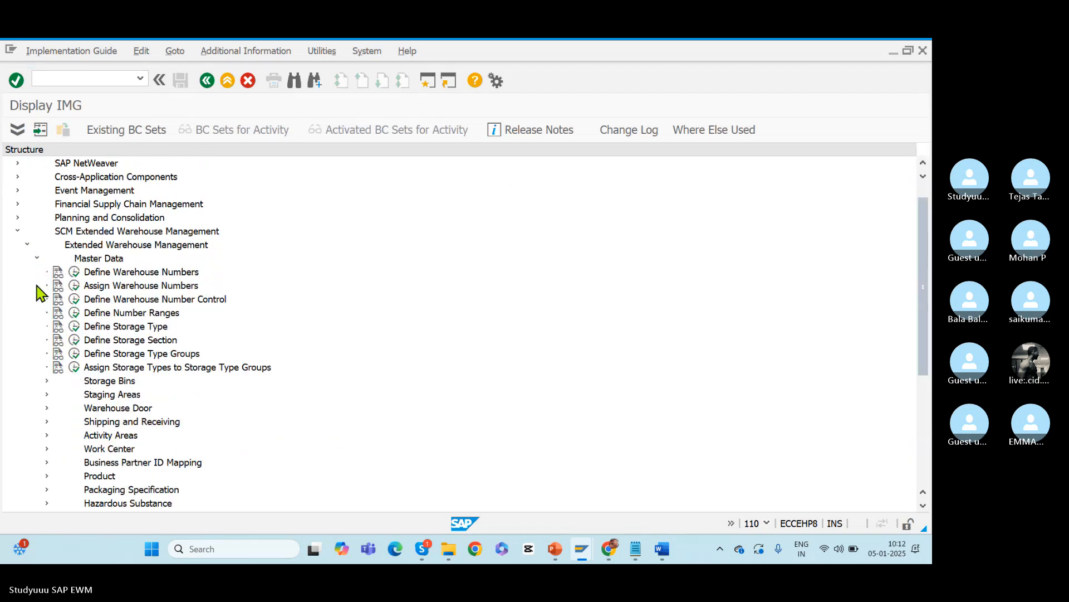
{"action": "left_click", "coordinate": [74, 286]}
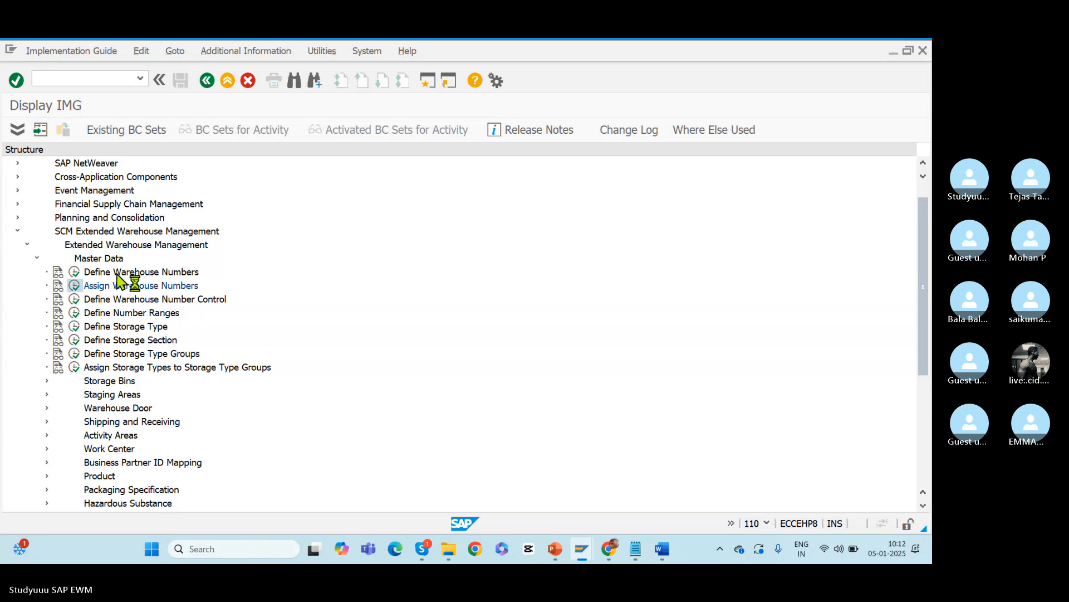
- Display the business partner assignment of warehouse BMWD and check its default party entitled to dispose
{"action": "type", "text": "B"}
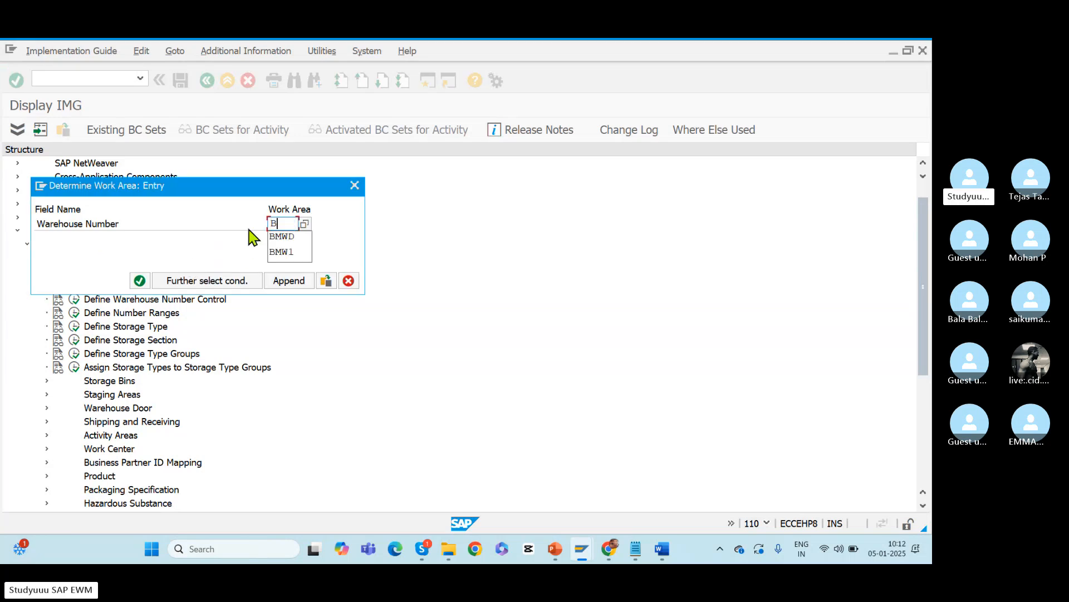
{"action": "type", "text": "MW1"}
{"action": "key", "text": "Return"}
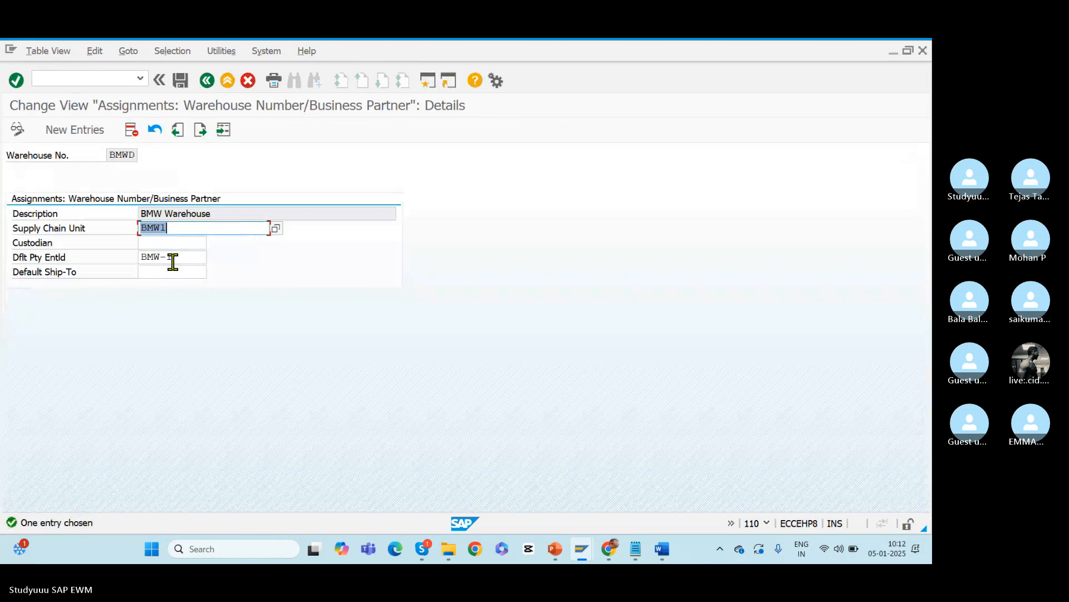
{"action": "left_click_drag", "start_coordinate": [191, 255], "coordinate": [69, 283]}
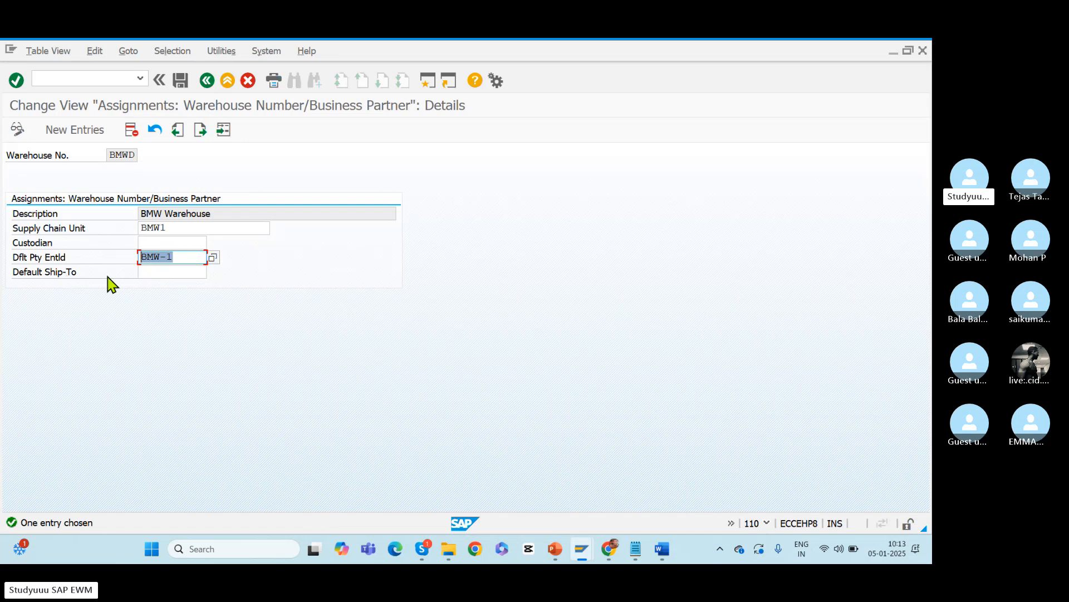
{"action": "left_click_drag", "start_coordinate": [191, 255], "coordinate": [99, 255]}
- Go to transaction BP, search for business partner number BMW-1, and open its record
{"action": "left_click", "coordinate": [67, 78]}
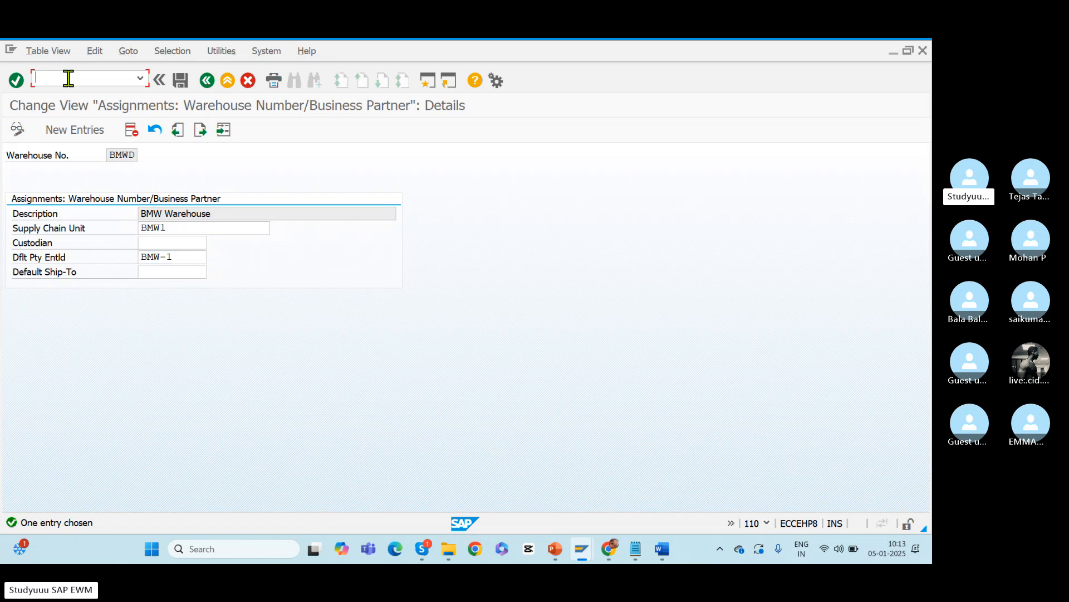
{"action": "type", "text": "/n"}
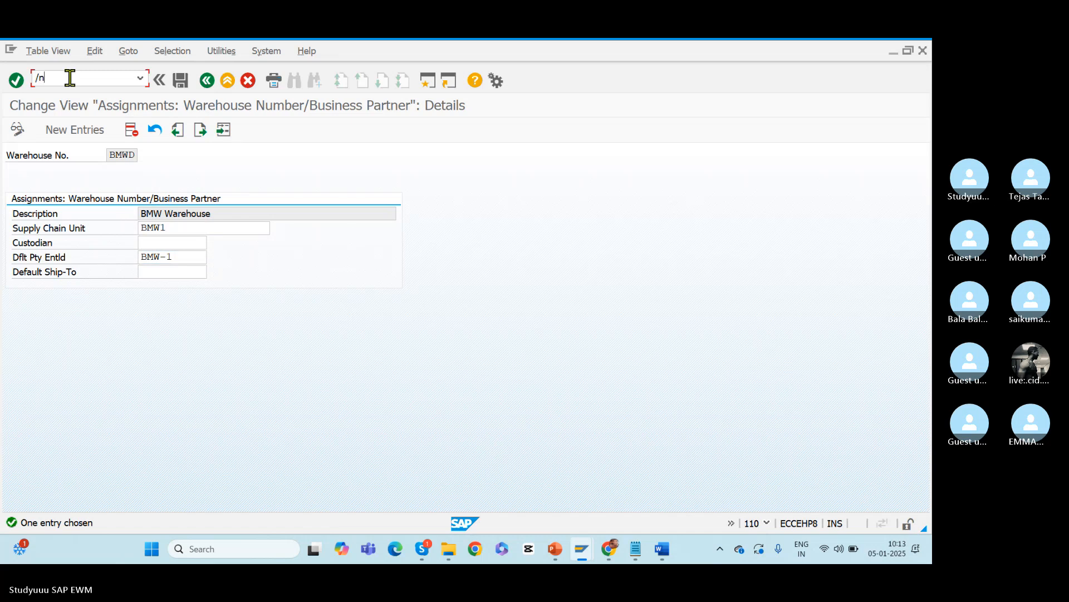
{"action": "type", "text": "bp"}
{"action": "key", "text": "Return"}
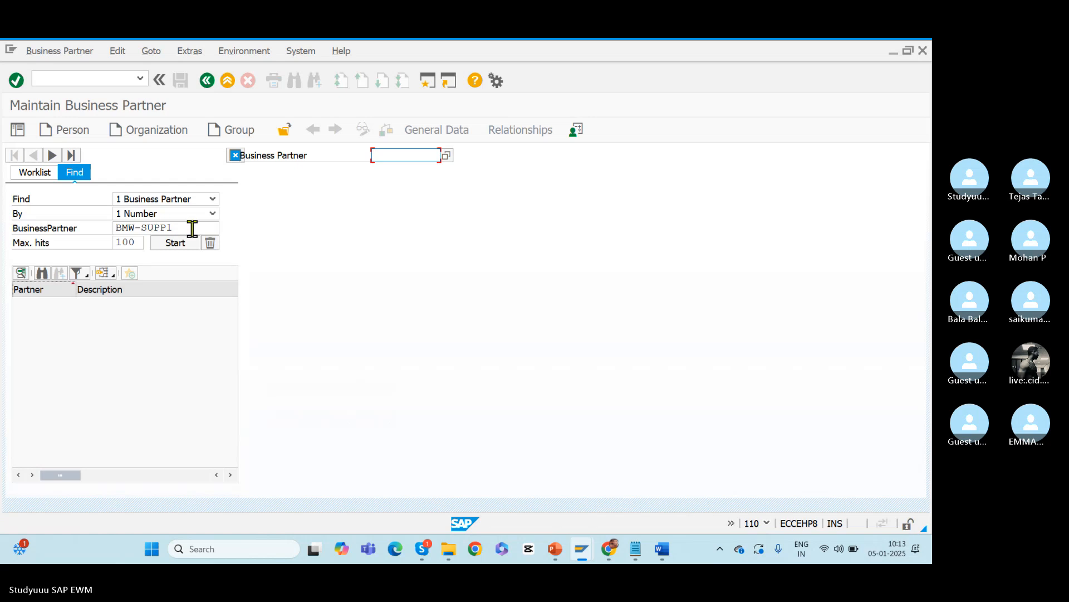
{"action": "left_click_drag", "start_coordinate": [191, 228], "coordinate": [135, 228]}
{"action": "type", "text": "1"}
{"action": "left_click", "coordinate": [178, 243]}
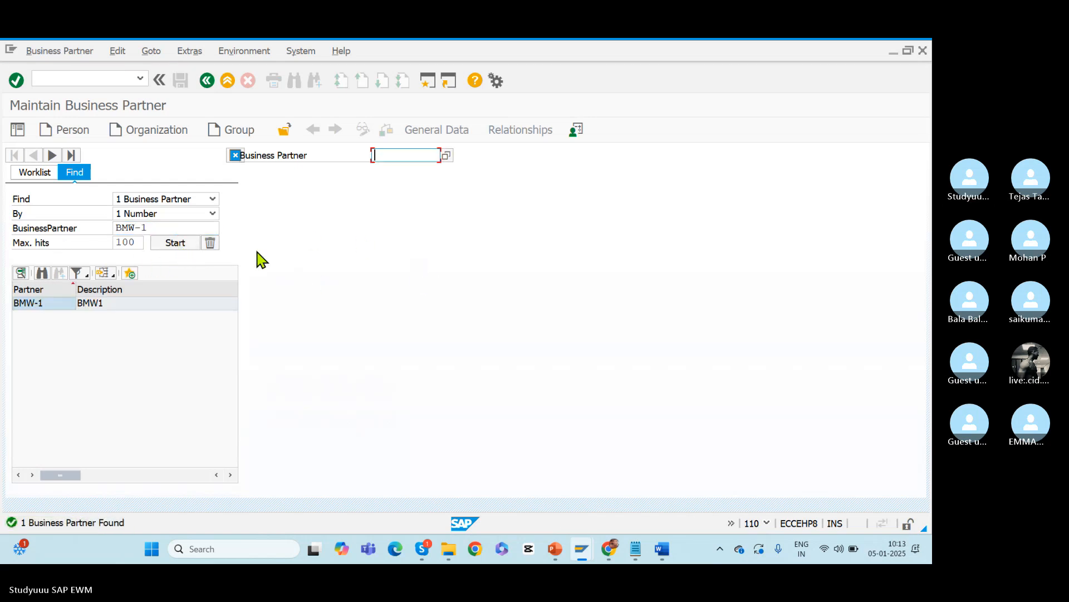
{"action": "double_click", "coordinate": [110, 306]}
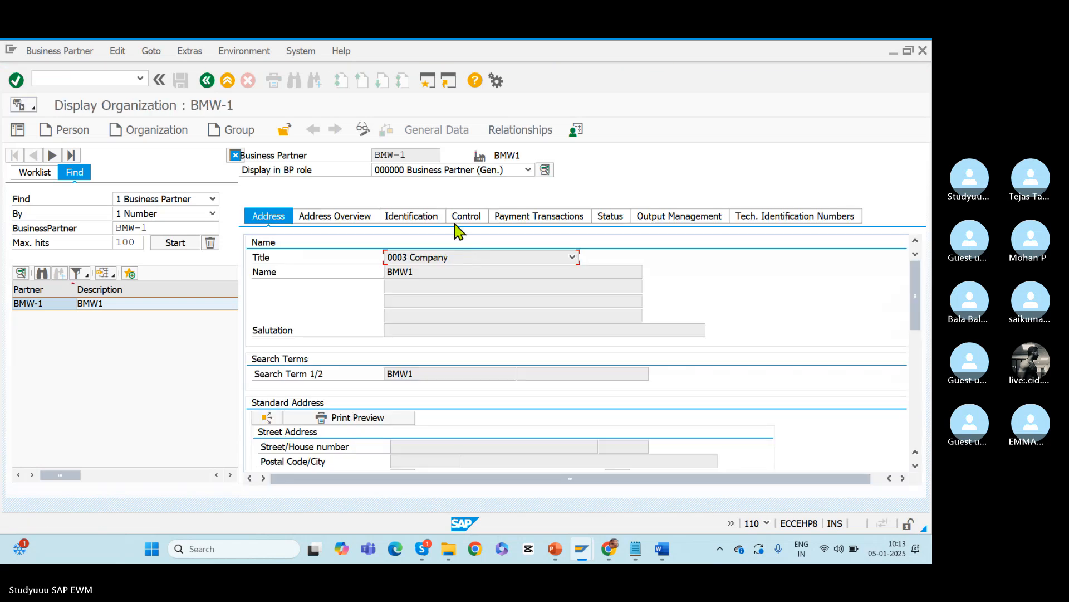
- Examine the identification numbers of business partner BMW-1, including the CRM011 plant number and its responsible institution
{"action": "left_click", "coordinate": [425, 216]}
{"action": "left_click_drag", "start_coordinate": [916, 286], "coordinate": [916, 345]}
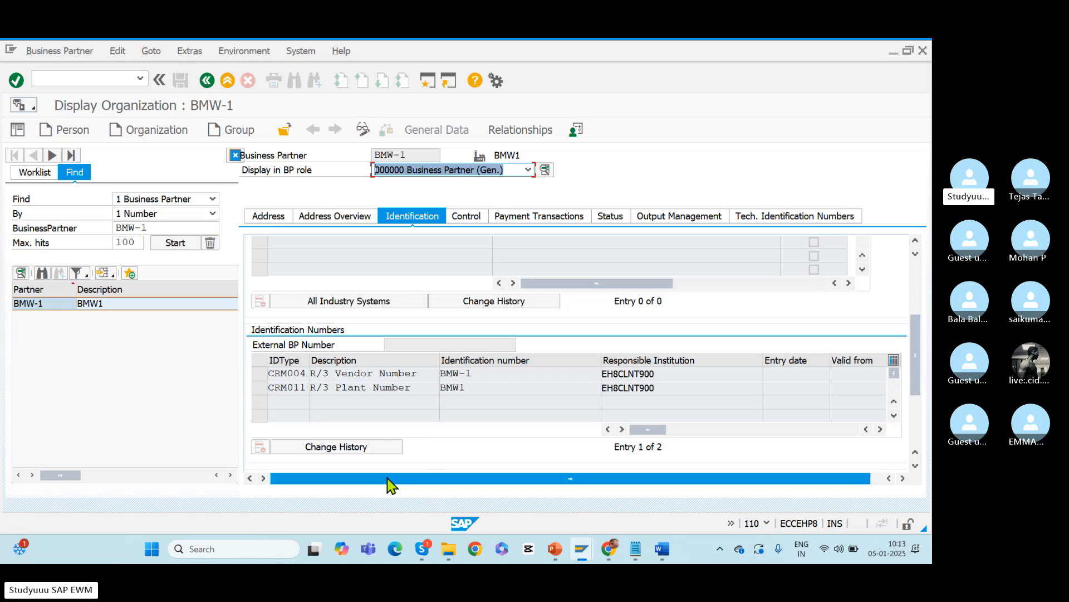
{"action": "left_click_drag", "start_coordinate": [274, 389], "coordinate": [322, 390]}
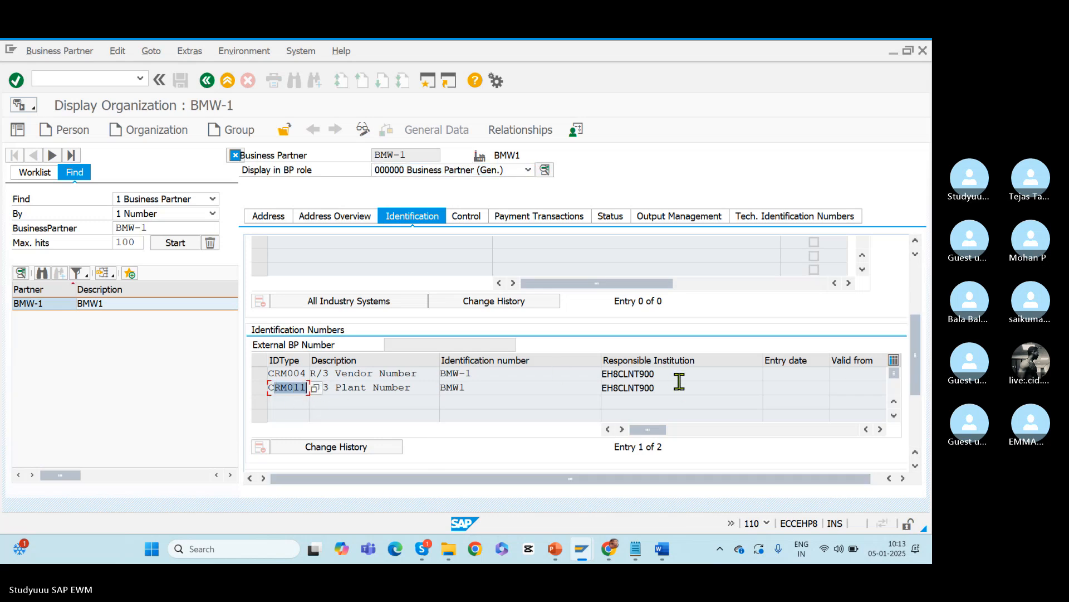
{"action": "left_click_drag", "start_coordinate": [674, 387], "coordinate": [578, 388]}
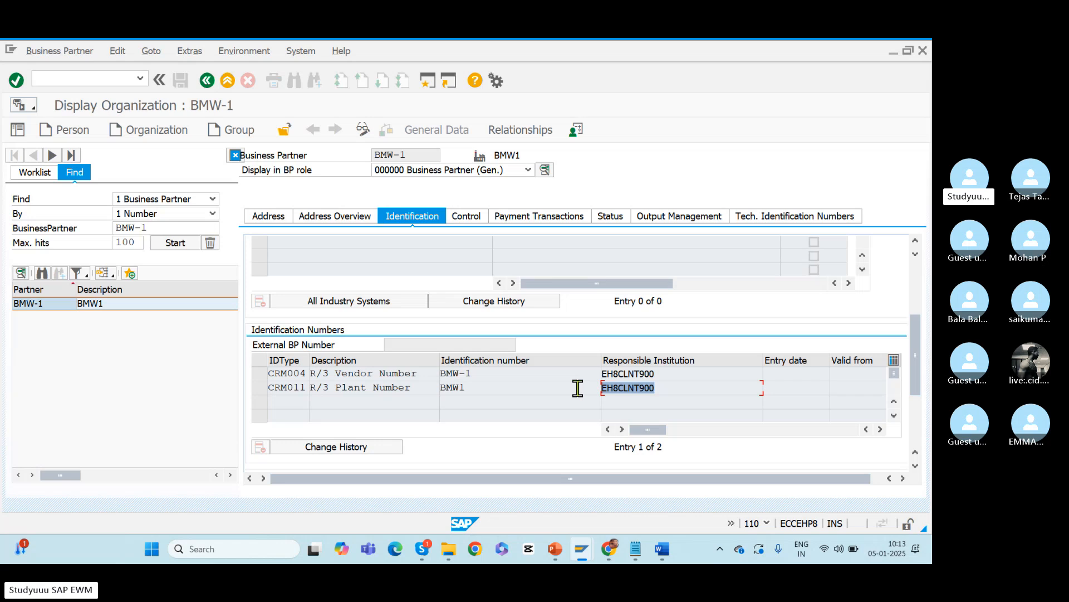
- Compare the ROD entry's party entitled to dispose with the partner's CRM011 row, and return to the mapping table
{"action": "key", "text": "alt+Tab"}
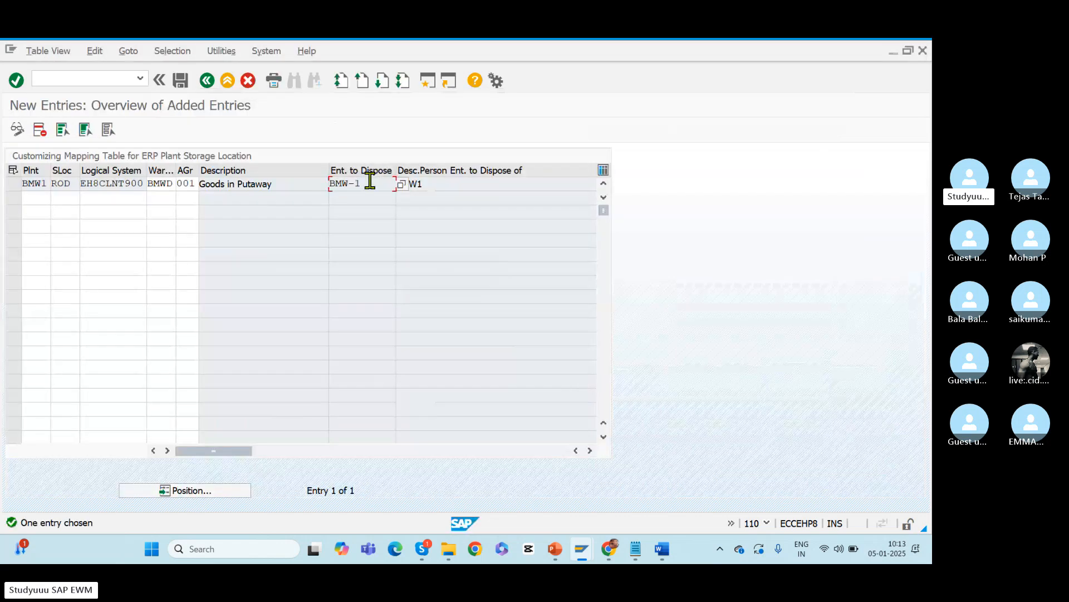
{"action": "left_click_drag", "start_coordinate": [365, 184], "coordinate": [287, 187]}
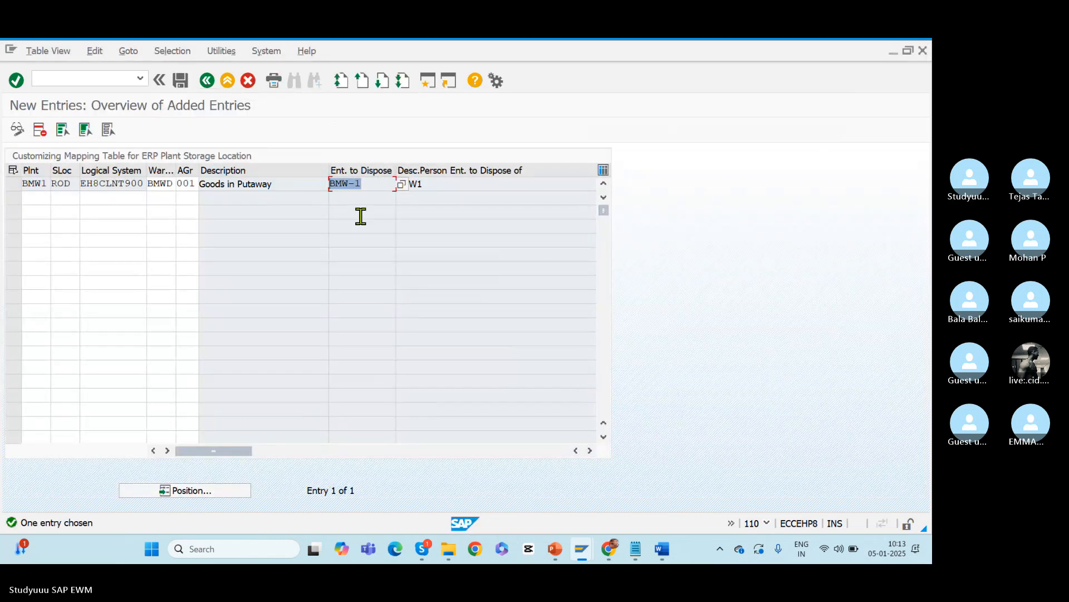
{"action": "key", "text": "alt+Tab"}
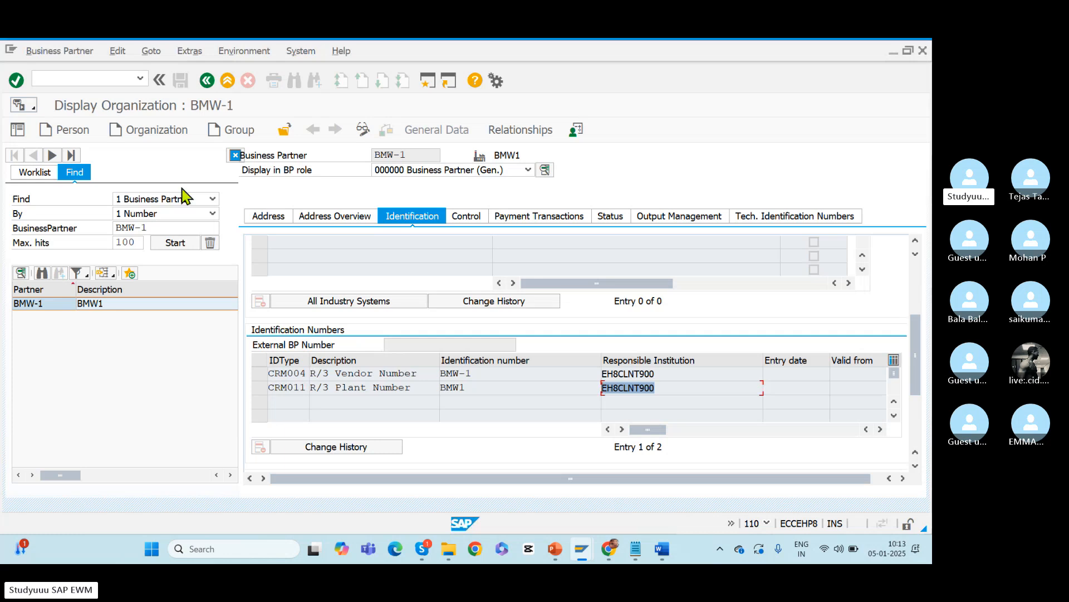
{"action": "left_click", "coordinate": [261, 389]}
{"action": "left_click", "coordinate": [260, 387]}
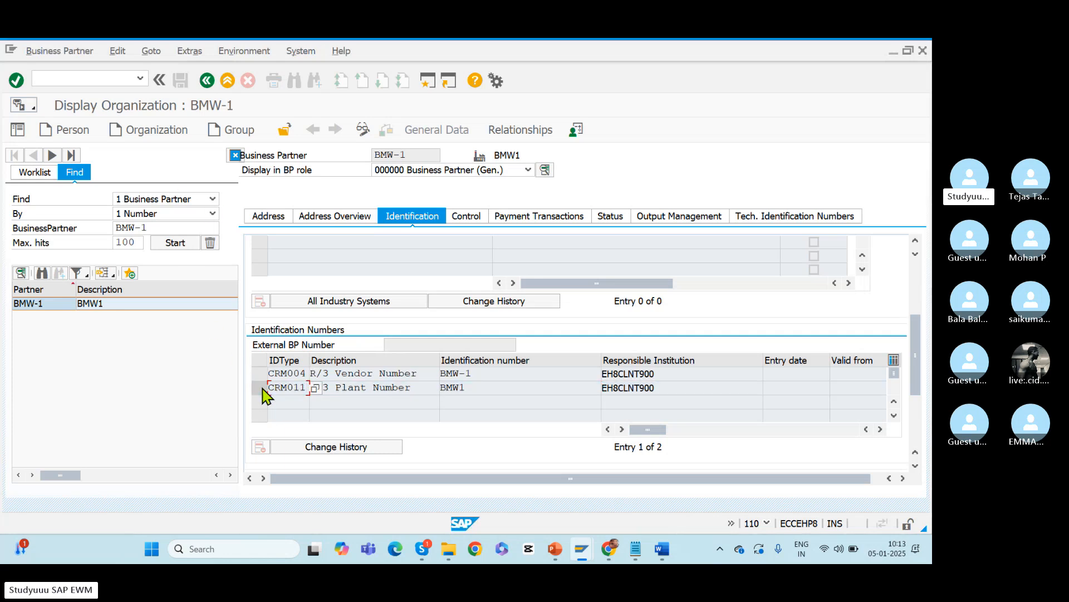
{"action": "key", "text": "alt+Tab"}
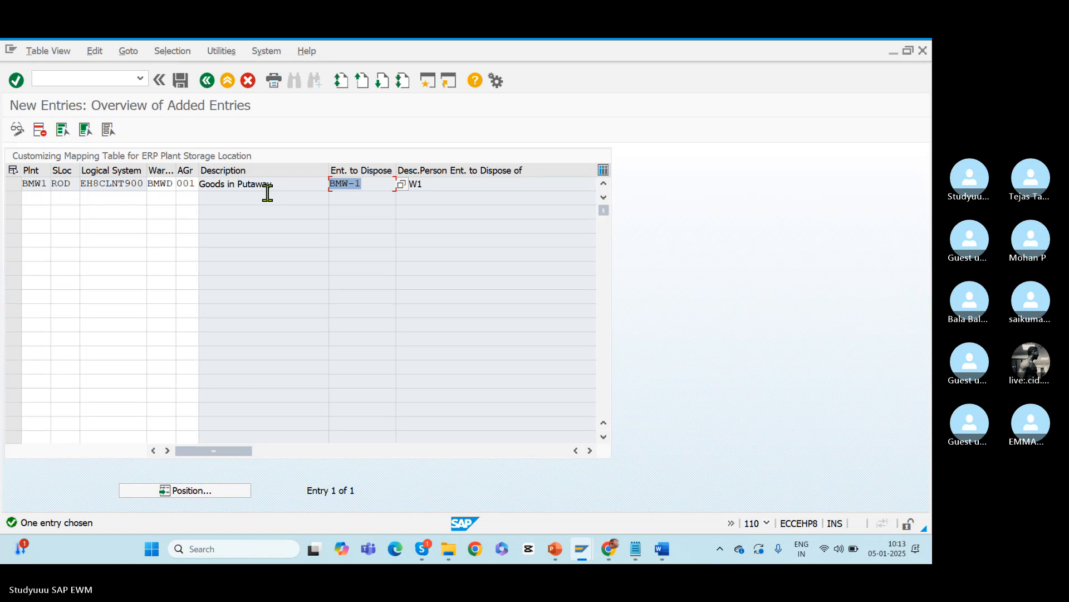
- Add a second mapping entry for plant BMW1 and storage location AFS, copying logical system EH8CLNT900 from the ROD entry
{"action": "left_click", "coordinate": [36, 199]}
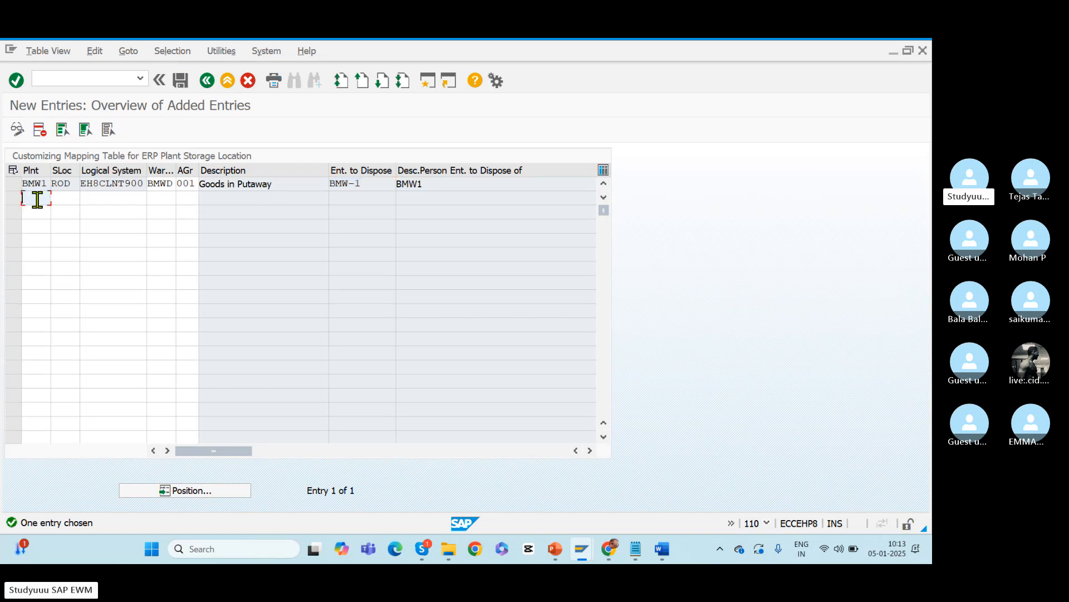
{"action": "type", "text": "BMW1"}
{"action": "key", "text": "Tab"}
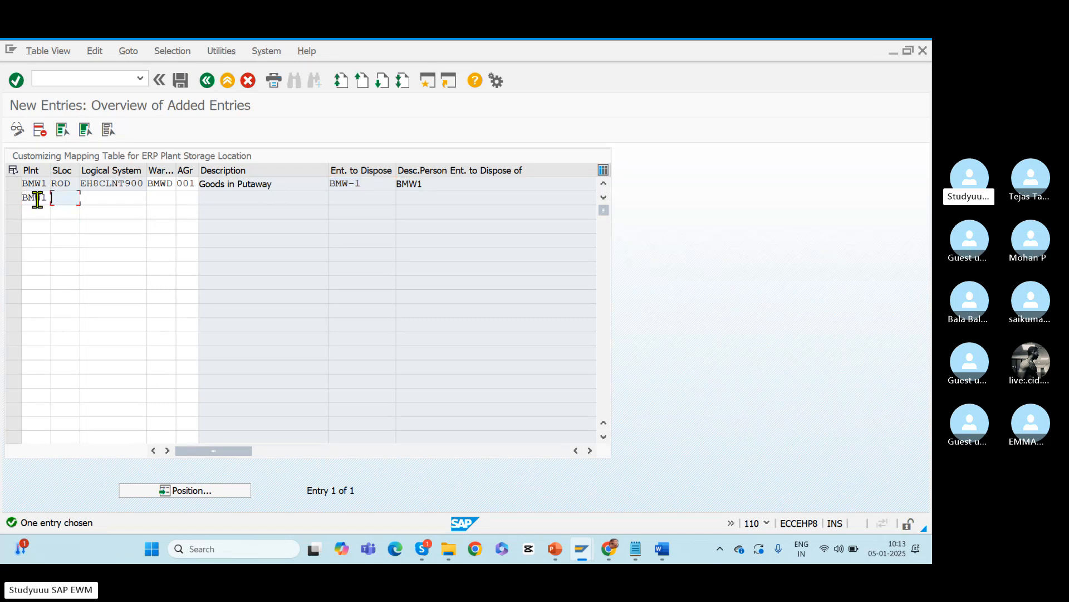
{"action": "type", "text": "AFS"}
{"action": "key", "text": "Tab"}
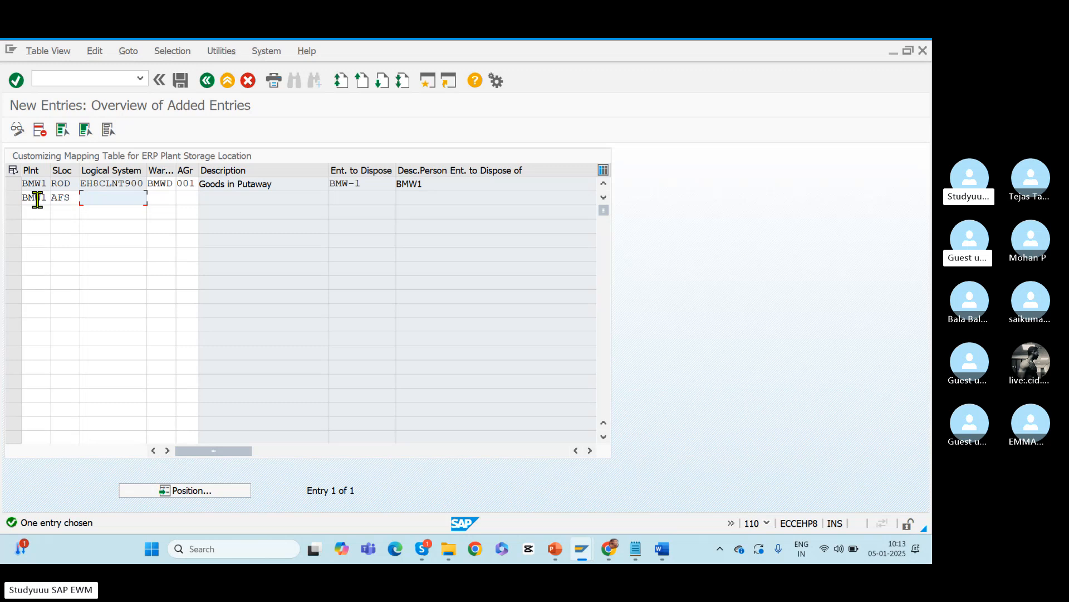
{"action": "left_click", "coordinate": [82, 183]}
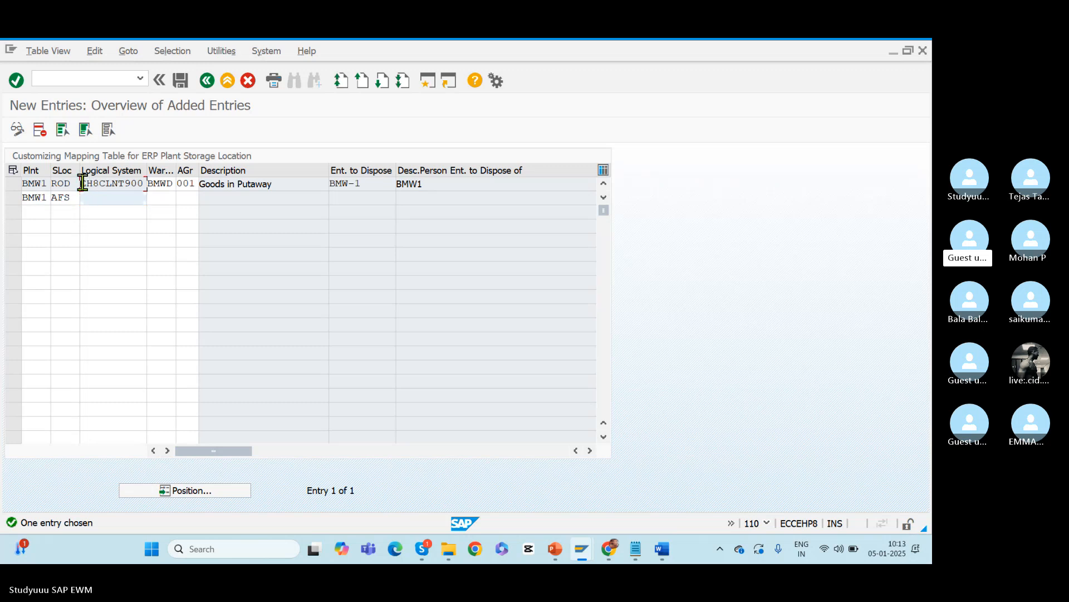
{"action": "left_click_drag", "start_coordinate": [82, 183], "coordinate": [159, 161]}
{"action": "key", "text": "ctrl+c"}
{"action": "left_click", "coordinate": [115, 194]}
{"action": "key", "text": "ctrl+v"}
{"action": "left_click", "coordinate": [153, 198]}
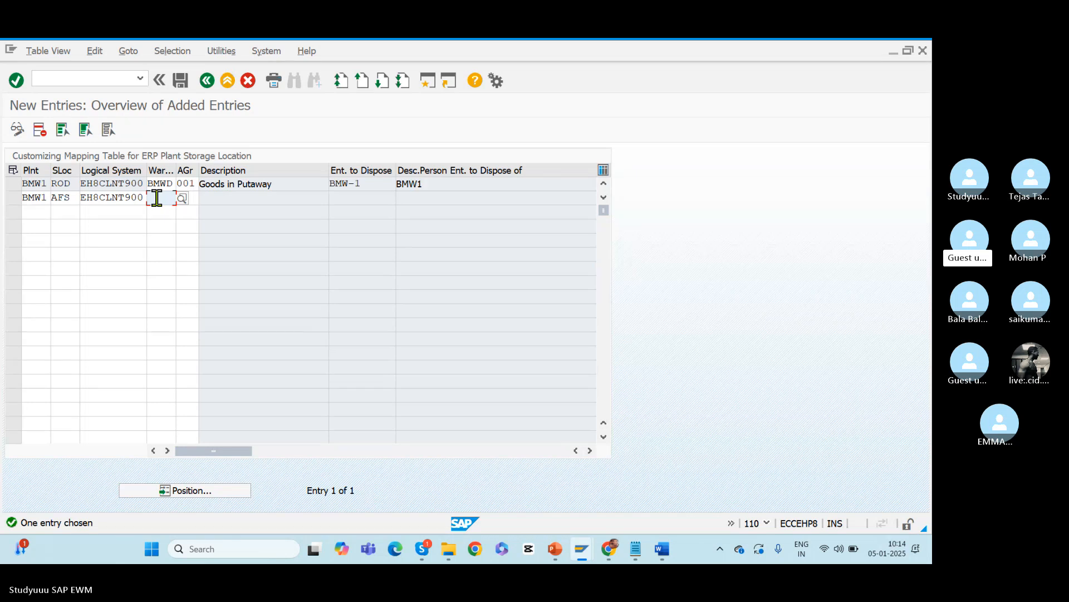
- Examine business partner BMW-1's vendor and plant identification rows, comparing the CRM011 identification number with the partner number
{"action": "key", "text": "alt+Tab"}
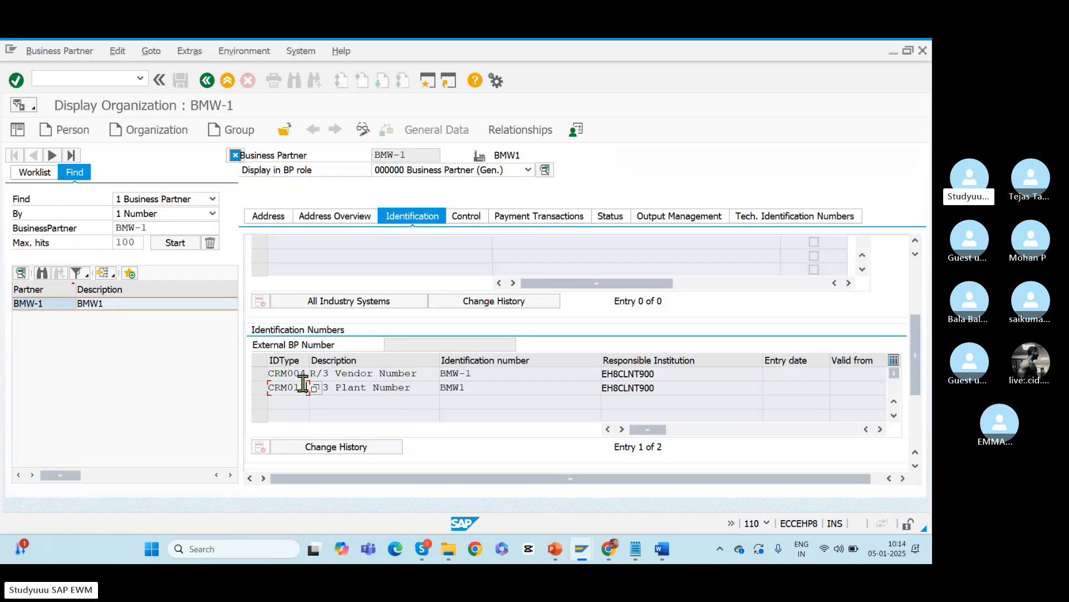
{"action": "left_click", "coordinate": [262, 387]}
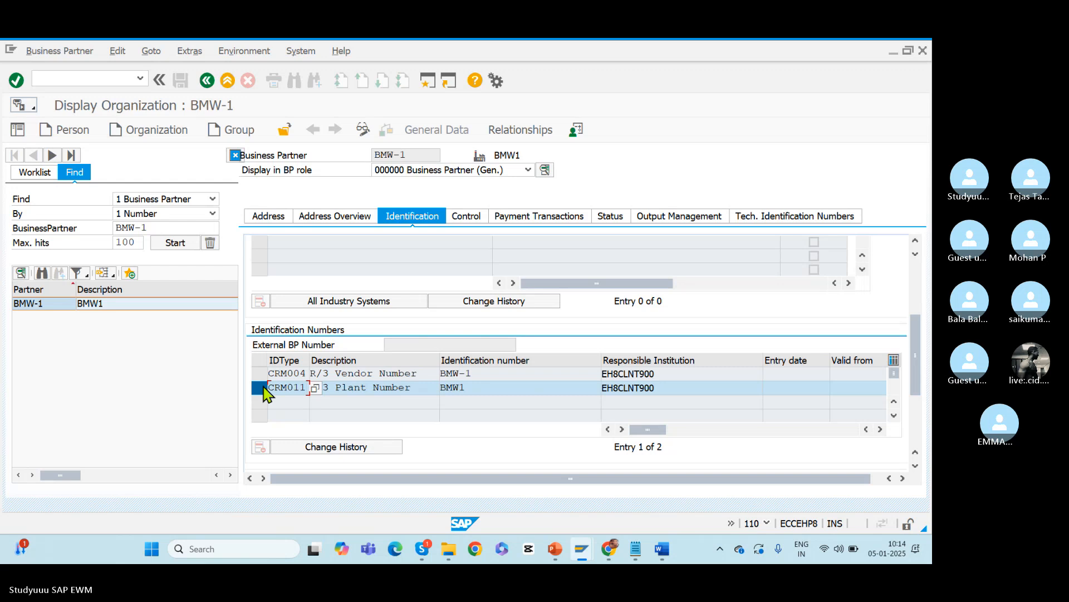
{"action": "left_click_drag", "start_coordinate": [280, 387], "coordinate": [325, 376]}
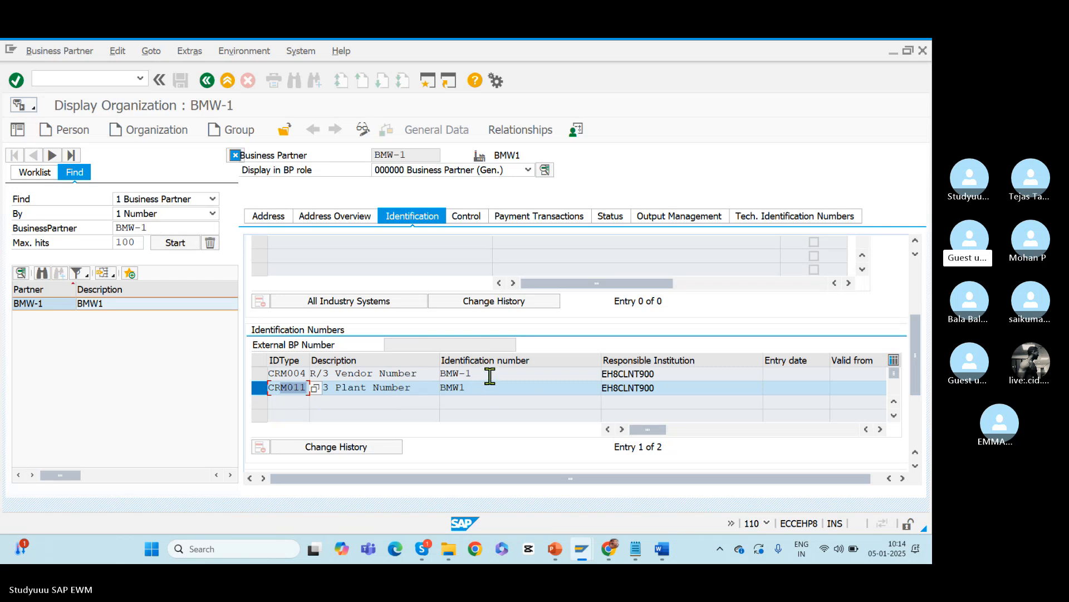
{"action": "left_click_drag", "start_coordinate": [472, 373], "coordinate": [378, 371]}
{"action": "left_click", "coordinate": [278, 388]}
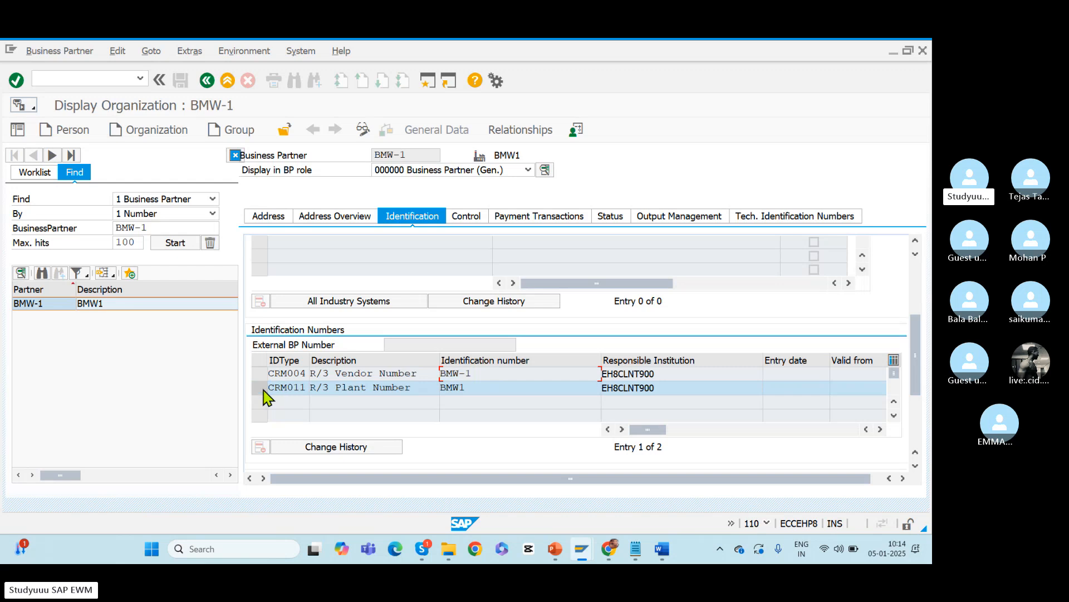
{"action": "left_click_drag", "start_coordinate": [474, 387], "coordinate": [418, 389]}
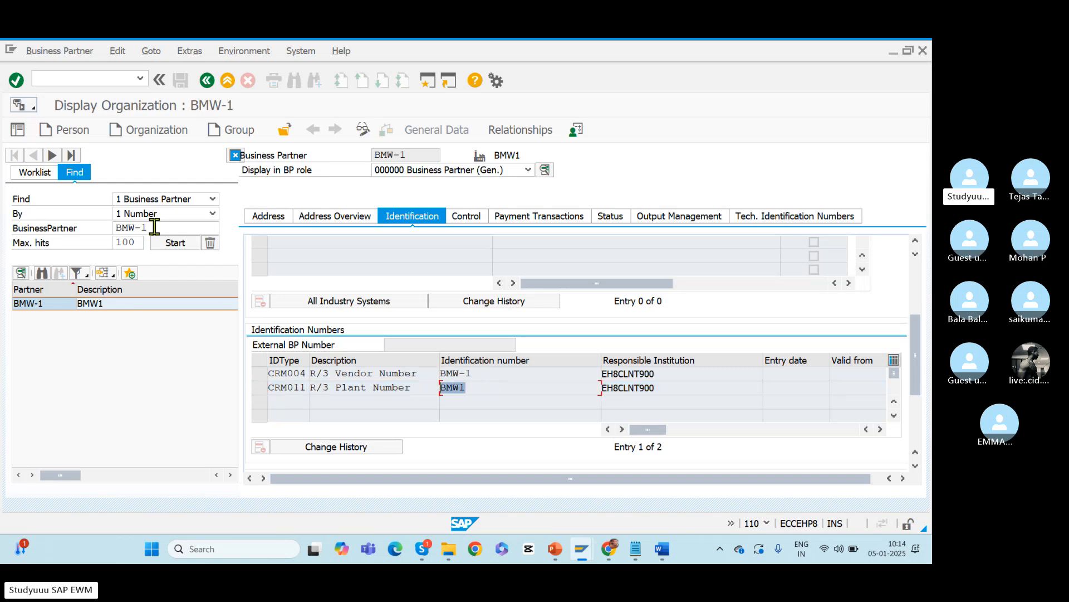
{"action": "left_click_drag", "start_coordinate": [156, 228], "coordinate": [86, 239]}
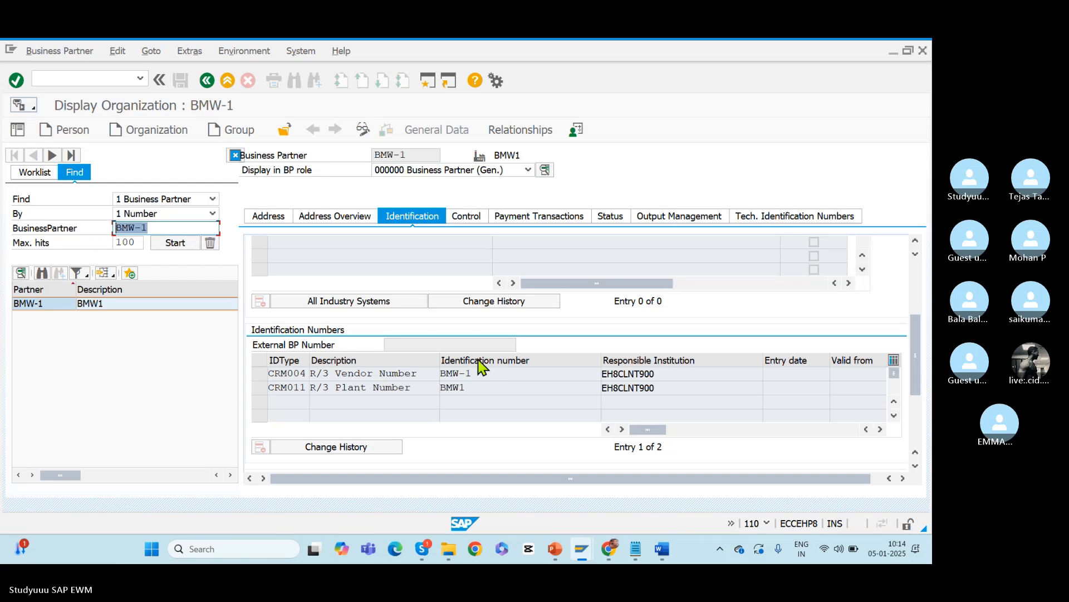
{"action": "left_click_drag", "start_coordinate": [470, 387], "coordinate": [390, 388]}
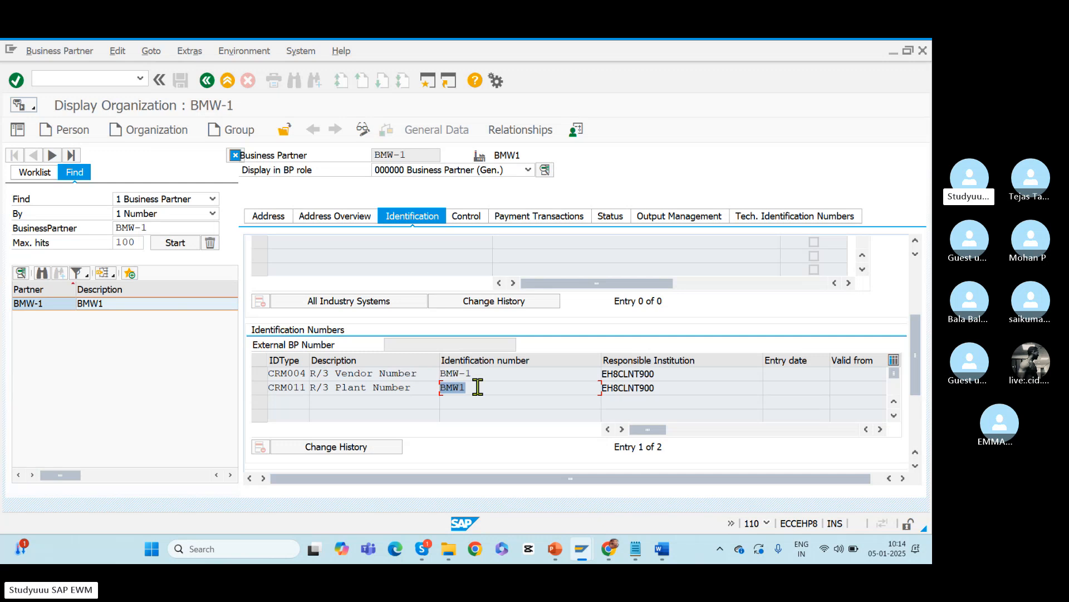
{"action": "left_click_drag", "start_coordinate": [485, 389], "coordinate": [371, 380]}
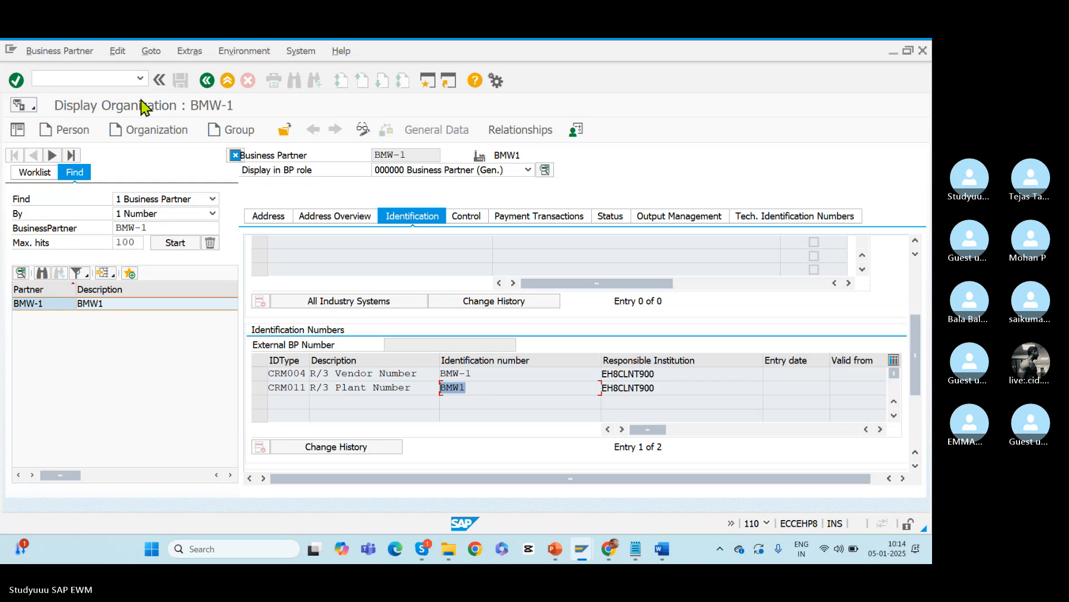
{"action": "key", "text": "alt+Tab"}
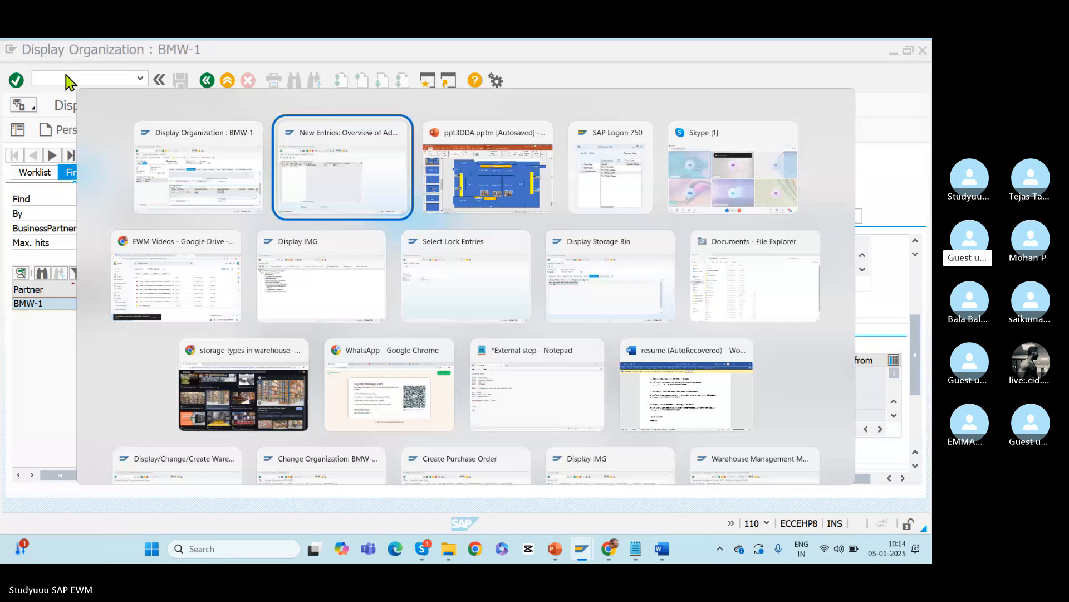
{"action": "key", "text": "Escape"}
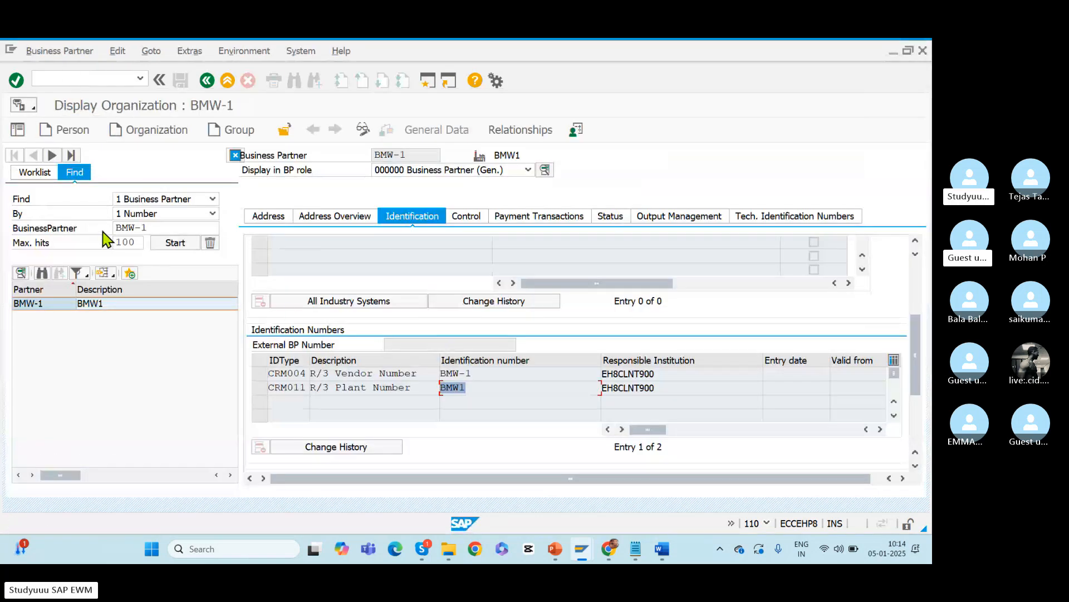
{"action": "left_click_drag", "start_coordinate": [159, 227], "coordinate": [66, 245]}
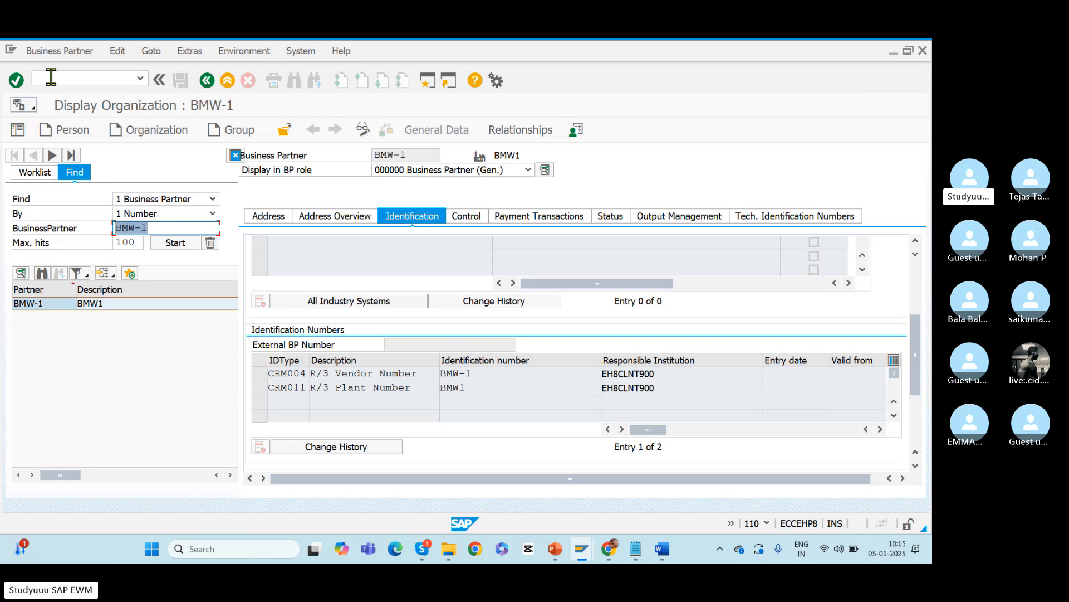
{"action": "key", "text": "alt+Tab"}
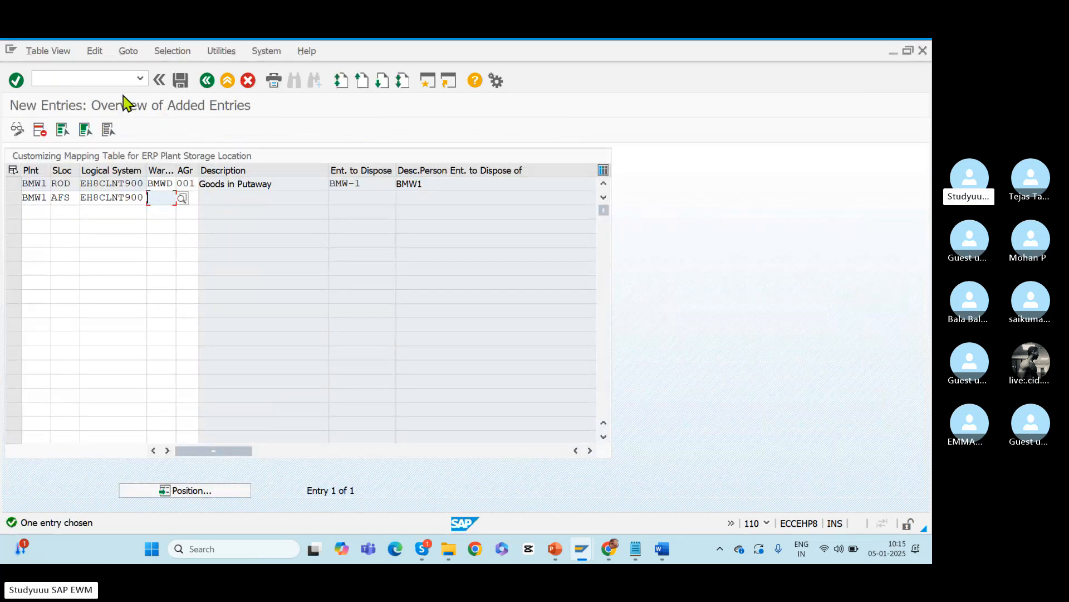
{"action": "key", "text": "alt+Tab"}
- Open the SAP Reference IMG in a new session and display EWM Assign Warehouse Numbers for BMWD to check its default party entitled
{"action": "left_click", "coordinate": [90, 76]}
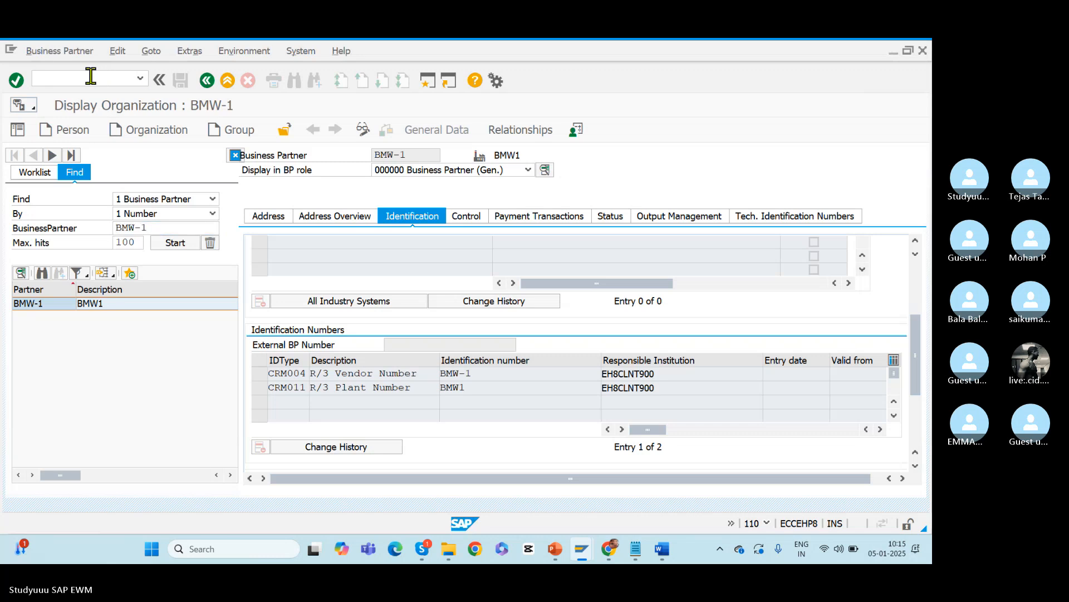
{"action": "type", "text": "/ospro"}
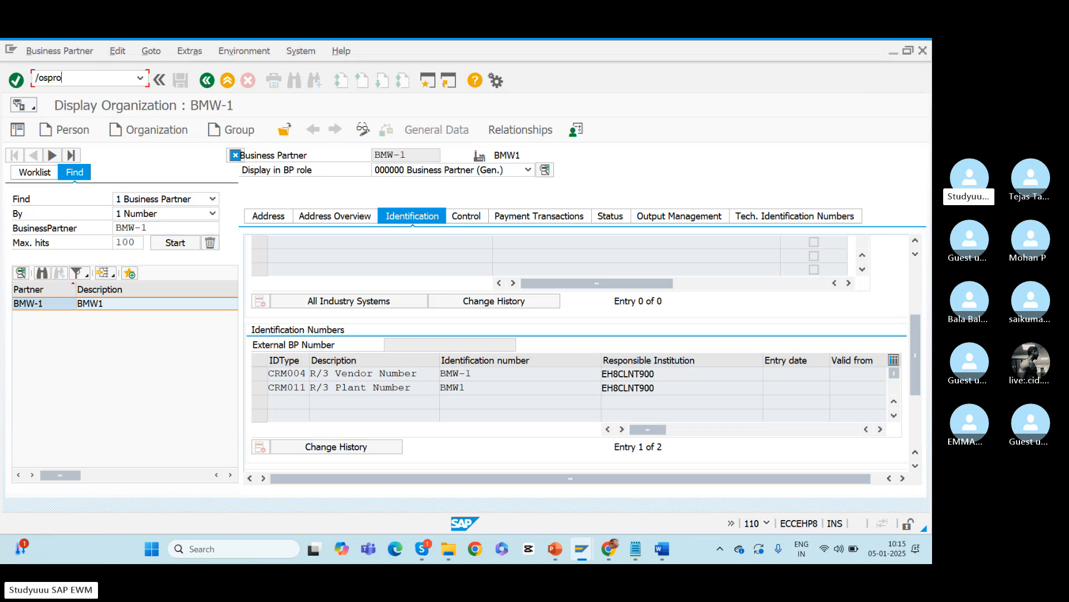
{"action": "key", "text": "Return"}
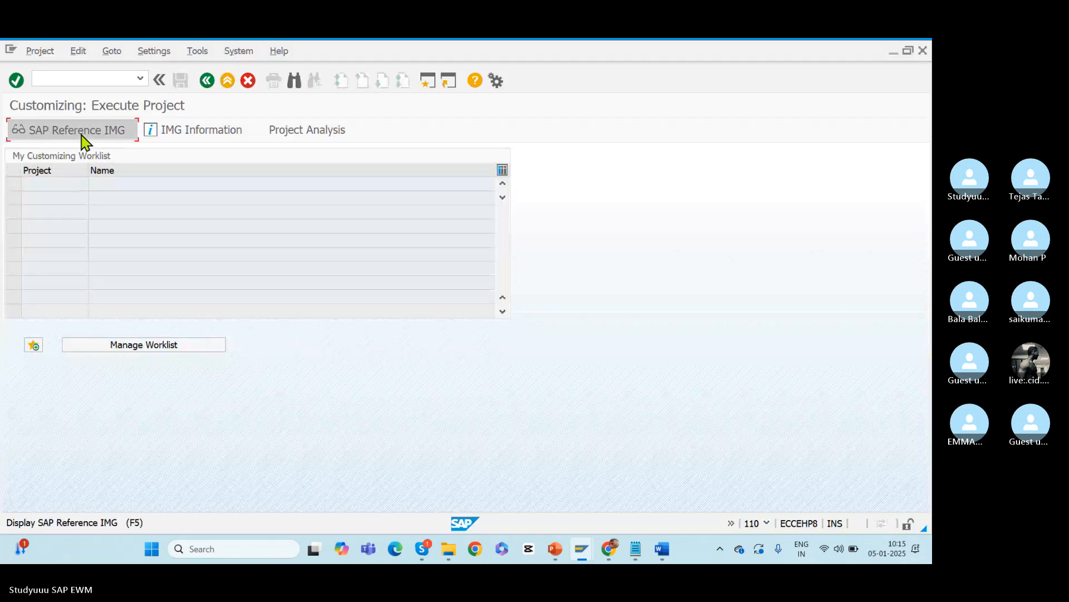
{"action": "left_click", "coordinate": [82, 135]}
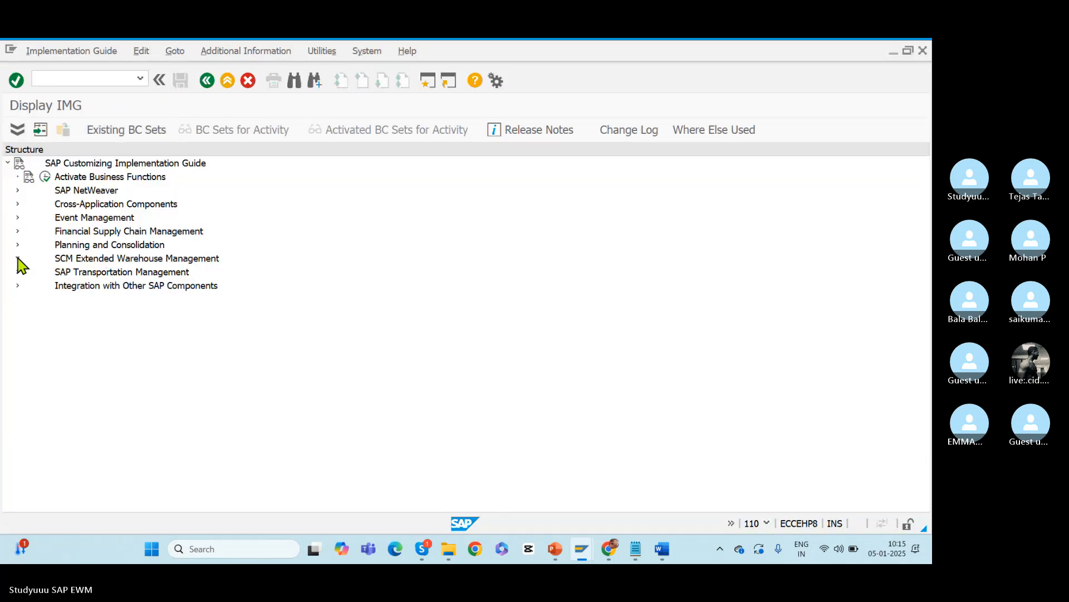
{"action": "left_click", "coordinate": [17, 258]}
{"action": "left_click", "coordinate": [27, 272]}
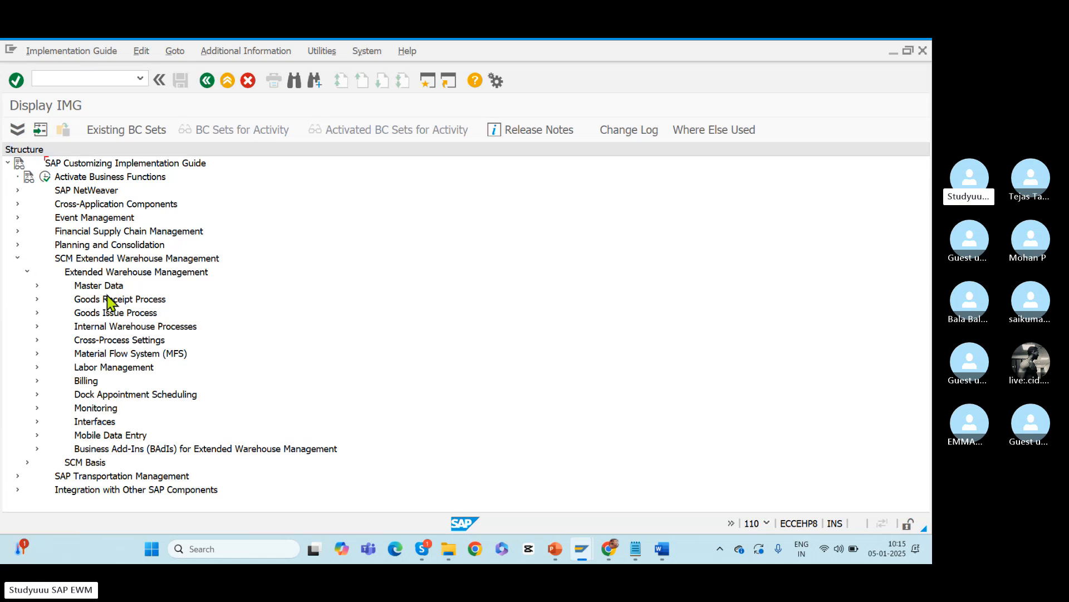
{"action": "left_click", "coordinate": [37, 285]}
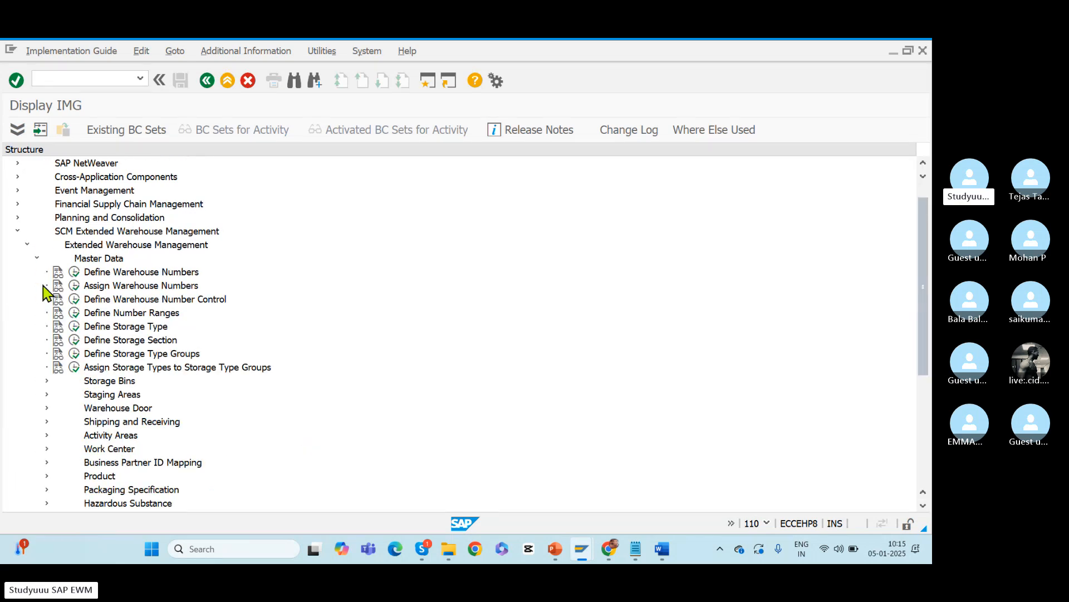
{"action": "left_click", "coordinate": [74, 286]}
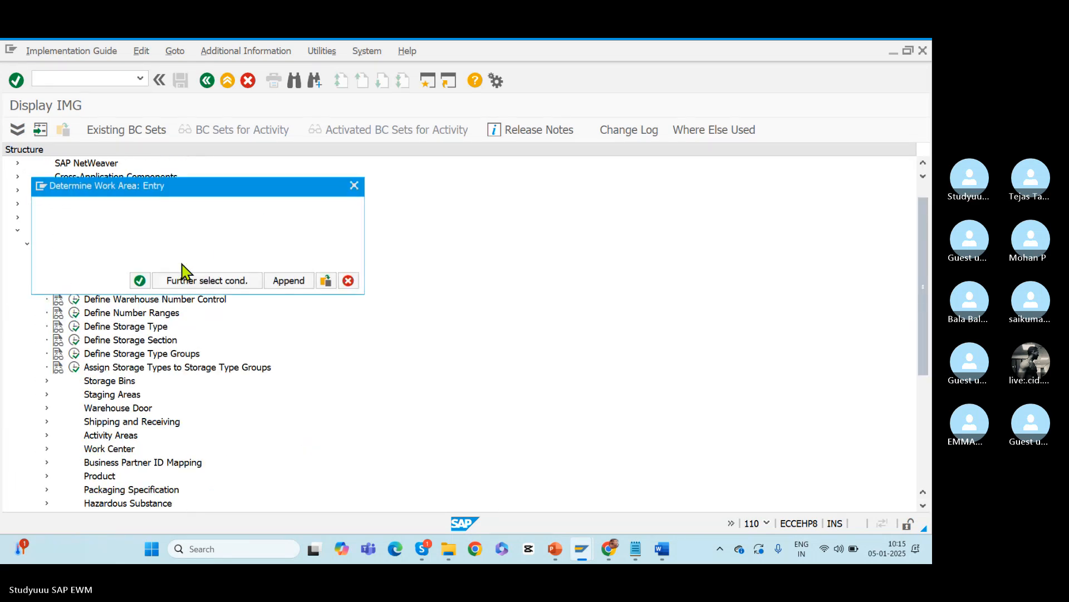
{"action": "left_click", "coordinate": [140, 280]}
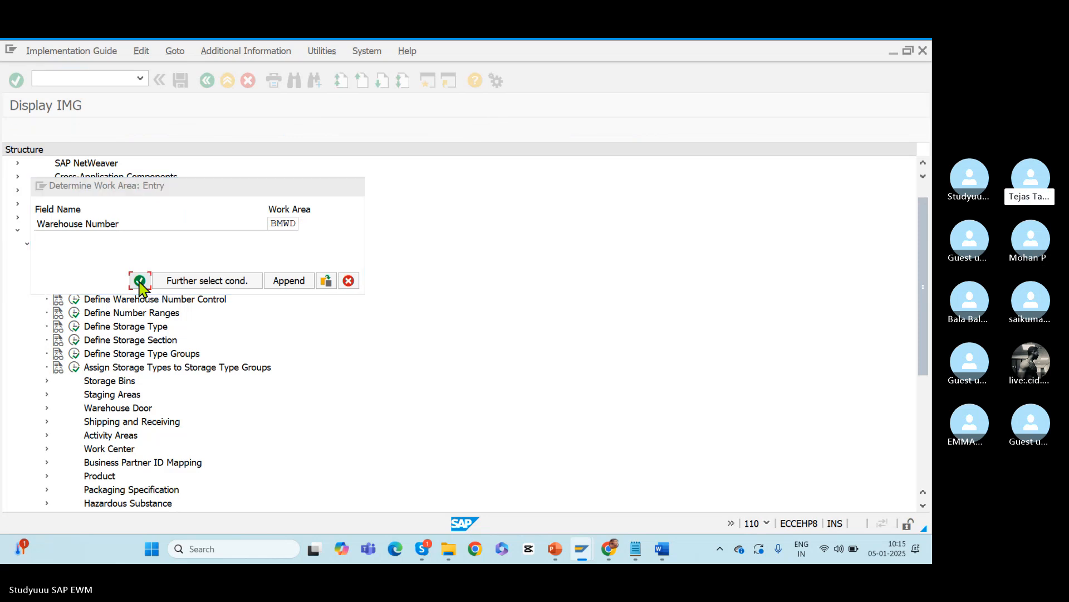
{"action": "left_click_drag", "start_coordinate": [181, 262], "coordinate": [13, 280]}
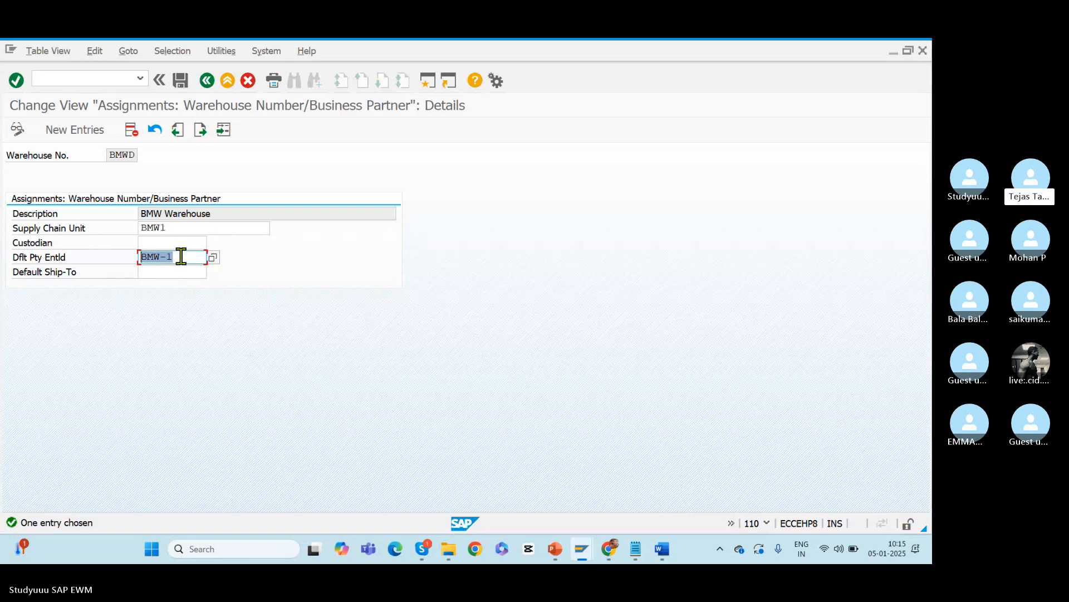
- Compare the partner's CRM011 plant number row with the default party entitled assigned to warehouse BMWD
{"action": "key", "text": "alt+Tab"}
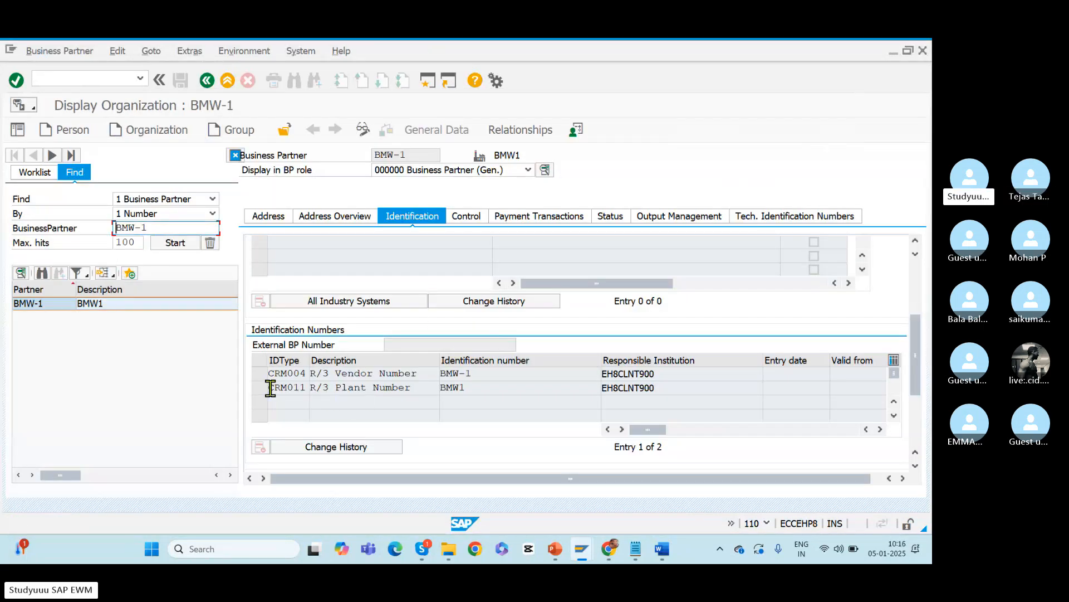
{"action": "left_click_drag", "start_coordinate": [272, 390], "coordinate": [331, 387]}
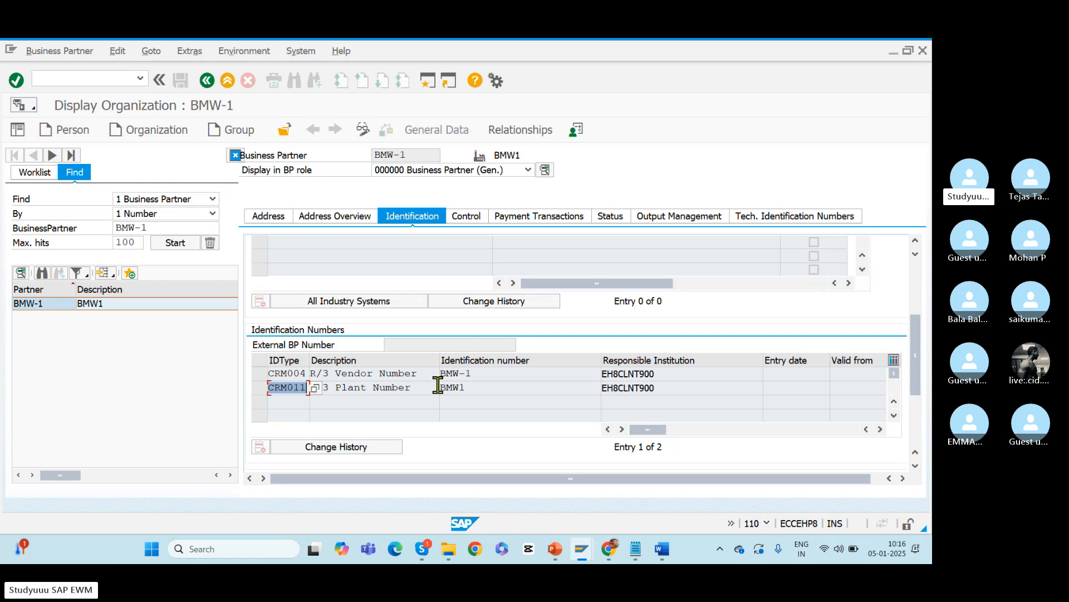
{"action": "left_click_drag", "start_coordinate": [484, 387], "coordinate": [426, 390]}
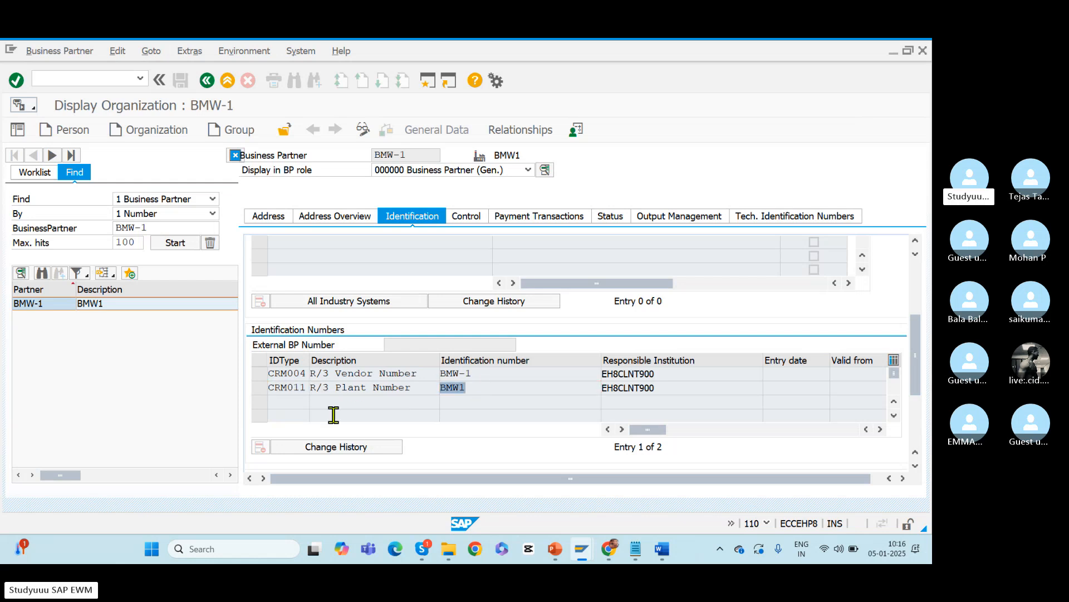
{"action": "key", "text": "alt+Tab"}
{"action": "left_click_drag", "start_coordinate": [186, 257], "coordinate": [79, 257]}
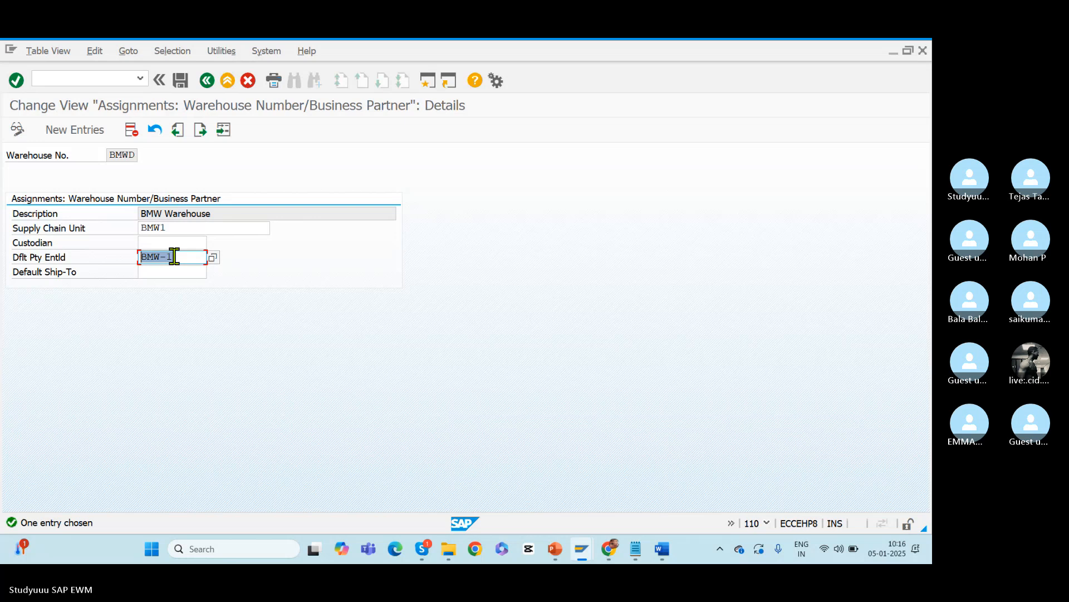
{"action": "left_click_drag", "start_coordinate": [174, 257], "coordinate": [131, 267]}
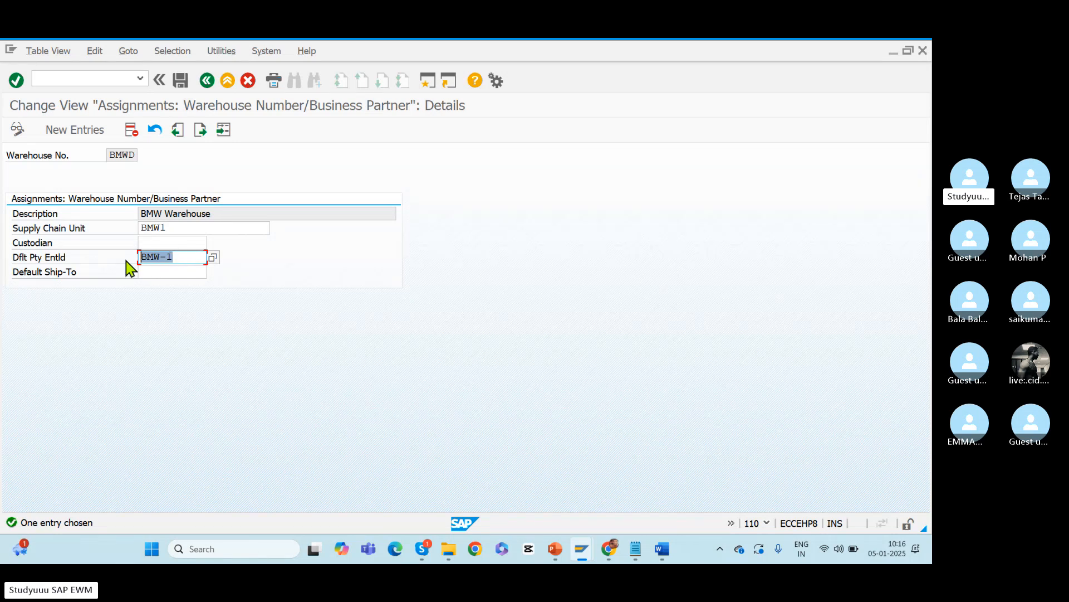
{"action": "left_click", "coordinate": [183, 258]}
{"action": "left_click_drag", "start_coordinate": [184, 257], "coordinate": [88, 263]}
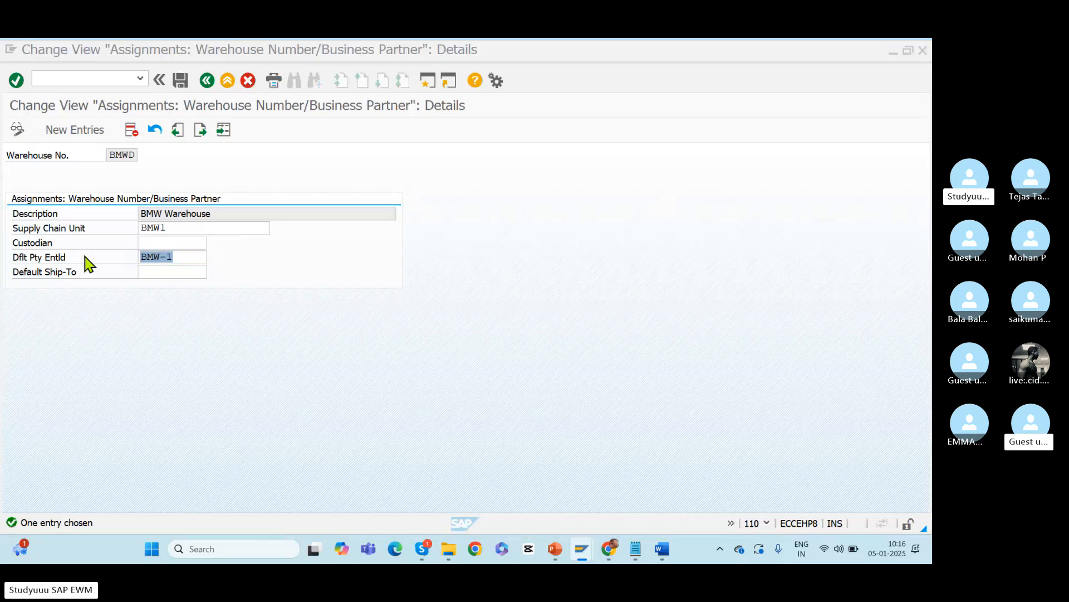
- Return to business partner BMW-1 and check the identification number in its CRM011 row
{"action": "key", "text": "alt+Tab"}
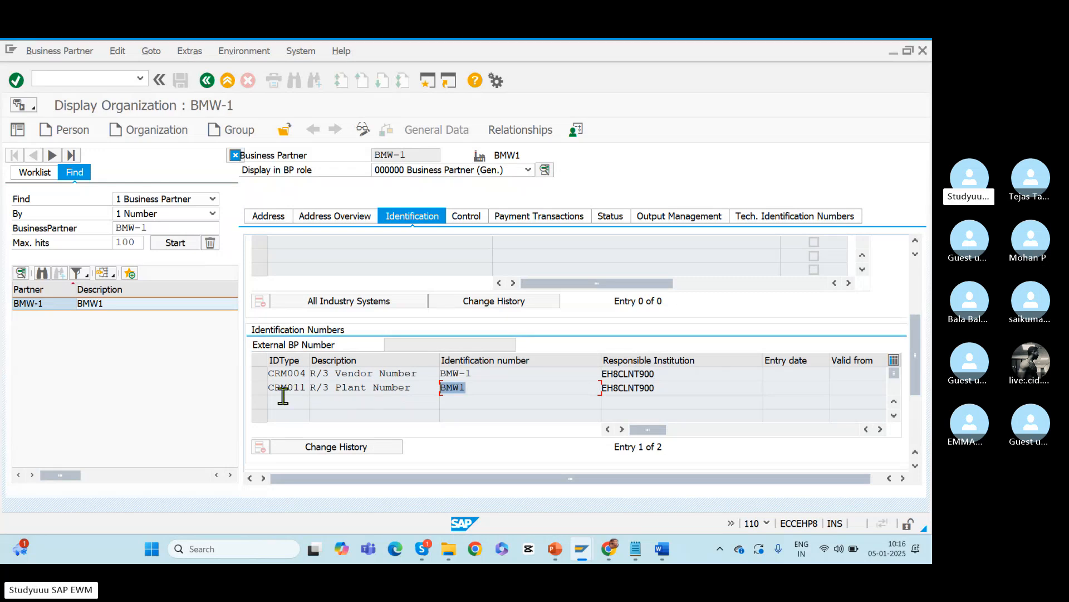
{"action": "left_click", "coordinate": [259, 389]}
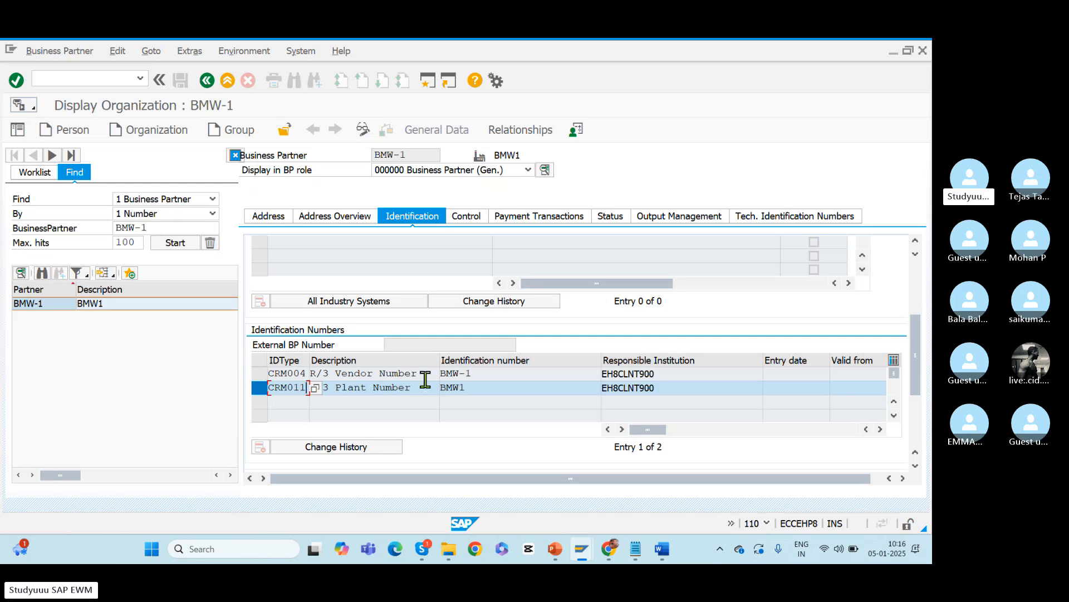
{"action": "left_click", "coordinate": [445, 388]}
{"action": "double_click", "coordinate": [445, 388]}
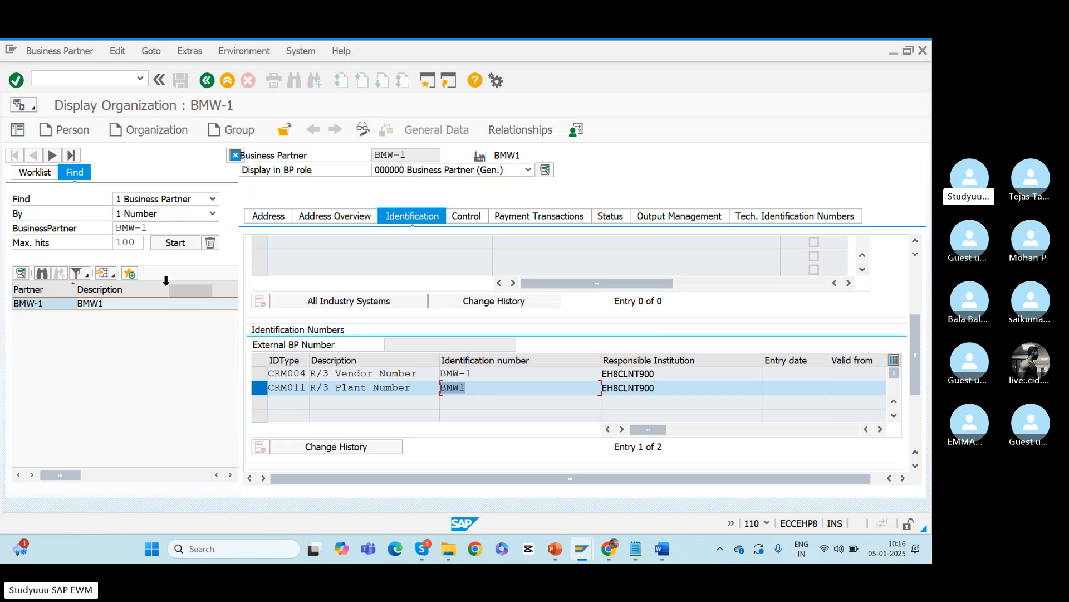
- Compare partner number BMW-1 with its CRM011 plant number and with the party entitled to dispose in the storage location mapping's ROD row
{"action": "double_click", "coordinate": [148, 227]}
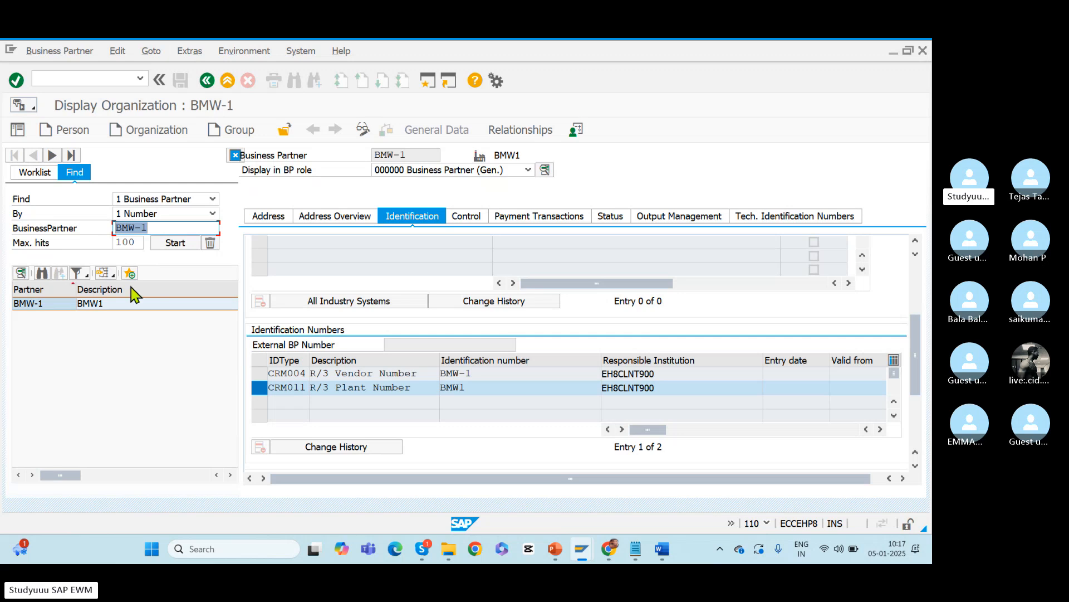
{"action": "left_click_drag", "start_coordinate": [471, 389], "coordinate": [380, 384]}
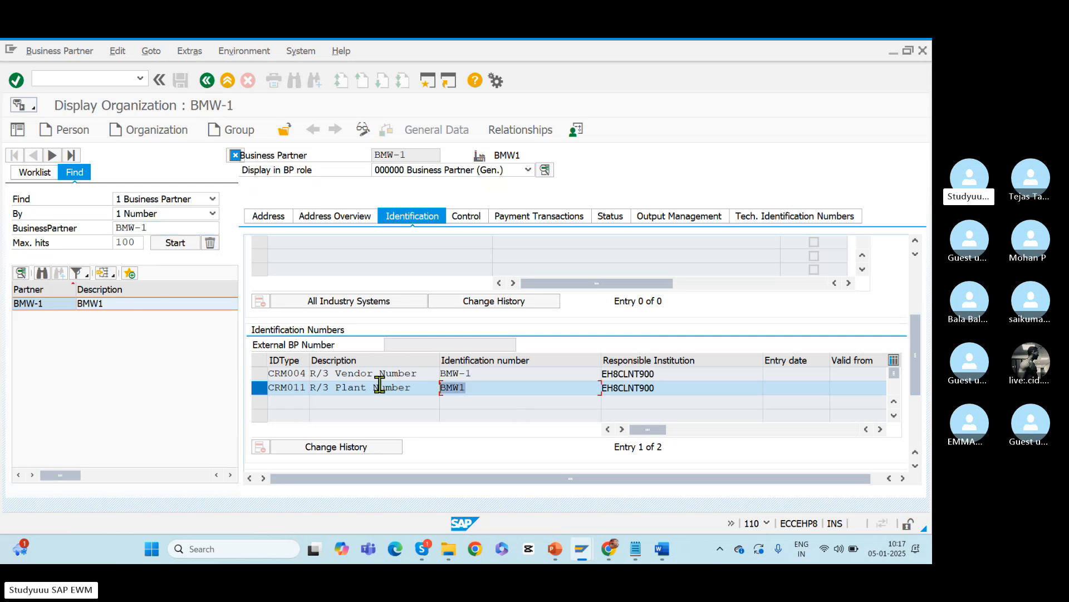
{"action": "left_click_drag", "start_coordinate": [160, 225], "coordinate": [84, 229]}
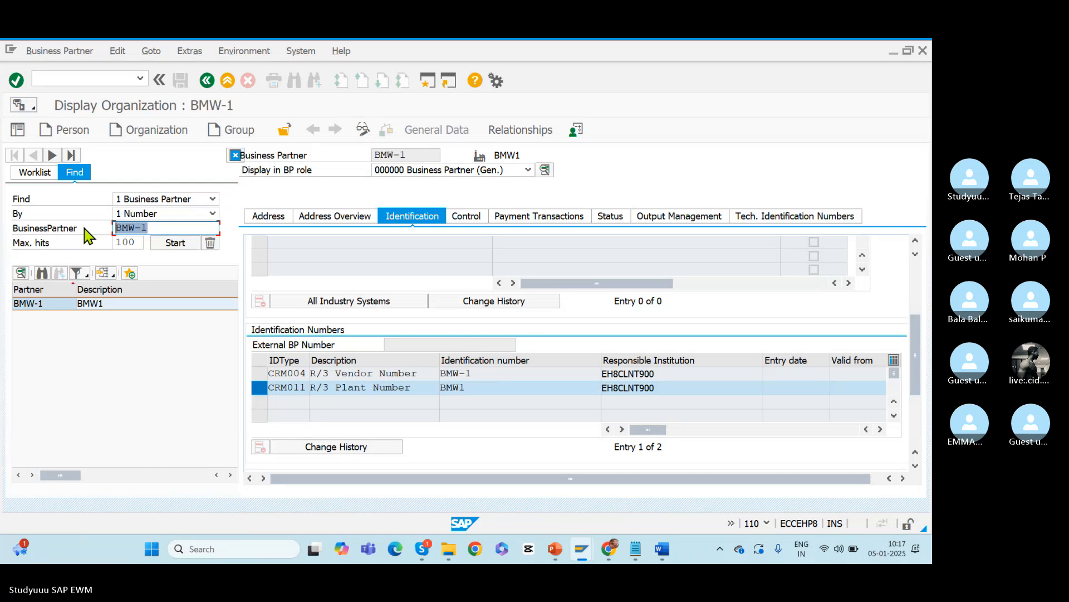
{"action": "key", "text": "alt+Tab"}
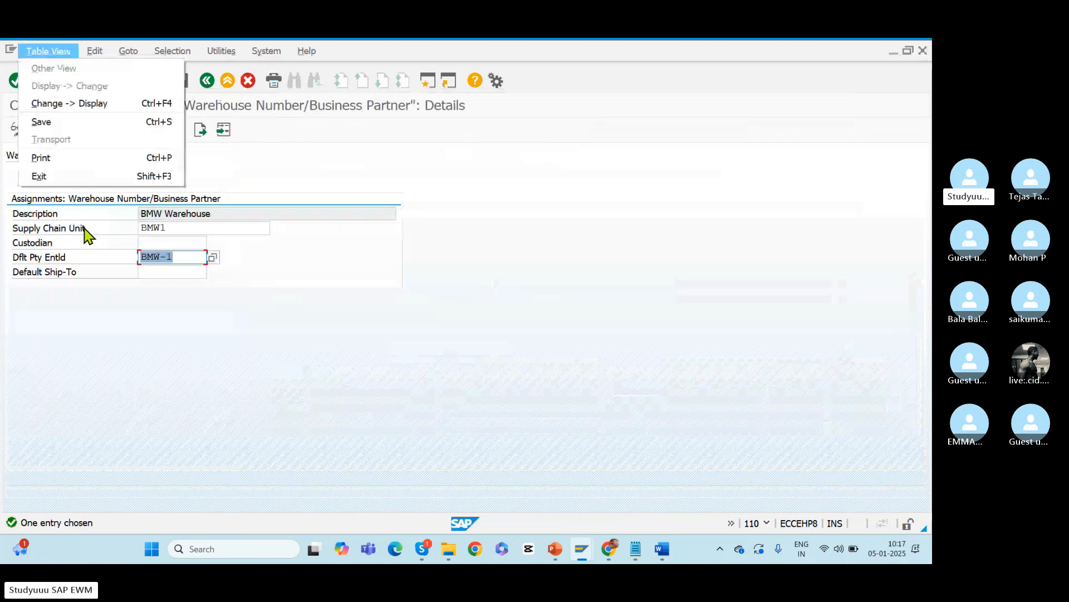
{"action": "key", "text": "alt+Tab"}
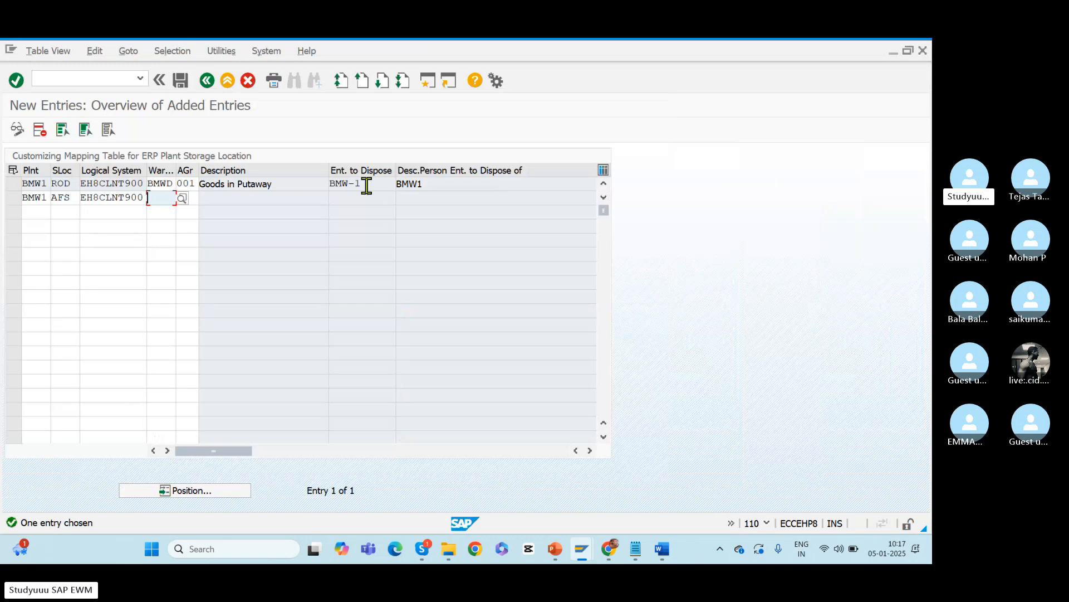
{"action": "left_click_drag", "start_coordinate": [384, 183], "coordinate": [285, 171]}
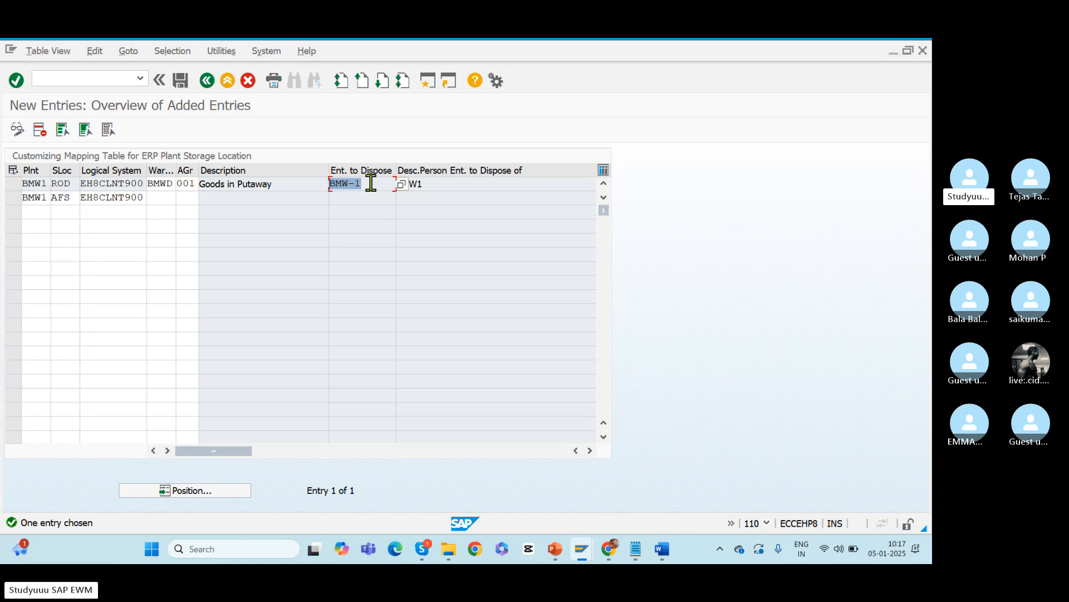
- Assign warehouse BMWD and availability group 002 (Goods Completely Available) to plant BMW1's storage location AFS in the mapping table
{"action": "left_click", "coordinate": [161, 197]}
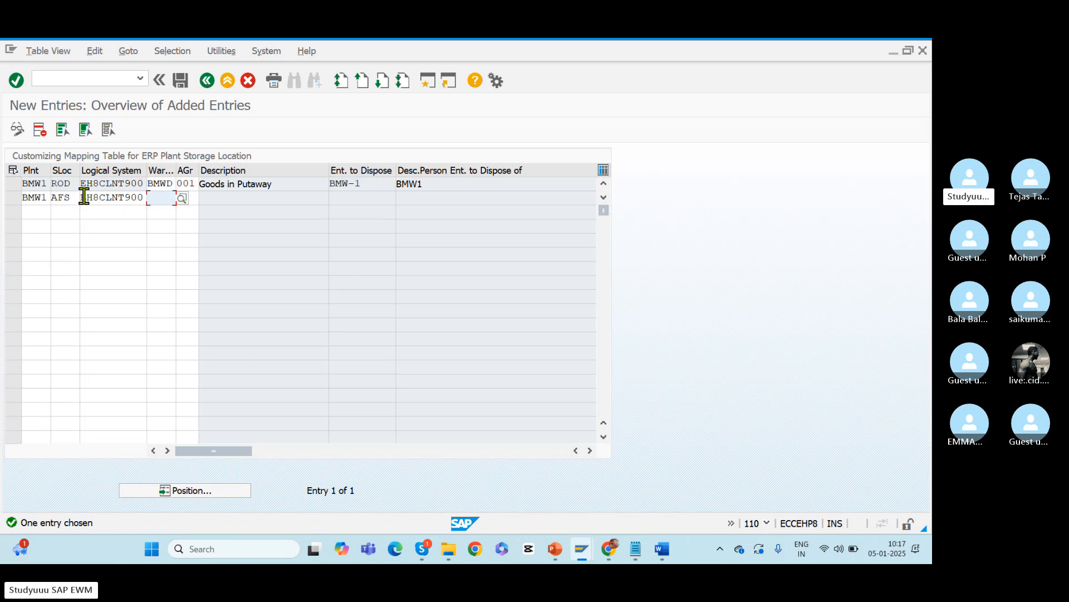
{"action": "type", "text": "BMWD"}
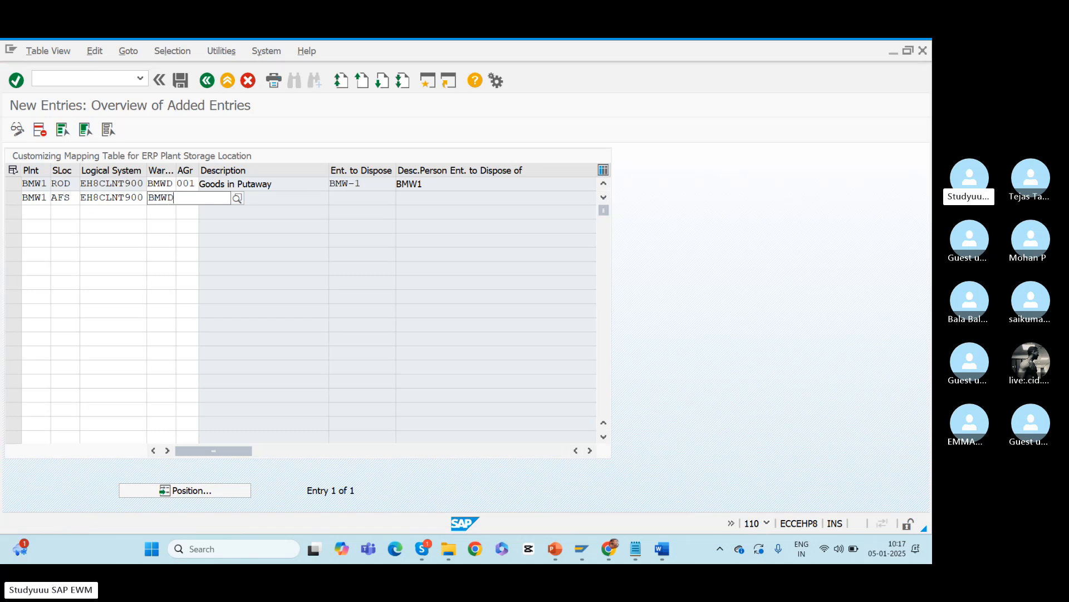
{"action": "key", "text": "Tab"}
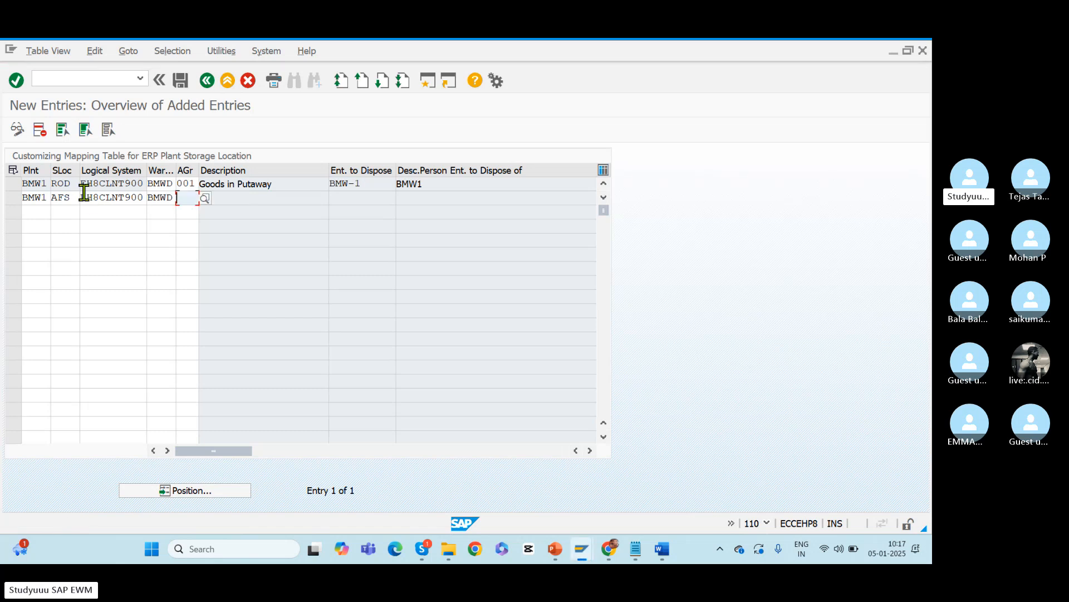
{"action": "double_click", "coordinate": [70, 197]}
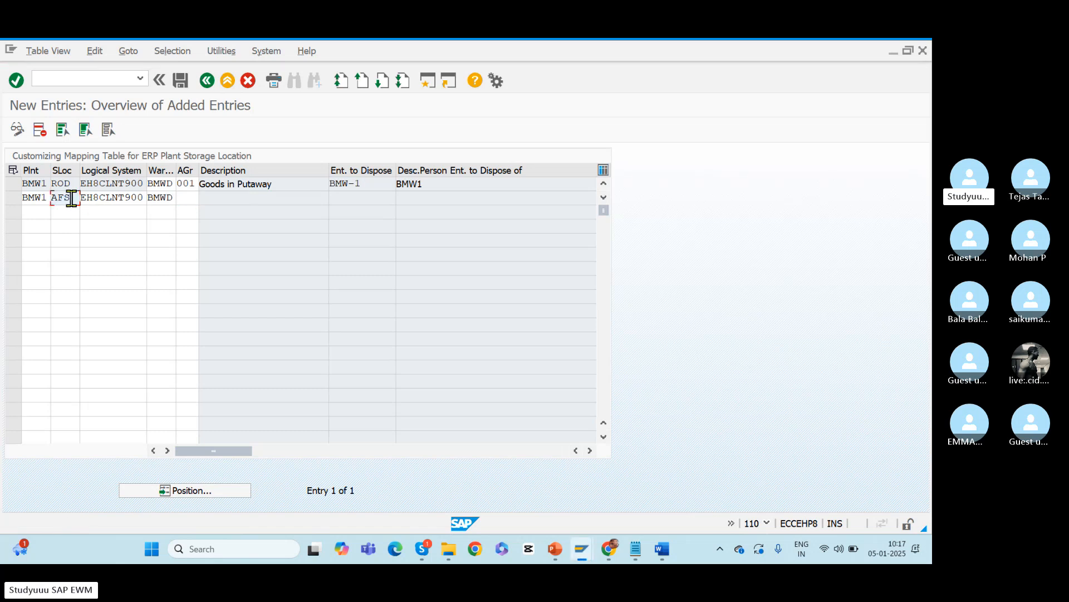
{"action": "left_click", "coordinate": [189, 197]}
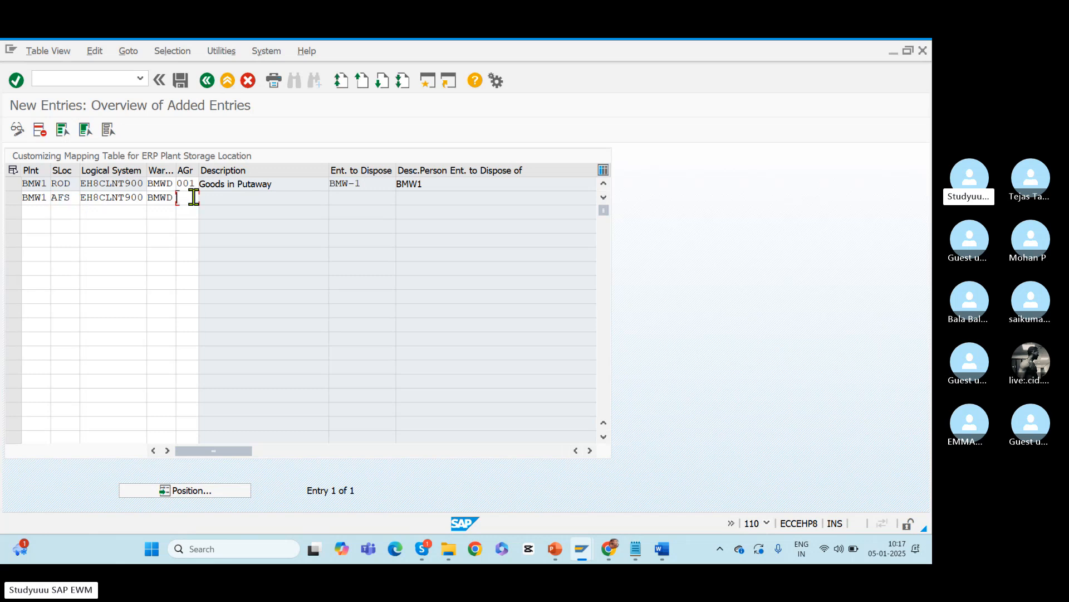
{"action": "type", "text": "002"}
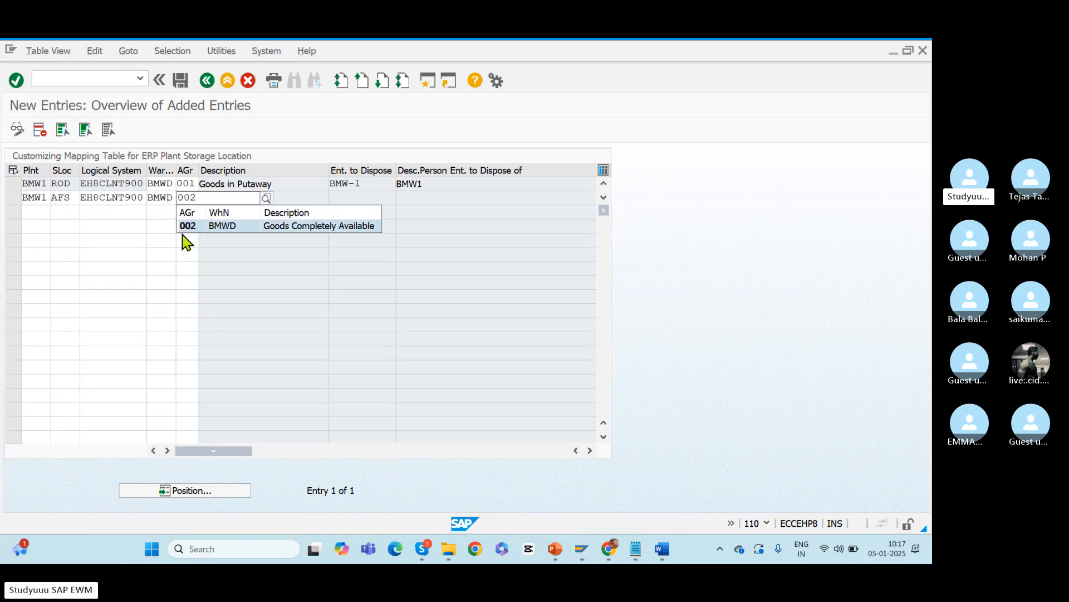
{"action": "left_click", "coordinate": [189, 228]}
{"action": "key", "text": "Return"}
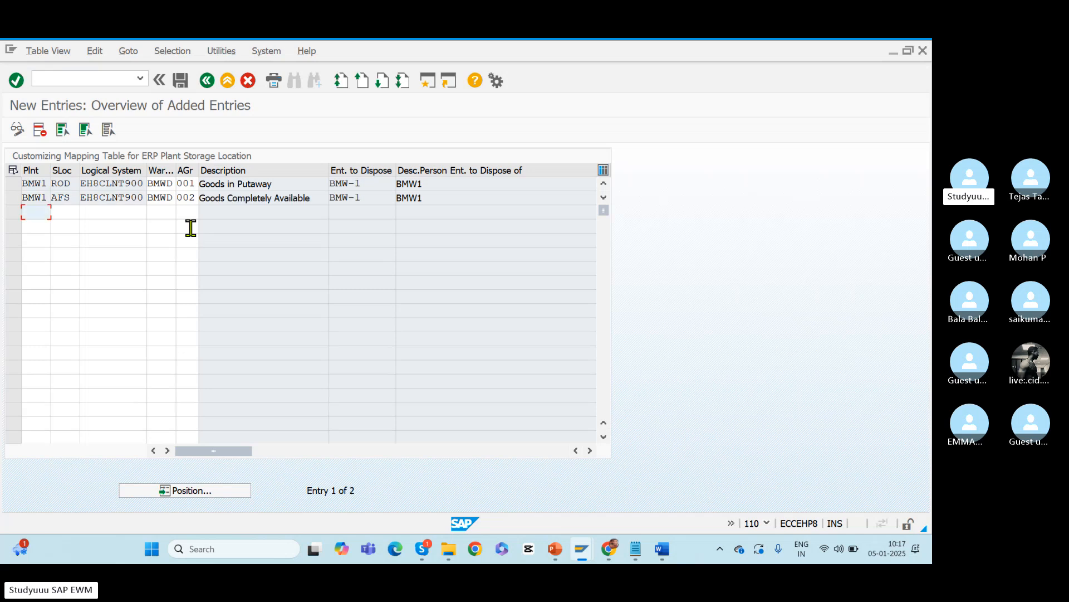
- Check the AFS row's party entitled to dispose and save the storage location mapping to the BMW customizing request
{"action": "double_click", "coordinate": [357, 198]}
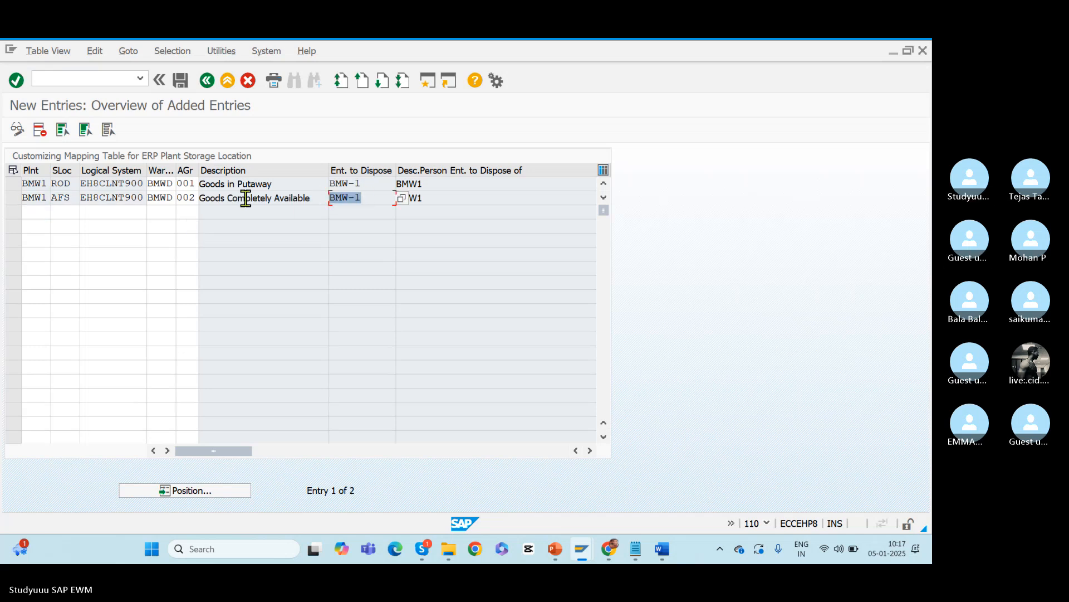
{"action": "left_click", "coordinate": [180, 80]}
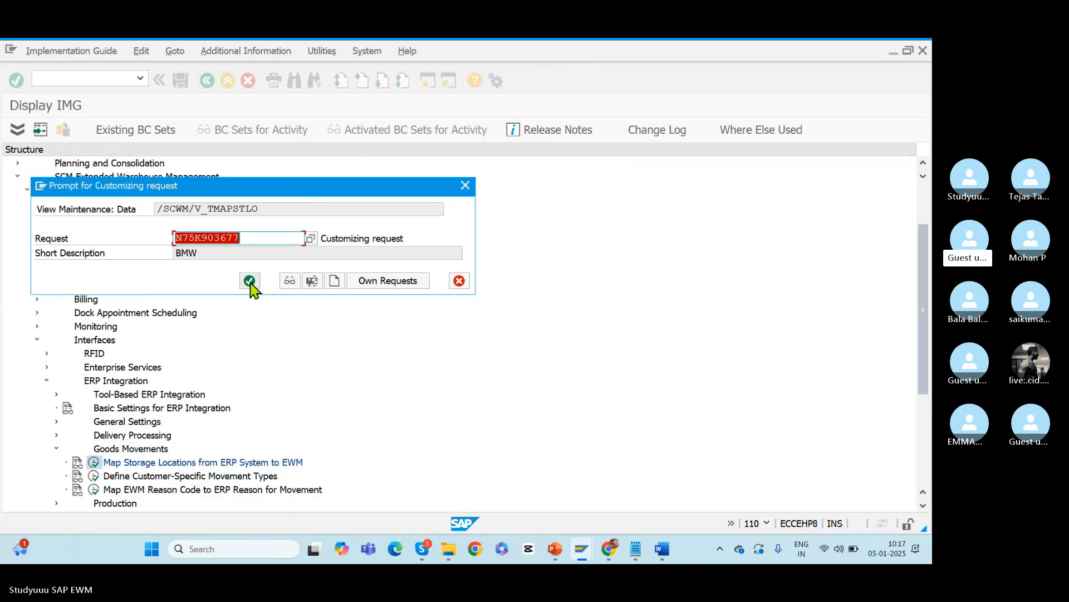
{"action": "left_click", "coordinate": [248, 279]}
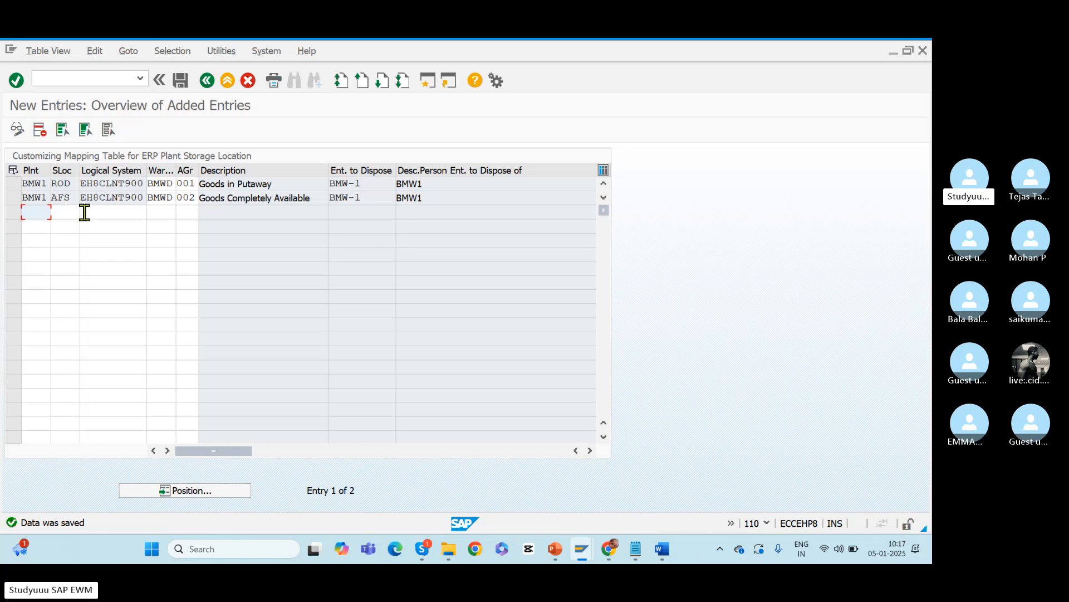
- Switch to the ppt3DDA presentation in PowerPoint and examine the warehouse layout, ECC/EWM structure, business partner and CIF slides between 14 and 21
{"action": "left_click", "coordinate": [70, 184]}
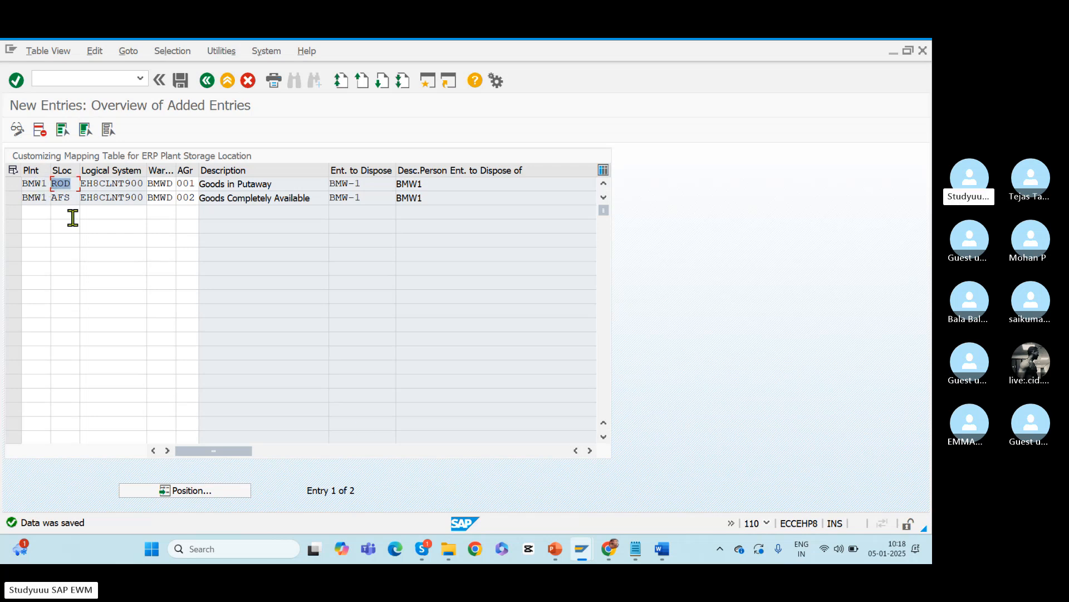
{"action": "key", "text": "alt+Tab"}
{"action": "key", "text": "alt+Tab"}
{"action": "key", "text": "alt+Tab"}
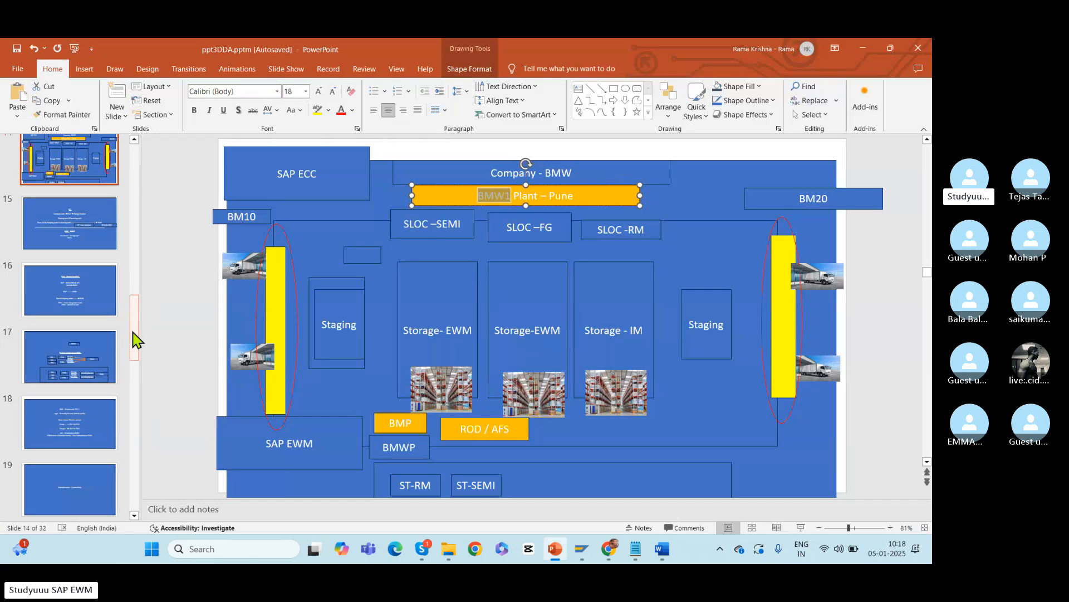
{"action": "left_click_drag", "start_coordinate": [136, 340], "coordinate": [127, 392]}
{"action": "left_click", "coordinate": [79, 371]}
{"action": "left_click", "coordinate": [74, 249]}
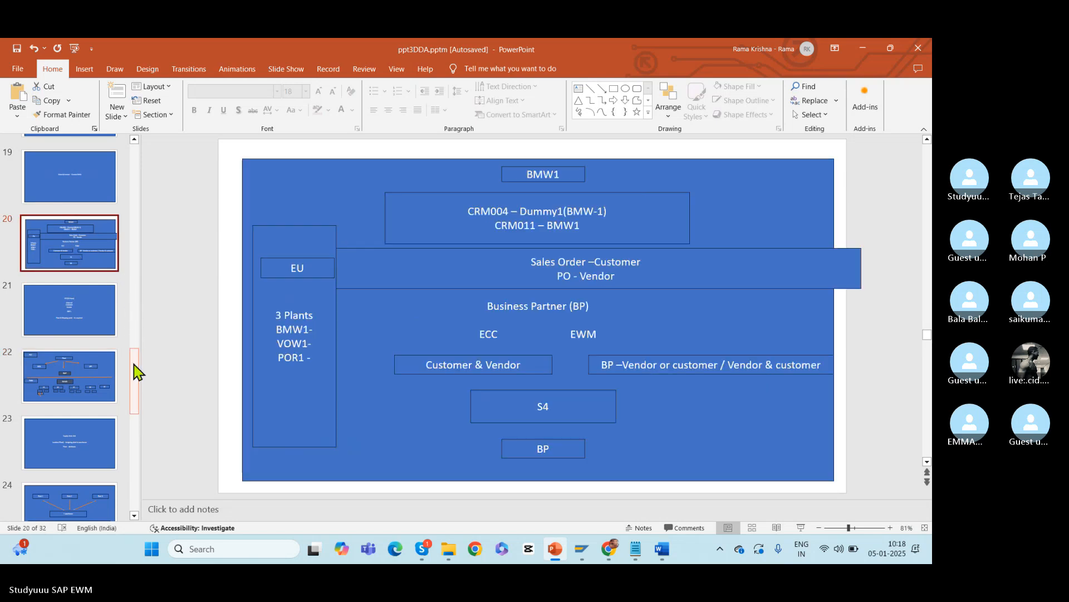
{"action": "left_click_drag", "start_coordinate": [136, 370], "coordinate": [133, 323]}
{"action": "left_click", "coordinate": [85, 375]}
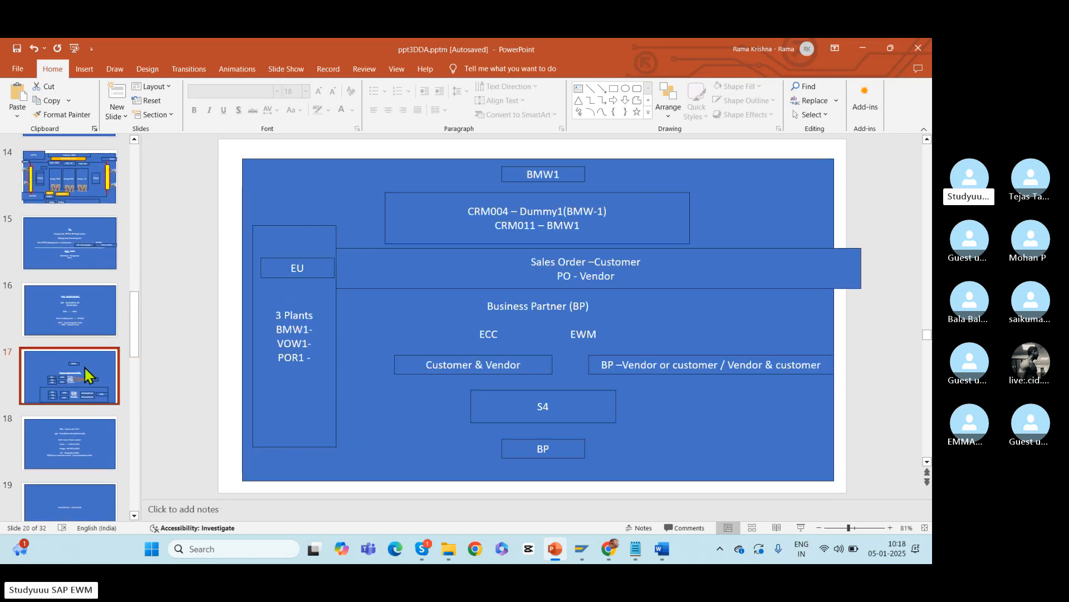
{"action": "left_click", "coordinate": [81, 220]}
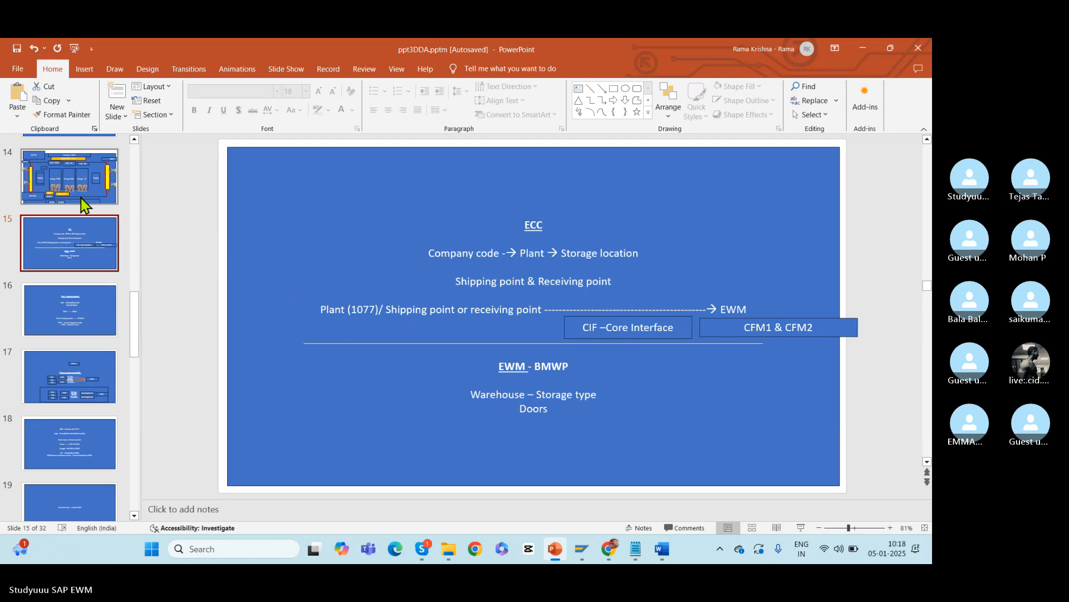
{"action": "left_click", "coordinate": [81, 199]}
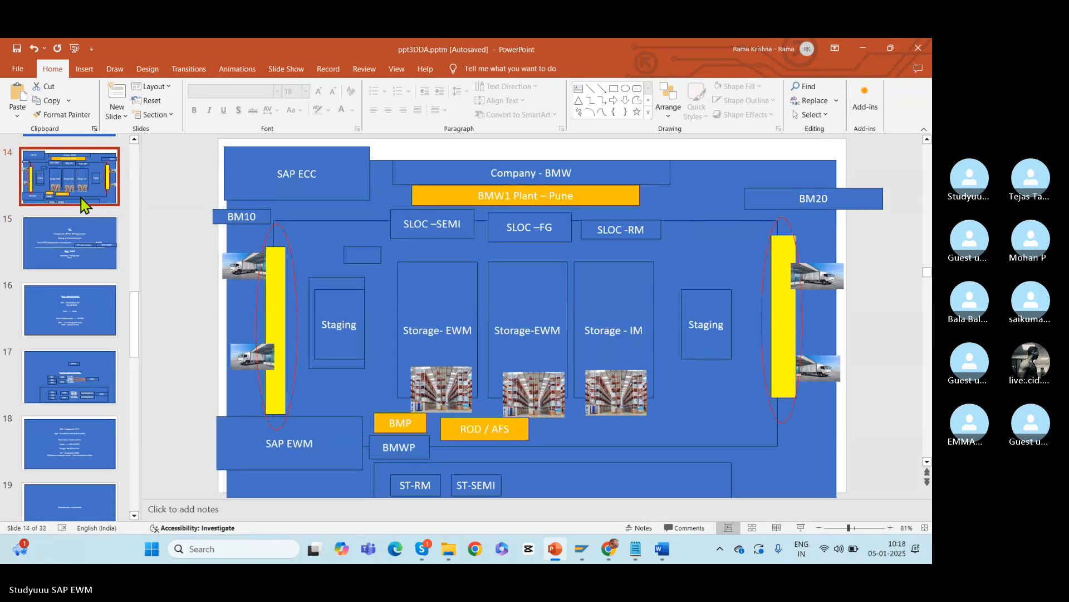
{"action": "left_click_drag", "start_coordinate": [138, 310], "coordinate": [139, 370]}
{"action": "left_click", "coordinate": [94, 374]}
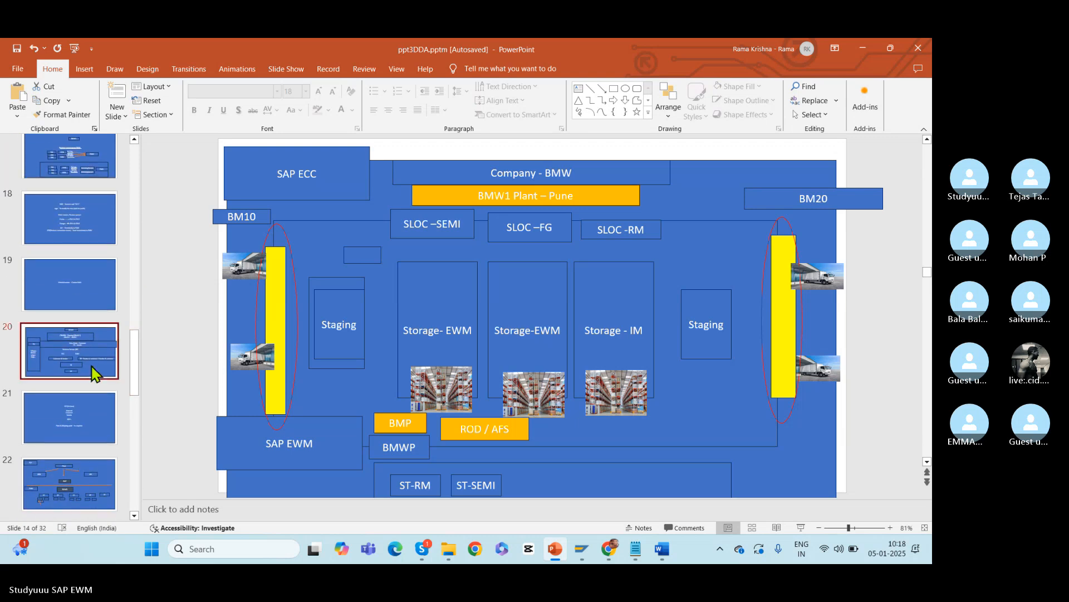
{"action": "left_click", "coordinate": [95, 399]}
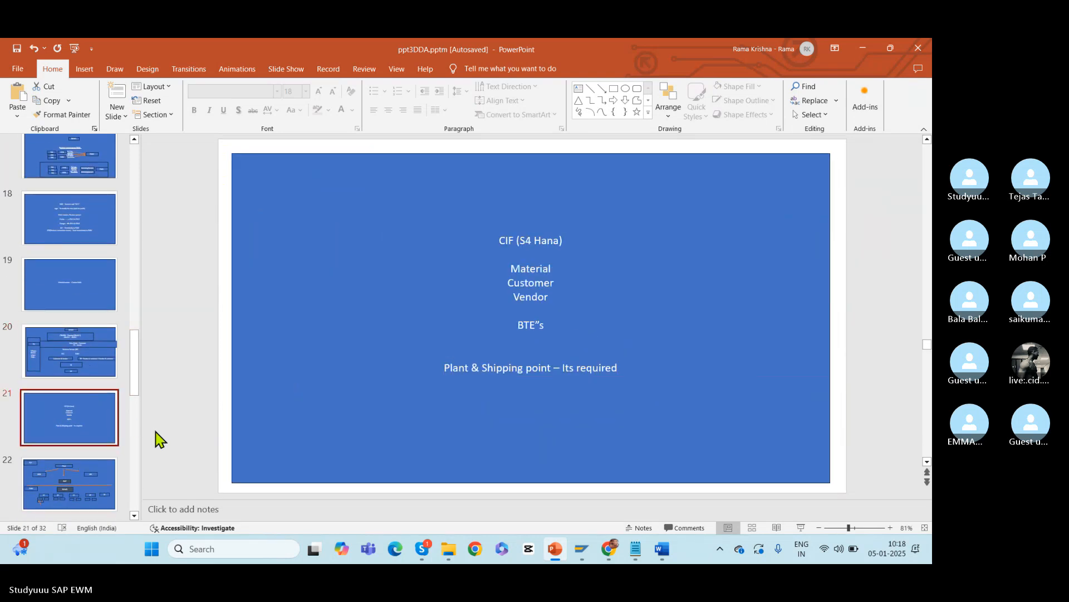
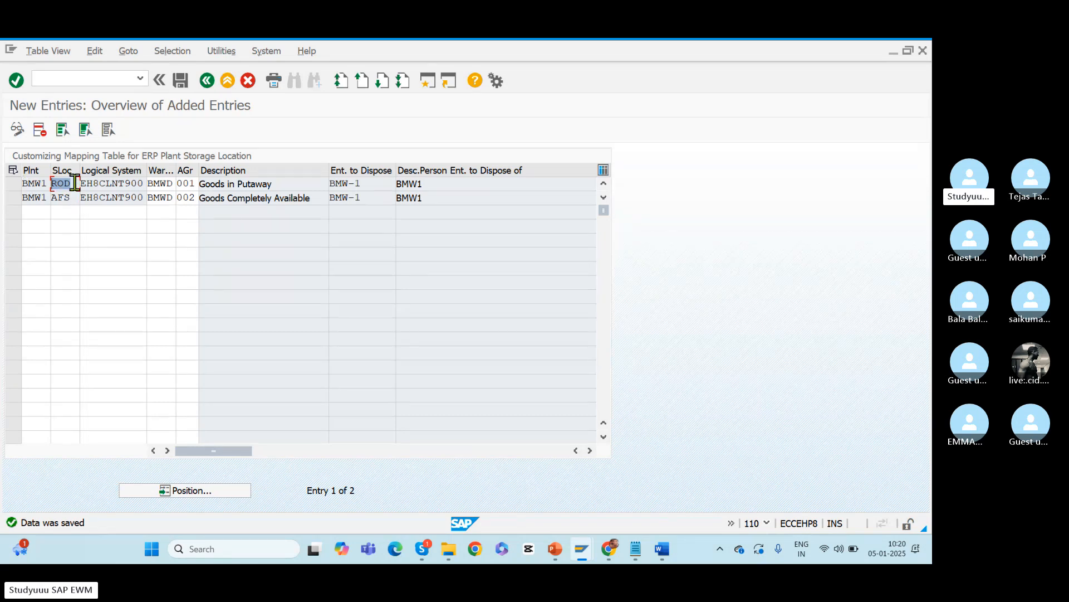
- Compare the mapped ROD and AFS storage locations and ROD's availability group in SAP with the Storage-EWM area on PowerPoint slide 14
{"action": "double_click", "coordinate": [66, 197]}
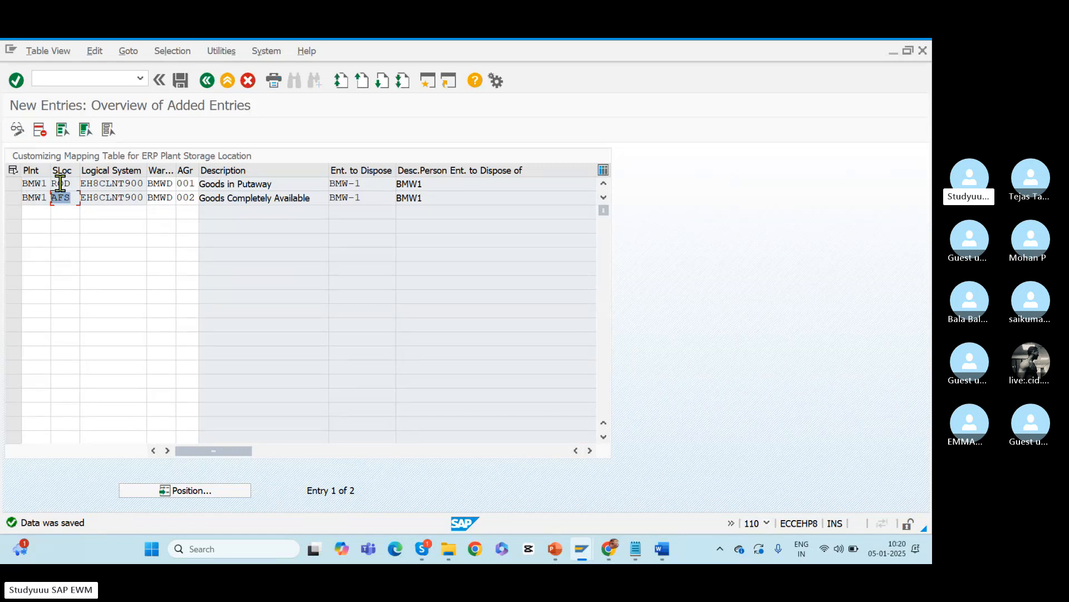
{"action": "left_click", "coordinate": [555, 549]}
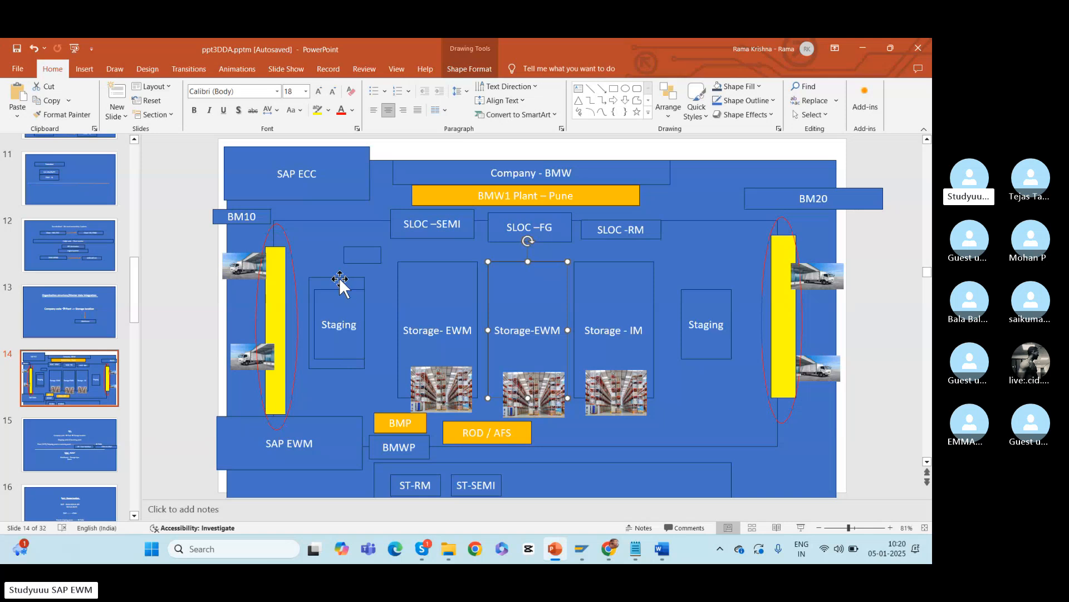
{"action": "left_click", "coordinate": [456, 278]}
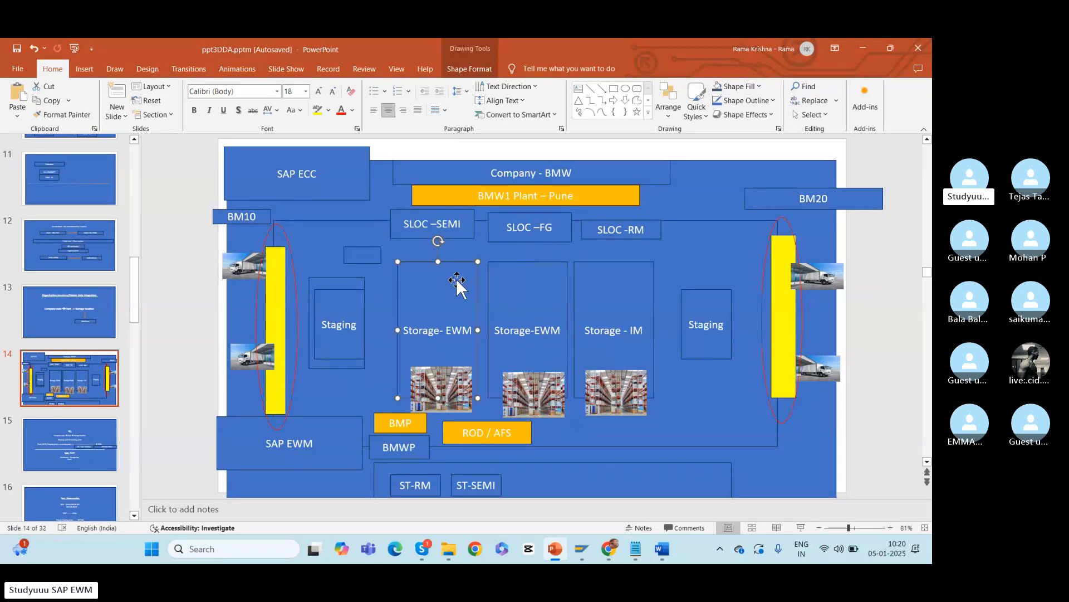
{"action": "key", "text": "alt+Tab"}
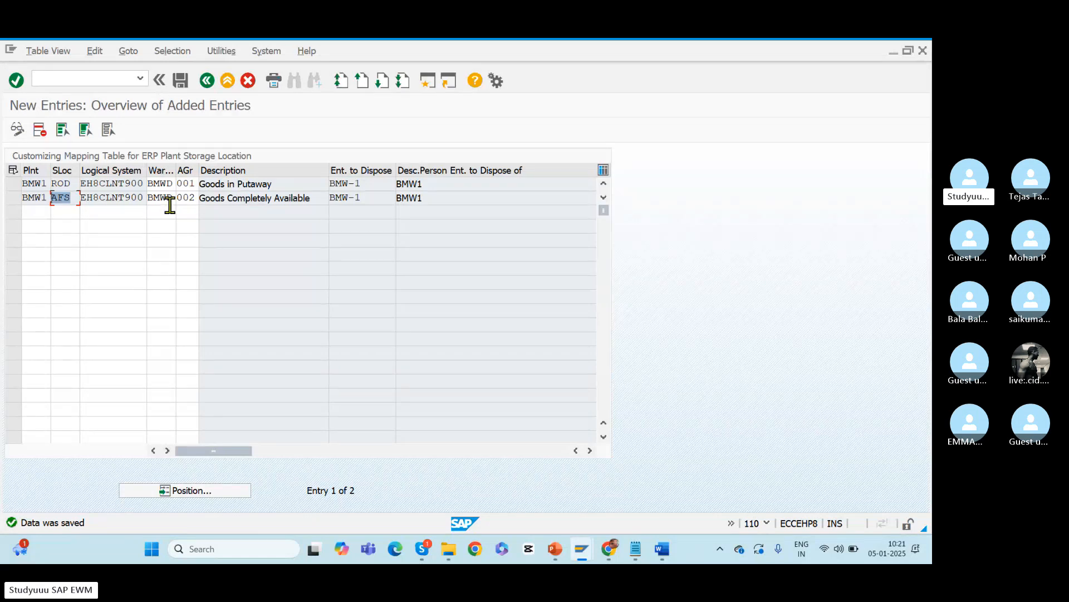
{"action": "left_click_drag", "start_coordinate": [80, 171], "coordinate": [79, 179]}
{"action": "key", "text": "alt+Tab"}
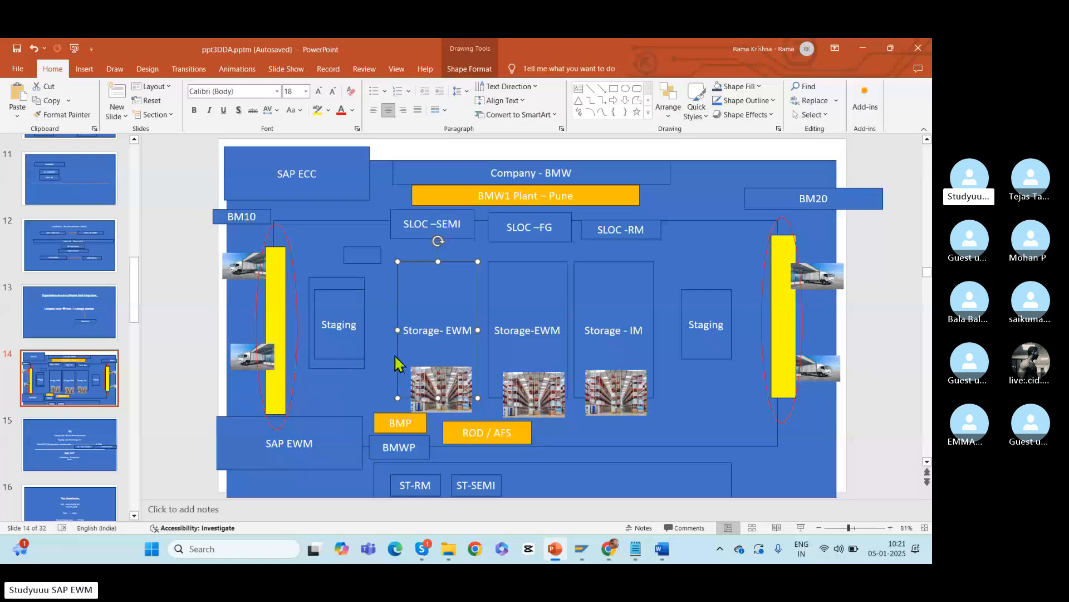
{"action": "key", "text": "alt+Tab"}
{"action": "double_click", "coordinate": [185, 183]}
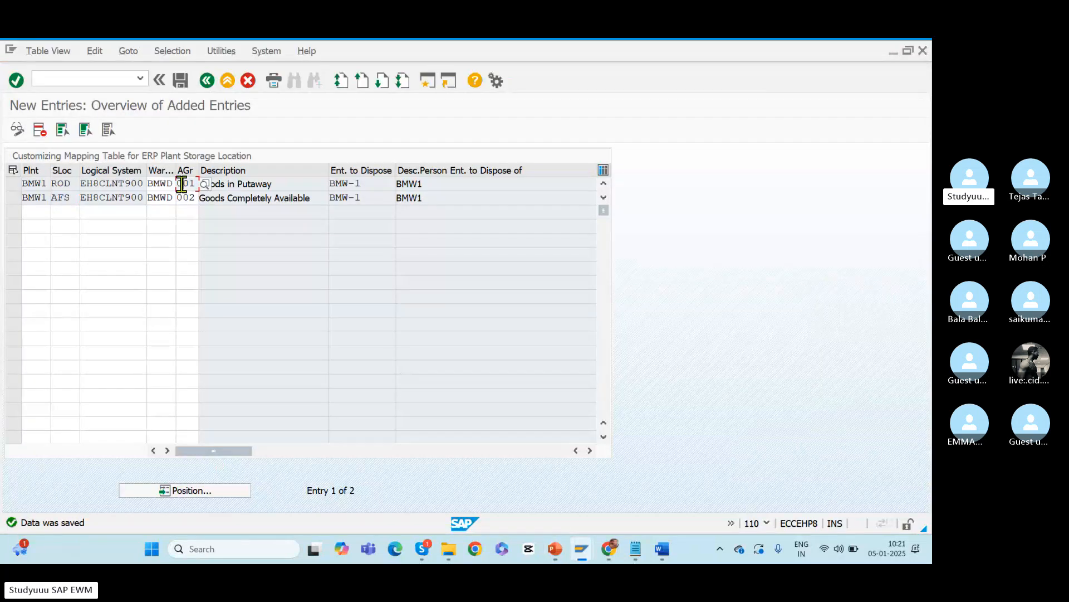
{"action": "key", "text": "alt+Tab"}
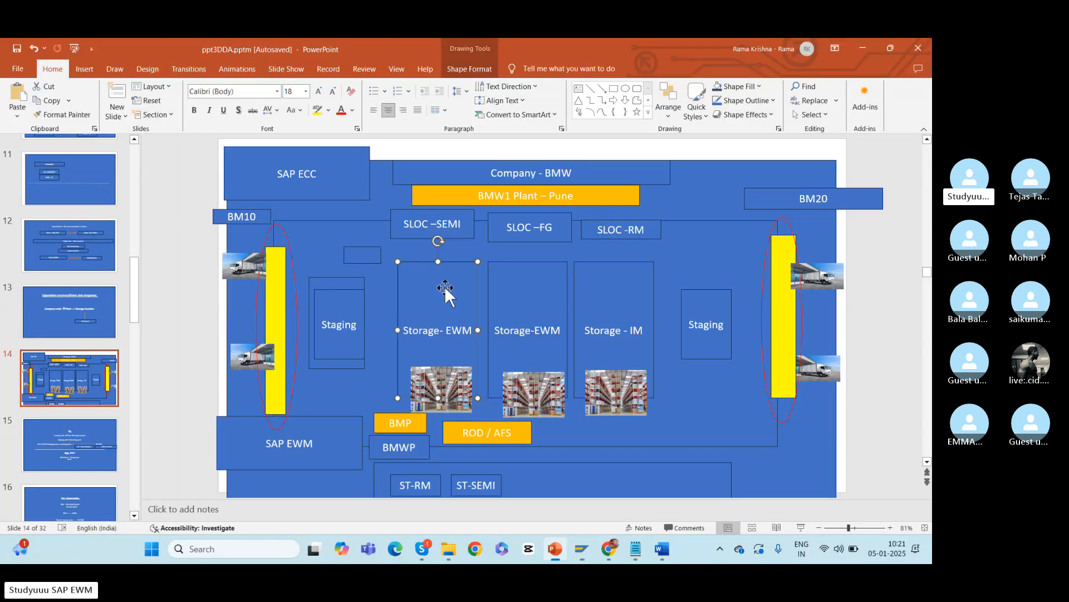
{"action": "key", "text": "alt+Tab"}
{"action": "double_click", "coordinate": [61, 198]}
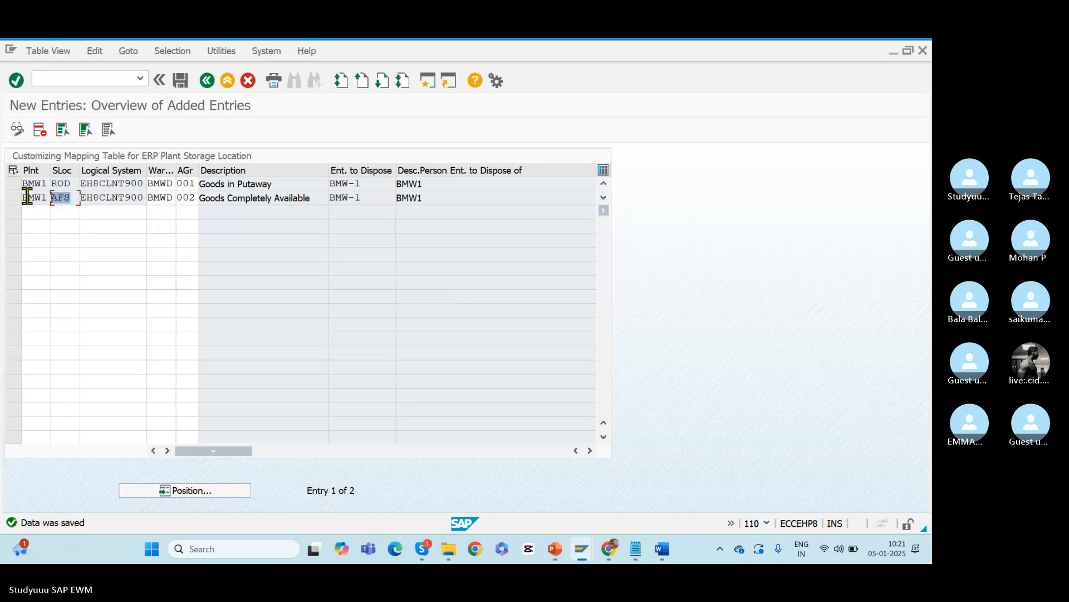
{"action": "key", "text": "alt+Tab"}
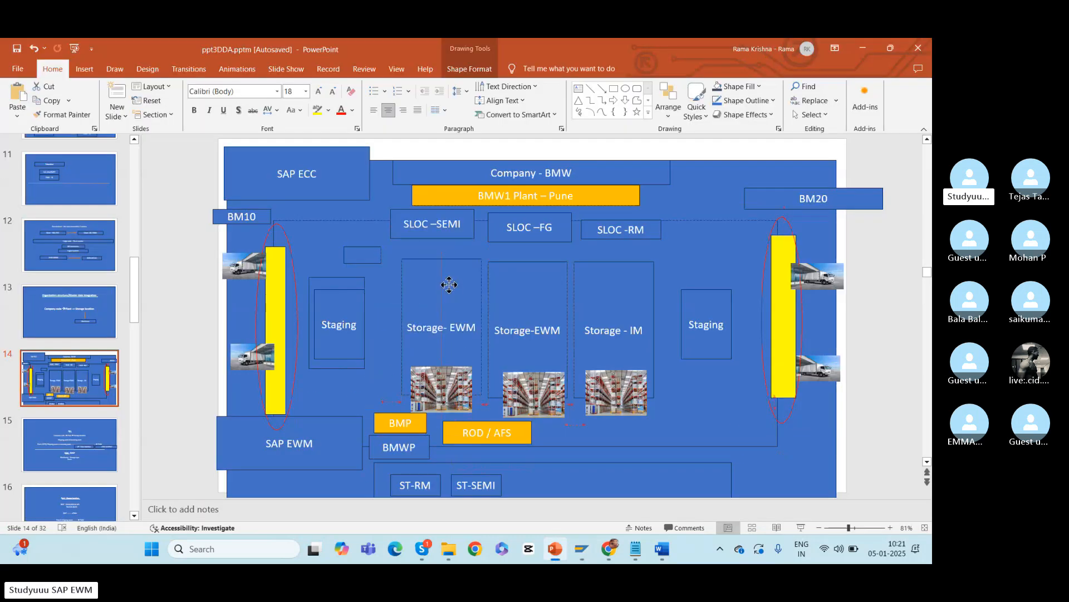
{"action": "key", "text": "alt+Tab"}
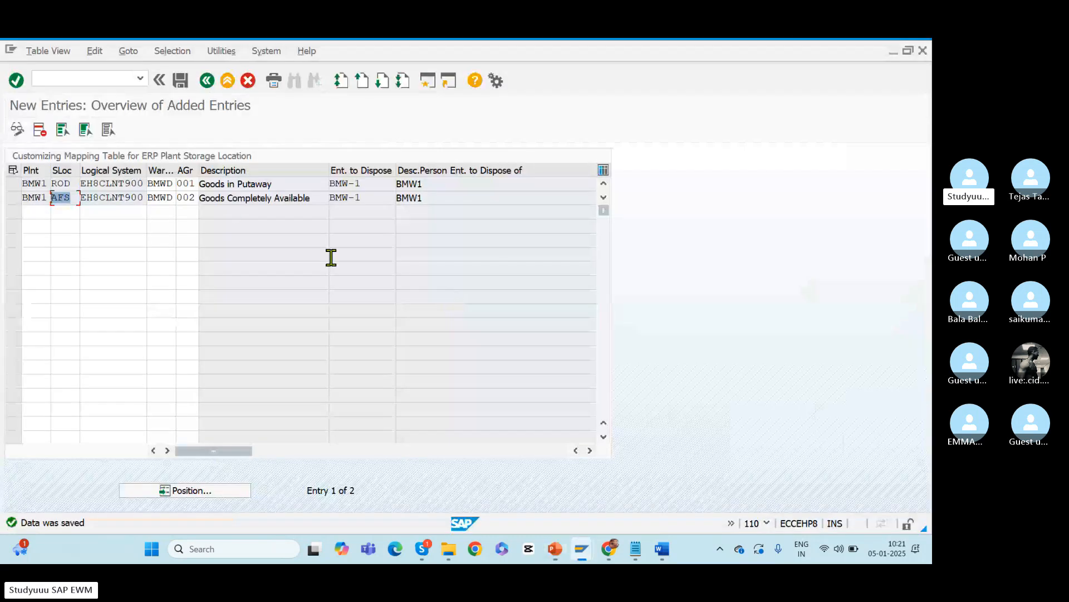
- Check the AFS row's availability group, save the storage location mapping again and return to the IMG structure
{"action": "double_click", "coordinate": [180, 198]}
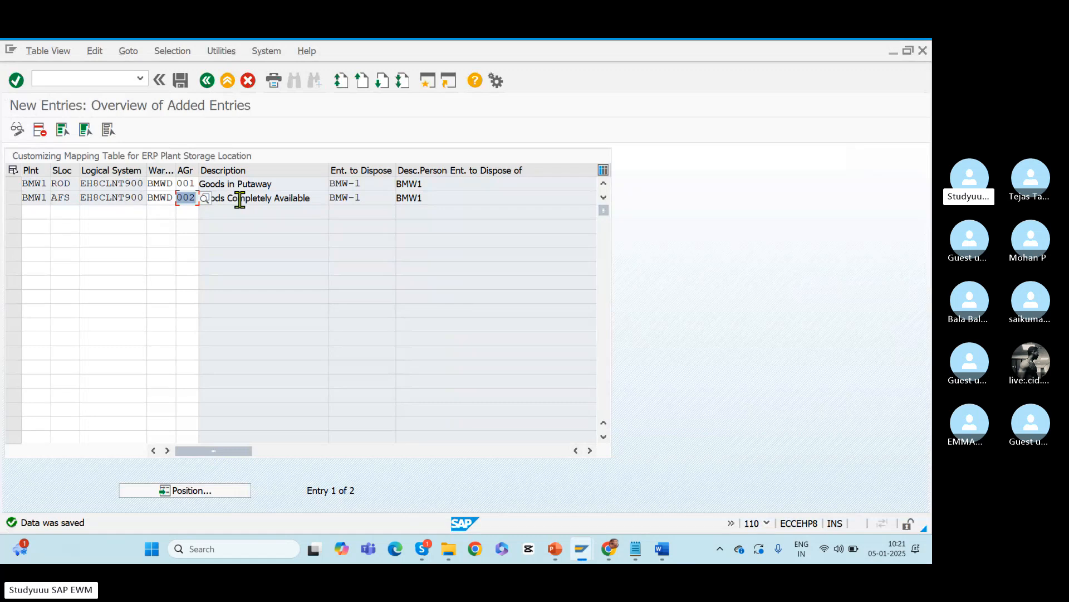
{"action": "left_click", "coordinate": [181, 81]}
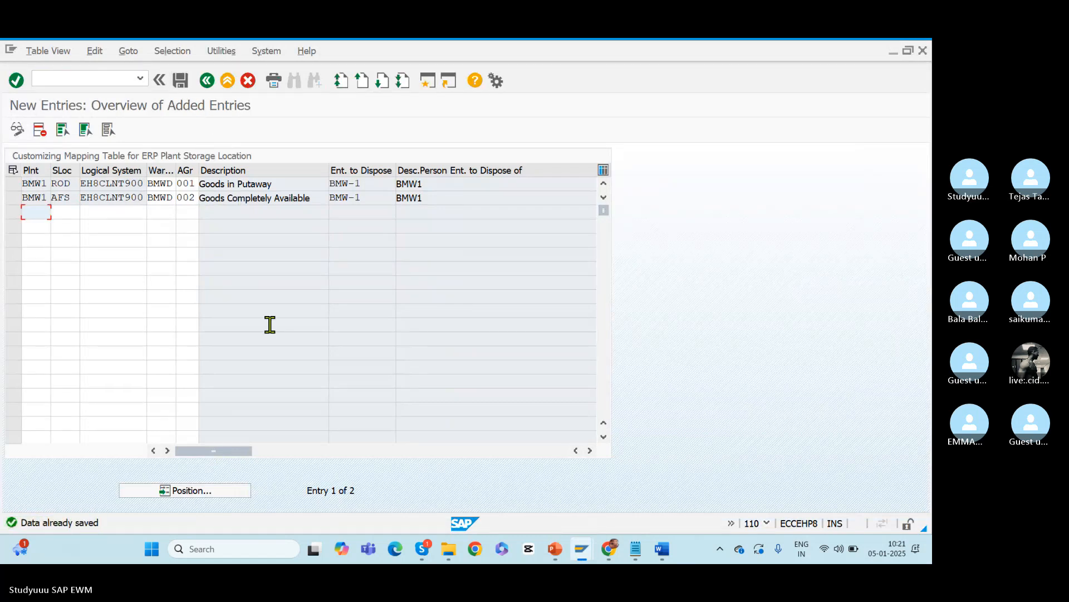
{"action": "key", "text": "alt+Tab"}
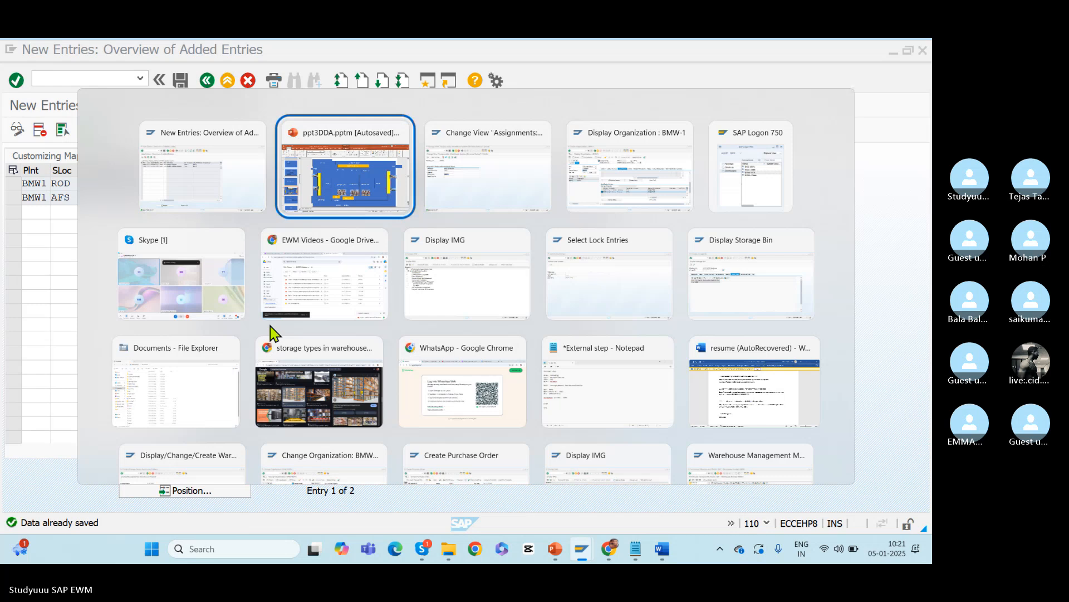
{"action": "key", "text": "alt+Tab"}
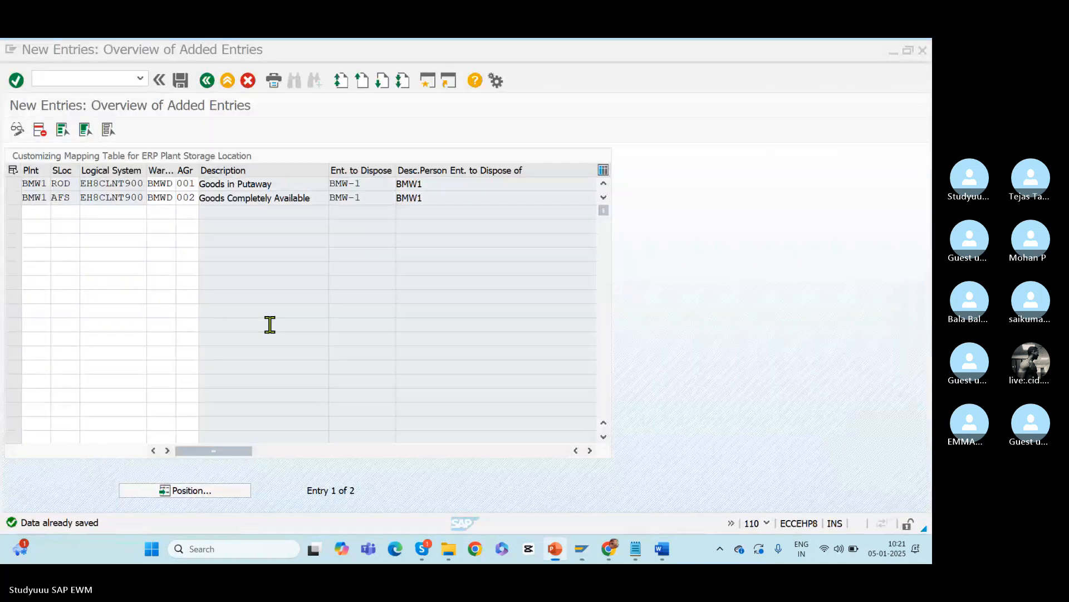
{"action": "left_click", "coordinate": [208, 81]}
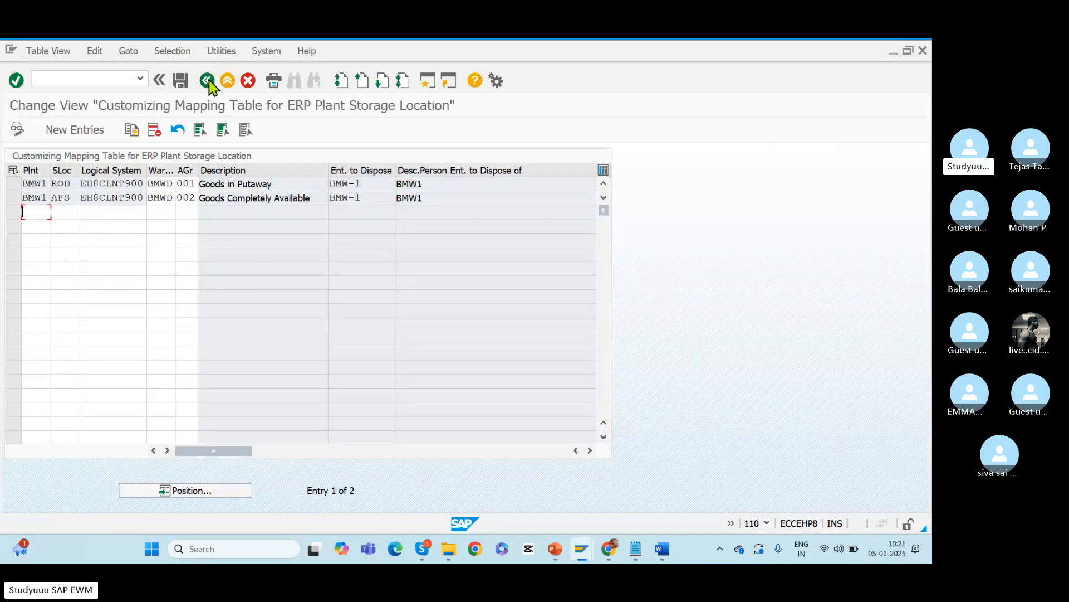
{"action": "left_click", "coordinate": [208, 80]}
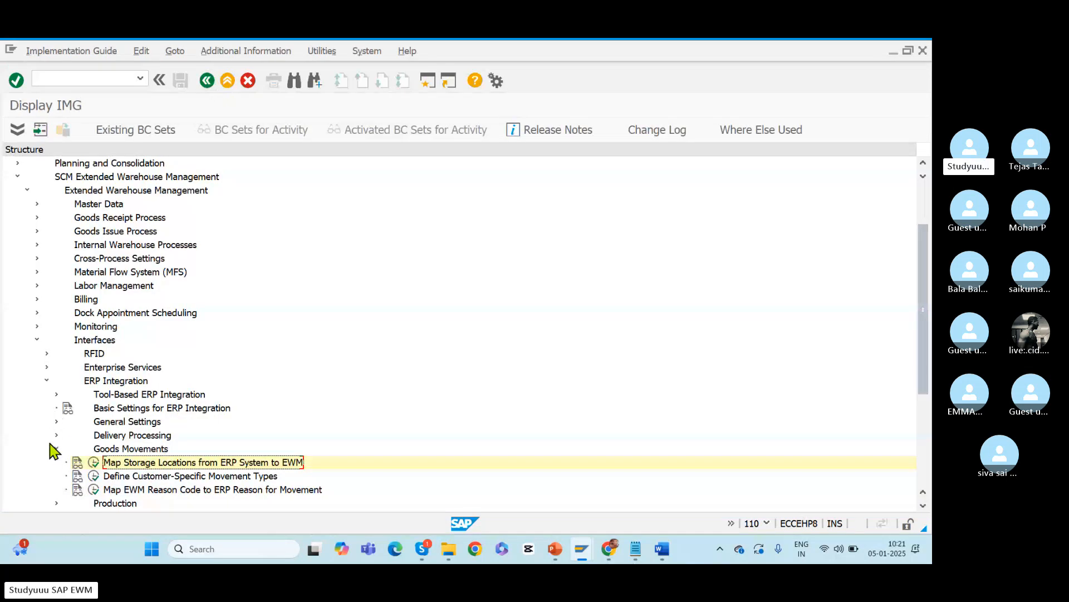
- Run the Check of ERP-EWM Configuration report from ERP Integration's General Settings for warehouse BMWD
{"action": "left_click", "coordinate": [56, 448]}
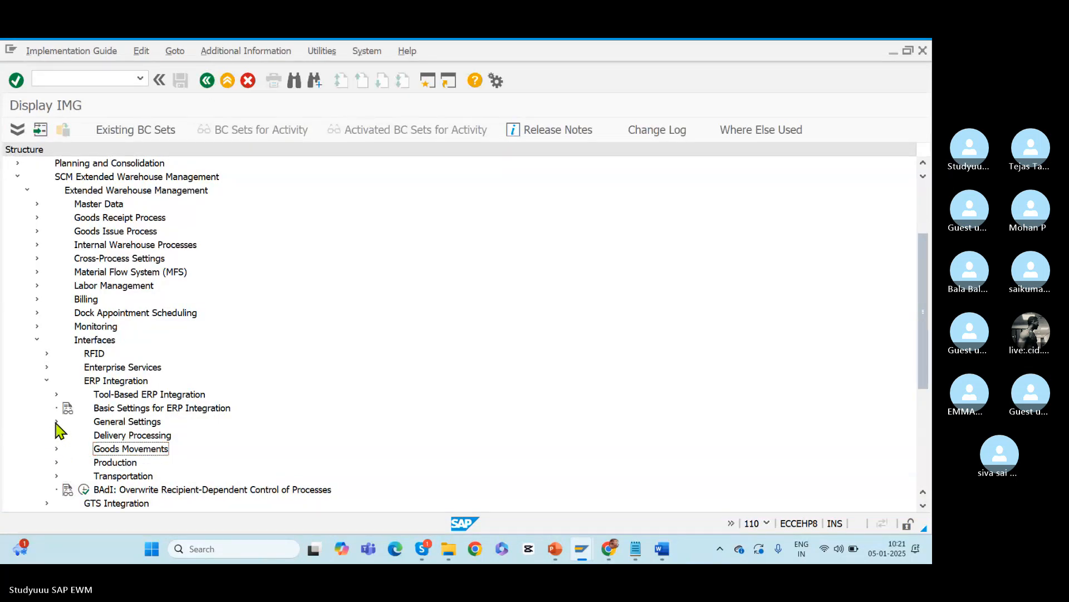
{"action": "left_click", "coordinate": [56, 421]}
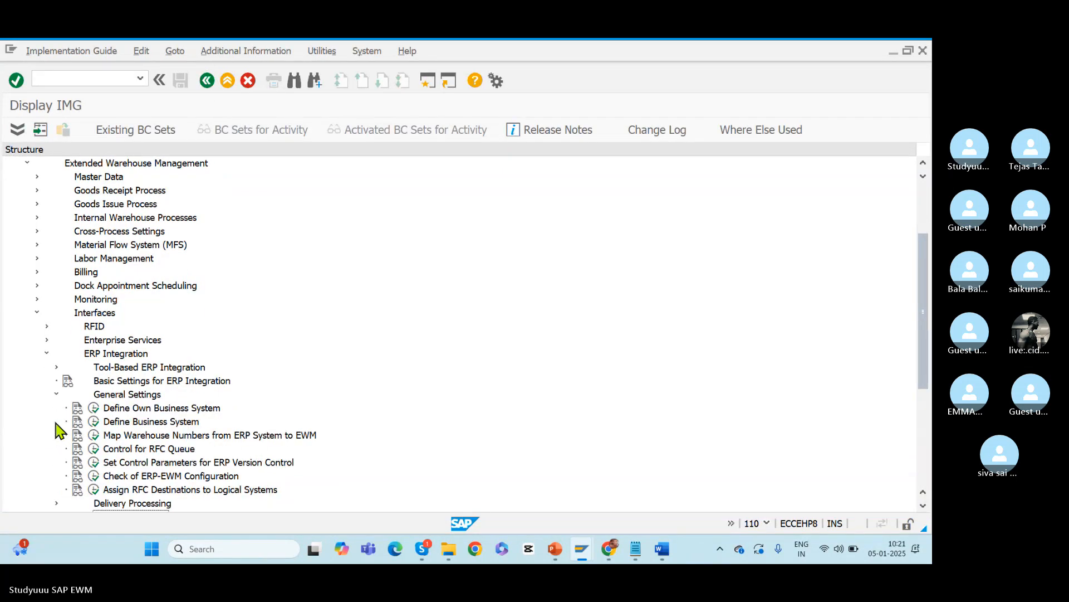
{"action": "left_click", "coordinate": [128, 477]}
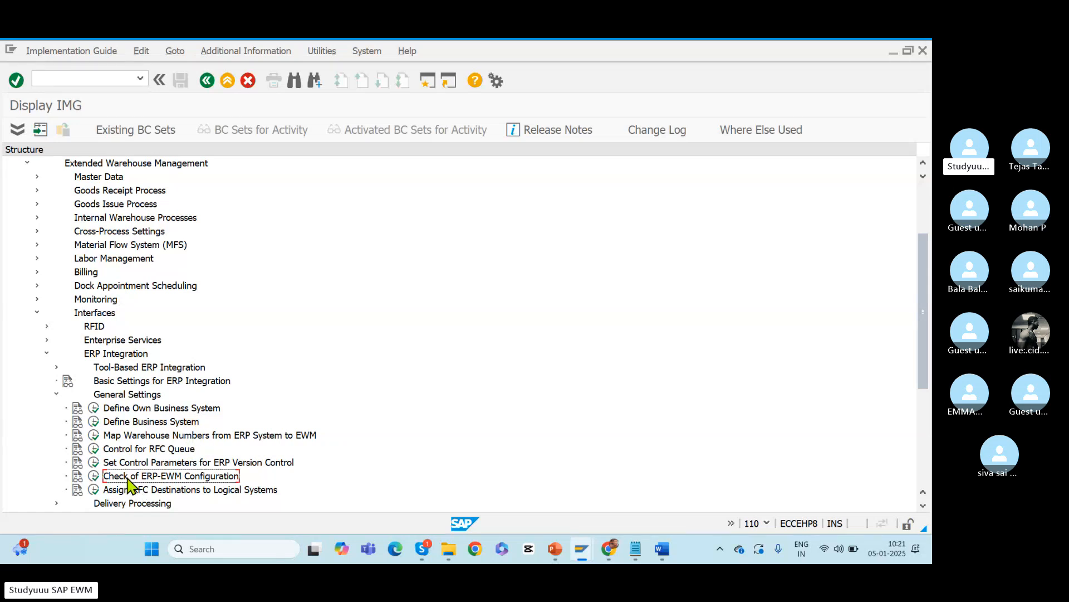
{"action": "left_click", "coordinate": [93, 478]}
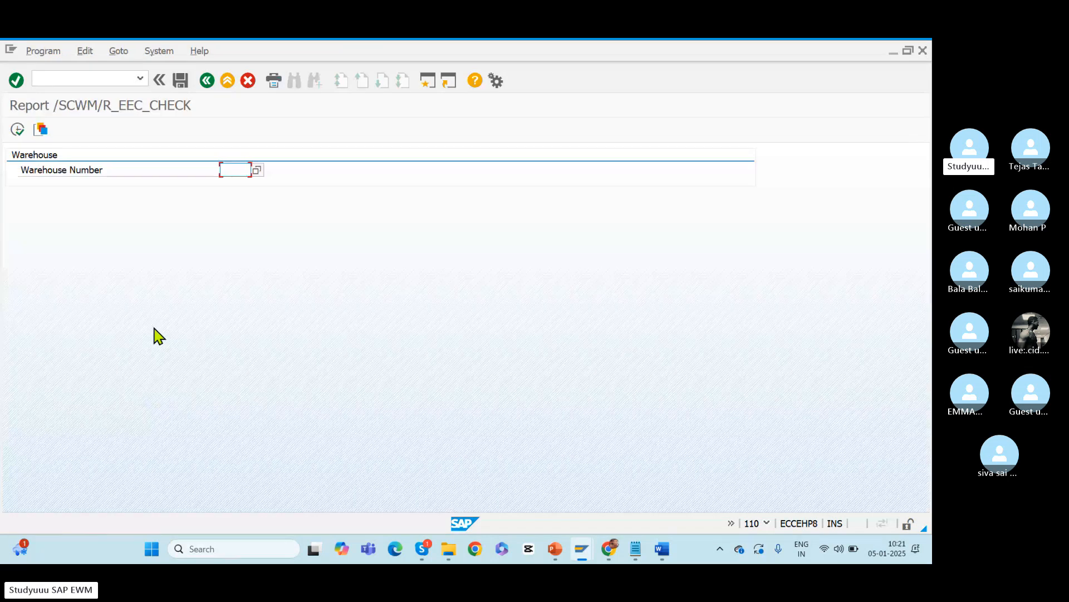
{"action": "key", "text": "Down"}
{"action": "key", "text": "Return"}
{"action": "left_click", "coordinate": [19, 133]}
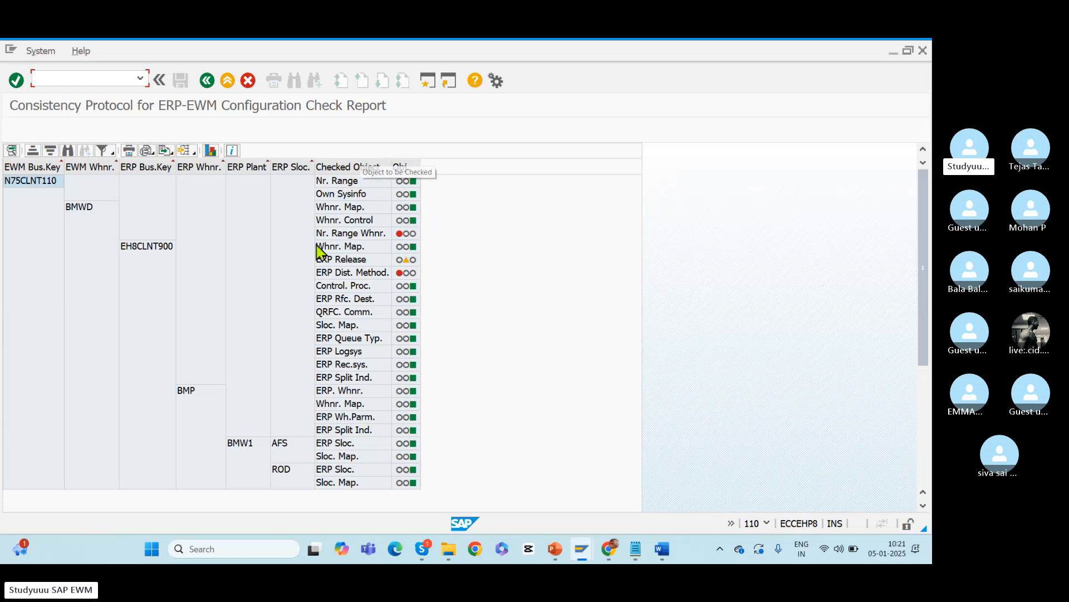
- Examine the business keys, EWM and ERP warehouse numbers, plant BMW1 and storage locations AFS and ROD in the consistency protocol
{"action": "left_click", "coordinate": [28, 190]}
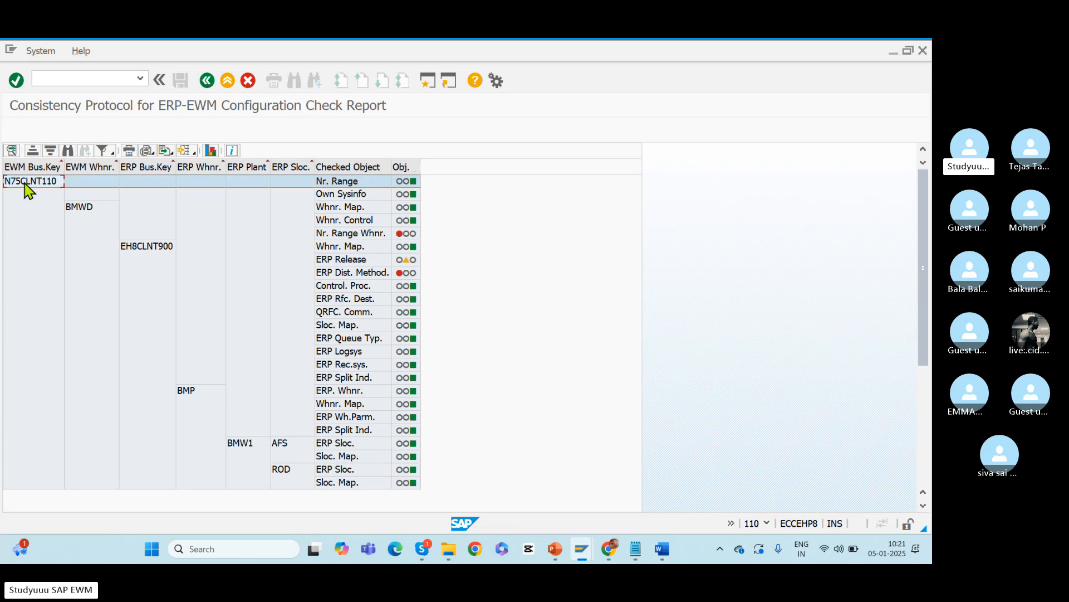
{"action": "left_click", "coordinate": [83, 215]}
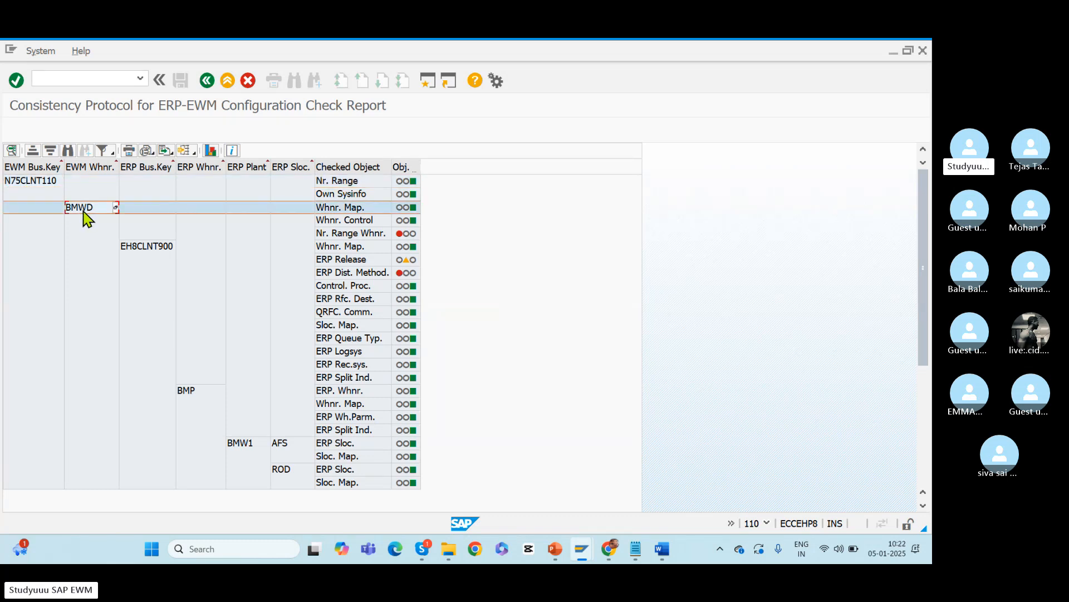
{"action": "left_click", "coordinate": [150, 248]}
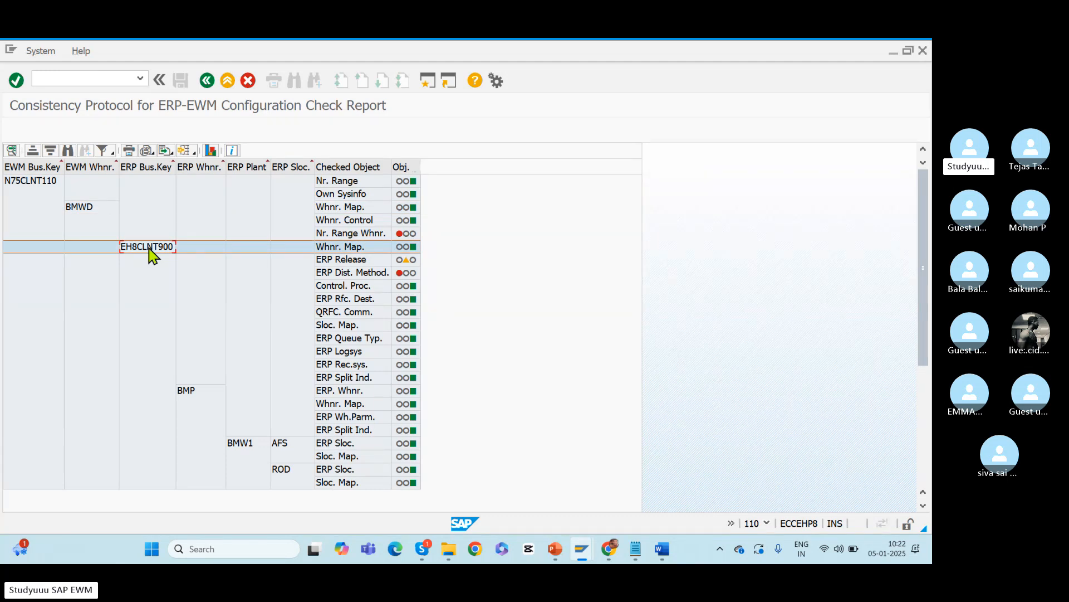
{"action": "left_click", "coordinate": [195, 397]}
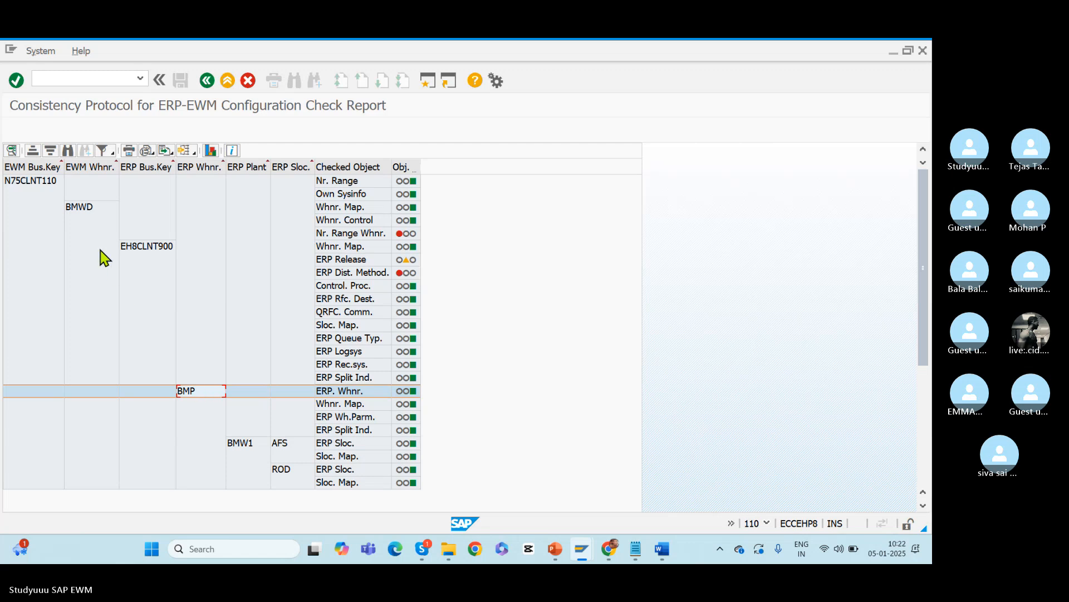
{"action": "left_click", "coordinate": [78, 208]}
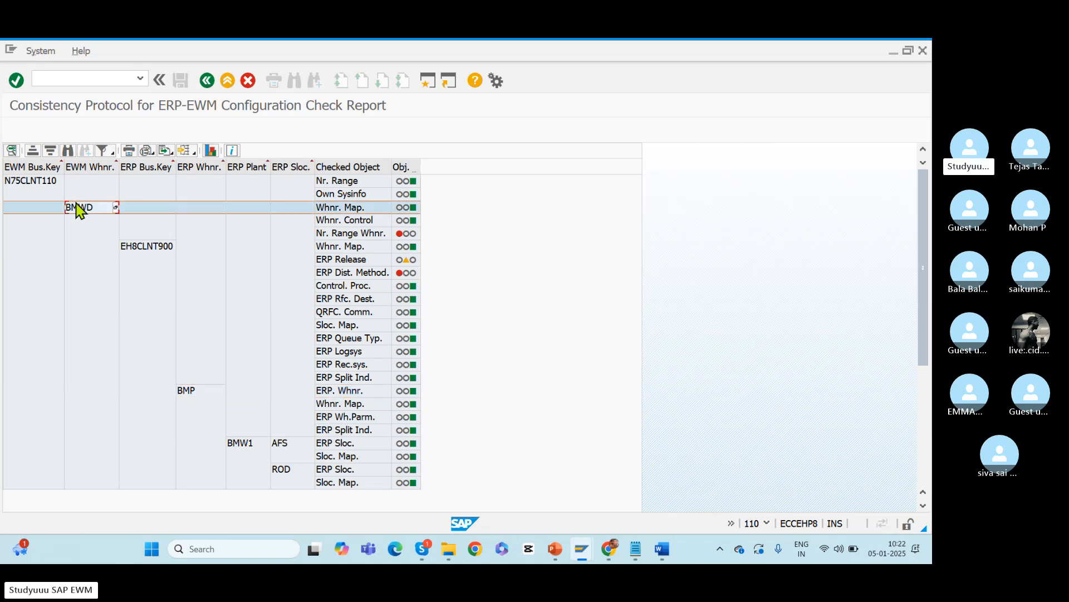
{"action": "left_click", "coordinate": [191, 393]}
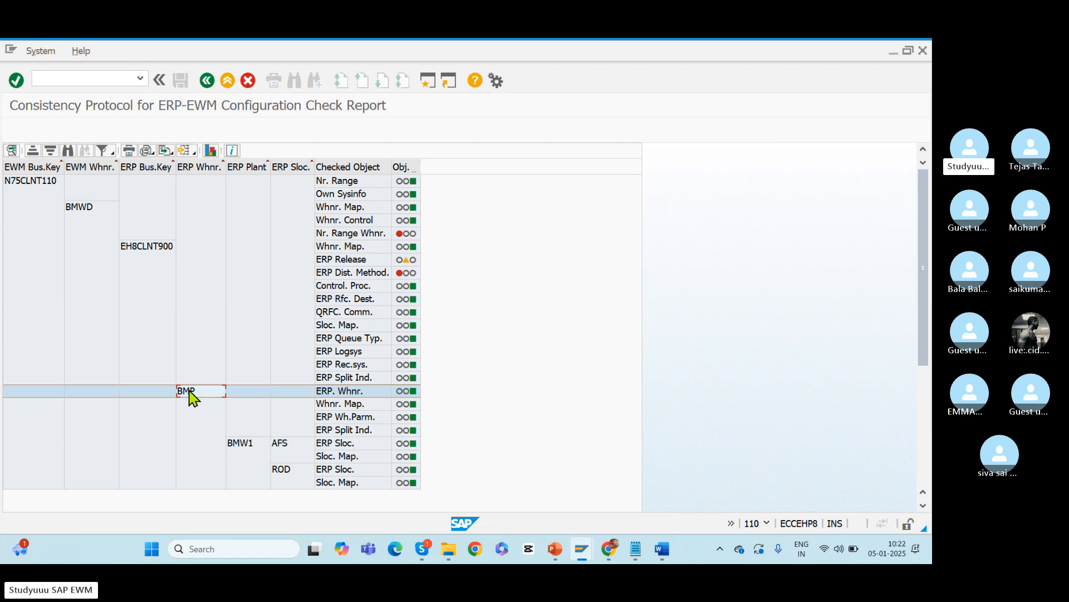
{"action": "left_click", "coordinate": [245, 449]}
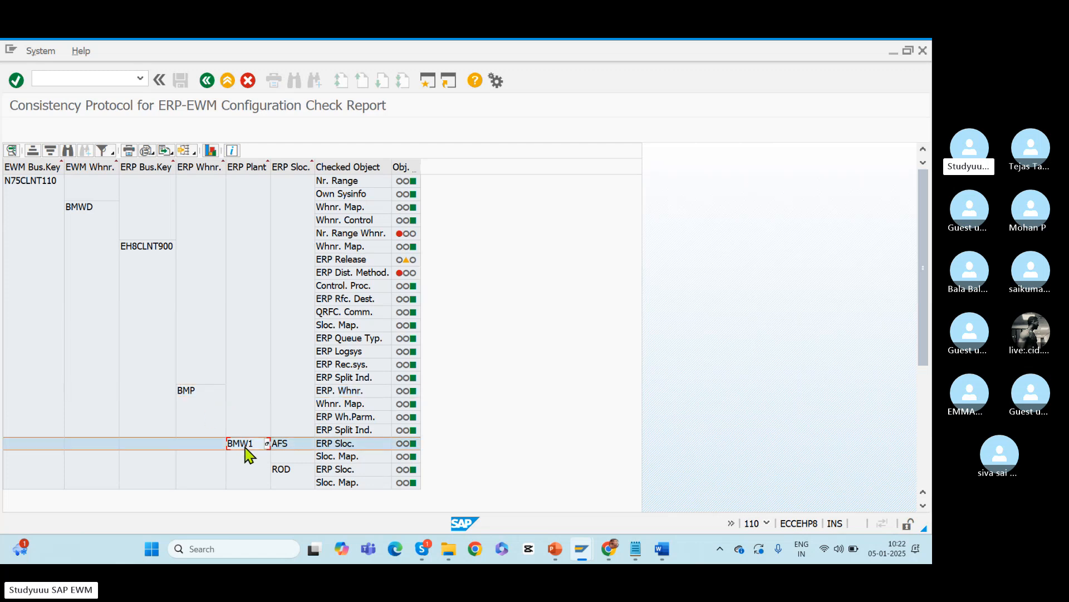
{"action": "left_click", "coordinate": [290, 450]}
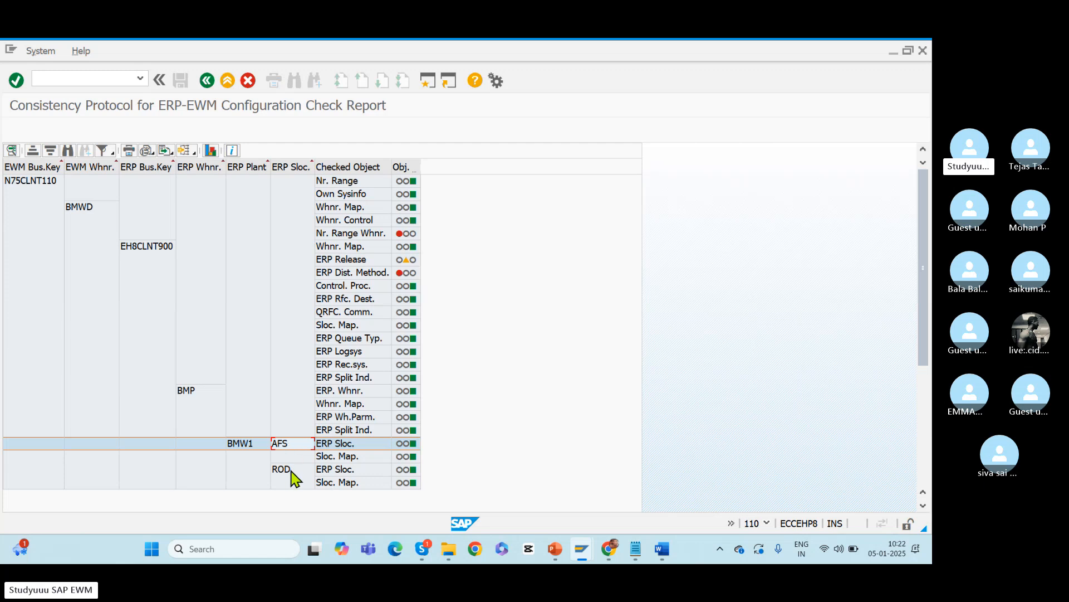
{"action": "left_click", "coordinate": [291, 473]}
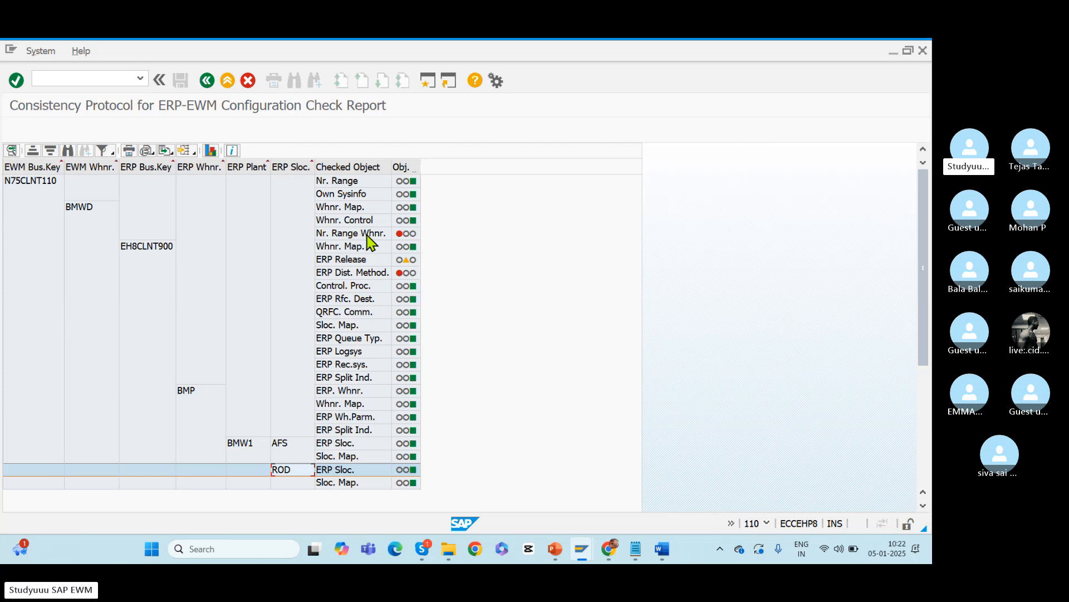
- Inspect the message log of the Nr. Range Whnr. check for warehouse BMWD and close it
{"action": "left_click", "coordinate": [405, 239]}
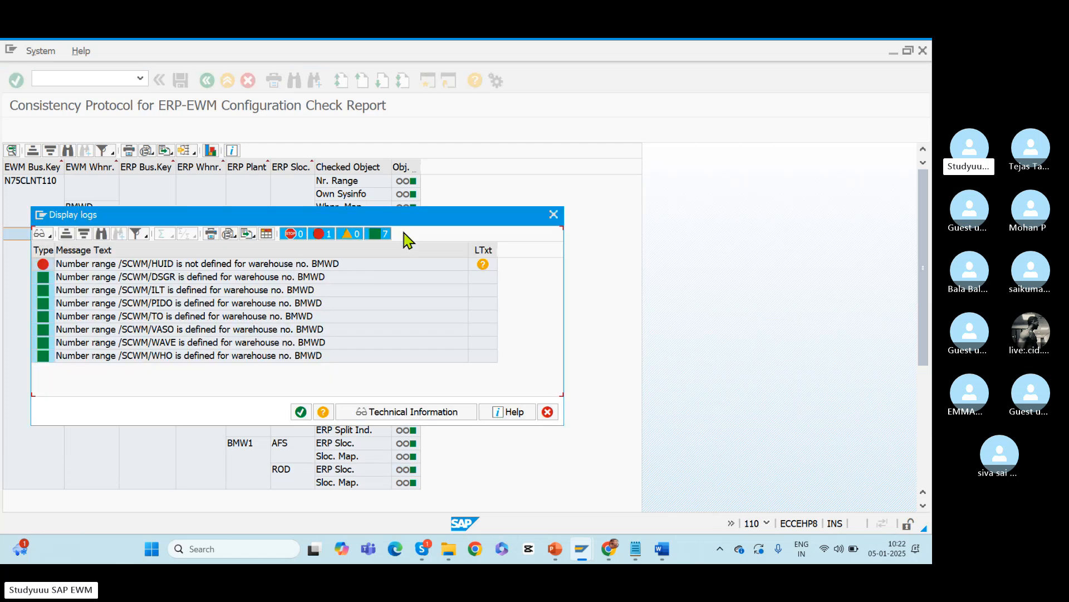
{"action": "left_click", "coordinate": [168, 266]}
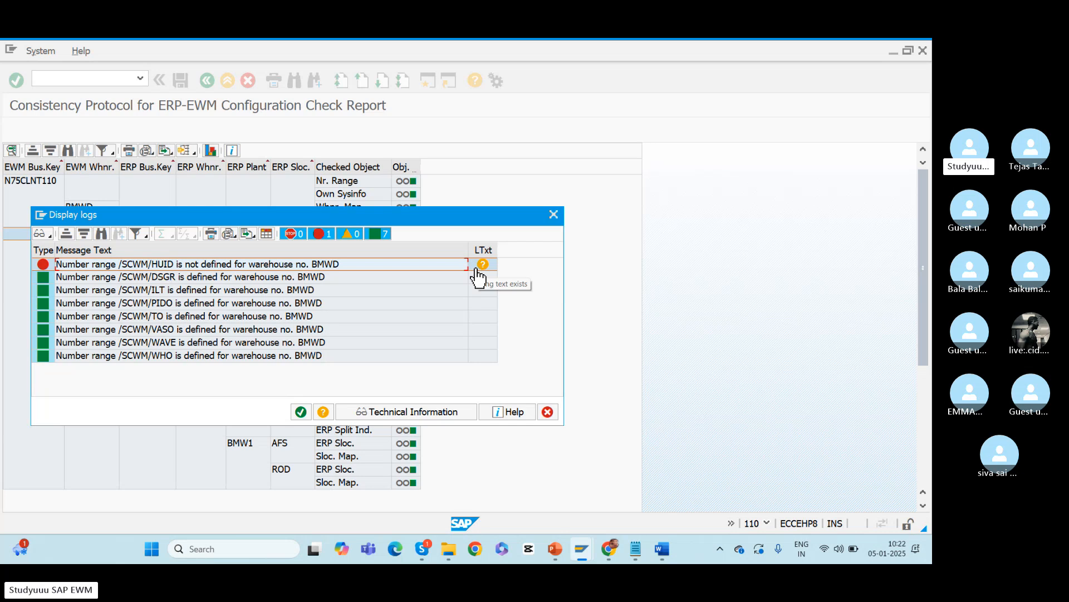
{"action": "left_click", "coordinate": [556, 213]}
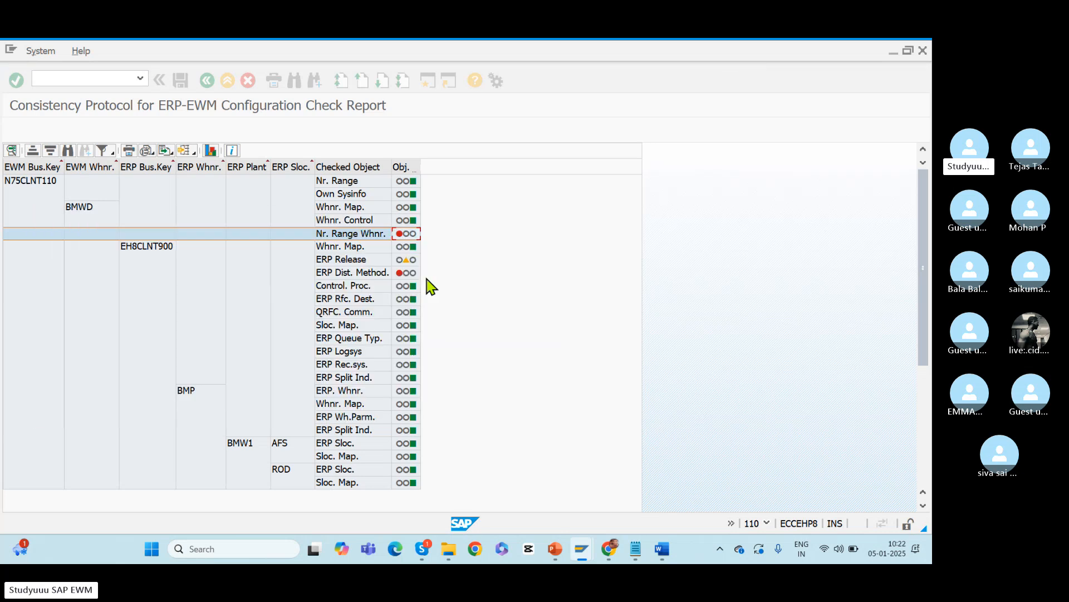
- Review the message log of the ERP Dist. Method check twice, closing it each time
{"action": "left_click", "coordinate": [346, 273]}
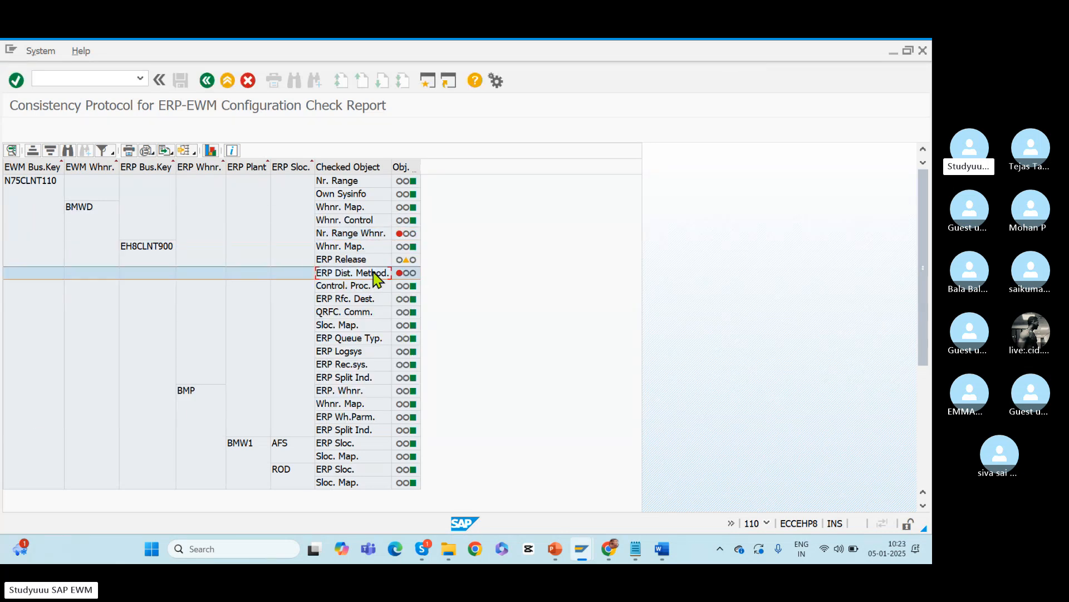
{"action": "left_click", "coordinate": [400, 273]}
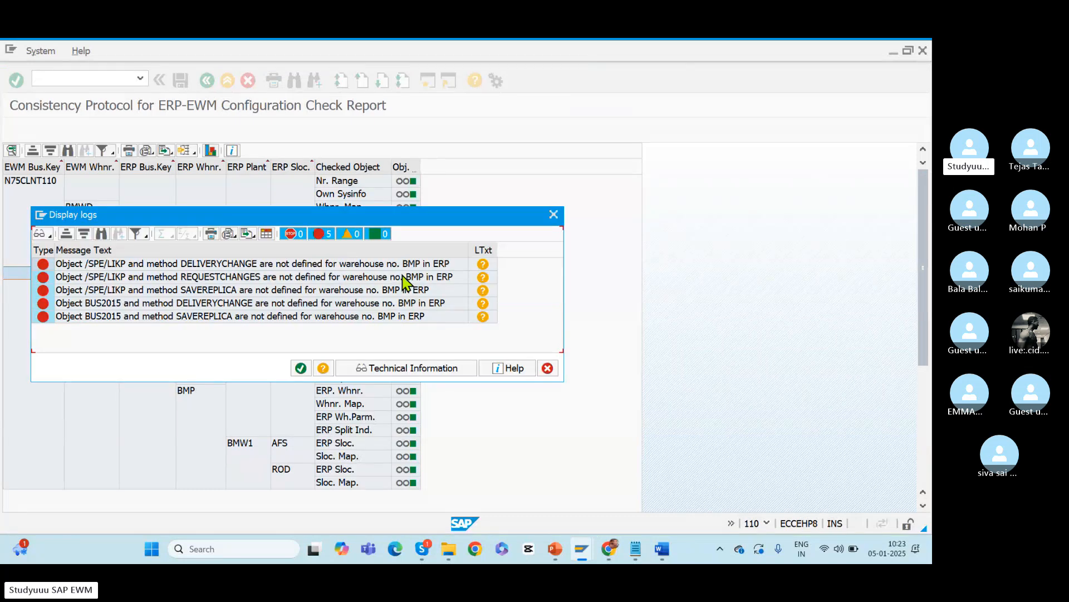
{"action": "left_click", "coordinate": [301, 368]}
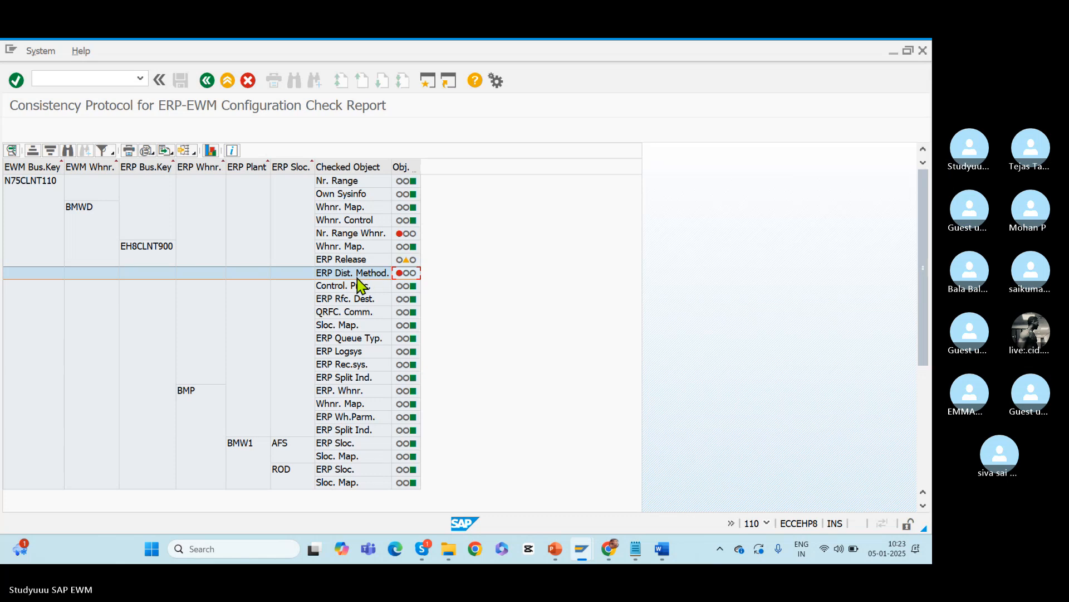
{"action": "left_click", "coordinate": [398, 273]}
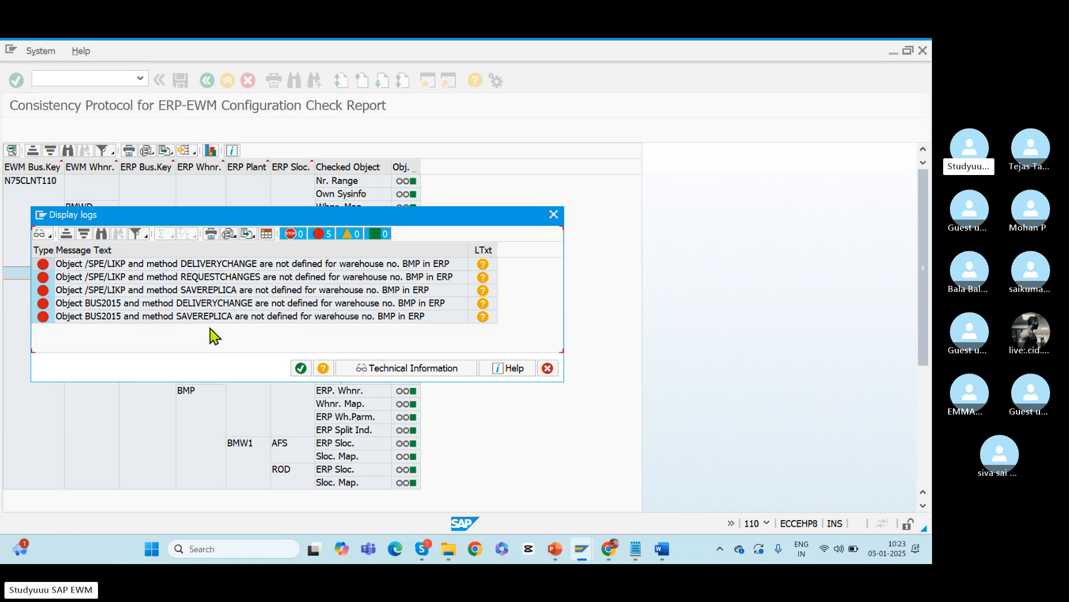
{"action": "left_click", "coordinate": [301, 368]}
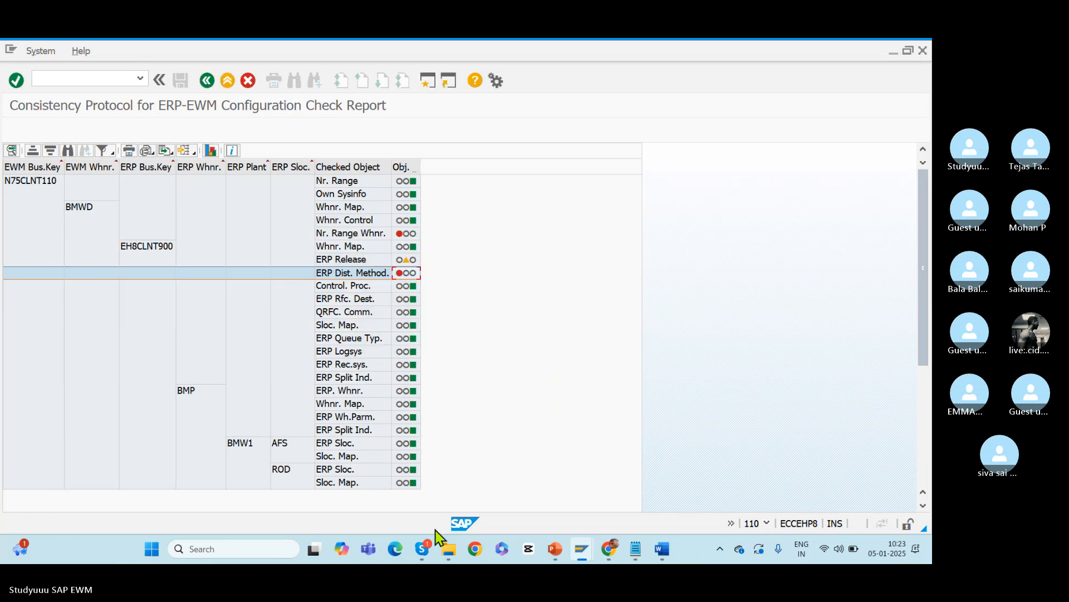
- Log on to the ECC (001) system in client 900 from SAP Logon with the account's user name and password
{"action": "mouse_move", "coordinate": [581, 549]}
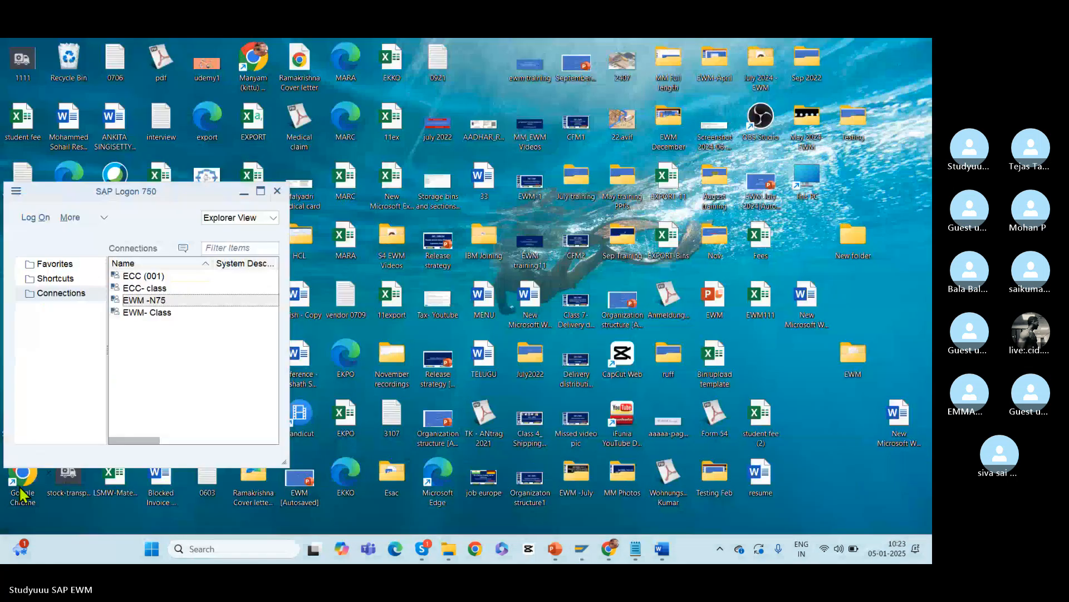
{"action": "left_click", "coordinate": [31, 499]}
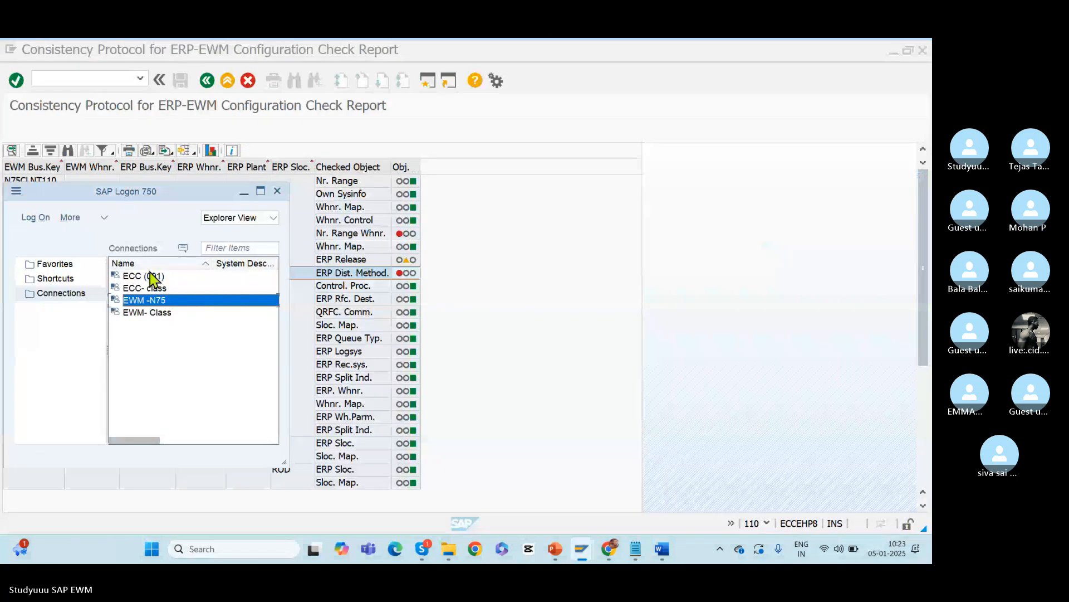
{"action": "left_click", "coordinate": [152, 276]}
{"action": "double_click", "coordinate": [152, 276]}
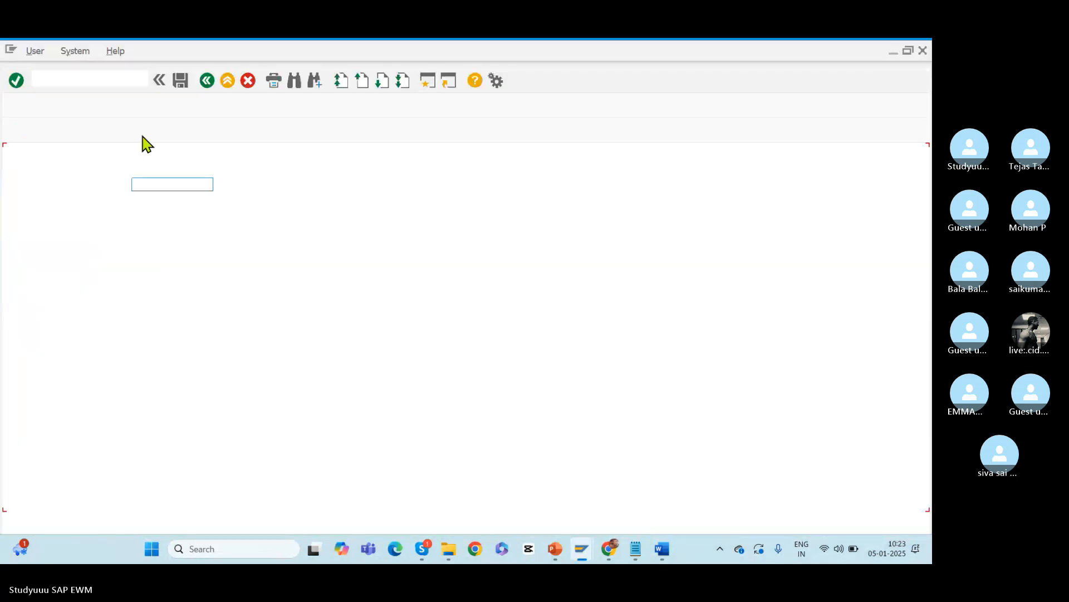
{"action": "type", "text": "s"}
{"action": "key", "text": "Down"}
{"action": "key", "text": "Return"}
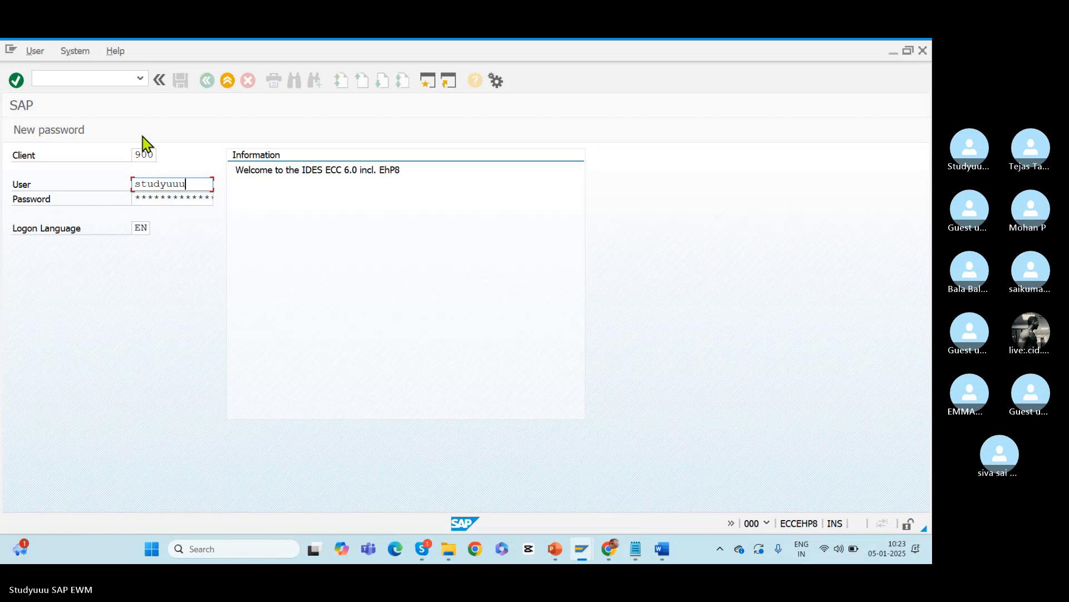
{"action": "key", "text": "Tab"}
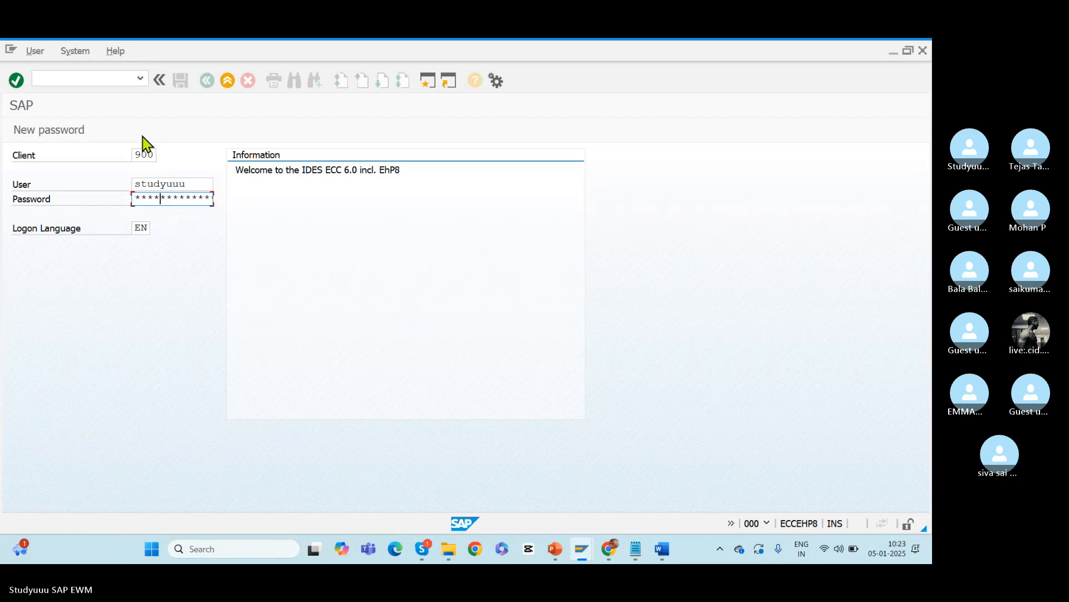
{"action": "key", "text": "Return"}
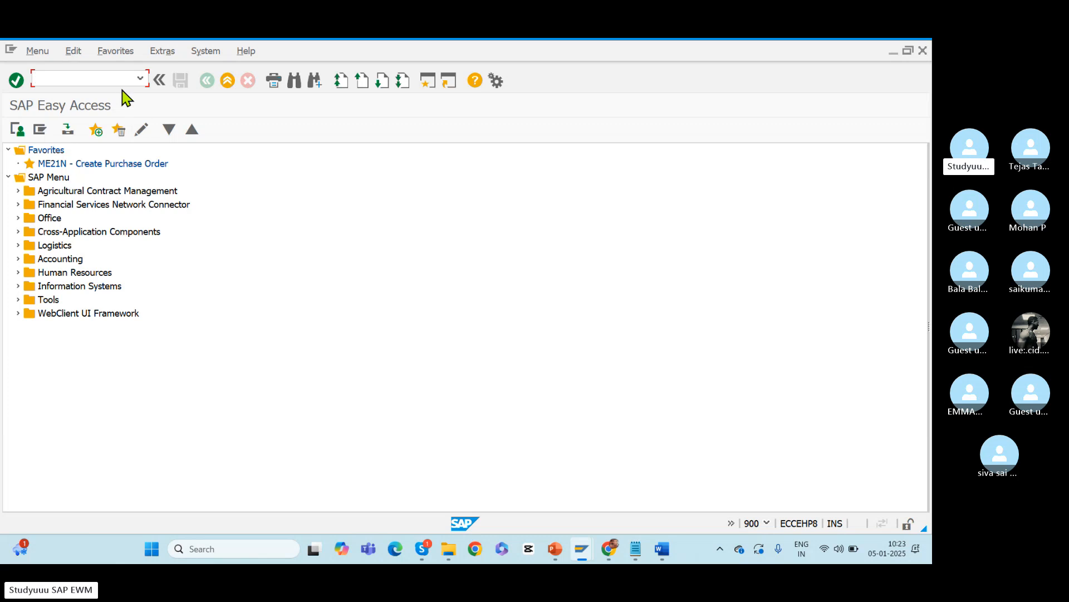
- Open transaction /SPE/OL19 in ECC and enter BMP as the warehouse number for the distribution model
{"action": "type", "text": "/n/spe/ol19"}
{"action": "left_click", "coordinate": [17, 81]}
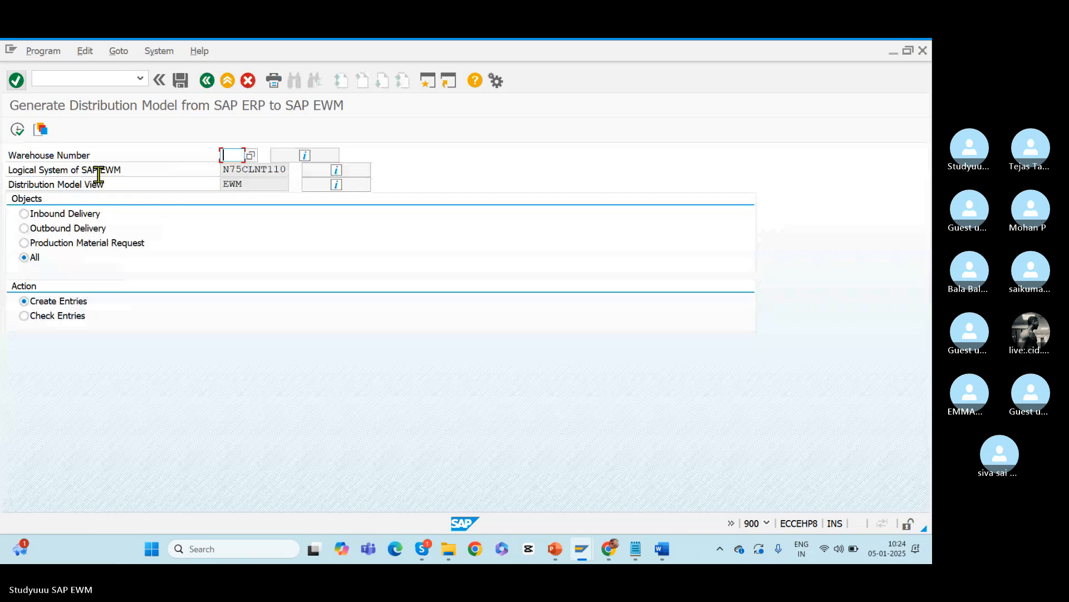
{"action": "left_click_drag", "start_coordinate": [260, 184], "coordinate": [197, 184]}
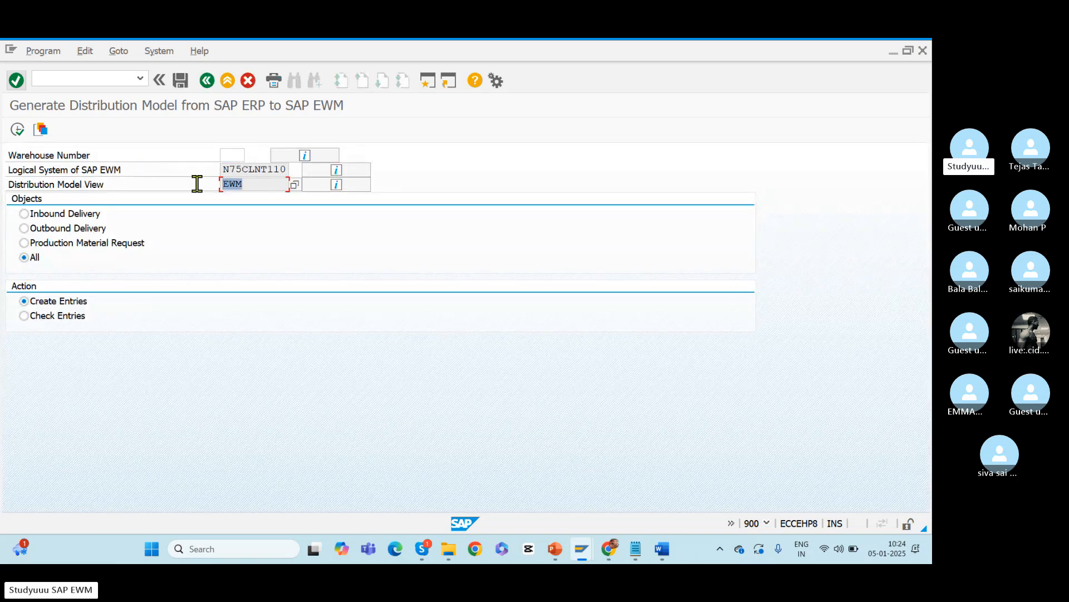
{"action": "left_click", "coordinate": [231, 153]}
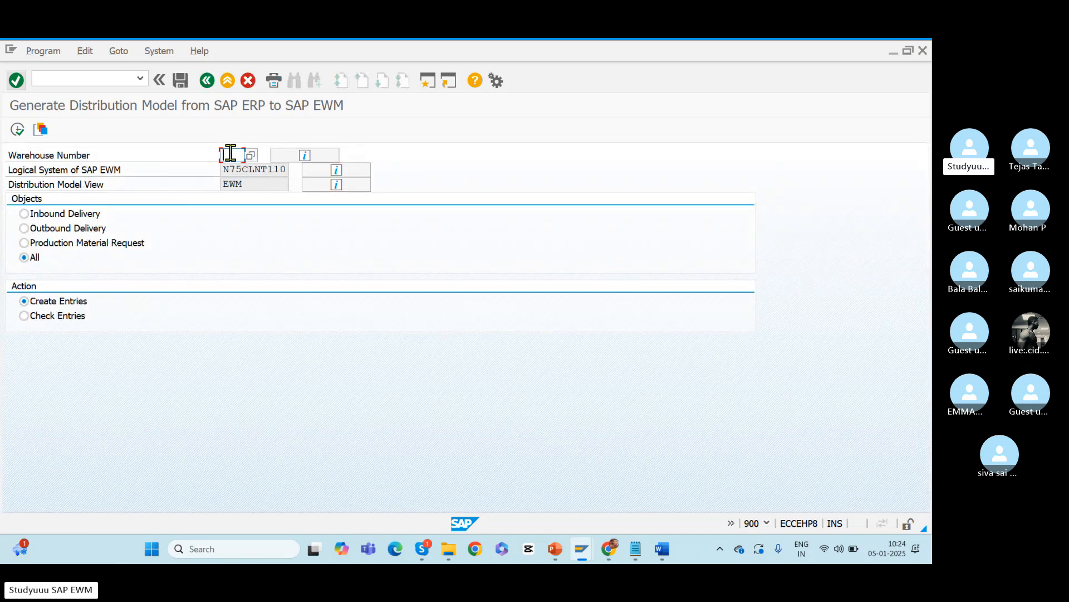
{"action": "key", "text": "alt+Tab"}
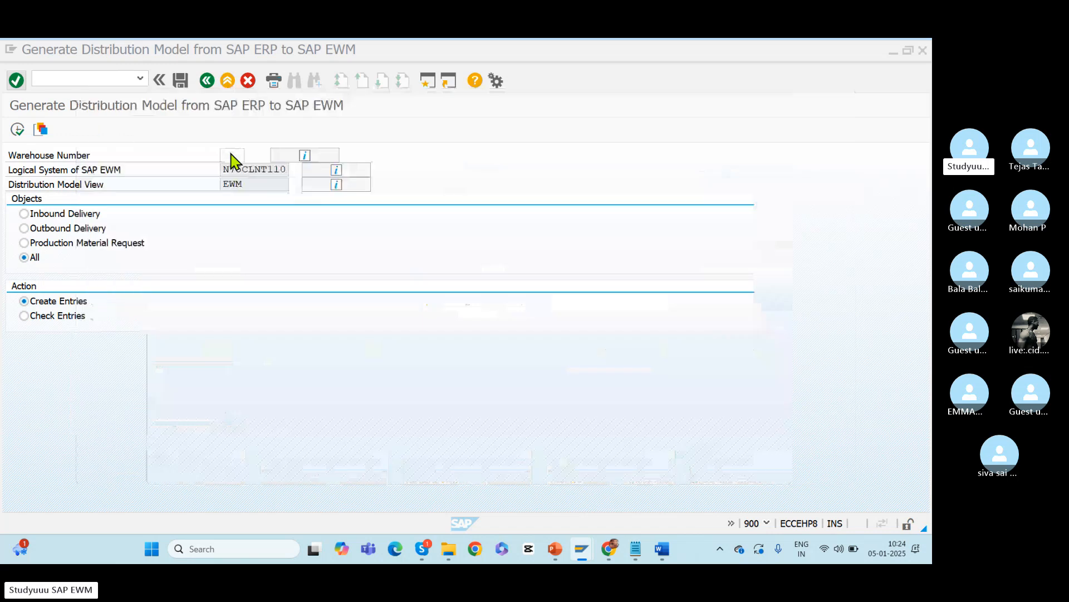
{"action": "left_click", "coordinate": [186, 392]}
{"action": "key", "text": "alt+Tab"}
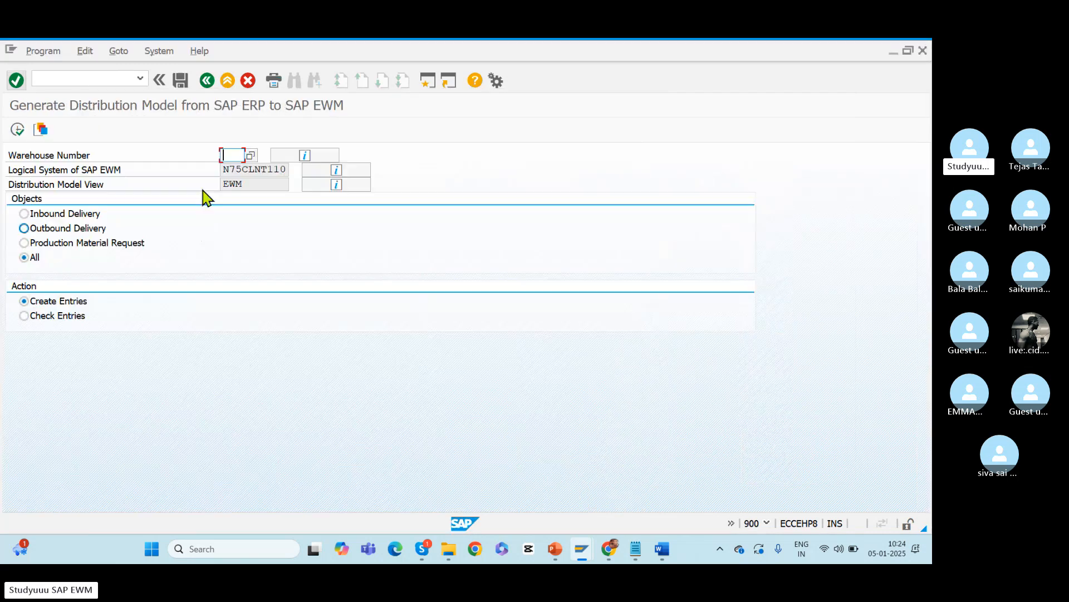
{"action": "type", "text": "BM"}
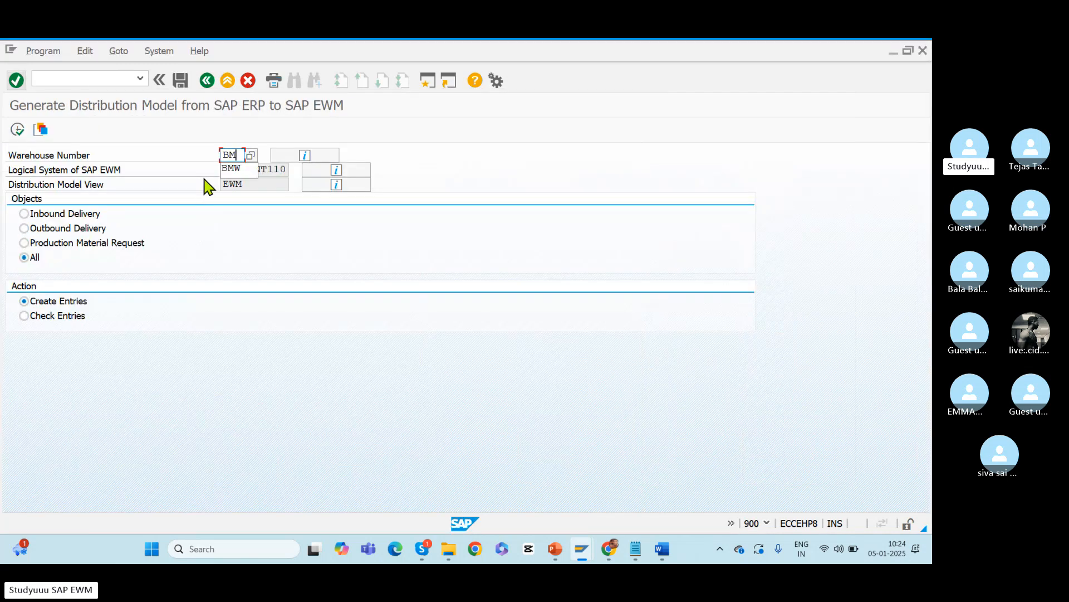
{"action": "type", "text": "P"}
{"action": "key", "text": "Return"}
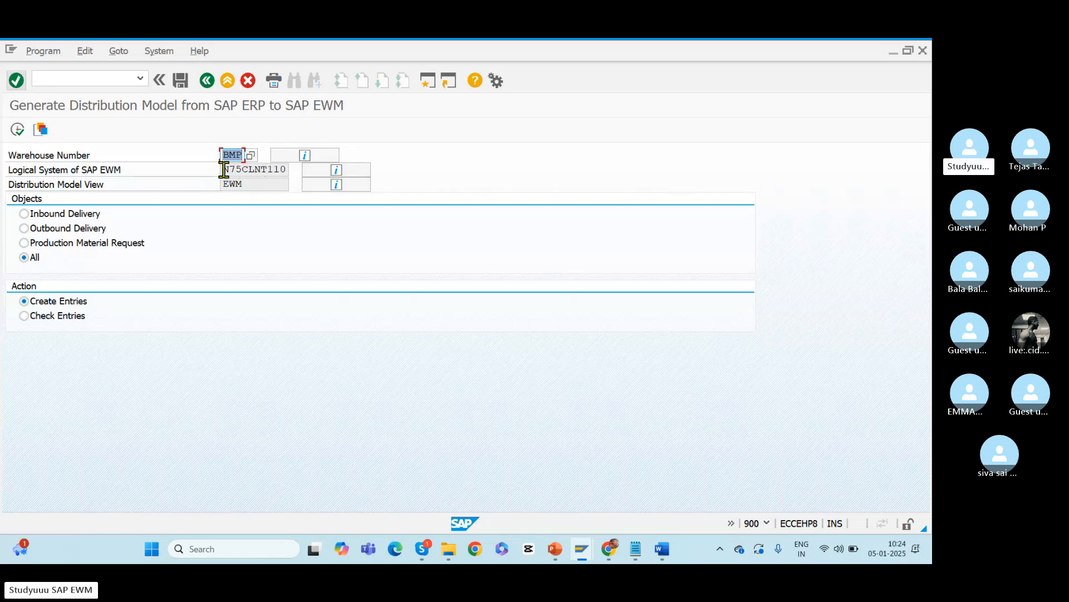
- Create the distribution model entries for all objects of warehouse BMP, using logical system N75CLNT110 and model view EWM, and close the protocol
{"action": "left_click_drag", "start_coordinate": [223, 169], "coordinate": [296, 174]}
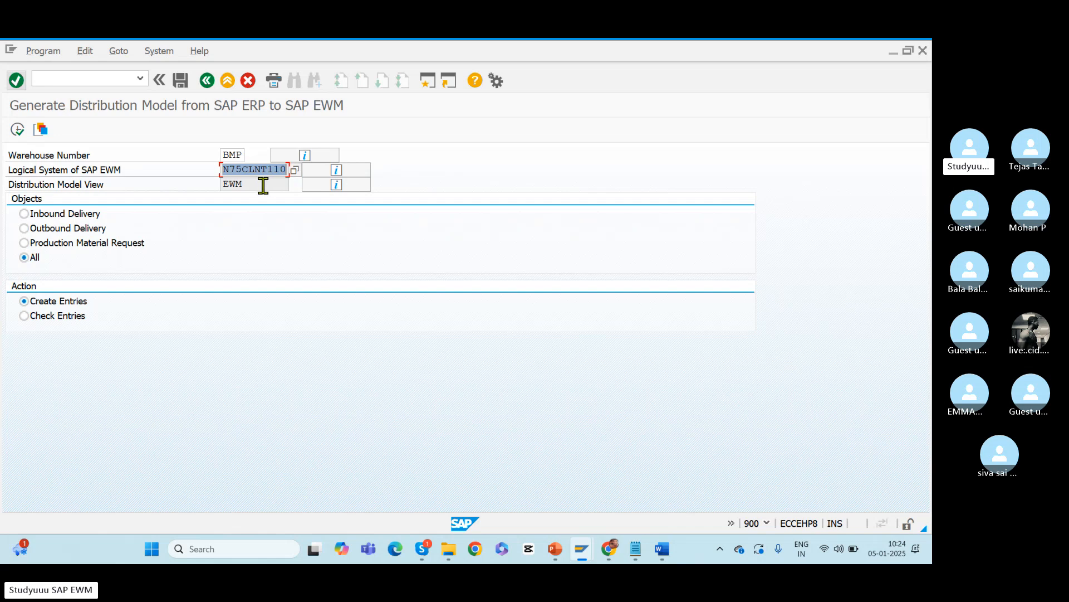
{"action": "left_click_drag", "start_coordinate": [248, 183], "coordinate": [177, 184]}
{"action": "left_click", "coordinate": [18, 132]}
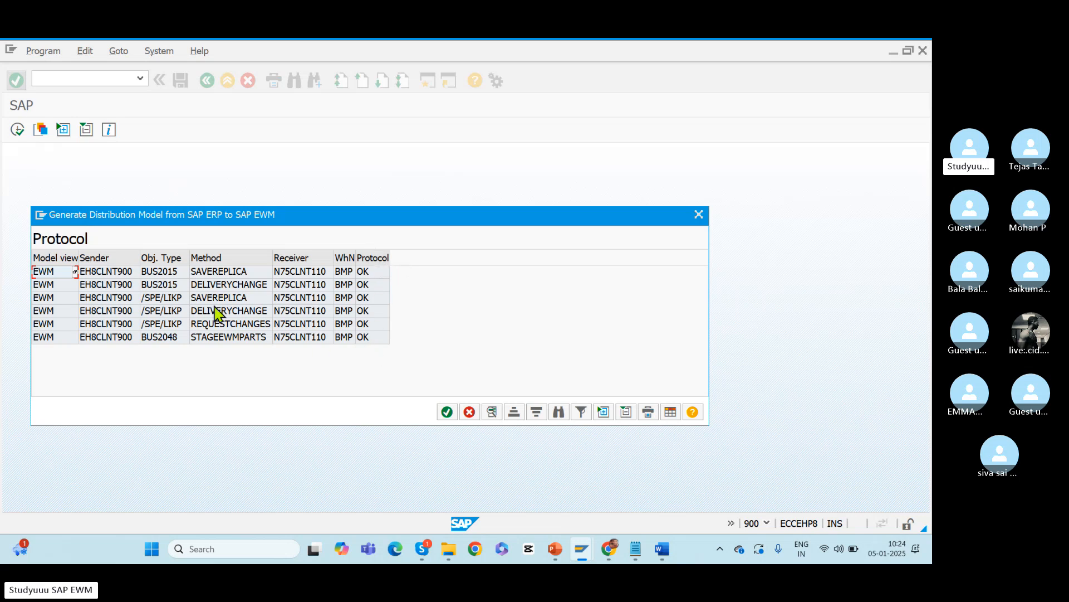
{"action": "left_click", "coordinate": [447, 412]}
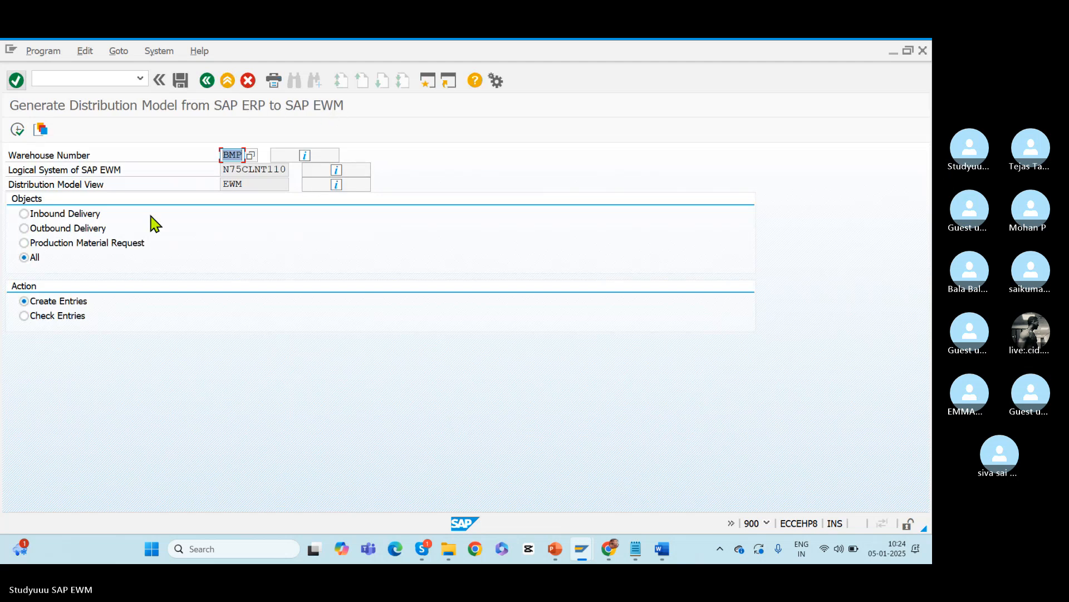
- Run the generator with Check Entries for warehouse BMP, read the result message and close it
{"action": "left_click", "coordinate": [34, 316]}
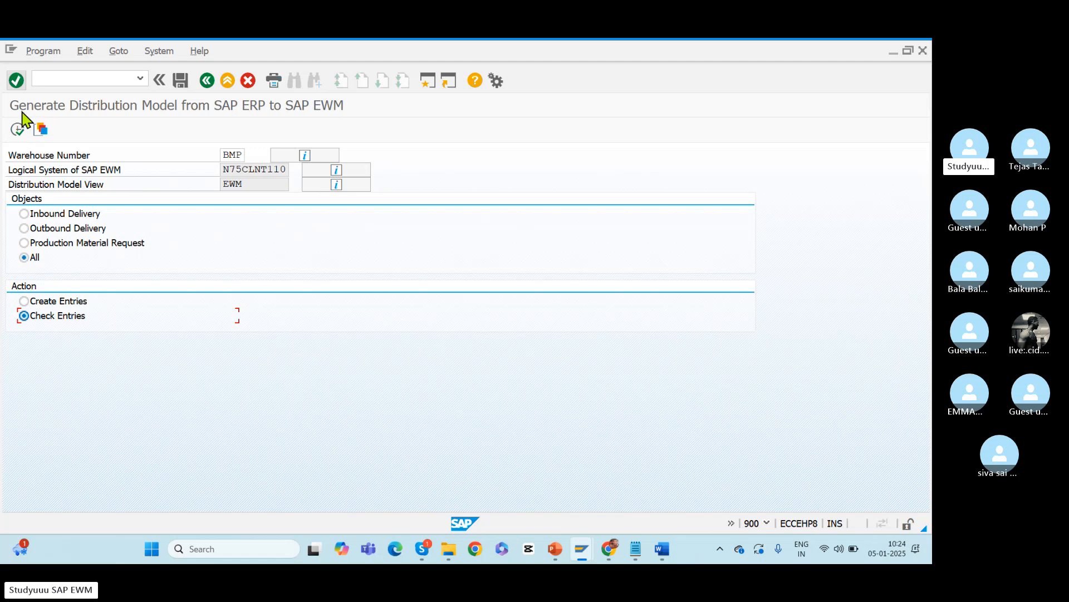
{"action": "left_click", "coordinate": [18, 130]}
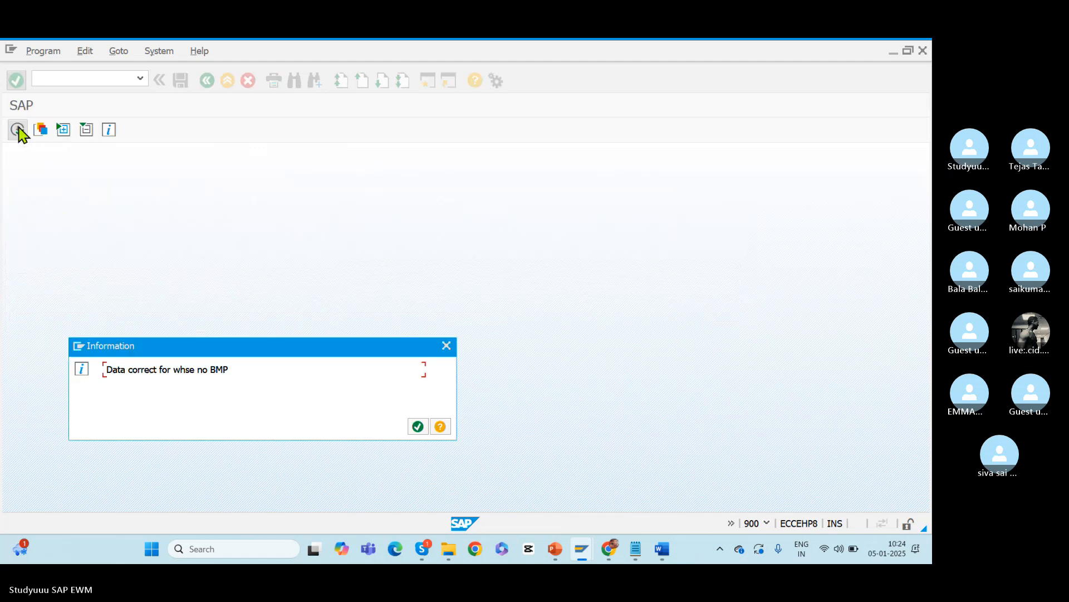
{"action": "left_click_drag", "start_coordinate": [132, 370], "coordinate": [258, 372]}
{"action": "left_click", "coordinate": [418, 426]}
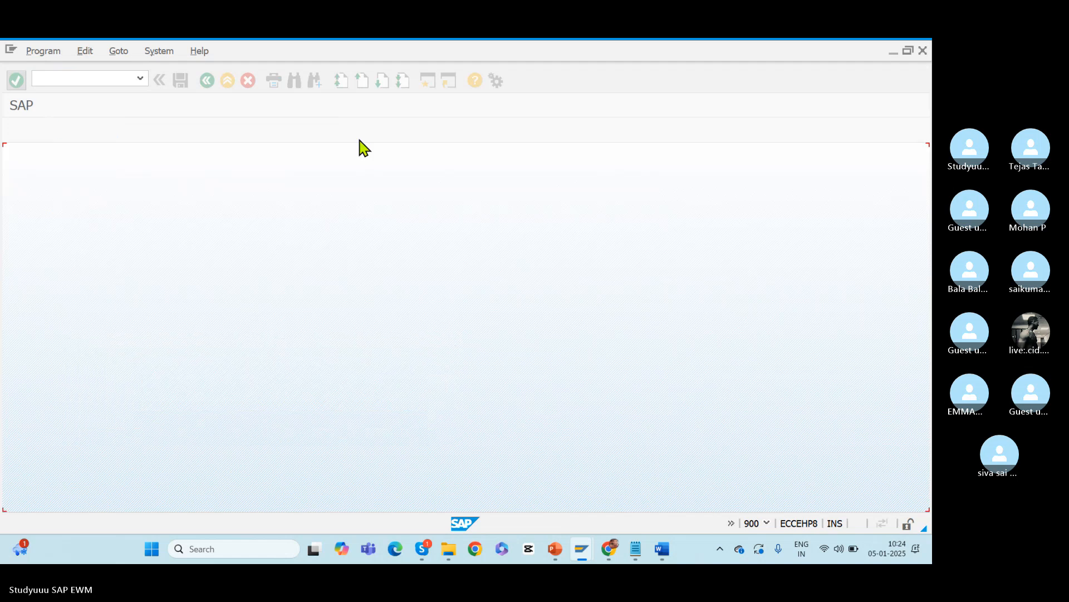
- Return to the ERP-EWM consistency protocol, rerun the configuration check and review the ERP Dist. Method check
{"action": "key", "text": "alt+Tab"}
{"action": "left_click", "coordinate": [357, 133]}
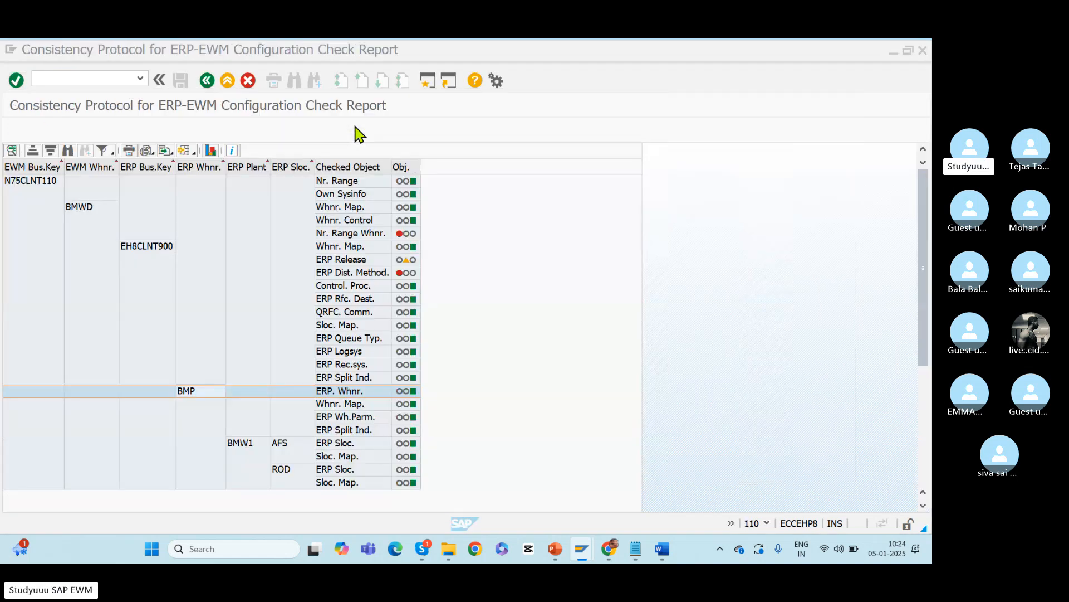
{"action": "left_click", "coordinate": [208, 83]}
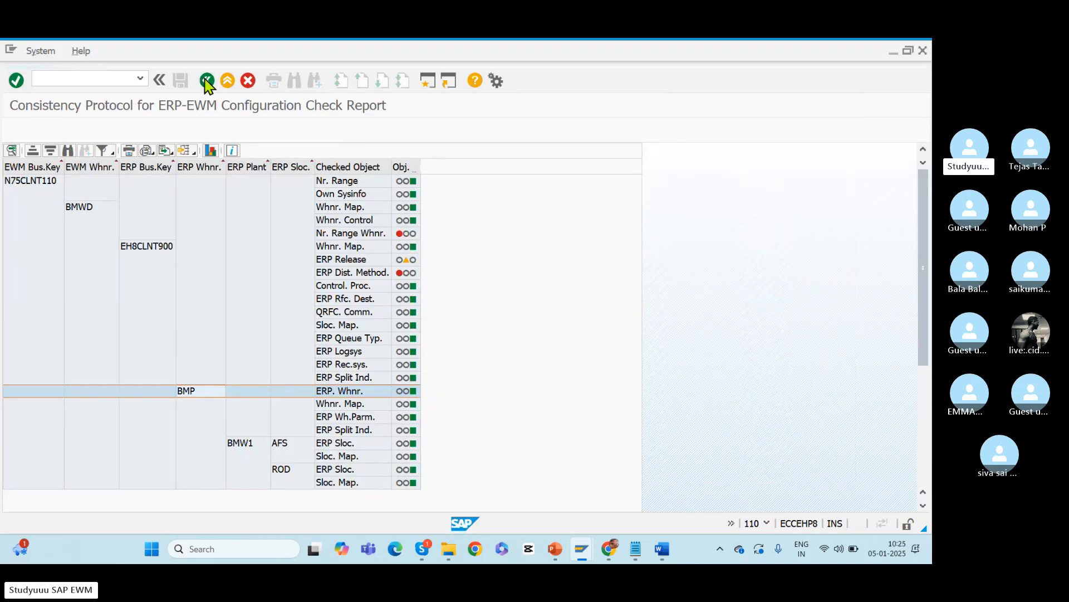
{"action": "left_click", "coordinate": [18, 129]}
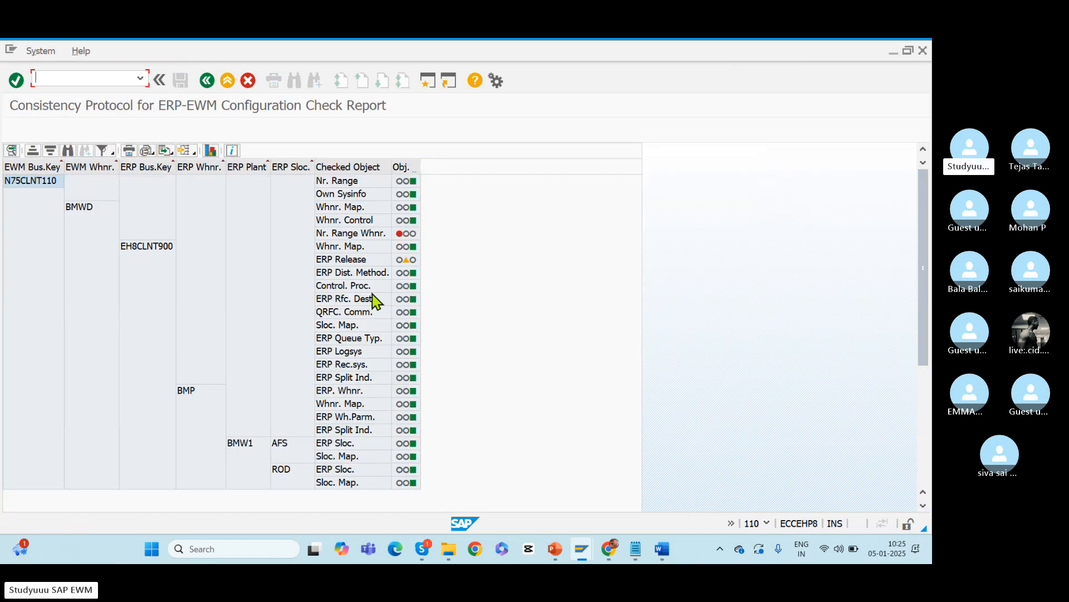
{"action": "left_click", "coordinate": [357, 273]}
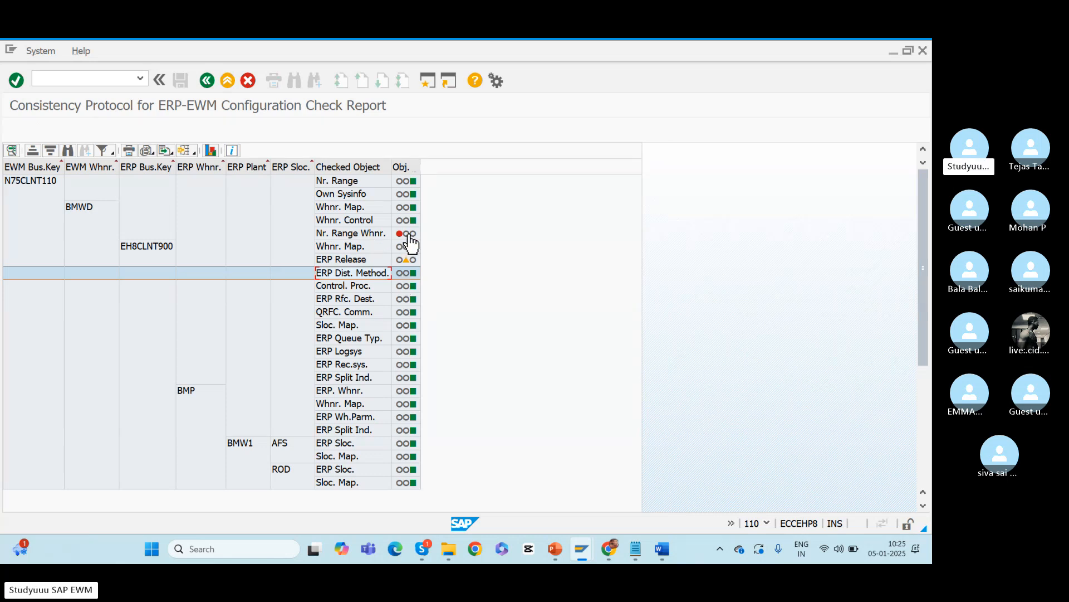
{"action": "left_click", "coordinate": [55, 76]}
{"action": "type", "text": "/o"}
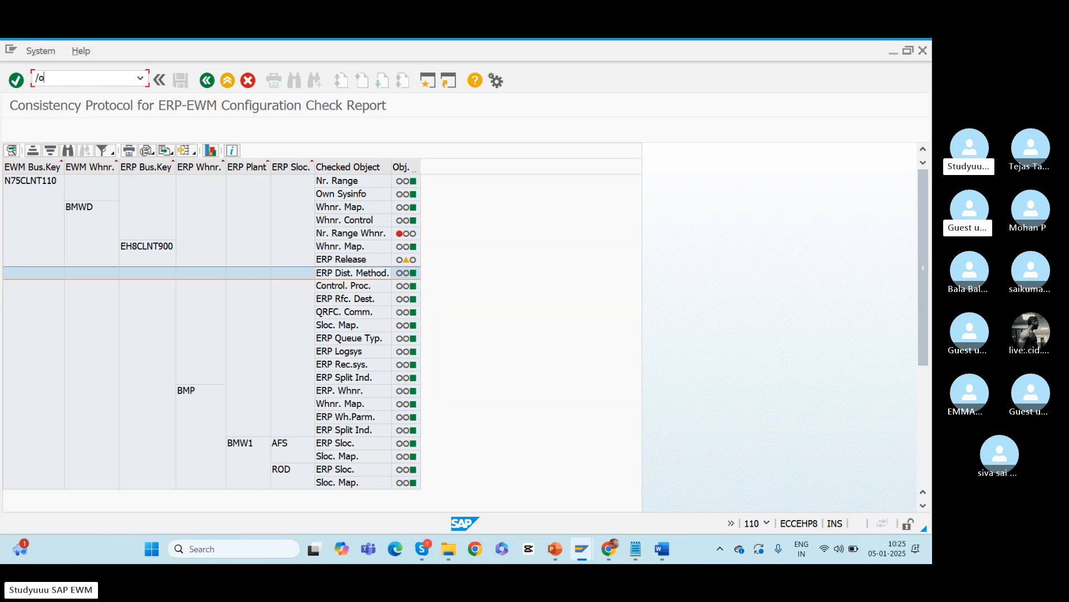
{"action": "type", "text": "snro"}
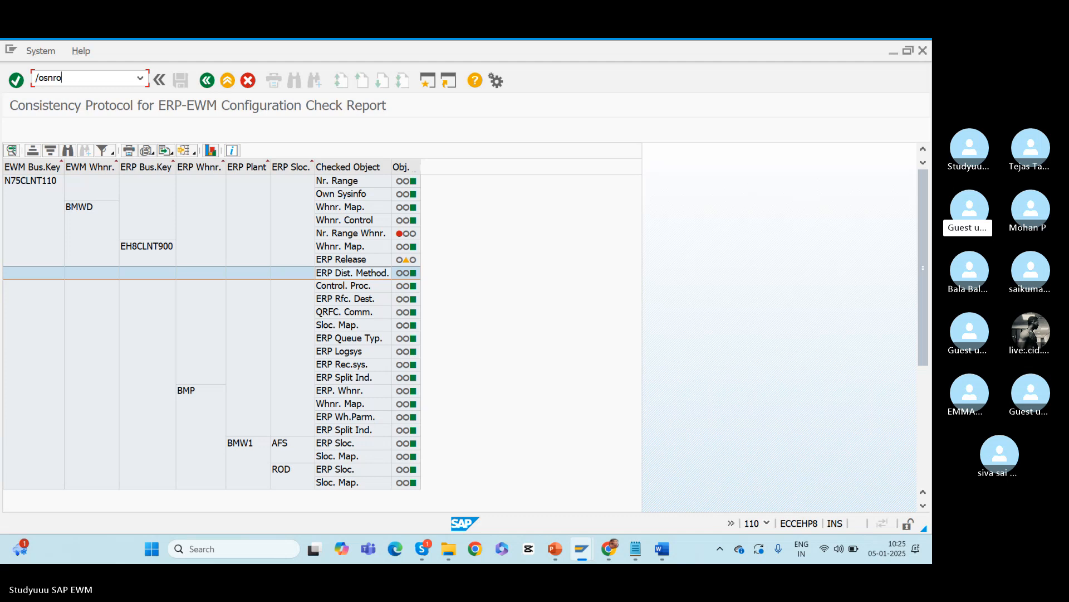
{"action": "key", "text": "BackSpace"}
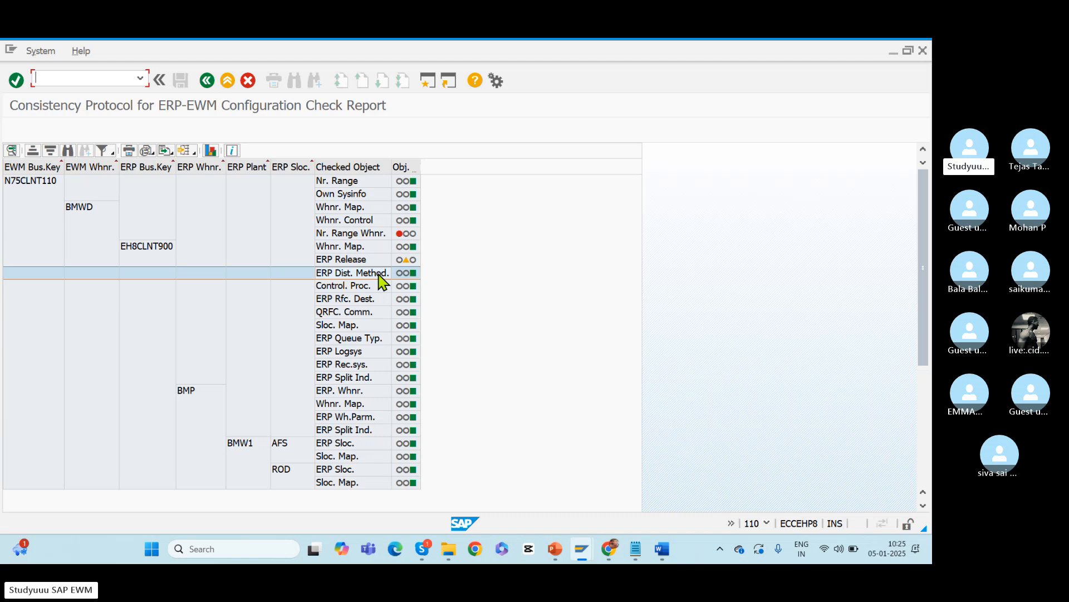
- Review the ECC (001) and EWM -N75 connections in SAP Logon and close its window
{"action": "key", "text": "alt+Tab"}
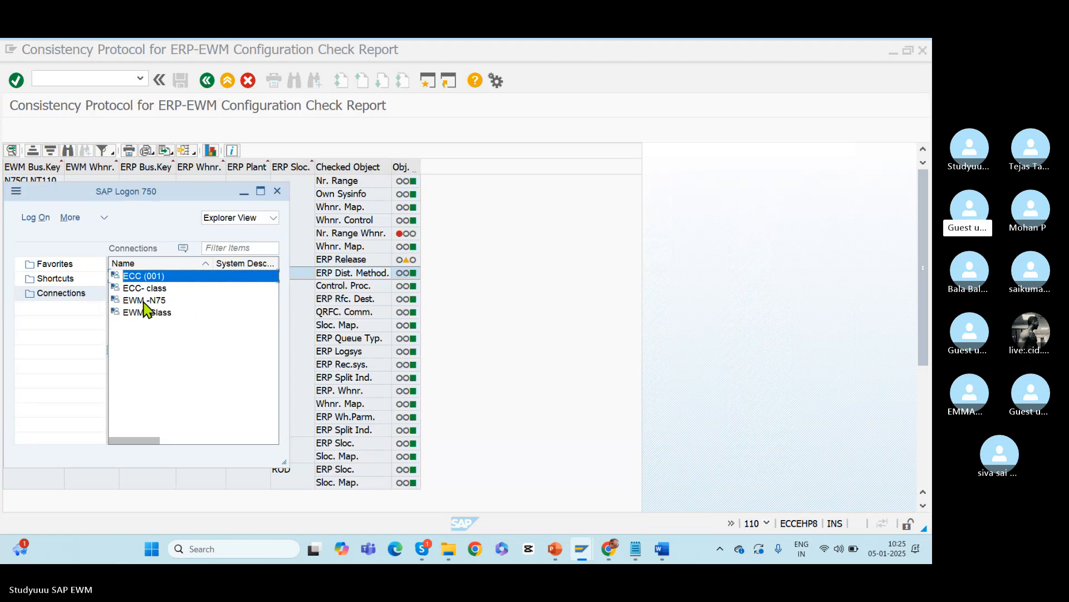
{"action": "left_click", "coordinate": [143, 301]}
{"action": "left_click", "coordinate": [143, 276]}
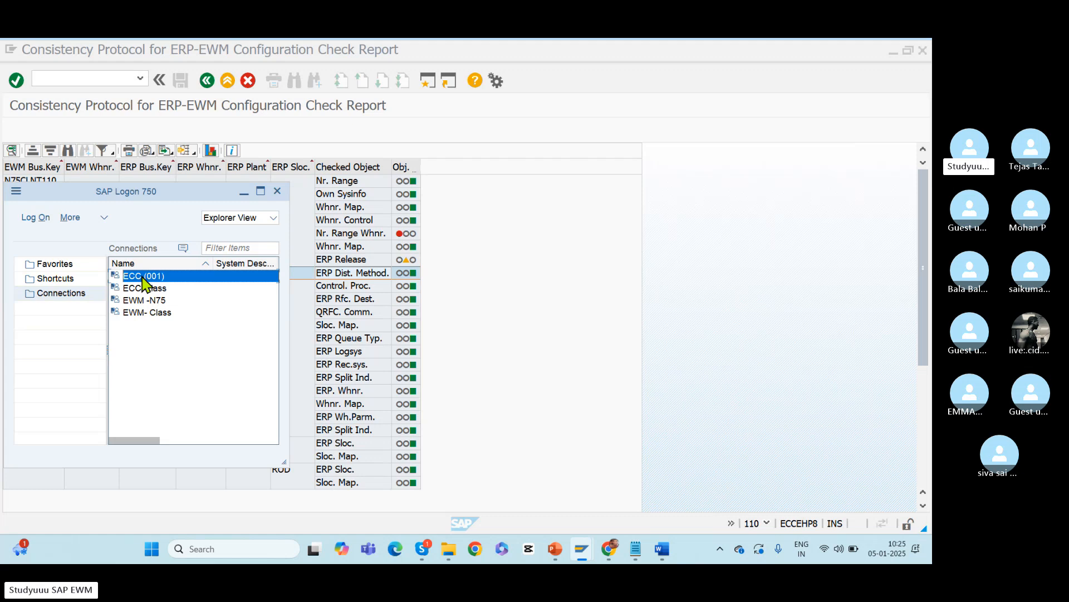
{"action": "left_click", "coordinate": [143, 301]}
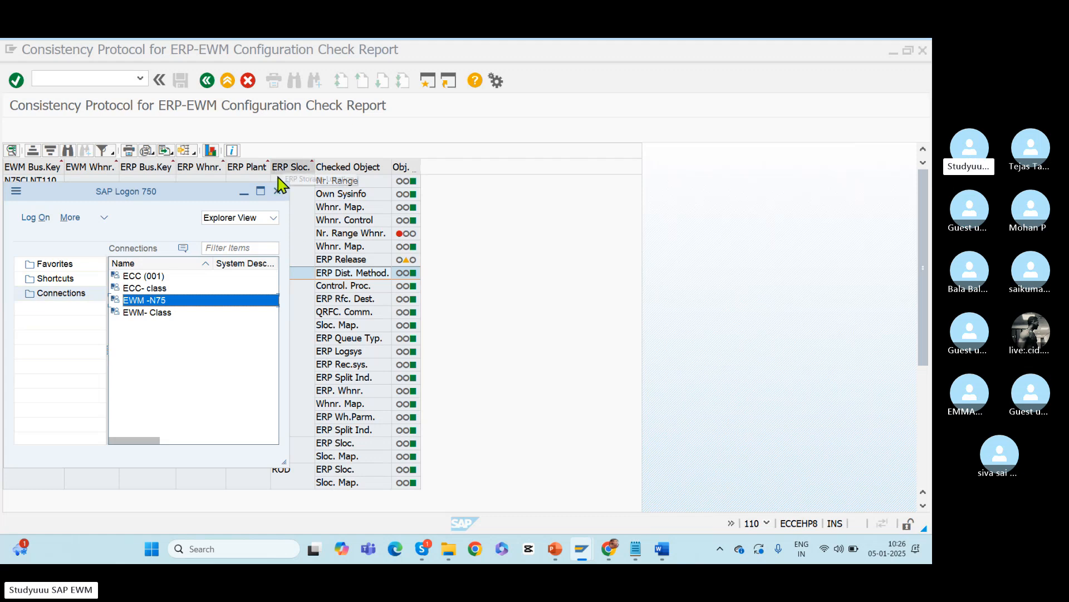
{"action": "left_click", "coordinate": [277, 191]}
- Switch to the ECC distribution model generator, run Create Entries again for warehouse BMP and acknowledge the message
{"action": "key", "text": "alt+Tab"}
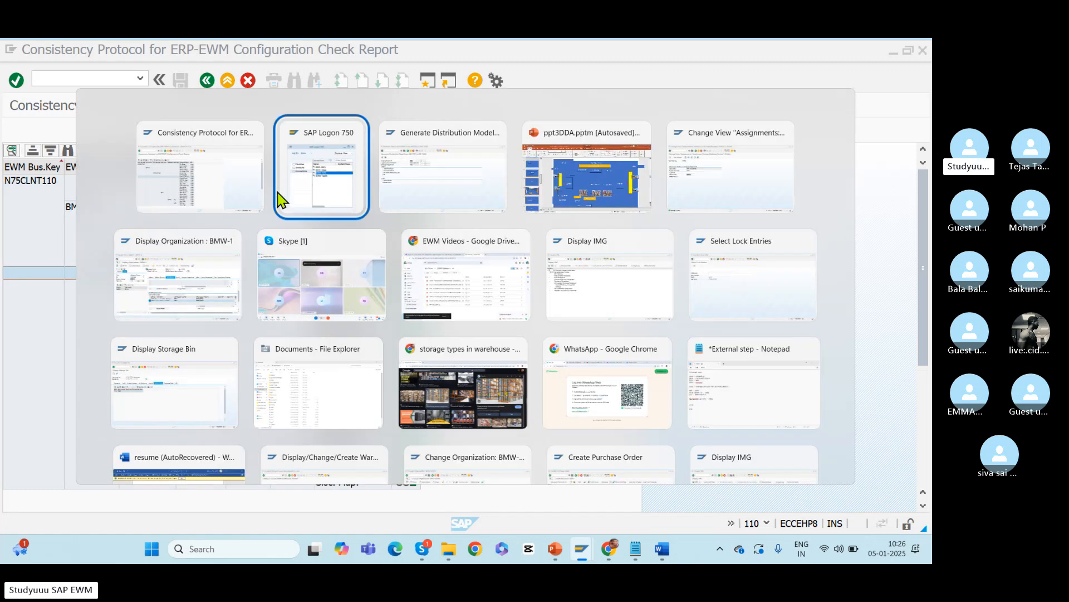
{"action": "key", "text": "alt+Tab"}
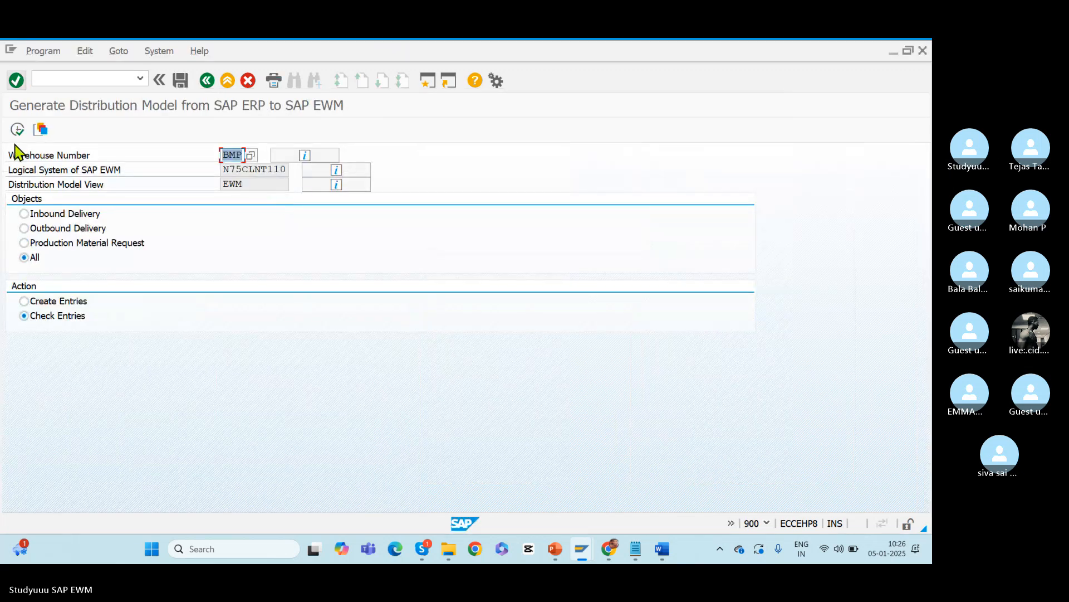
{"action": "left_click", "coordinate": [25, 300]}
{"action": "left_click", "coordinate": [18, 130]}
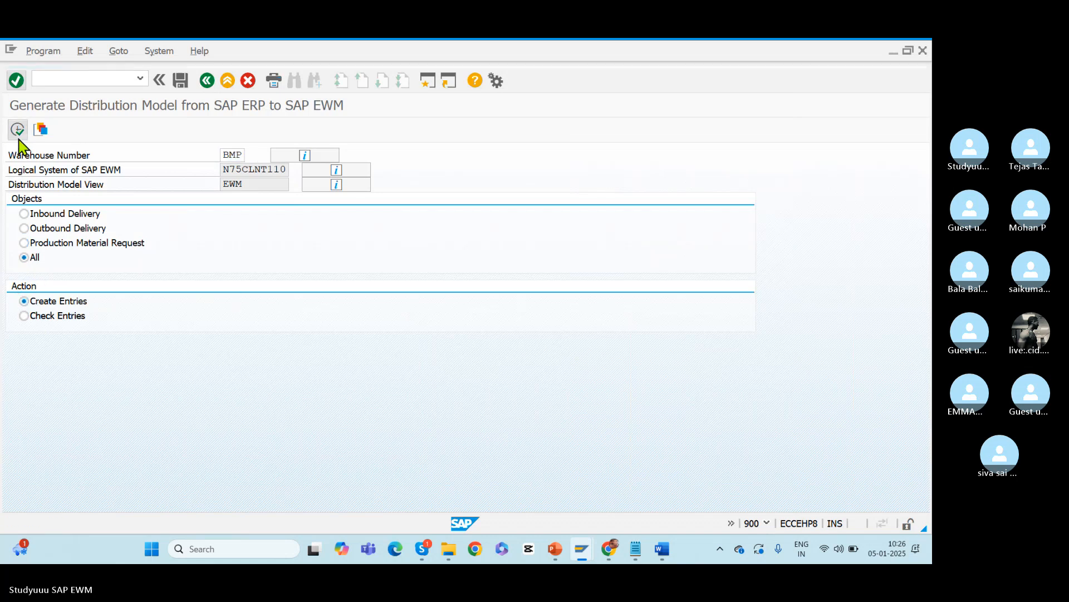
{"action": "left_click", "coordinate": [419, 427]}
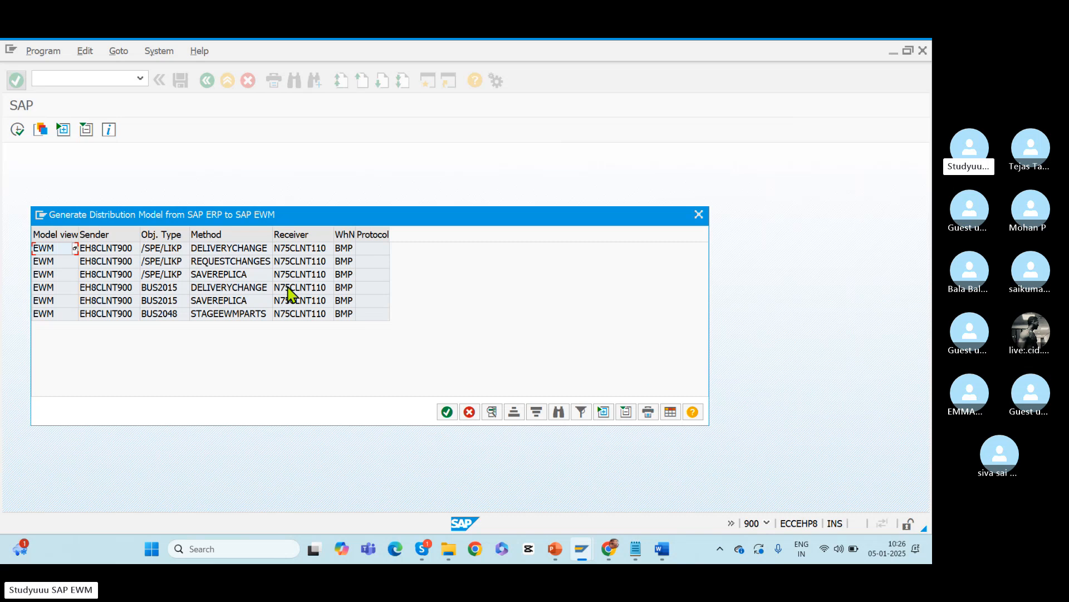
- Examine the DELIVERYCHANGE, REQUESTCHANGES and SAVEREPLICA methods listed for warehouse BMP and close the list
{"action": "left_click", "coordinate": [223, 250]}
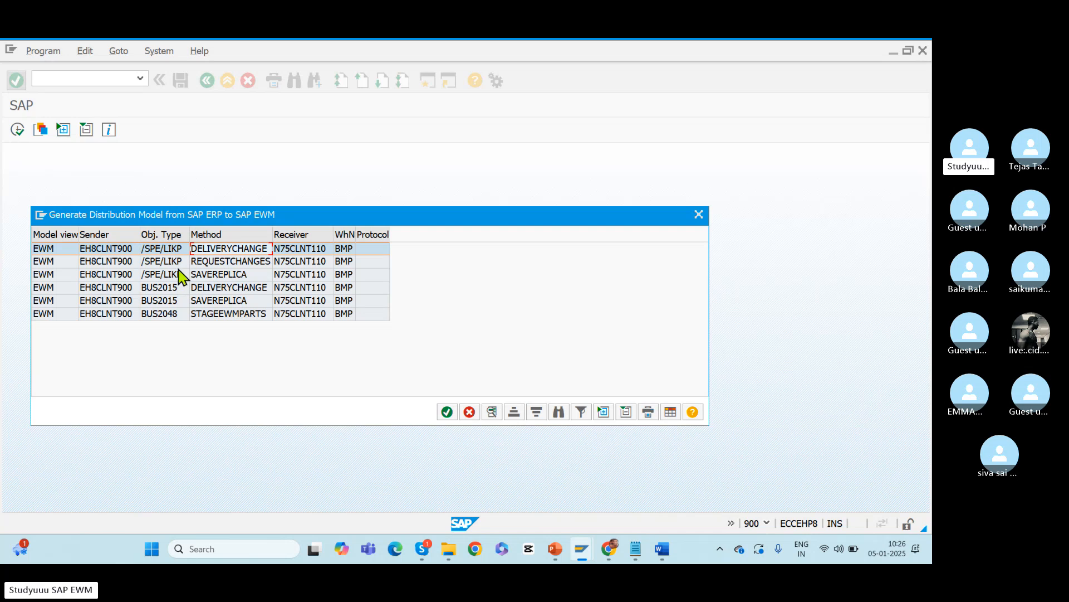
{"action": "left_click", "coordinate": [209, 276]}
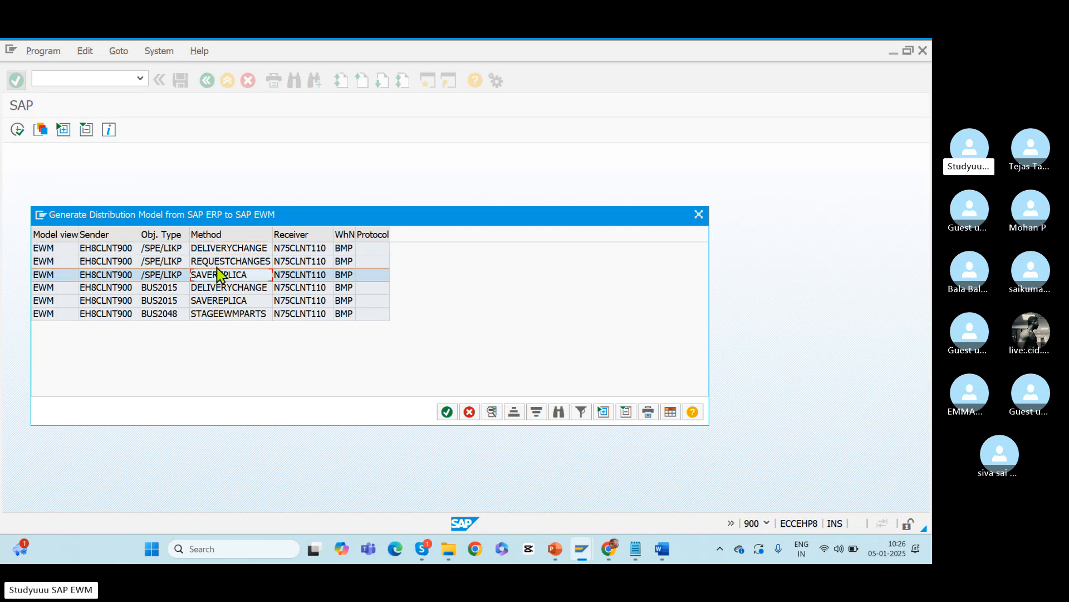
{"action": "left_click", "coordinate": [229, 261]}
{"action": "left_click", "coordinate": [236, 235]}
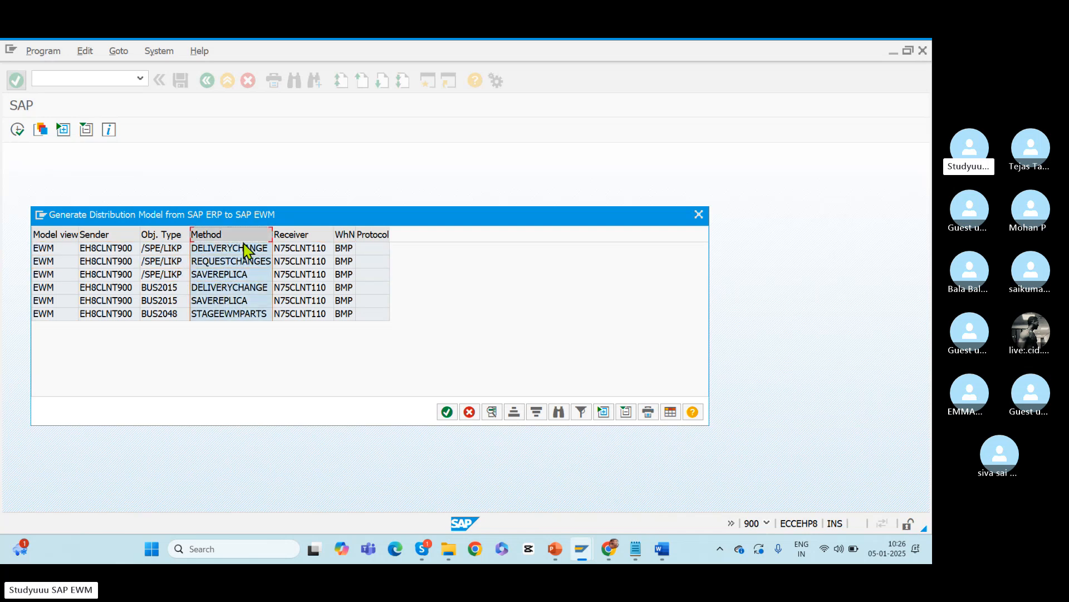
{"action": "left_click", "coordinate": [230, 274]}
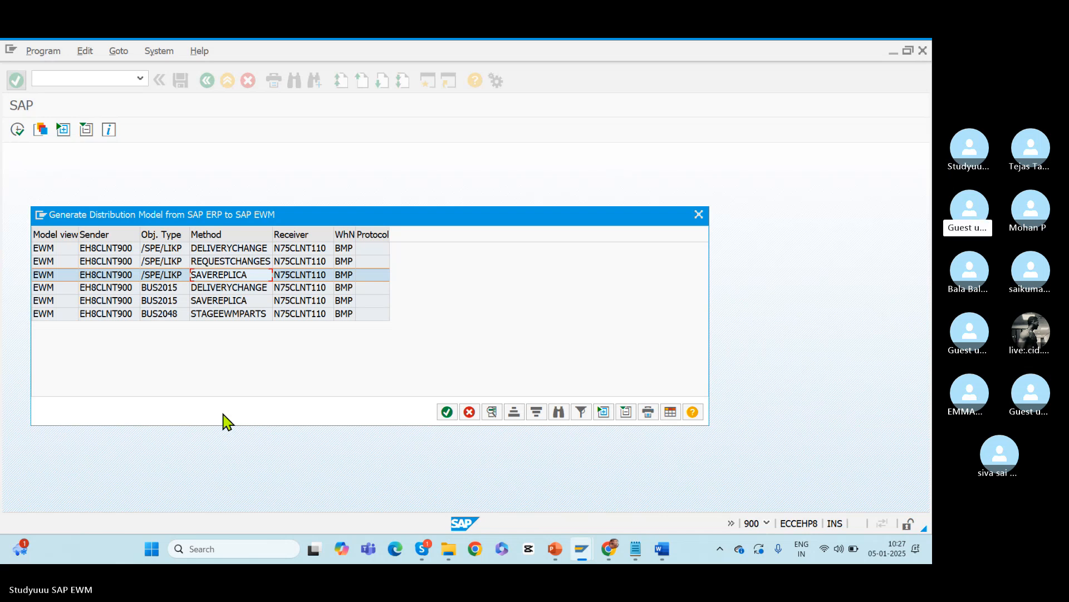
{"action": "left_click", "coordinate": [447, 412]}
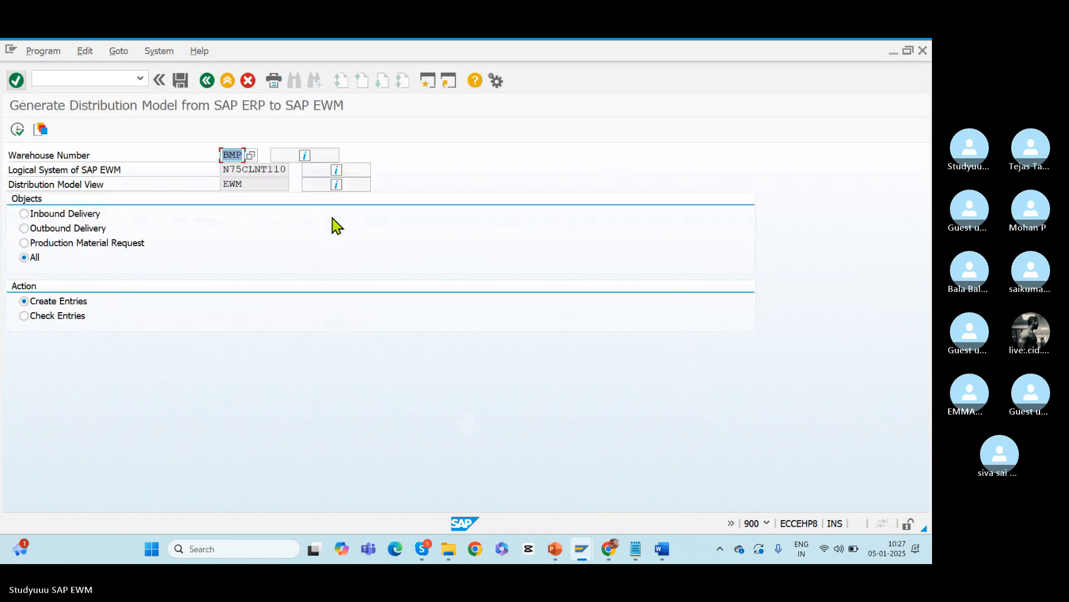
- Return to the ERP-EWM consistency protocol and look at the Nr. Range Whnr. check
{"action": "key", "text": "alt+Tab"}
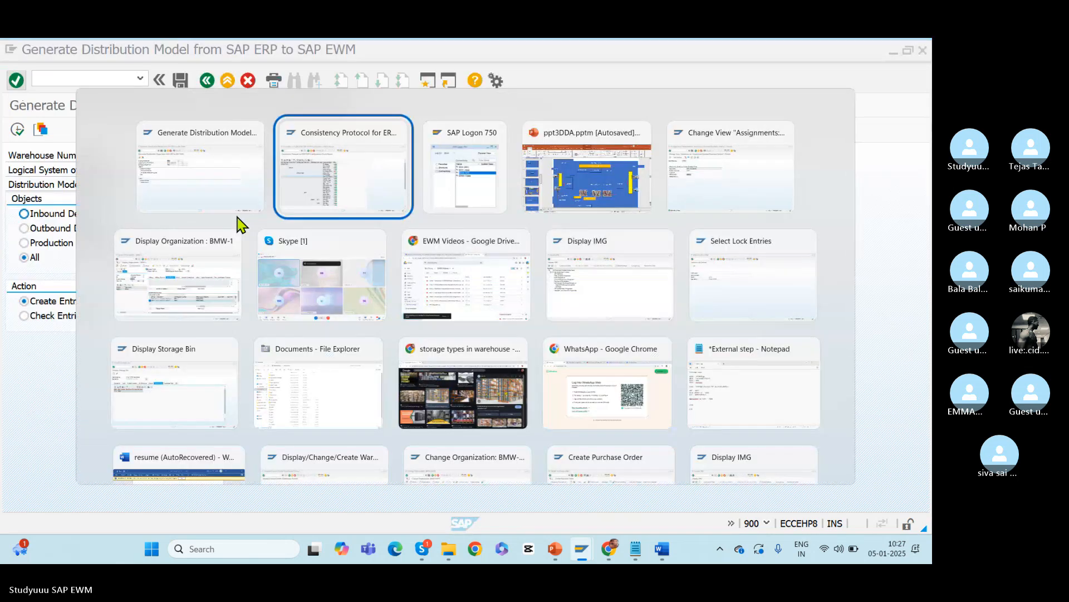
{"action": "key", "text": "alt+Tab"}
{"action": "key", "text": "alt+Tab"}
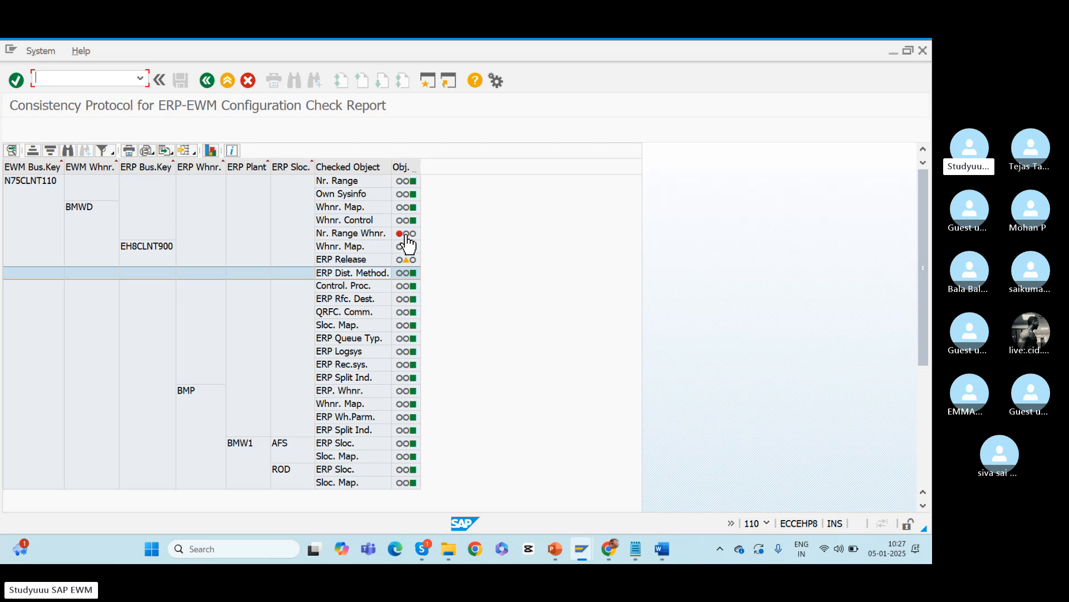
- Switch to the warehouse number/business partner assignments session and open number range object maintenance with /nsnro
{"action": "key", "text": "alt+Tab"}
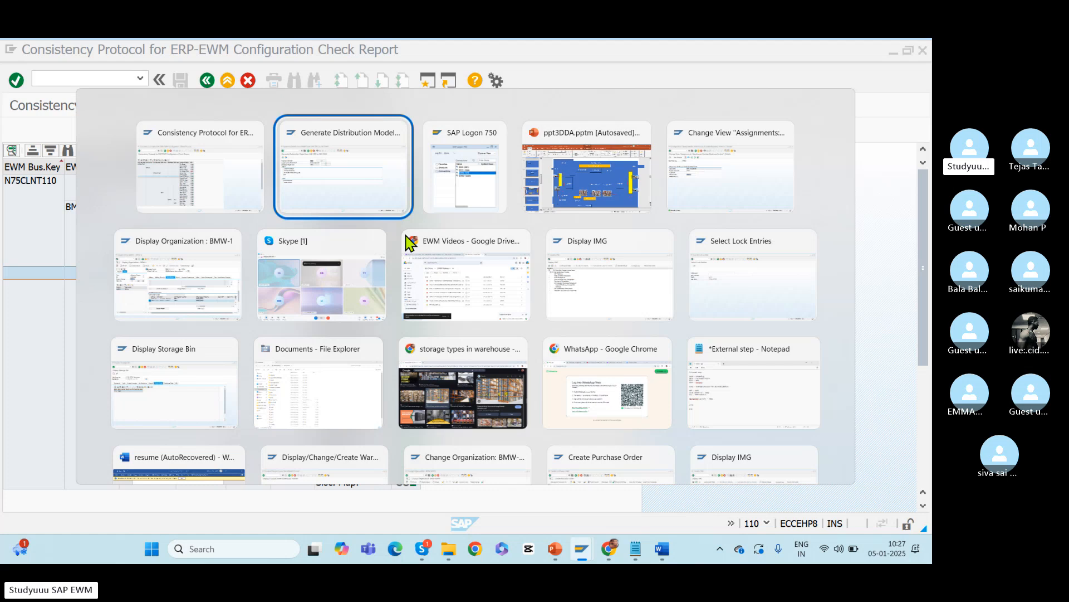
{"action": "key", "text": "alt+Tab"}
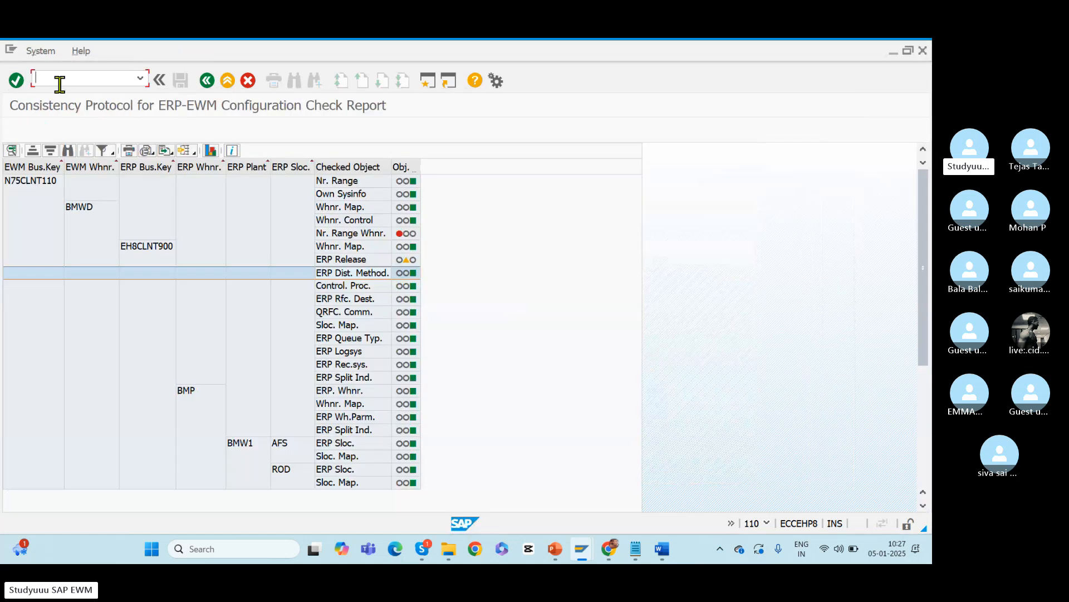
{"action": "key", "text": "alt+Tab"}
{"action": "key", "text": "alt+Tab"}
{"action": "key", "text": "alt+Tab"}
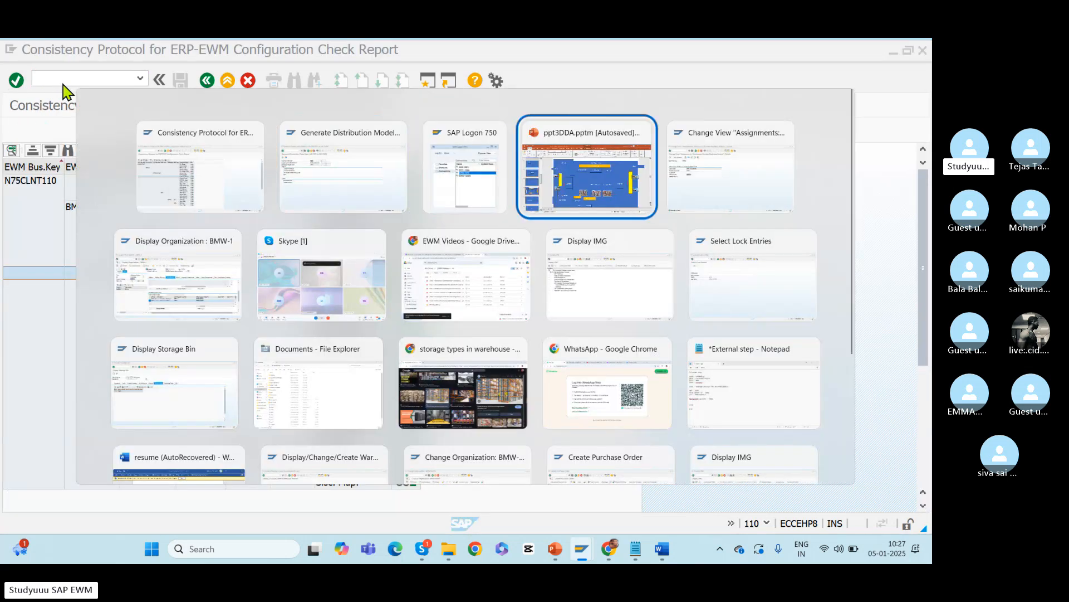
{"action": "key", "text": "alt+Tab"}
{"action": "left_click", "coordinate": [57, 79]}
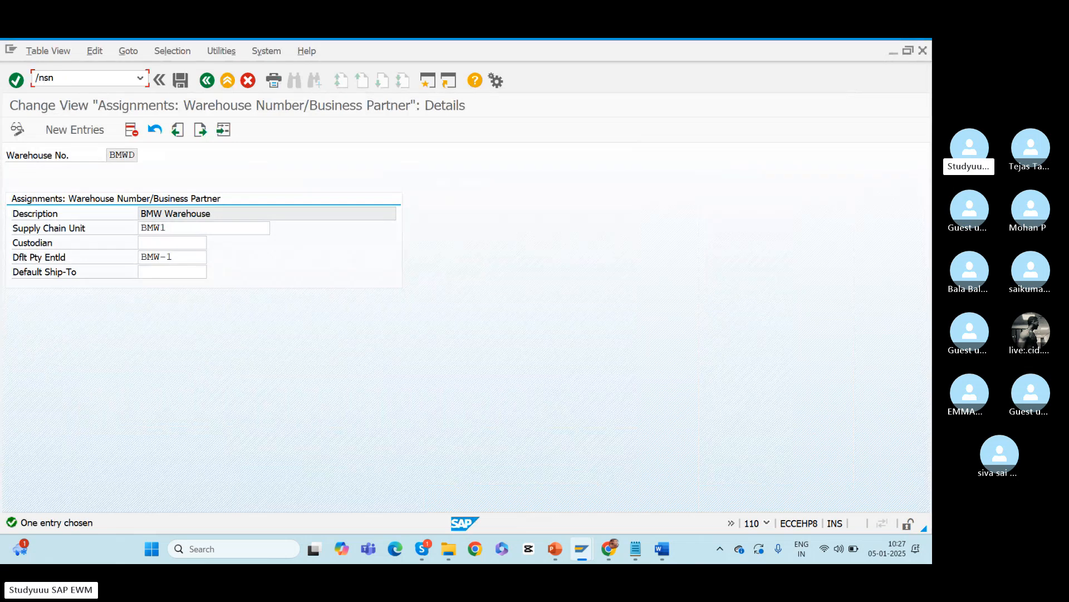
{"action": "type", "text": "/nsnro"}
{"action": "key", "text": "Return"}
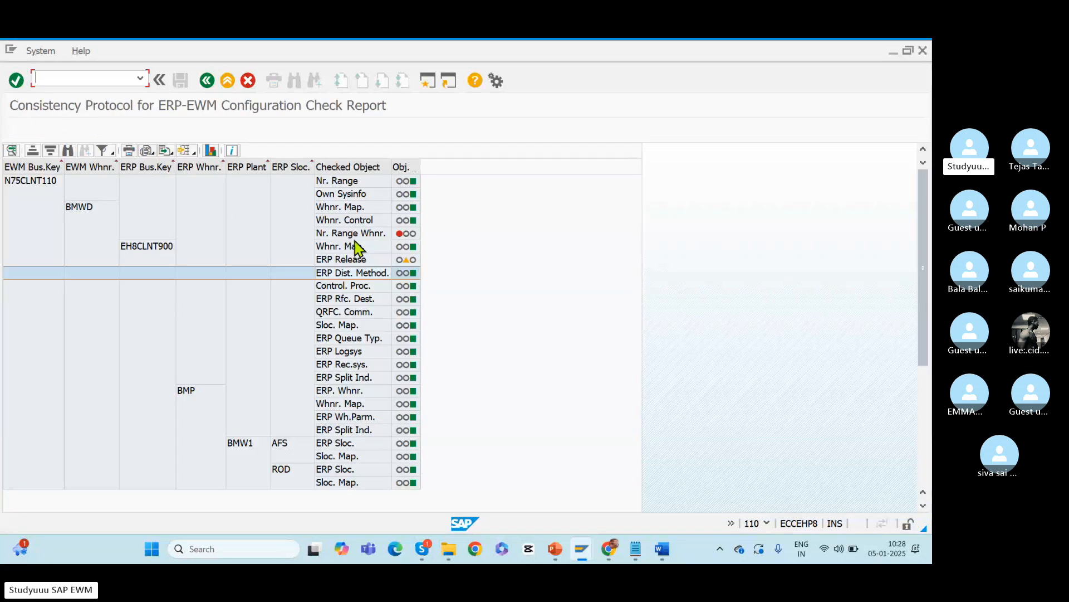
- Review the ERP Dist. Method and Nr. Range Whnr. check logs in the ERP-EWM consistency protocol
{"action": "left_click", "coordinate": [414, 274]}
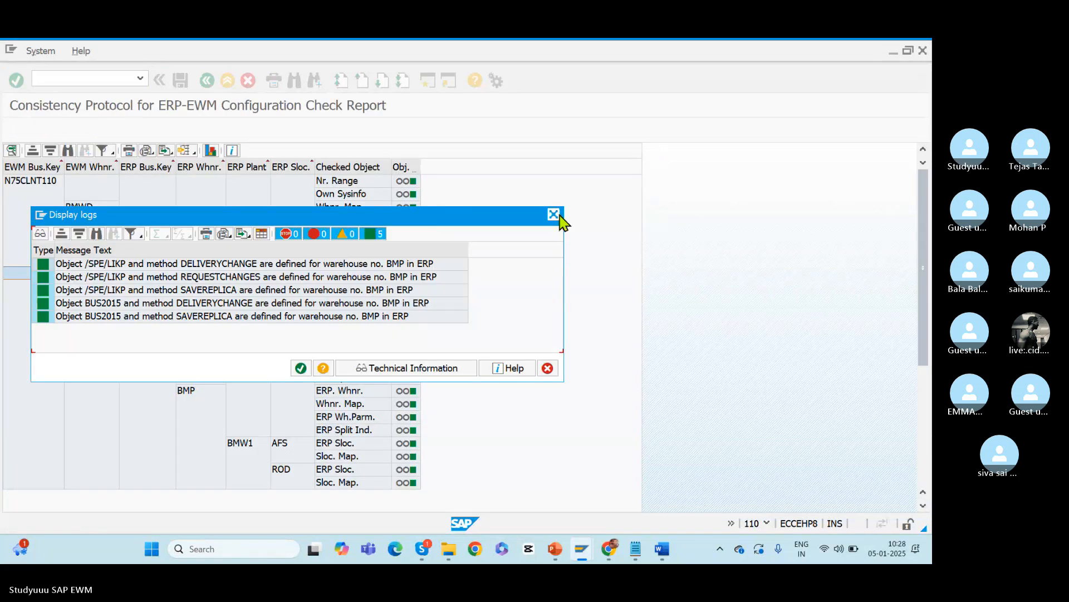
{"action": "left_click", "coordinate": [553, 215]}
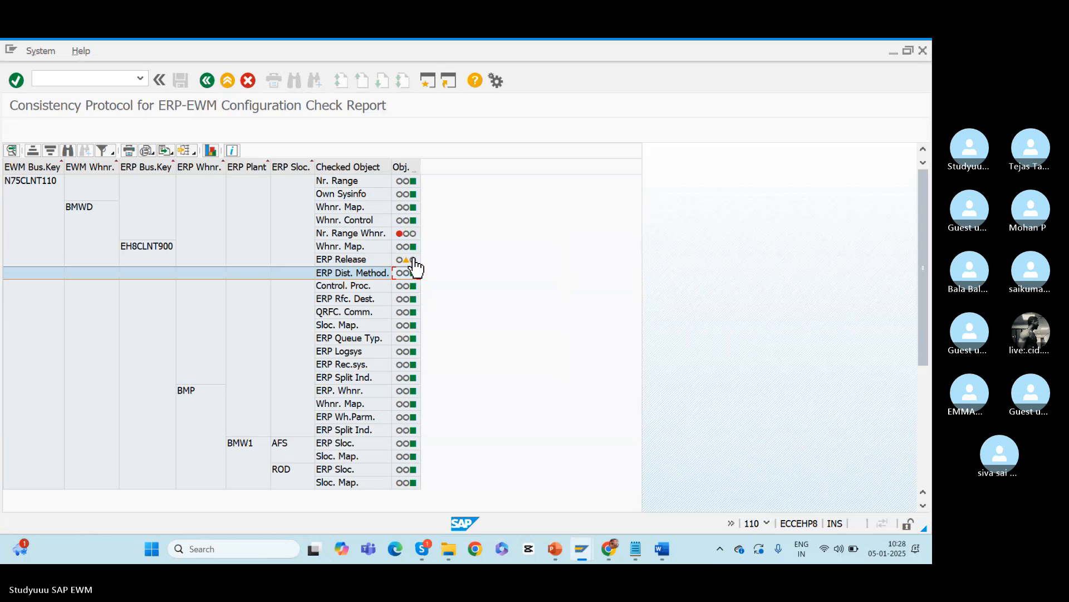
{"action": "left_click", "coordinate": [413, 259]}
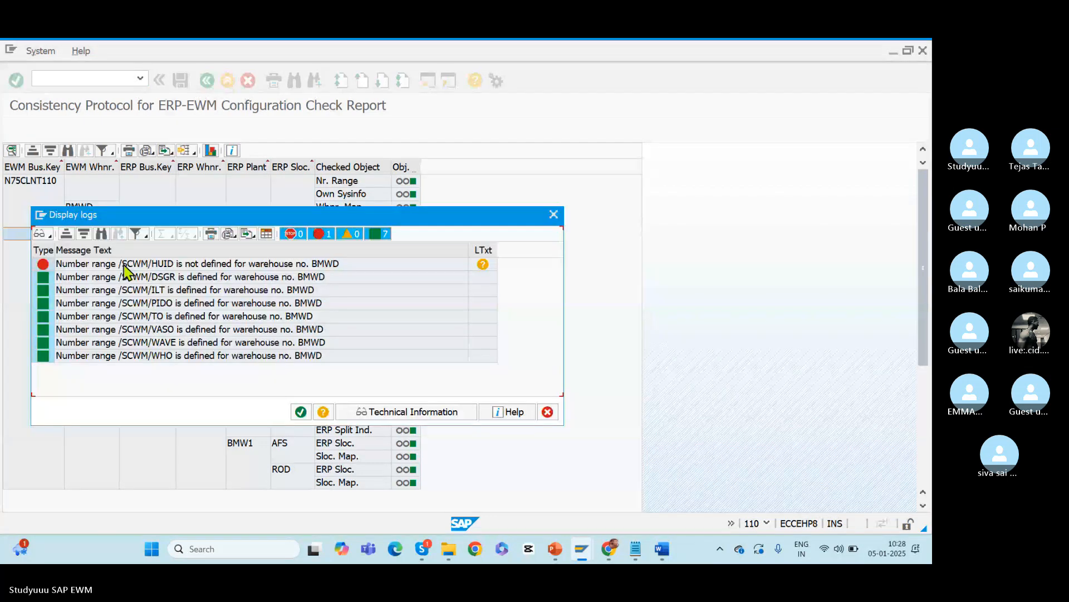
{"action": "double_click", "coordinate": [178, 277]}
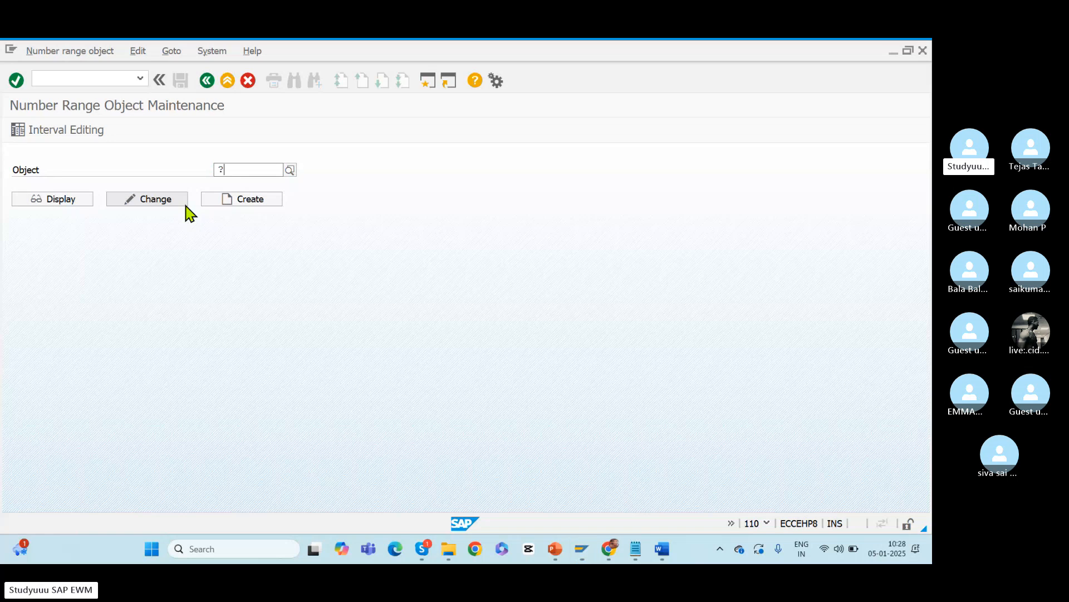
- In number range object maintenance, open the intervals of object /SCWM/HUID for warehouse BMWD in change mode
{"action": "type", "text": "/SCWM"}
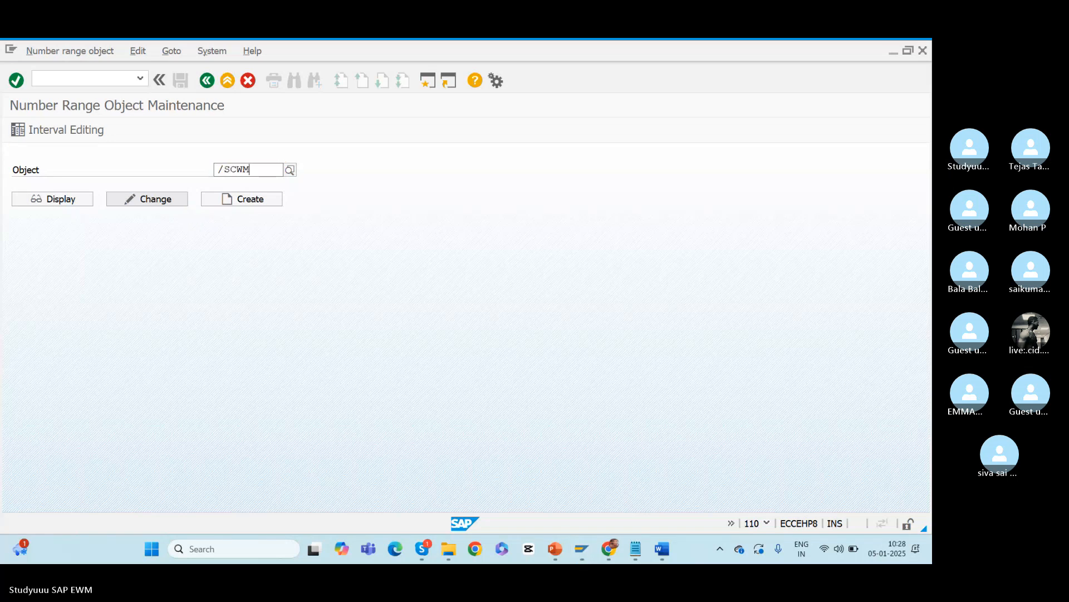
{"action": "type", "text": "/HIU"}
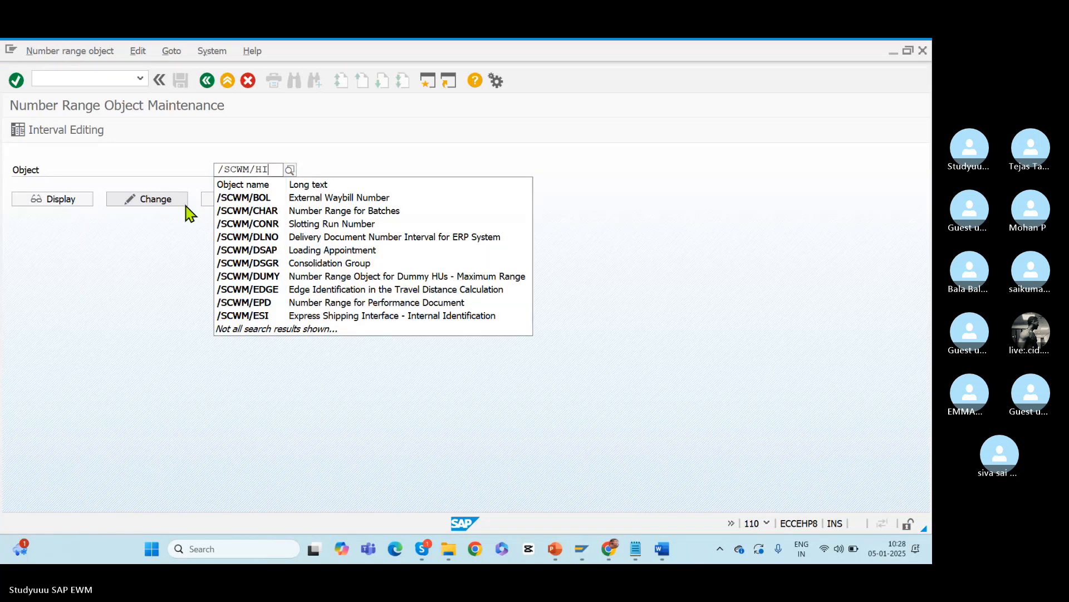
{"action": "key", "text": "BackSpace"}
{"action": "type", "text": "ID"}
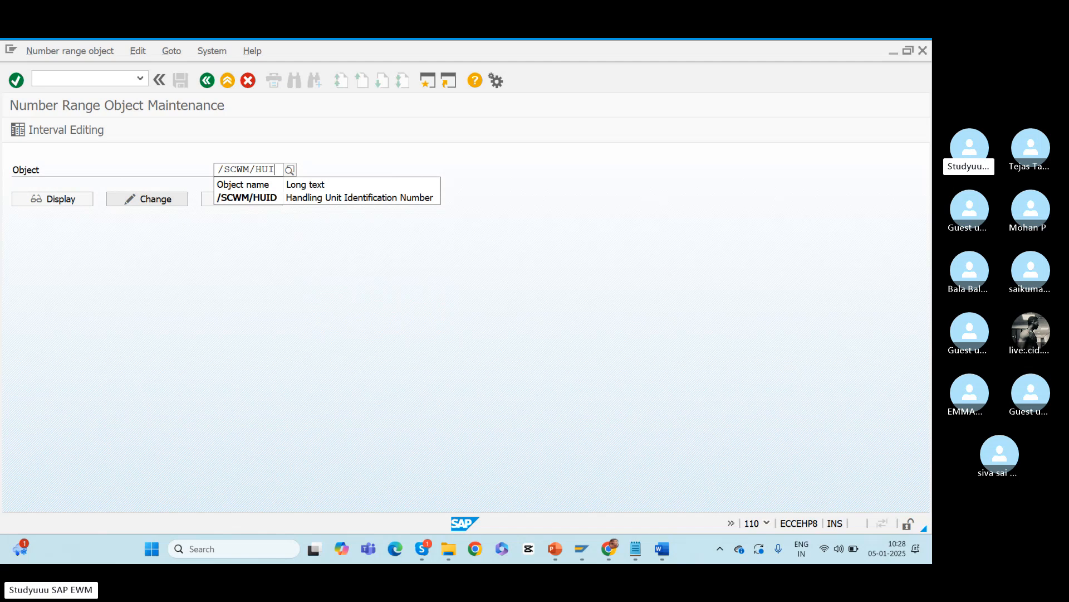
{"action": "left_click", "coordinate": [240, 198]}
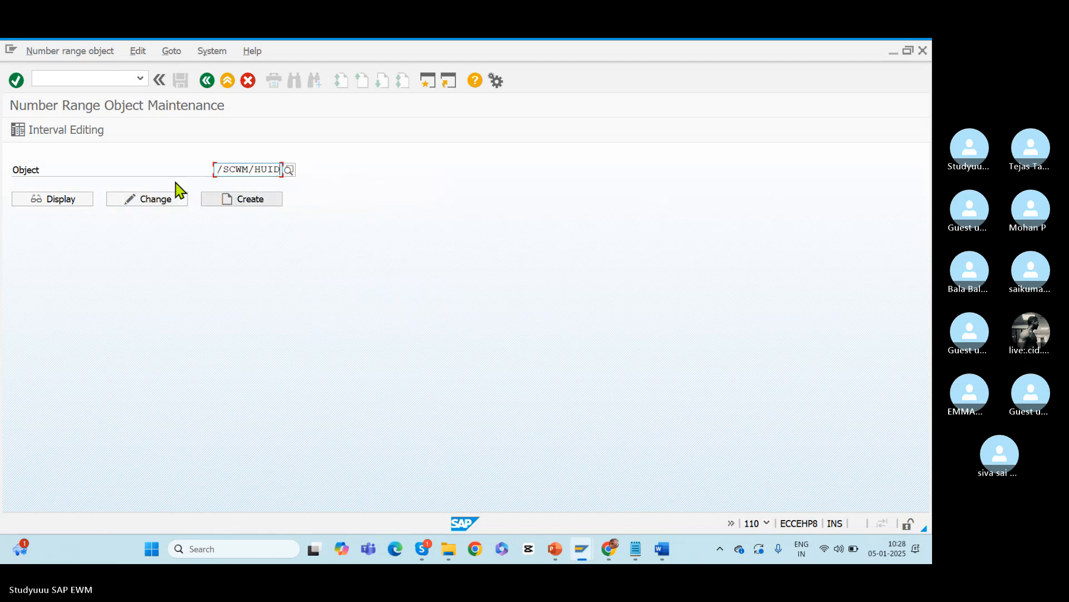
{"action": "left_click", "coordinate": [40, 136]}
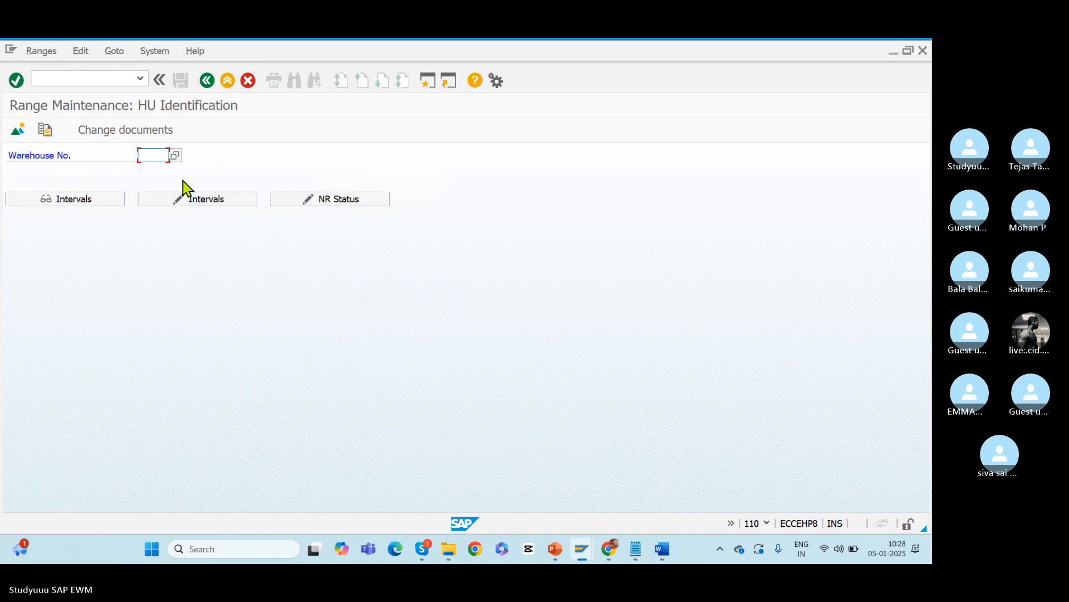
{"action": "type", "text": "BMWD"}
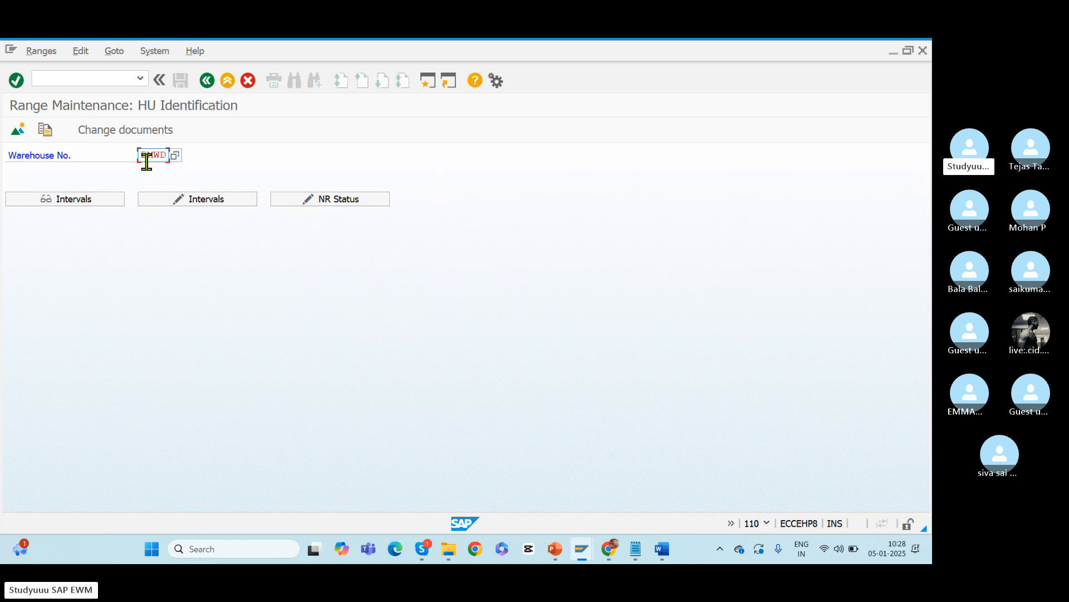
{"action": "key", "text": "Return"}
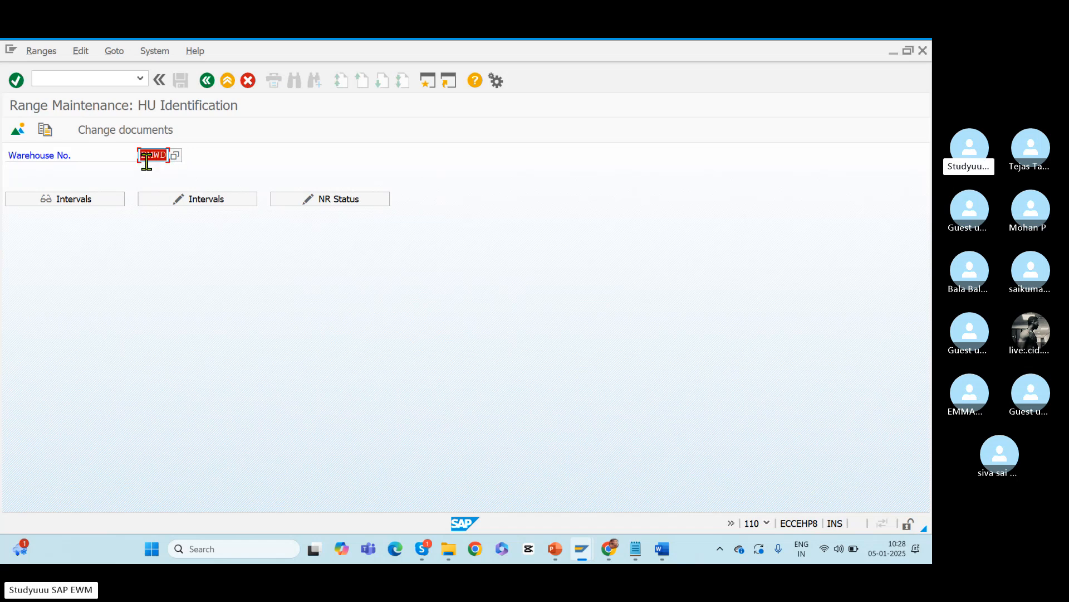
{"action": "left_click", "coordinate": [161, 200]}
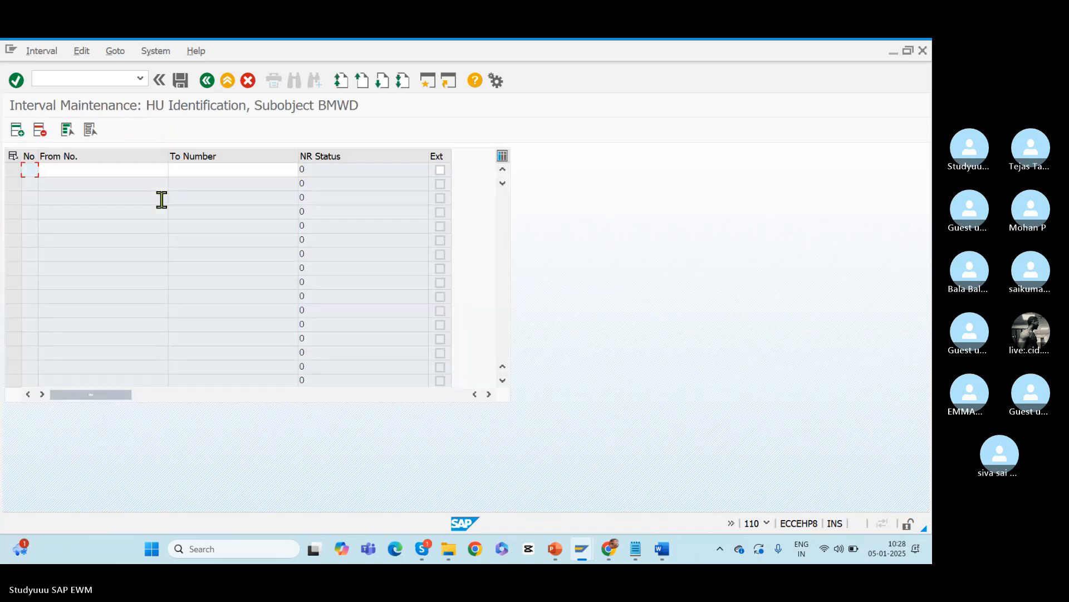
{"action": "type", "text": "01"}
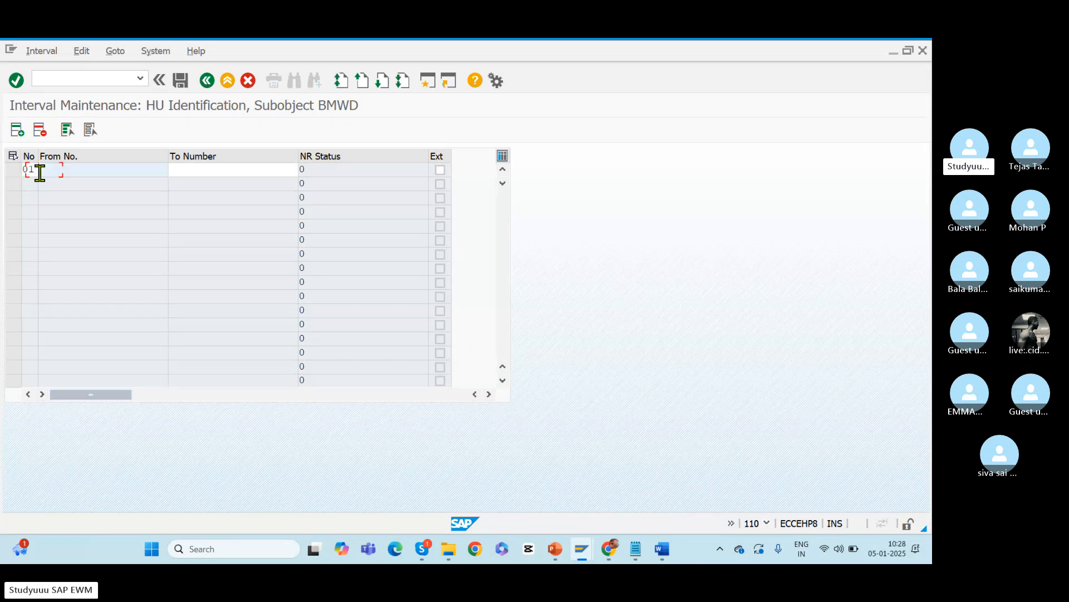
{"action": "left_click", "coordinate": [39, 173]}
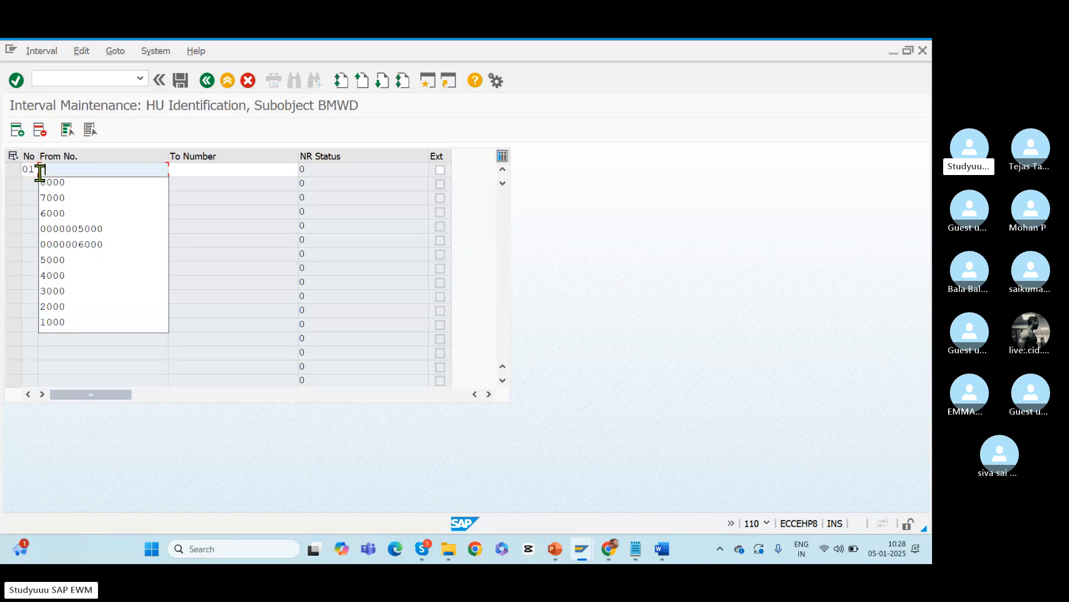
{"action": "left_click", "coordinate": [76, 231]}
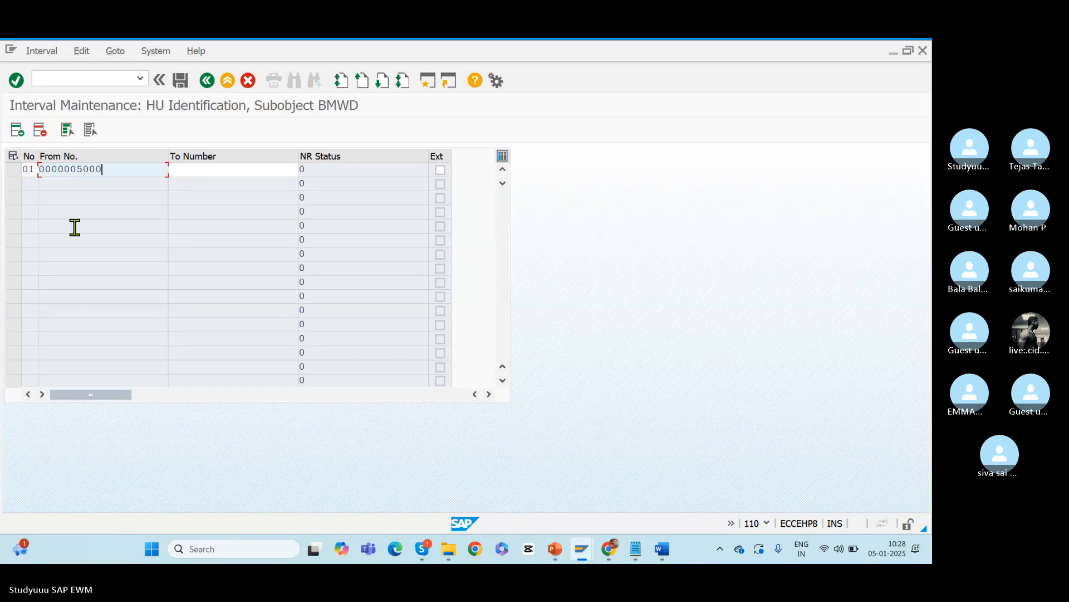
{"action": "left_click_drag", "start_coordinate": [106, 168], "coordinate": [9, 174]}
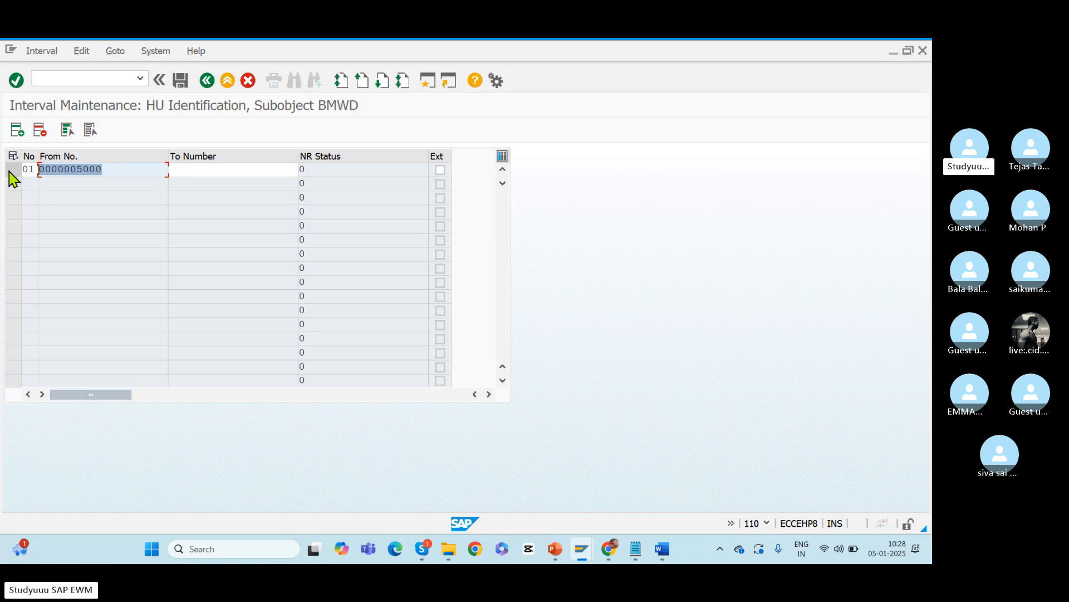
{"action": "type", "text": "1"}
{"action": "left_click", "coordinate": [184, 169]}
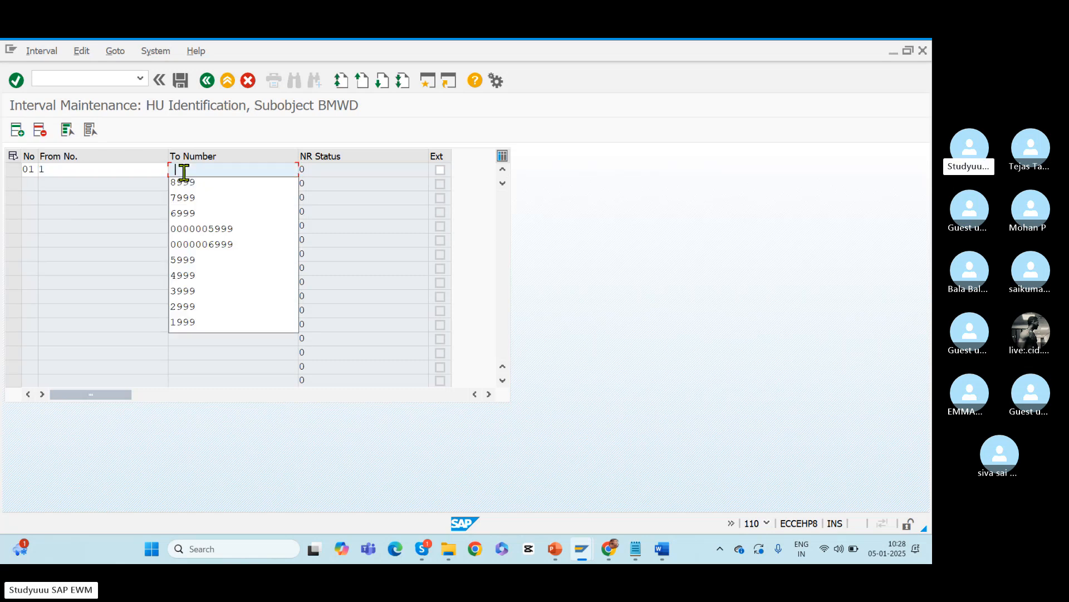
{"action": "left_click", "coordinate": [212, 230]}
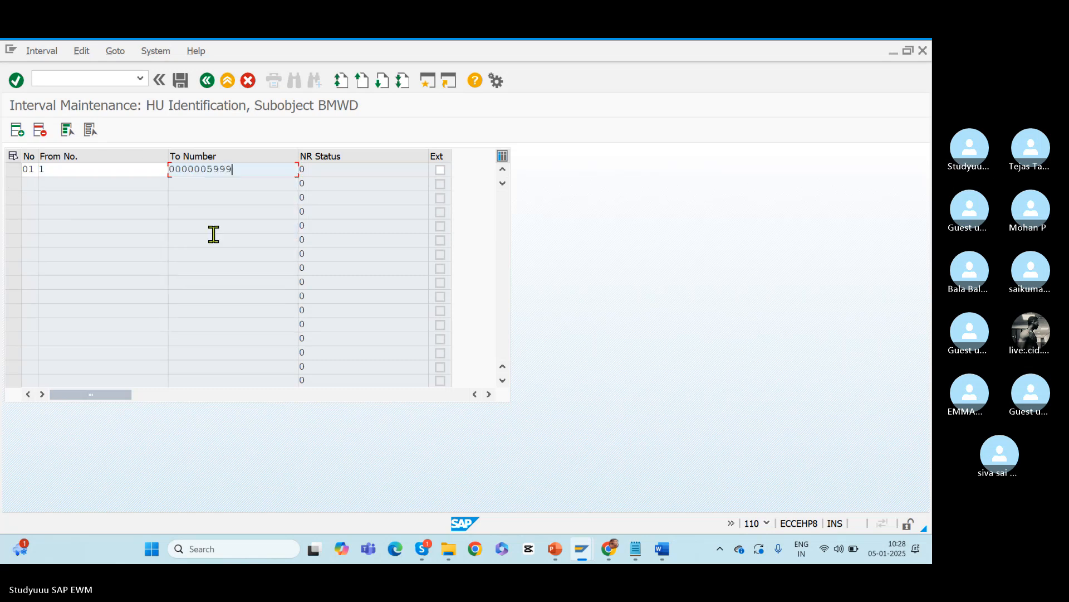
{"action": "key", "text": "Return"}
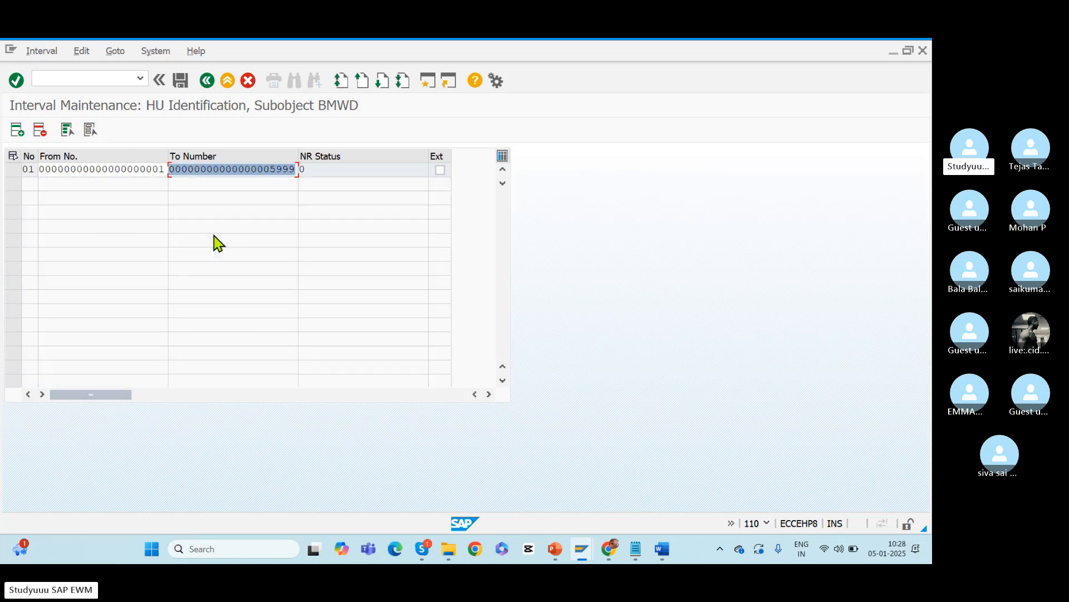
{"action": "left_click", "coordinate": [179, 82]}
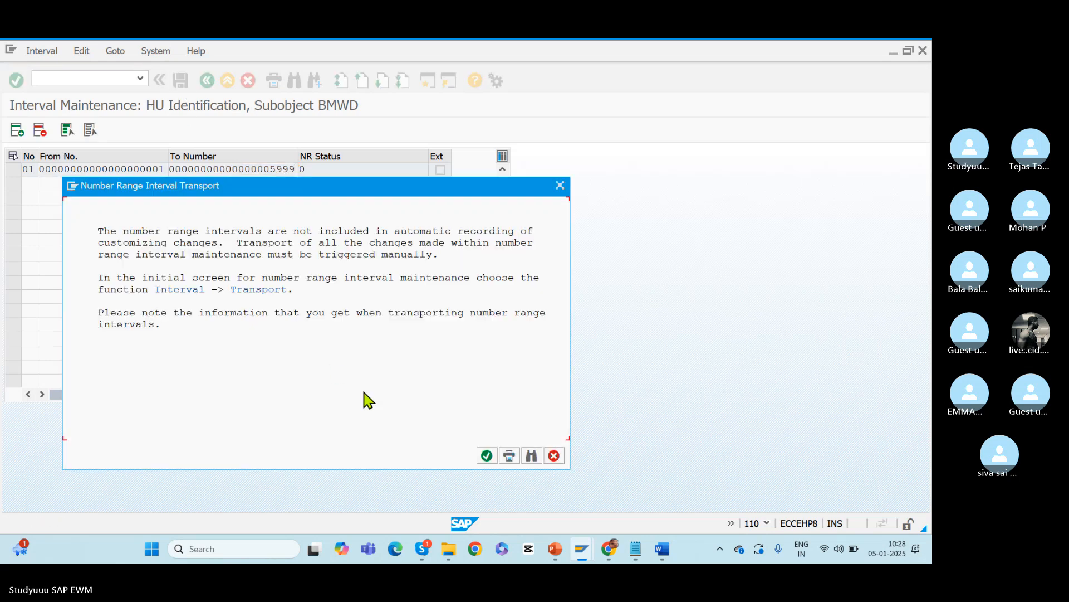
{"action": "left_click", "coordinate": [486, 455]}
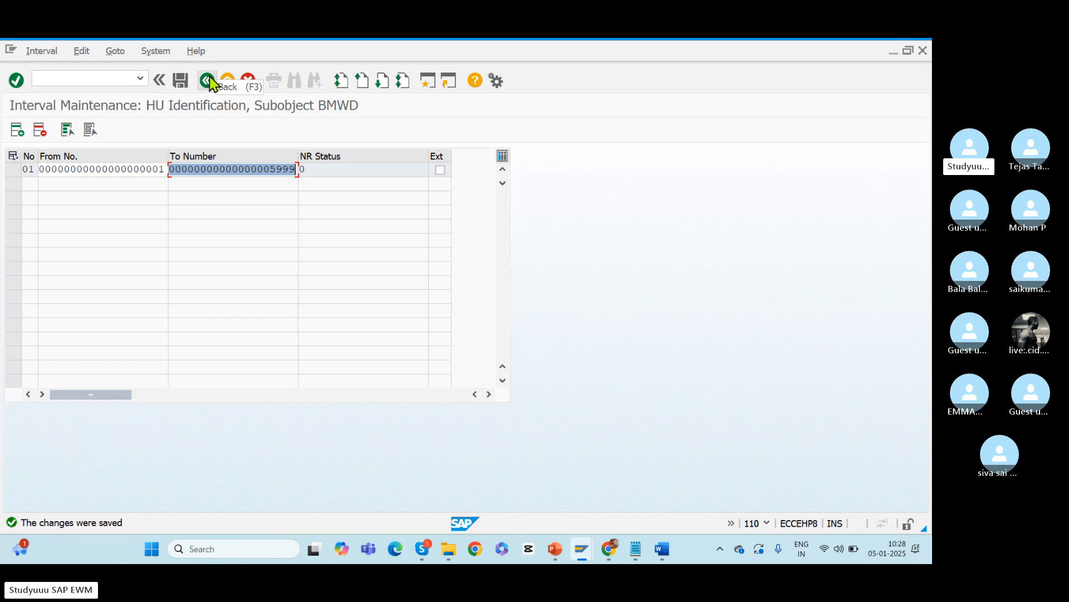
{"action": "left_click", "coordinate": [208, 81]}
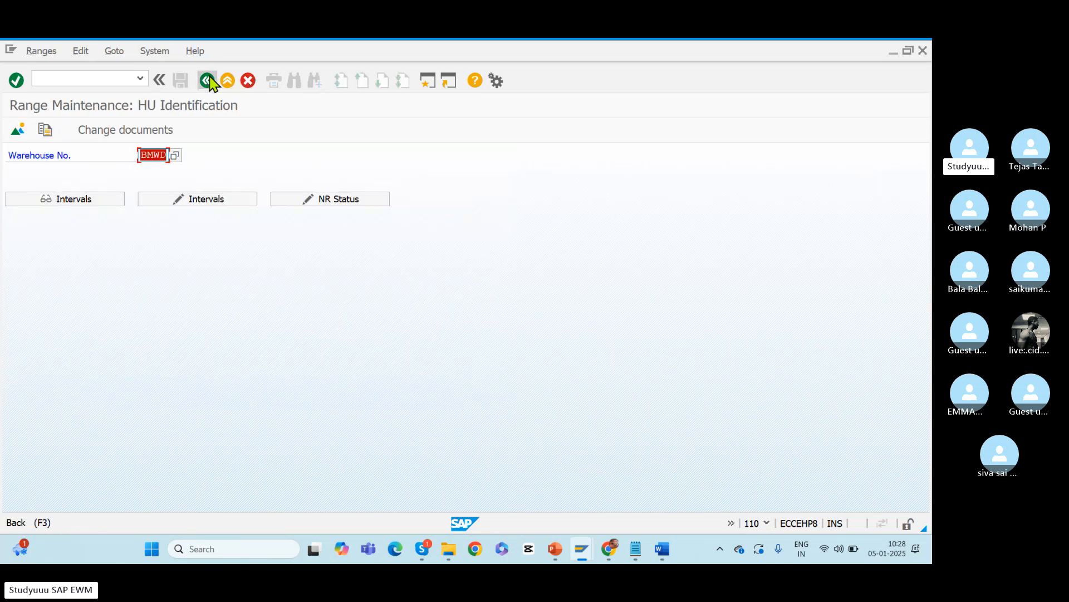
{"action": "left_click", "coordinate": [208, 81]}
- Return to the consistency protocol, rerun the configuration check for warehouse BMWD and review the Nr. Range Whnr. log
{"action": "key", "text": "alt+Tab"}
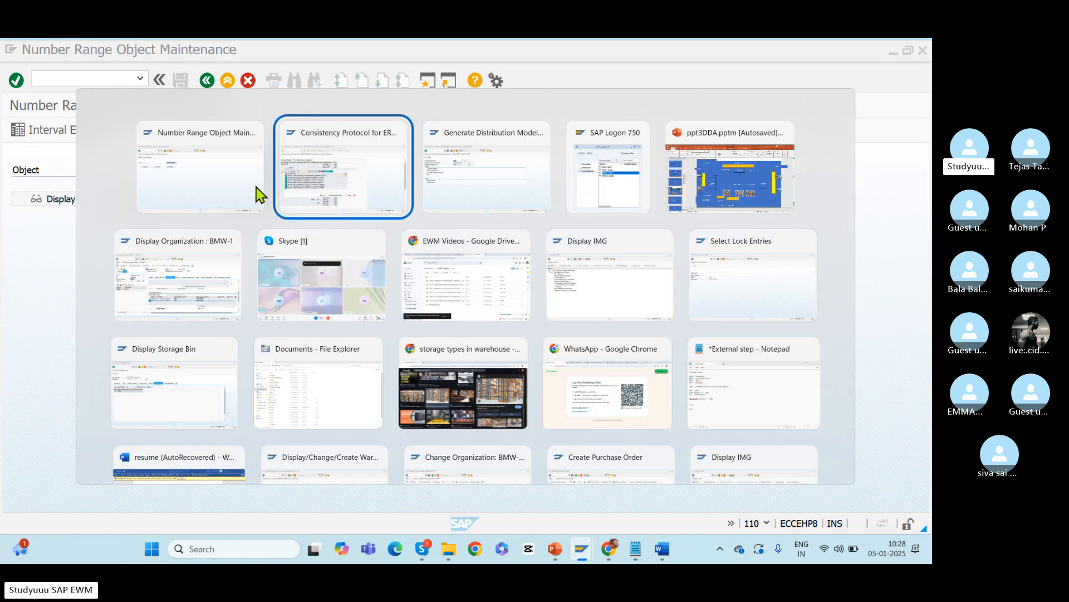
{"action": "left_click", "coordinate": [555, 214]}
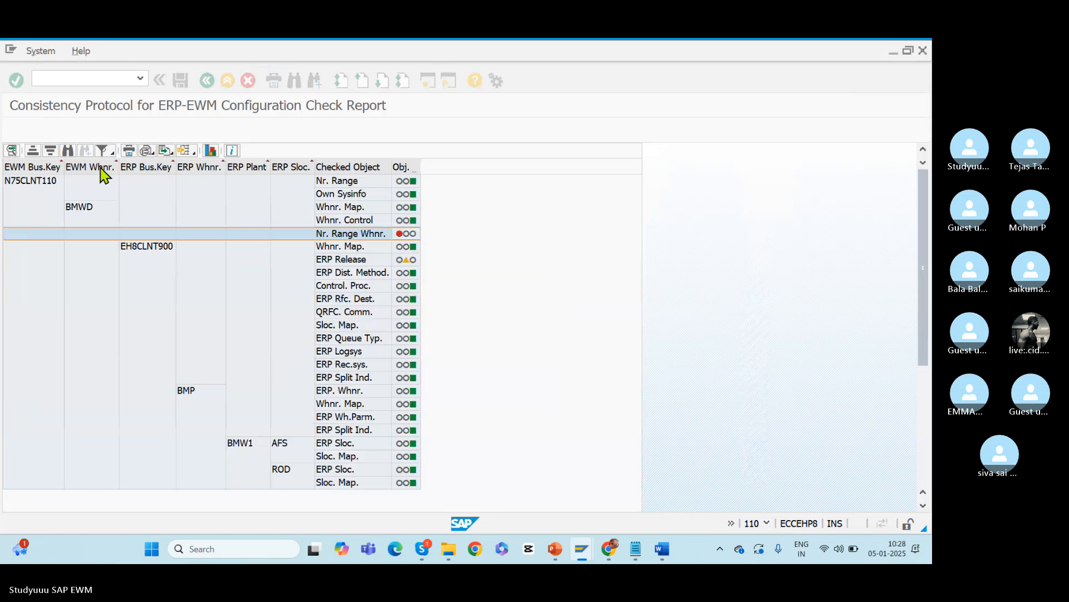
{"action": "left_click", "coordinate": [215, 82]}
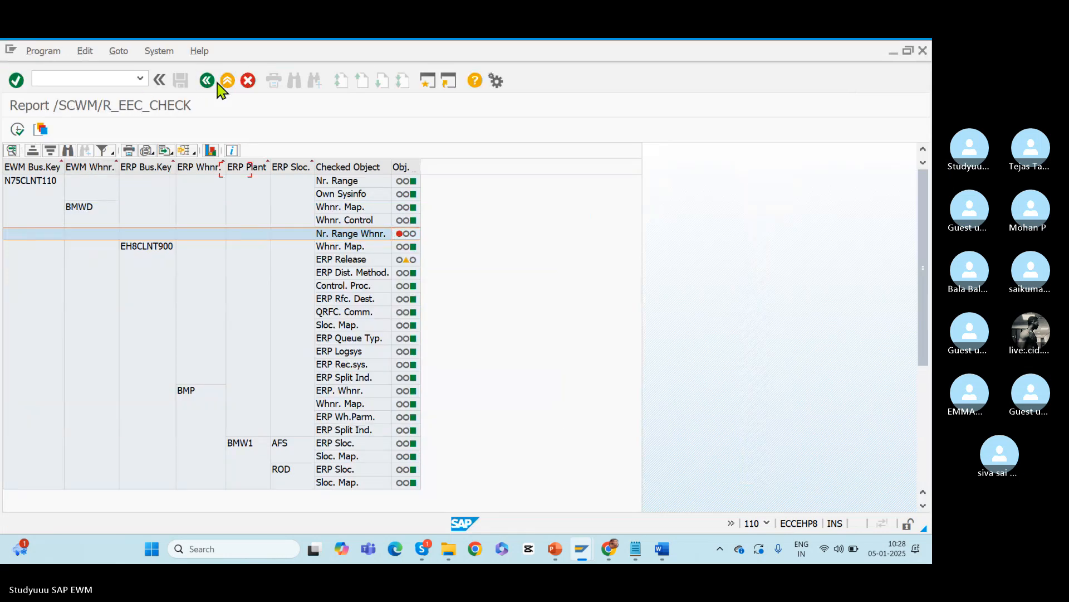
{"action": "left_click", "coordinate": [218, 83]}
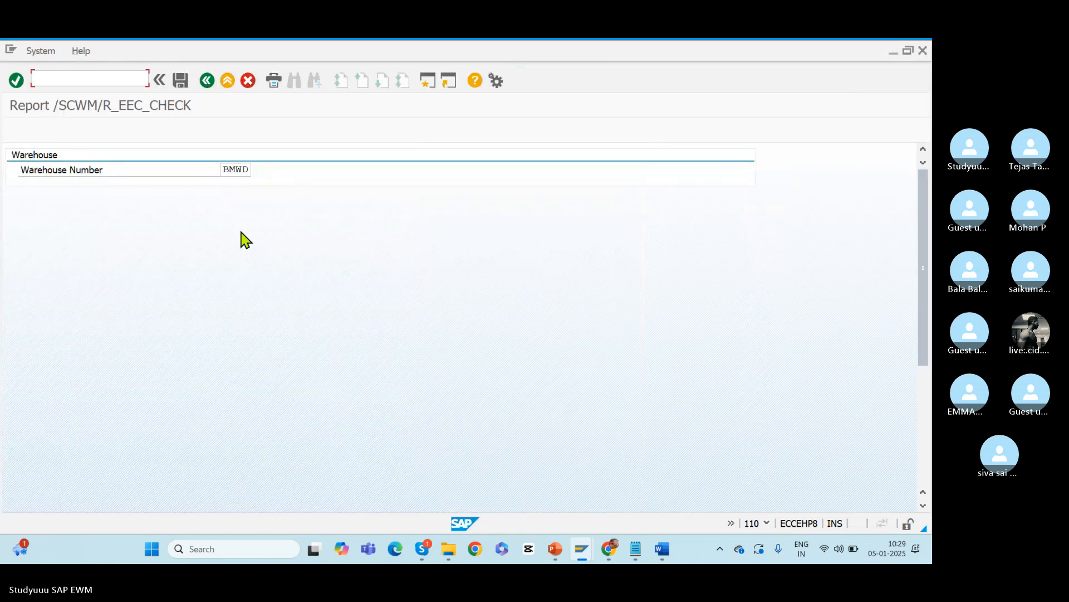
{"action": "key", "text": "F8"}
{"action": "double_click", "coordinate": [405, 235]}
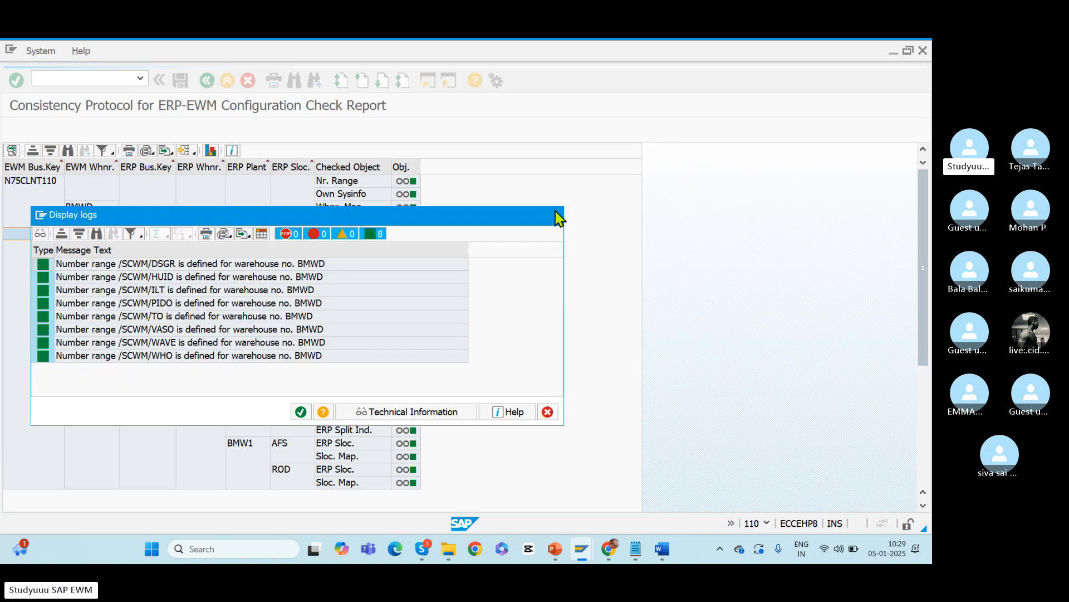
{"action": "left_click", "coordinate": [557, 216]}
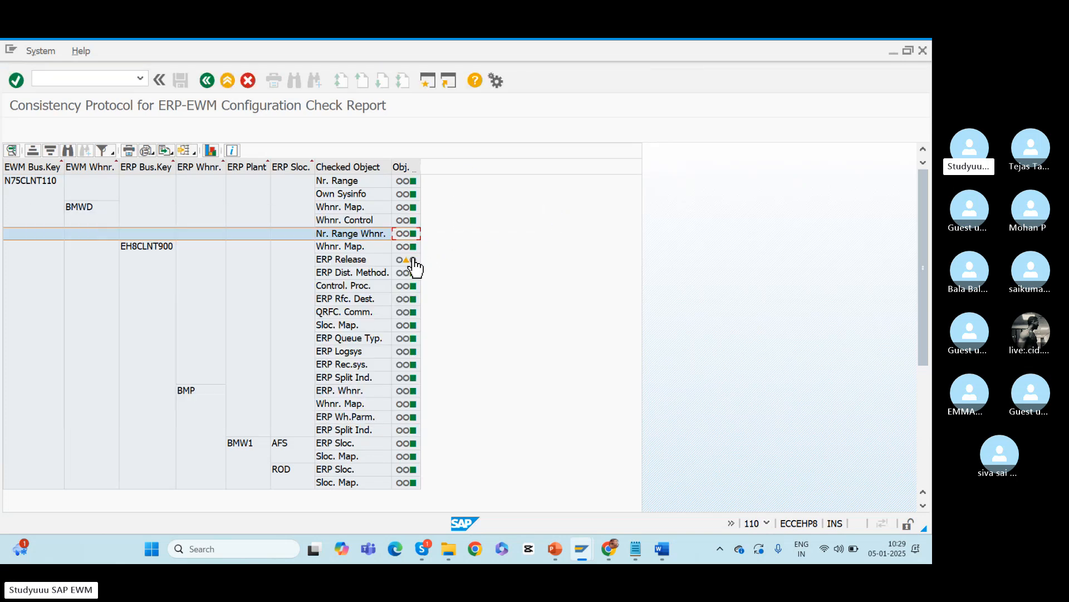
- Review the ERP Release check log for business system EH8CLNT900 in the consistency protocol and close it
{"action": "double_click", "coordinate": [414, 260]}
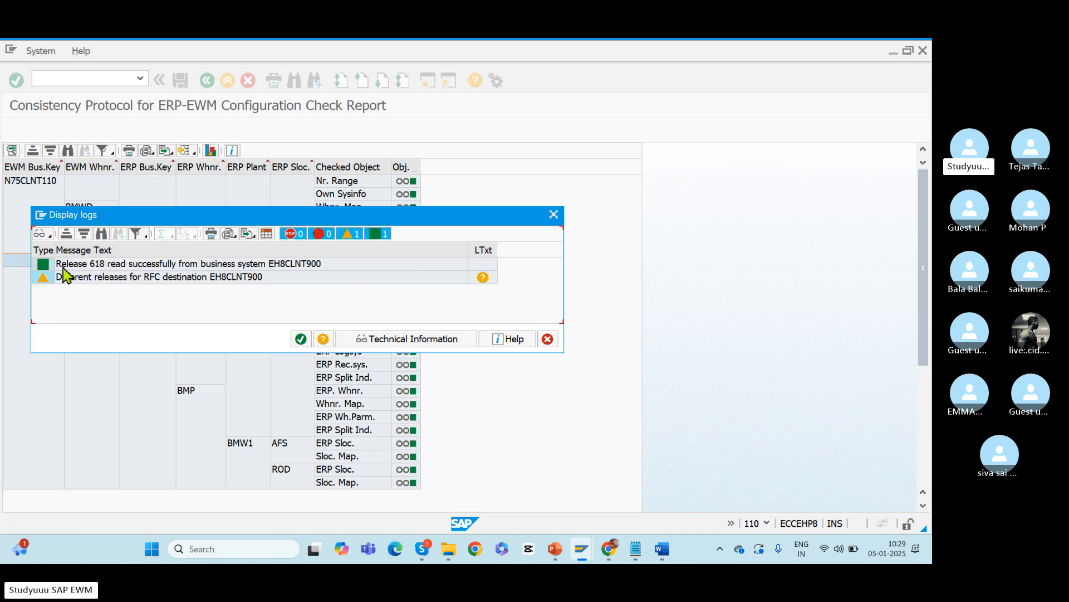
{"action": "left_click", "coordinate": [129, 265]}
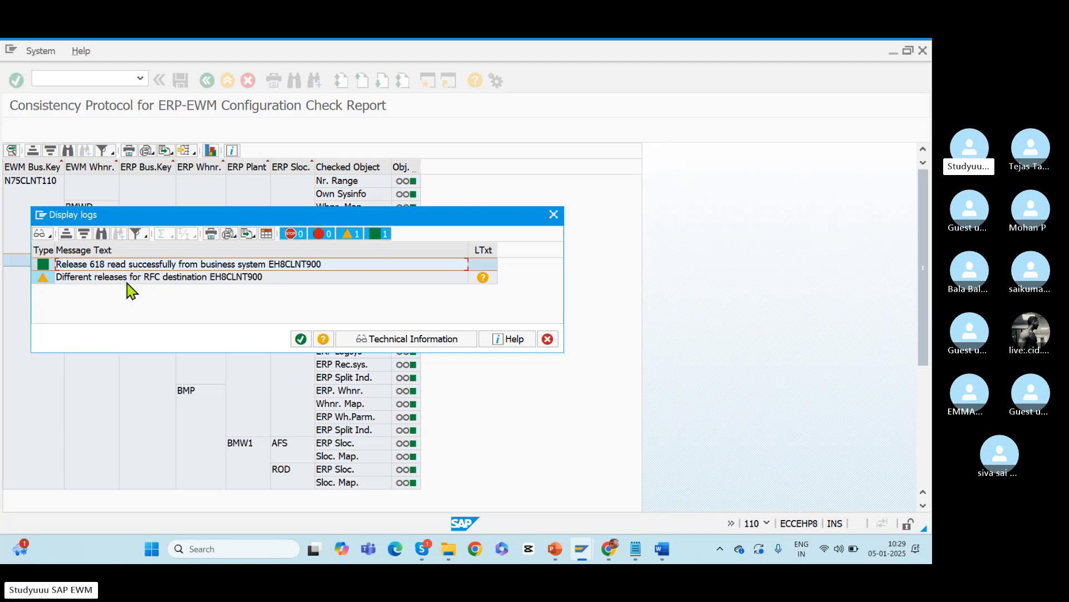
{"action": "left_click", "coordinate": [126, 278]}
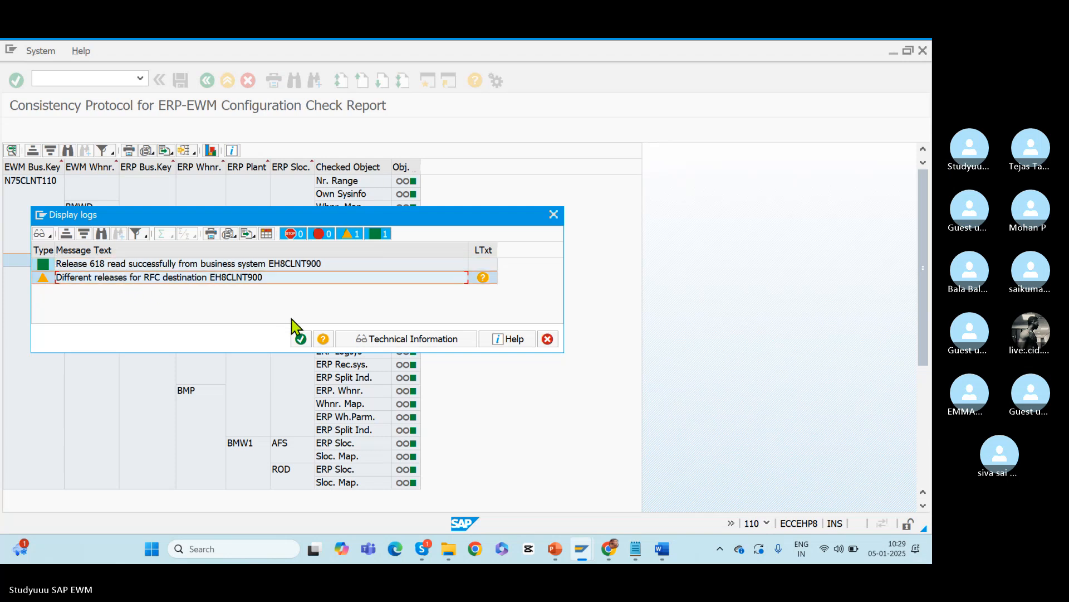
{"action": "left_click", "coordinate": [301, 339]}
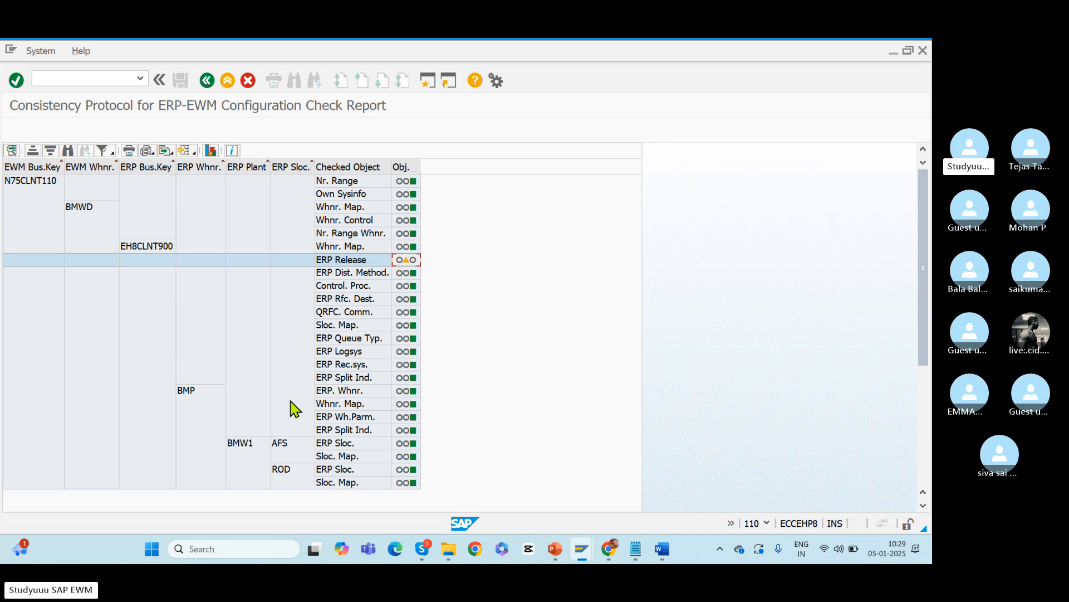
- Examine how the consistency protocol relates EWM and ERP business keys, warehouse numbers BMWD and BMP, plant BMW1 and its storage locations
{"action": "left_click", "coordinate": [27, 167]}
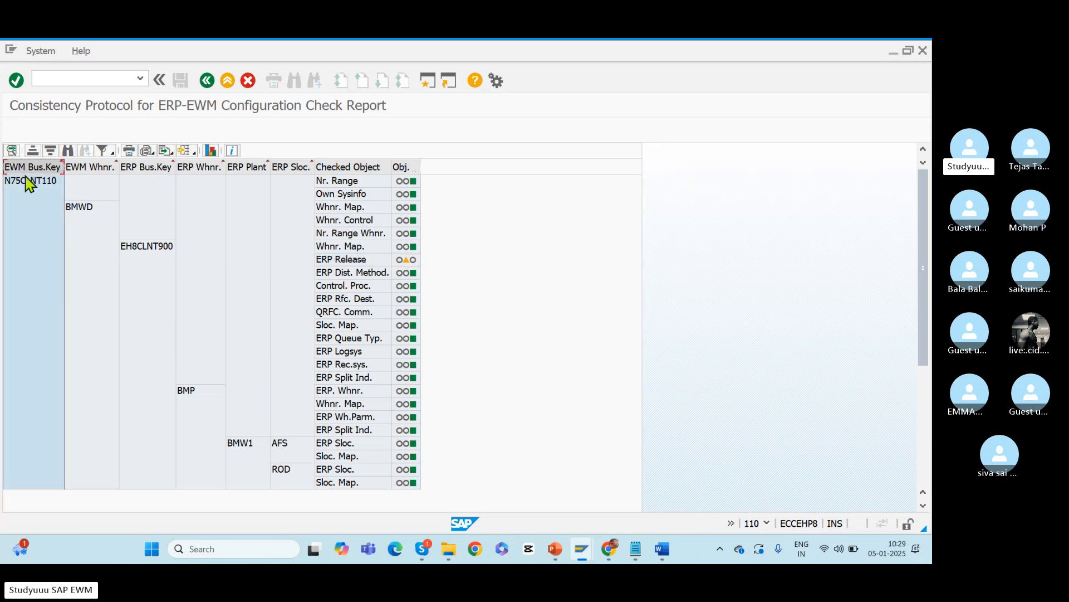
{"action": "left_click", "coordinate": [26, 181]}
{"action": "left_click", "coordinate": [149, 248]}
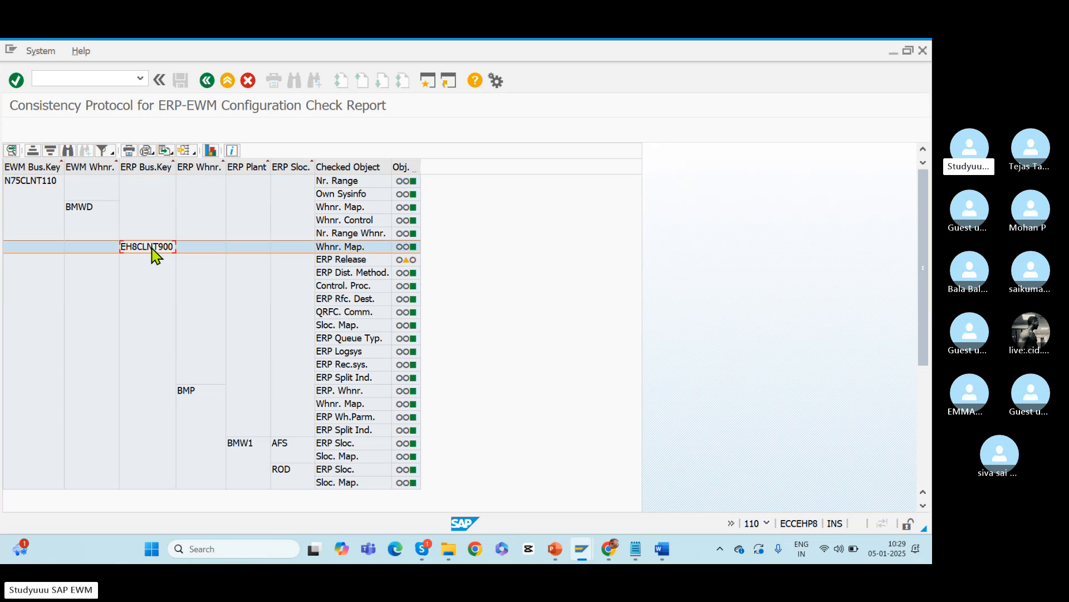
{"action": "left_click", "coordinate": [84, 211]}
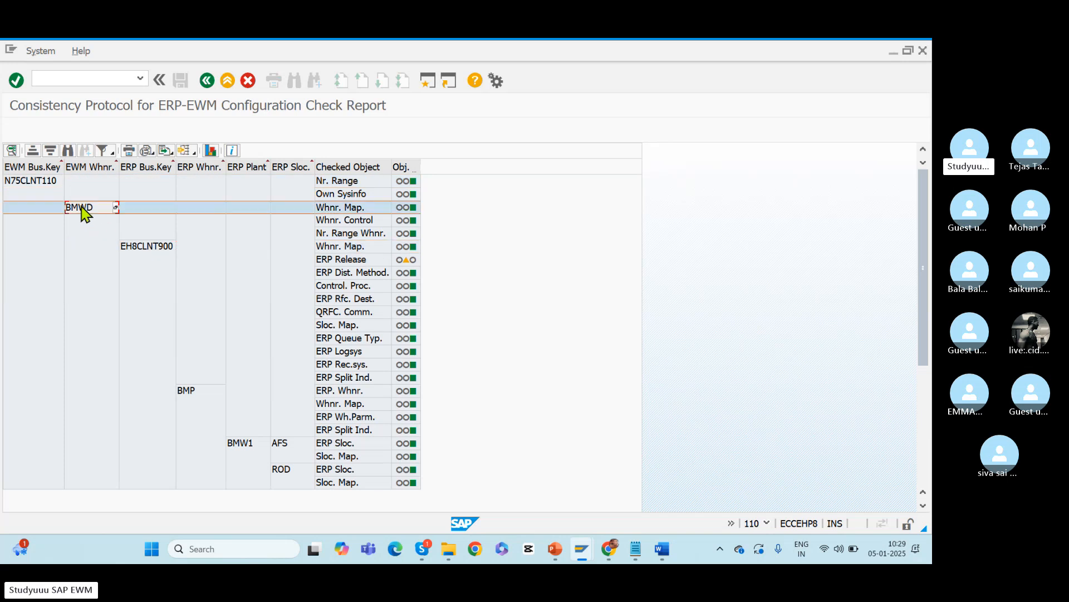
{"action": "left_click", "coordinate": [190, 392]}
{"action": "left_click", "coordinate": [246, 446]}
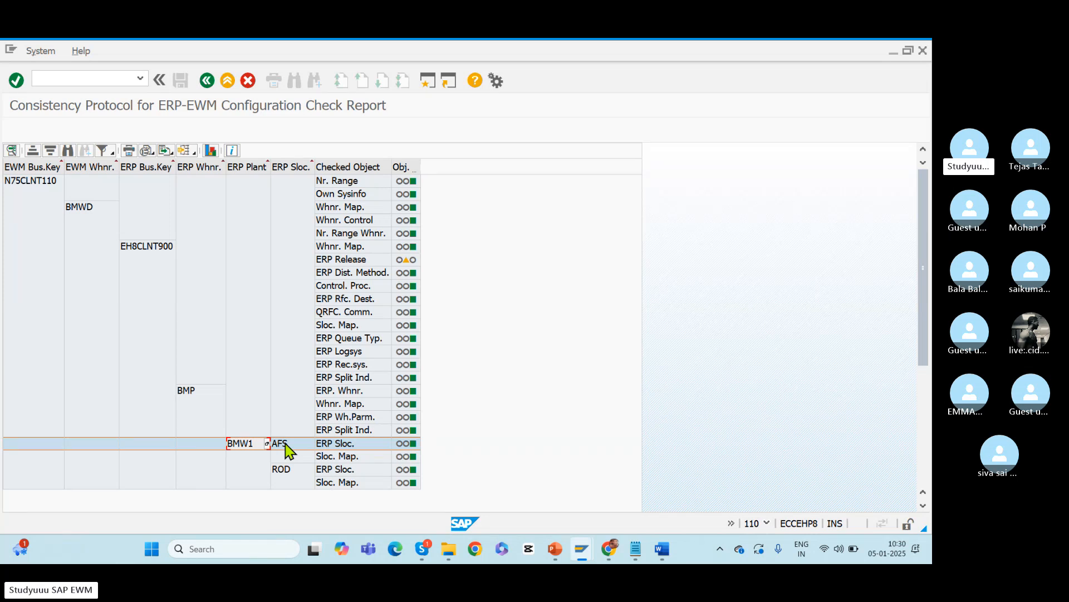
{"action": "left_click", "coordinate": [34, 182]}
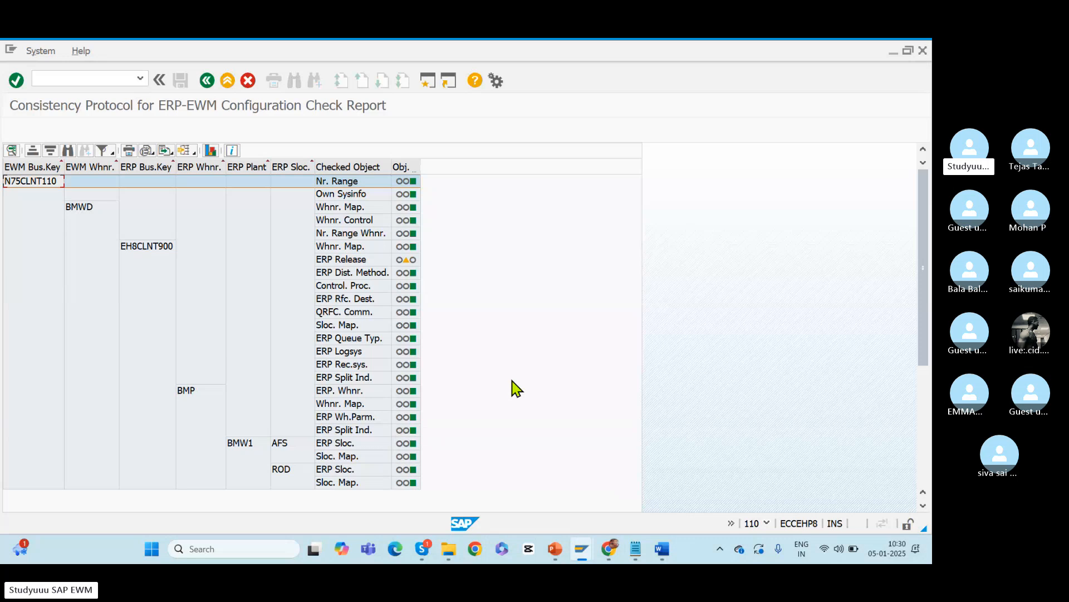
{"action": "left_click", "coordinate": [82, 211]}
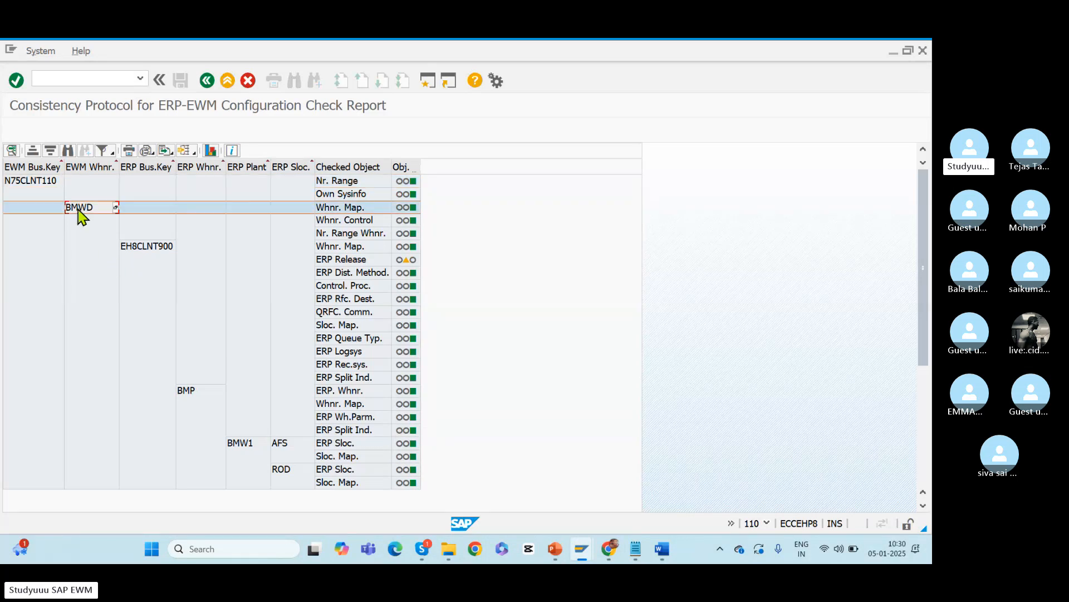
{"action": "left_click", "coordinate": [140, 248]}
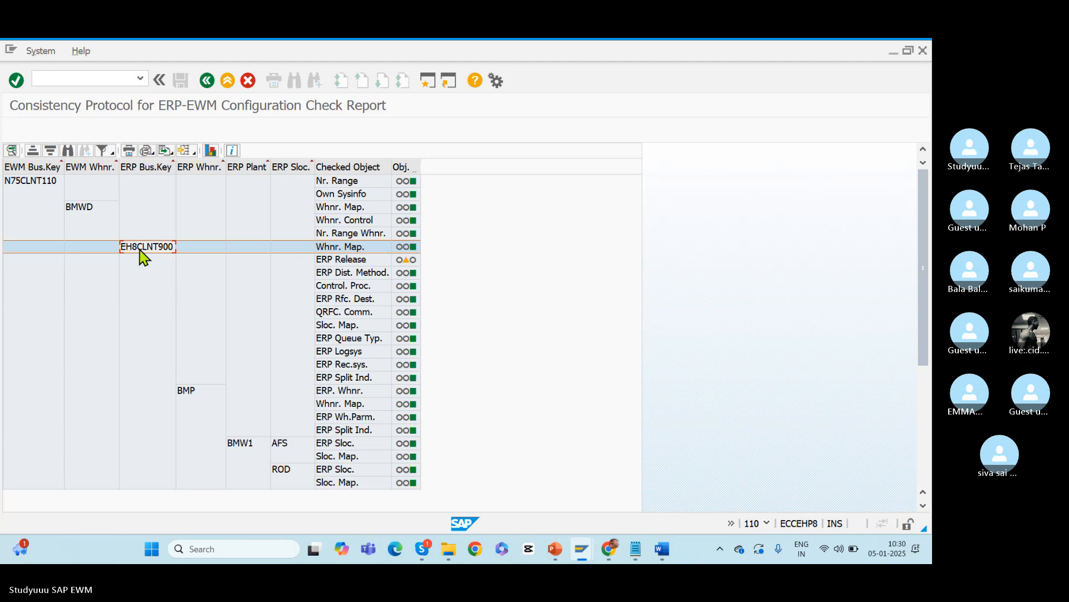
- Leave the configuration check, review the business system and ERP warehouse columns in the ERP-to-EWM warehouse number mapping, and return to the IMG
{"action": "left_click", "coordinate": [206, 85]}
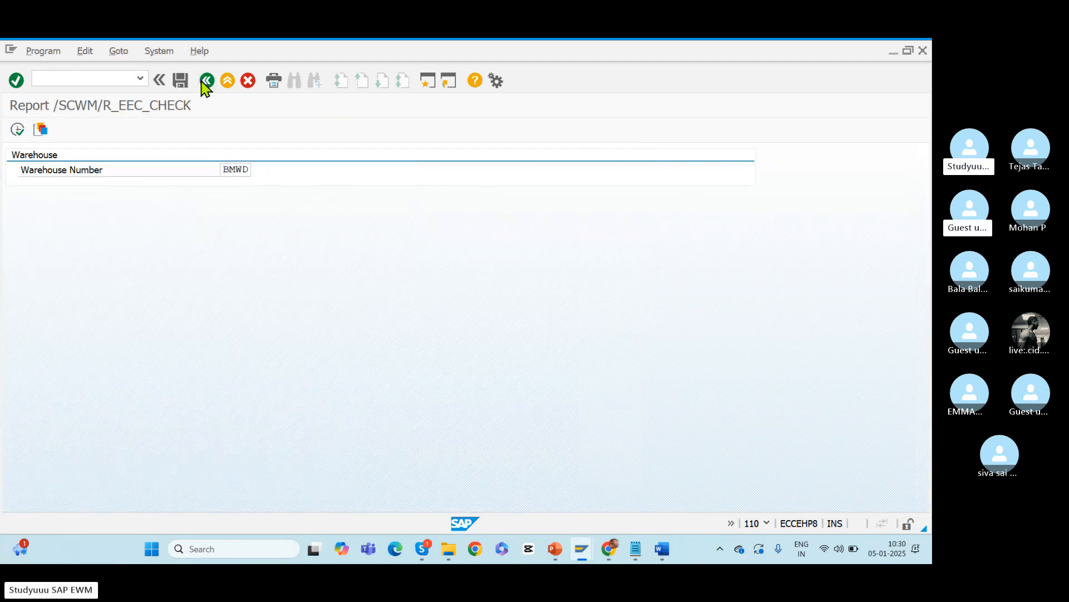
{"action": "left_click", "coordinate": [206, 84]}
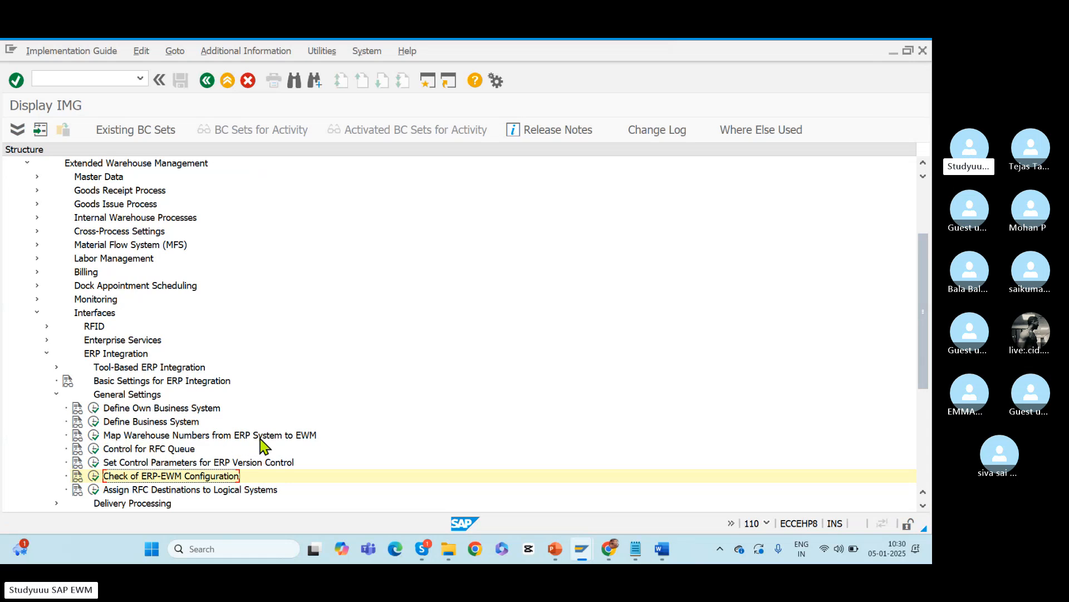
{"action": "left_click", "coordinate": [94, 437]}
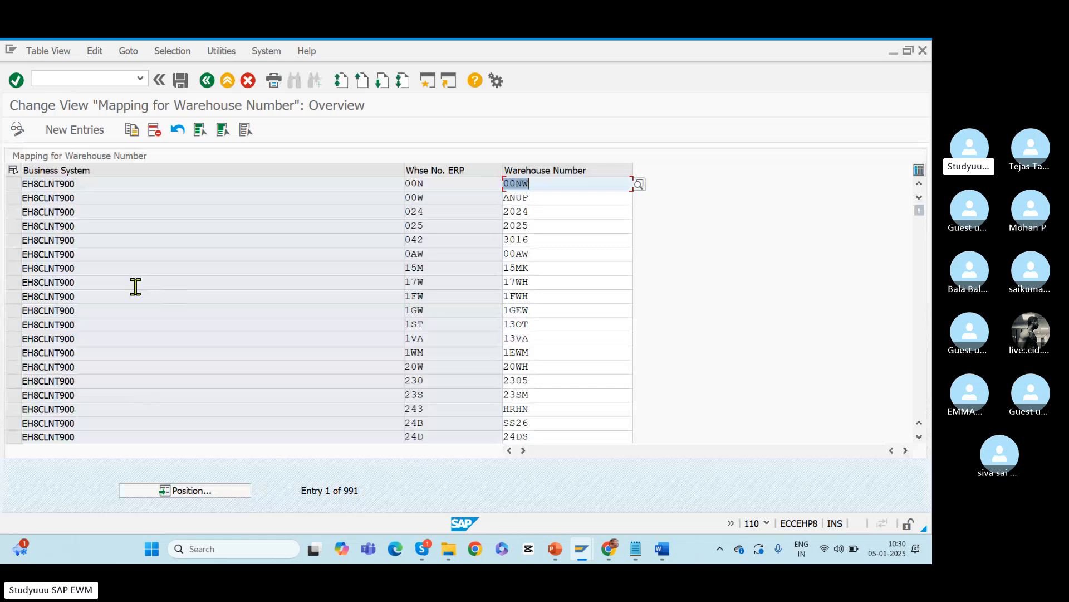
{"action": "left_click_drag", "start_coordinate": [92, 282], "coordinate": [2, 277]}
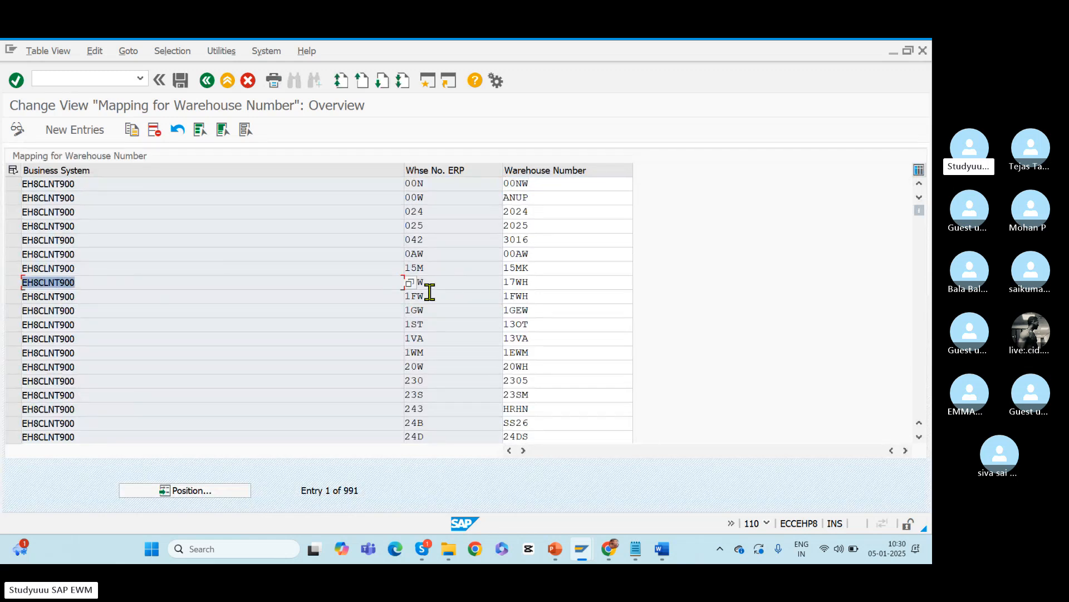
{"action": "left_click_drag", "start_coordinate": [429, 292], "coordinate": [390, 294]}
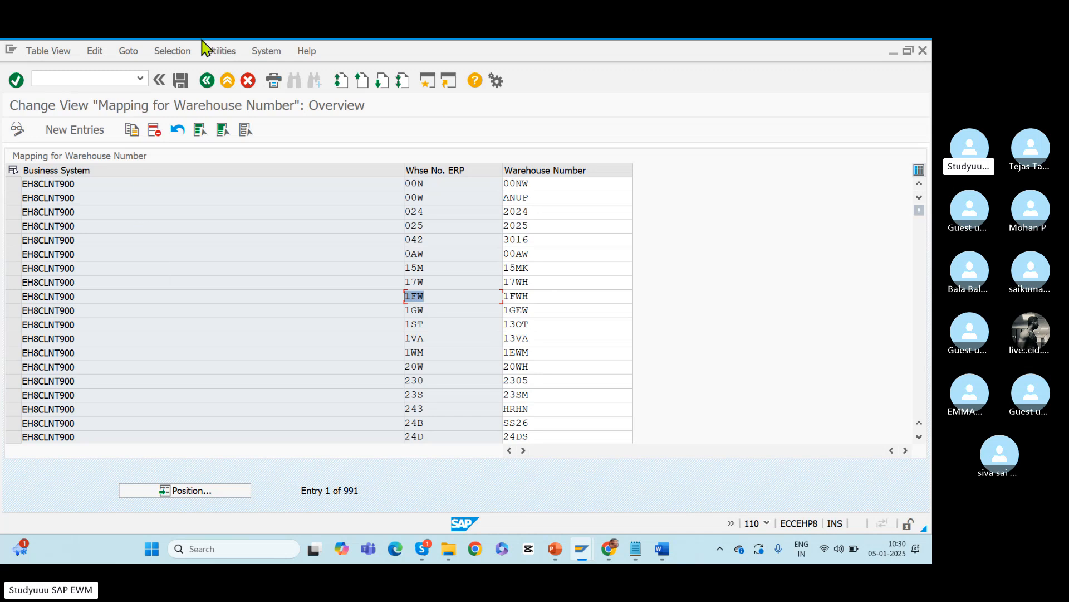
{"action": "left_click", "coordinate": [207, 80]}
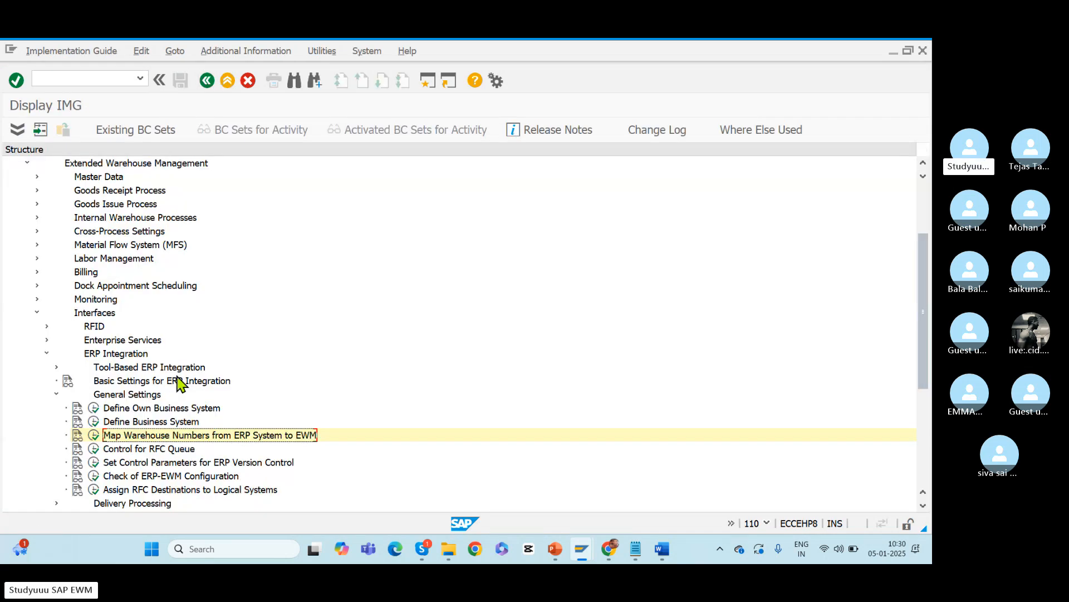
- Open the Define Business System activity and compare the business system and logical system entries for EH8CLNT900 and N75CLNT110
{"action": "left_click", "coordinate": [94, 422]}
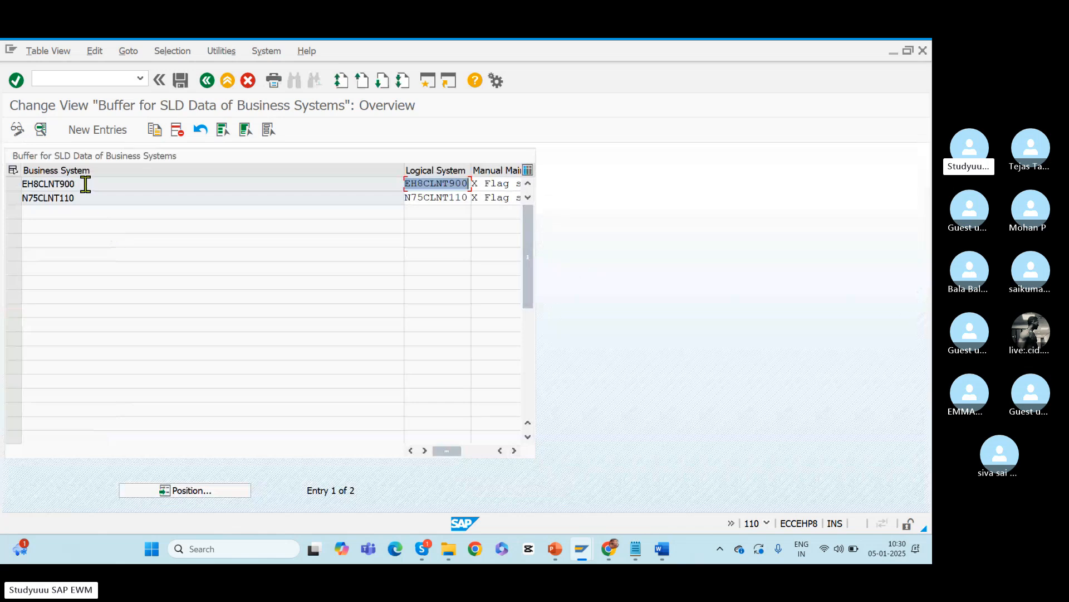
{"action": "left_click_drag", "start_coordinate": [86, 184], "coordinate": [13, 198]}
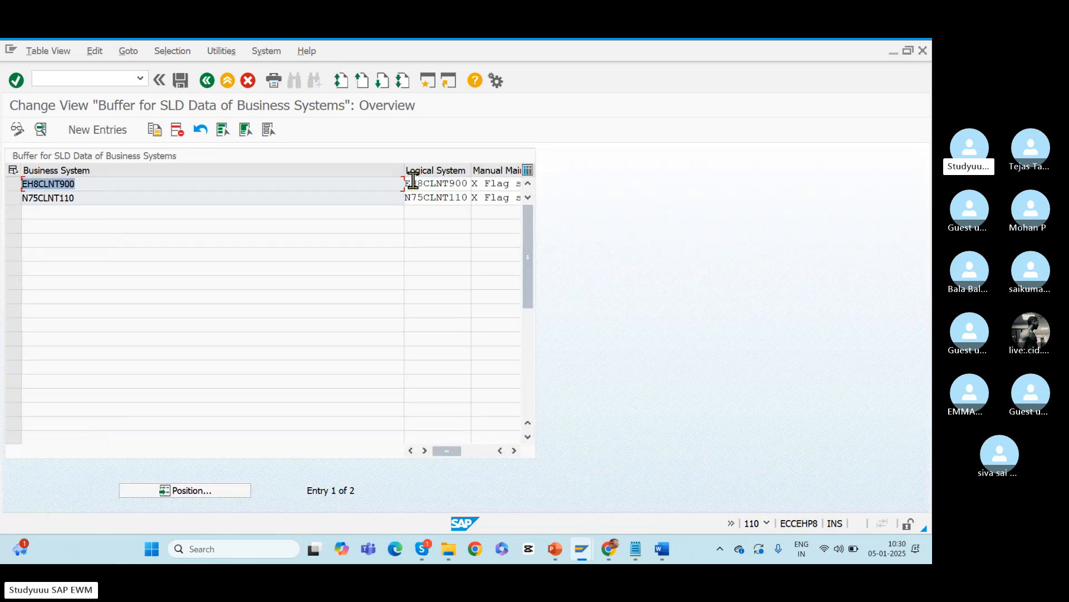
{"action": "left_click_drag", "start_coordinate": [412, 181], "coordinate": [494, 176]}
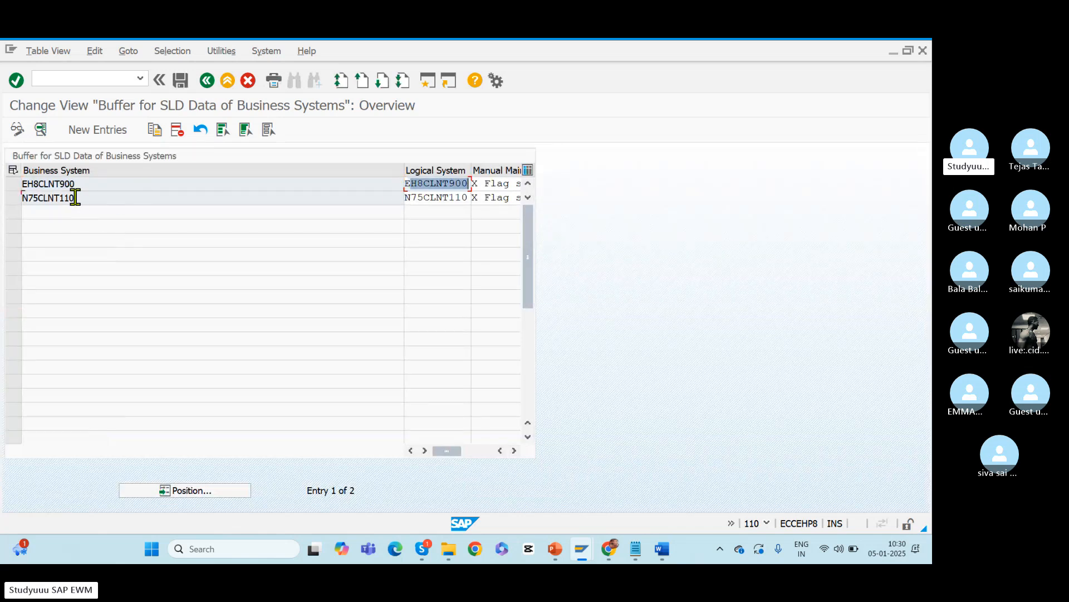
{"action": "left_click_drag", "start_coordinate": [75, 197], "coordinate": [4, 204]}
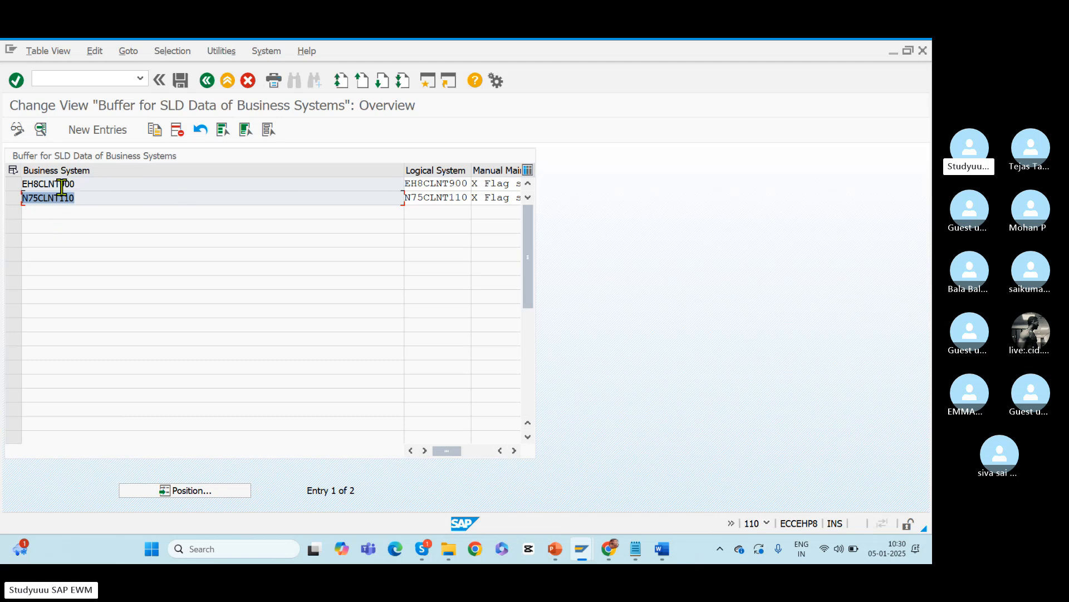
- Review the logical systems assigned to business systems EH8CLNT900 and N75CLNT110, and return to the IMG structure
{"action": "double_click", "coordinate": [83, 184]}
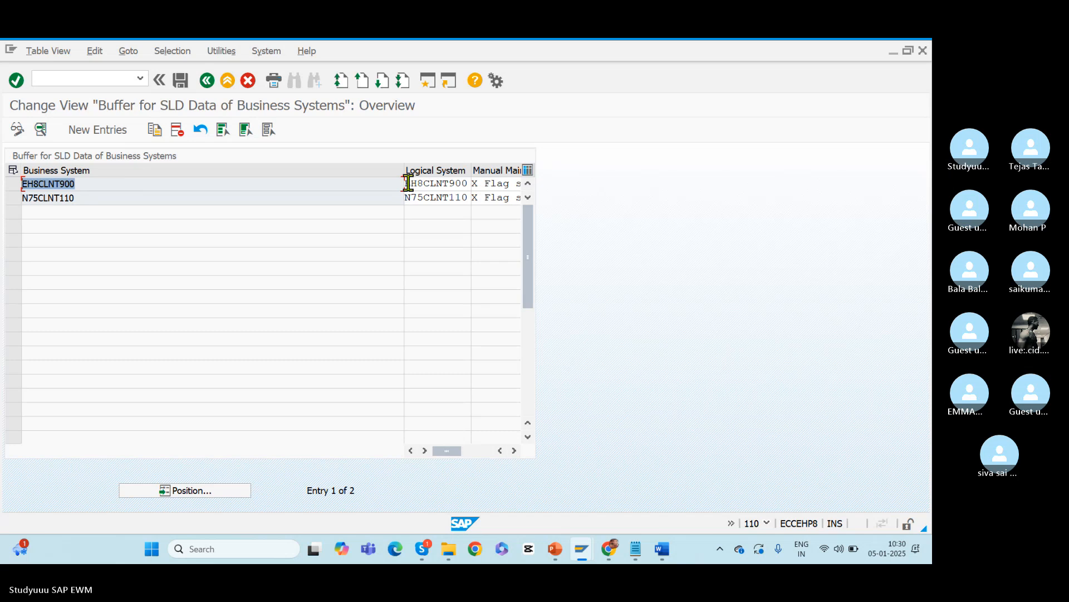
{"action": "left_click_drag", "start_coordinate": [407, 183], "coordinate": [489, 179]}
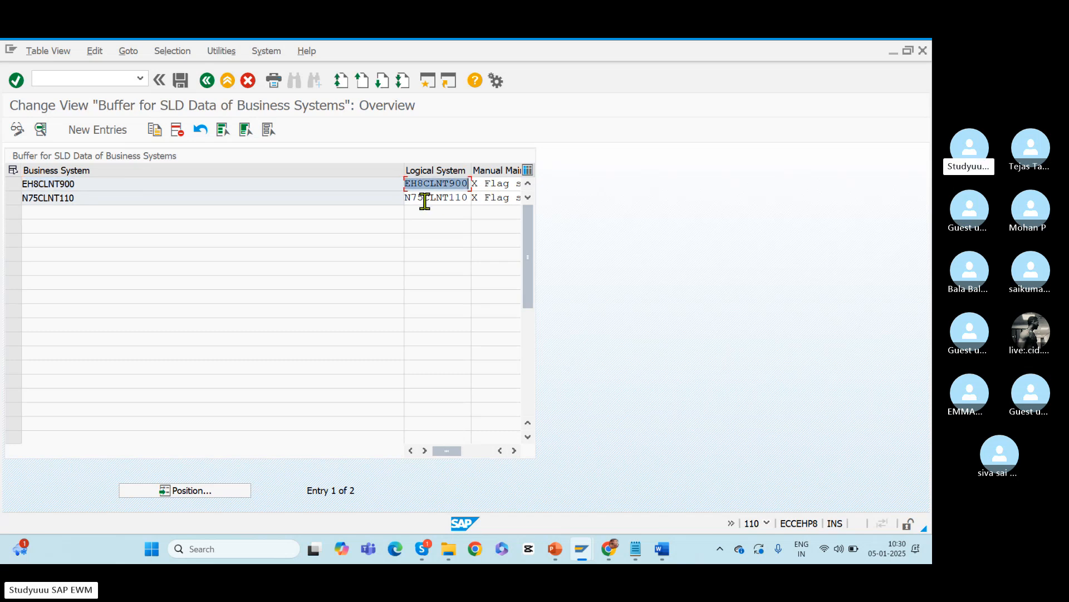
{"action": "left_click_drag", "start_coordinate": [406, 198], "coordinate": [495, 193]}
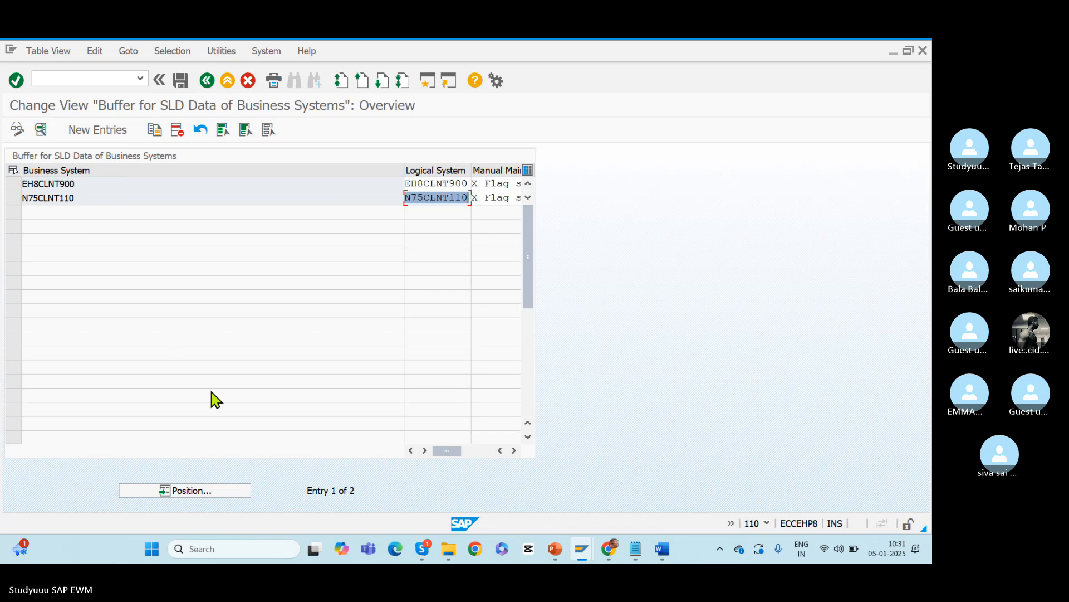
{"action": "left_click", "coordinate": [206, 80]}
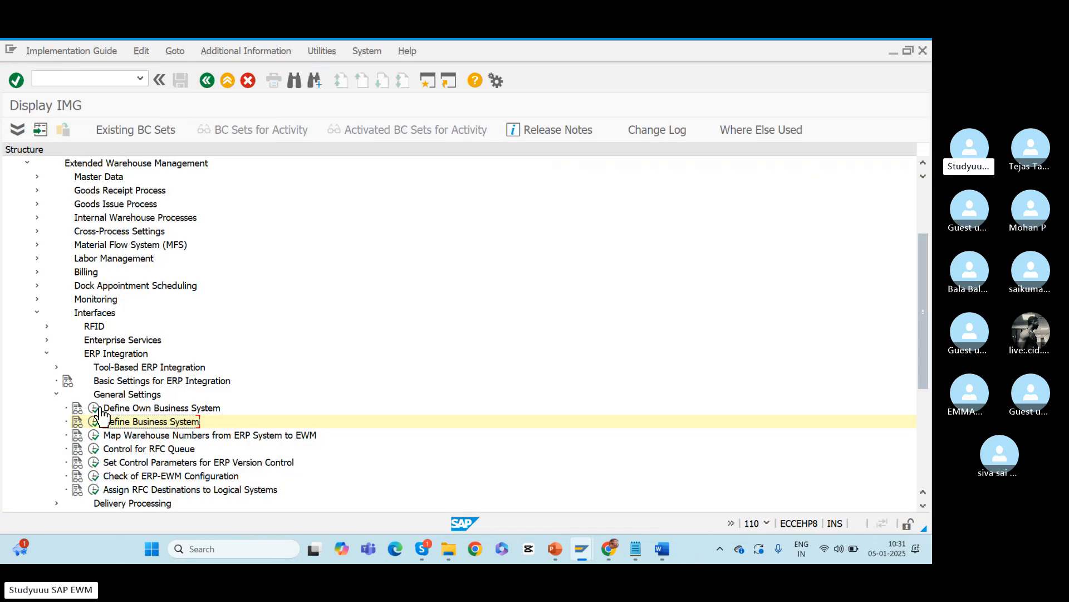
- Check the entry in Define Own Business System against the session's system and client details, and return to the IMG structure
{"action": "left_click", "coordinate": [94, 409]}
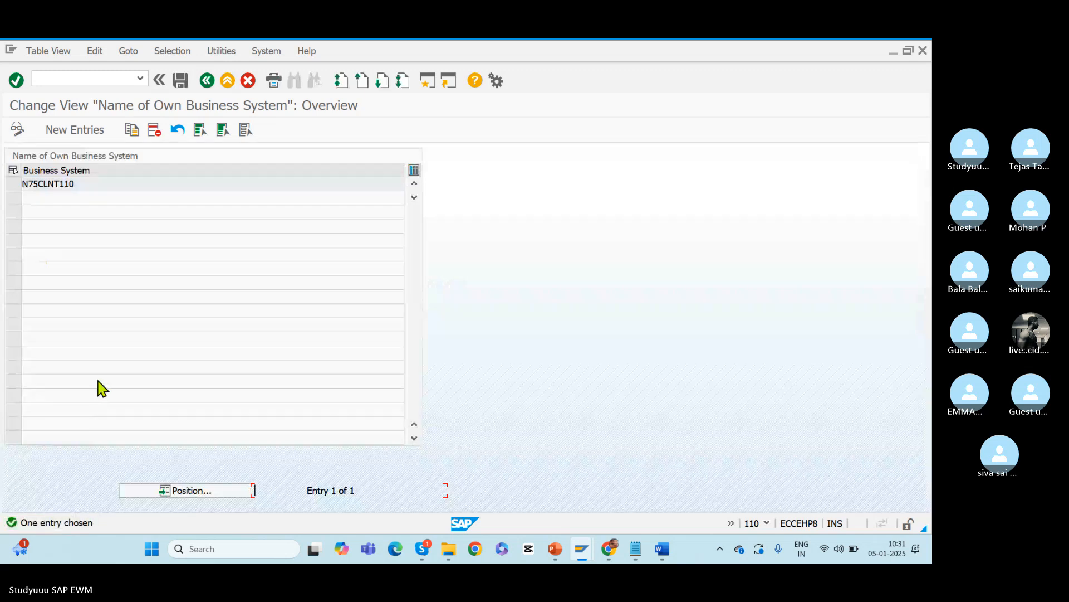
{"action": "left_click_drag", "start_coordinate": [80, 184], "coordinate": [5, 195]}
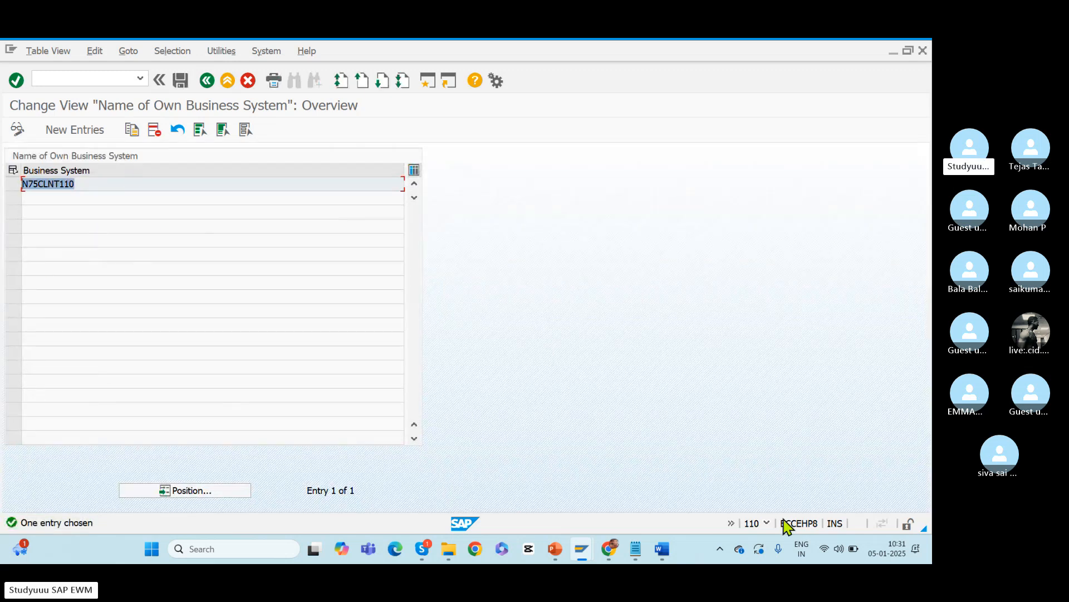
{"action": "left_click", "coordinate": [767, 523]}
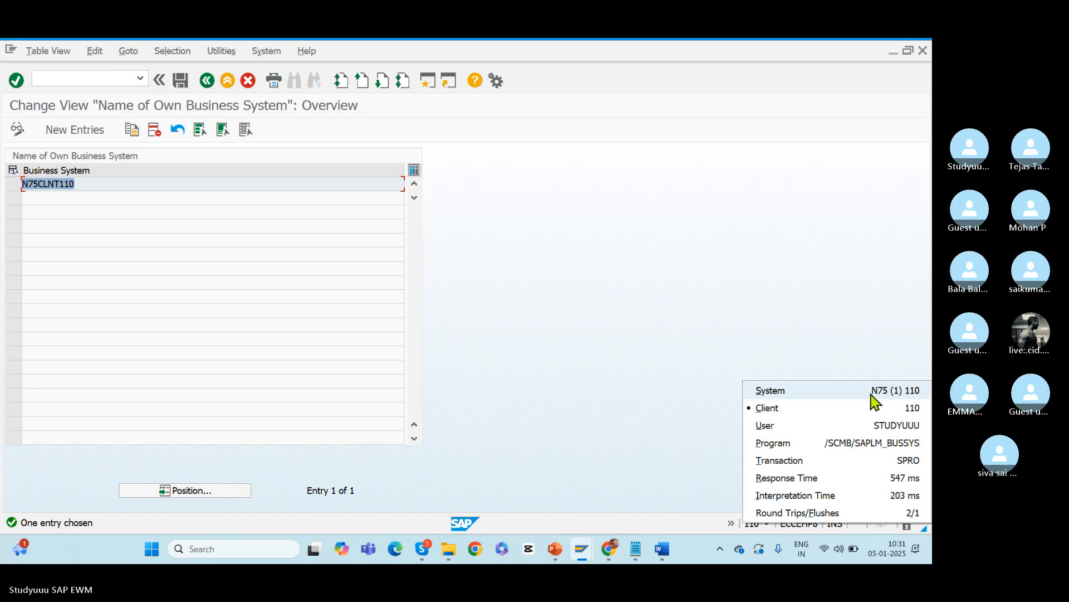
{"action": "left_click", "coordinate": [584, 365]}
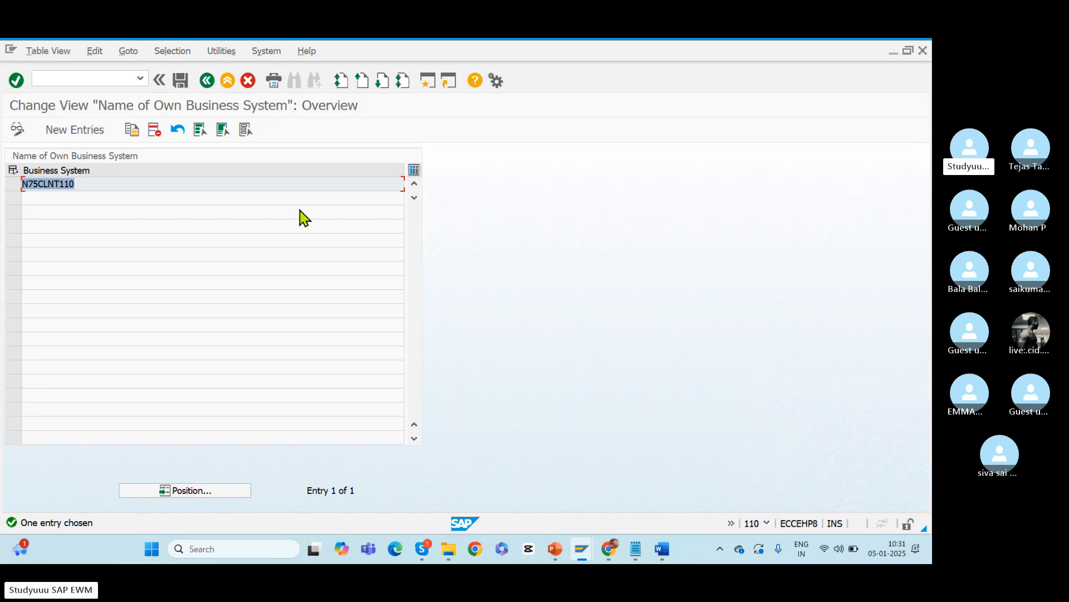
{"action": "left_click", "coordinate": [207, 82]}
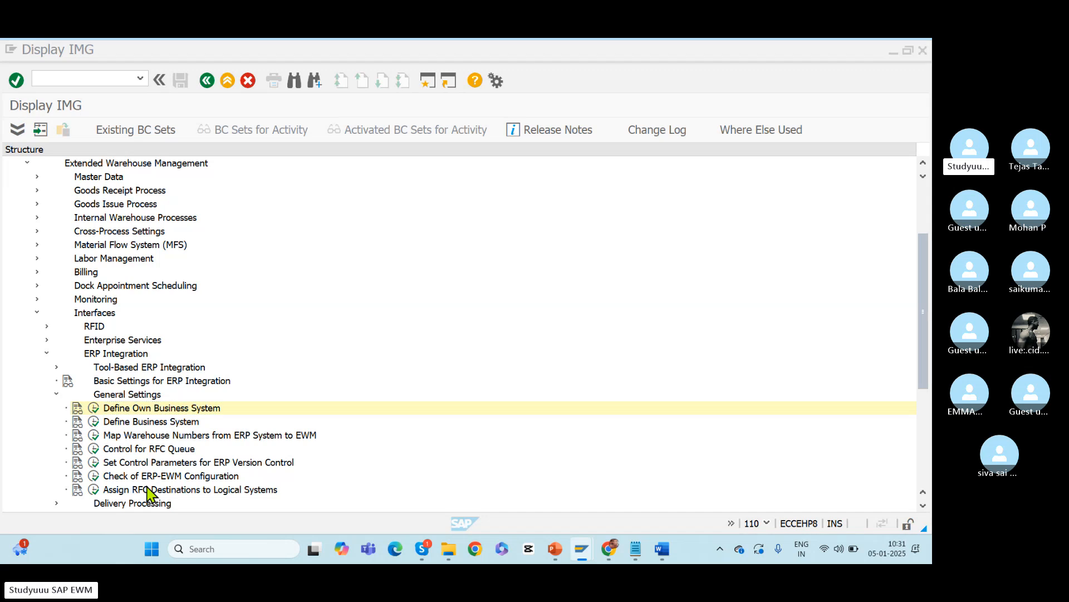
- Switch to the client 900 session and open the Create Material initial screen
{"action": "key", "text": "alt+Tab"}
{"action": "key", "text": "alt+Tab"}
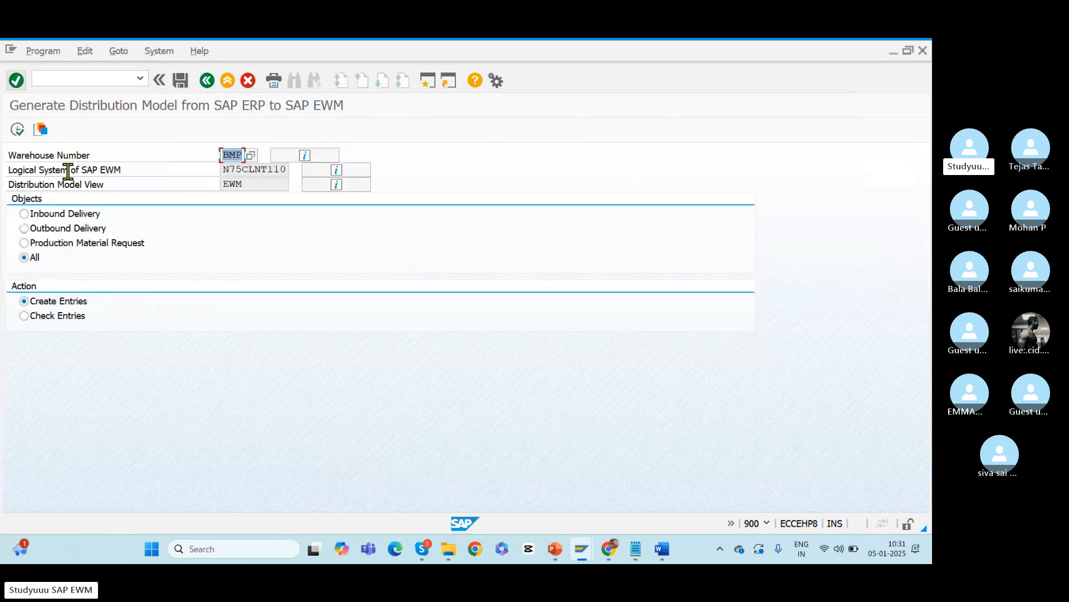
{"action": "left_click", "coordinate": [52, 75]}
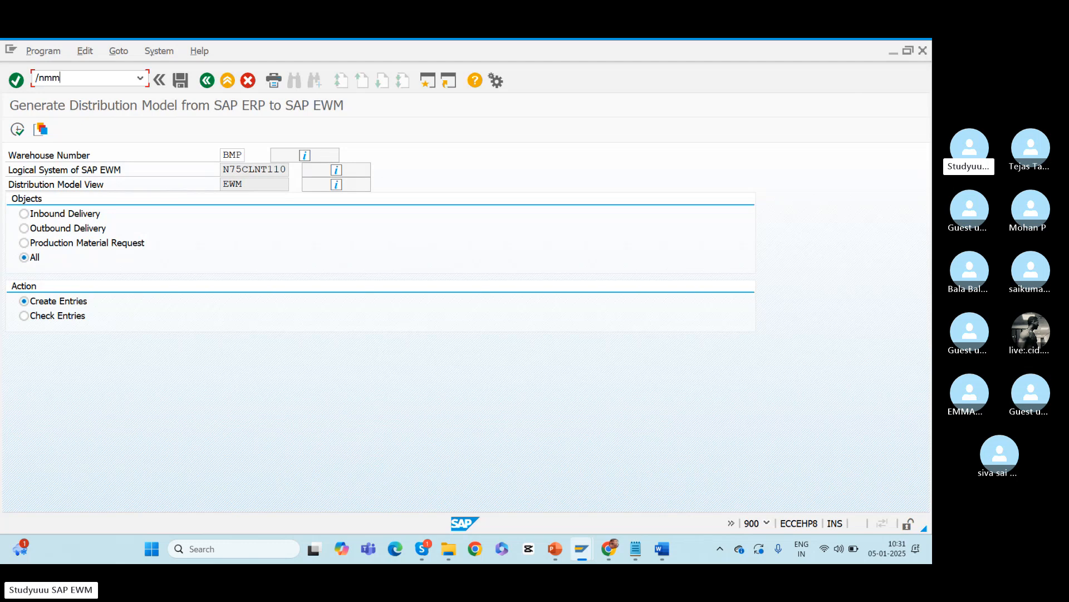
{"action": "key", "text": "Return"}
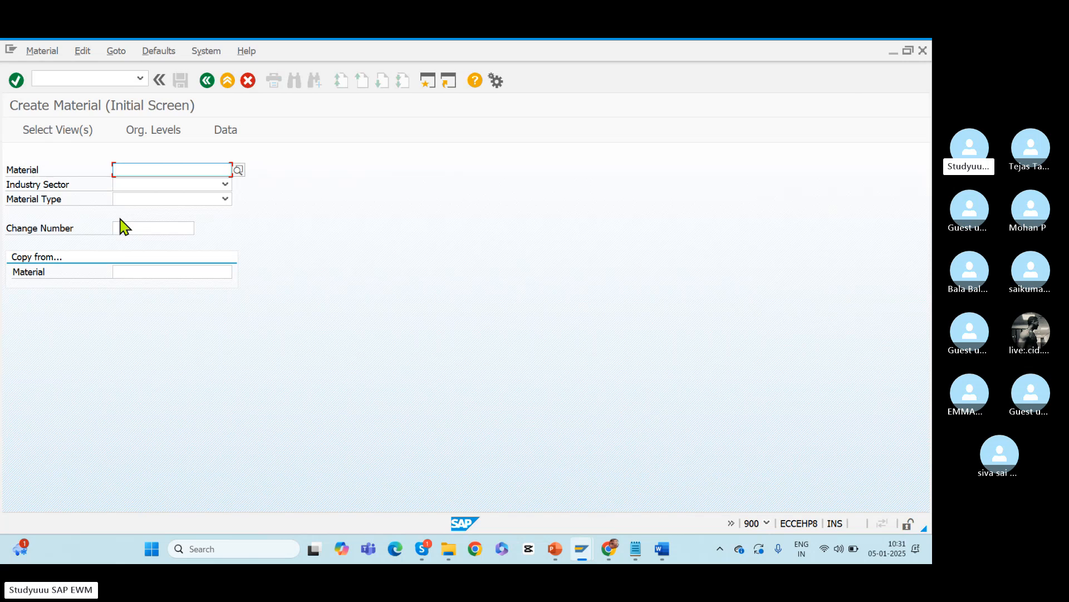
- Switch to the client 110 Number Range Object Maintenance session and open the warehouse monitor with transaction /n/scwm/mon
{"action": "key", "text": "alt+Tab"}
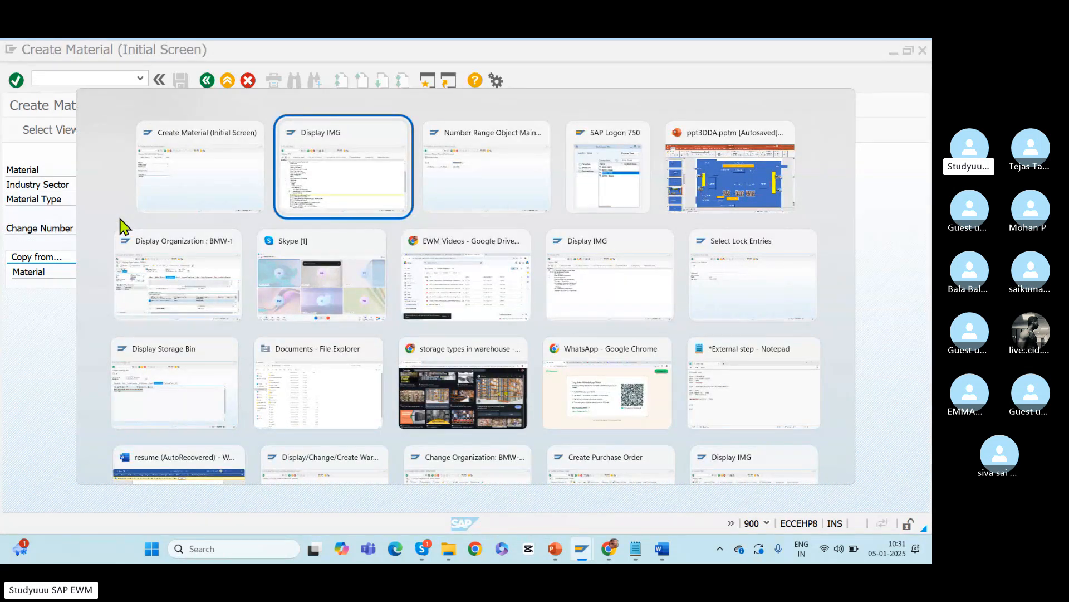
{"action": "key", "text": "alt+Tab"}
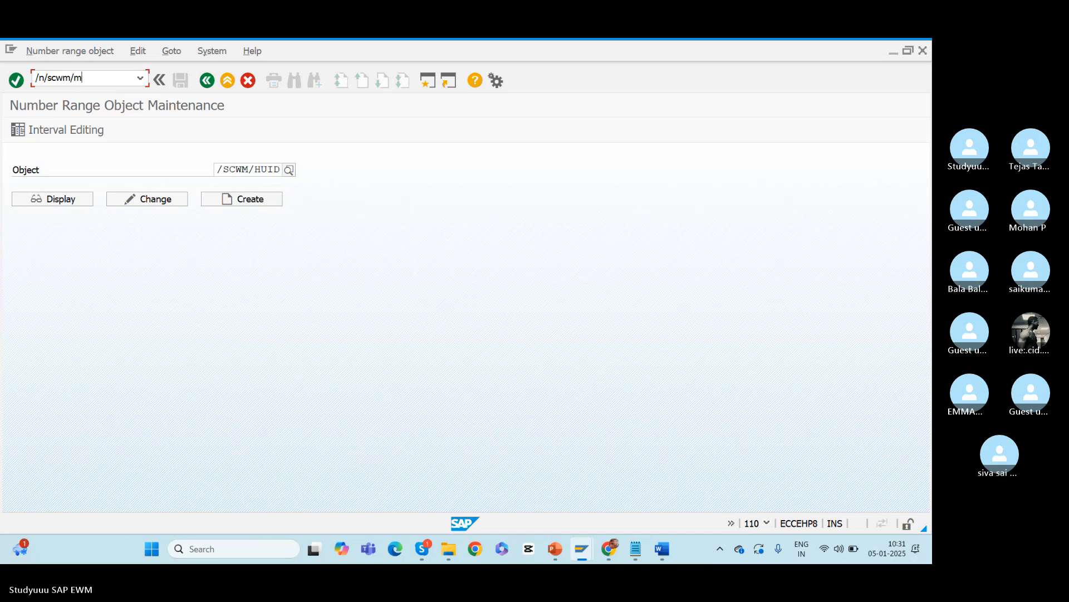
{"action": "type", "text": "/n/scwm/mon"}
{"action": "key", "text": "Return"}
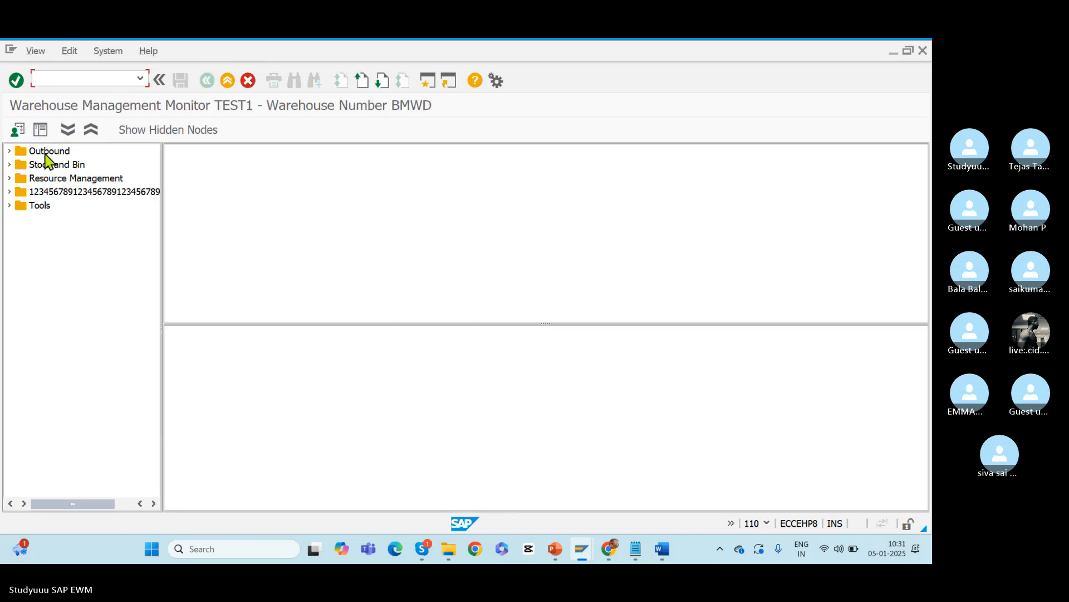
- Set the warehouse management monitor to SAP for warehouse number BMWD and reload it
{"action": "left_click", "coordinate": [18, 132]}
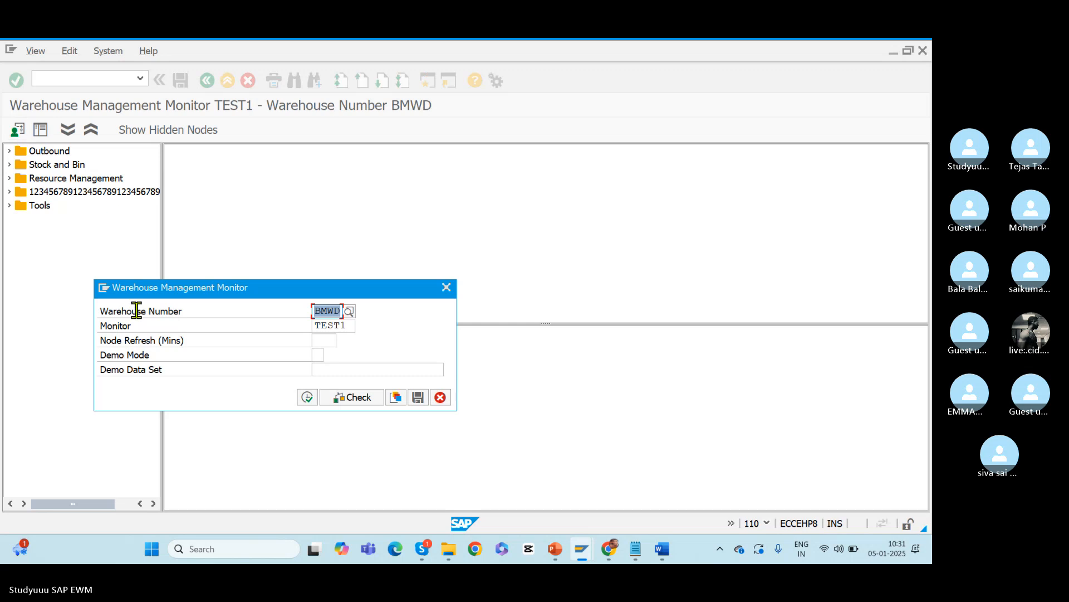
{"action": "double_click", "coordinate": [342, 325]}
{"action": "type", "text": "SAP"}
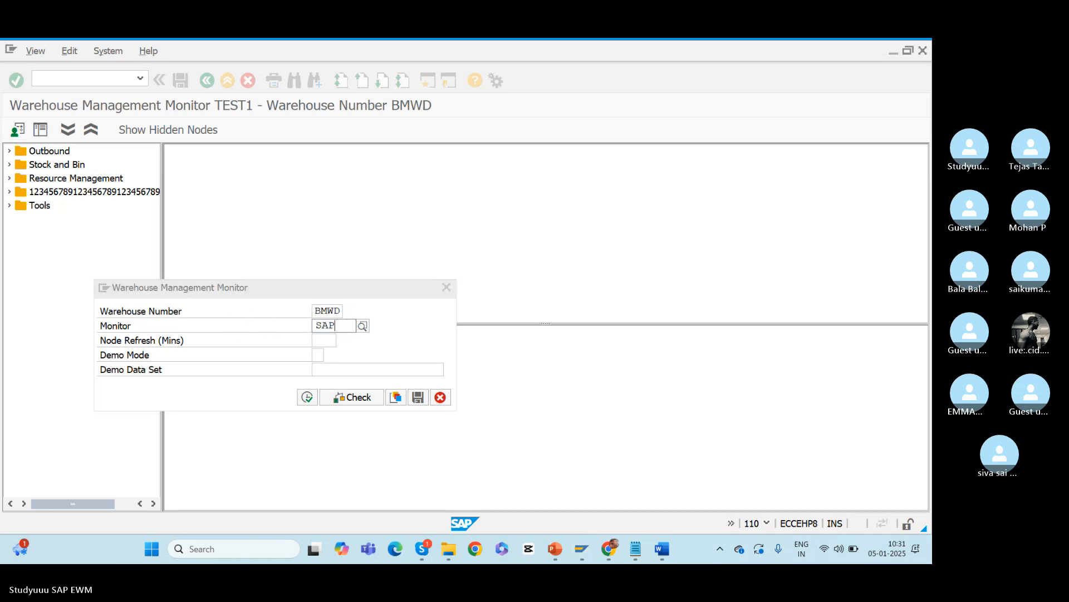
{"action": "left_click", "coordinate": [307, 396]}
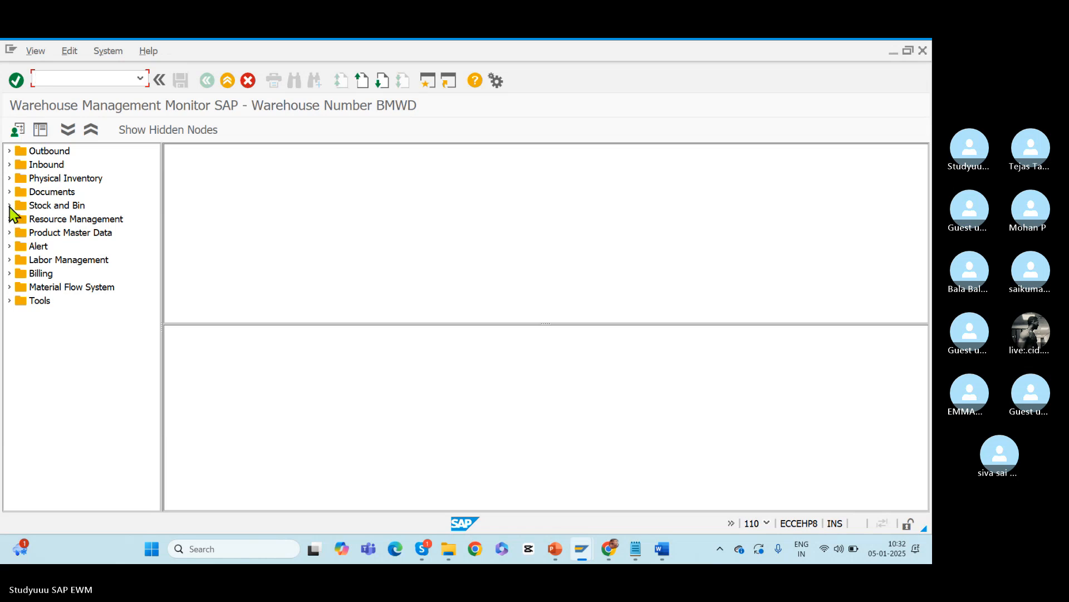
- Run the Warehouse Attribute query under Product Master Data without selection criteria and confirm continuing
{"action": "left_click", "coordinate": [10, 233]}
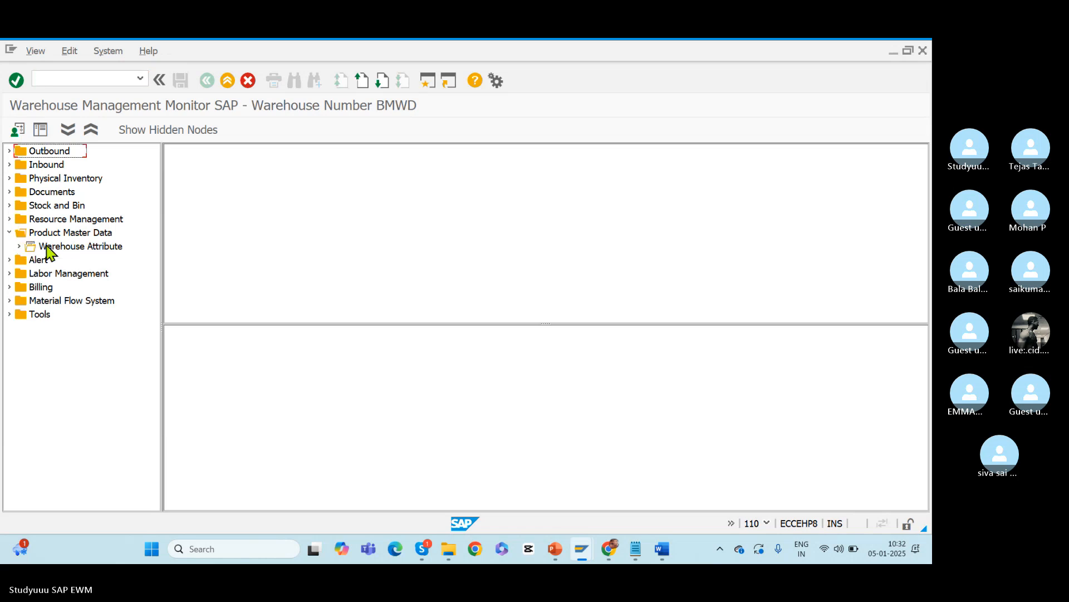
{"action": "left_click", "coordinate": [56, 233]}
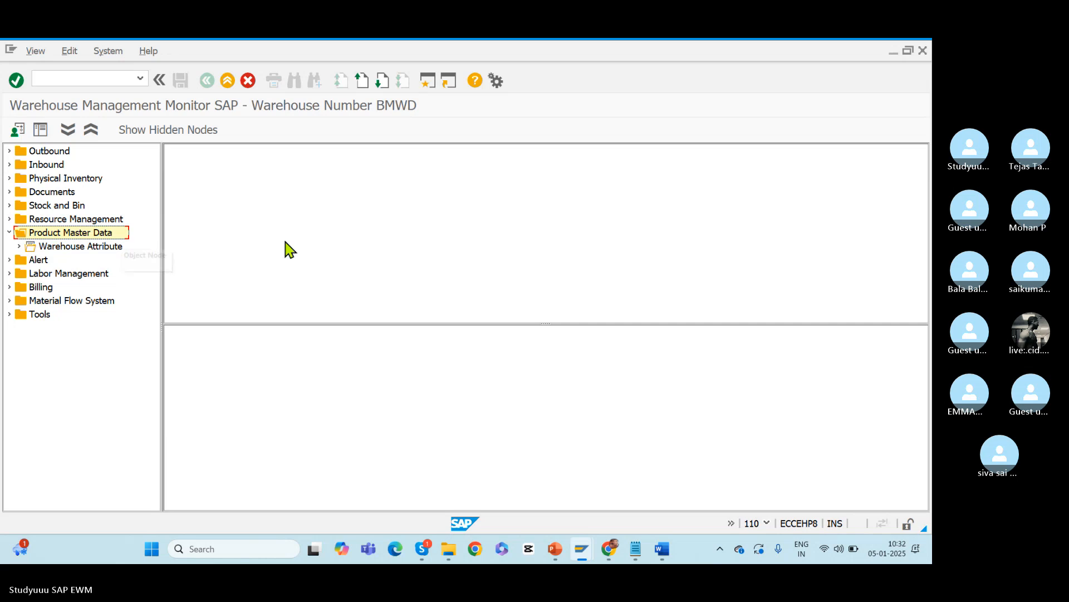
{"action": "left_click", "coordinate": [20, 246]}
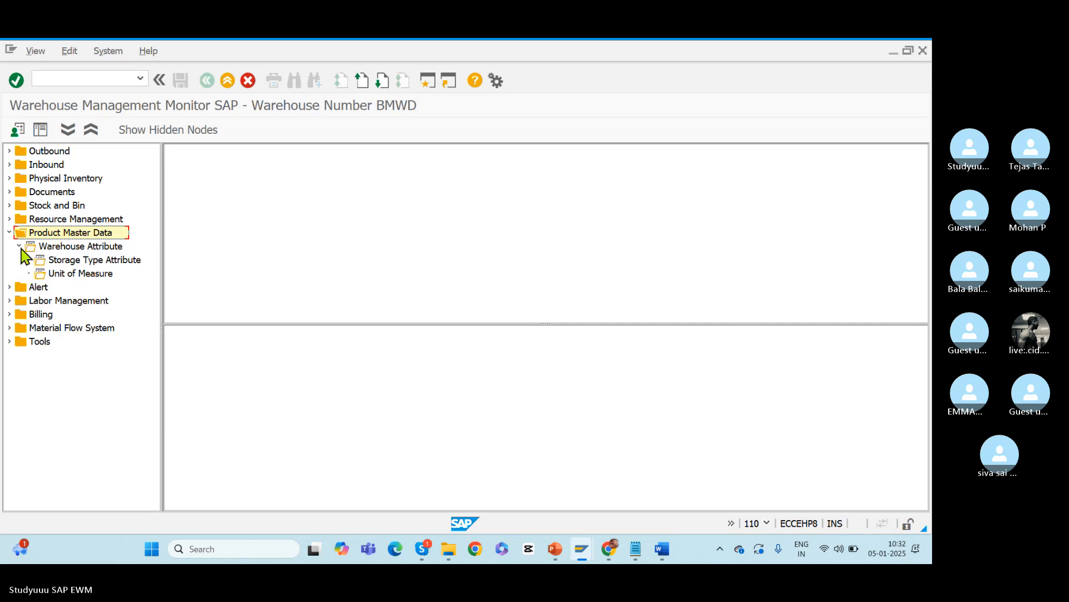
{"action": "left_click", "coordinate": [82, 249]}
{"action": "double_click", "coordinate": [82, 249]}
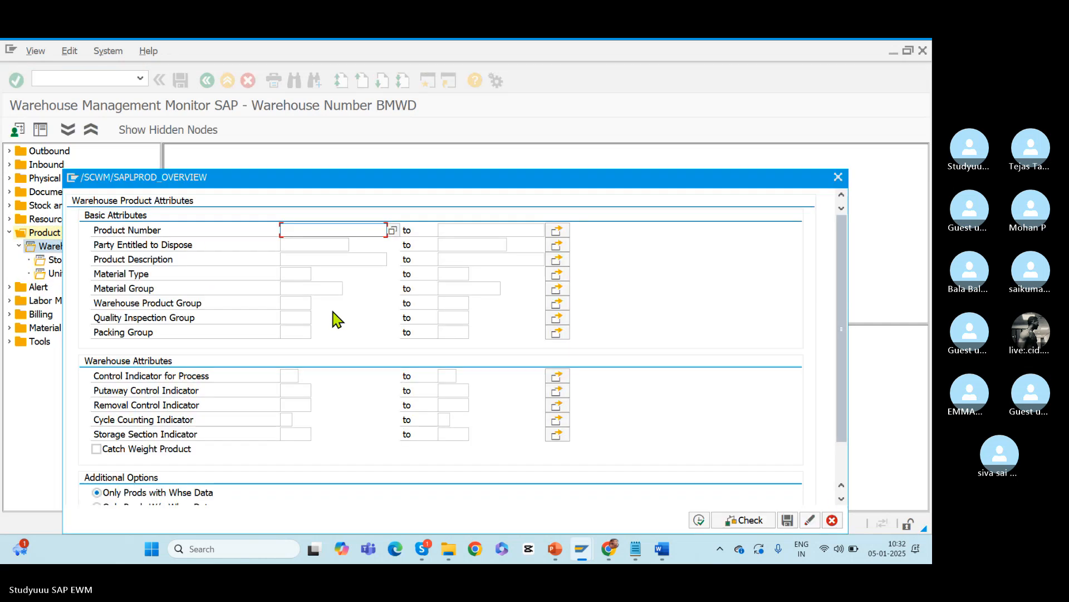
{"action": "left_click", "coordinate": [700, 521]}
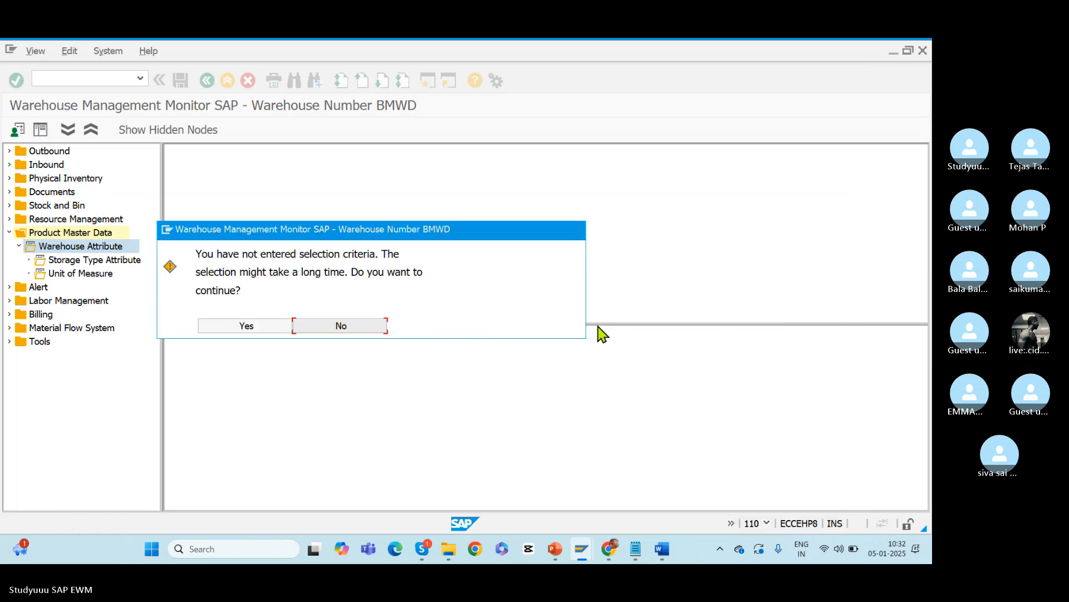
{"action": "left_click", "coordinate": [258, 328]}
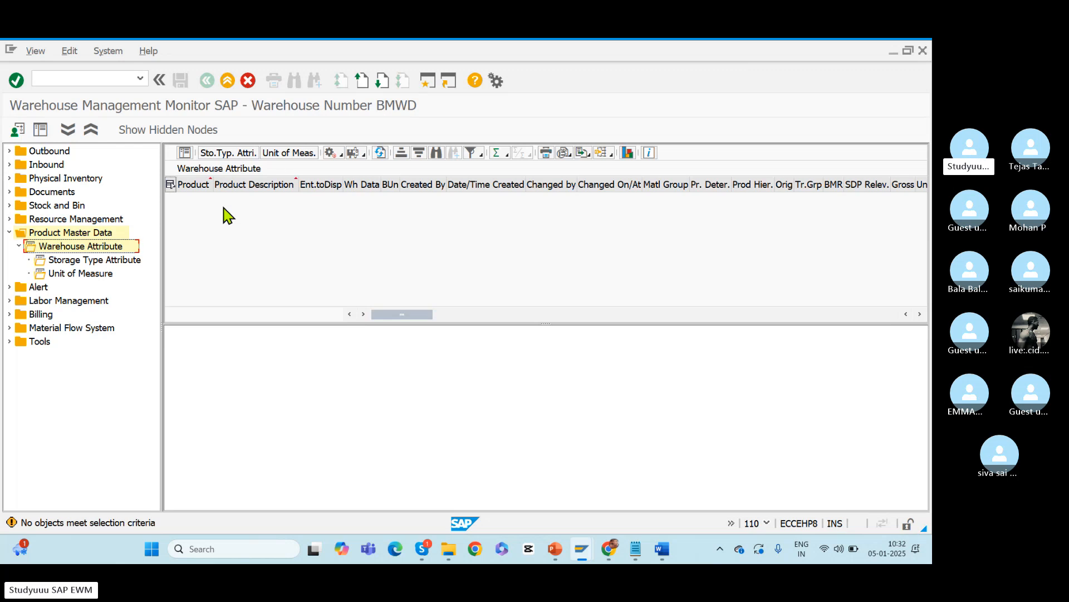
- Return to the client 900 session and open the Create Integration Model transaction
{"action": "key", "text": "alt+Tab"}
{"action": "key", "text": "alt+Tab"}
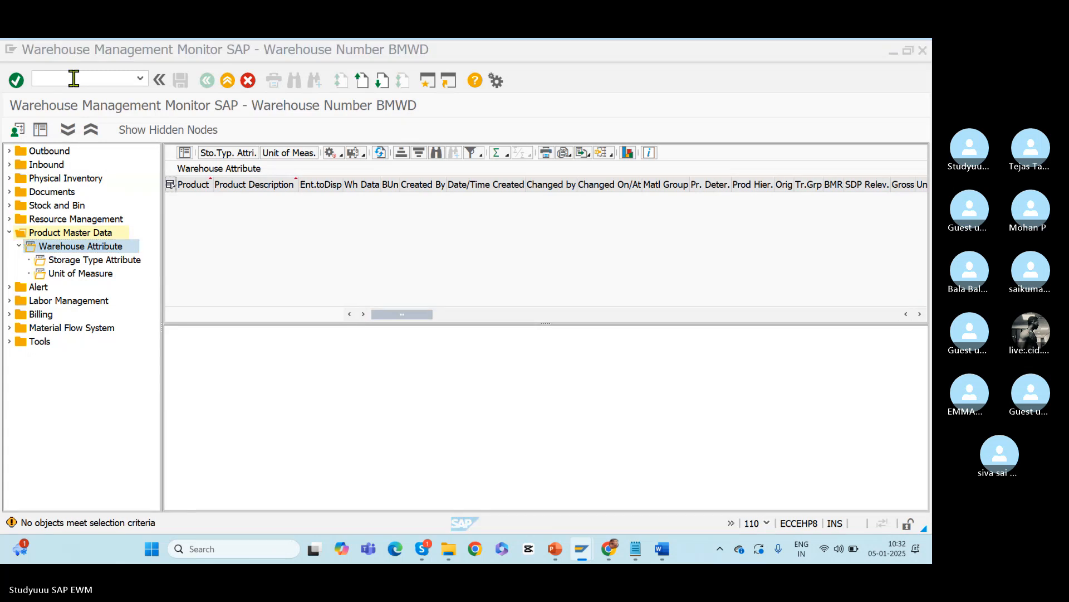
{"action": "key", "text": "alt+Tab"}
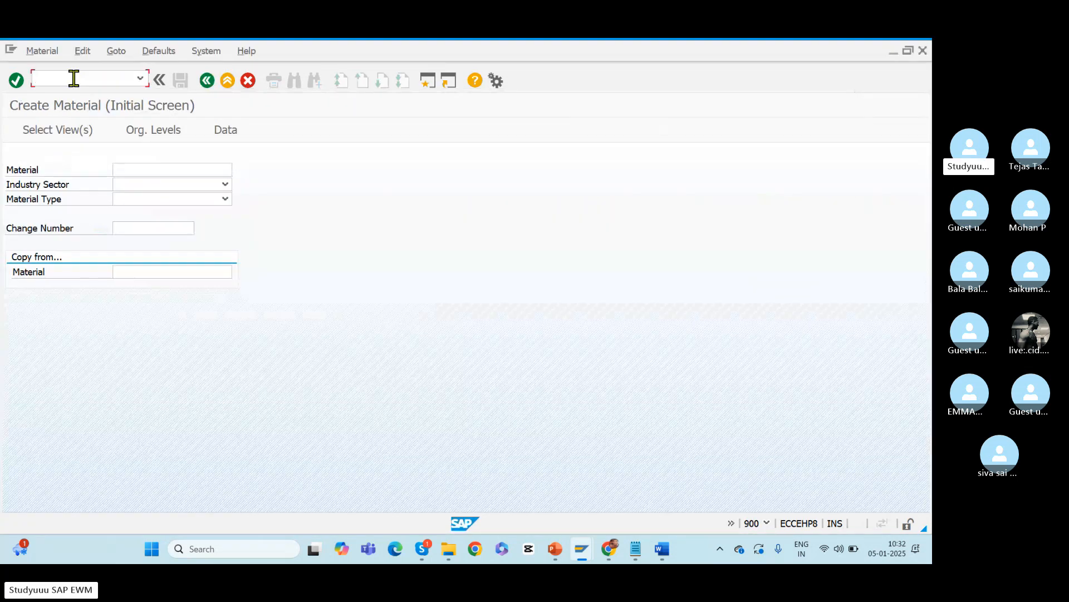
{"action": "type", "text": "mm01"}
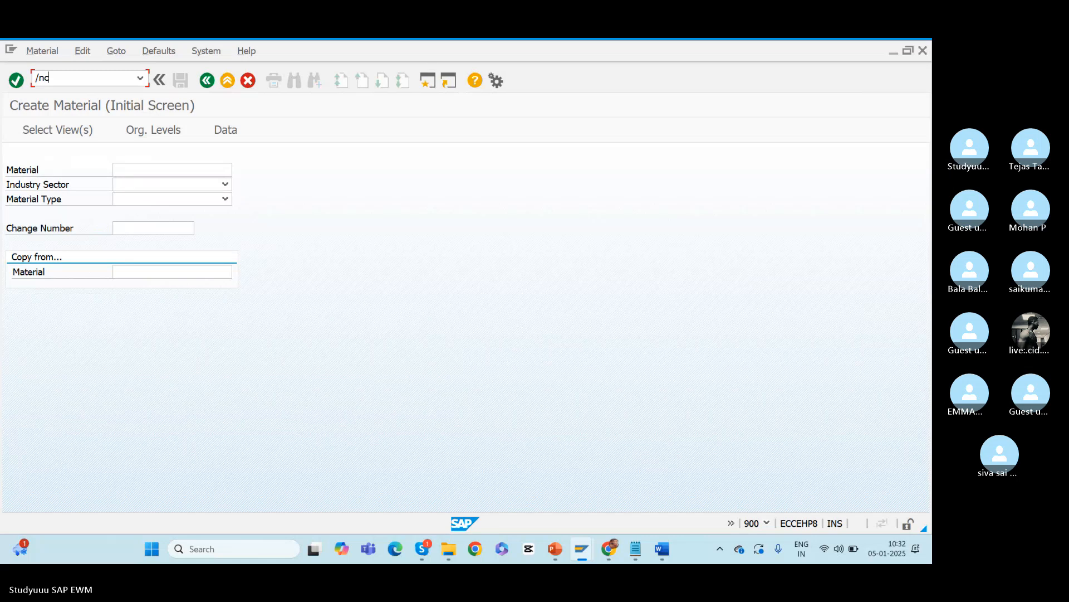
{"action": "key", "text": "Return"}
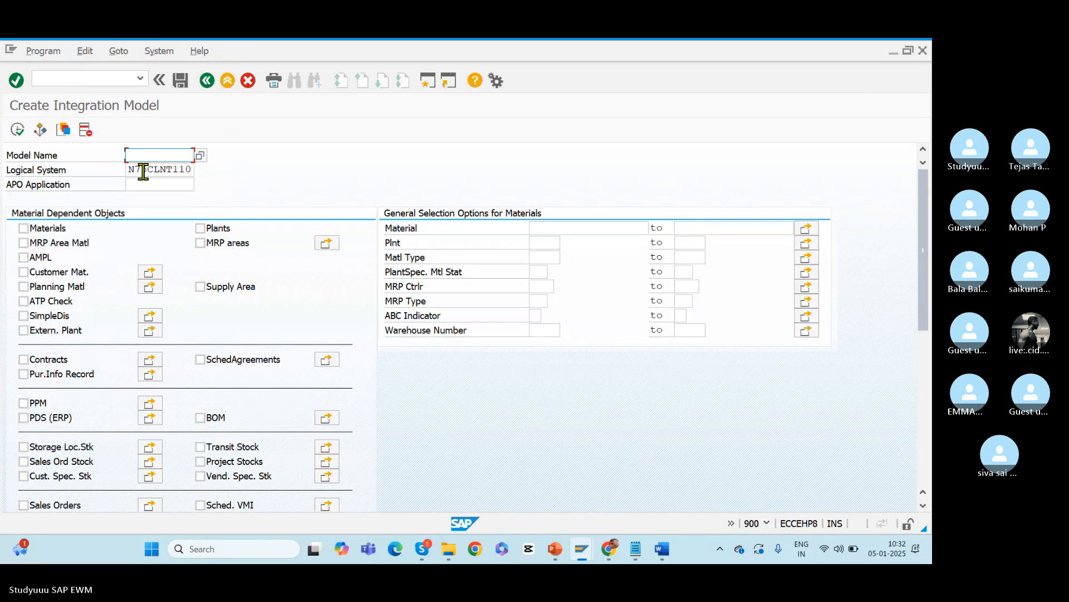
- Fill in the integration model header with model name BMW_MAT and APO application MAT
{"action": "left_click", "coordinate": [139, 166]}
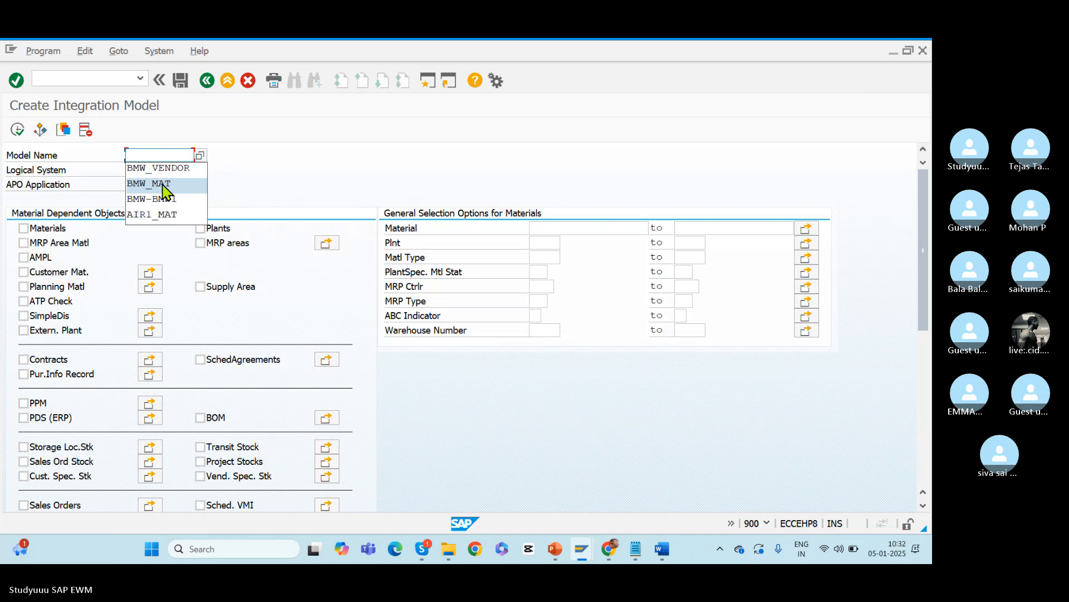
{"action": "left_click", "coordinate": [162, 185]}
{"action": "left_click", "coordinate": [136, 186]}
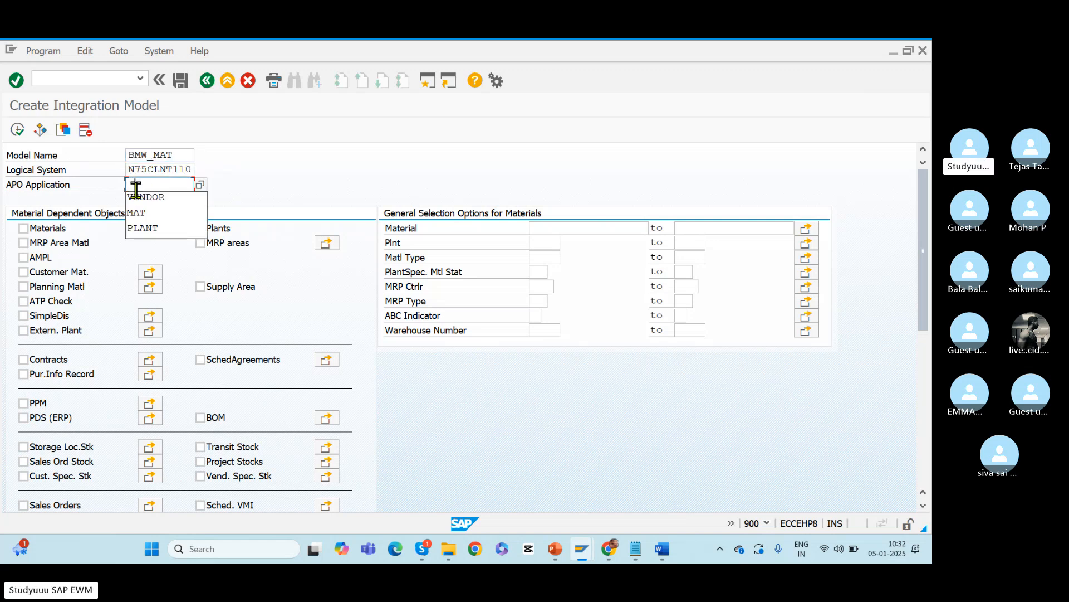
{"action": "left_click", "coordinate": [155, 212]}
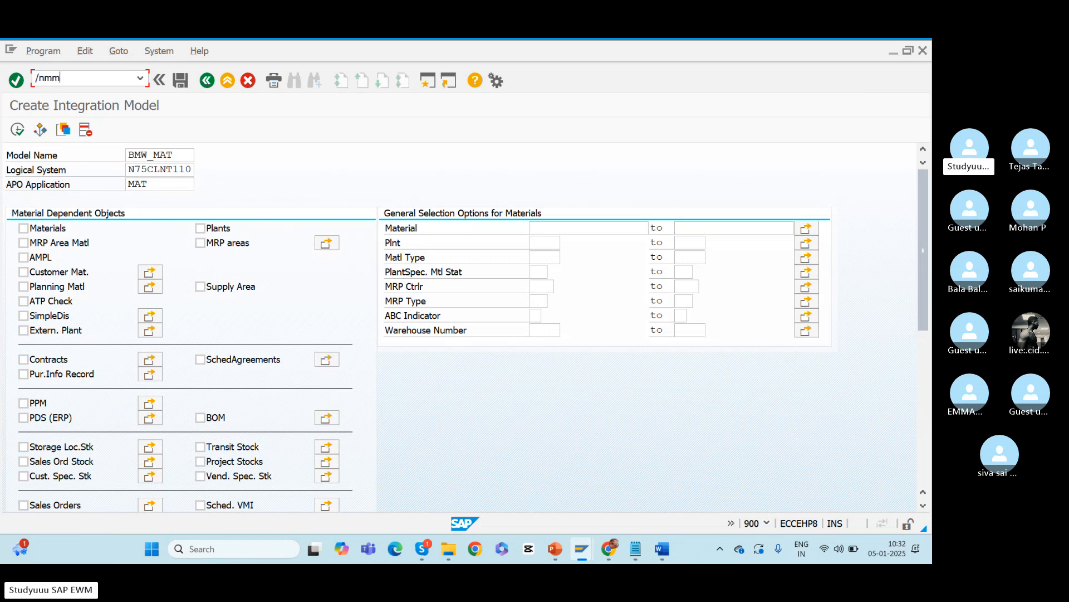
- Open Create Material and submit the initial screen with industry sector M Mechanical Engineering and material type ROH RAW MATERIAL
{"action": "key", "text": "Return"}
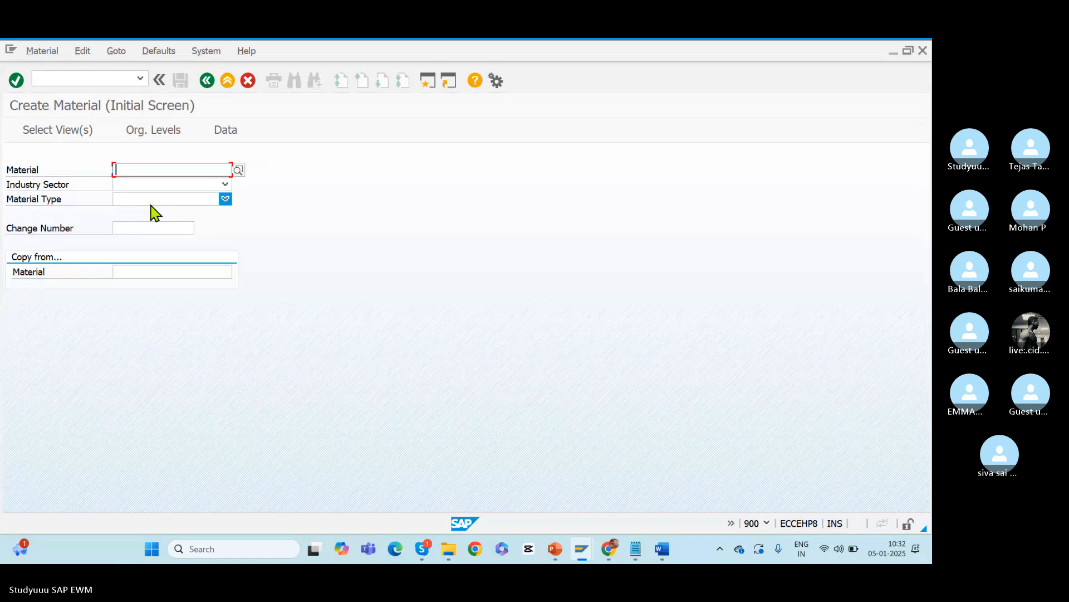
{"action": "key", "text": "Tab"}
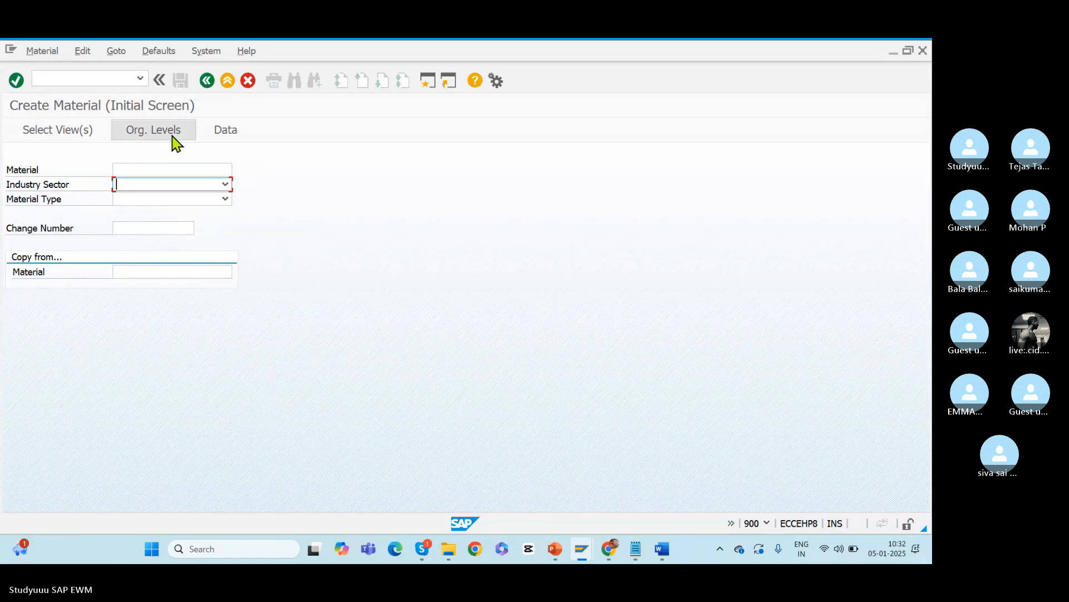
{"action": "type", "text": "M Mechanical Engineeri.."}
{"action": "key", "text": "Tab"}
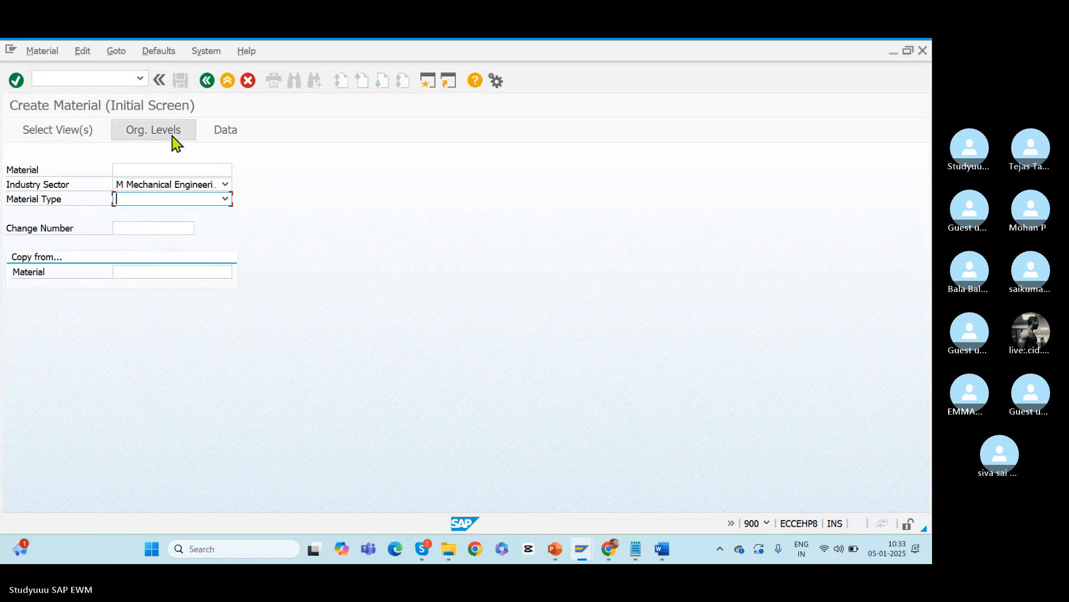
{"action": "type", "text": "ROH RAW MATERIAL"}
{"action": "key", "text": "Return"}
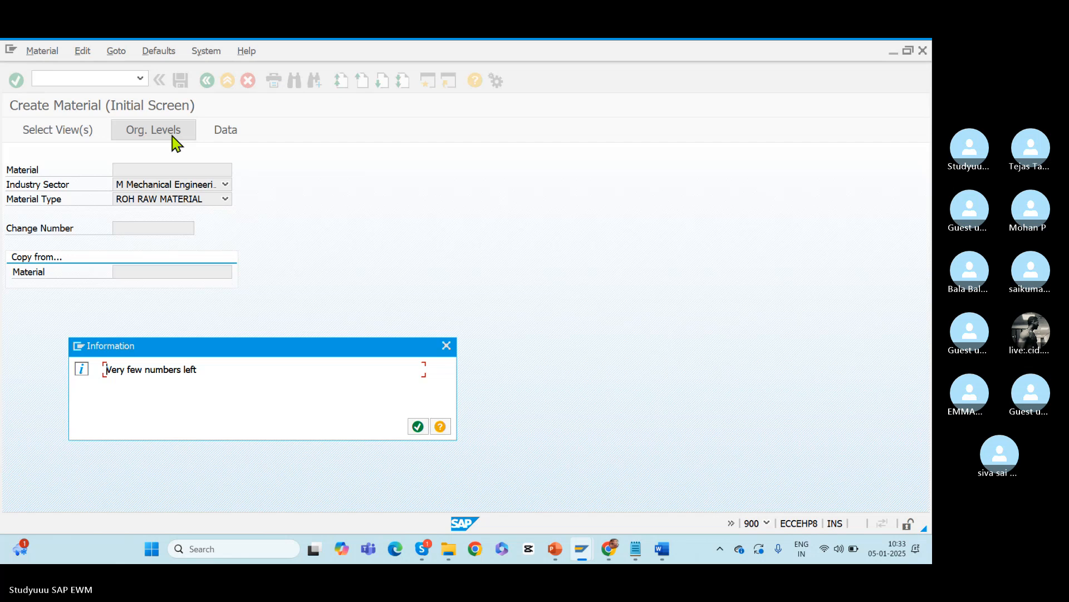
- Accept the preselected views and fill in Basic data 1 with description BMW part, base unit PC and material group 00101
{"action": "left_click", "coordinate": [417, 428]}
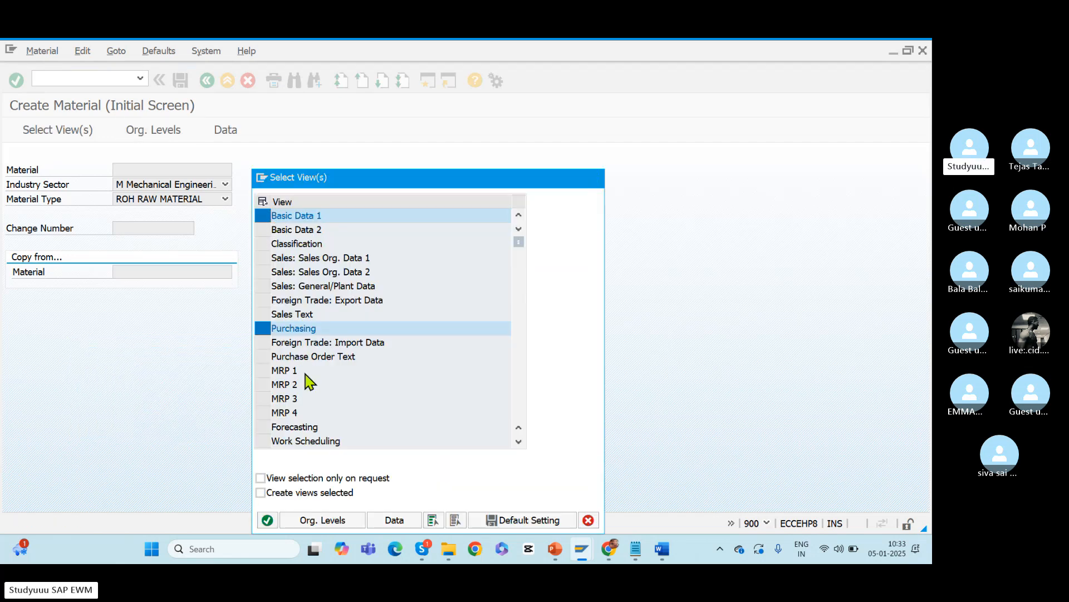
{"action": "key", "text": "Return"}
{"action": "left_click", "coordinate": [166, 240]}
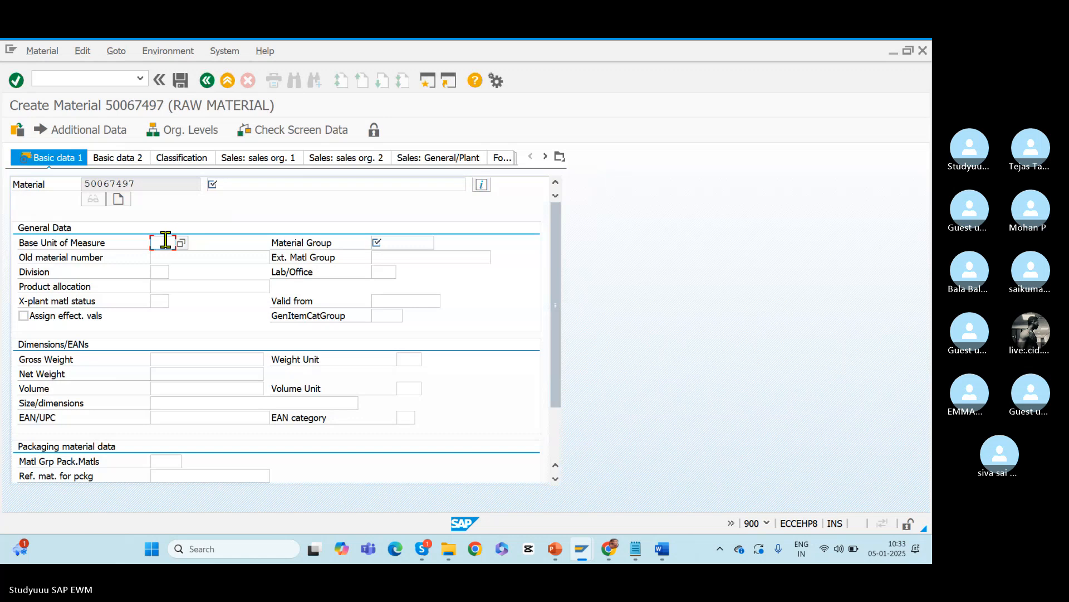
{"action": "left_click", "coordinate": [239, 183]}
{"action": "type", "text": "BM"}
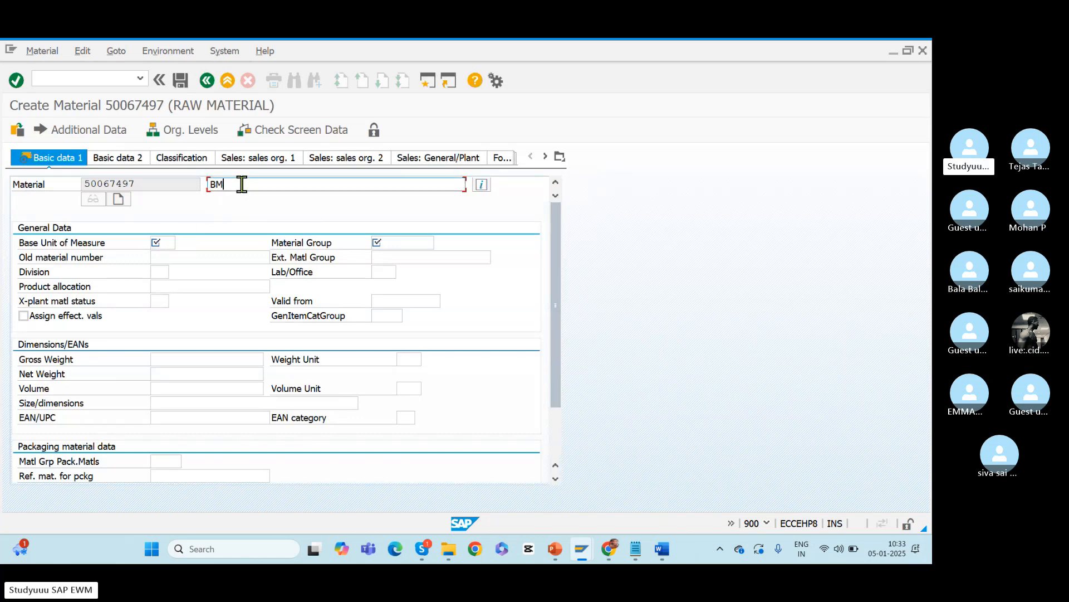
{"action": "type", "text": "W part"}
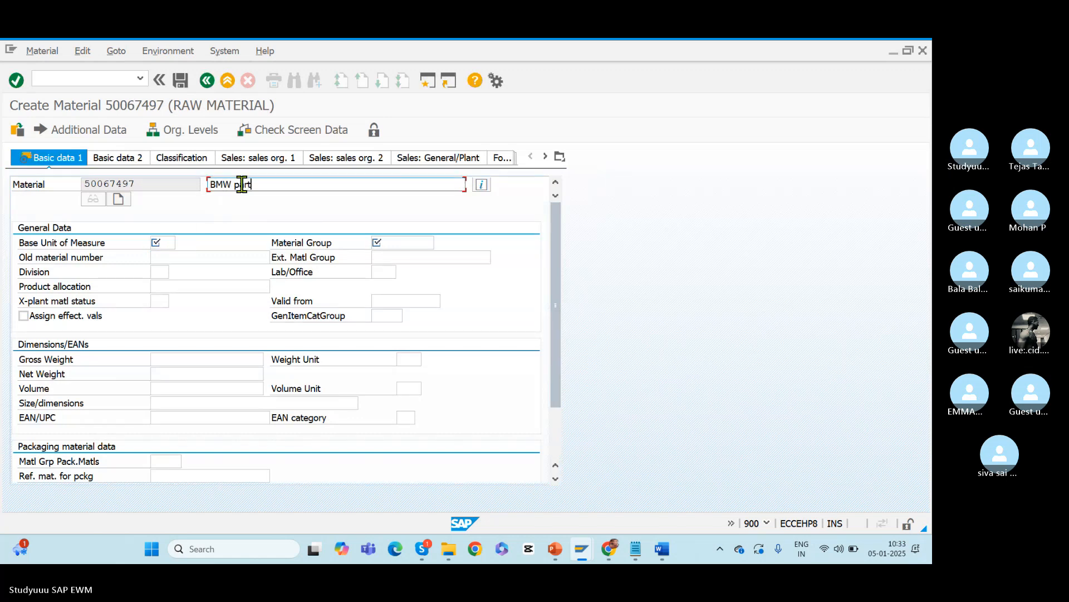
{"action": "left_click", "coordinate": [165, 243]}
{"action": "type", "text": "PC"}
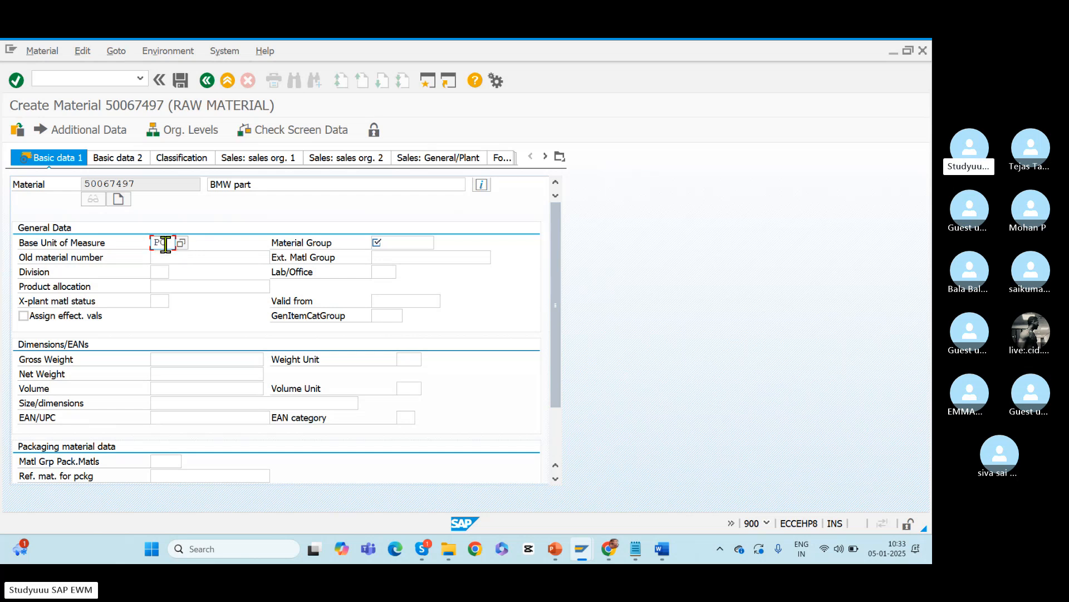
{"action": "key", "text": "Tab"}
{"action": "type", "text": "00101"}
{"action": "key", "text": "Return"}
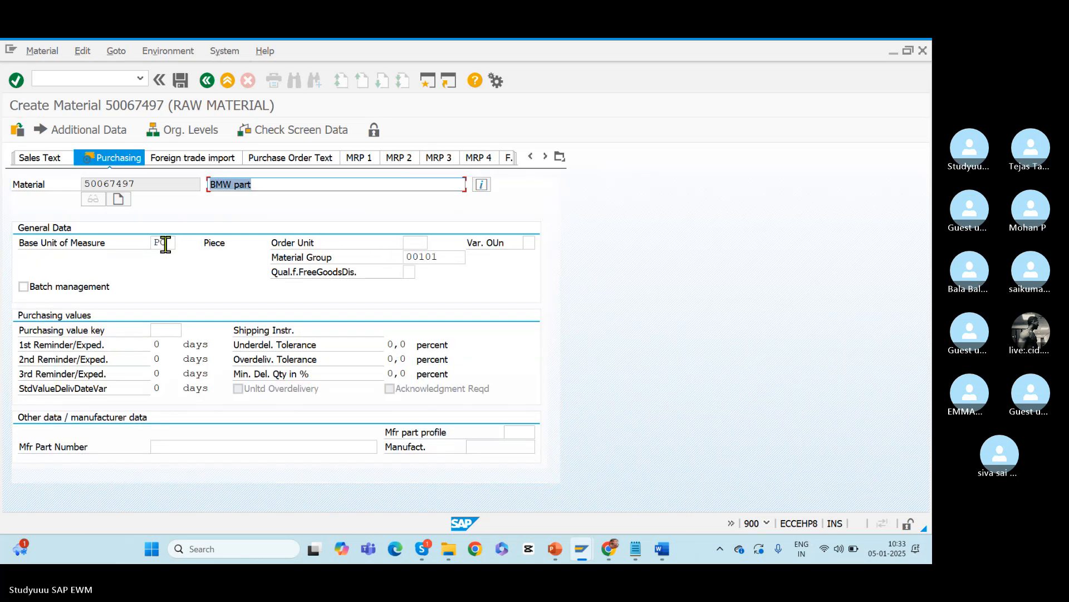
- Open the material's Accounting 1 view for plant BMW1
{"action": "left_click", "coordinate": [559, 157]}
{"action": "left_click", "coordinate": [588, 189]}
{"action": "left_click", "coordinate": [560, 156]}
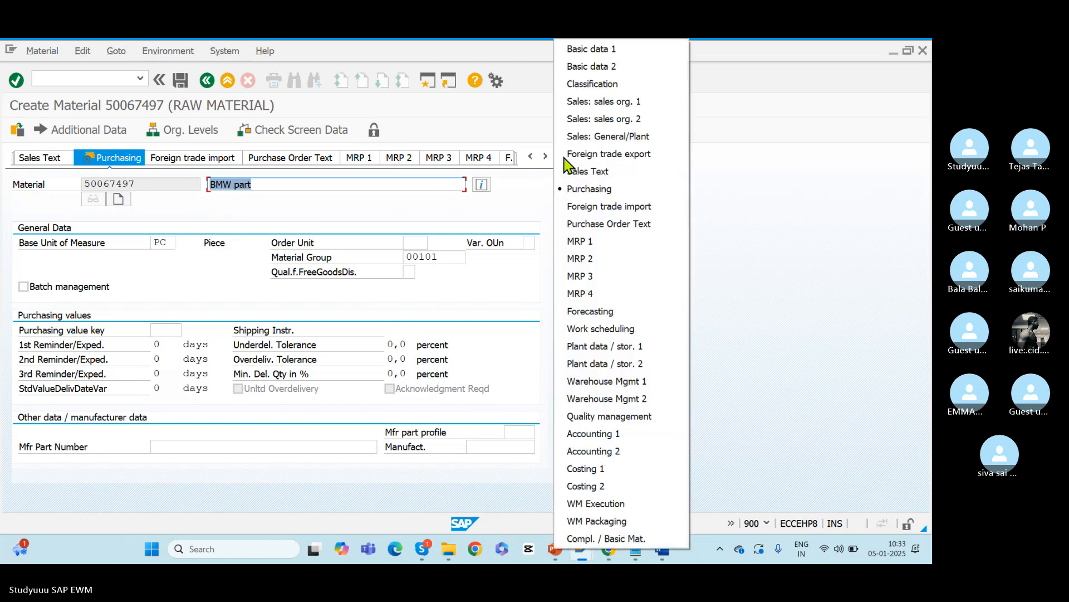
{"action": "left_click", "coordinate": [593, 433]}
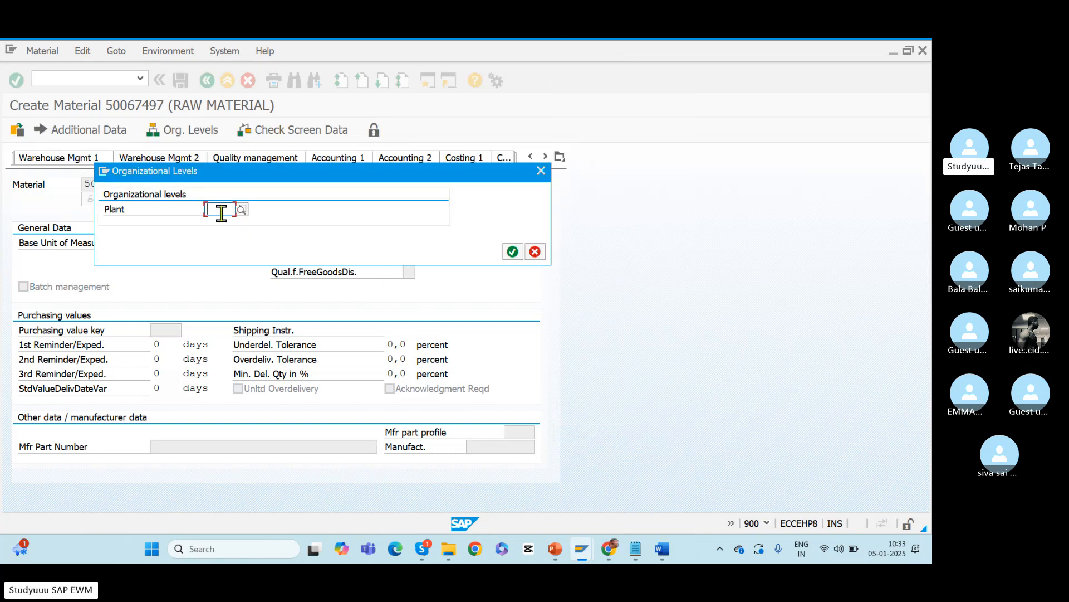
{"action": "type", "text": "BMW"}
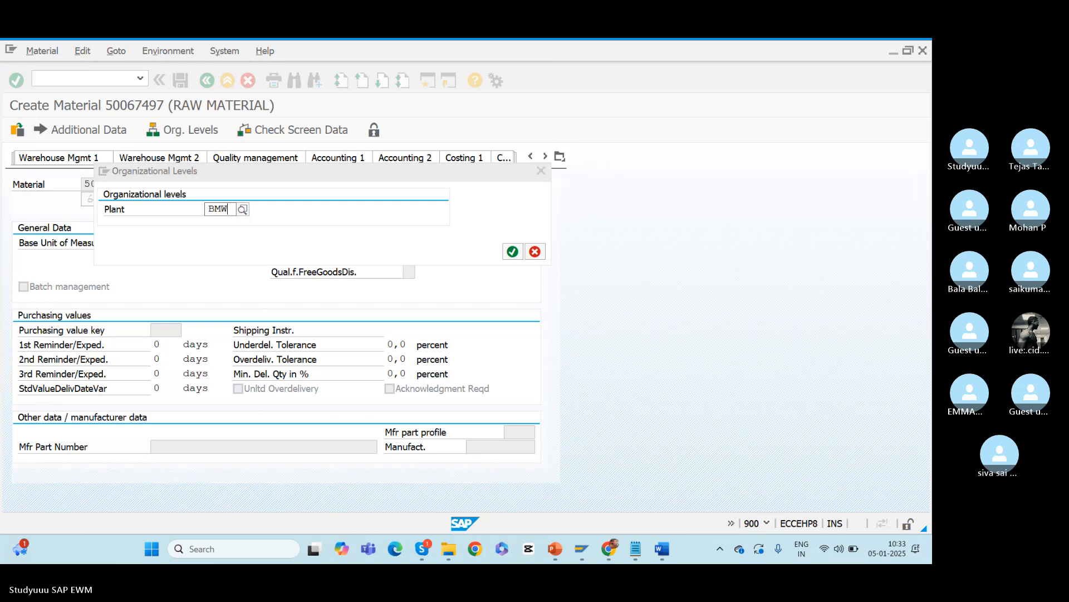
{"action": "type", "text": "1"}
{"action": "key", "text": "Return"}
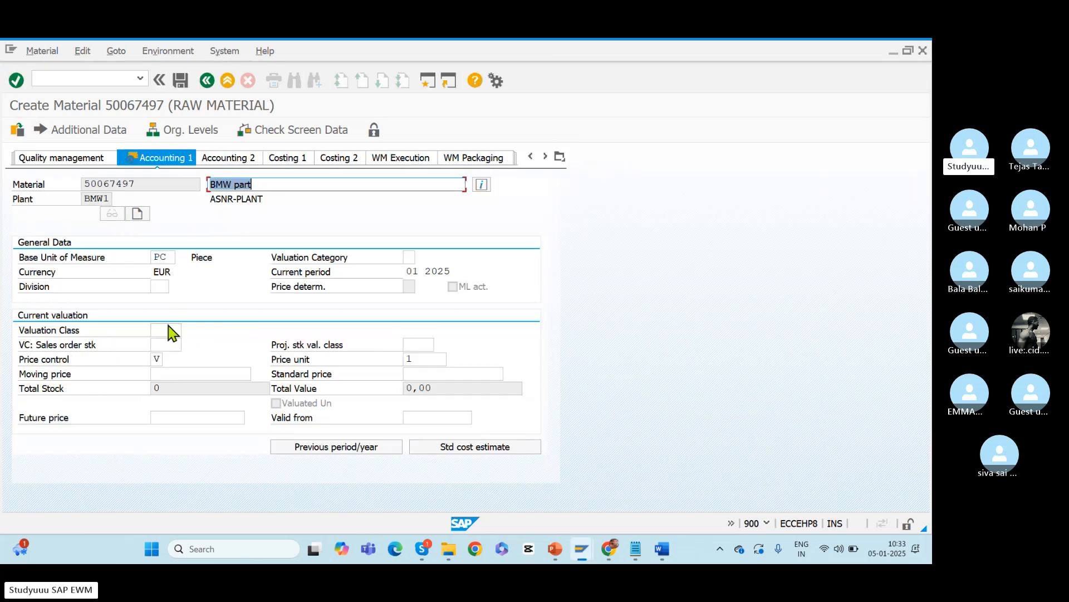
- Set the valuation class to 3000 and the moving price to 10, and submit the material for saving
{"action": "left_click", "coordinate": [167, 329]}
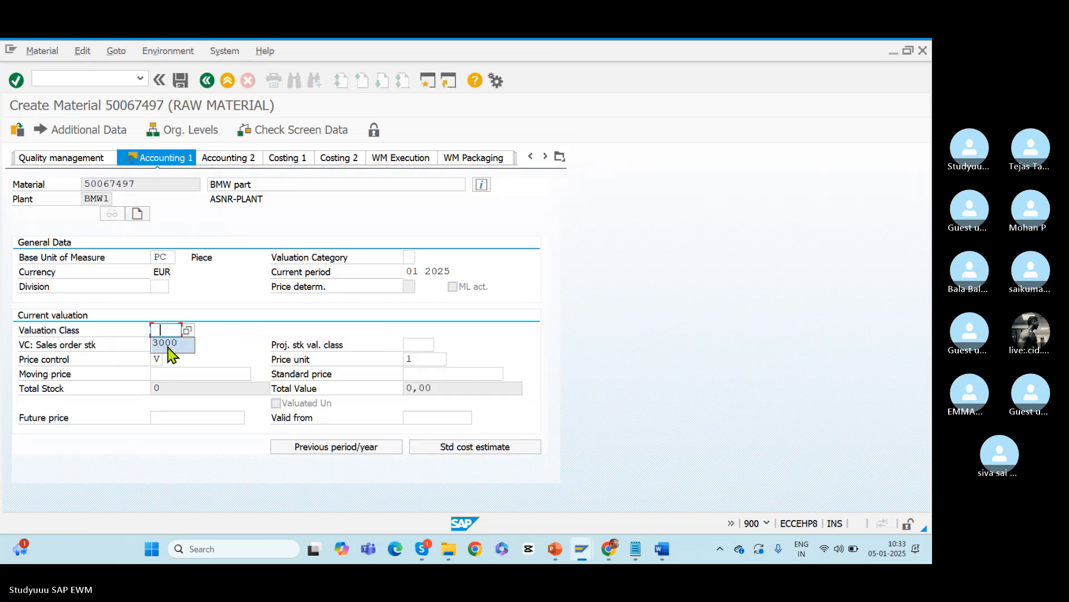
{"action": "left_click", "coordinate": [167, 344]}
{"action": "left_click", "coordinate": [173, 372]}
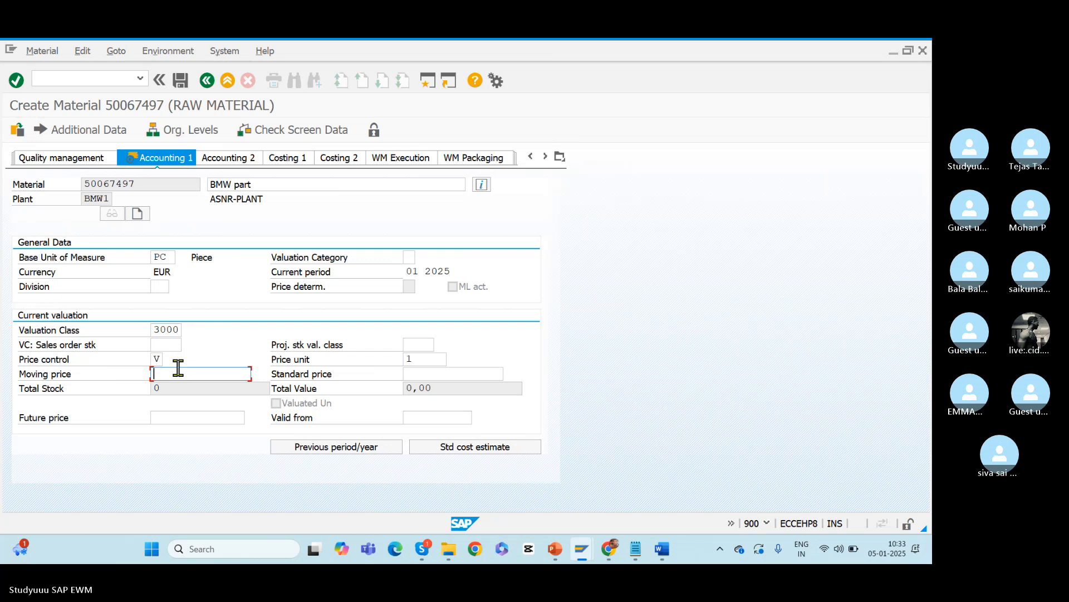
{"action": "type", "text": "10"}
{"action": "key", "text": "Return"}
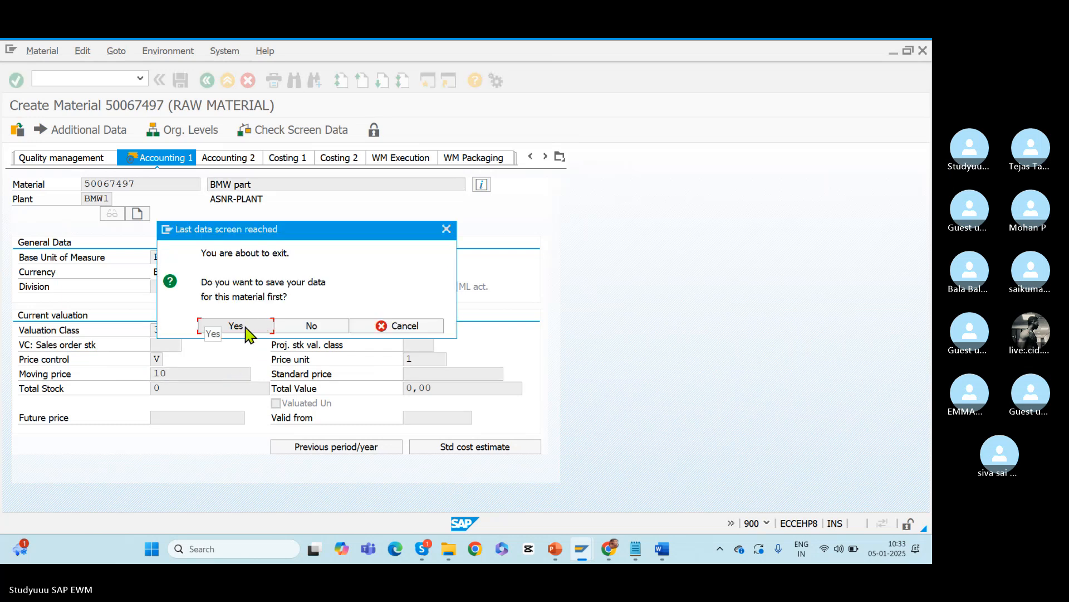
{"action": "left_click", "coordinate": [245, 327]}
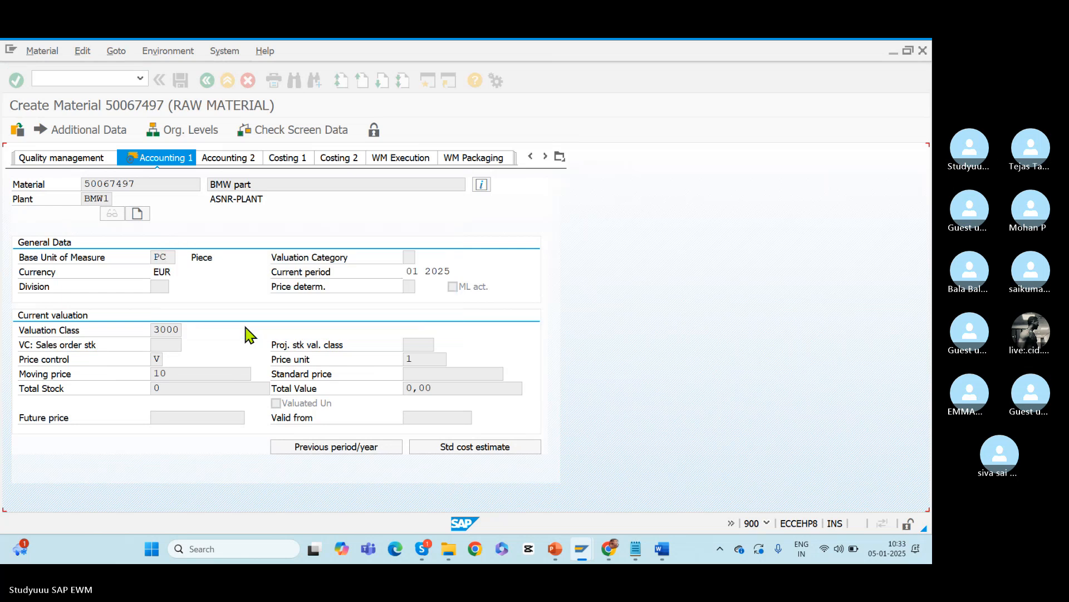
- Fill in purchasing group 010 in the Purchasing view and save the material
{"action": "key", "text": "space"}
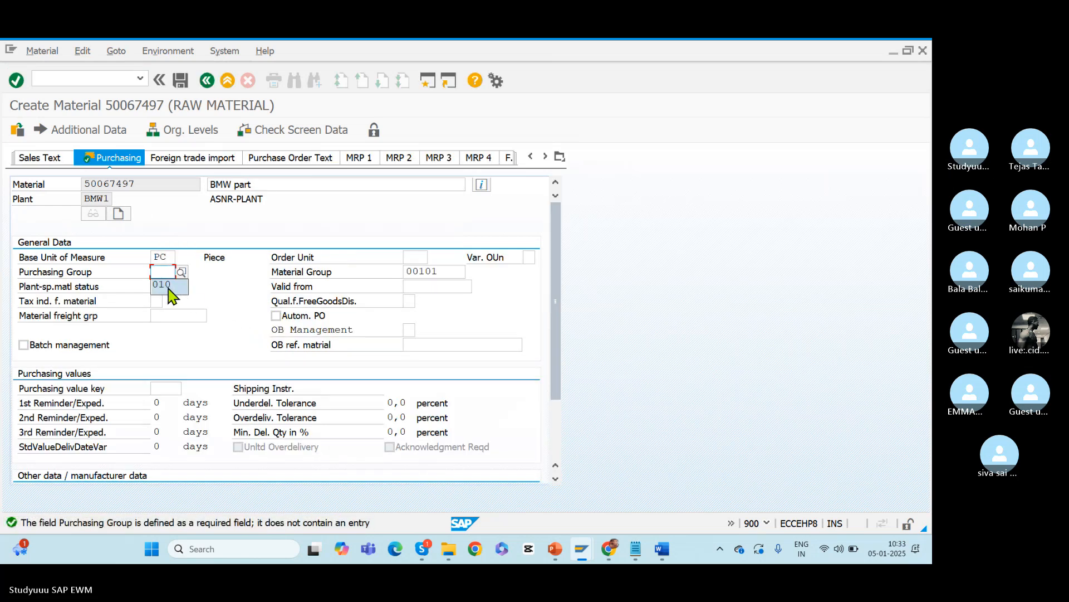
{"action": "left_click", "coordinate": [162, 284]}
{"action": "key", "text": "Return"}
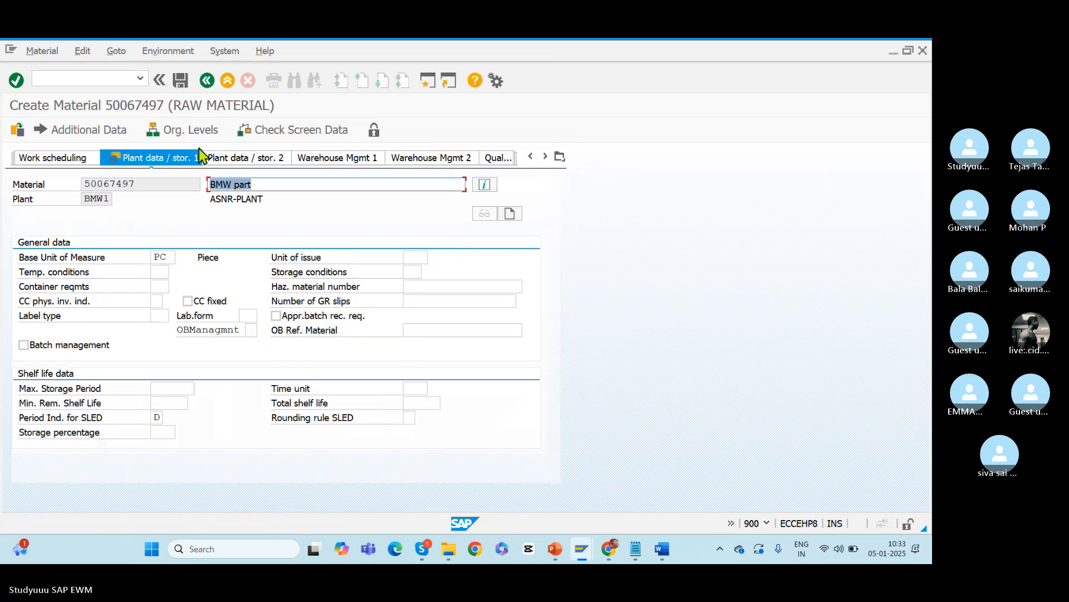
{"action": "left_click", "coordinate": [181, 81]}
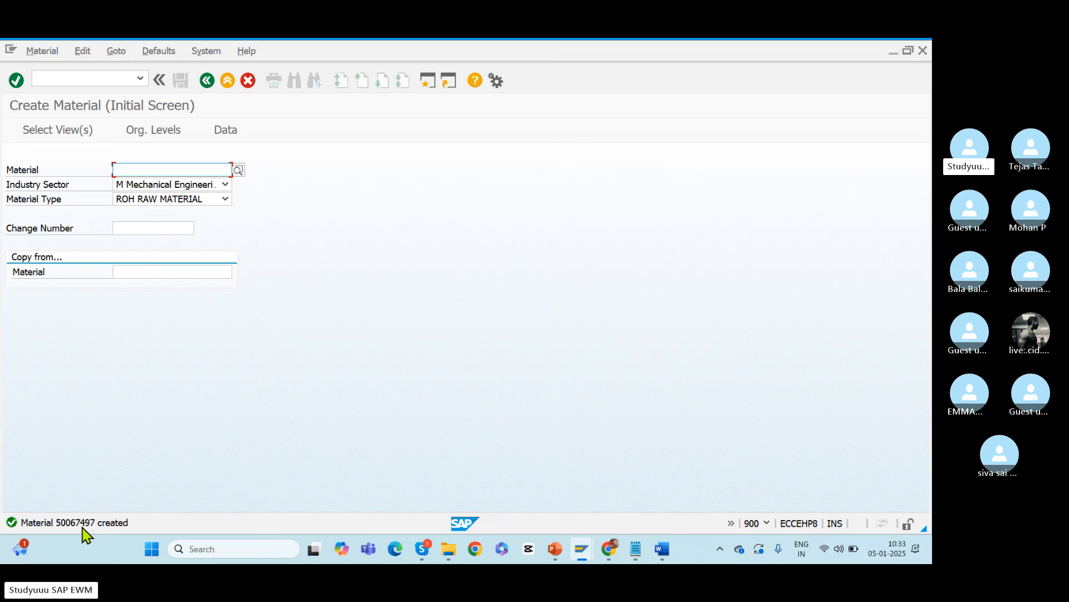
- Copy the new material's number from the details of the creation message
{"action": "double_click", "coordinate": [84, 526]}
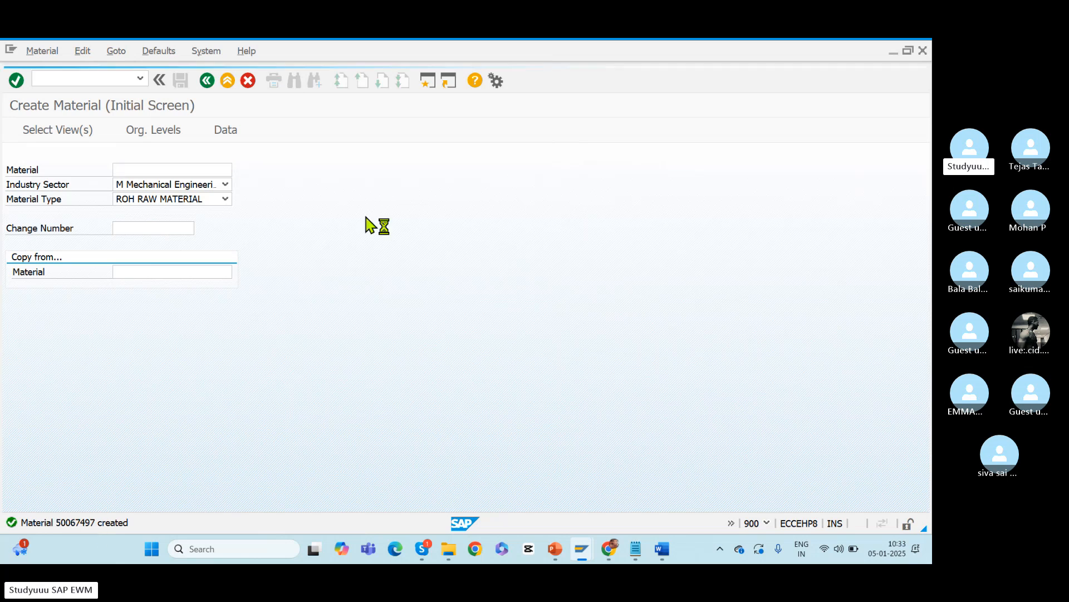
{"action": "double_click", "coordinate": [470, 138]}
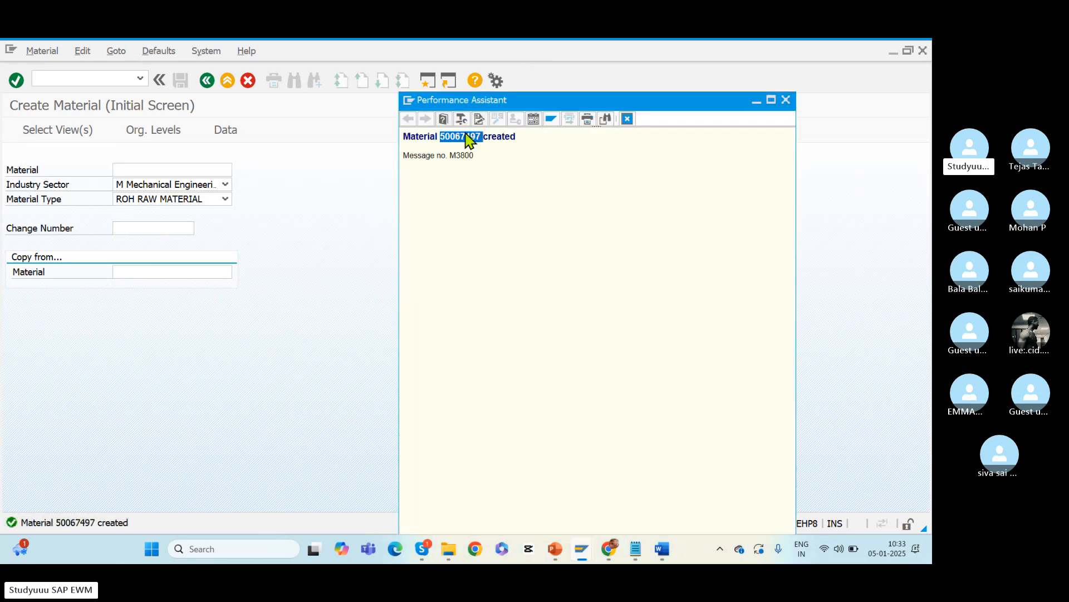
{"action": "left_click", "coordinate": [783, 102]}
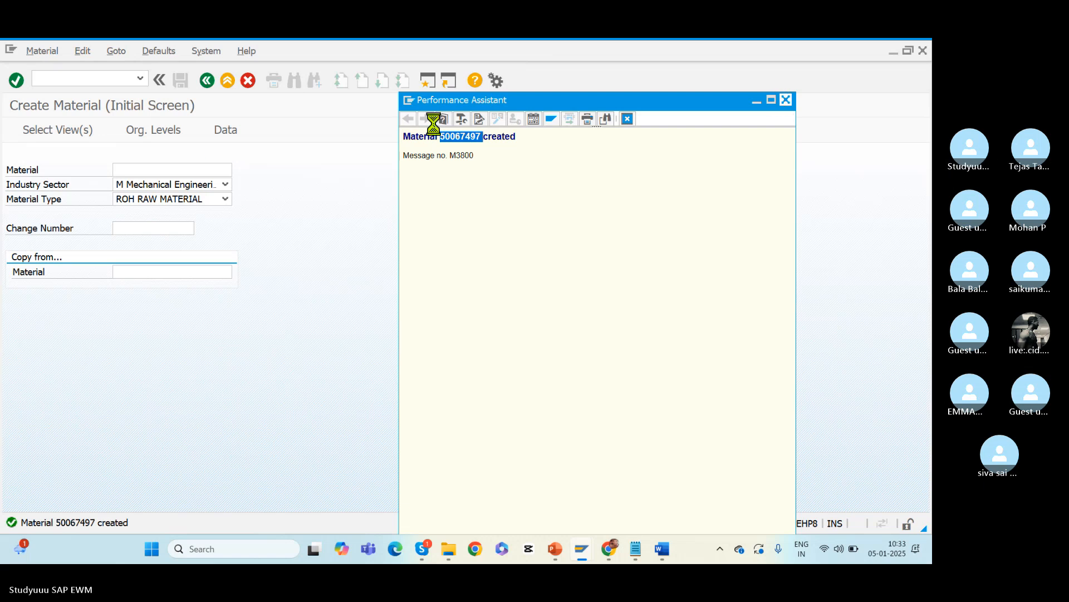
- Restart Create Material (MM01) for material 50067497 and accept the view selection including General Plant Data / Storage 1
{"action": "left_click", "coordinate": [61, 77]}
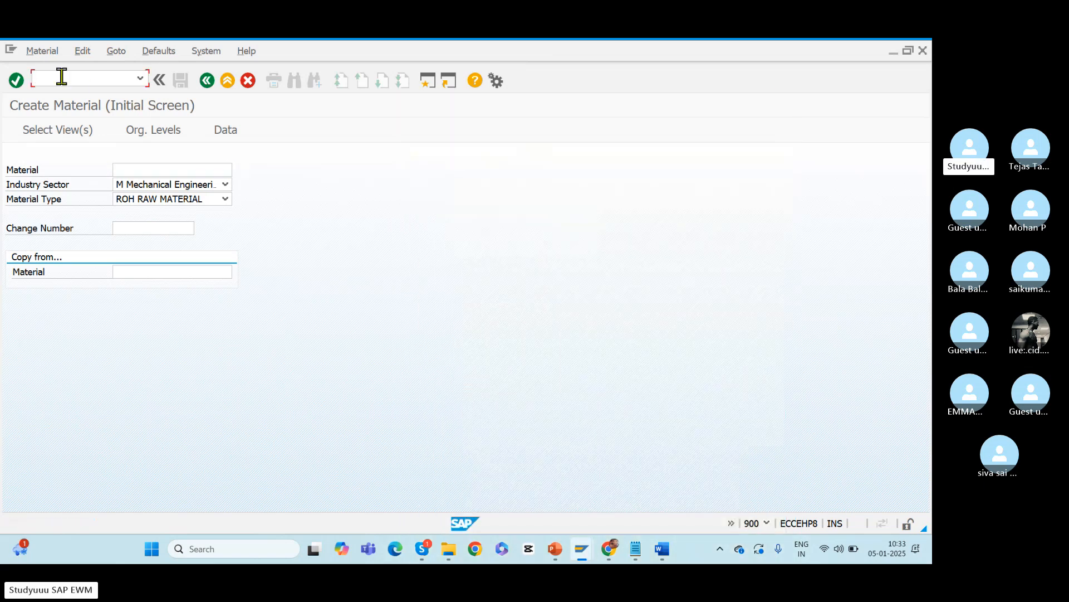
{"action": "type", "text": "/nmm01"}
{"action": "key", "text": "Return"}
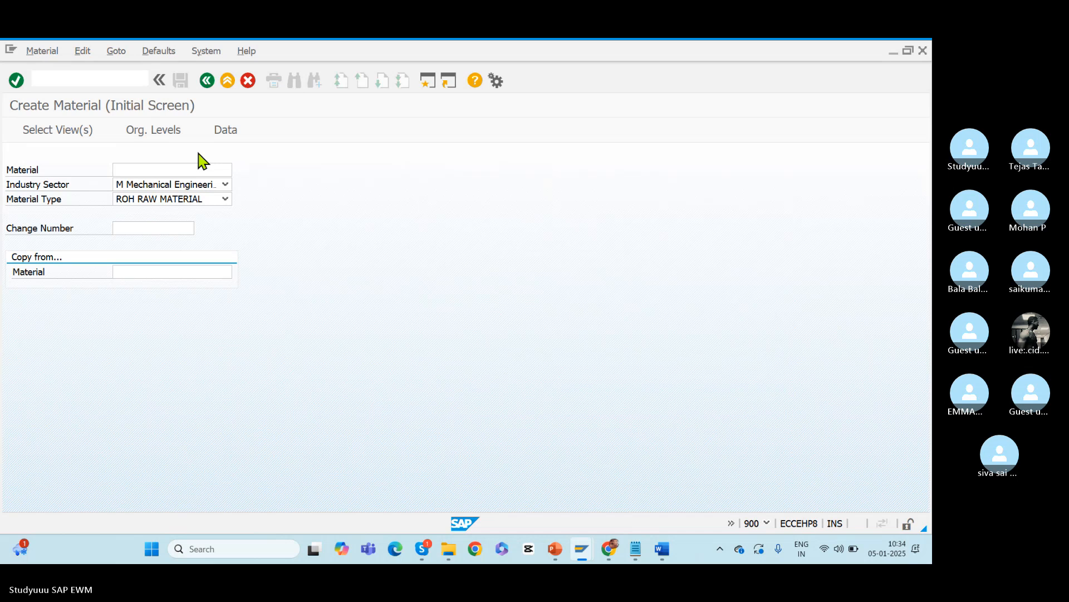
{"action": "key", "text": "Return"}
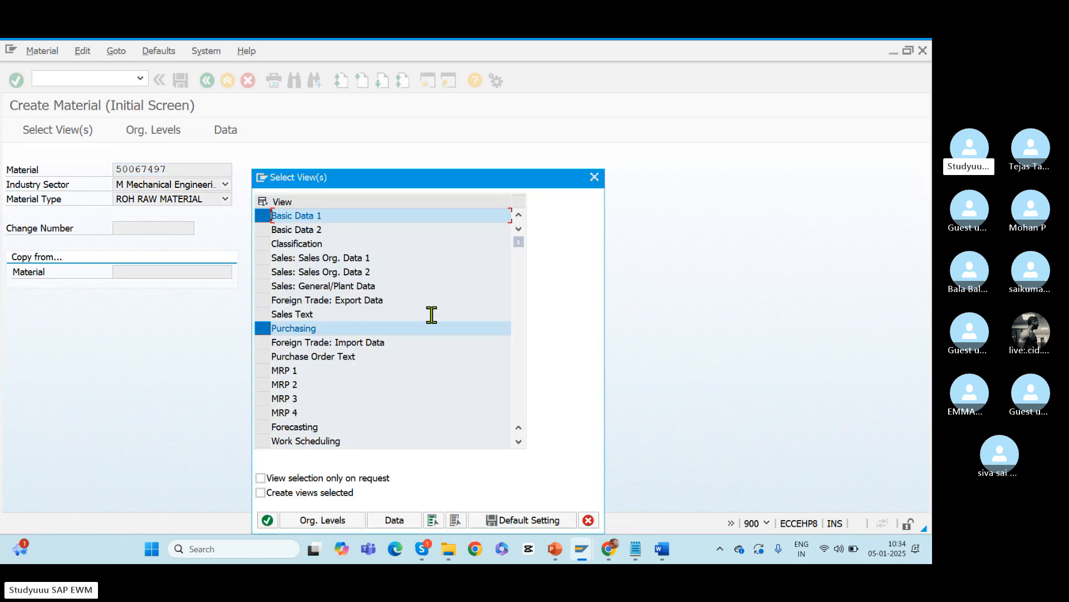
{"action": "left_click", "coordinate": [519, 346]}
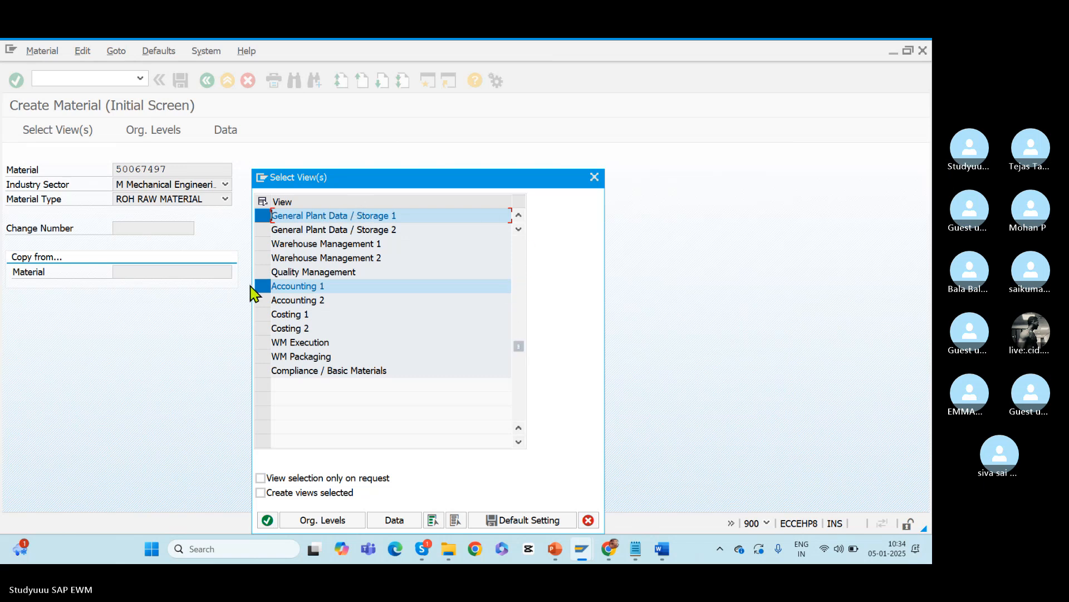
{"action": "left_click", "coordinate": [268, 521]}
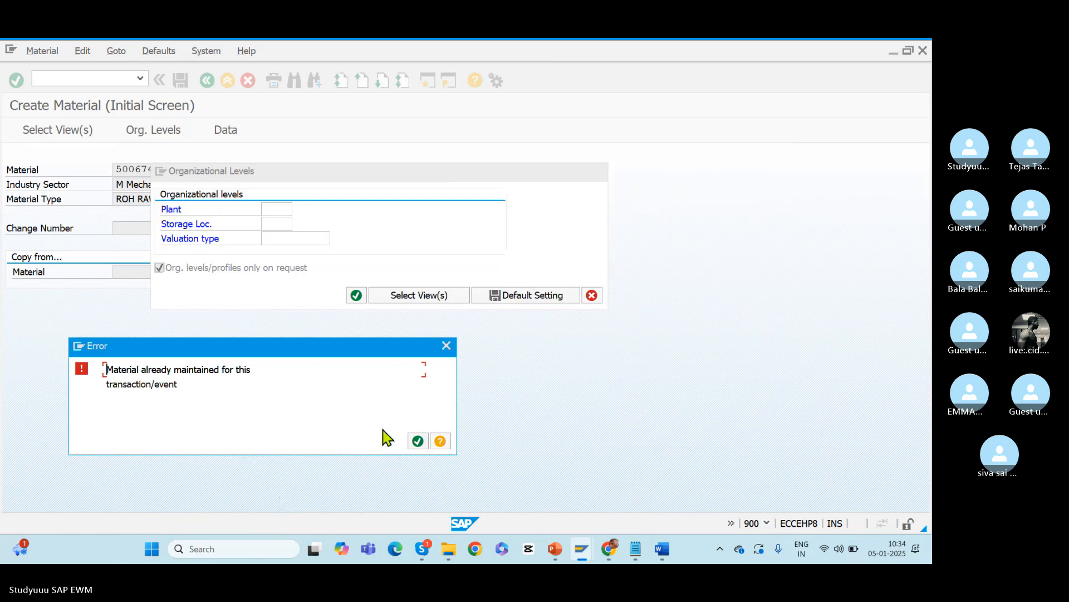
- Extend the material to plant BMW1 and storage location ROD, and save it
{"action": "left_click", "coordinate": [417, 441]}
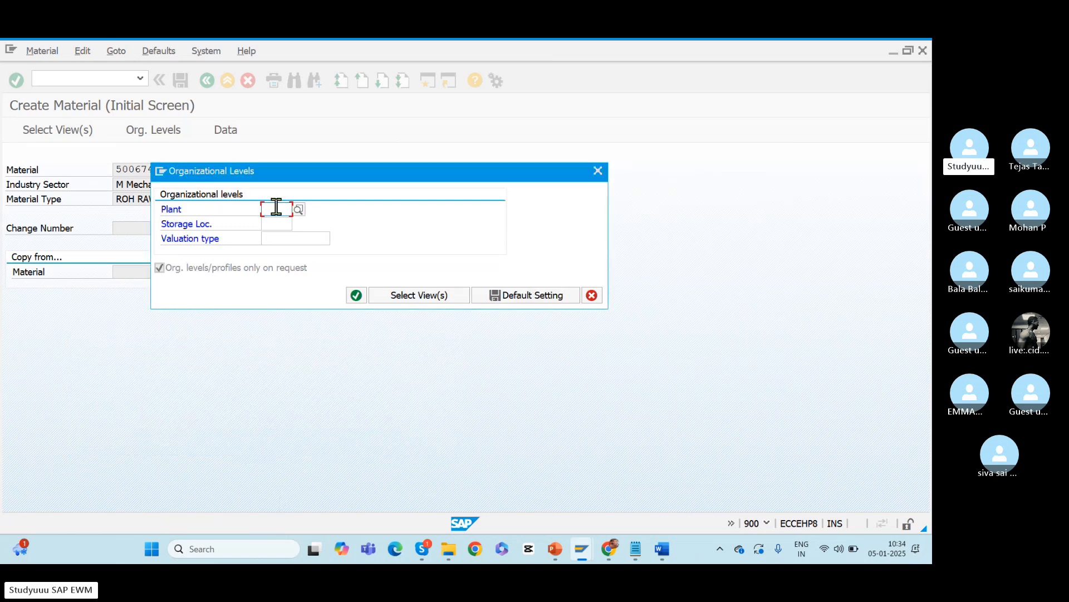
{"action": "type", "text": "BMW1"}
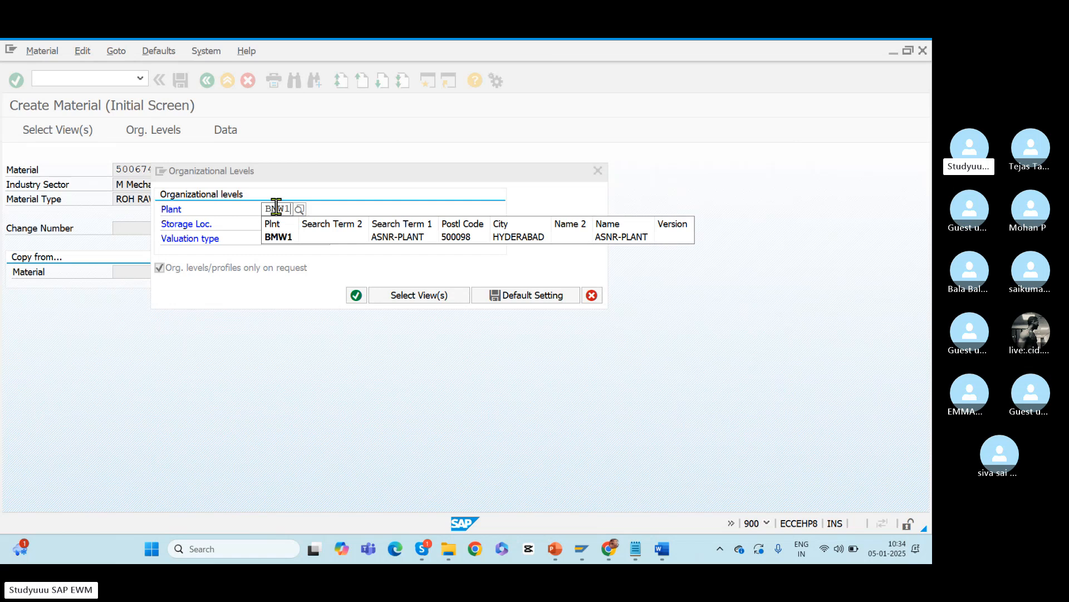
{"action": "left_click", "coordinate": [277, 238]}
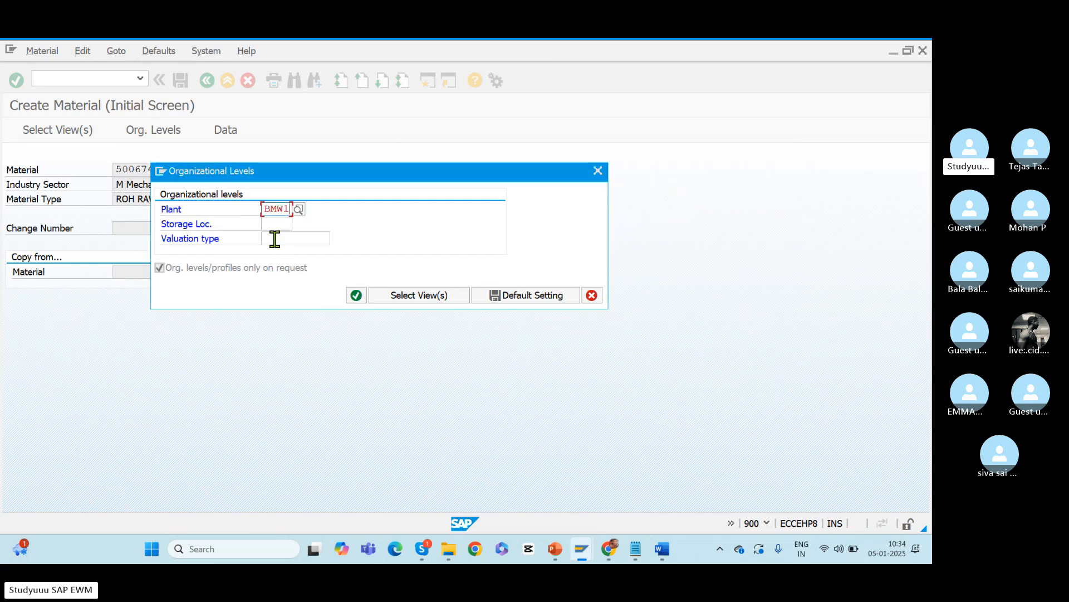
{"action": "left_click", "coordinate": [270, 222]}
{"action": "type", "text": "ROD"}
{"action": "key", "text": "Tab"}
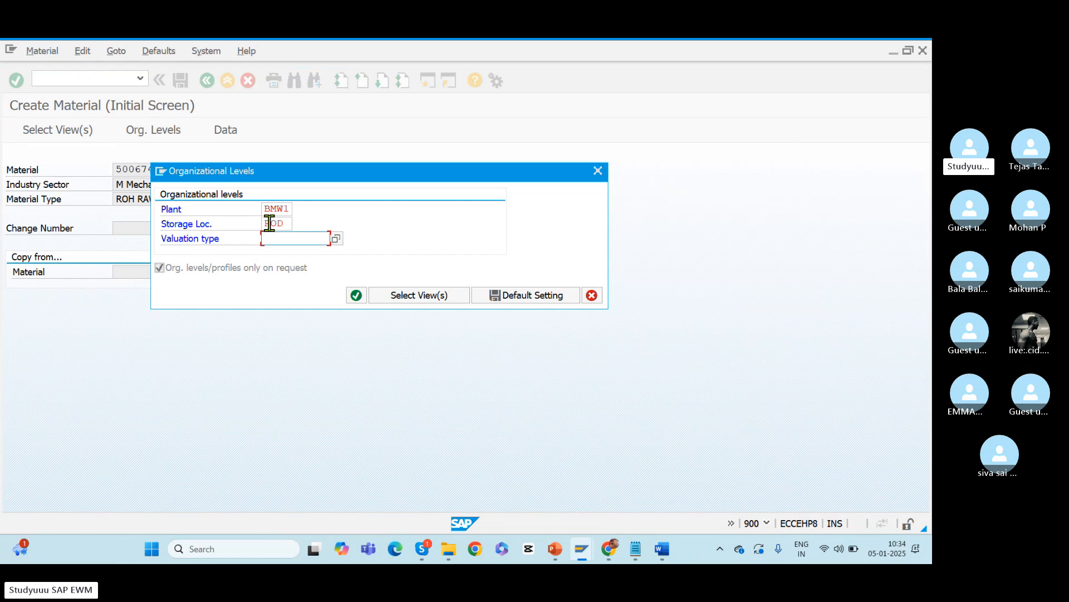
{"action": "key", "text": "Return"}
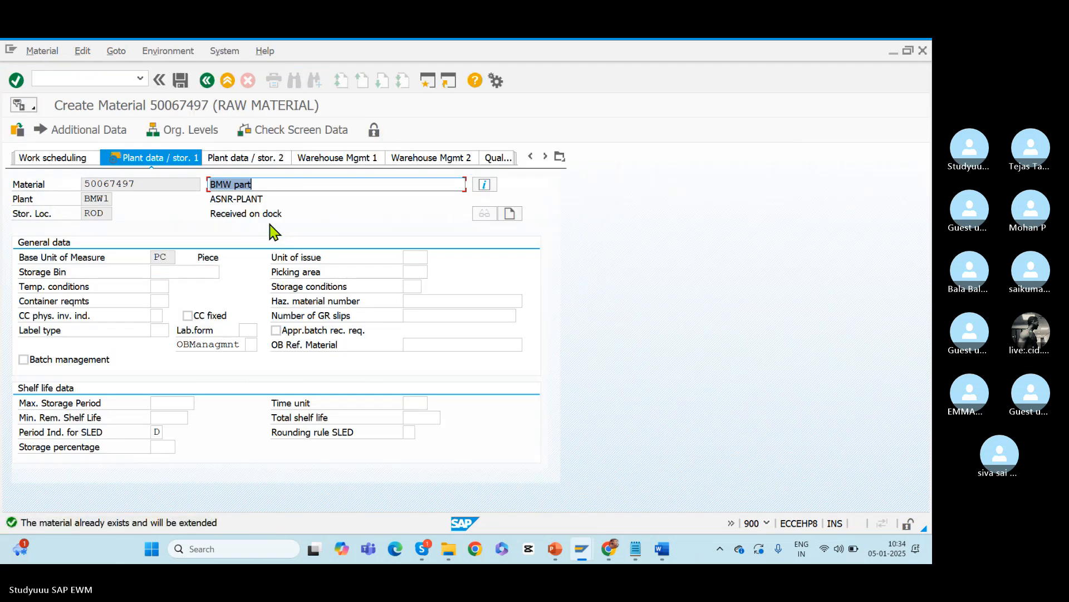
{"action": "key", "text": "Return"}
{"action": "left_click", "coordinate": [235, 328]}
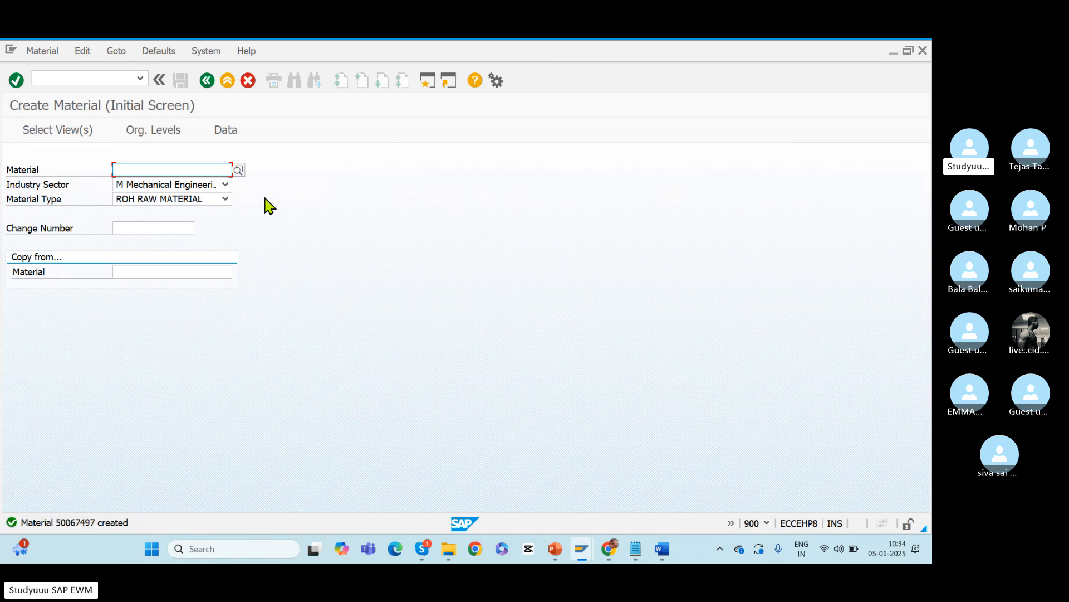
- Restart the material creation for material 50067497 and accept the preset view selection
{"action": "key", "text": "Down"}
{"action": "key", "text": "Return"}
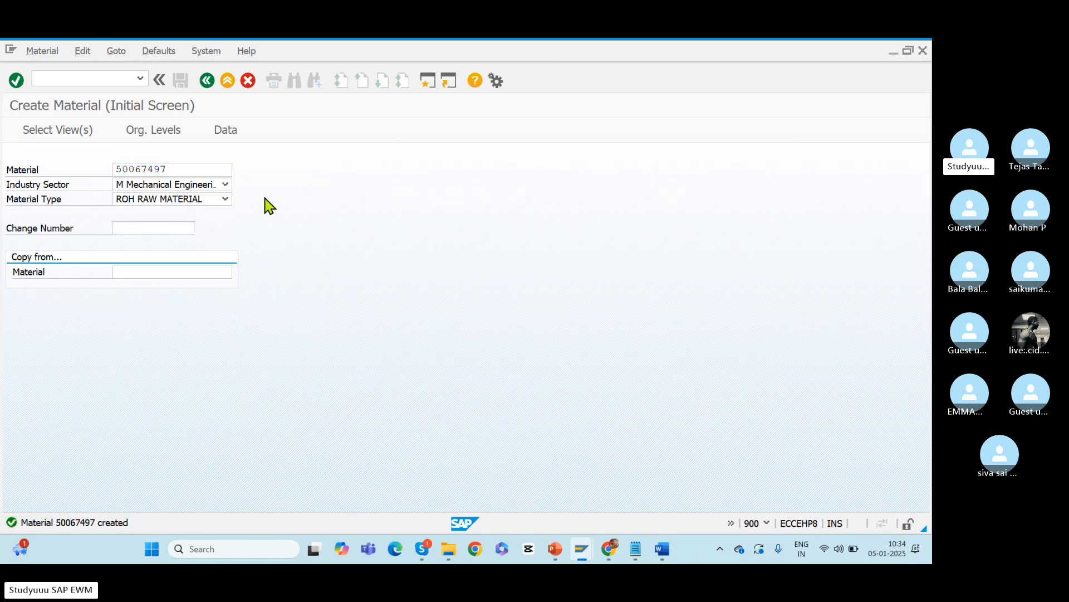
{"action": "key", "text": "Return"}
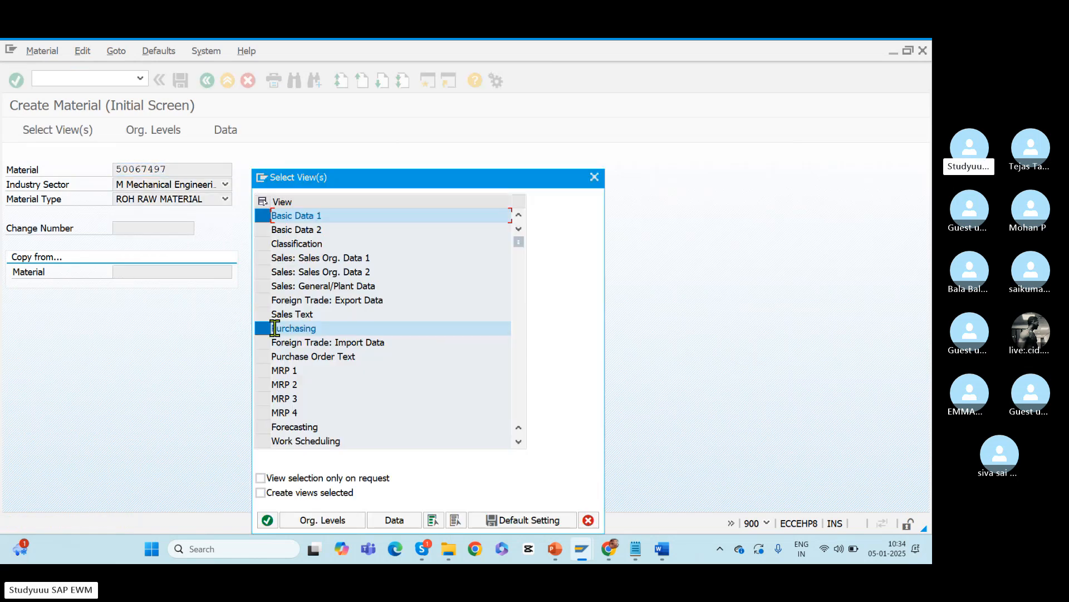
{"action": "key", "text": "Return"}
{"action": "key", "text": "Return"}
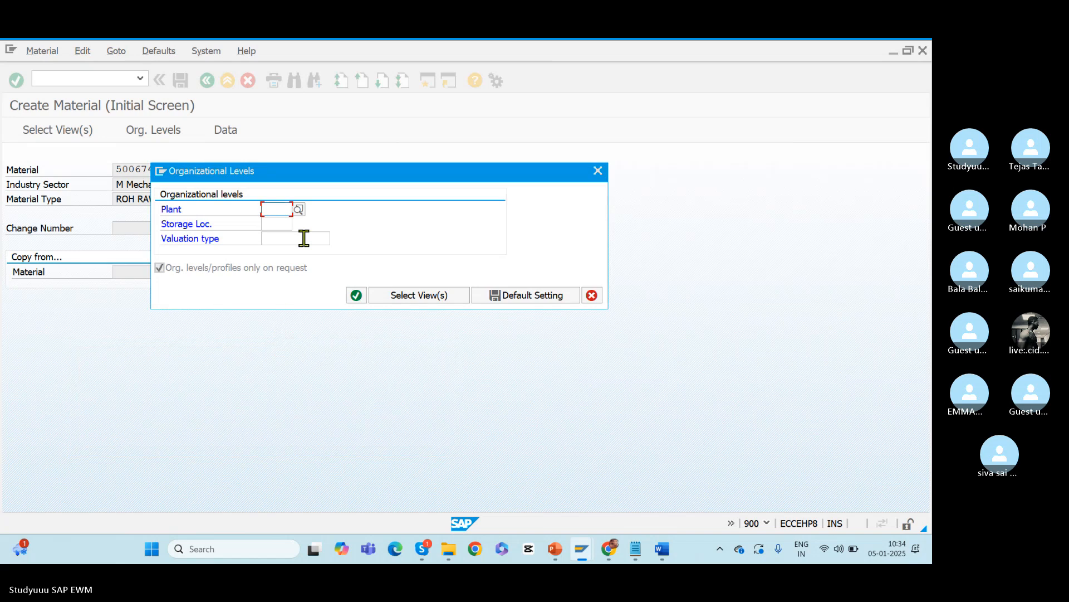
- Extend the material to plant BMW1 and storage location AFS, and save it
{"action": "type", "text": "BMW1"}
{"action": "key", "text": "Tab"}
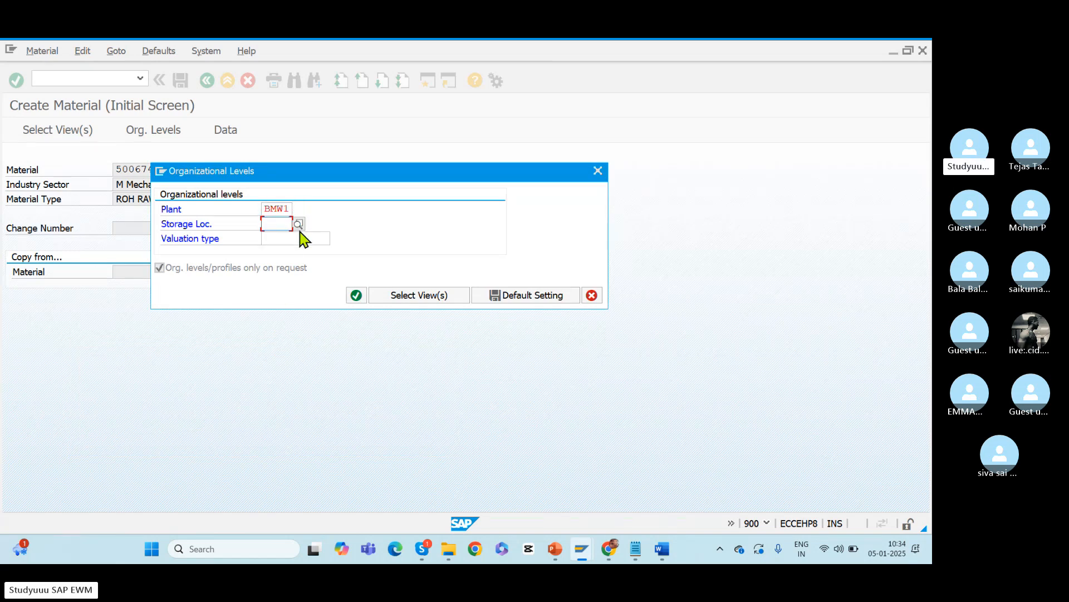
{"action": "type", "text": "AFS"}
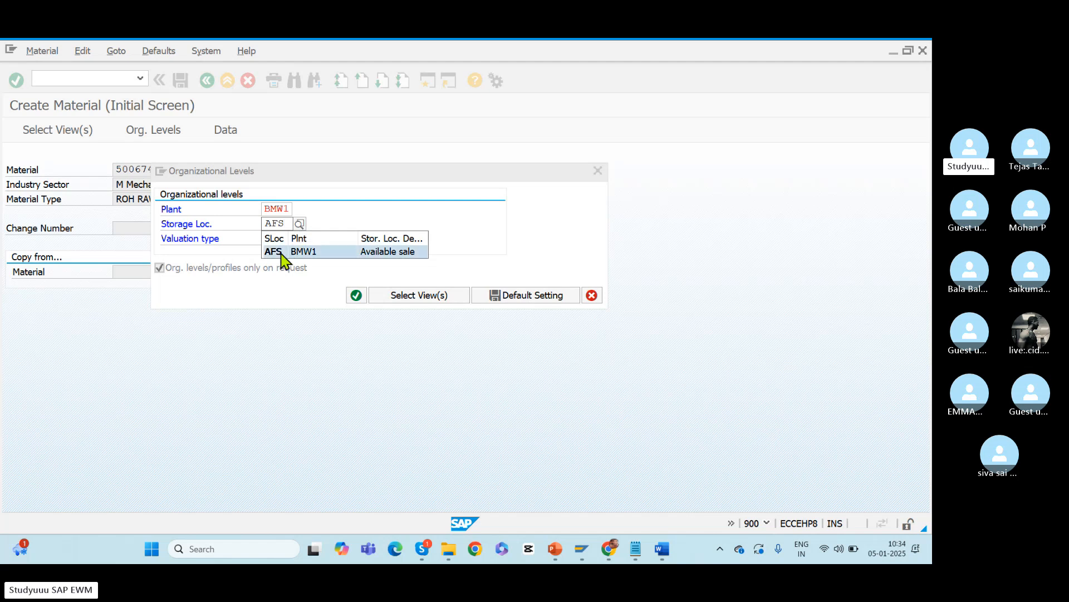
{"action": "left_click", "coordinate": [277, 259]}
{"action": "key", "text": "Return"}
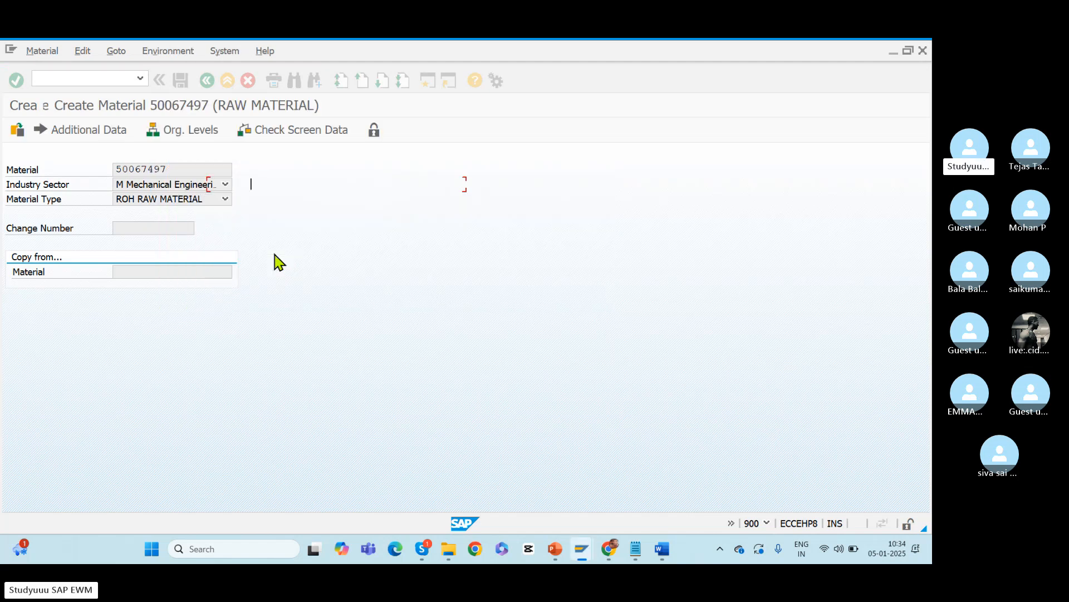
{"action": "left_click", "coordinate": [179, 80]}
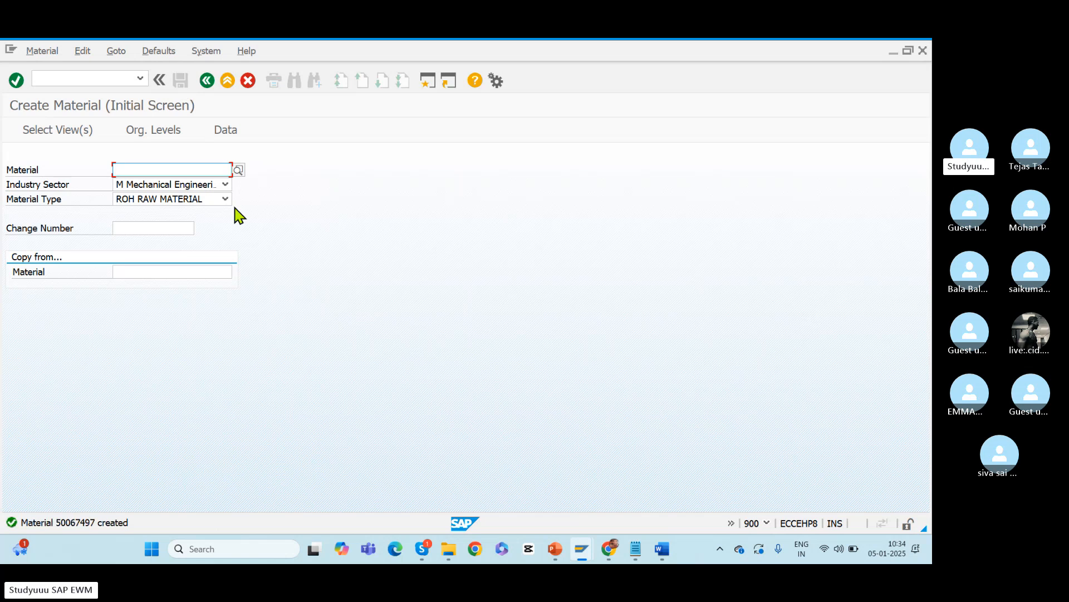
- Enter material 50067497 in the Material field from its input history and copy the number
{"action": "left_click", "coordinate": [184, 168]}
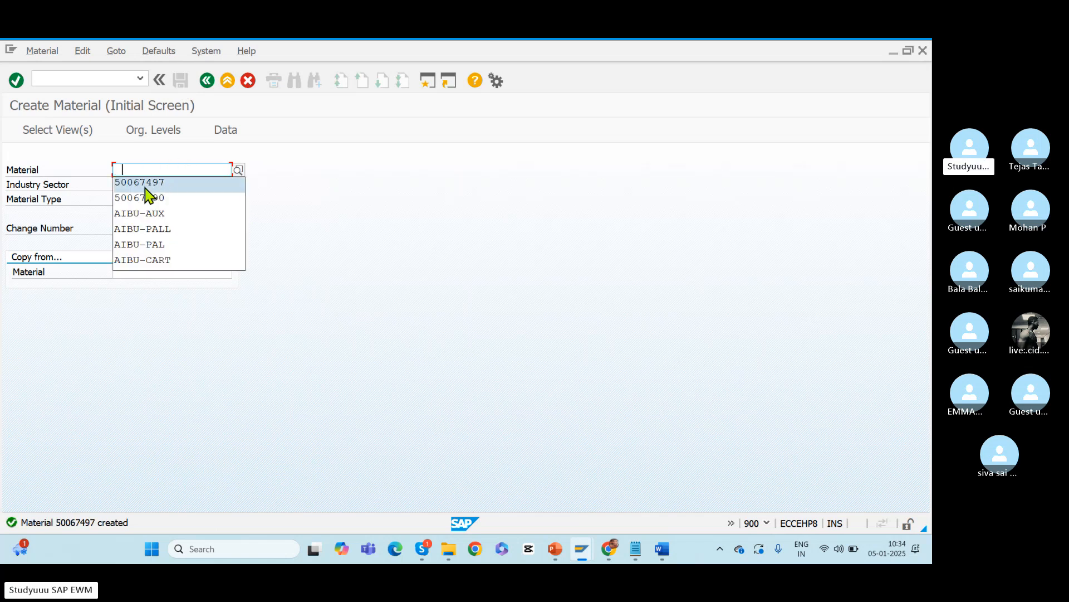
{"action": "left_click", "coordinate": [155, 183]}
{"action": "left_click_drag", "start_coordinate": [168, 170], "coordinate": [95, 173]}
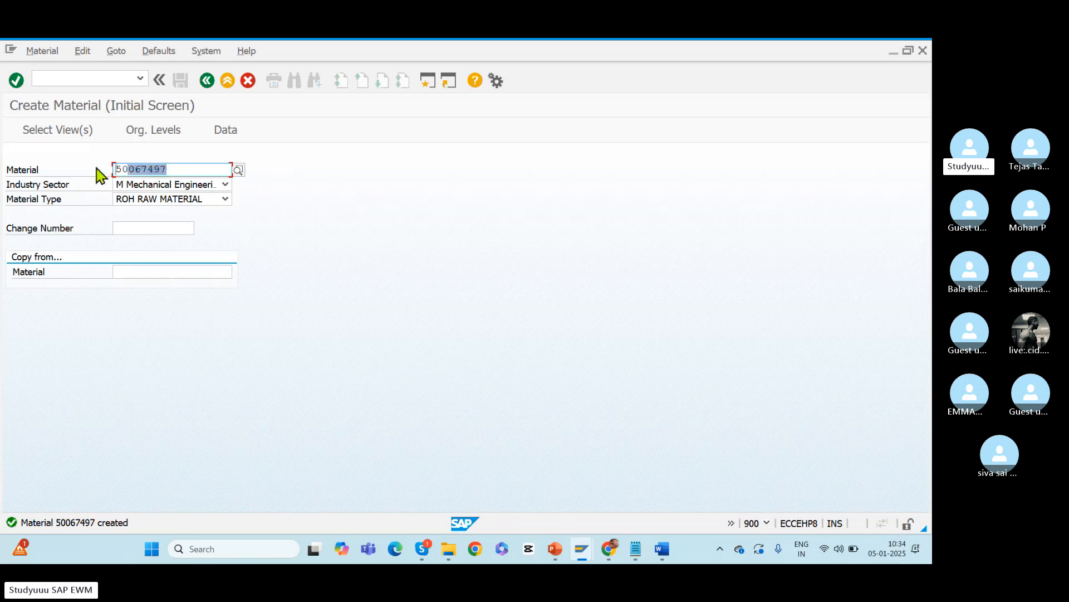
{"action": "key", "text": "ctrl+c"}
- Start Create Integration Model (CFM1) with model BMW_MAT, logical system N75CLNT110 and APO application MAT
{"action": "left_click", "coordinate": [74, 77]}
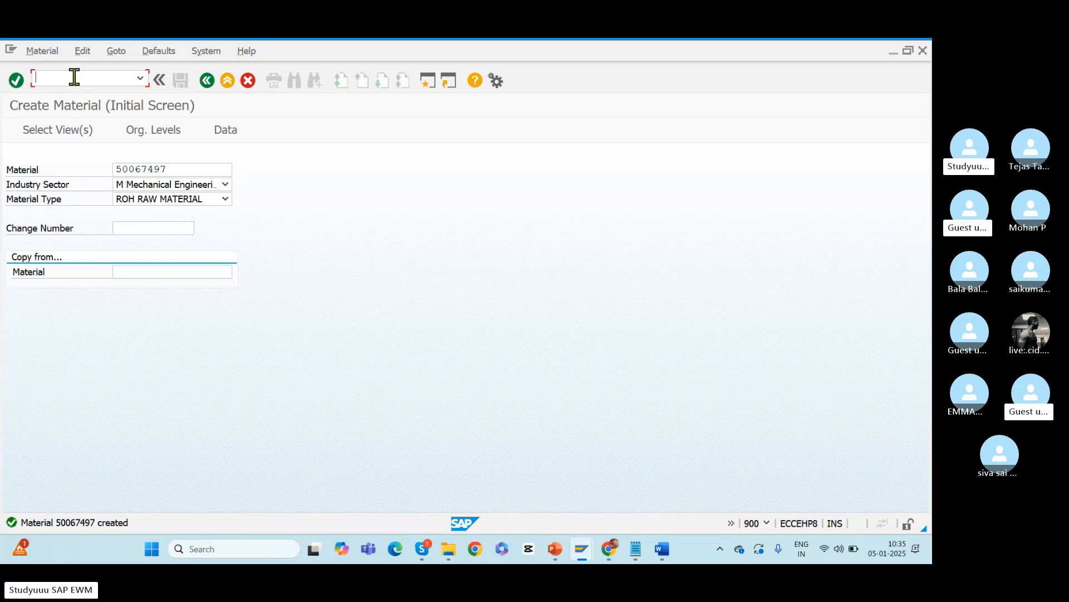
{"action": "type", "text": "/ncfm1"}
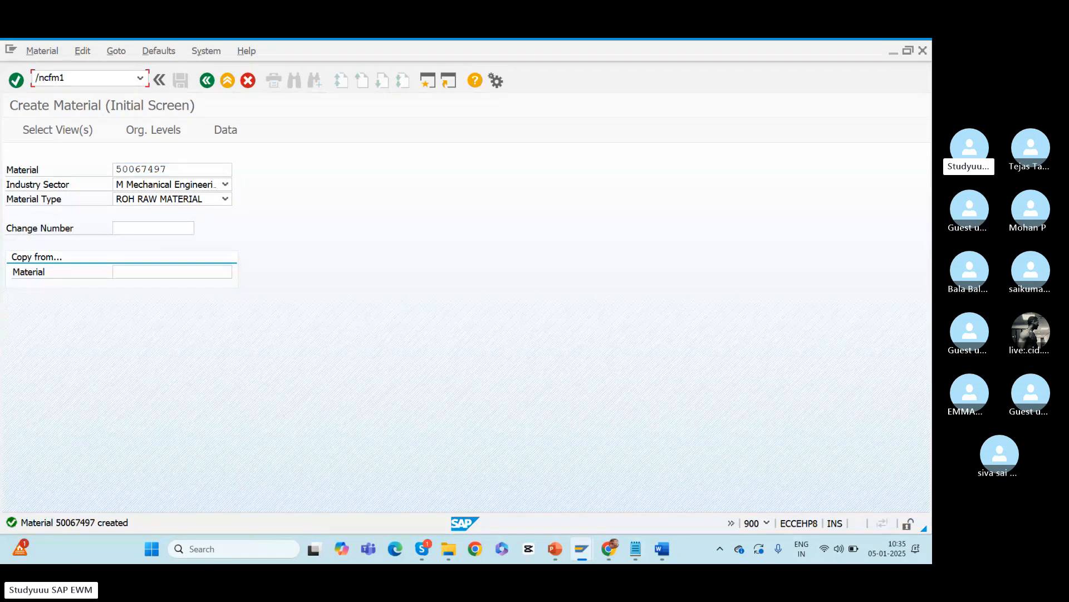
{"action": "key", "text": "Return"}
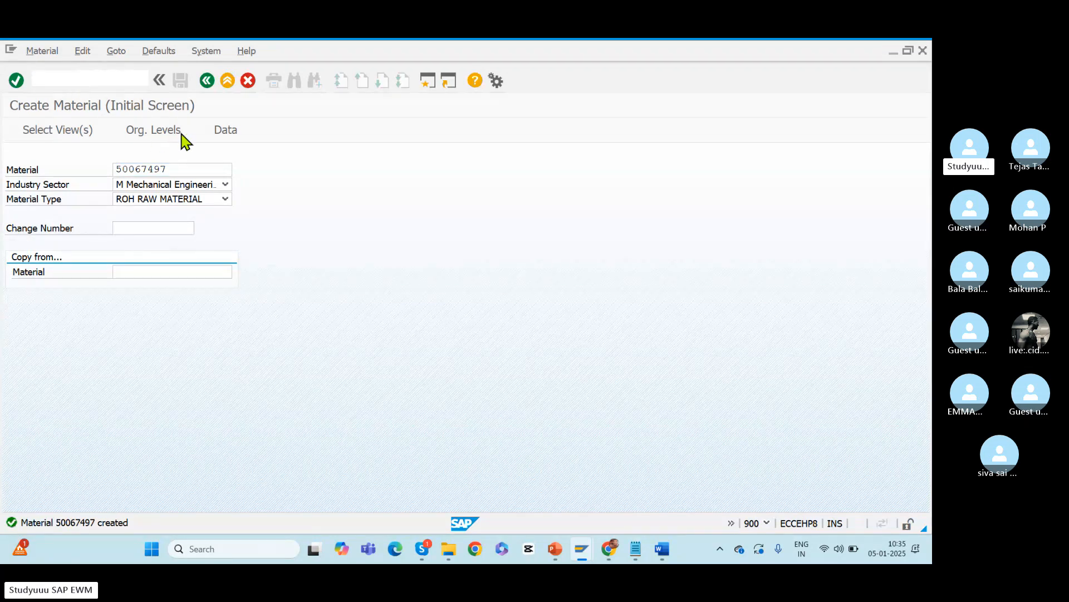
{"action": "key", "text": "space"}
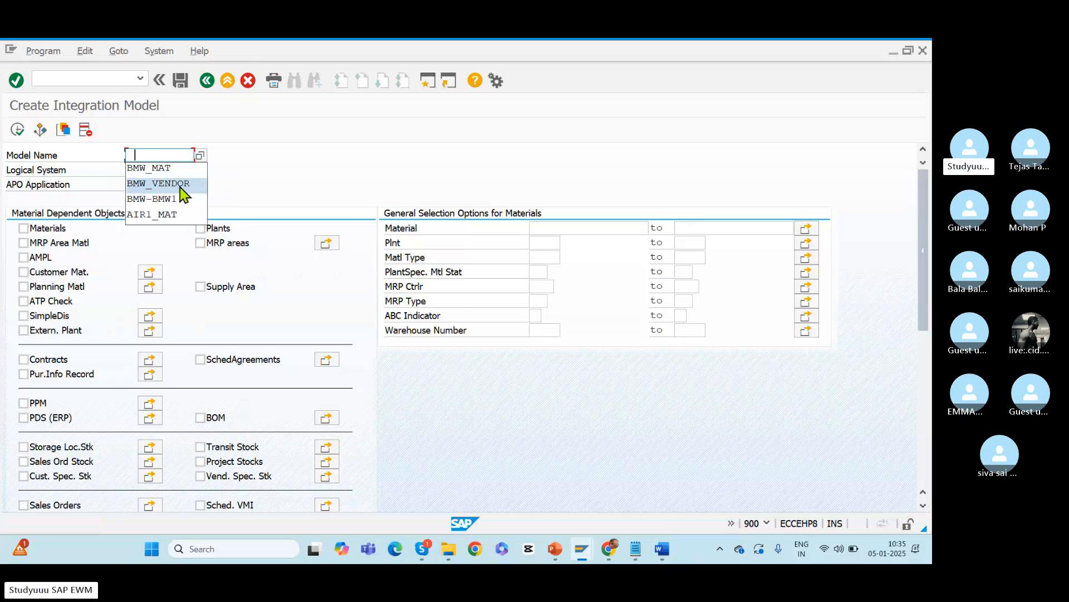
{"action": "left_click", "coordinate": [153, 170]}
{"action": "left_click", "coordinate": [143, 189]}
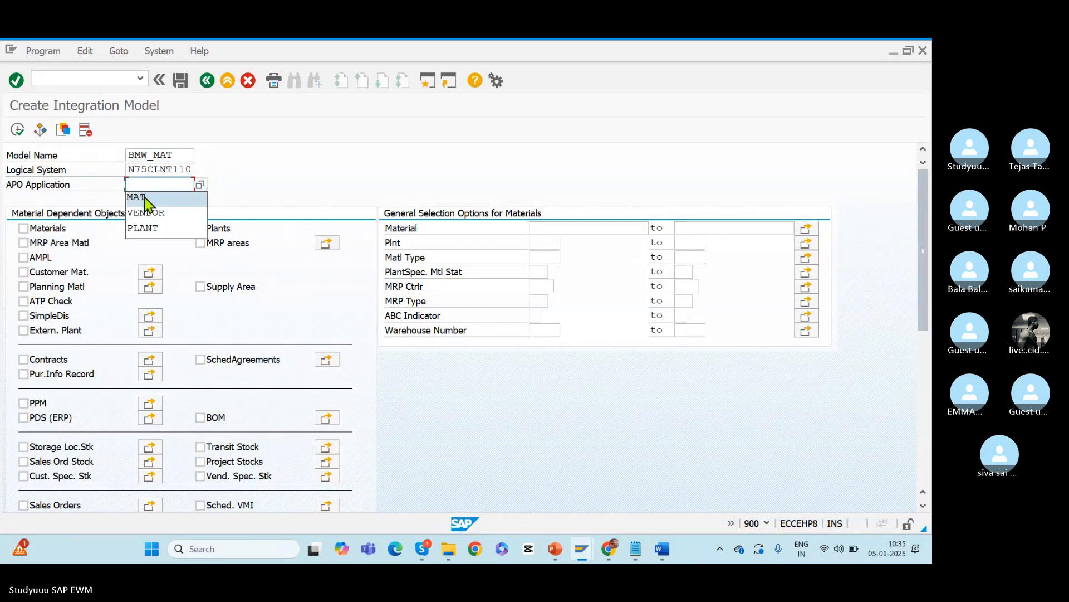
{"action": "left_click", "coordinate": [142, 198]}
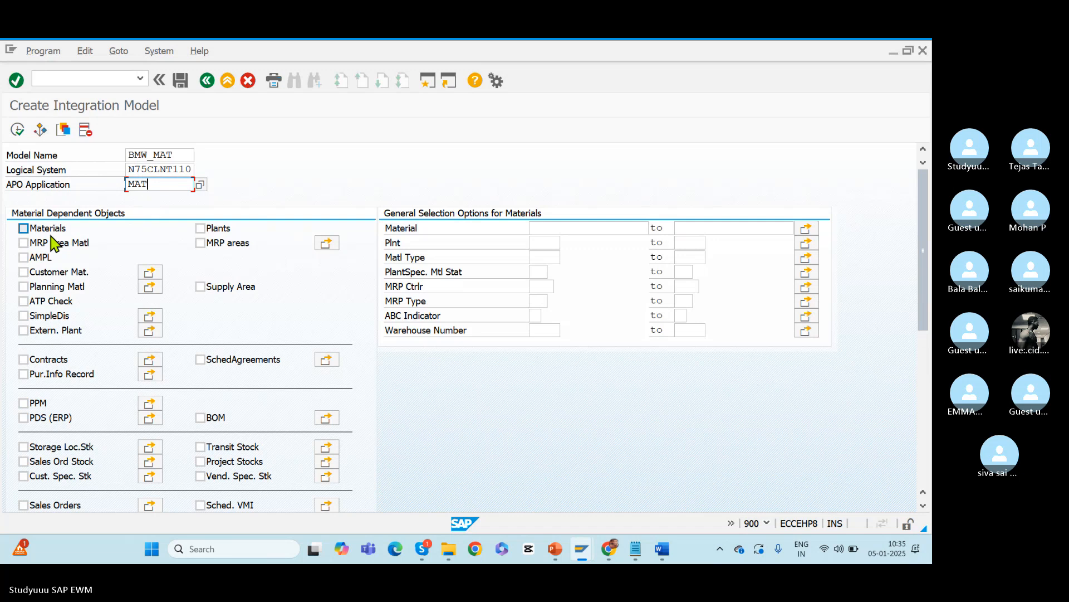
- Include Materials as the dependent object and restrict the general selection to material 50067497
{"action": "key", "text": "Tab"}
{"action": "key", "text": "space"}
{"action": "left_click", "coordinate": [556, 227]}
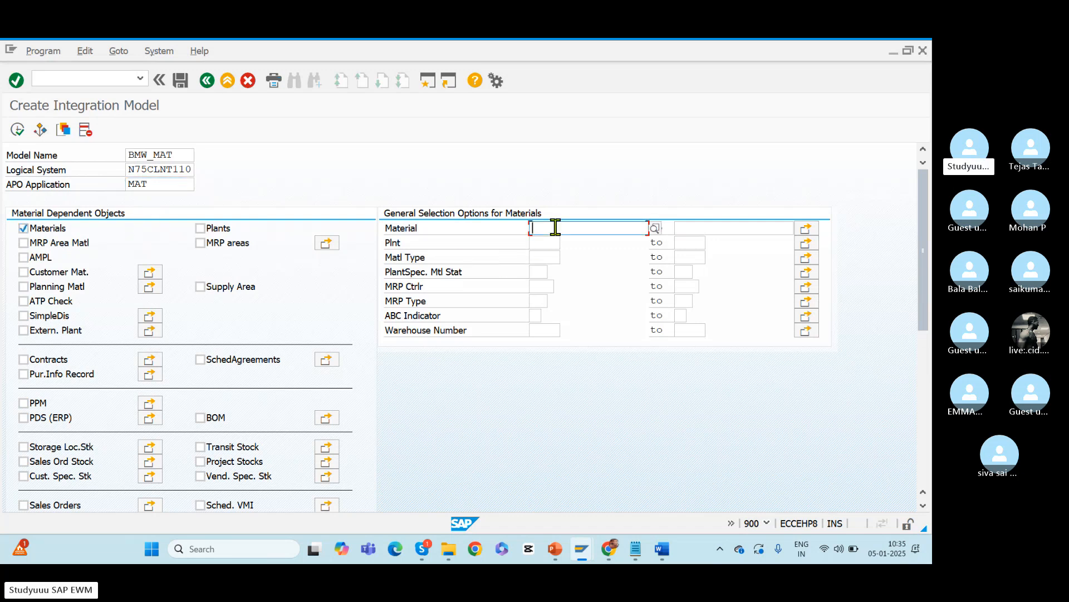
{"action": "left_click", "coordinate": [545, 242]}
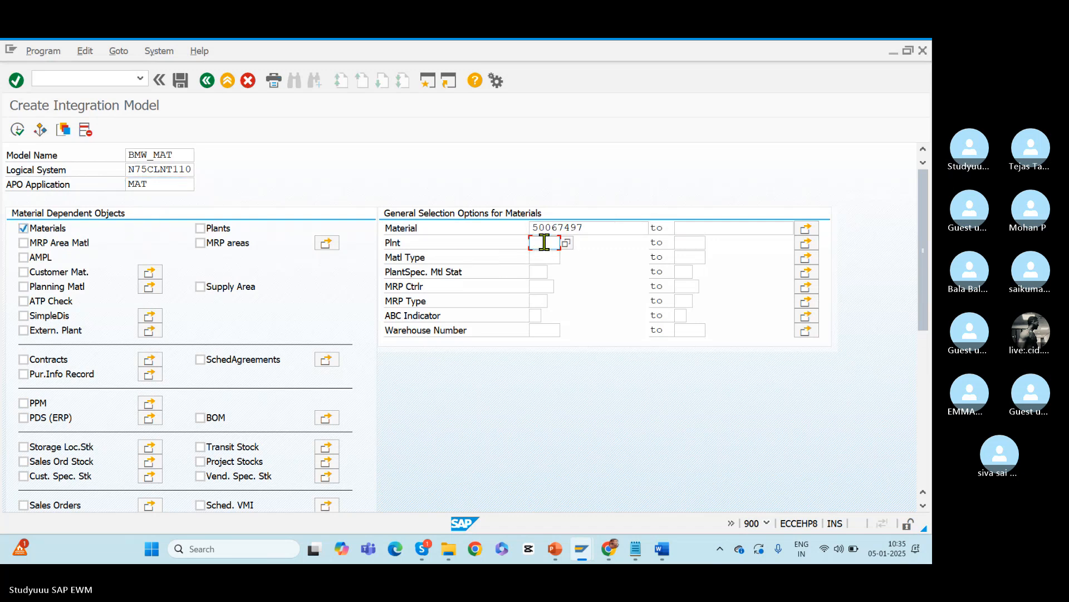
- Execute the selection and generate the integration model for Material Master Data, acknowledging the information message
{"action": "left_click", "coordinate": [18, 132]}
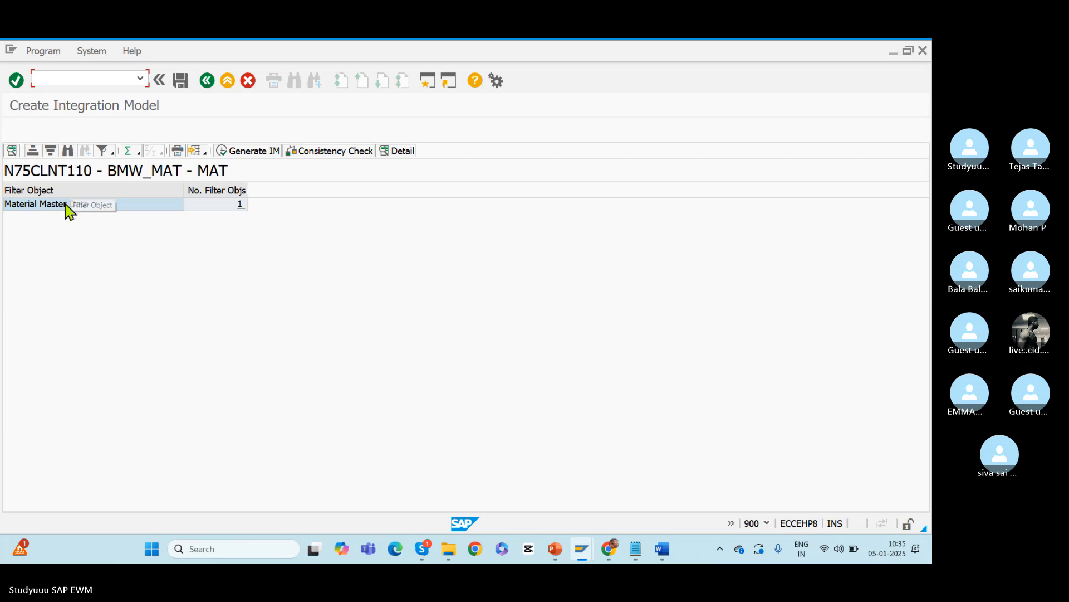
{"action": "left_click", "coordinate": [102, 203]}
{"action": "left_click", "coordinate": [253, 151]}
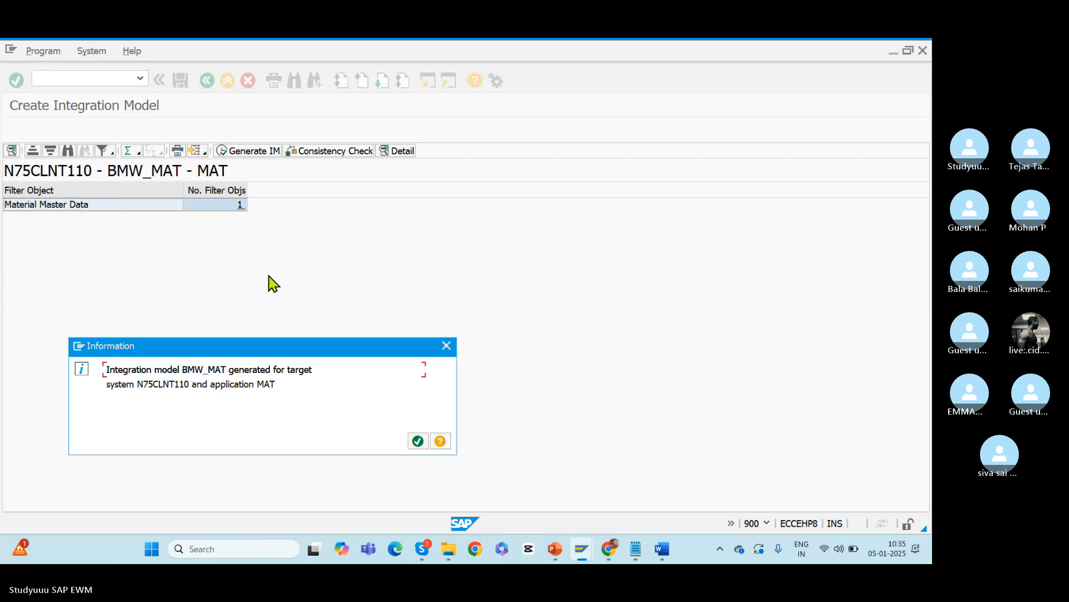
{"action": "left_click", "coordinate": [418, 441]}
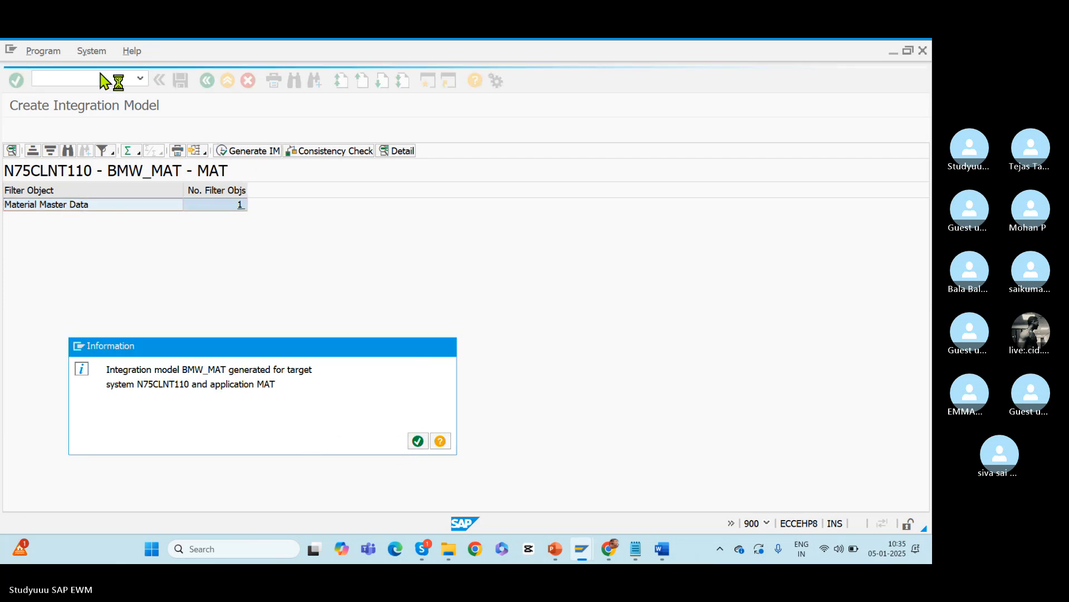
- Start Activate or Deactivate Integration Model (CFM2) and display the versions of application MAT under model BMW_MAT
{"action": "left_click", "coordinate": [73, 76]}
{"action": "type", "text": "/ncfm2"}
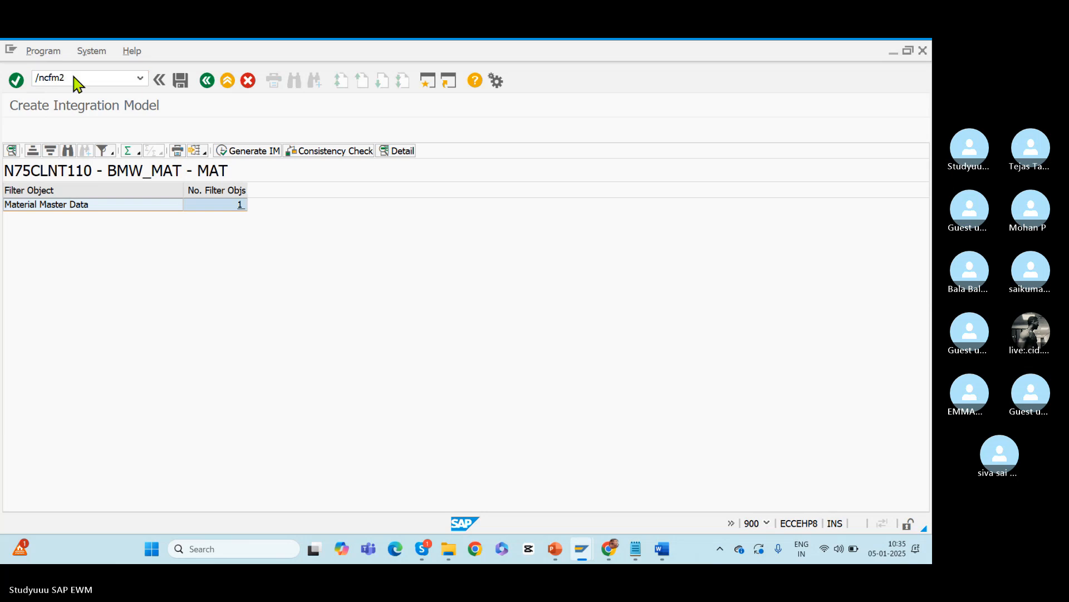
{"action": "key", "text": "Return"}
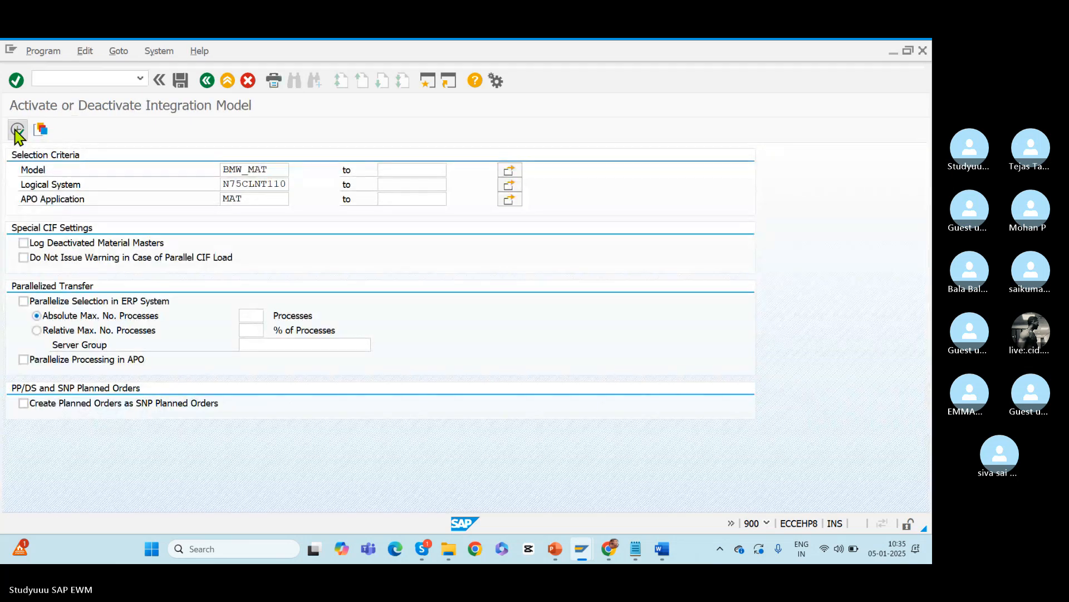
{"action": "left_click", "coordinate": [16, 130]}
{"action": "double_click", "coordinate": [65, 206]}
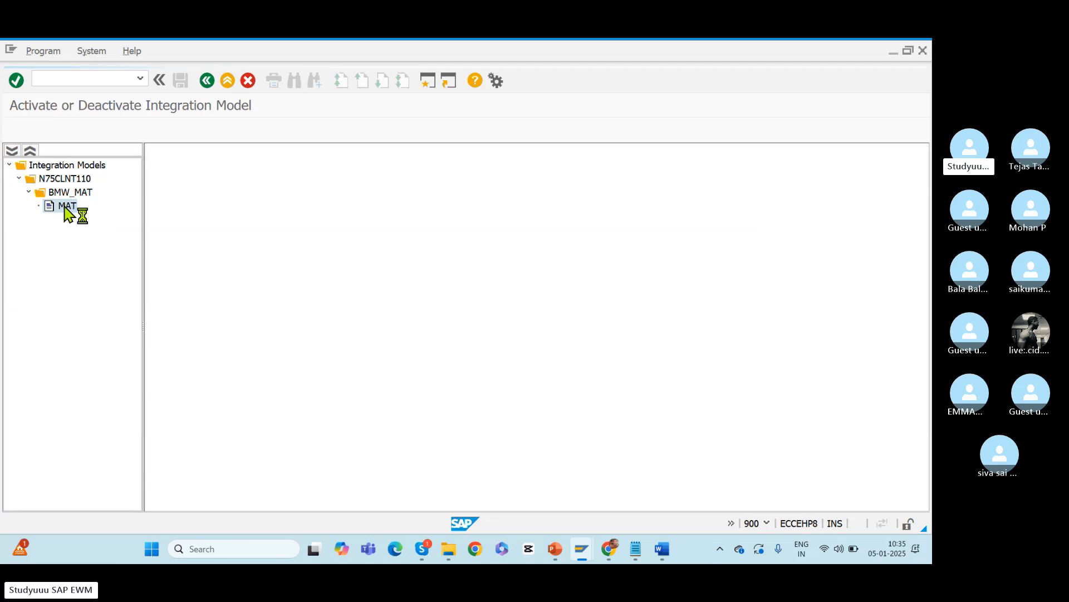
- Set the 05.01.2025 model version to active and start the transfer, ignoring the blocked inbound queue
{"action": "left_click", "coordinate": [464, 206]}
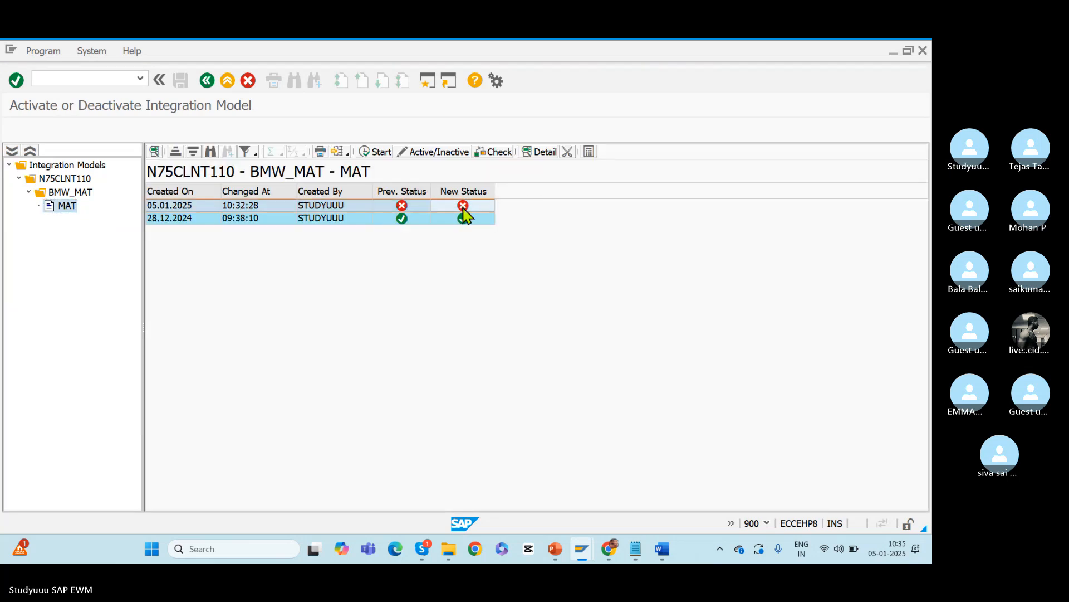
{"action": "left_click", "coordinate": [294, 204]}
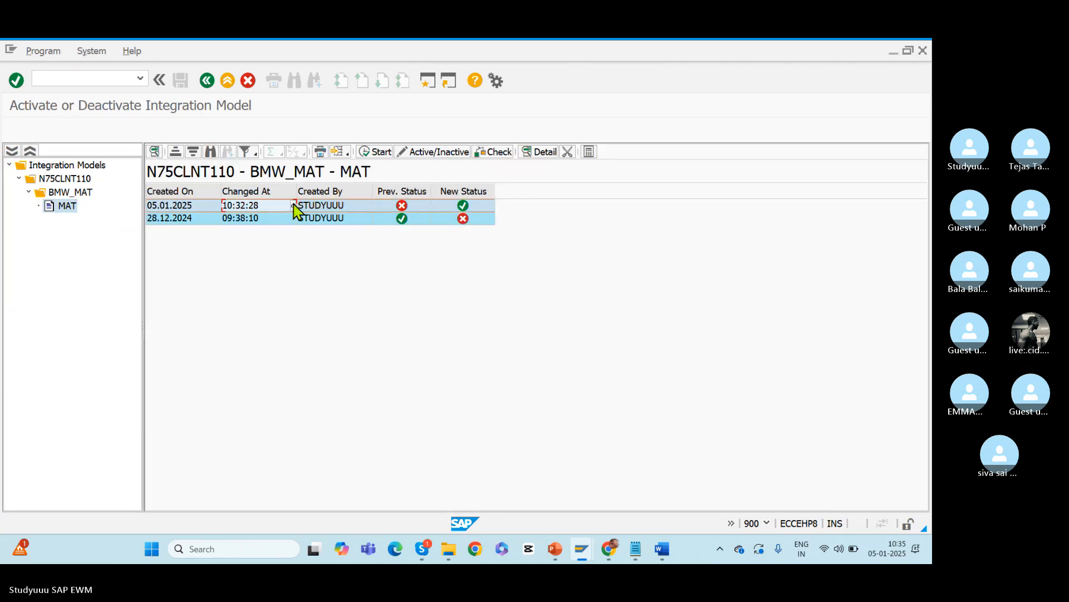
{"action": "left_click", "coordinate": [372, 152]}
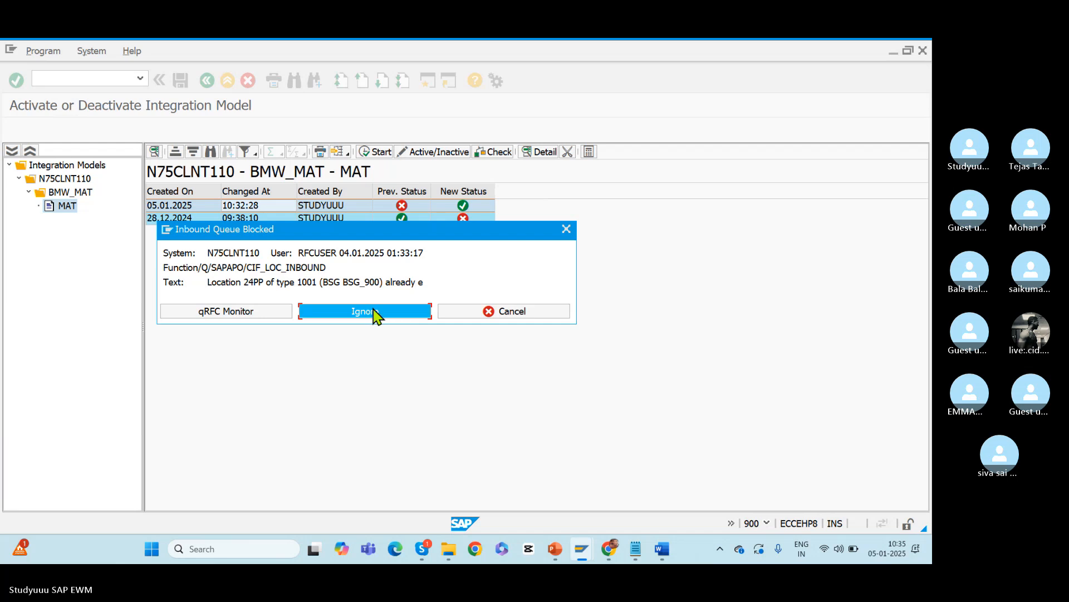
{"action": "left_click", "coordinate": [377, 313]}
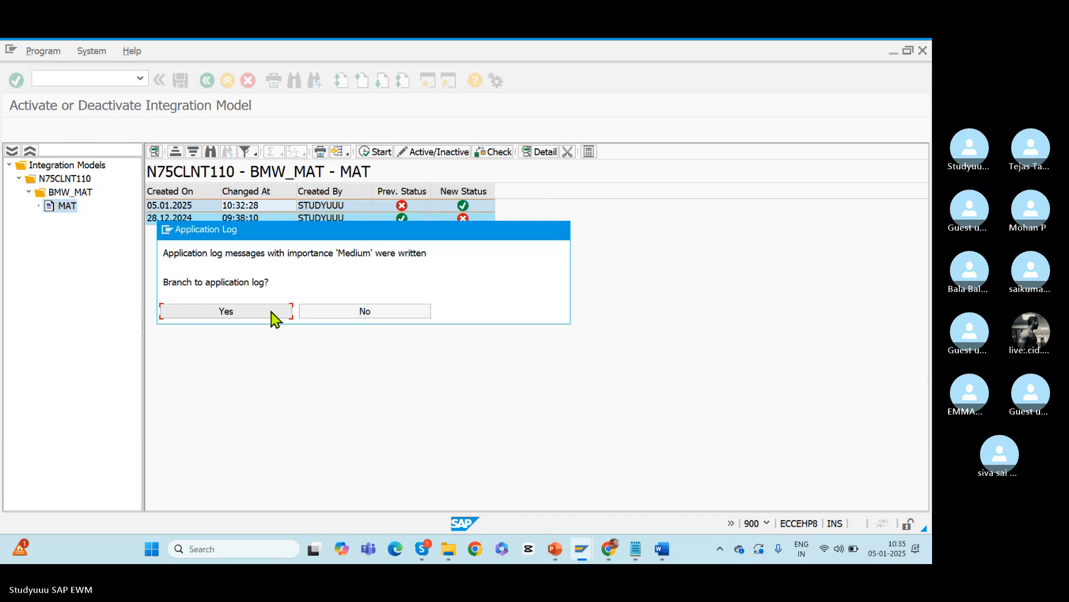
- View the transfer's application log, return to the integration model and acknowledge the completion message
{"action": "left_click", "coordinate": [281, 313]}
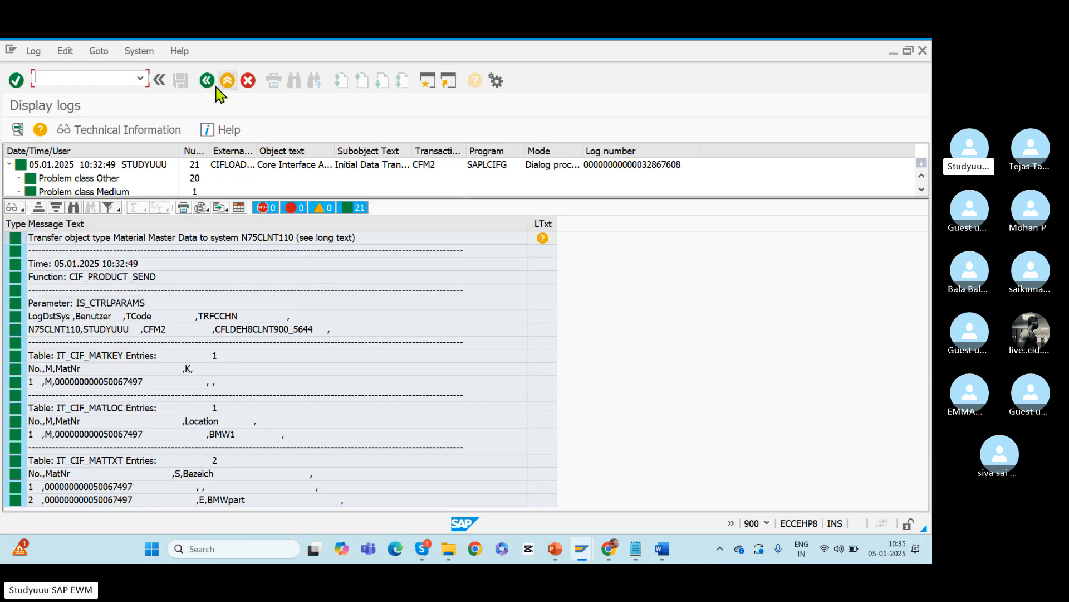
{"action": "left_click", "coordinate": [207, 82]}
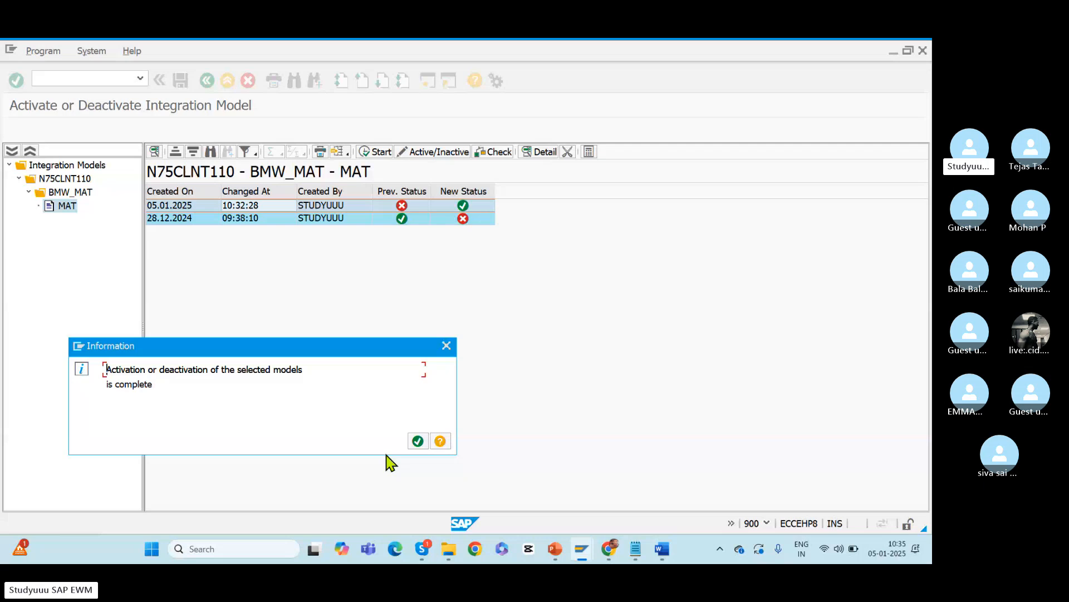
{"action": "left_click", "coordinate": [418, 441]}
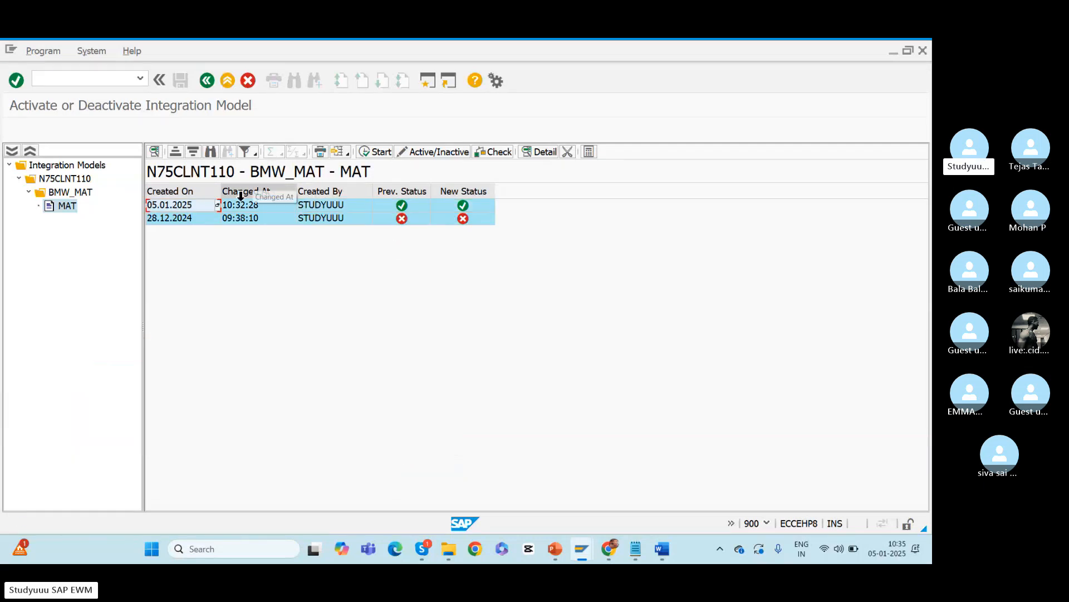
- Switch to the EWM warehouse monitor and query Warehouse Attribute for BMWD without selection criteria
{"action": "key", "text": "alt+Tab"}
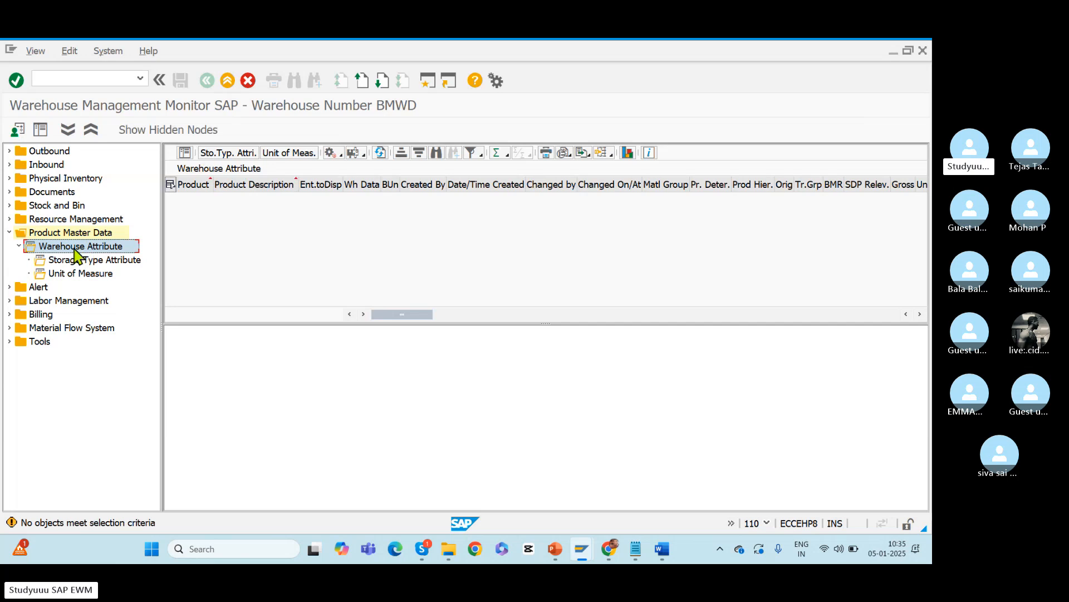
{"action": "double_click", "coordinate": [75, 249]}
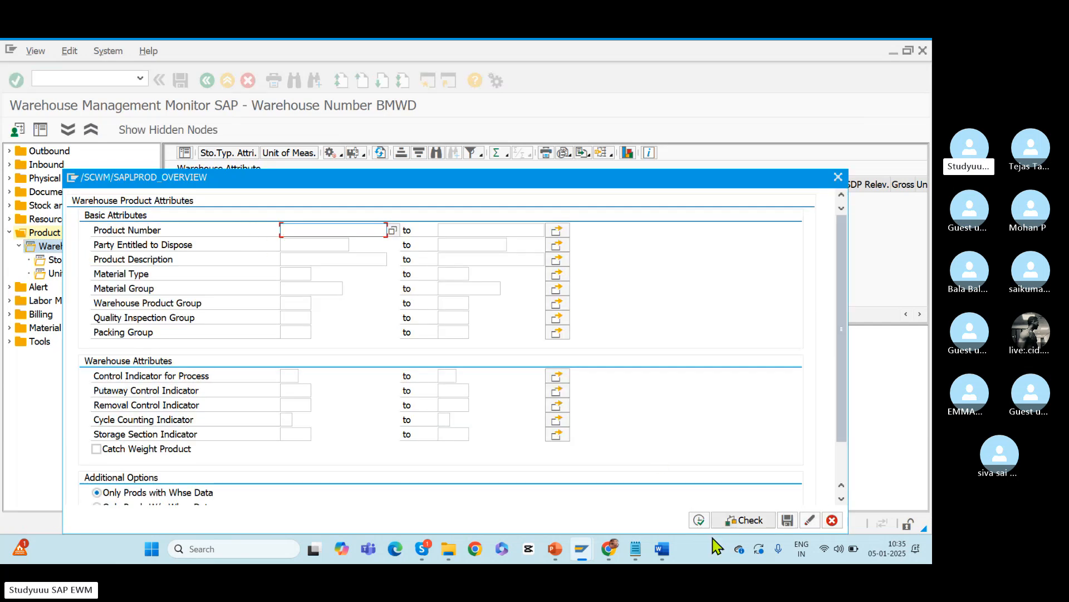
{"action": "left_click", "coordinate": [699, 520]}
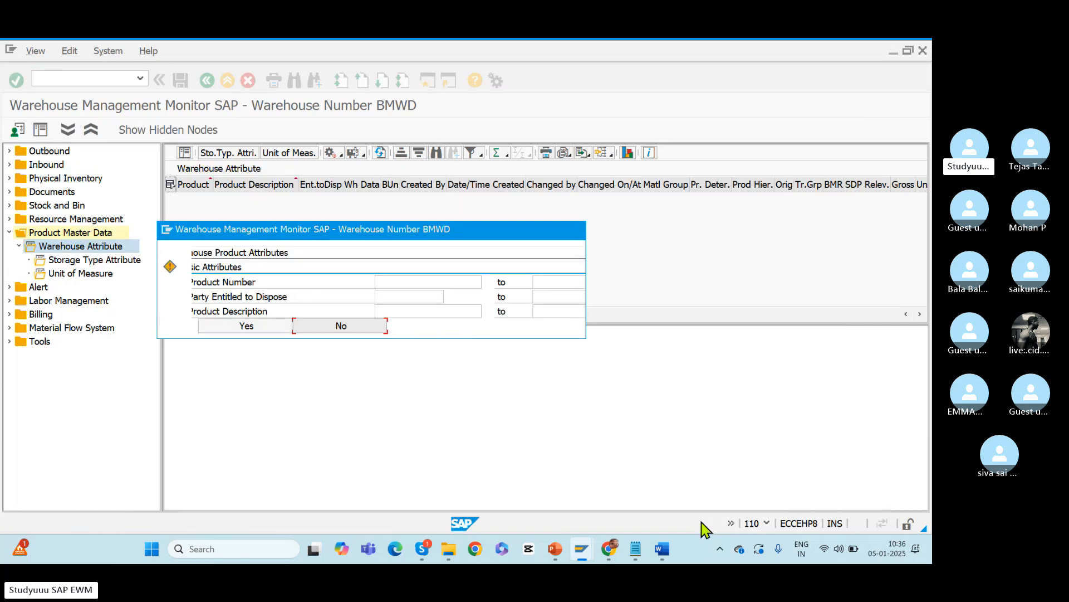
{"action": "left_click", "coordinate": [257, 329]}
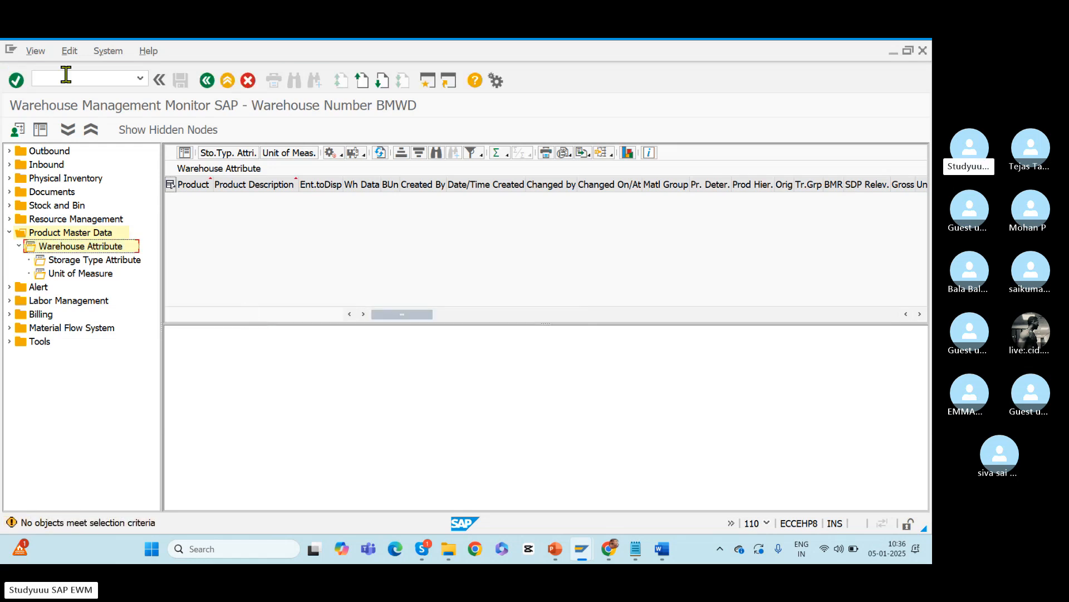
- Start transaction /n/scwm/mat1 and try to display product 50067497 in warehouse BMWD with party entitled to dispose BMW-1
{"action": "left_click", "coordinate": [49, 77]}
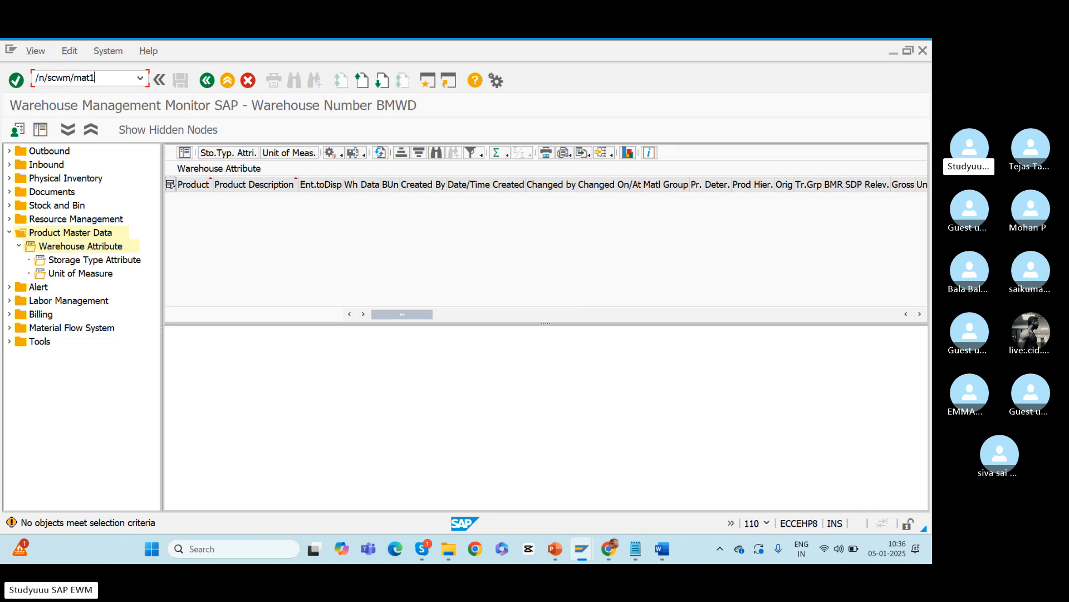
{"action": "key", "text": "Return"}
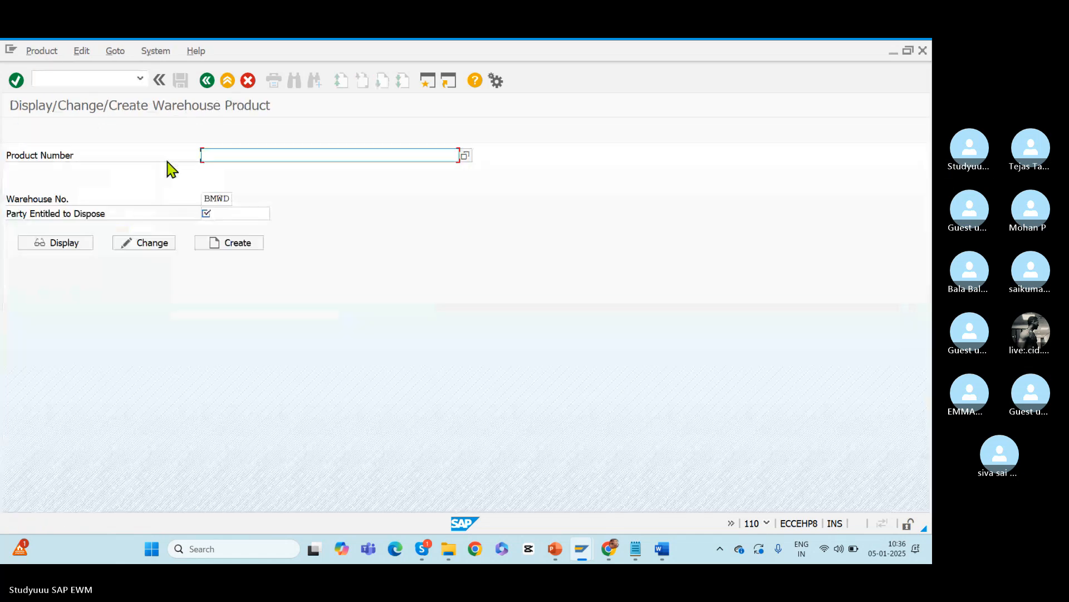
{"action": "left_click", "coordinate": [216, 214]}
{"action": "left_click", "coordinate": [275, 214]}
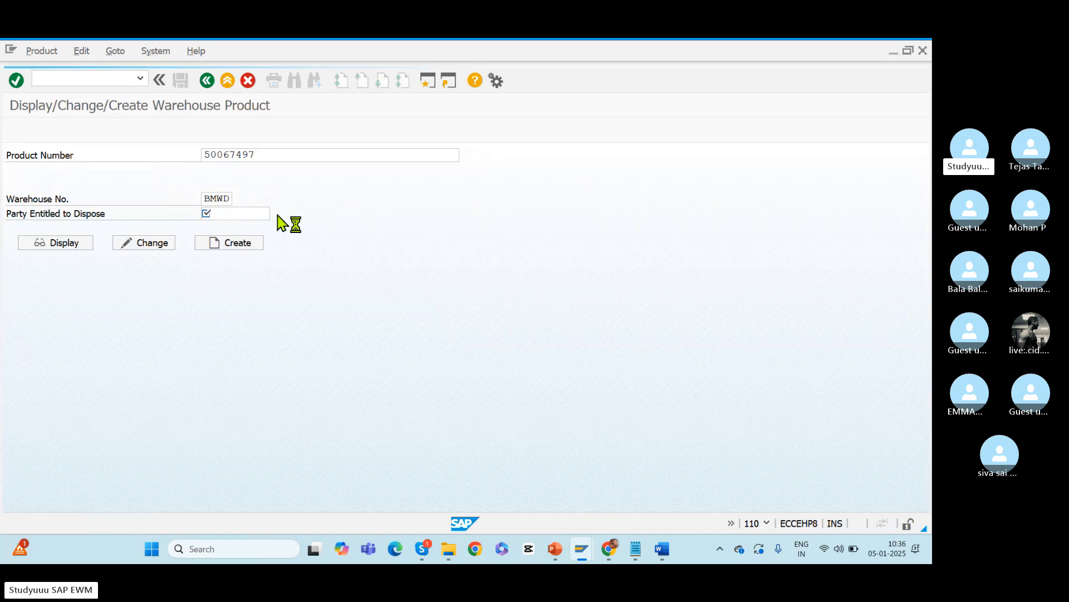
{"action": "double_click", "coordinate": [236, 133]}
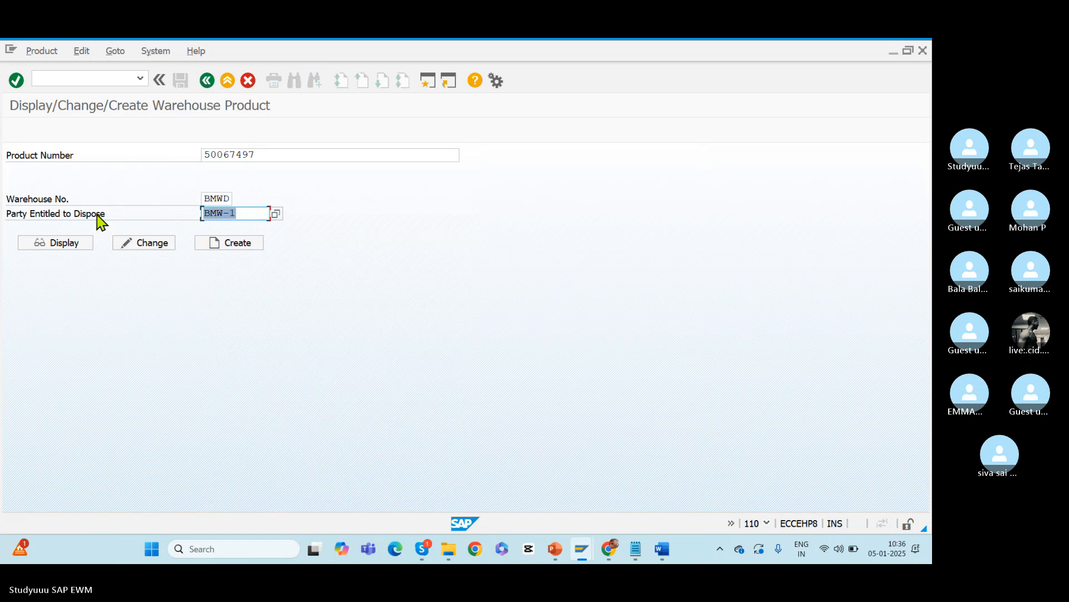
{"action": "left_click", "coordinate": [62, 243]}
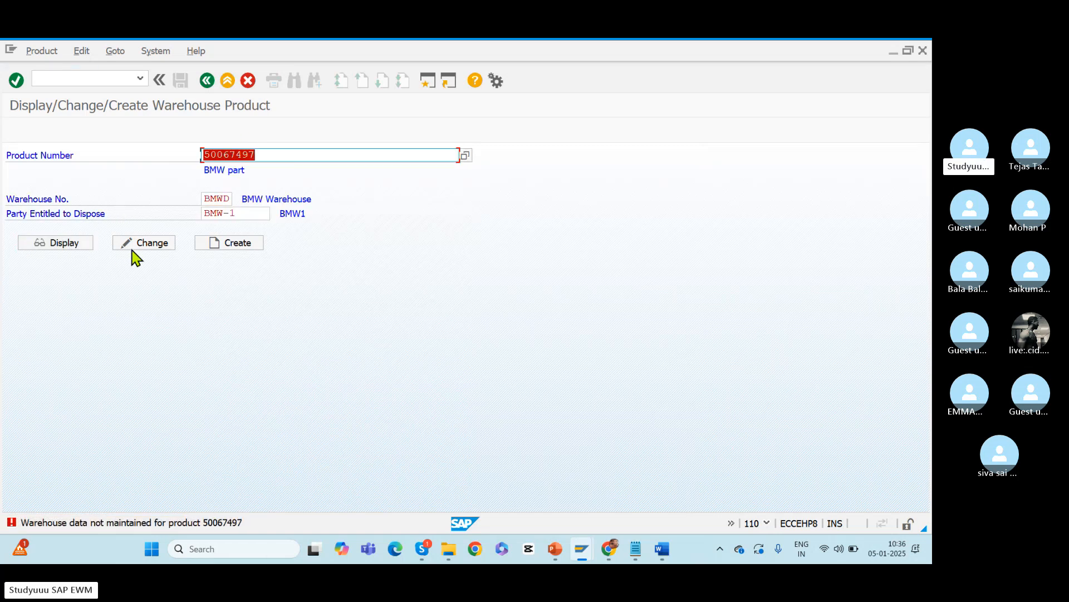
- Create the warehouse product for 50067497, review its Whse Data, Properties and Classification views, and save it
{"action": "left_click", "coordinate": [230, 249]}
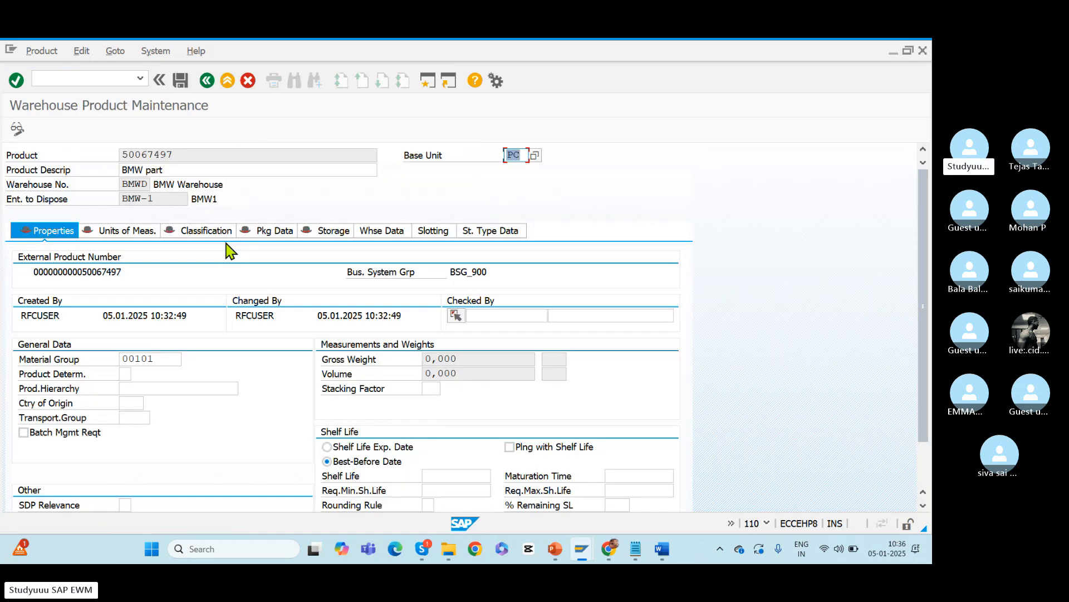
{"action": "left_click", "coordinate": [383, 235]}
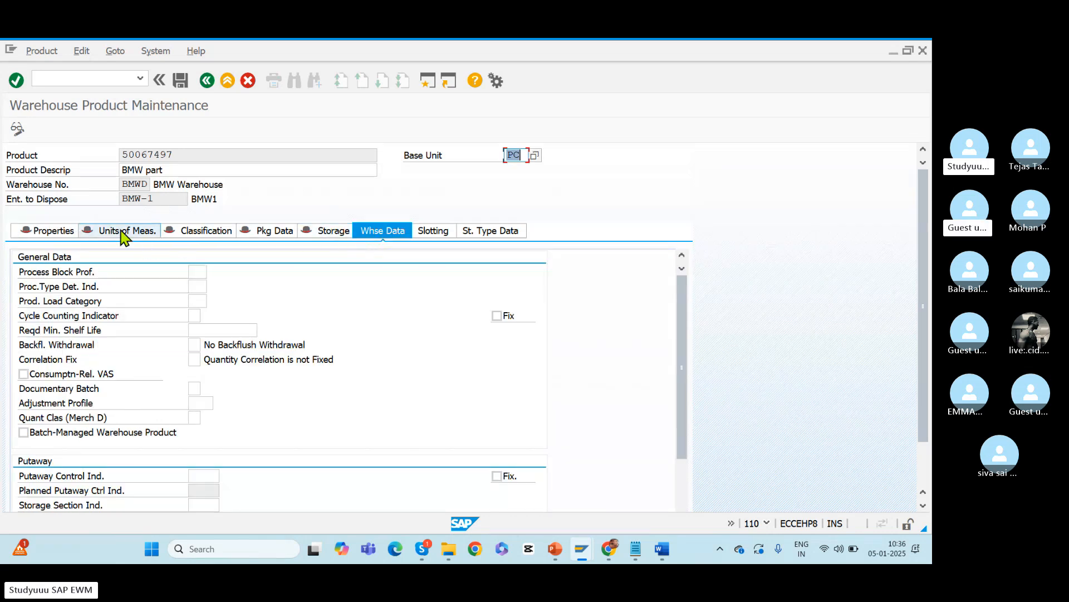
{"action": "left_click", "coordinate": [82, 235]}
{"action": "left_click", "coordinate": [60, 236]}
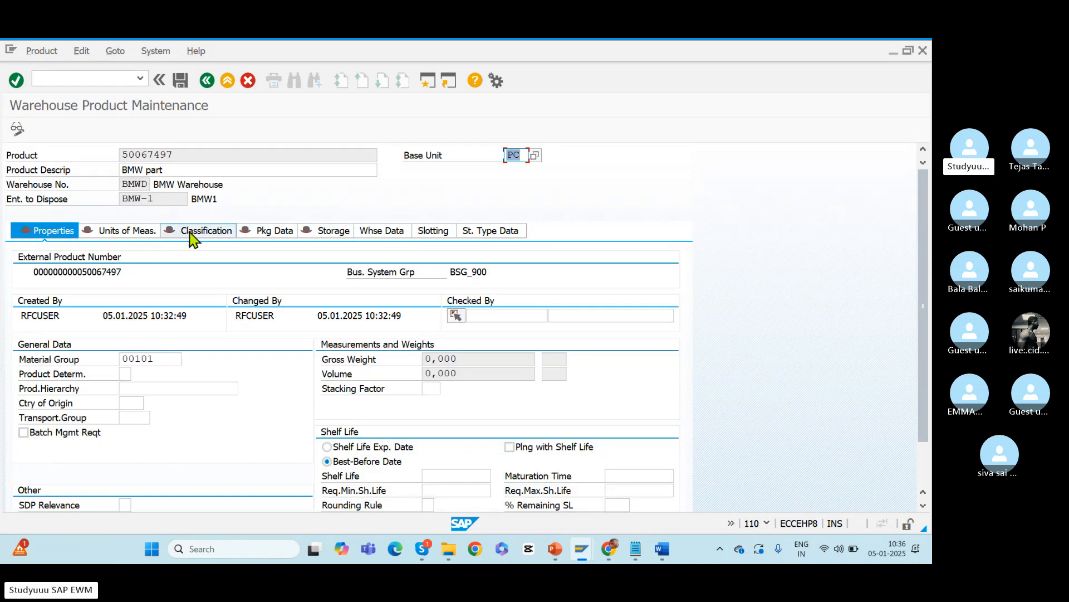
{"action": "left_click", "coordinate": [191, 234]}
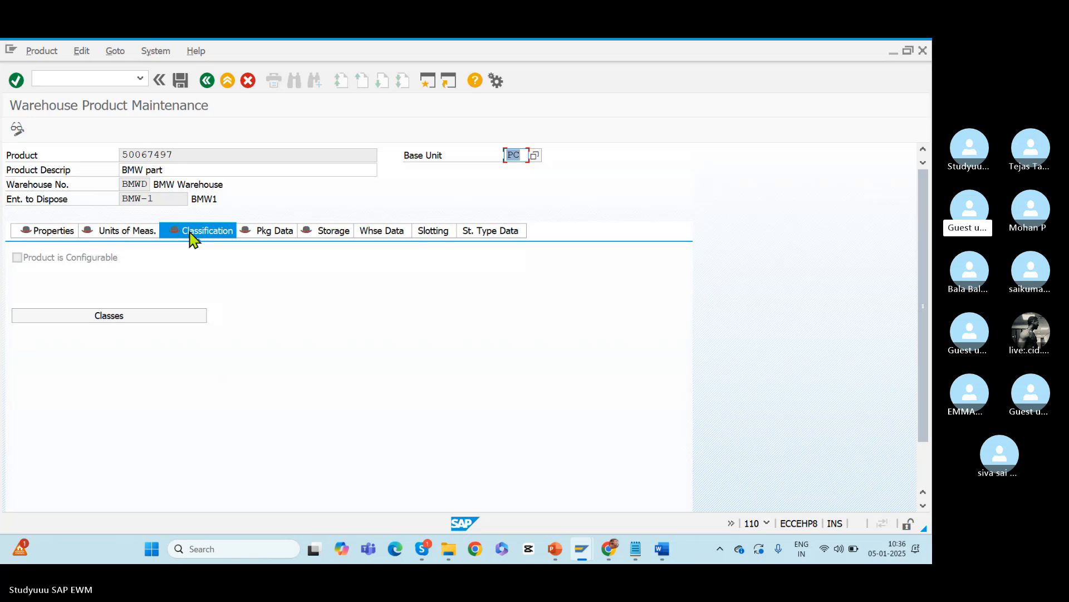
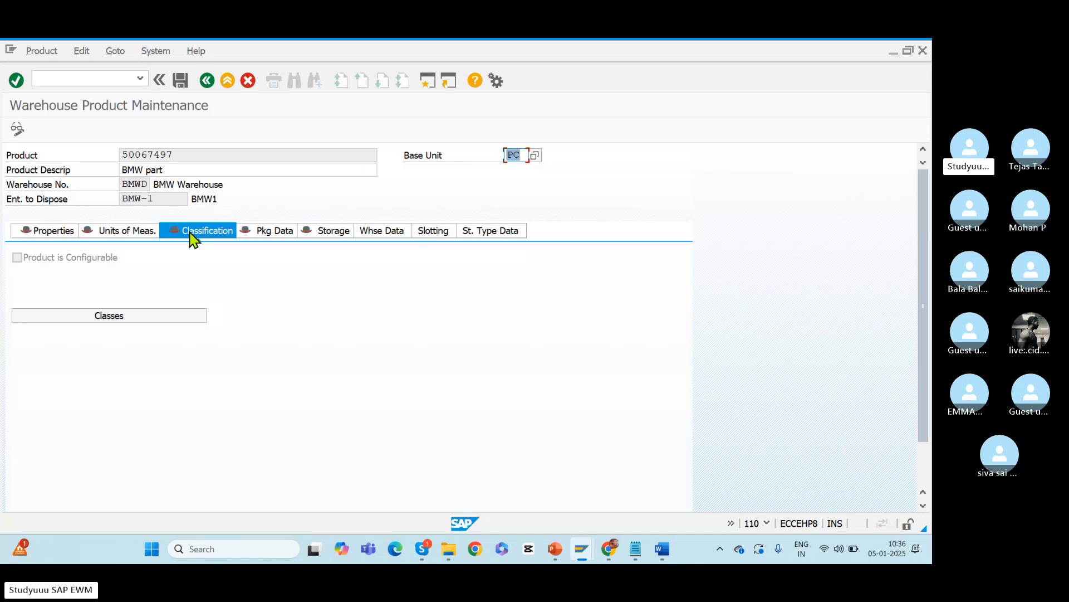
{"action": "left_click", "coordinate": [182, 83]}
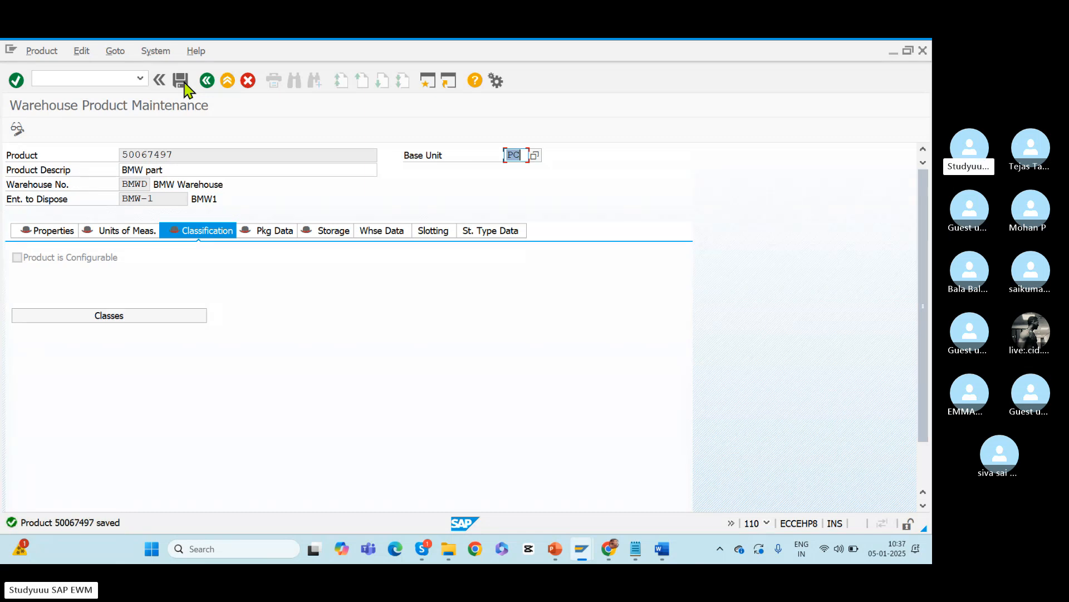
- Switch to the ERP session, start CFM1 and run a Materials selection for material 50067497 without a plant, returning from the result
{"action": "key", "text": "alt+Tab"}
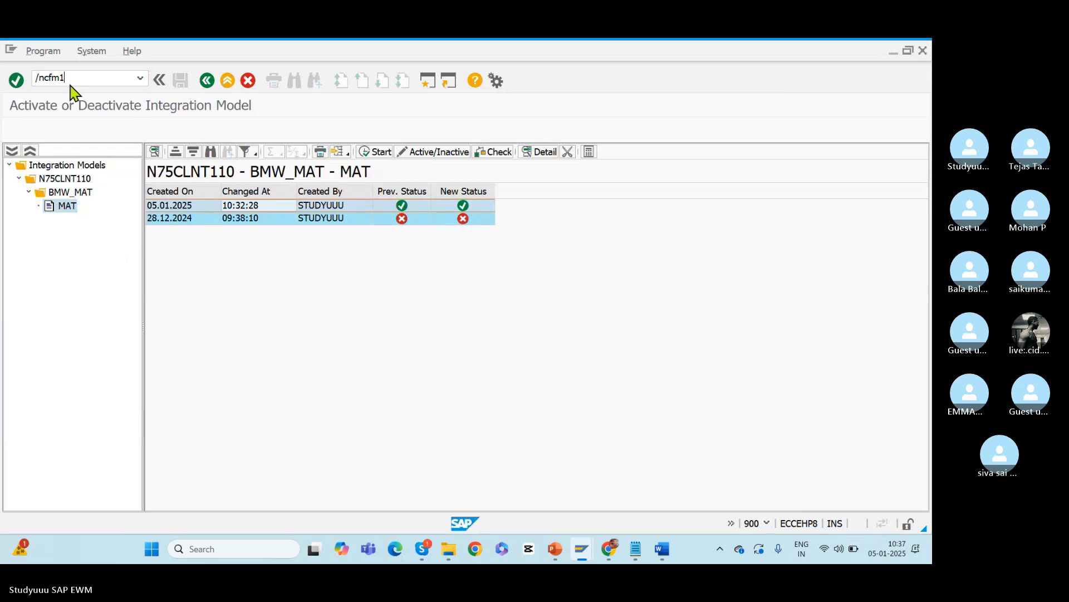
{"action": "key", "text": "Return"}
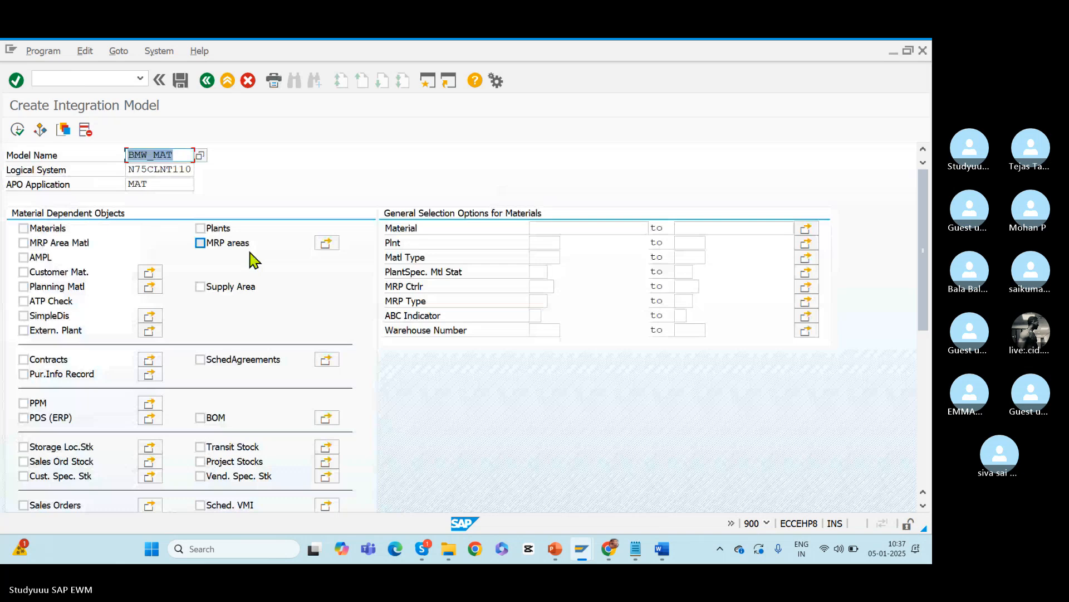
{"action": "left_click", "coordinate": [31, 230]}
{"action": "left_click", "coordinate": [549, 228]}
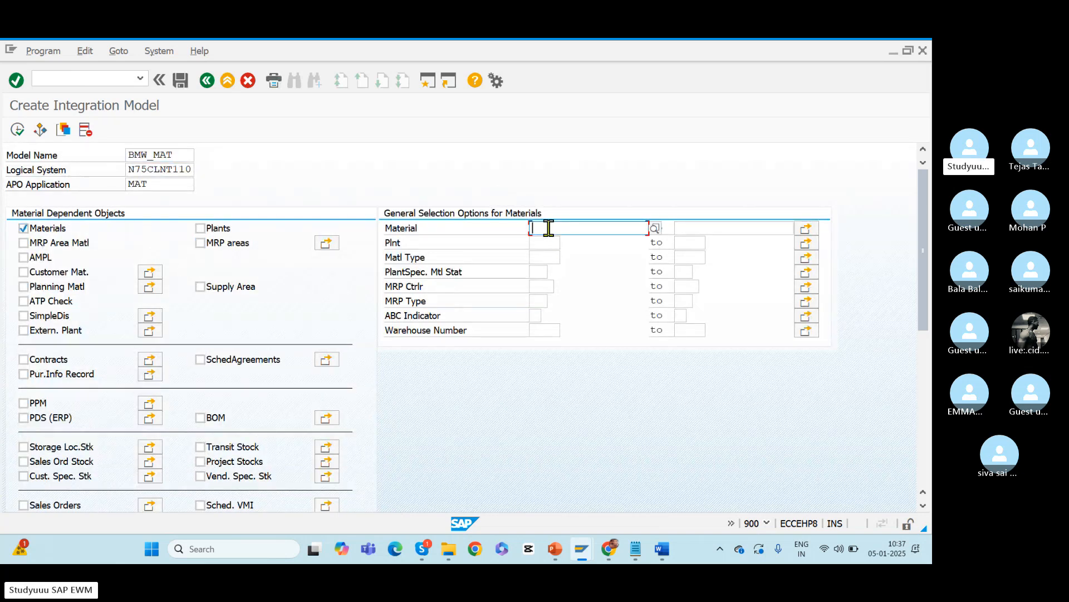
{"action": "left_click", "coordinate": [537, 245]}
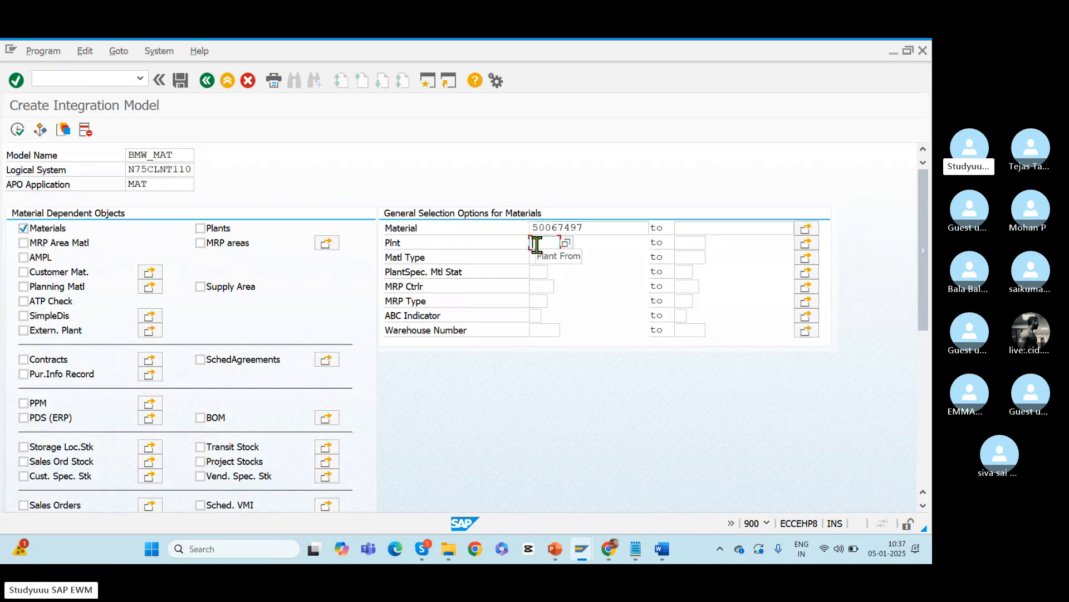
{"action": "double_click", "coordinate": [590, 227]}
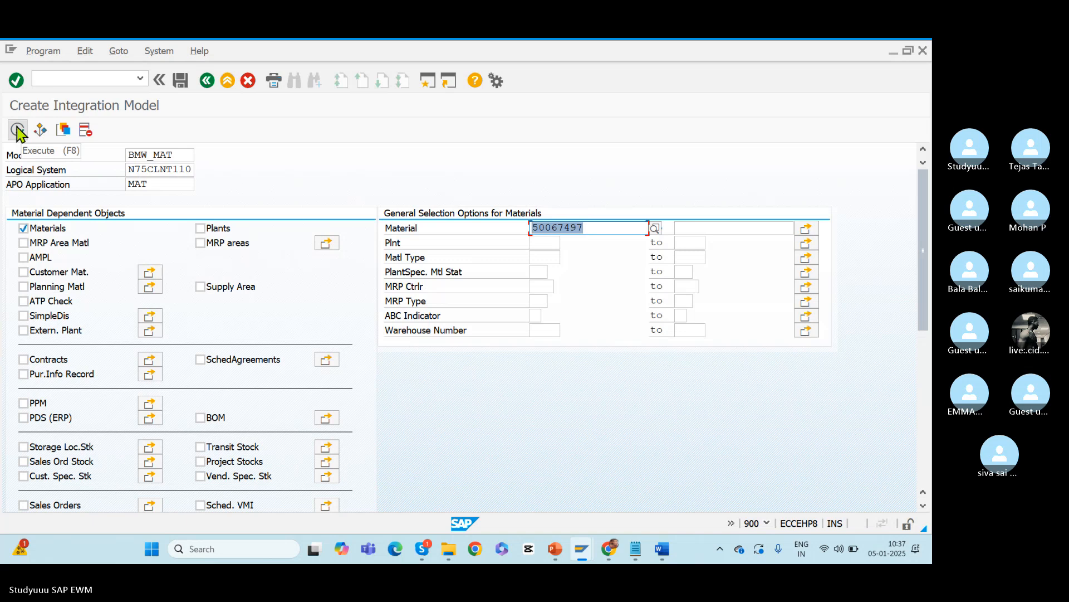
{"action": "left_click", "coordinate": [533, 225]}
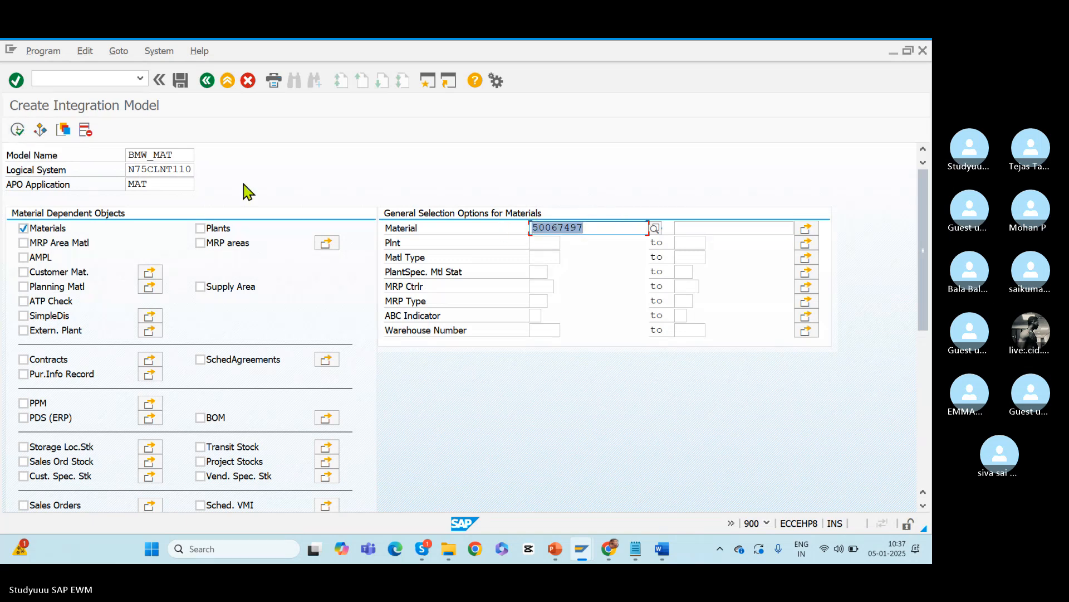
{"action": "left_click", "coordinate": [17, 131]}
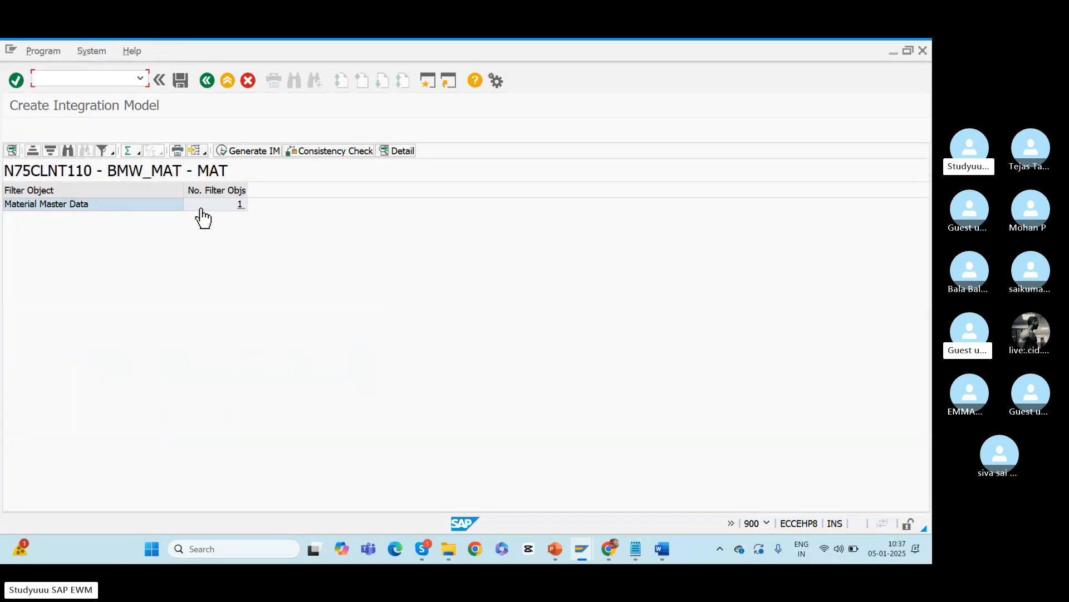
{"action": "left_click", "coordinate": [206, 82]}
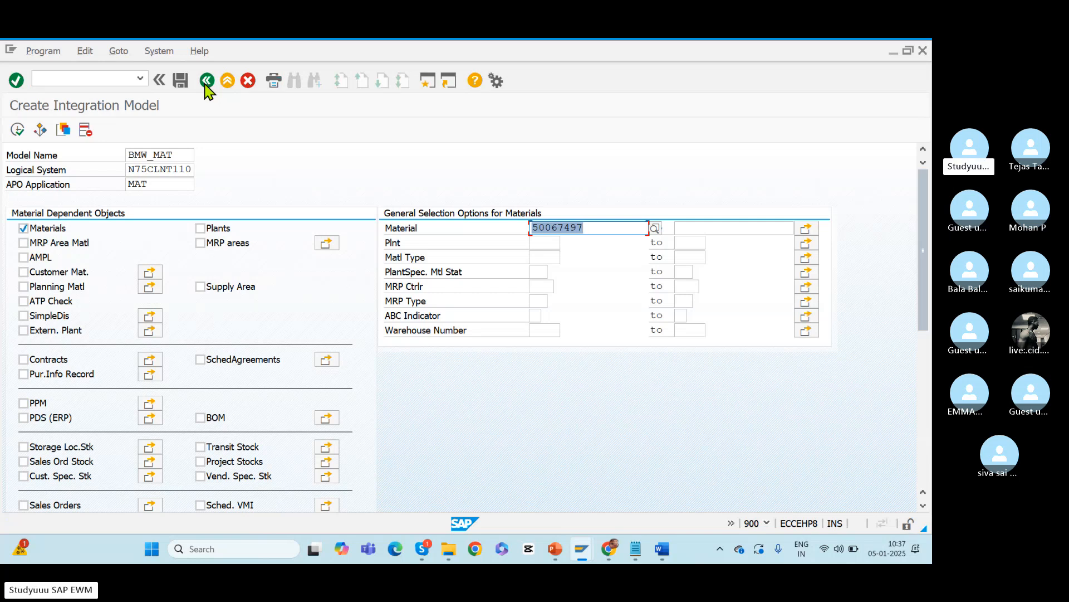
- Run the material selection for 50067497 with plant RKW1 and return to the selection screen
{"action": "left_click", "coordinate": [538, 242]}
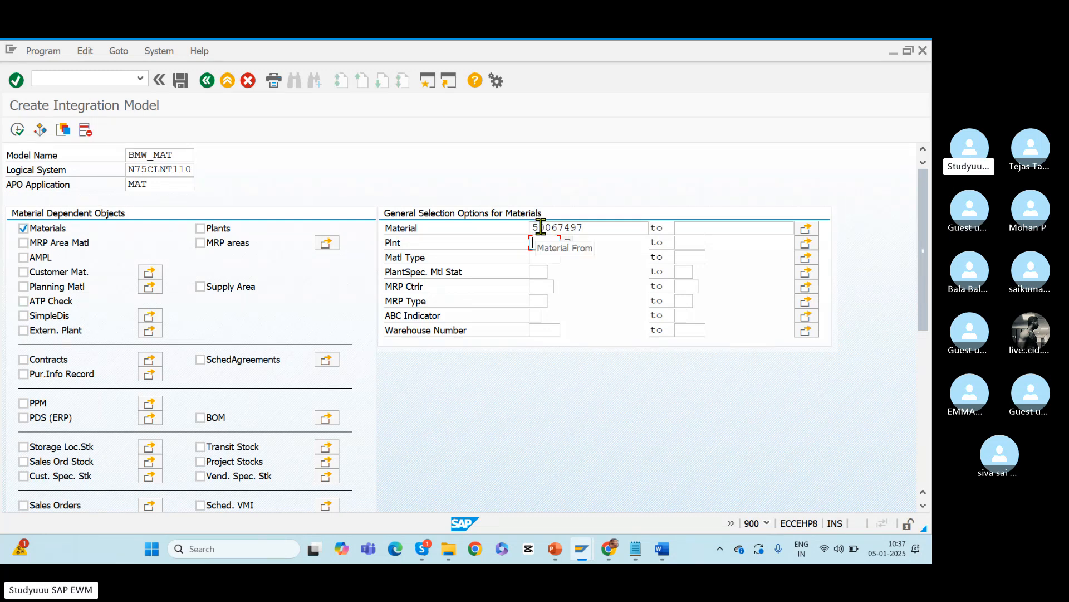
{"action": "type", "text": "BMW1"}
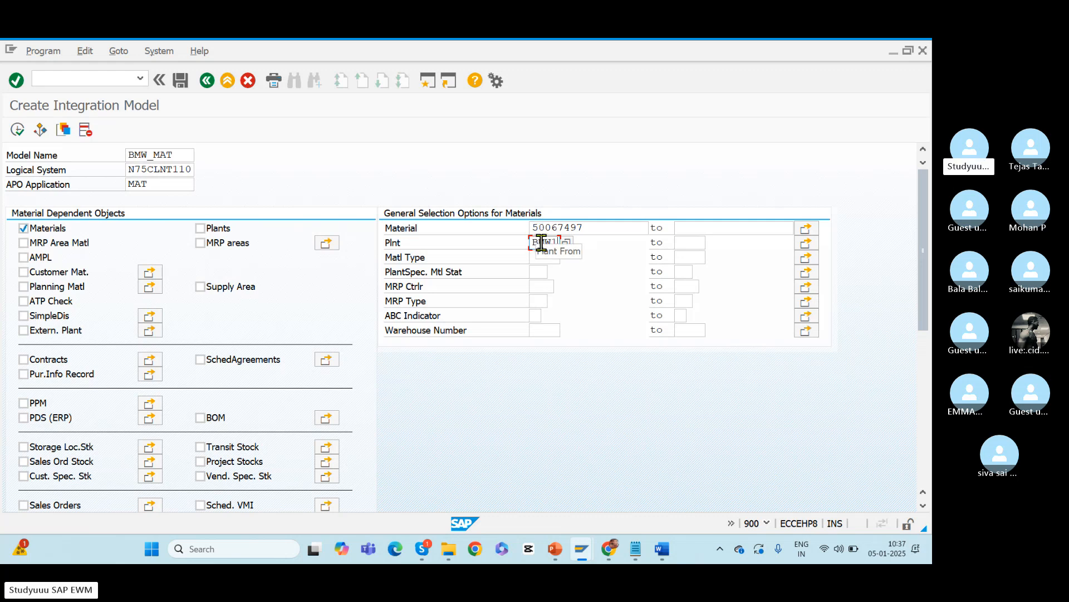
{"action": "key", "text": "BackSpace"}
{"action": "key", "text": "BackSpace"}
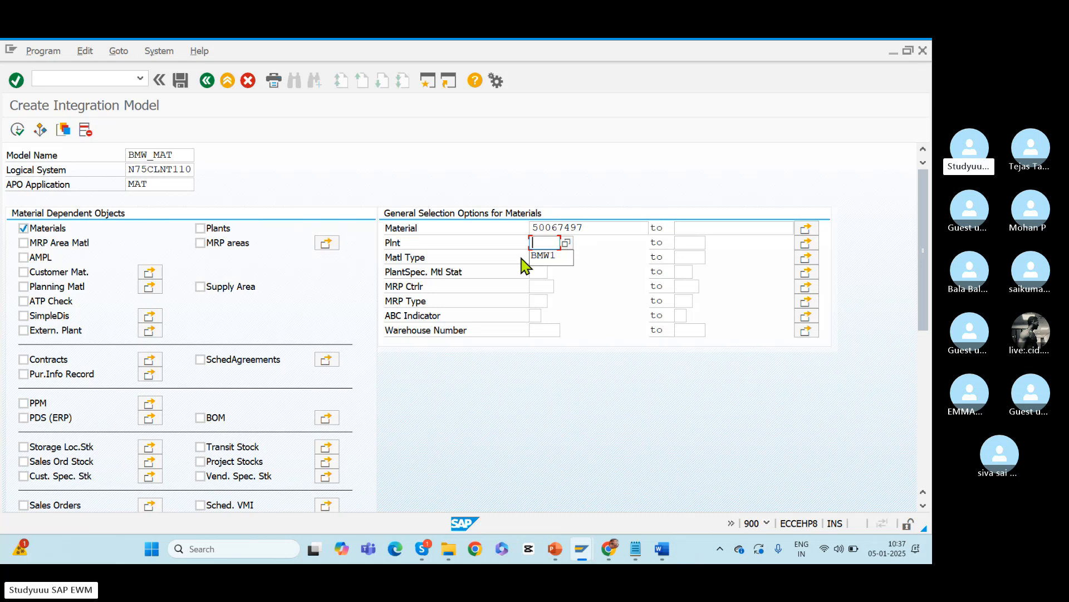
{"action": "type", "text": "RKW"}
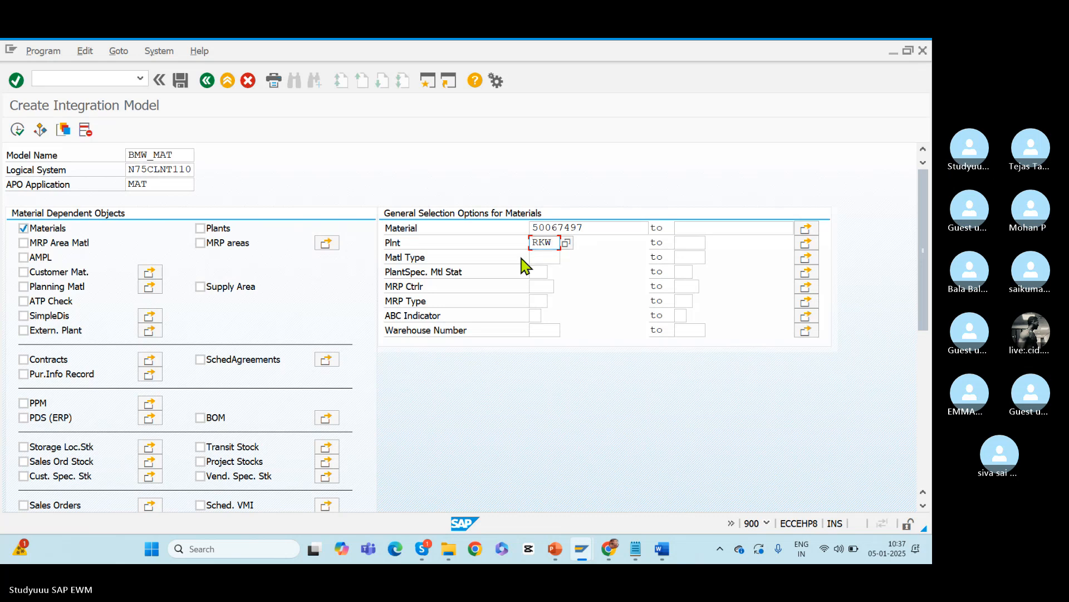
{"action": "type", "text": "1"}
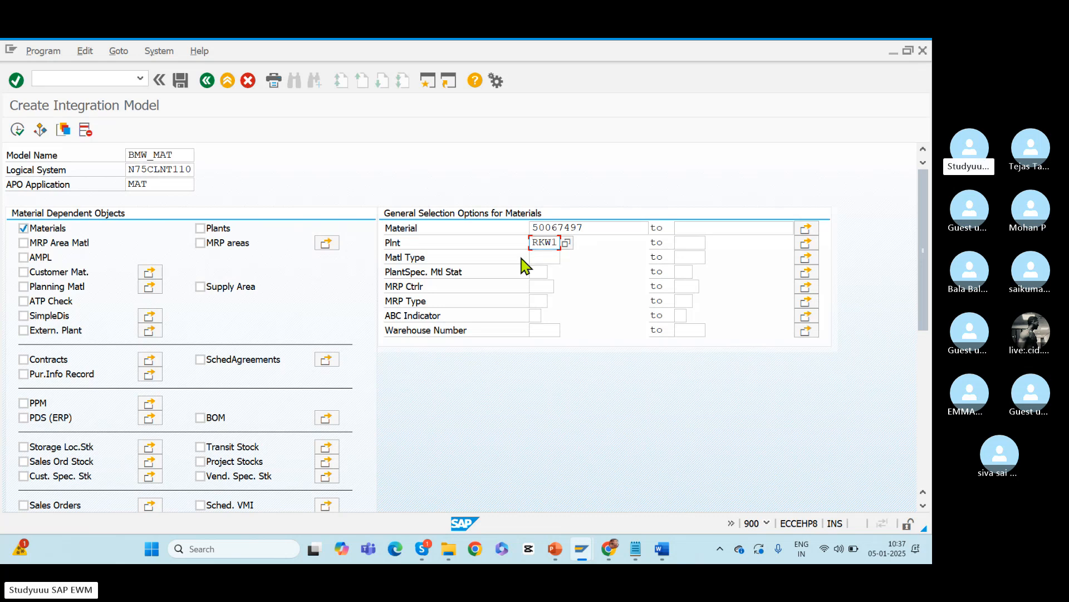
{"action": "left_click", "coordinate": [17, 130]}
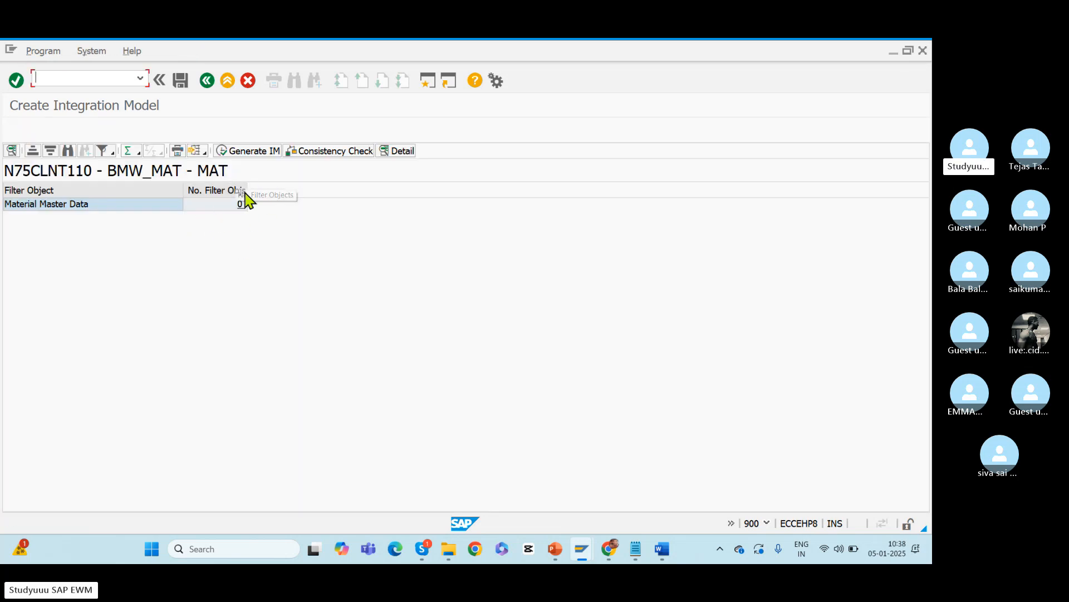
{"action": "left_click", "coordinate": [207, 81]}
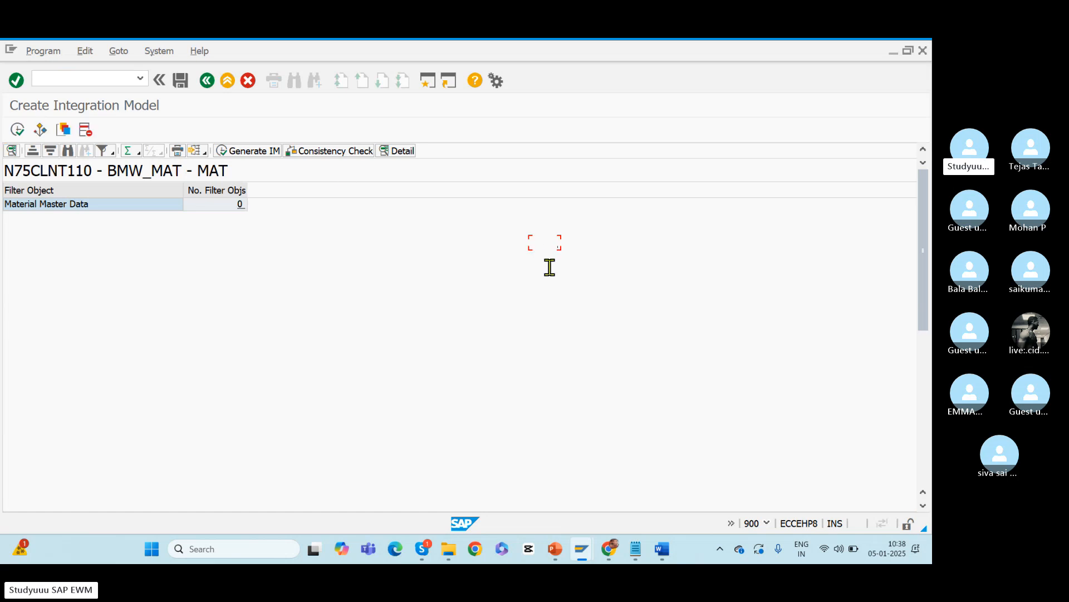
- Set the plant to BMW1, execute the selection for material 50067497 and return to the selection screen
{"action": "type", "text": "BMW1"}
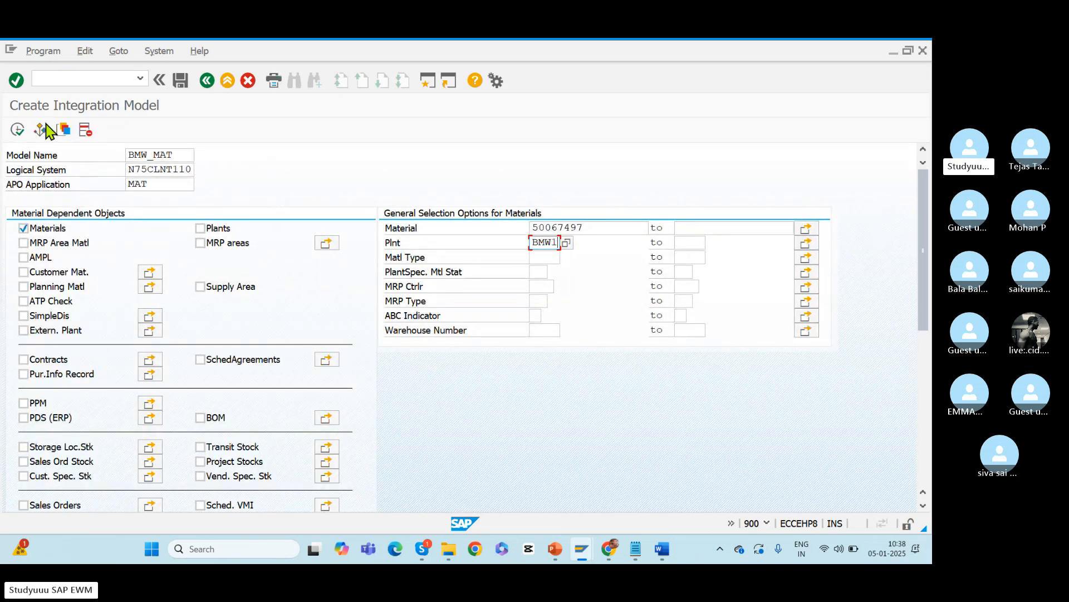
{"action": "left_click", "coordinate": [17, 132]}
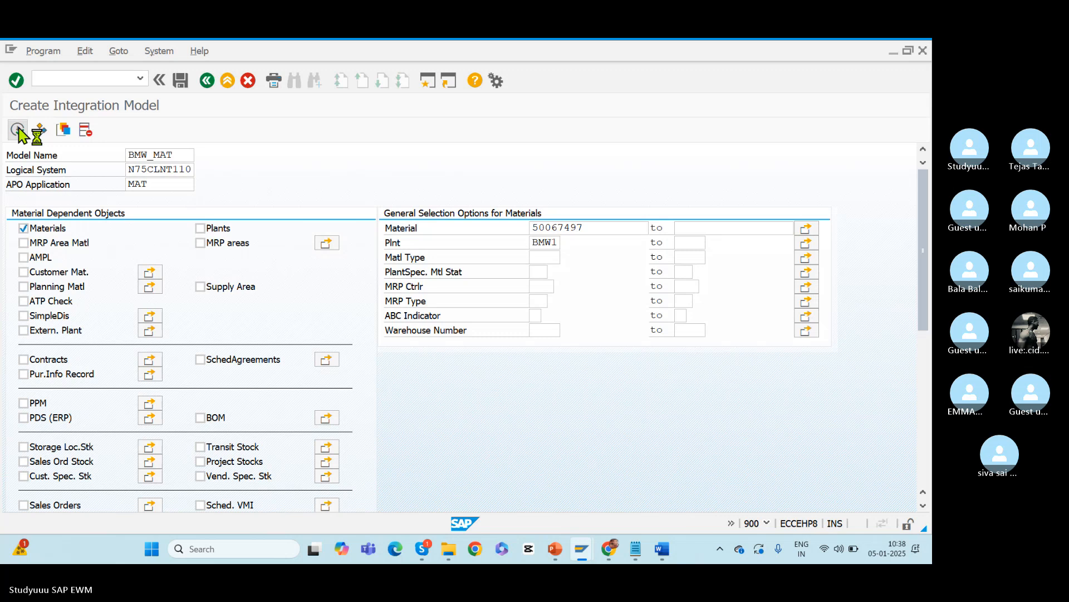
{"action": "left_click", "coordinate": [208, 83]}
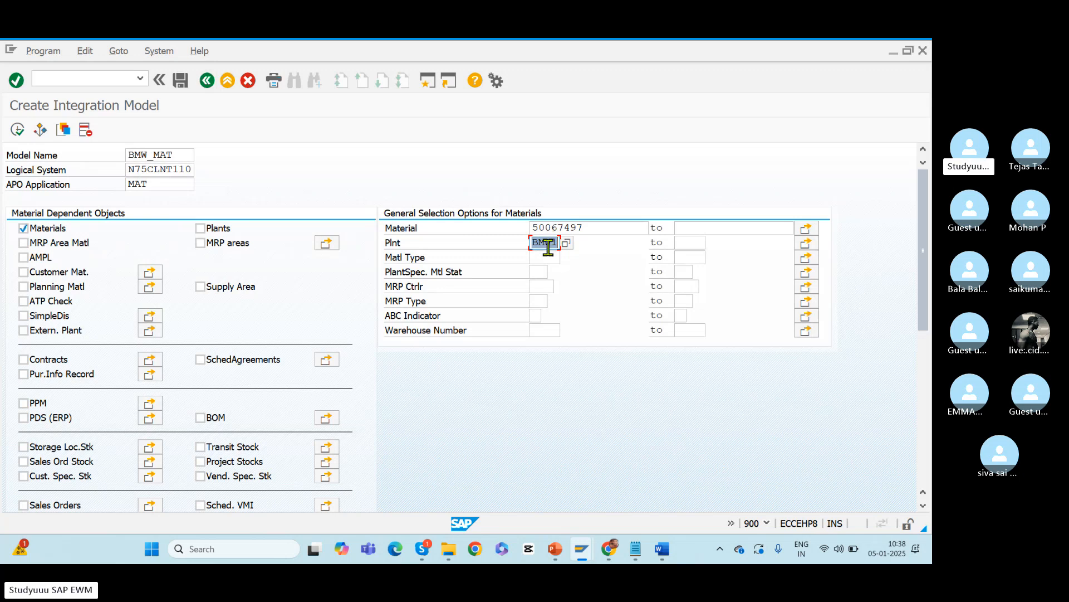
{"action": "left_click", "coordinate": [591, 225]}
{"action": "left_click_drag", "start_coordinate": [591, 225], "coordinate": [494, 238]}
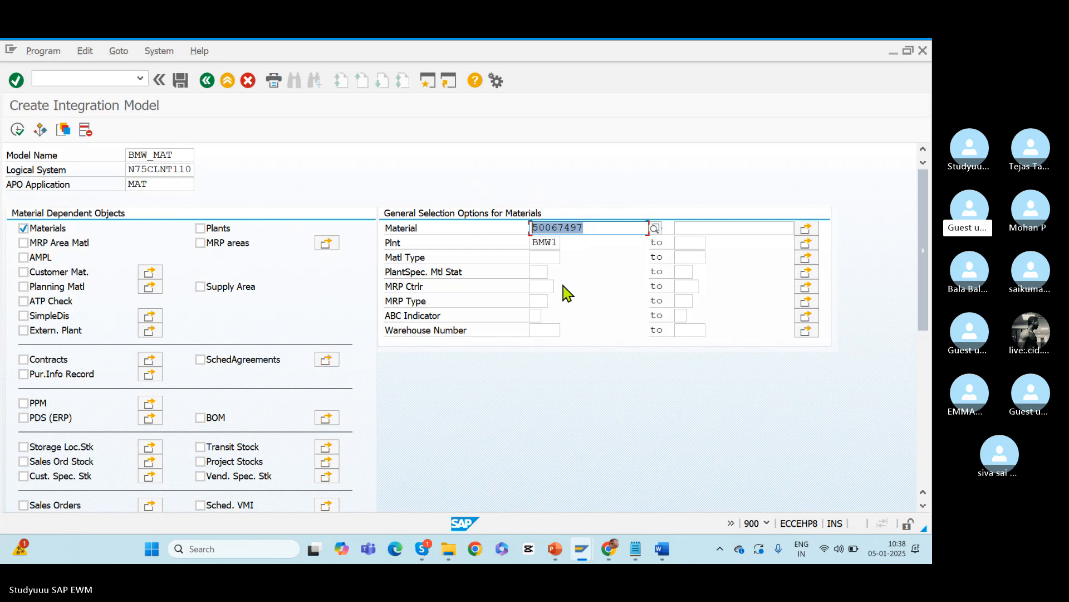
{"action": "left_click", "coordinate": [536, 242]}
{"action": "left_click", "coordinate": [566, 243]}
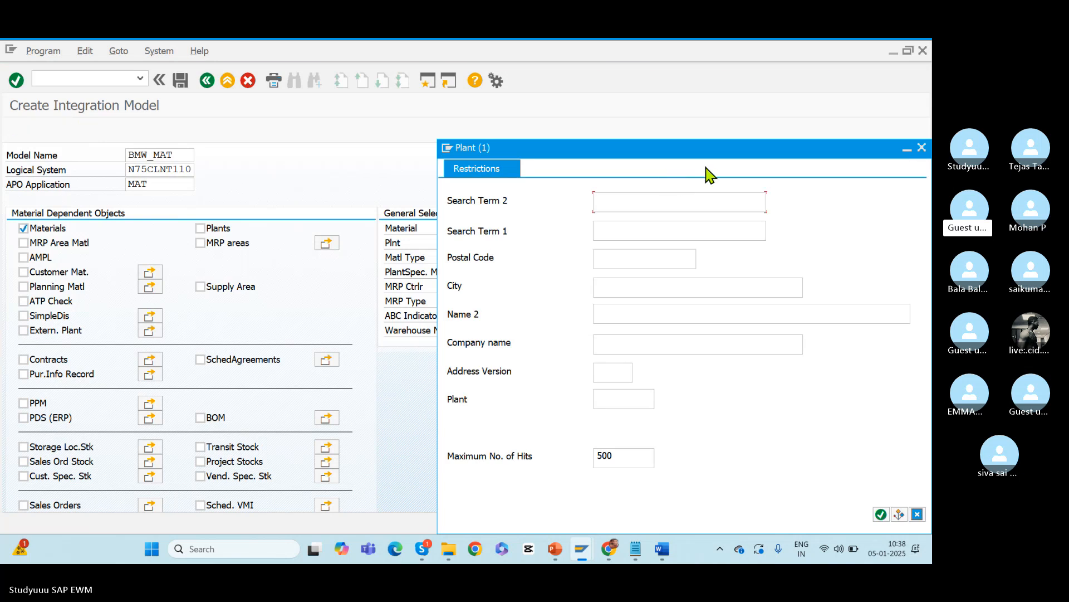
{"action": "left_click_drag", "start_coordinate": [747, 159], "coordinate": [611, 151]}
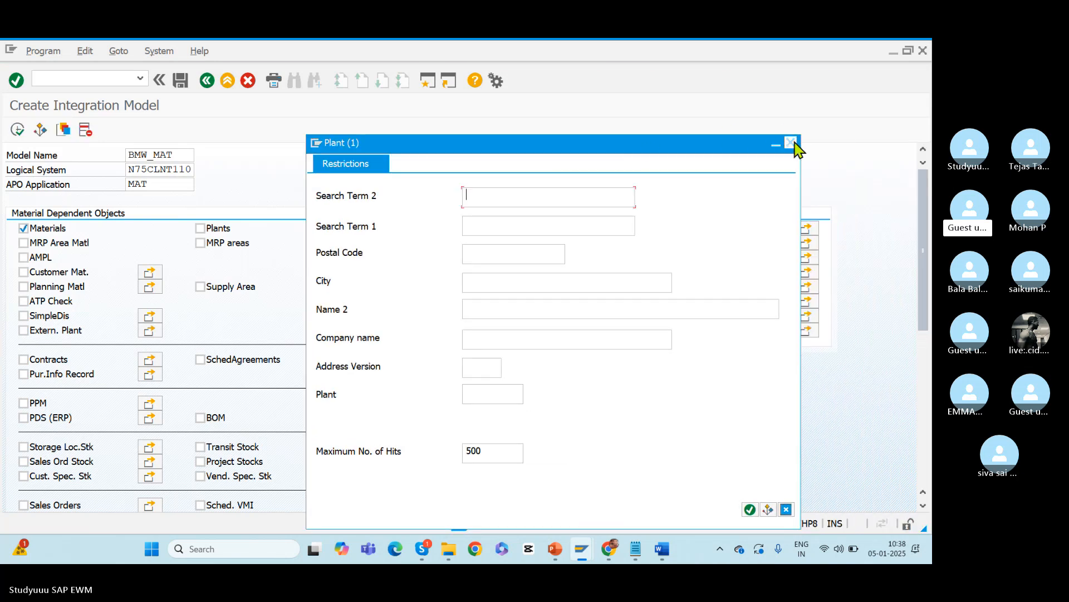
{"action": "left_click", "coordinate": [790, 141]}
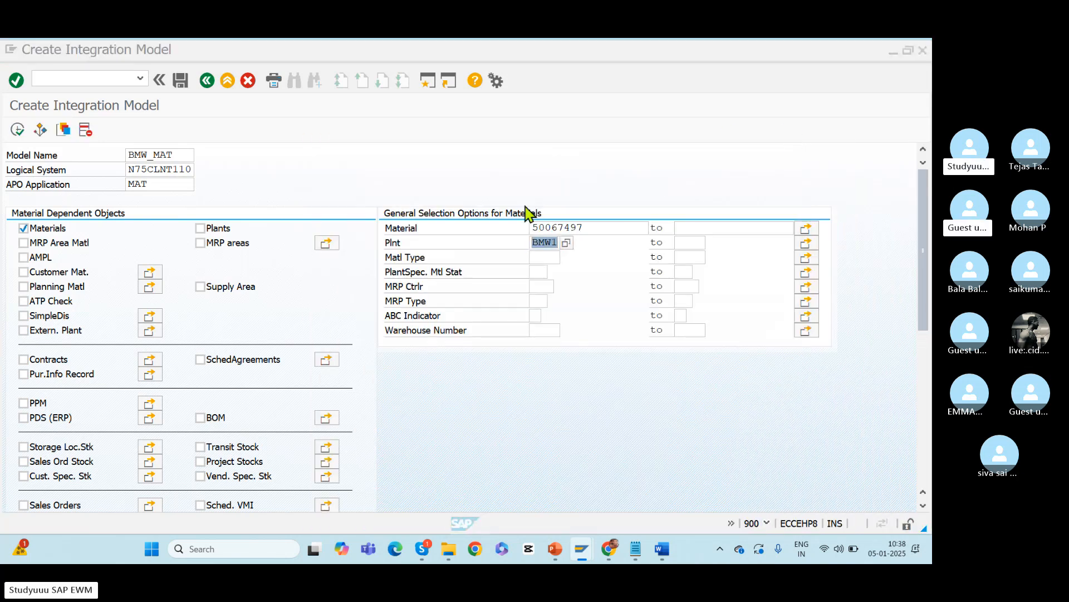
- Switch to the warehouse product session, copy product number 50067497 and start transaction /SAPAPO/MAT1
{"action": "key", "text": "alt+Tab"}
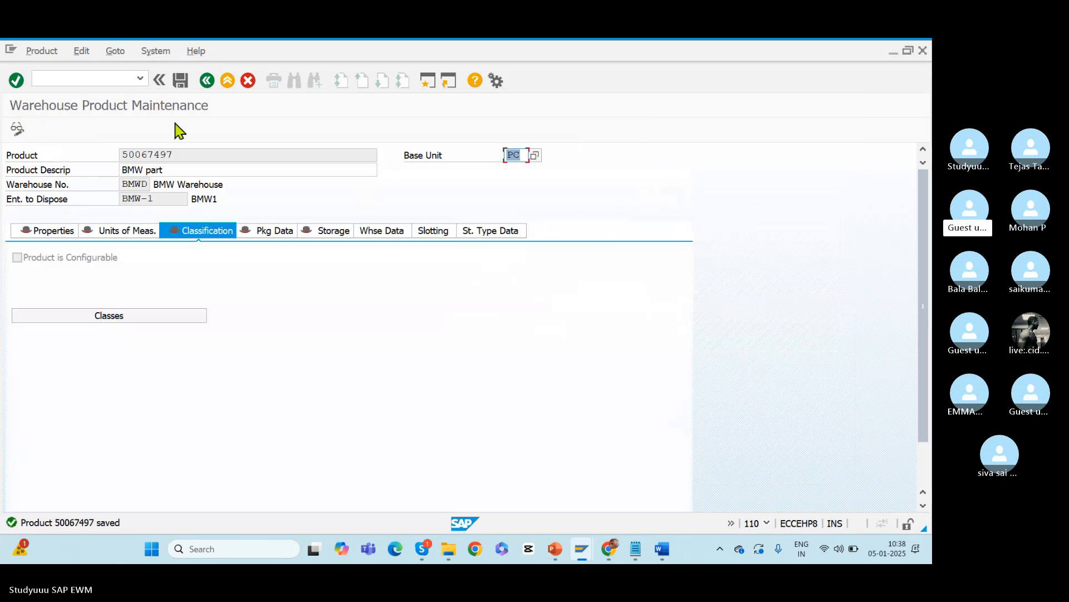
{"action": "left_click", "coordinate": [83, 78]}
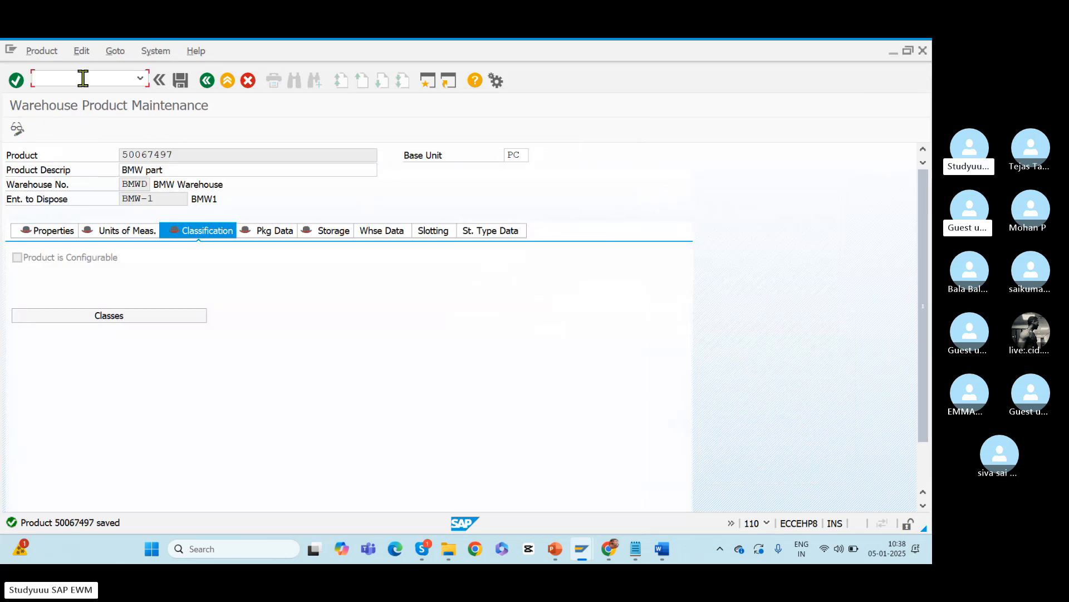
{"action": "left_click_drag", "start_coordinate": [192, 155], "coordinate": [67, 148]}
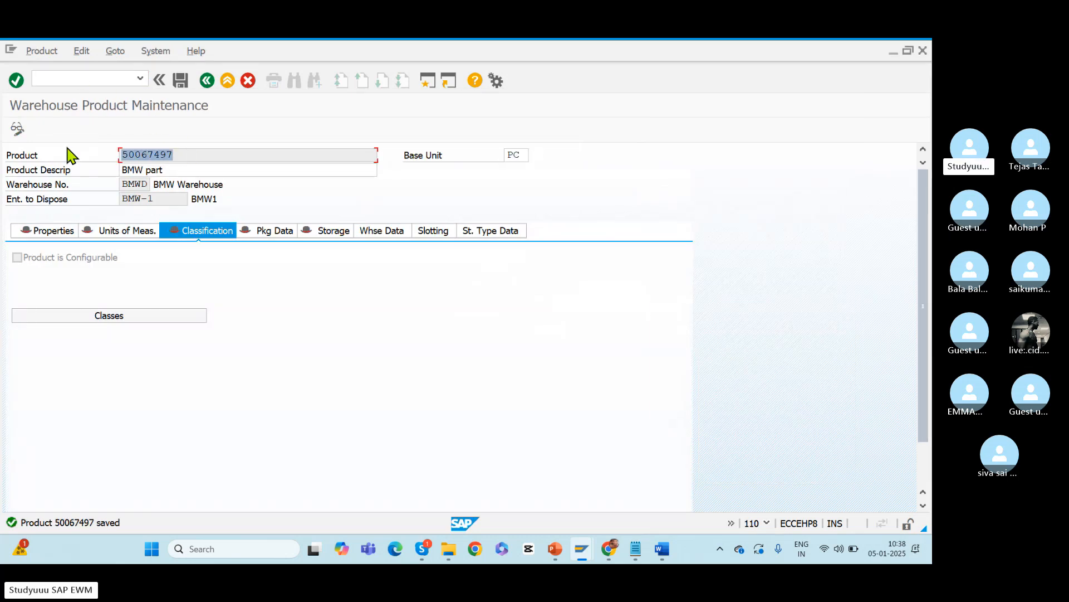
{"action": "key", "text": "ctrl+c"}
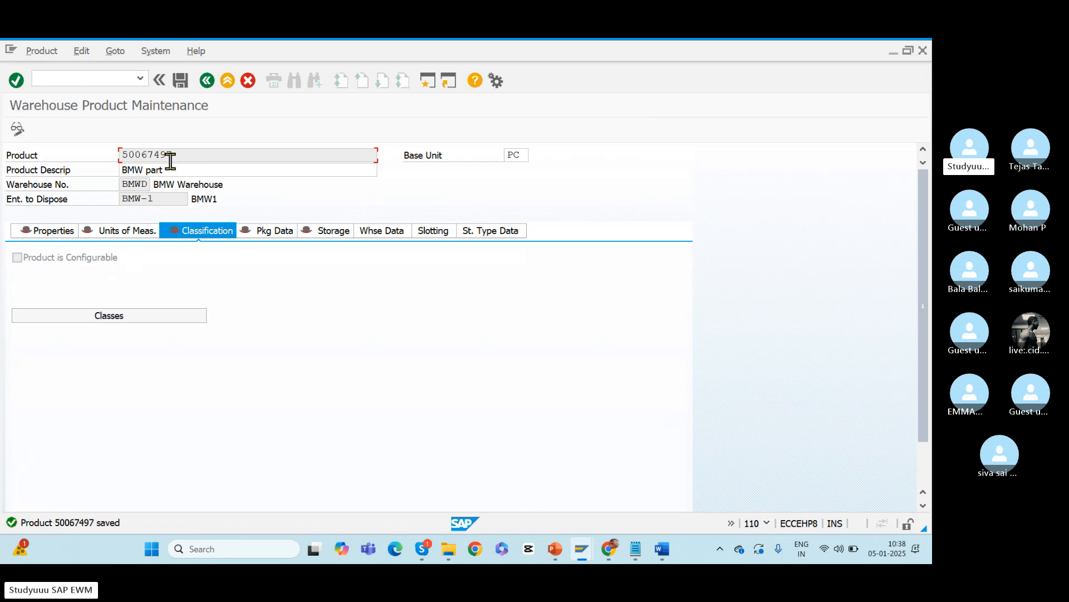
{"action": "left_click", "coordinate": [46, 77]}
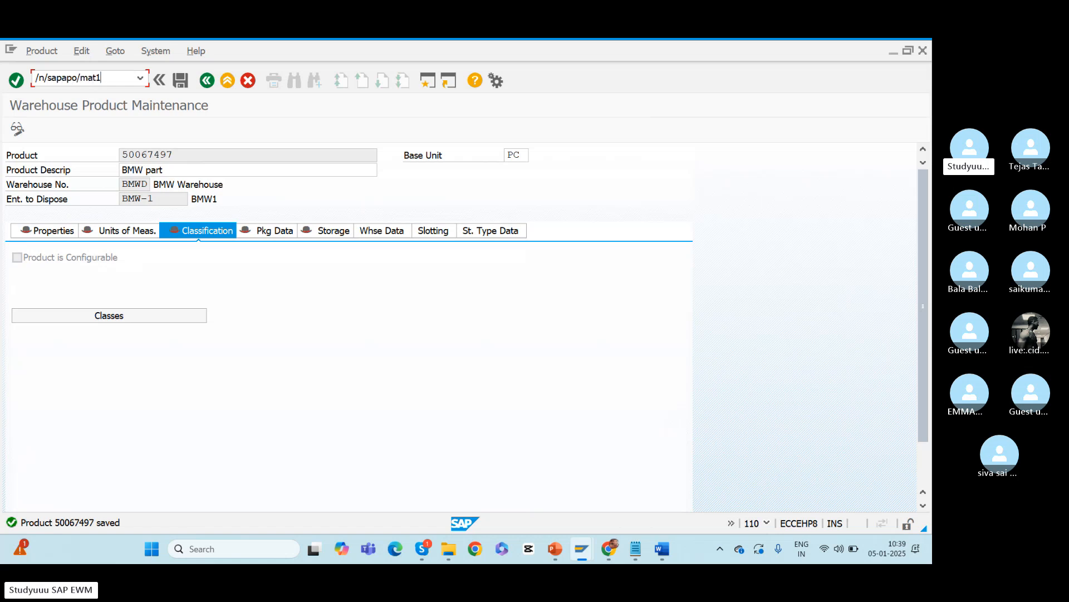
{"action": "type", "text": "/n/sapapo/mat1"}
{"action": "key", "text": "Return"}
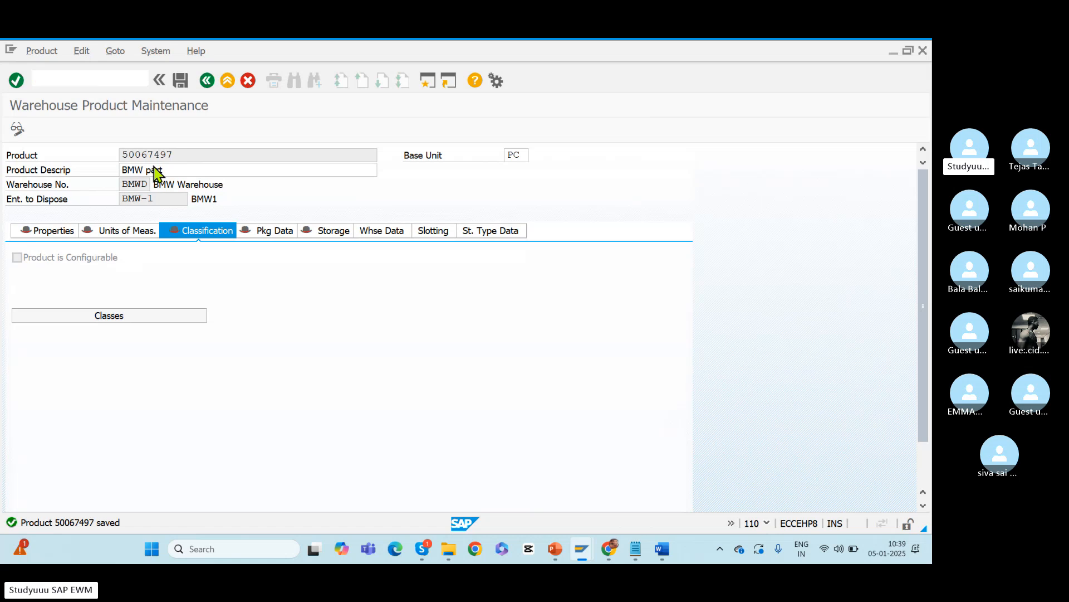
- Display the global data of product 50067497 and view its units of measure
{"action": "left_click_drag", "start_coordinate": [231, 156], "coordinate": [112, 137]}
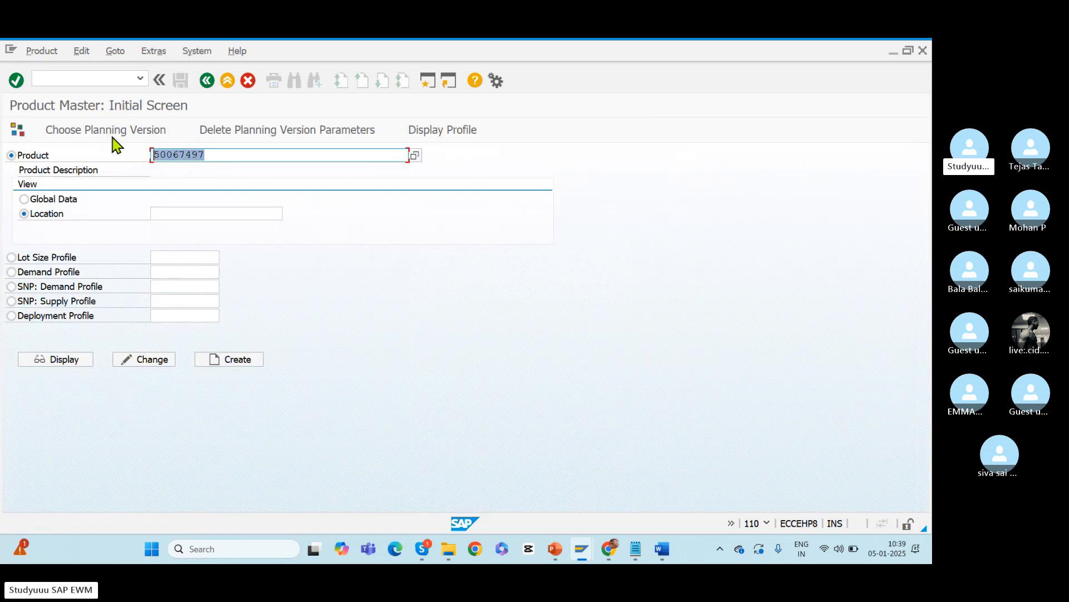
{"action": "key", "text": "ctrl+v"}
{"action": "left_click", "coordinate": [38, 200]}
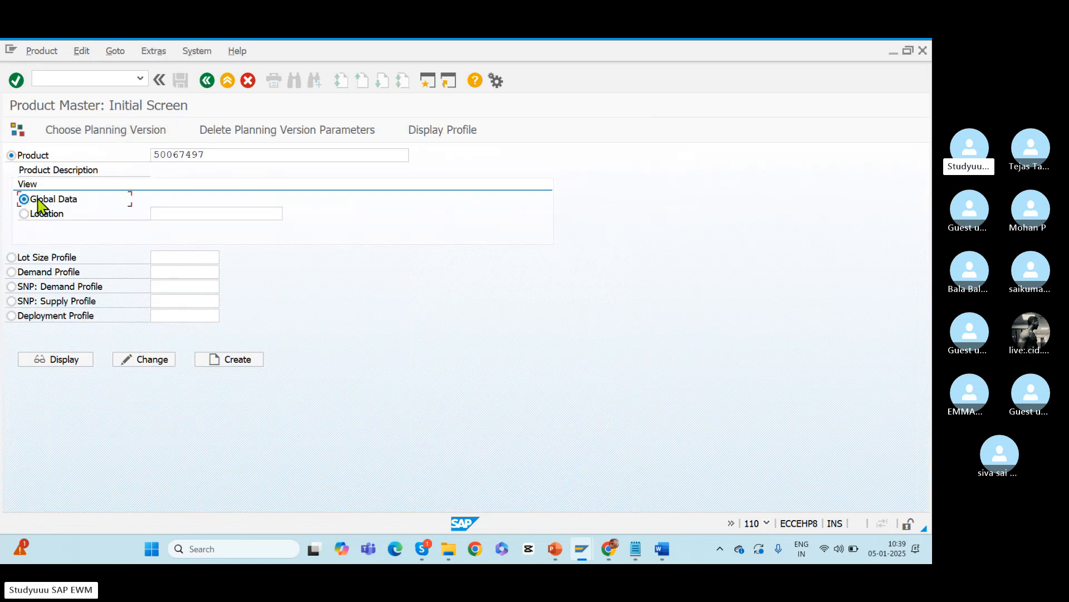
{"action": "left_click", "coordinate": [61, 361]}
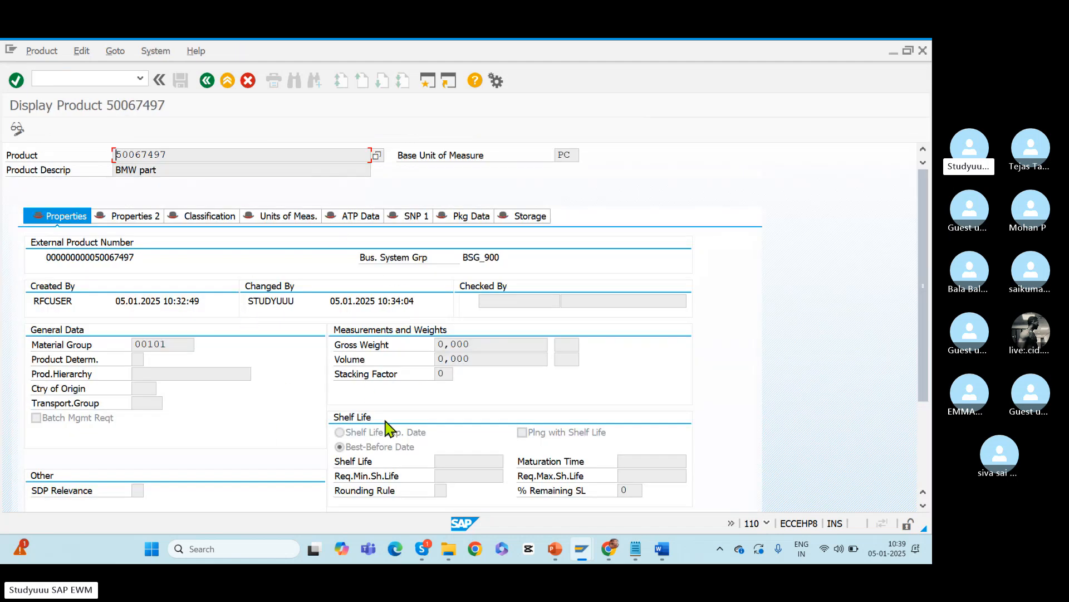
{"action": "left_click", "coordinate": [280, 222]}
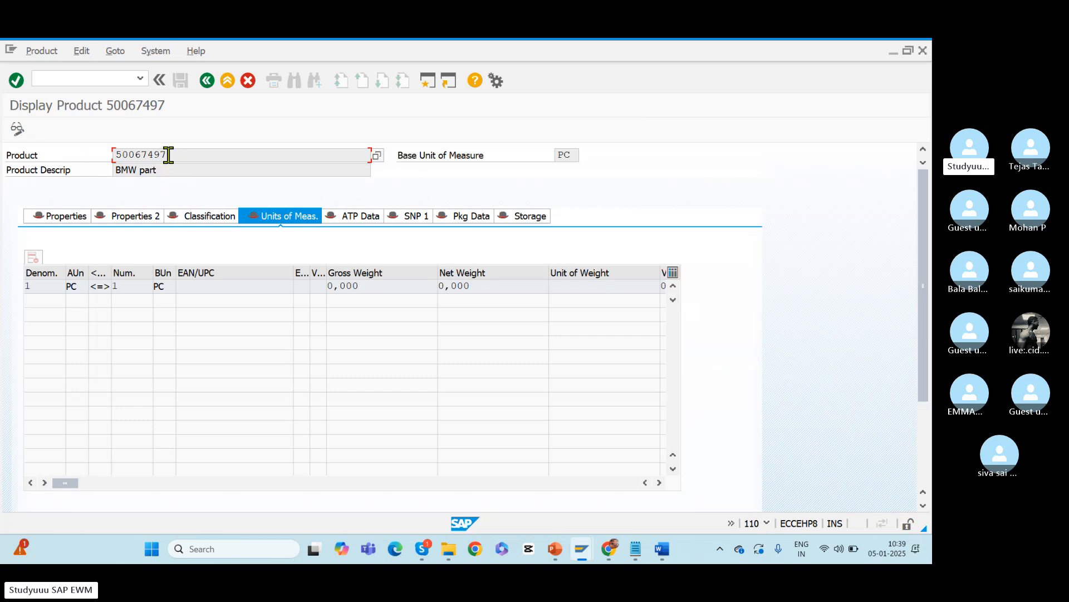
{"action": "left_click_drag", "start_coordinate": [168, 155], "coordinate": [72, 166]}
- Start /SCWM/MAT1 and display warehouse product 50067497 for warehouse BMWD and party entitled to dispose BMW-1
{"action": "left_click", "coordinate": [141, 79]}
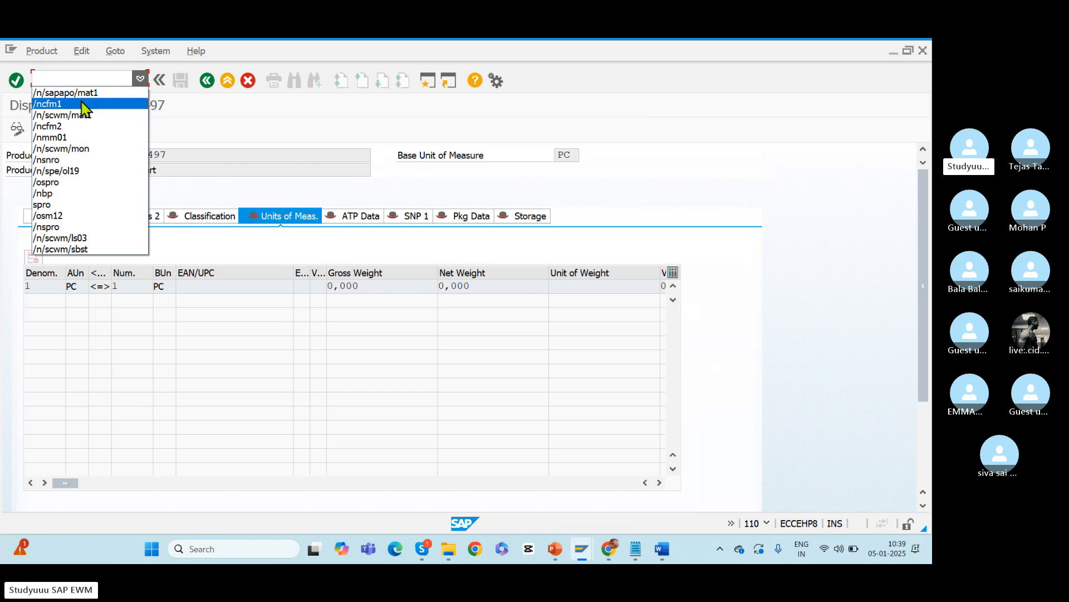
{"action": "left_click", "coordinate": [49, 115]}
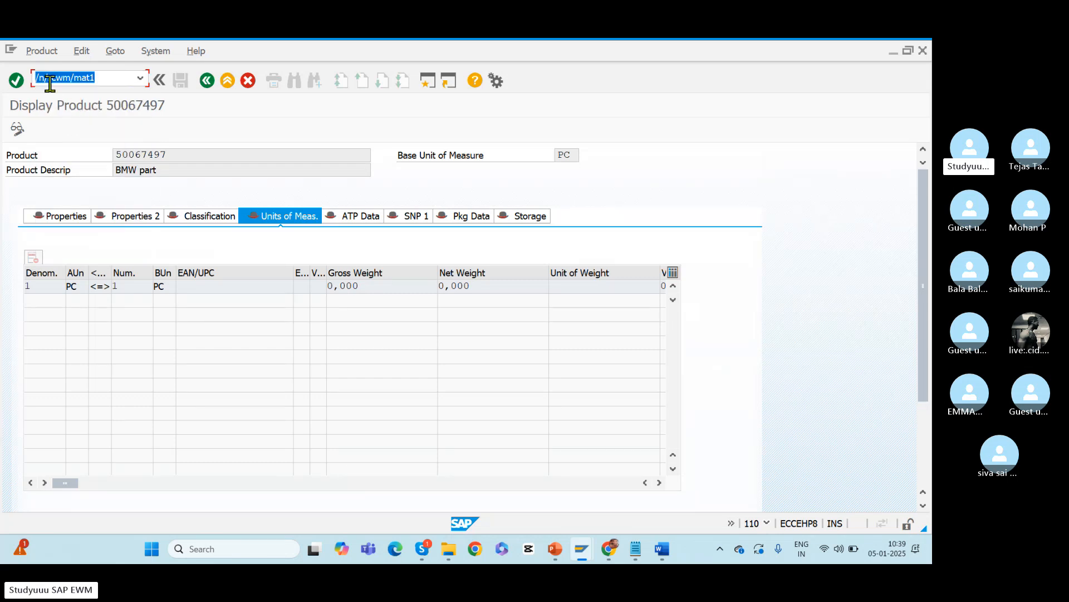
{"action": "left_click", "coordinate": [141, 78]}
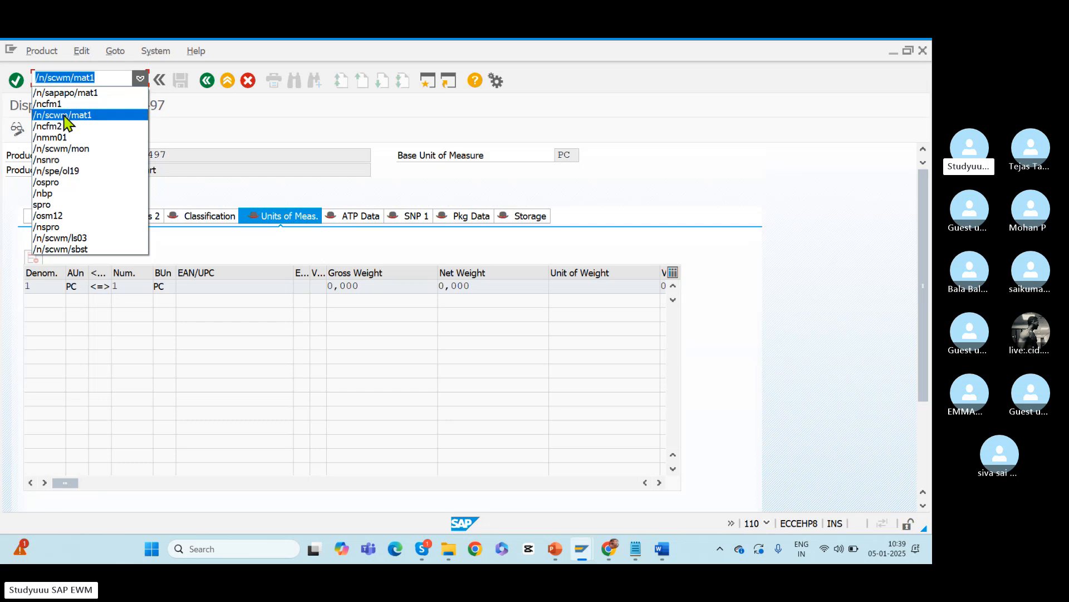
{"action": "left_click", "coordinate": [95, 116]}
{"action": "key", "text": "Return"}
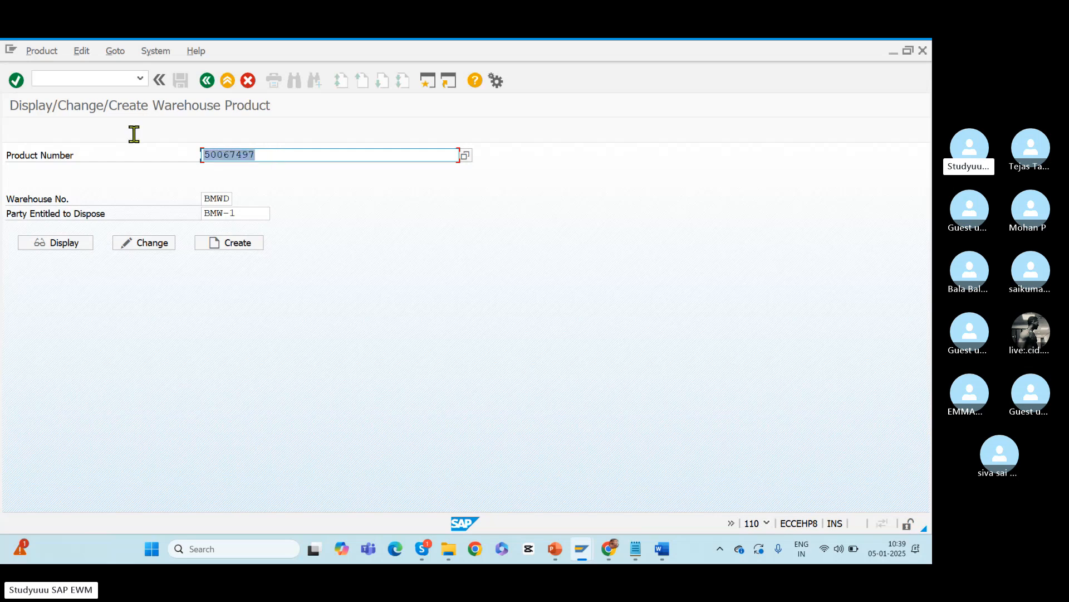
{"action": "key", "text": "ctrl+v"}
{"action": "key", "text": "Tab"}
{"action": "key", "text": "Tab"}
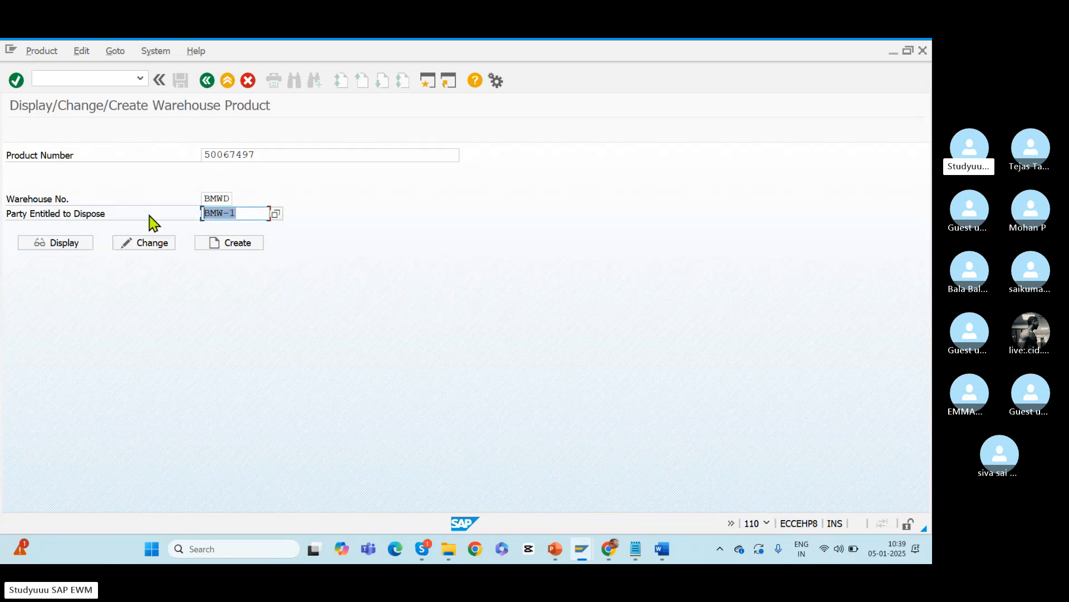
{"action": "left_click", "coordinate": [63, 243]}
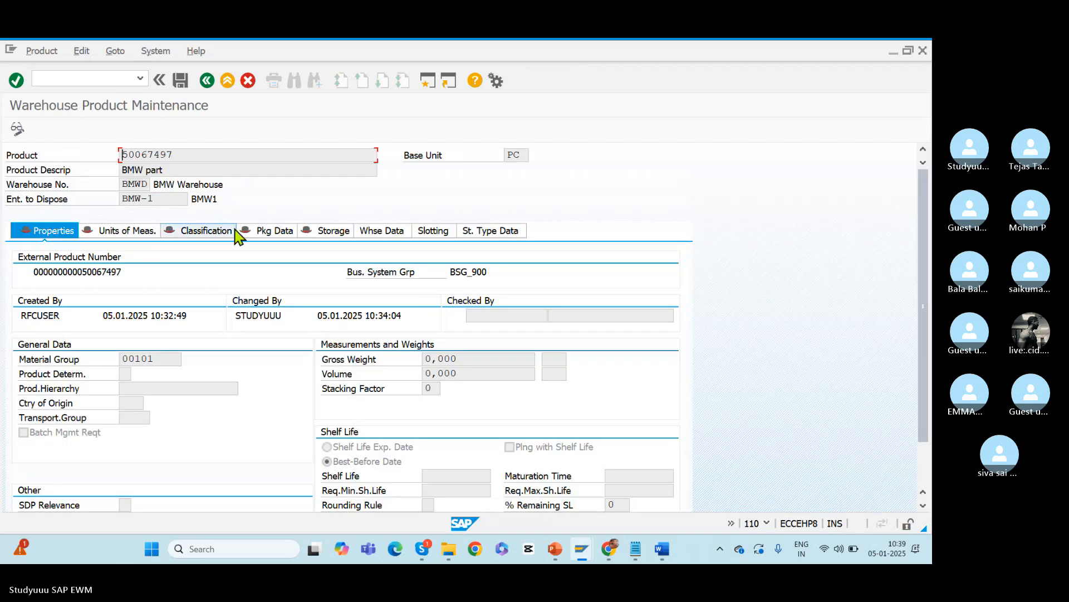
- Review the warehouse data, units of measure and classification views of the displayed warehouse product
{"action": "left_click", "coordinate": [389, 232]}
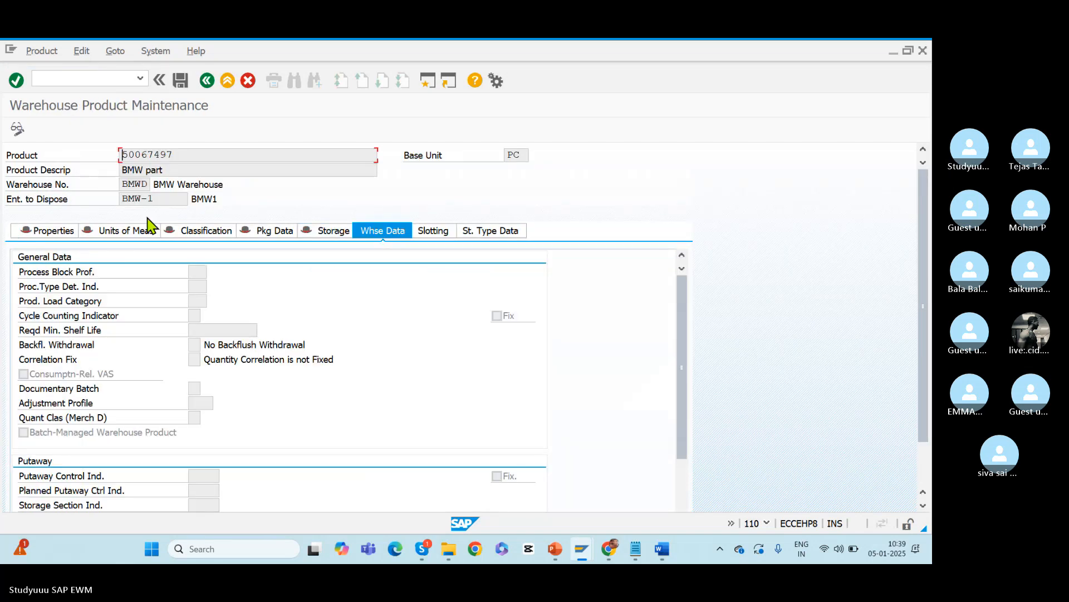
{"action": "left_click", "coordinate": [129, 228]}
{"action": "left_click", "coordinate": [73, 233]}
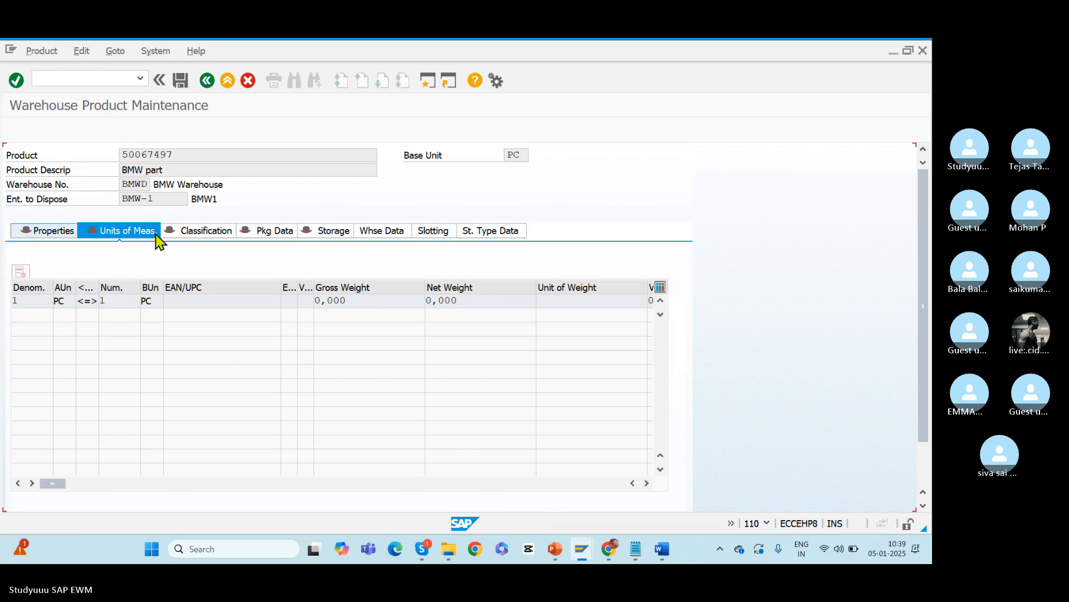
{"action": "left_click", "coordinate": [205, 234]}
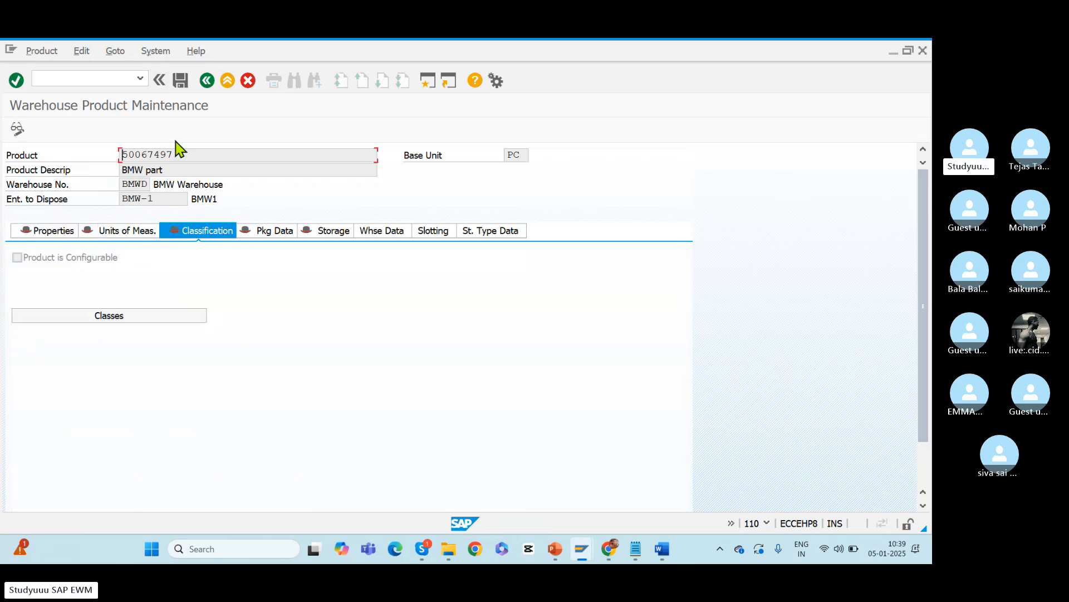
{"action": "left_click_drag", "start_coordinate": [184, 151], "coordinate": [19, 167]}
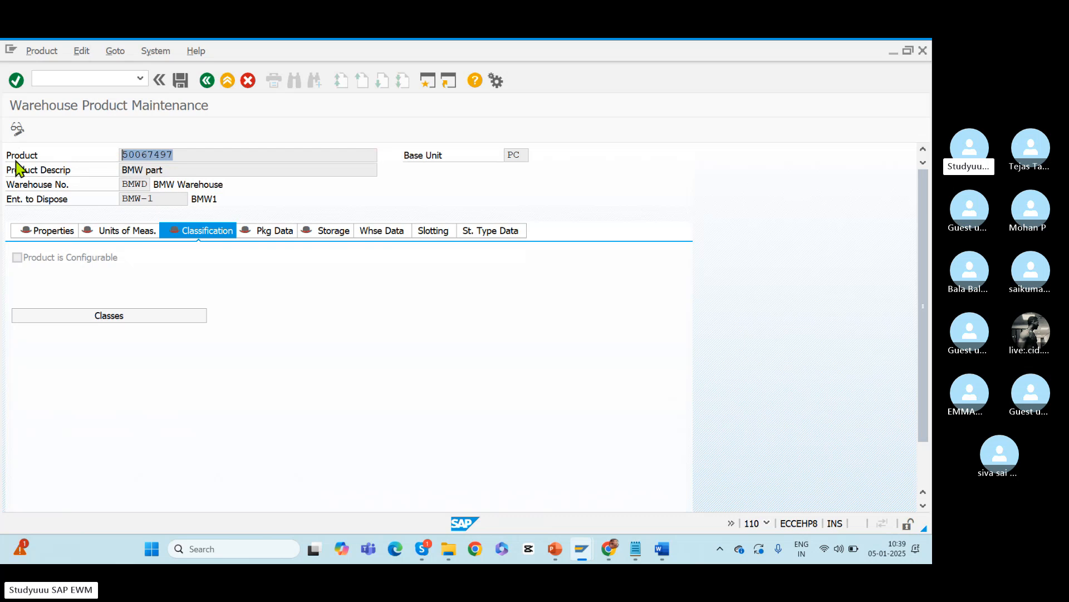
- Switch to the Display IMG session, start transaction BP, and find and open business partner BMW-SUPP1
{"action": "key", "text": "alt+Tab"}
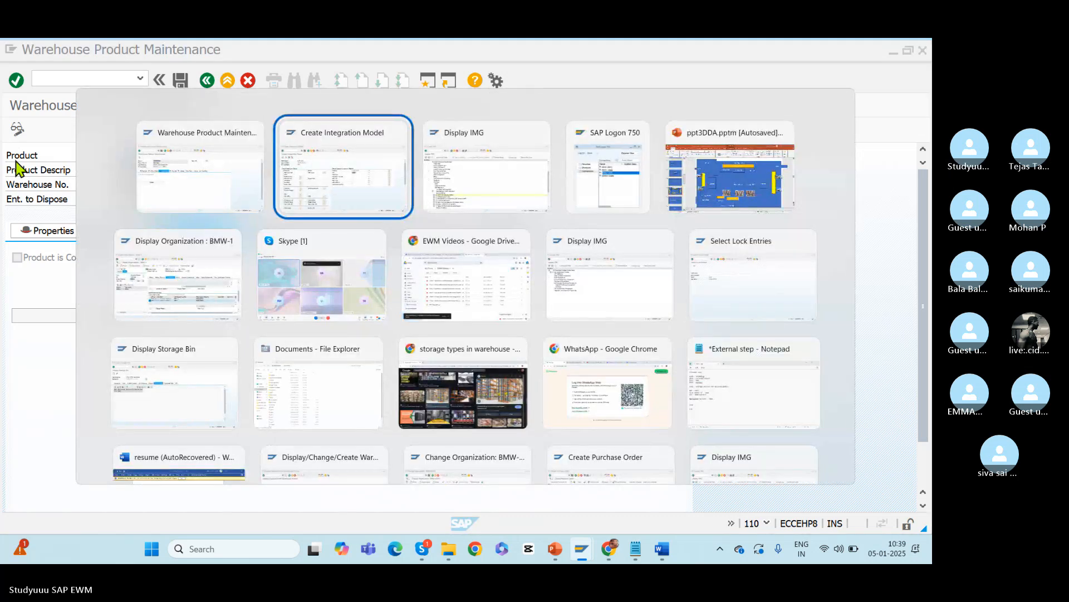
{"action": "key", "text": "alt+Tab"}
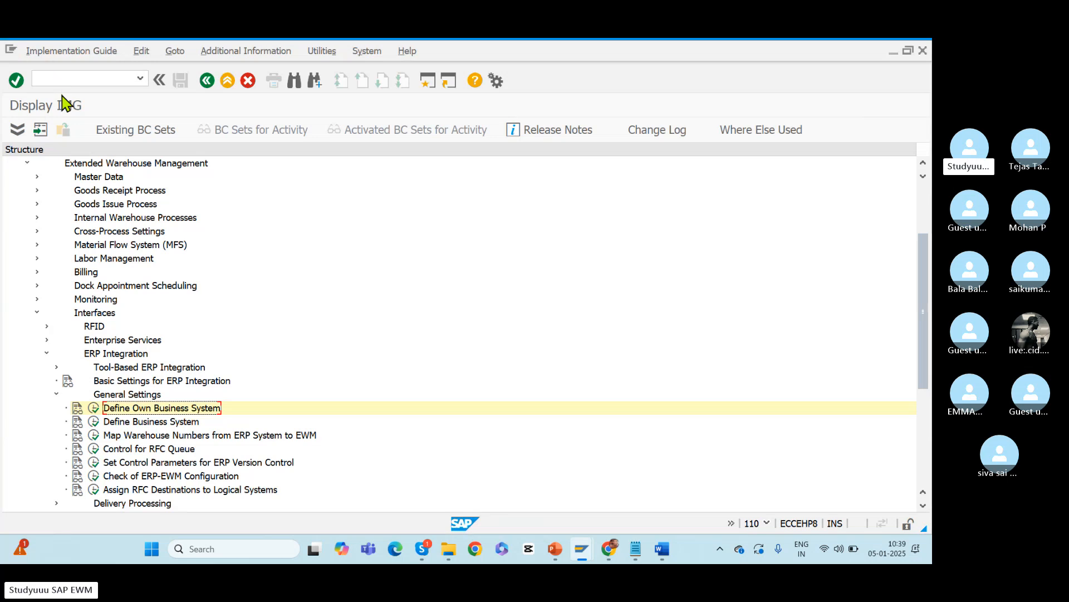
{"action": "left_click", "coordinate": [61, 75]}
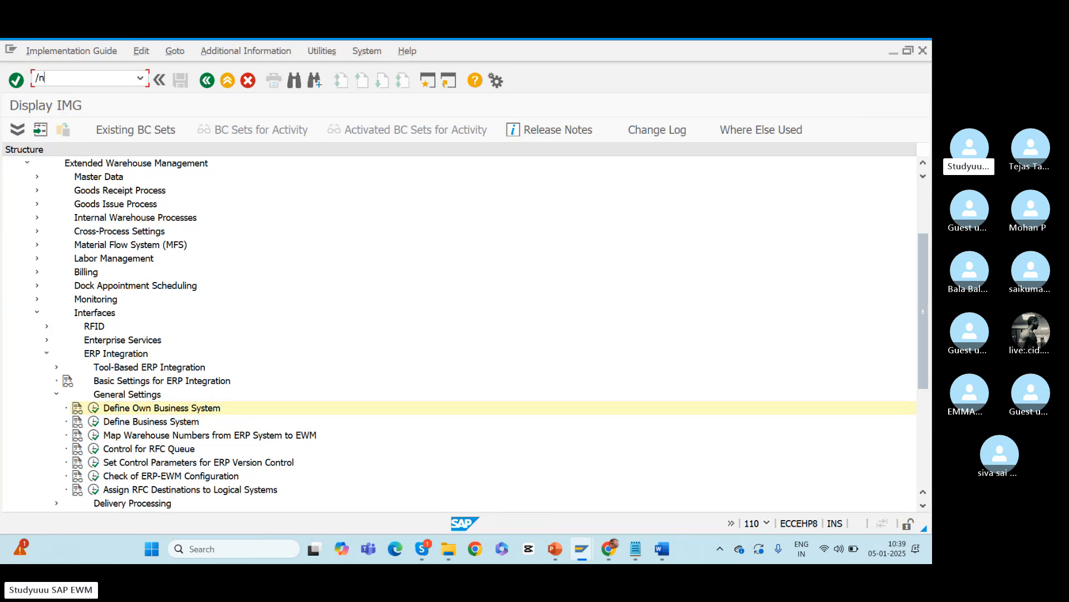
{"action": "type", "text": "/nbp"}
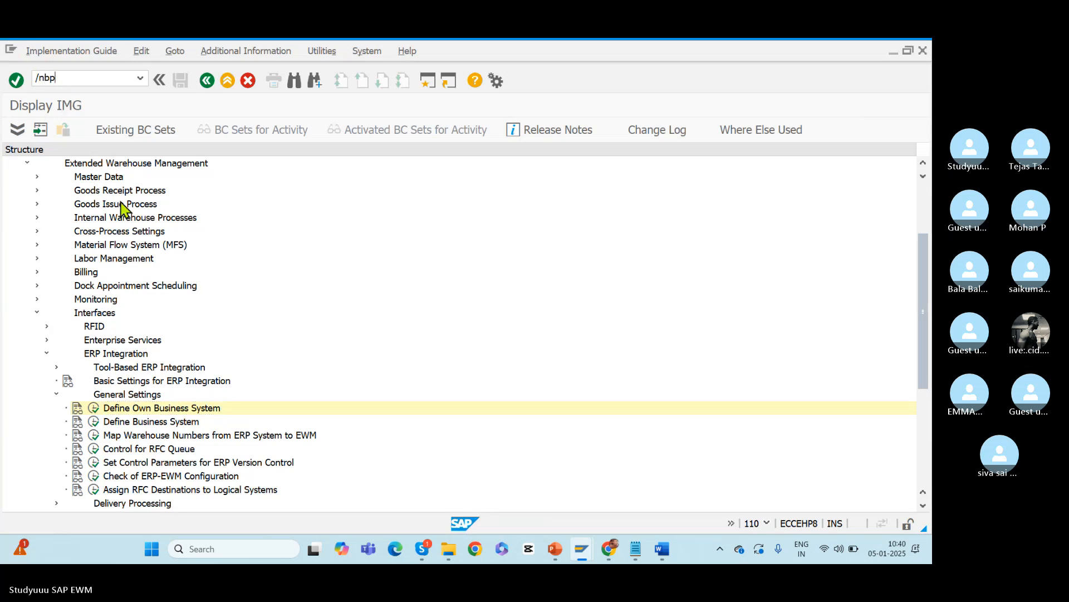
{"action": "key", "text": "Return"}
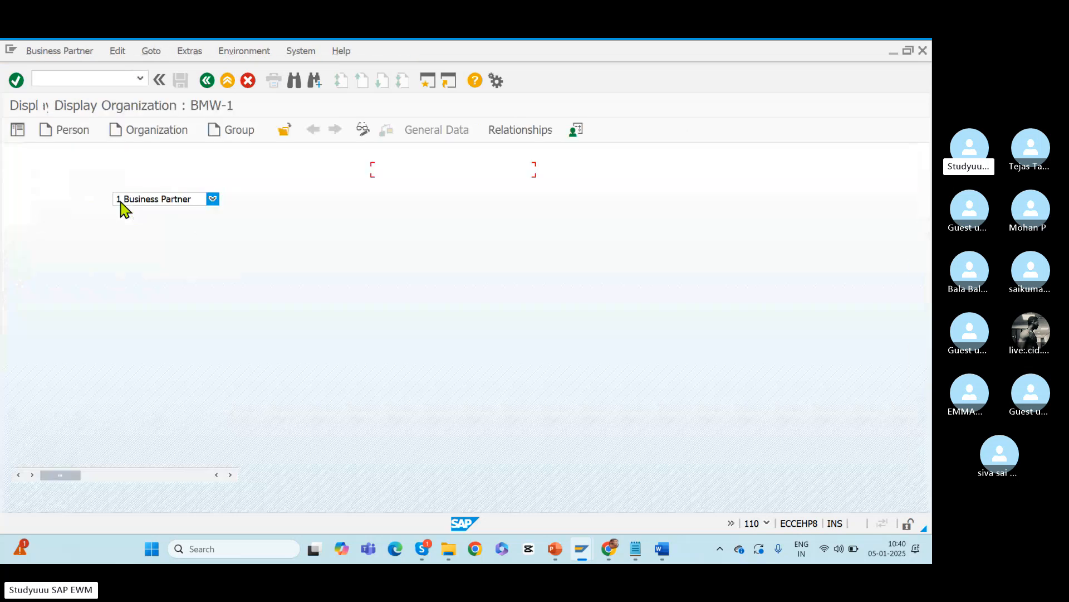
{"action": "left_click", "coordinate": [155, 225]}
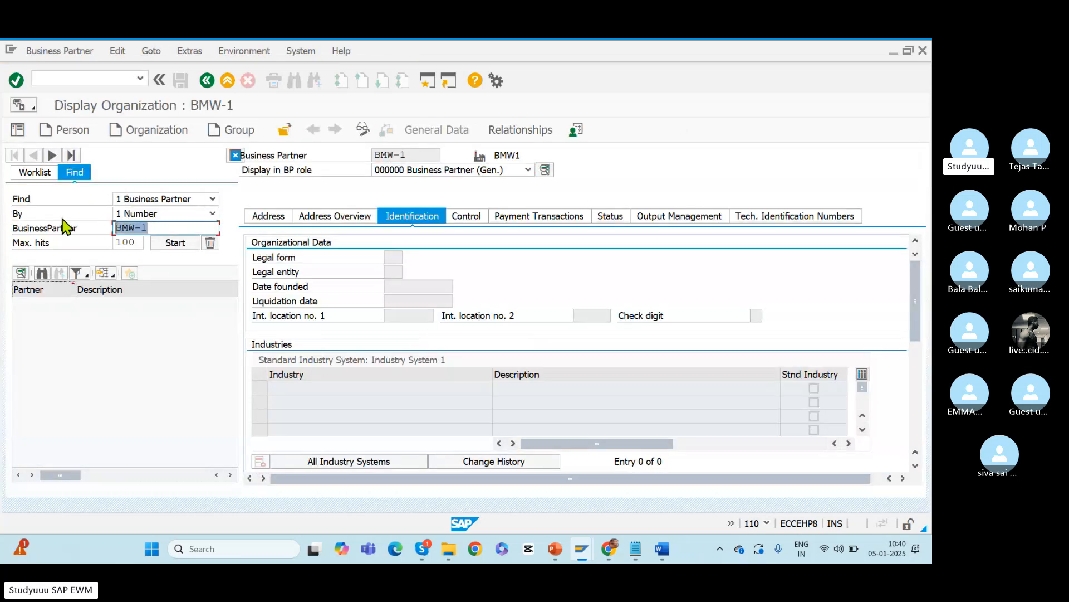
{"action": "type", "text": "B"}
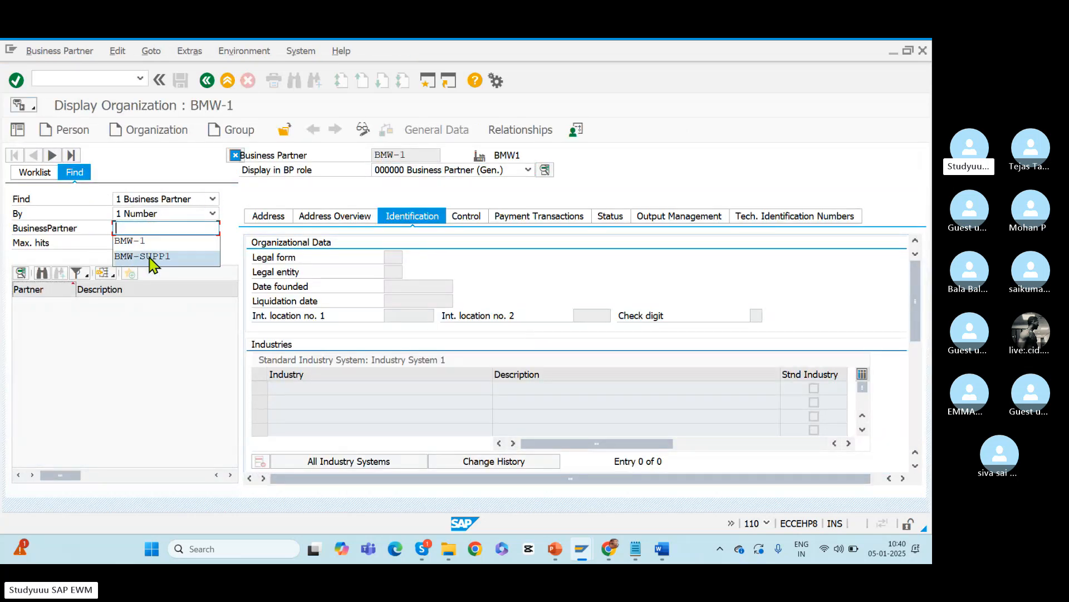
{"action": "left_click", "coordinate": [149, 259]}
{"action": "key", "text": "Return"}
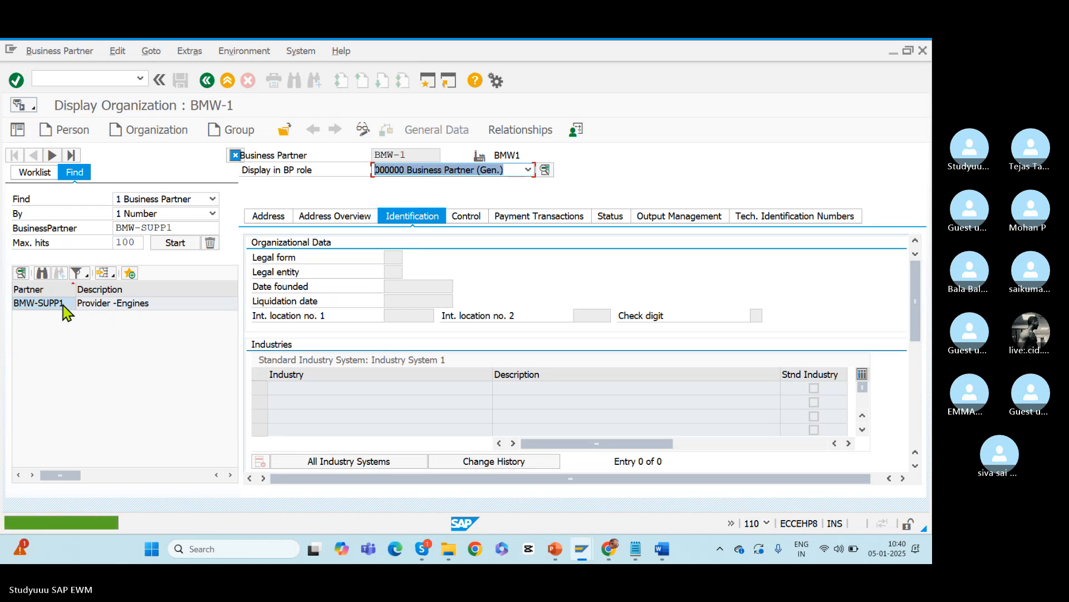
{"action": "left_click", "coordinate": [65, 305]}
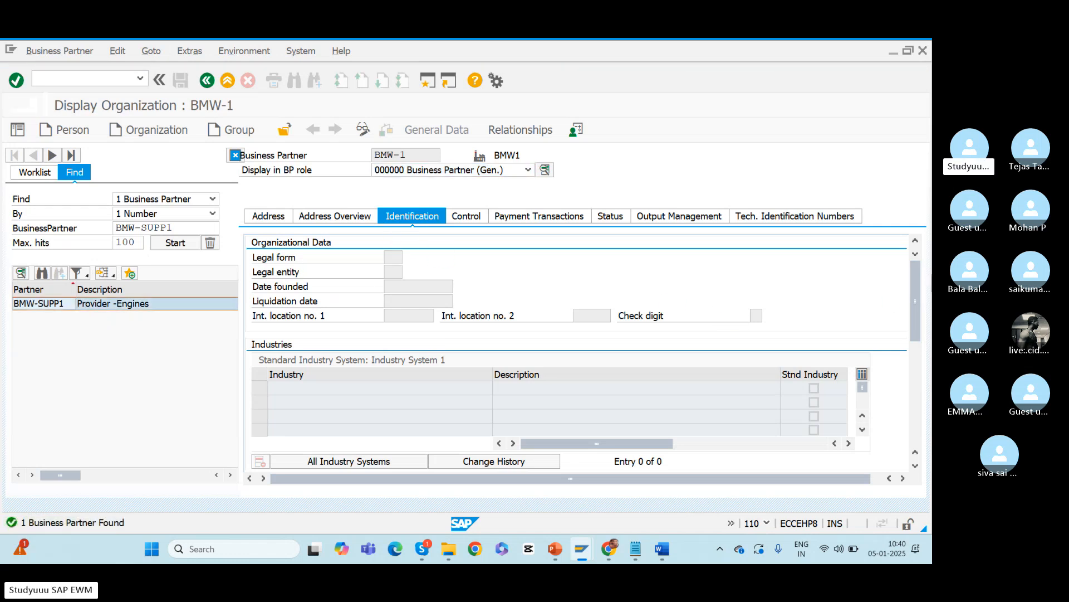
{"action": "left_click_drag", "start_coordinate": [921, 286], "coordinate": [914, 229]}
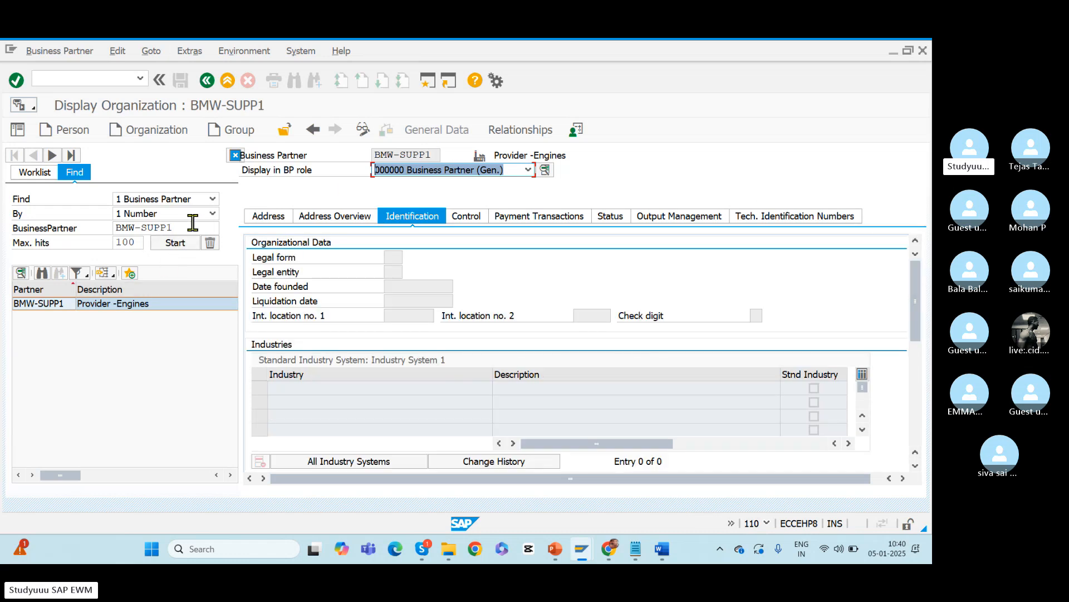
- Copy the supplier number BMW-SUPP1, switch to the Create Integration Model session and start transaction ME21N
{"action": "left_click_drag", "start_coordinate": [186, 227], "coordinate": [89, 221]}
{"action": "key", "text": "ctrl+c"}
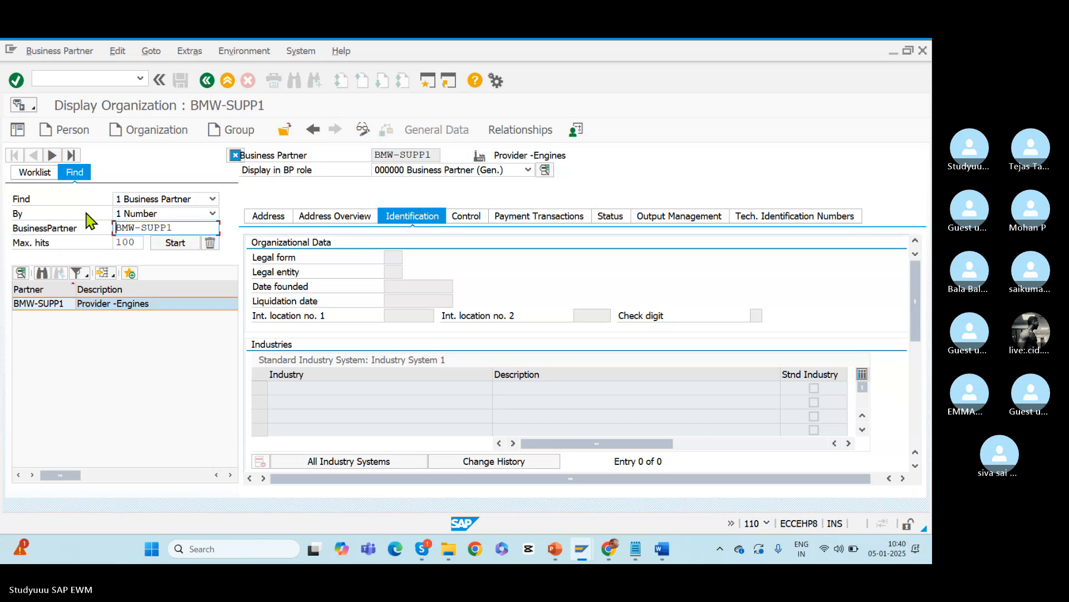
{"action": "key", "text": "alt+Tab"}
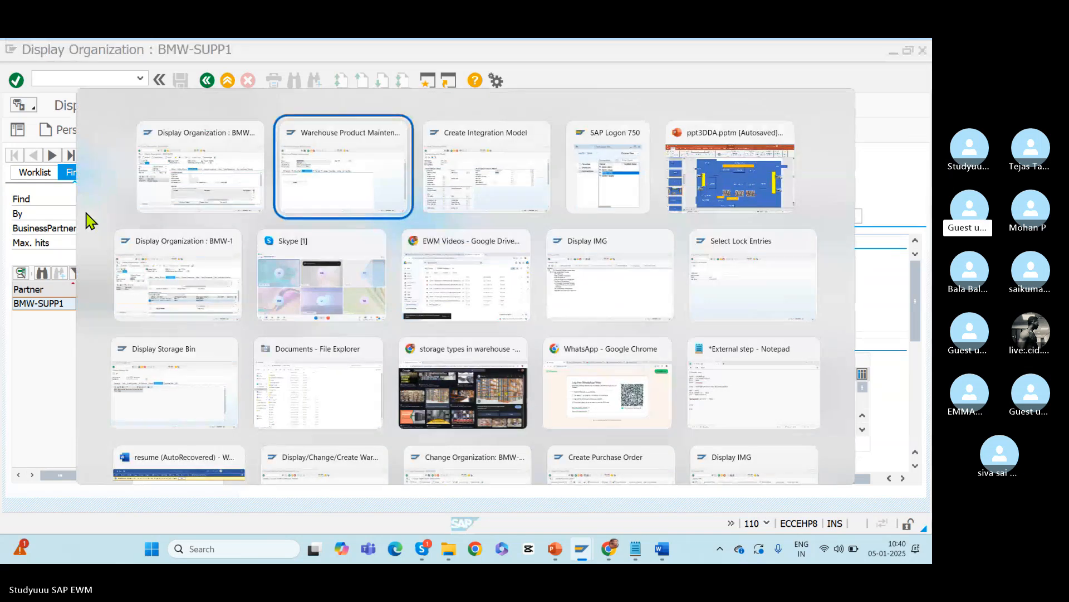
{"action": "key", "text": "alt+Tab"}
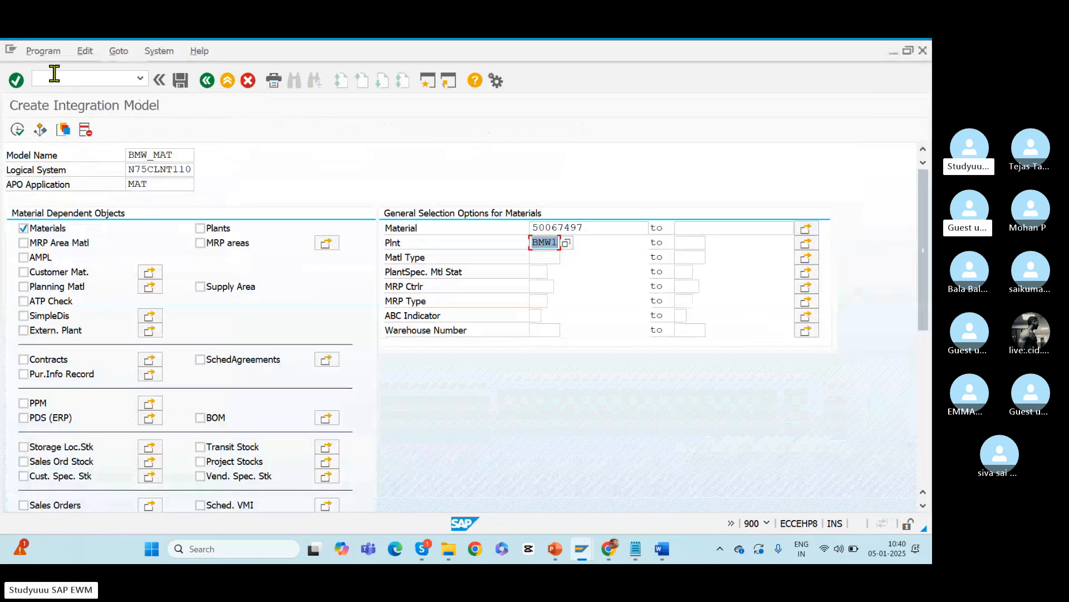
{"action": "left_click", "coordinate": [54, 74]}
{"action": "type", "text": "/nm"}
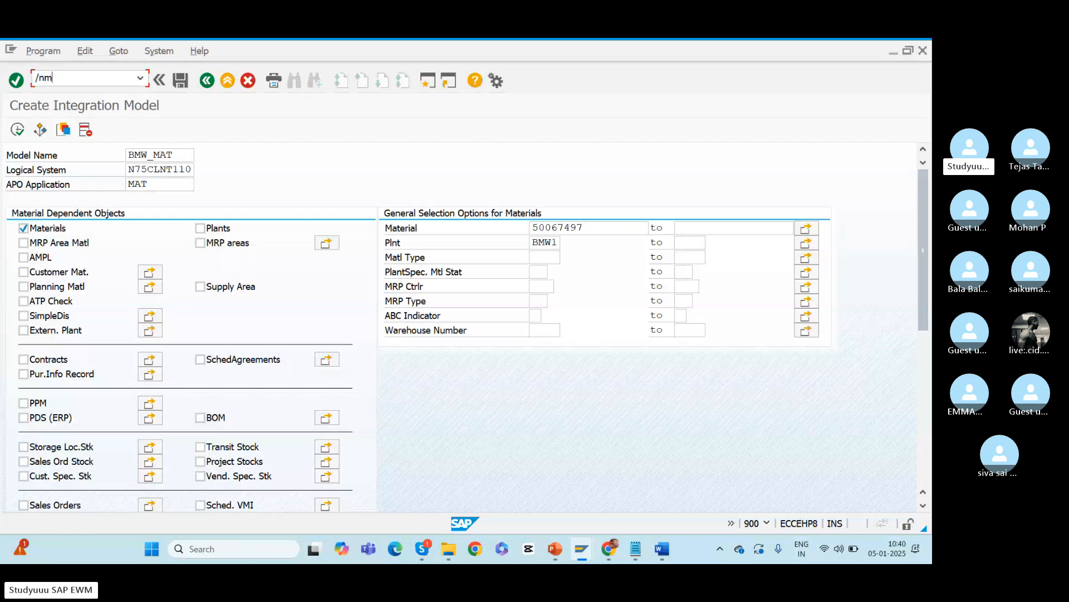
{"action": "type", "text": "e21n"}
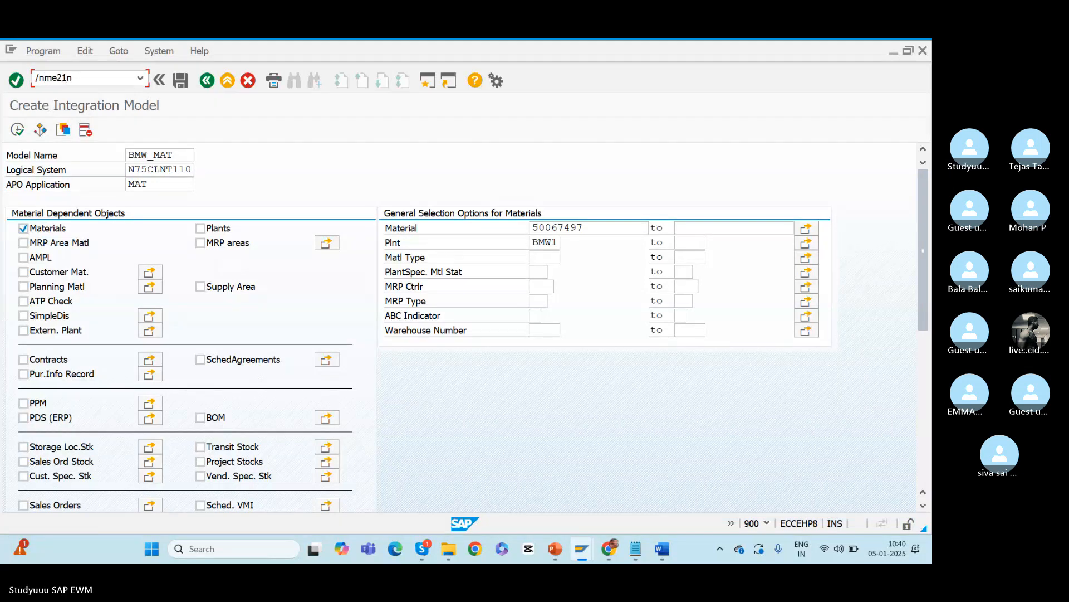
{"action": "key", "text": "Return"}
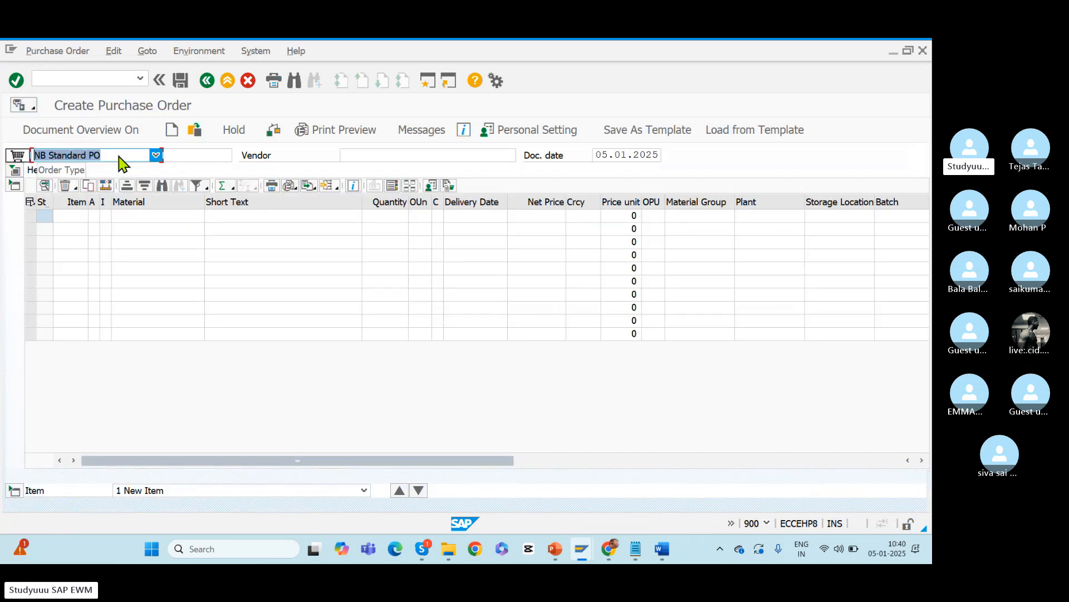
- Set the purchase order's vendor to BMW-SUPP1 and leave the first item's material empty
{"action": "left_click", "coordinate": [137, 215]}
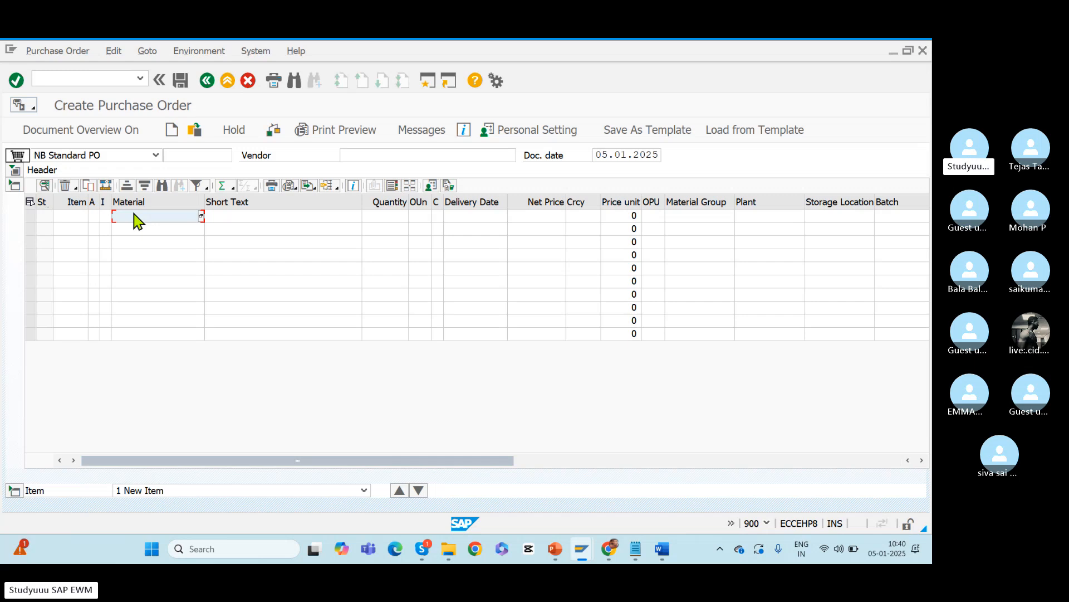
{"action": "key", "text": "ctrl+v"}
{"action": "left_click", "coordinate": [358, 155]}
{"action": "key", "text": "ctrl+v"}
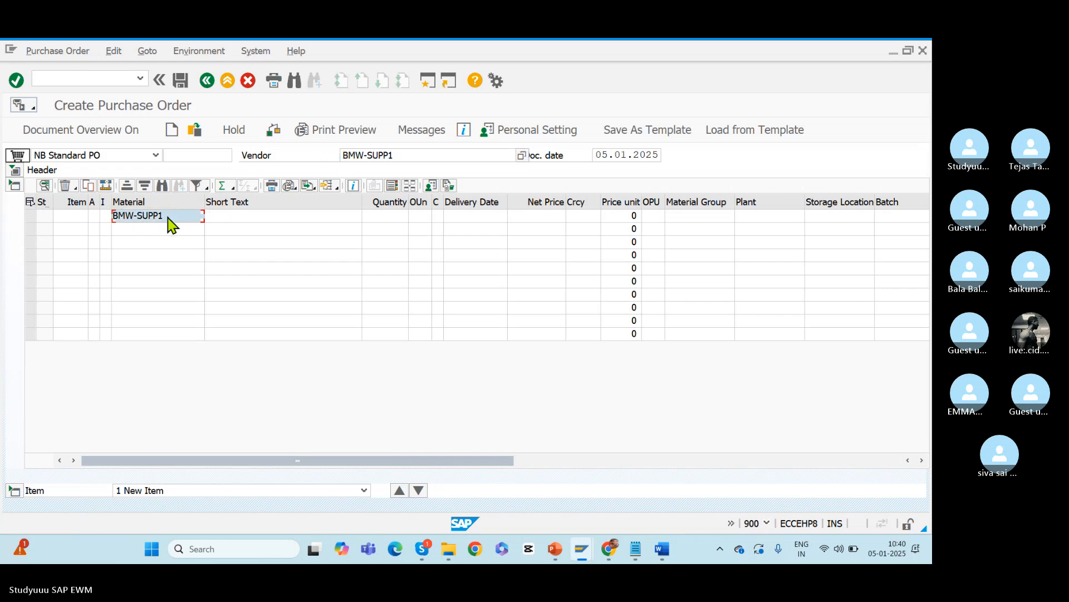
{"action": "left_click", "coordinate": [167, 215]}
{"action": "double_click", "coordinate": [167, 216]}
{"action": "key", "text": "Delete"}
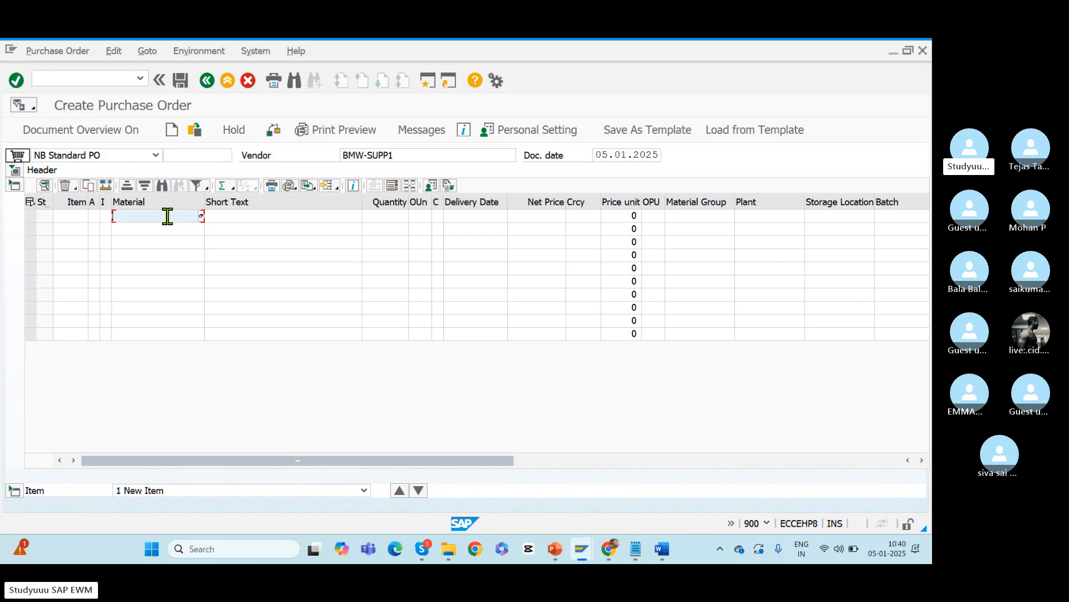
- Enter the first item with material 50067497, quantity 10, plant BMW1 and storage location ROD
{"action": "key", "text": "super+v"}
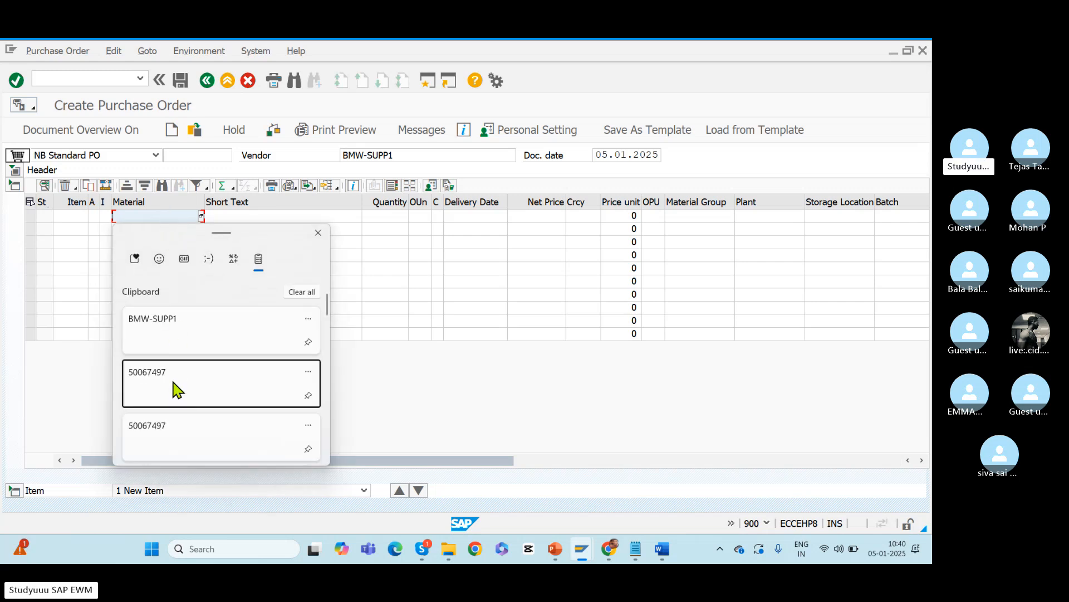
{"action": "left_click", "coordinate": [173, 388]}
{"action": "left_click", "coordinate": [389, 217]}
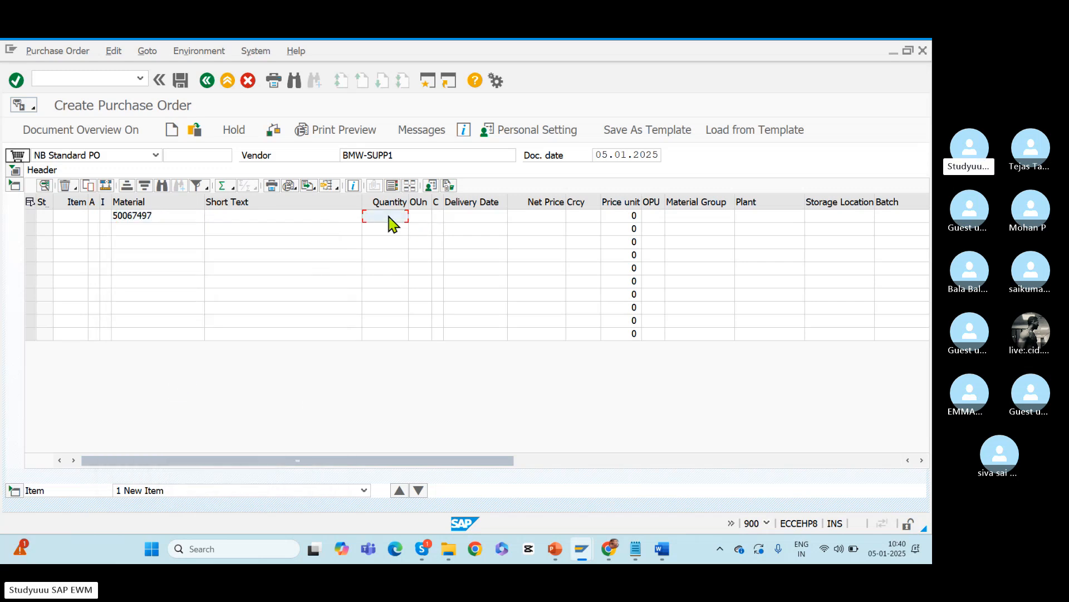
{"action": "type", "text": "10"}
{"action": "left_click", "coordinate": [765, 218]}
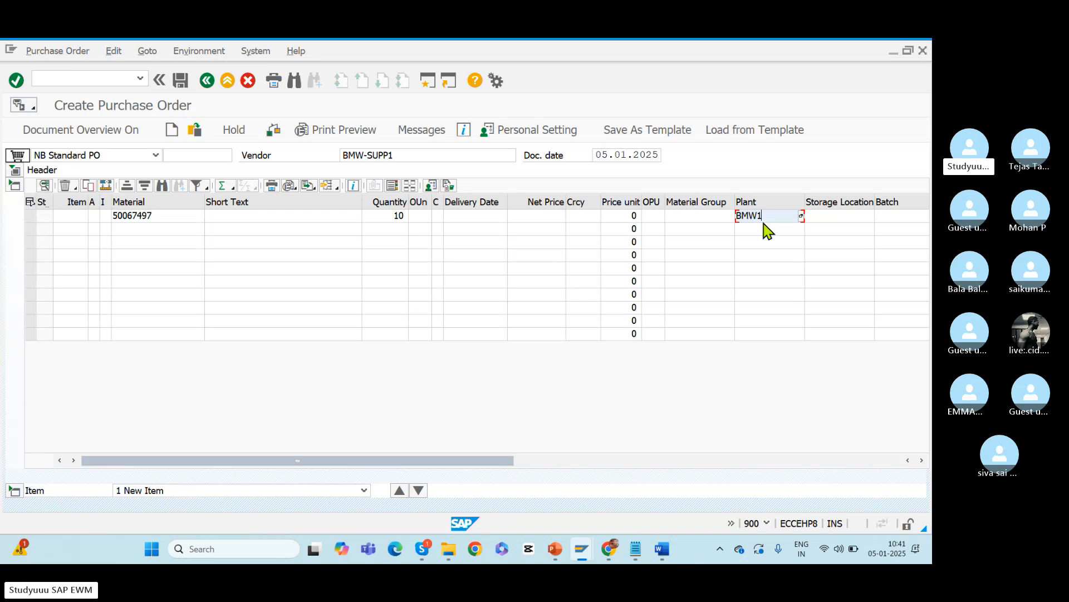
{"action": "double_click", "coordinate": [402, 155]}
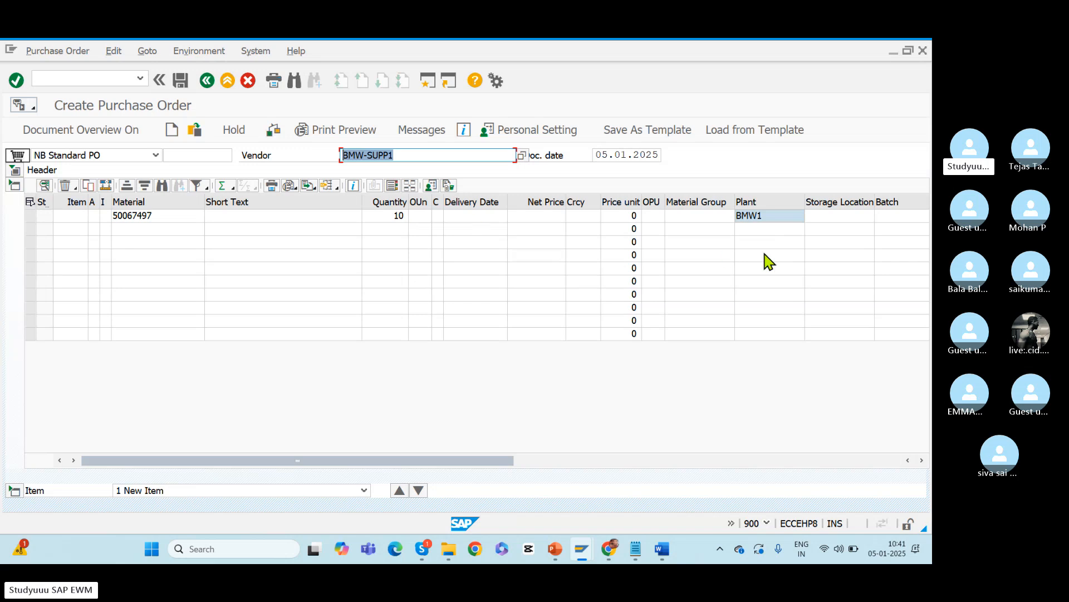
{"action": "left_click", "coordinate": [831, 221]}
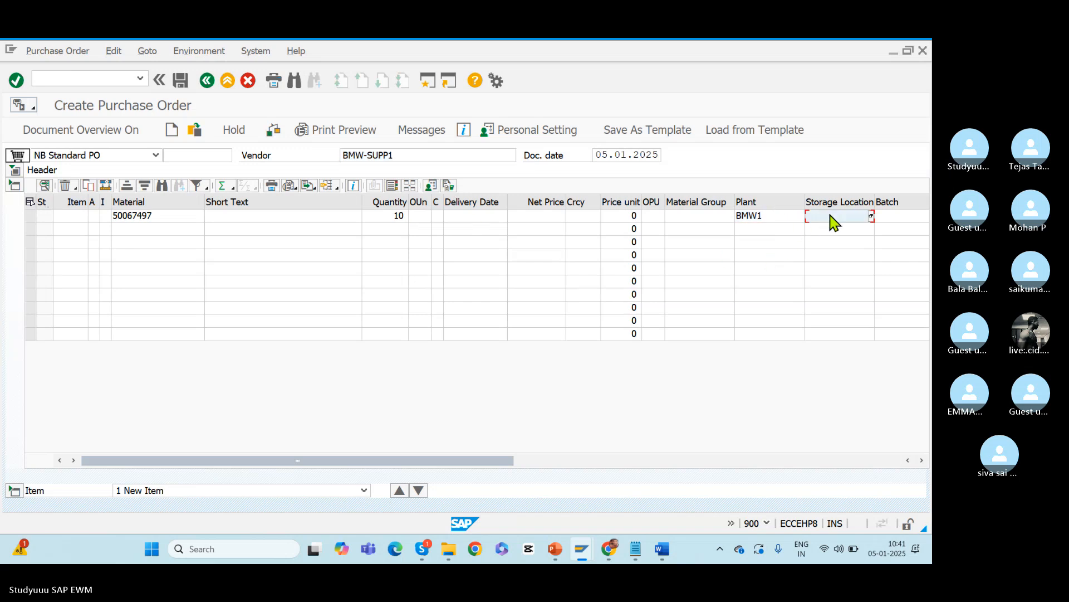
{"action": "type", "text": "ROD"}
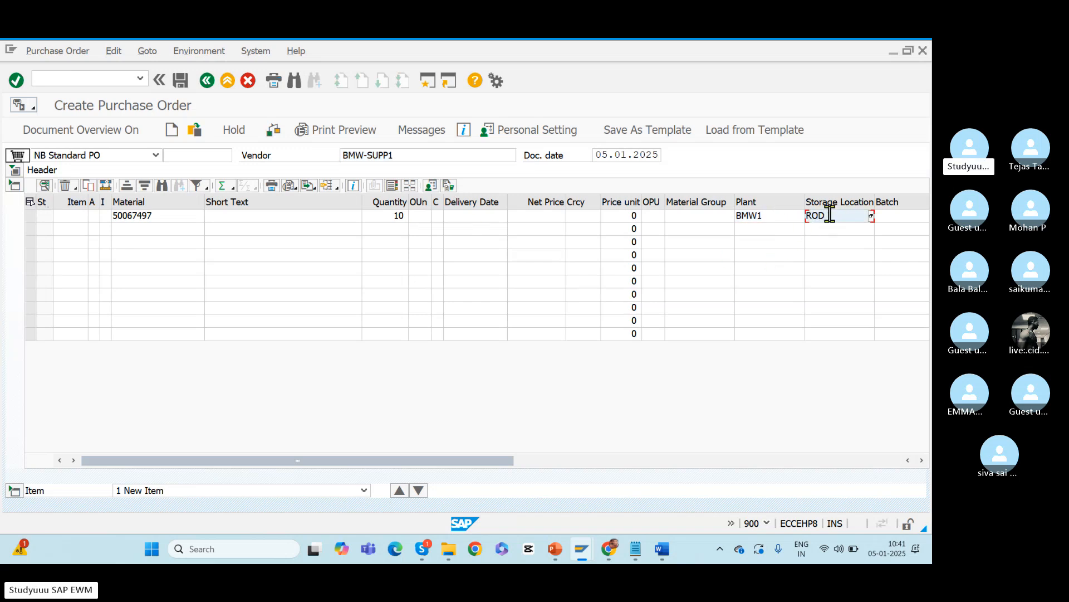
{"action": "key", "text": "Return"}
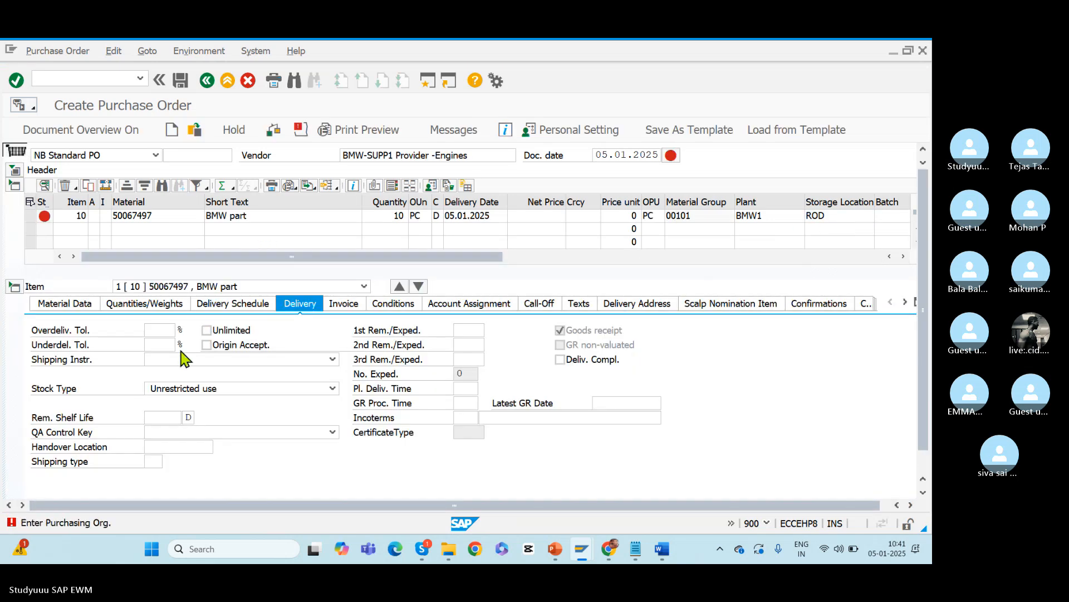
- Set purchasing organization 1000 and purchasing group 000 in the purchase order header's organizational data
{"action": "left_click", "coordinate": [15, 169]}
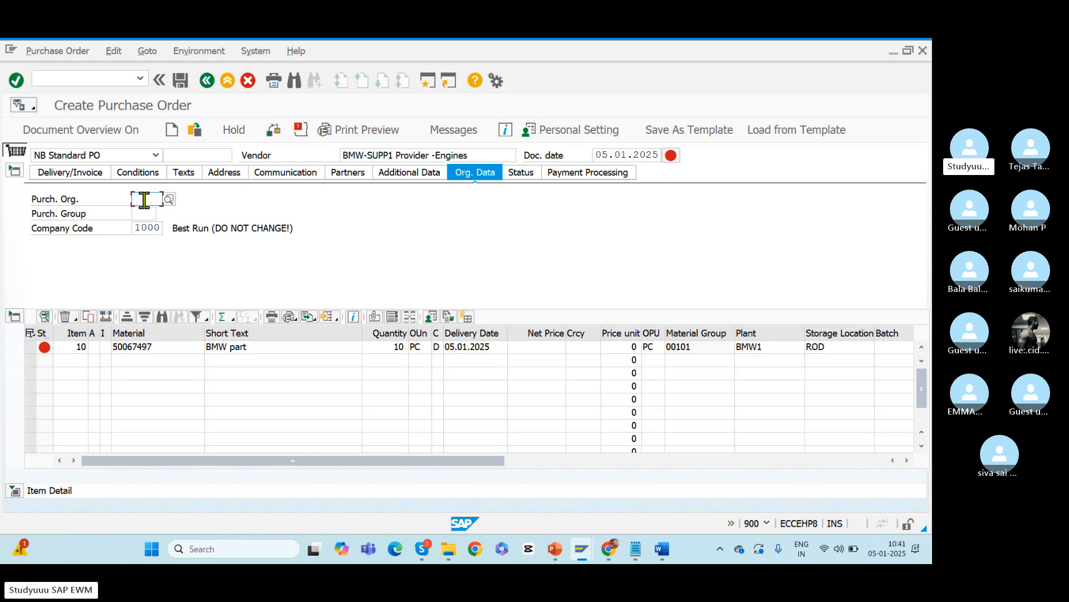
{"action": "type", "text": "1000"}
{"action": "key", "text": "Tab"}
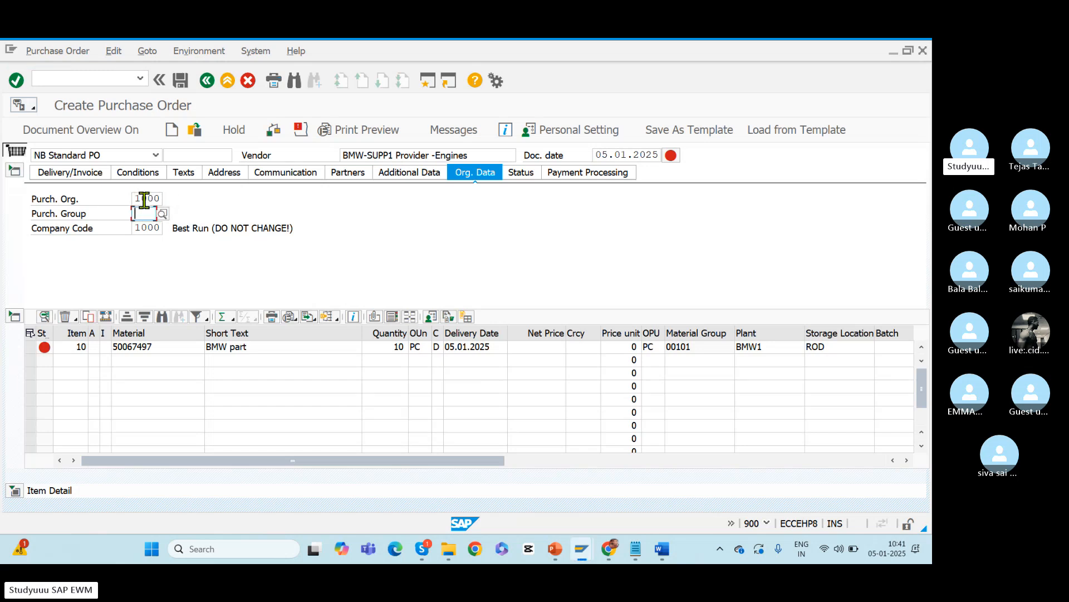
{"action": "type", "text": "001"}
{"action": "key", "text": "Return"}
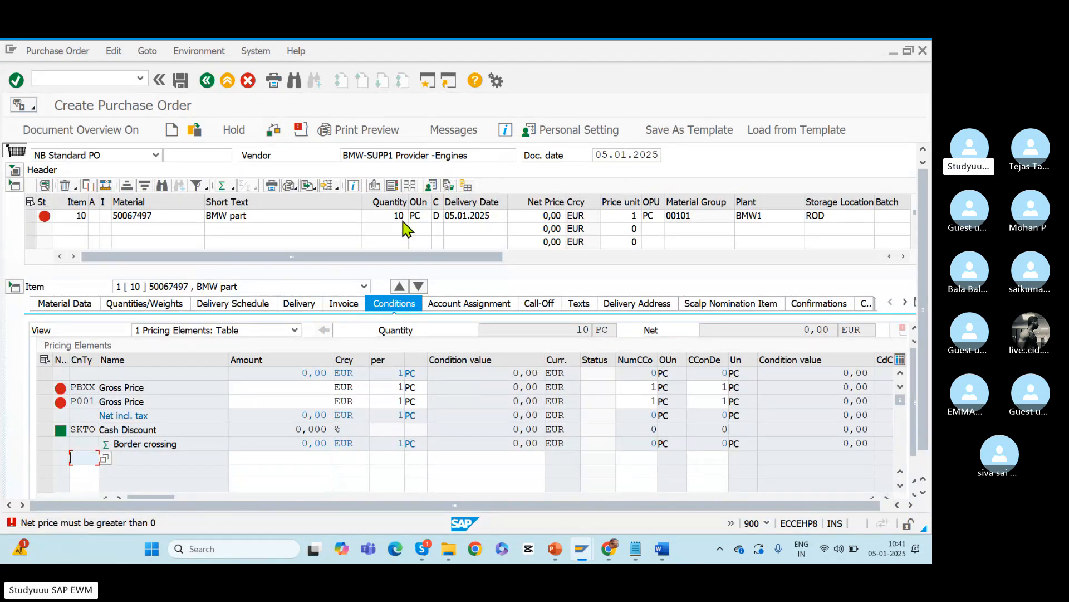
- Set the item's net price to 1 EUR and check the purchase order
{"action": "left_click", "coordinate": [555, 217]}
{"action": "left_click_drag", "start_coordinate": [542, 215], "coordinate": [473, 223]}
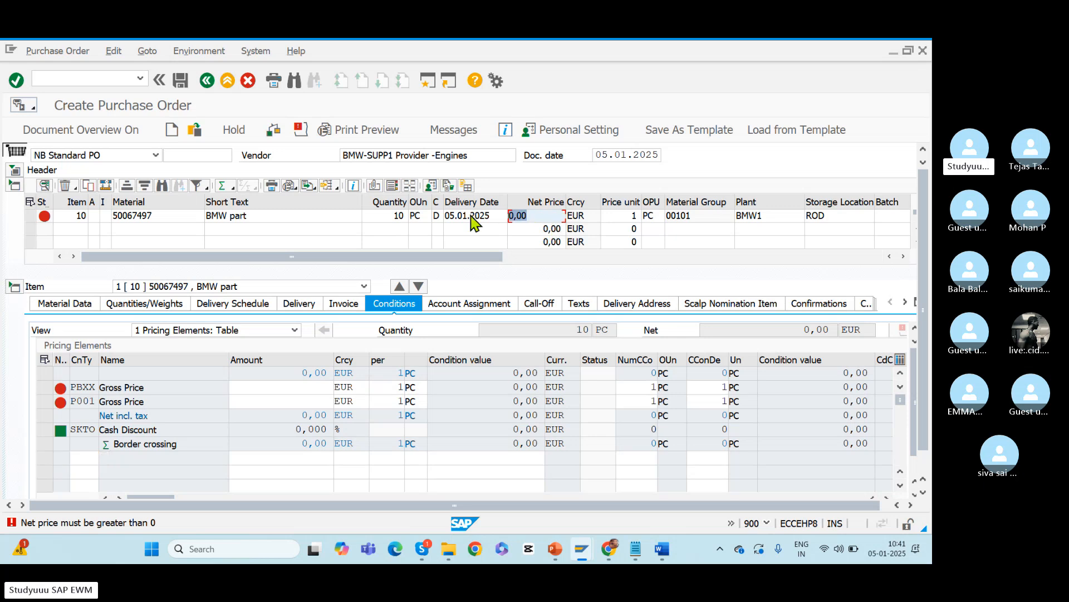
{"action": "type", "text": "1"}
{"action": "key", "text": "Return"}
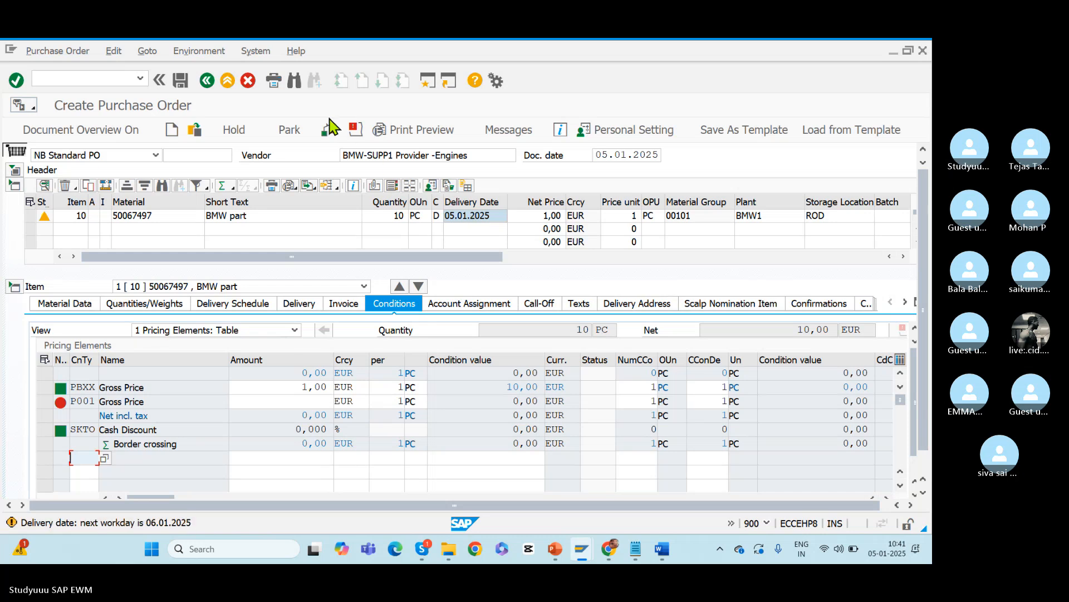
{"action": "left_click", "coordinate": [329, 137]}
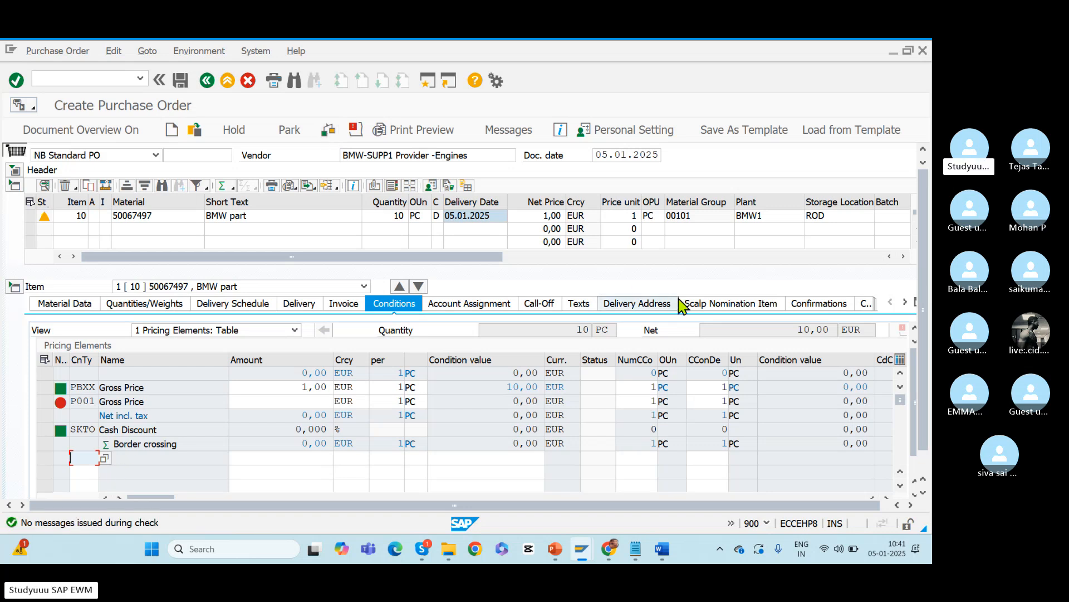
- Set the item's confirmation control to IWMS Inbound Delivery WMS and save the purchase order
{"action": "left_click", "coordinate": [812, 305]}
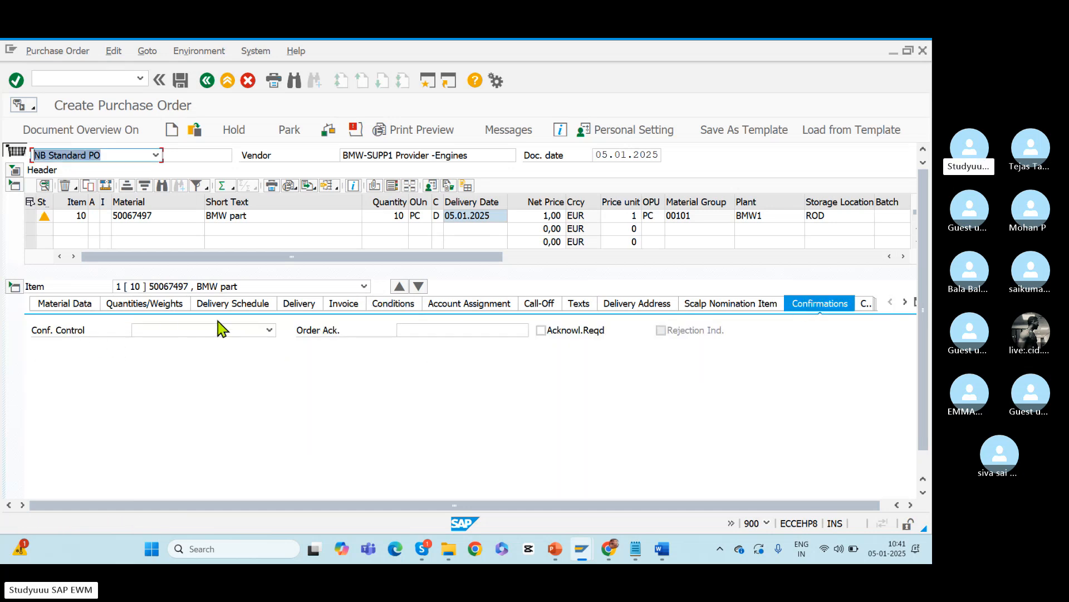
{"action": "left_click", "coordinate": [270, 330]}
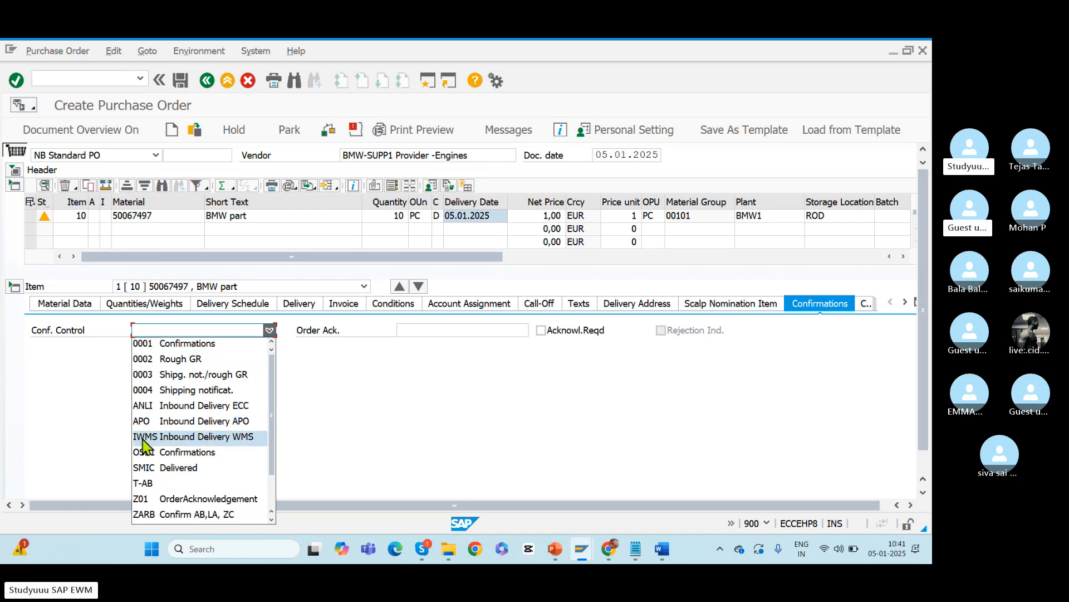
{"action": "left_click", "coordinate": [201, 438]}
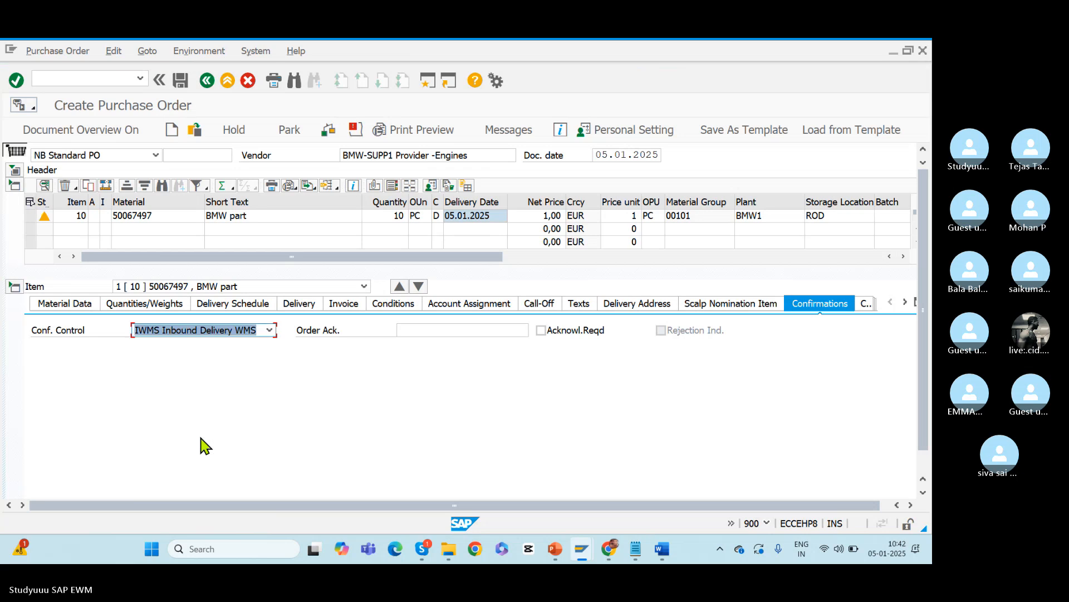
{"action": "left_click", "coordinate": [181, 82]}
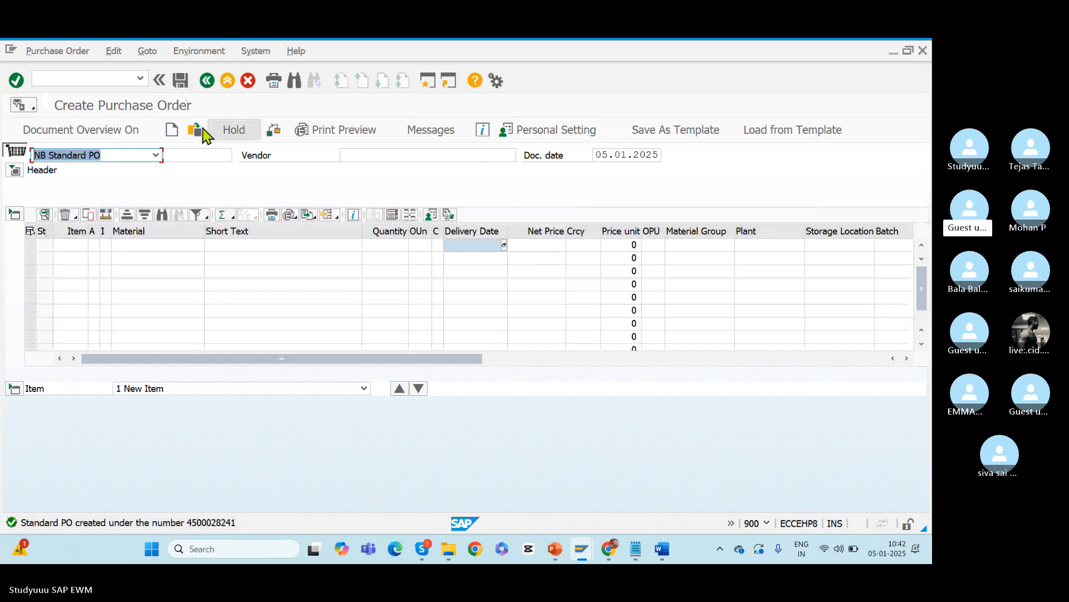
- Open the newly saved purchase order, show its header organizational data and copy its number
{"action": "left_click", "coordinate": [196, 131]}
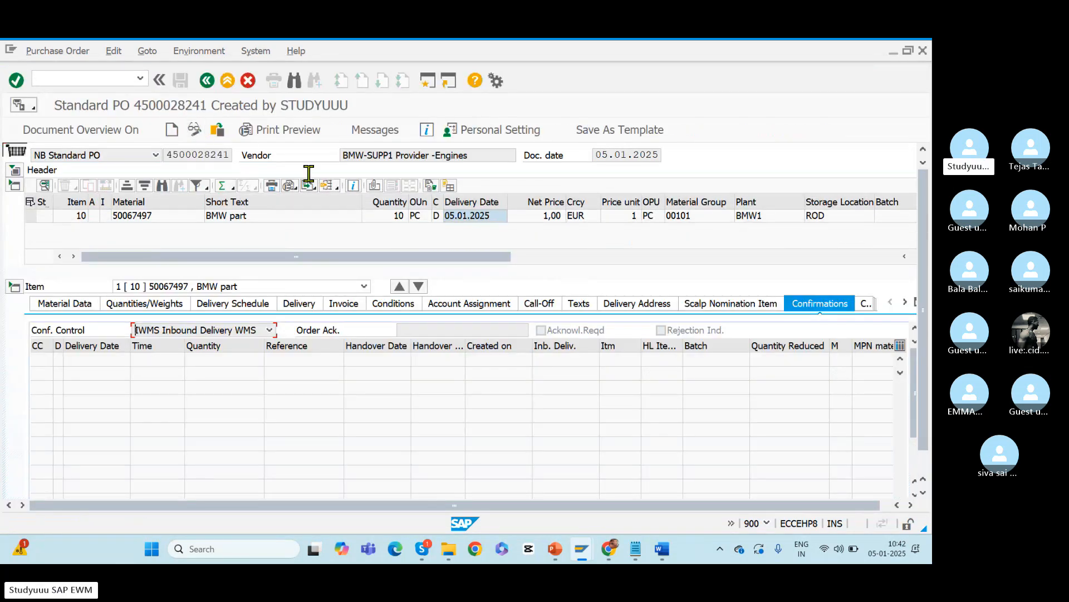
{"action": "left_click", "coordinate": [15, 170]}
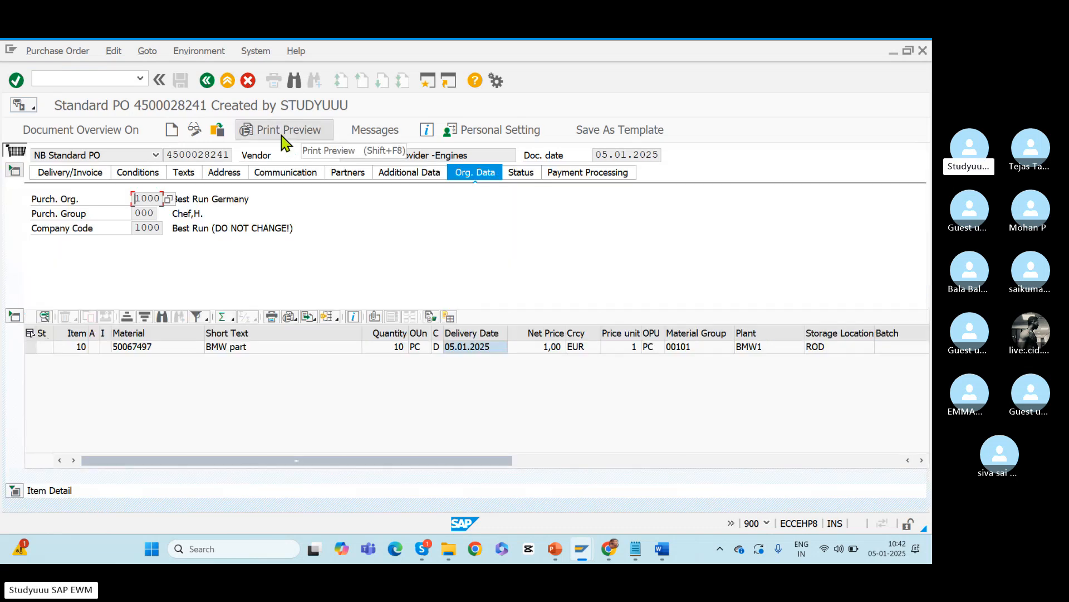
{"action": "left_click_drag", "start_coordinate": [167, 154], "coordinate": [291, 157]}
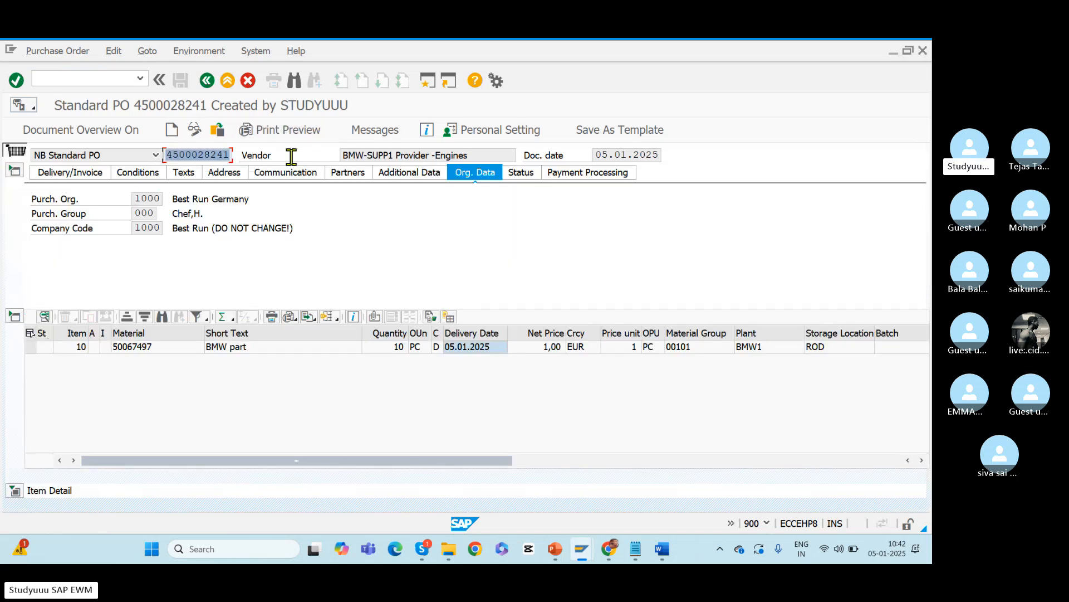
{"action": "key", "text": "ctrl+c"}
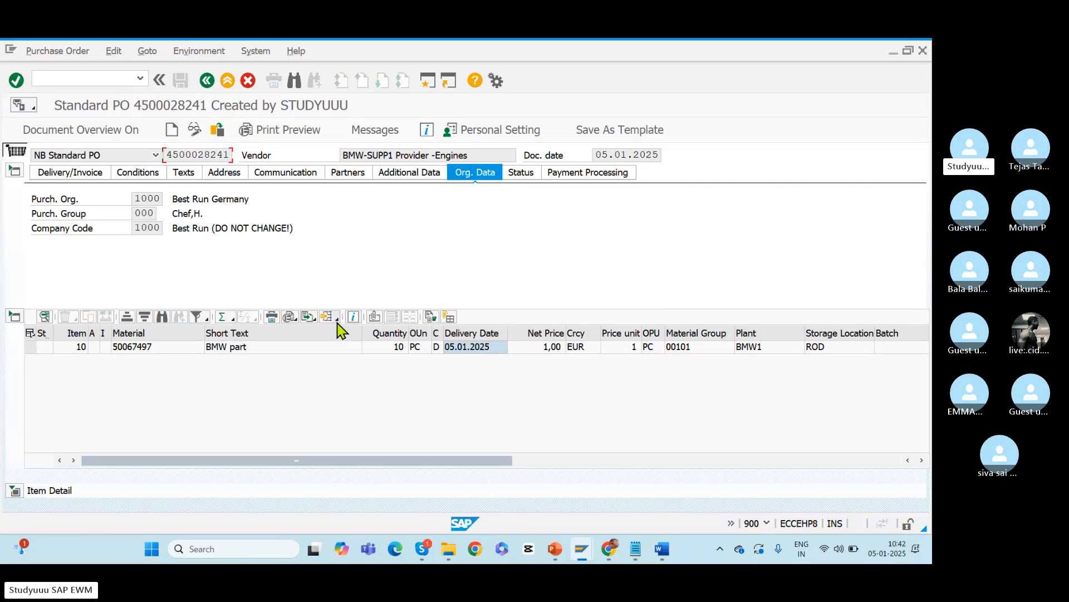
- Copy the purchase order number, start MIGO in a new session and enter it as the goods receipt's purchase order
{"action": "left_click_drag", "start_coordinate": [167, 154], "coordinate": [261, 161]}
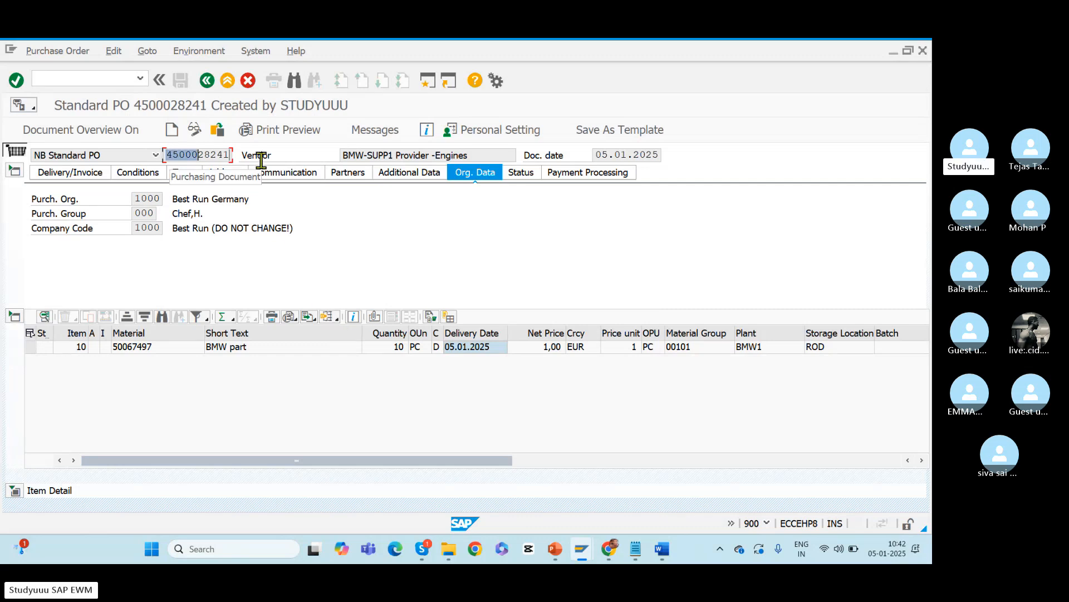
{"action": "key", "text": "ctrl+c"}
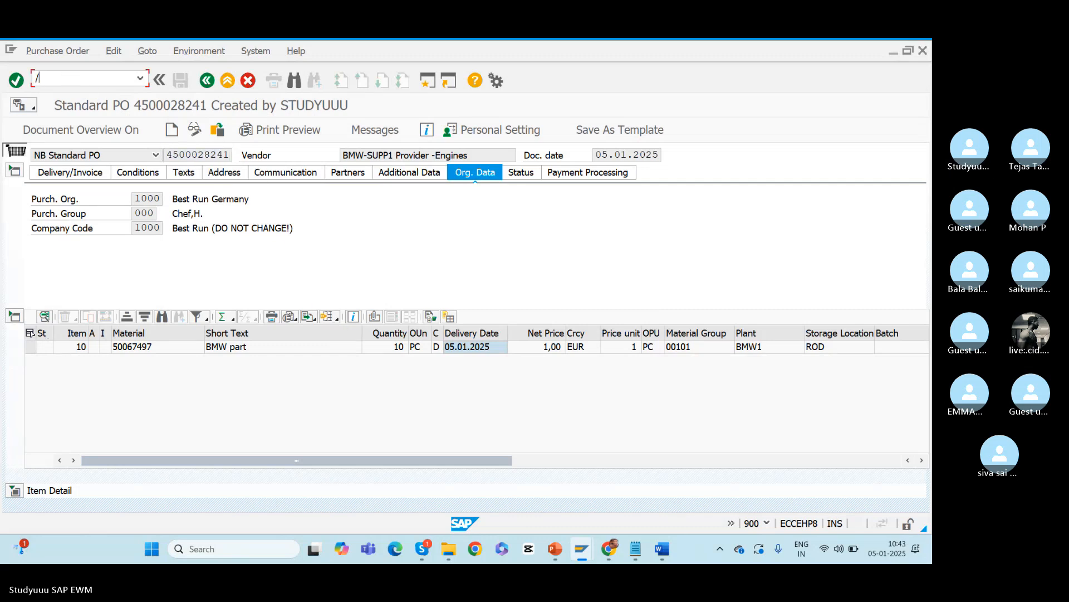
{"action": "type", "text": "/omigo"}
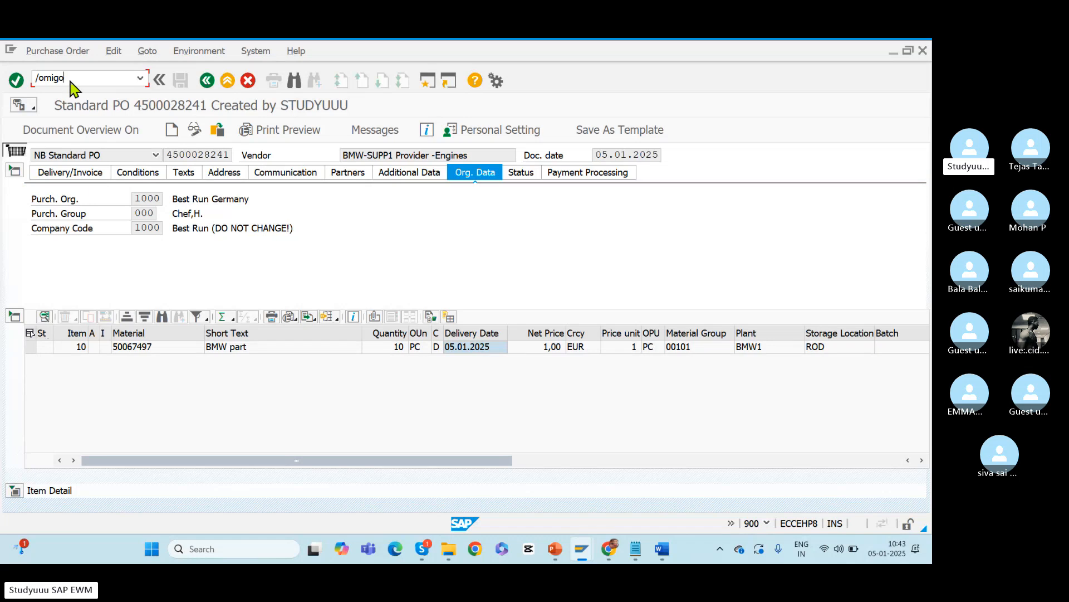
{"action": "key", "text": "Return"}
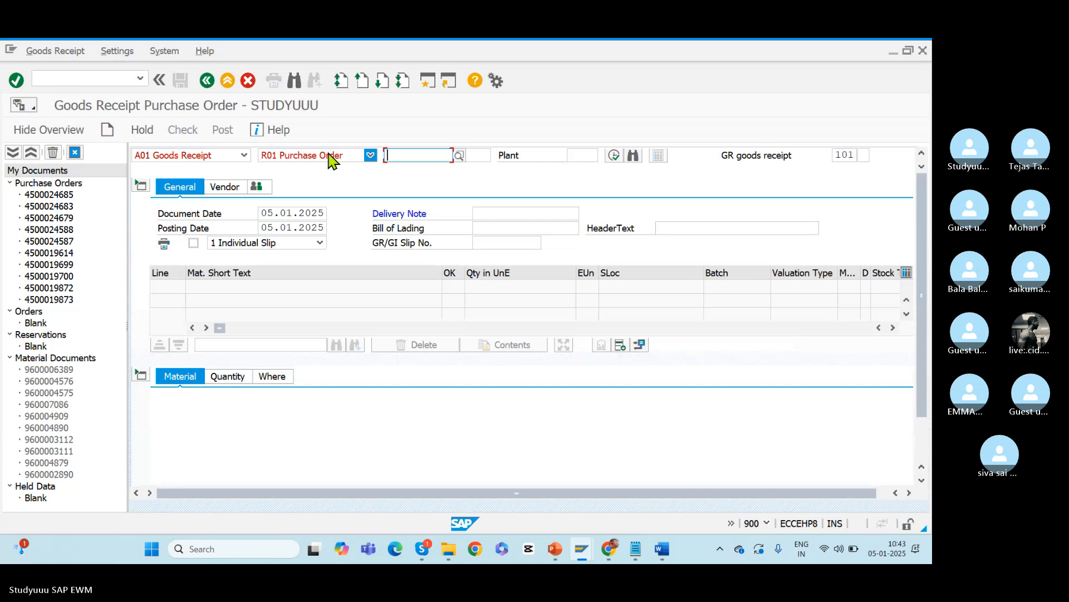
{"action": "key", "text": "ctrl+v"}
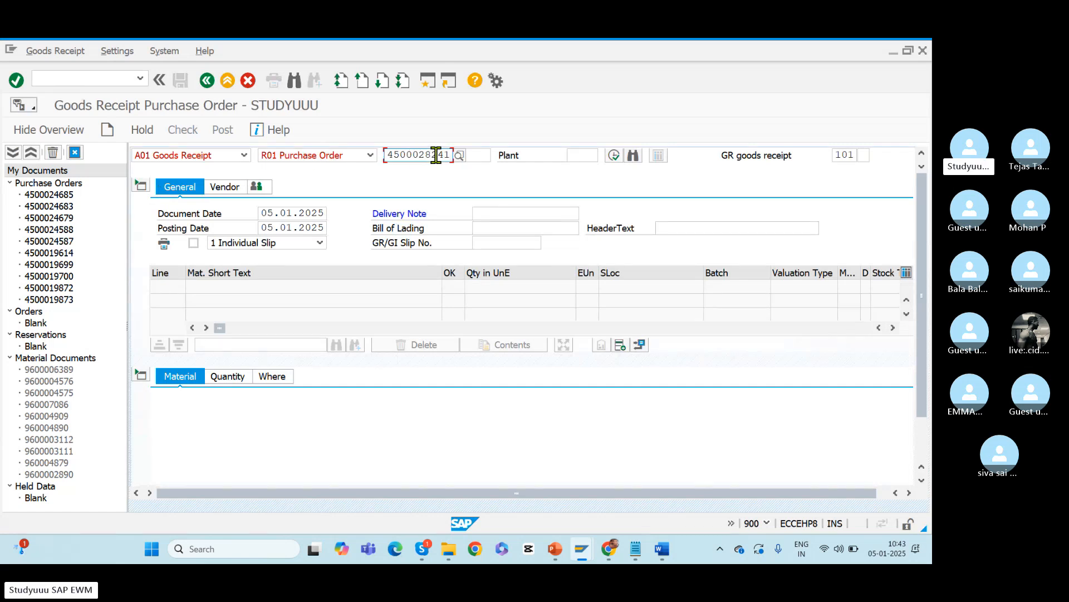
- Try to load the entered purchase order into the MIGO goods receipt and recheck its number in the purchase order display
{"action": "left_click", "coordinate": [615, 156]}
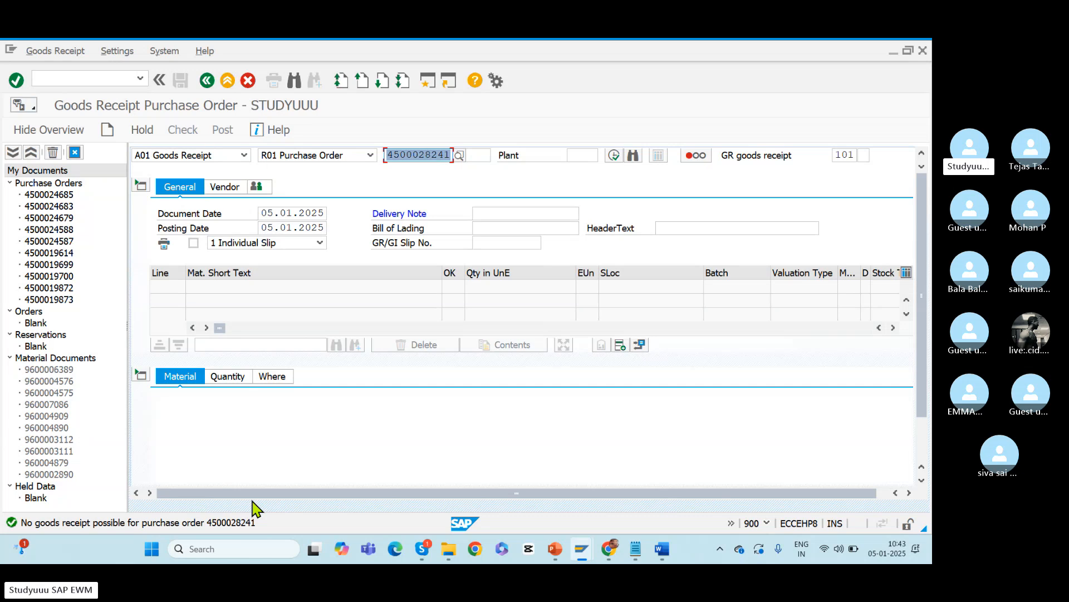
{"action": "key", "text": "alt+Tab"}
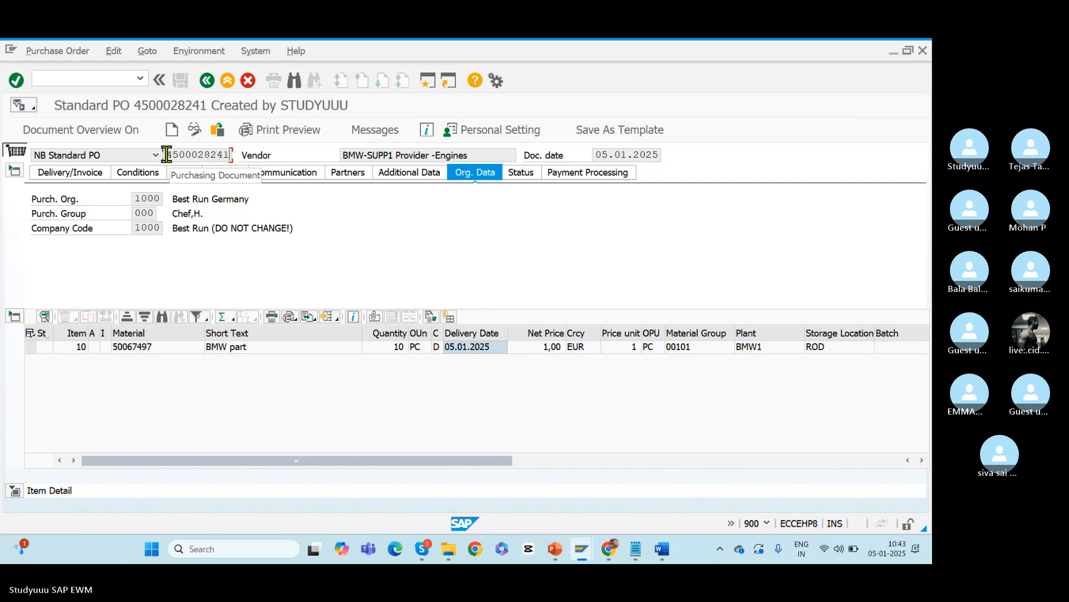
{"action": "double_click", "coordinate": [215, 156]}
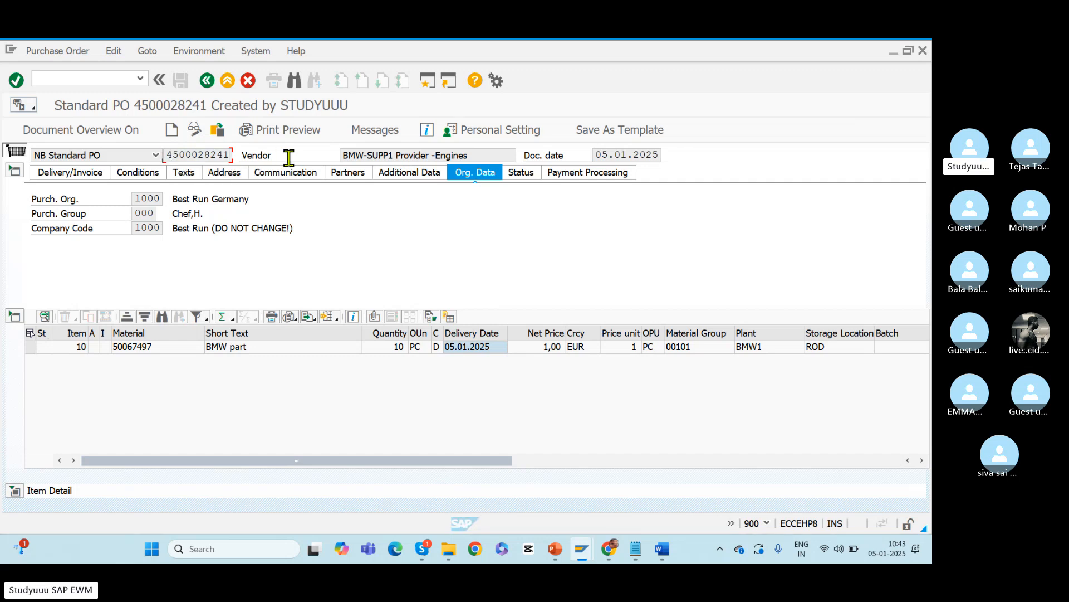
{"action": "key", "text": "alt+Tab"}
- Start transaction VL31N for creating an inbound delivery and clear the proposed vendor
{"action": "left_click", "coordinate": [87, 79]}
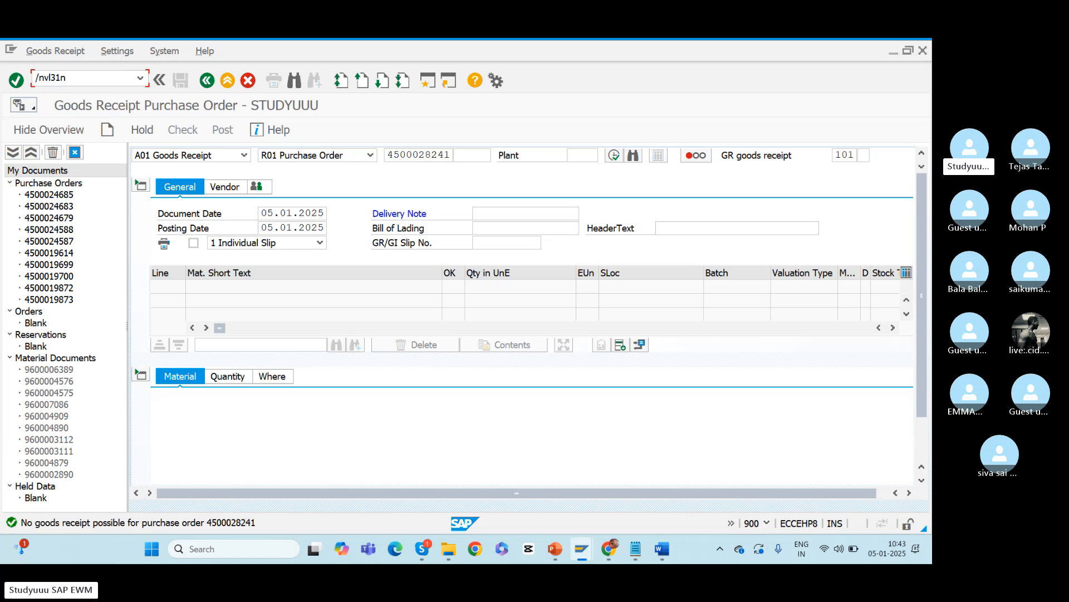
{"action": "left_click_drag", "start_coordinate": [81, 80], "coordinate": [5, 84]}
{"action": "left_click", "coordinate": [43, 77]}
{"action": "left_click_drag", "start_coordinate": [45, 76], "coordinate": [99, 82]}
{"action": "key", "text": "Return"}
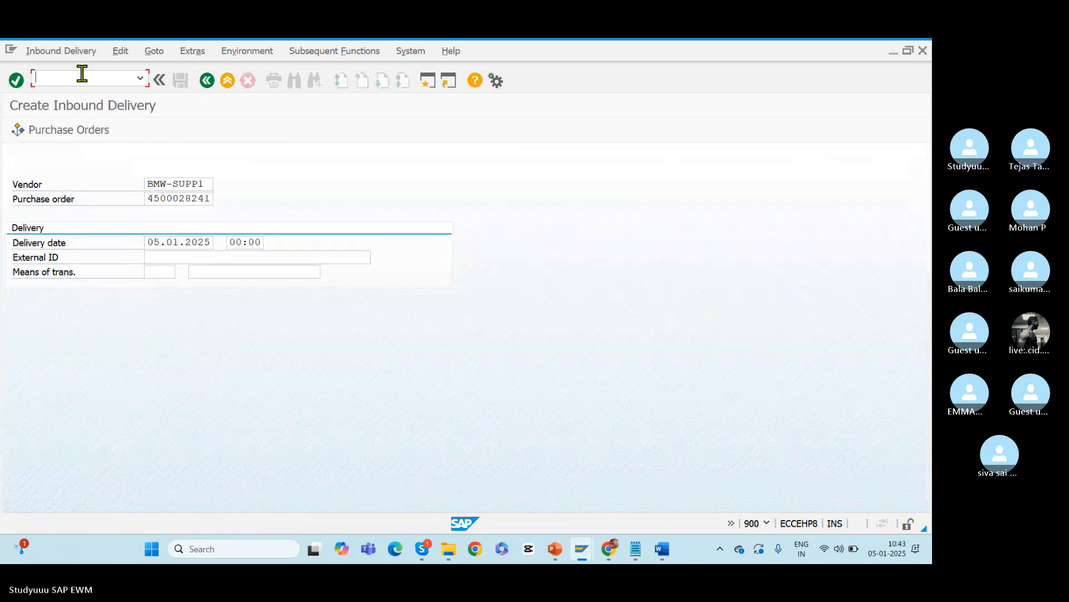
{"action": "double_click", "coordinate": [209, 181]}
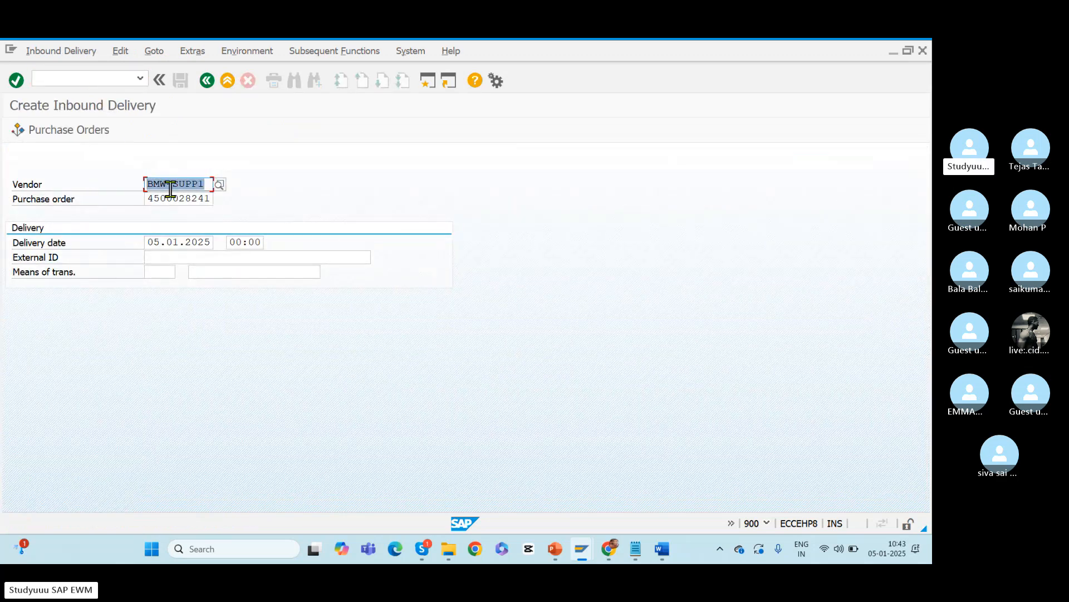
{"action": "key", "text": "Delete"}
- Set the external ID to the purchase order number followed by -1 and continue to the inbound delivery overview
{"action": "left_click", "coordinate": [149, 199]}
{"action": "left_click_drag", "start_coordinate": [148, 199], "coordinate": [240, 202]}
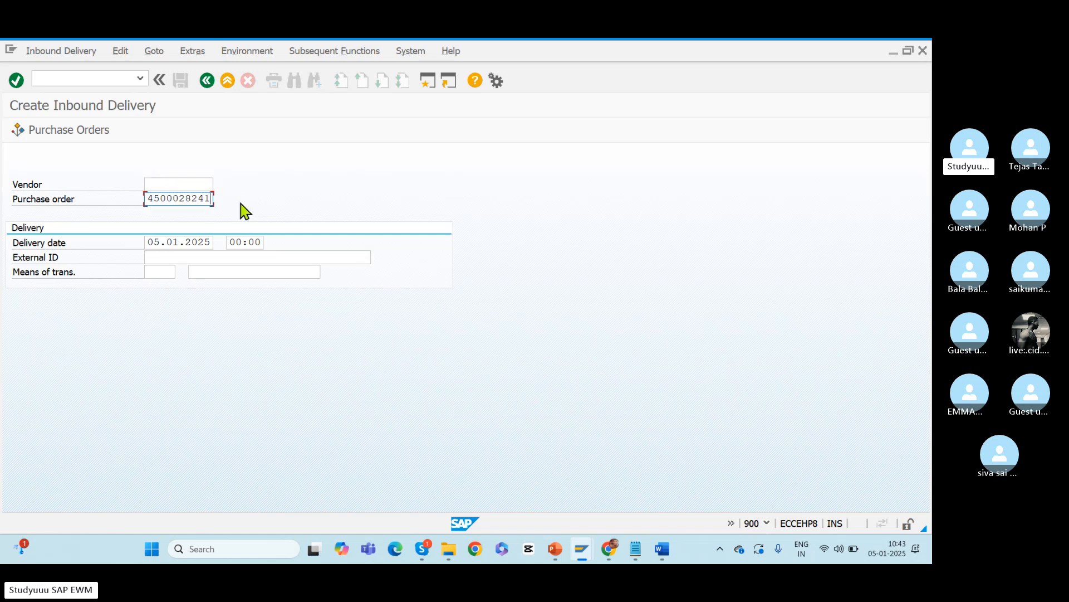
{"action": "left_click", "coordinate": [148, 200]}
{"action": "left_click", "coordinate": [157, 255]}
{"action": "key", "text": "ctrl+v"}
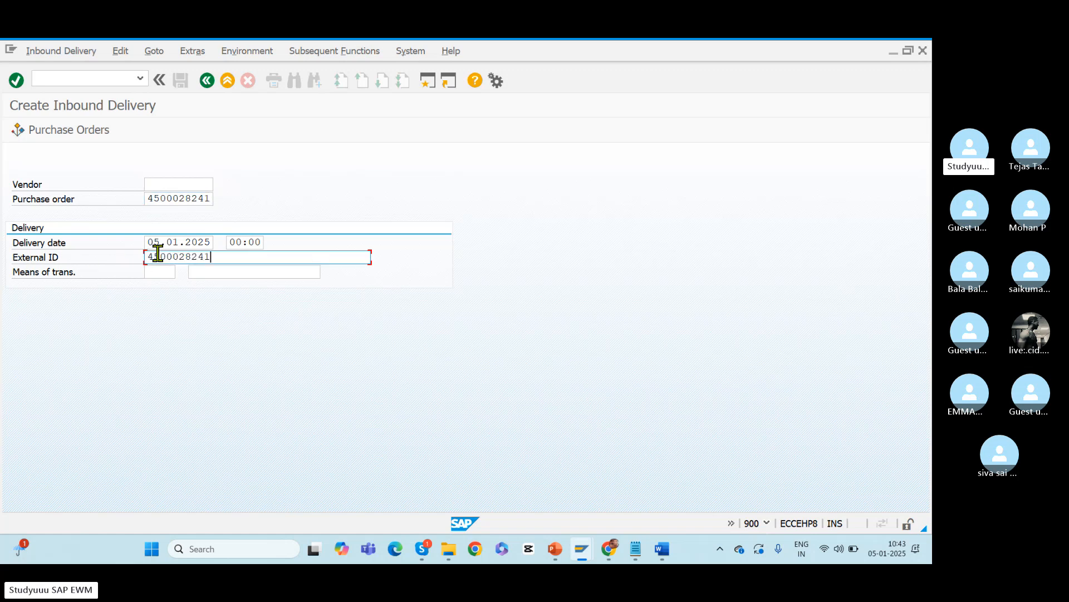
{"action": "type", "text": "-1"}
{"action": "left_click_drag", "start_coordinate": [236, 255], "coordinate": [134, 255]}
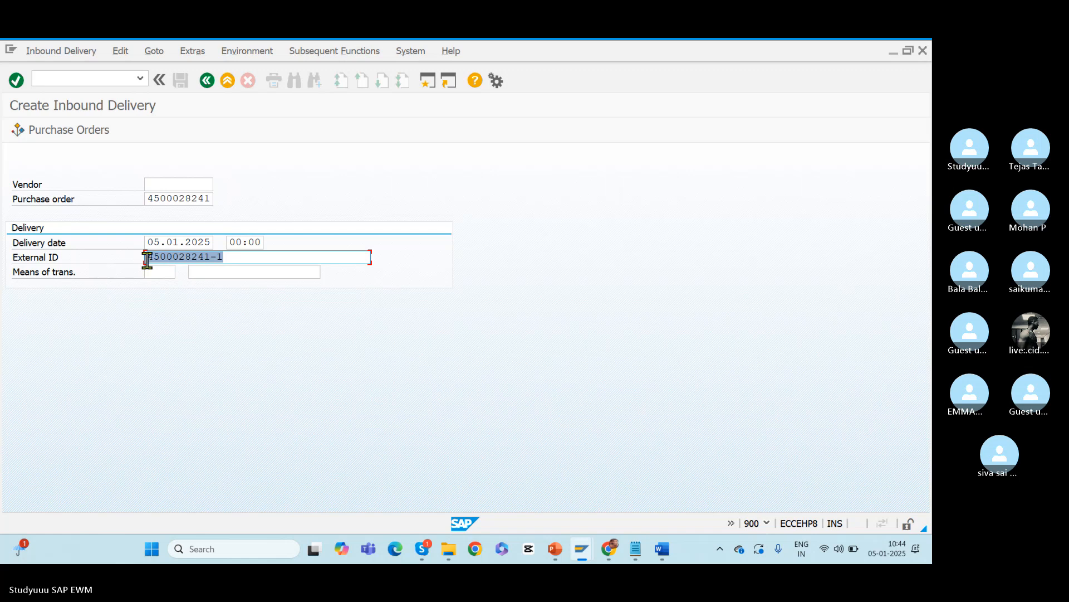
{"action": "left_click", "coordinate": [235, 257]}
{"action": "left_click_drag", "start_coordinate": [235, 257], "coordinate": [99, 257]}
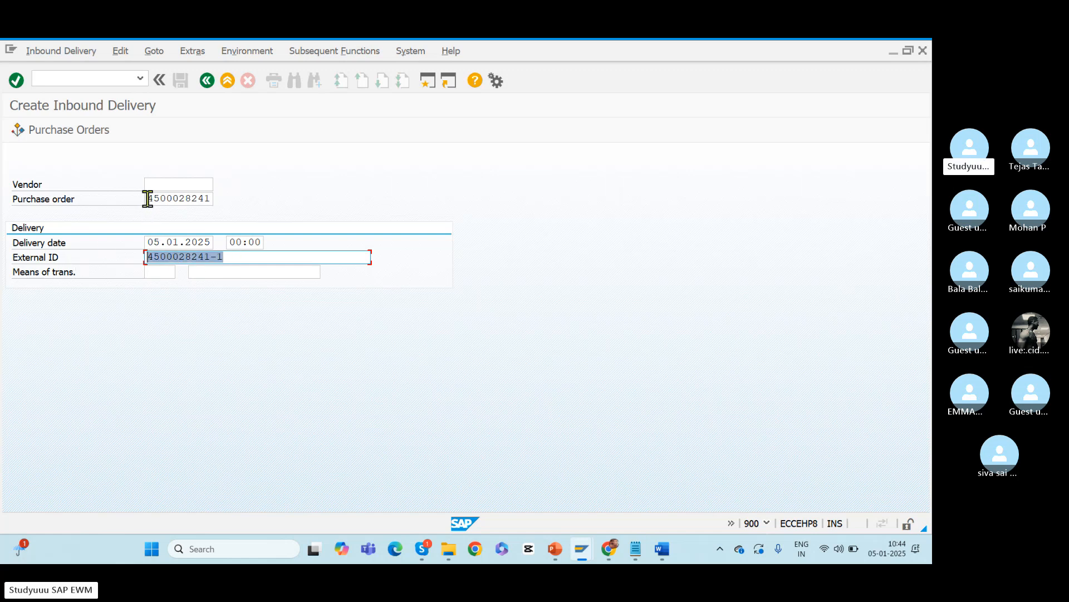
{"action": "left_click_drag", "start_coordinate": [148, 198], "coordinate": [253, 205]}
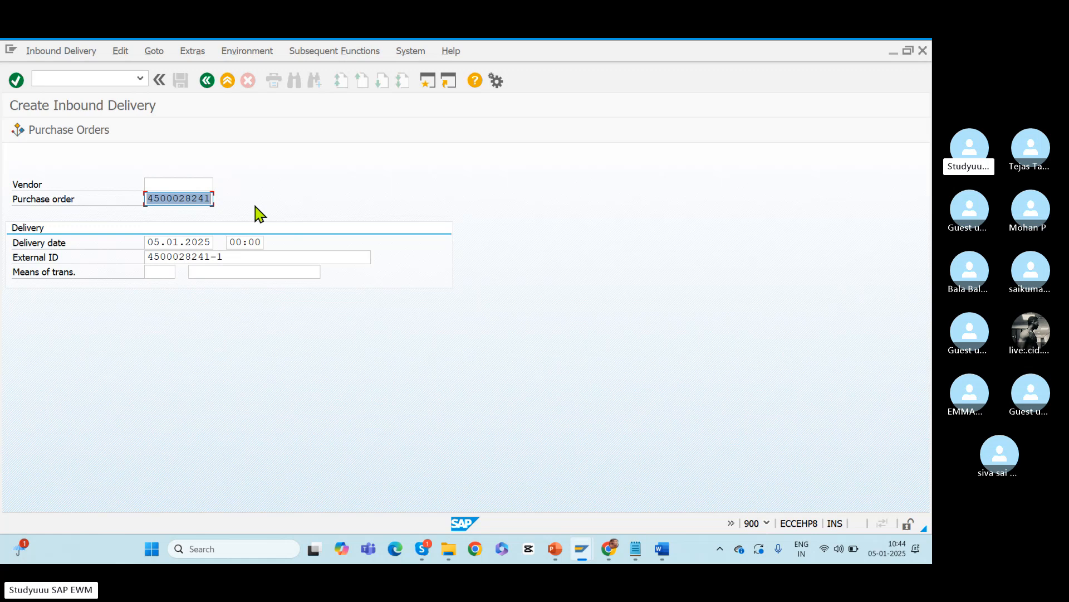
{"action": "key", "text": "Return"}
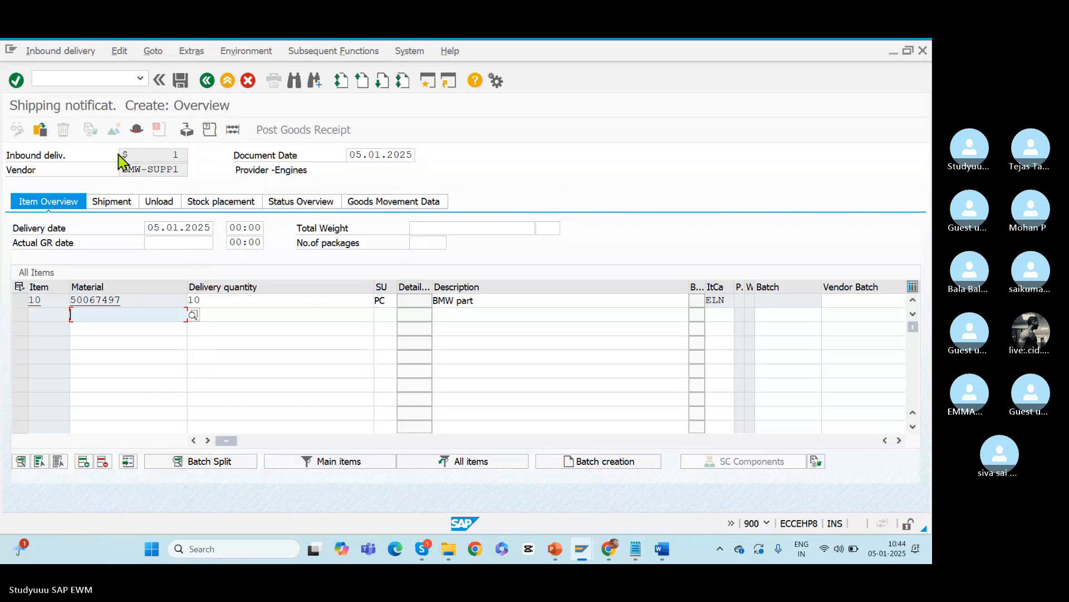
- Examine the decentralized warehouse status and its possible values in the delivery's header details, and return to the item overview
{"action": "left_click", "coordinate": [137, 132]}
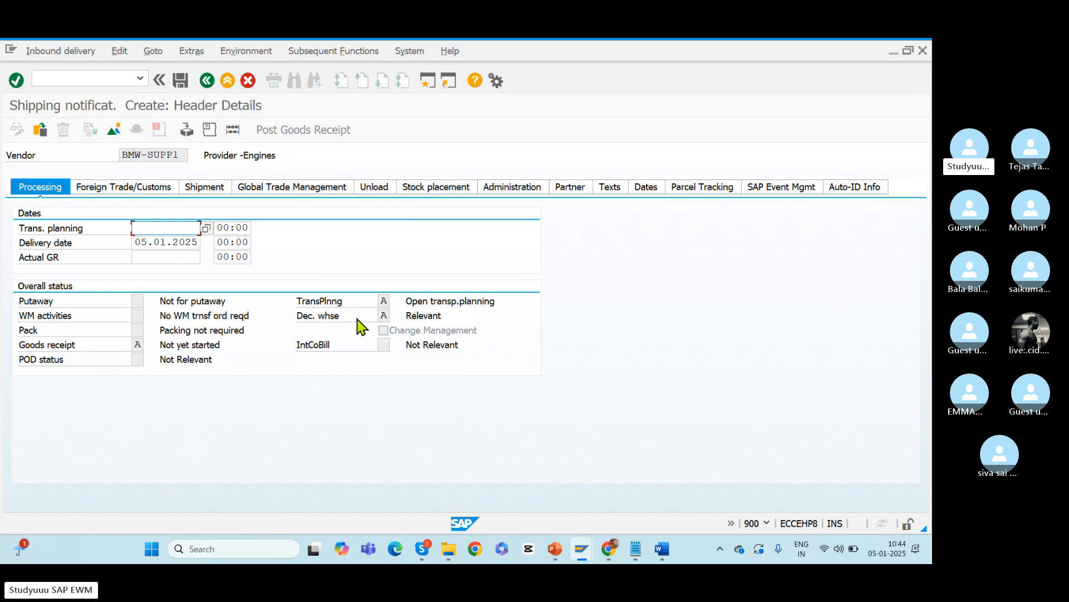
{"action": "left_click", "coordinate": [386, 314]}
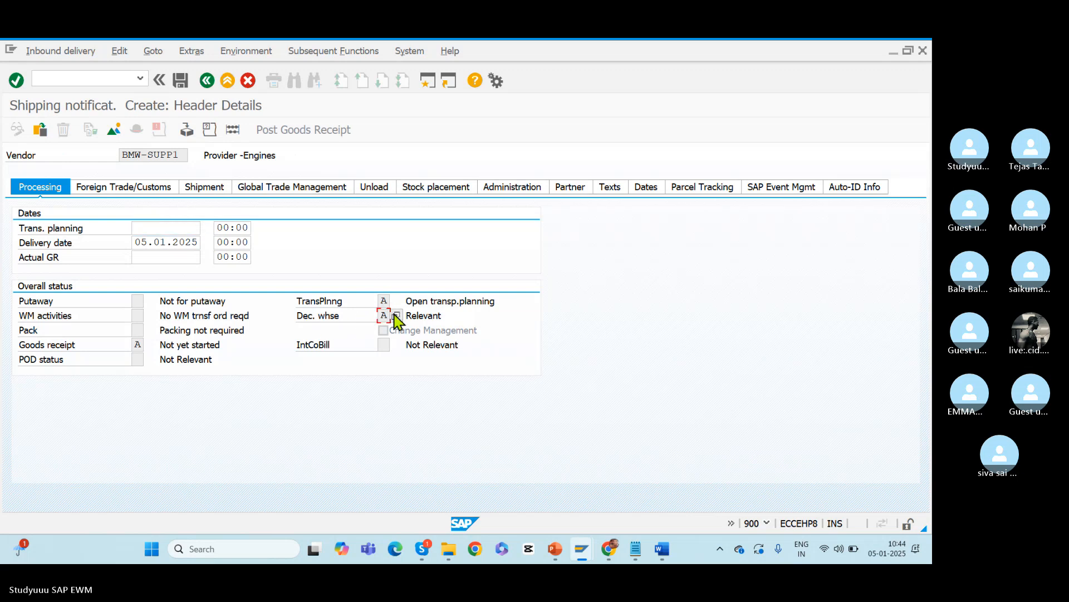
{"action": "left_click", "coordinate": [394, 315]}
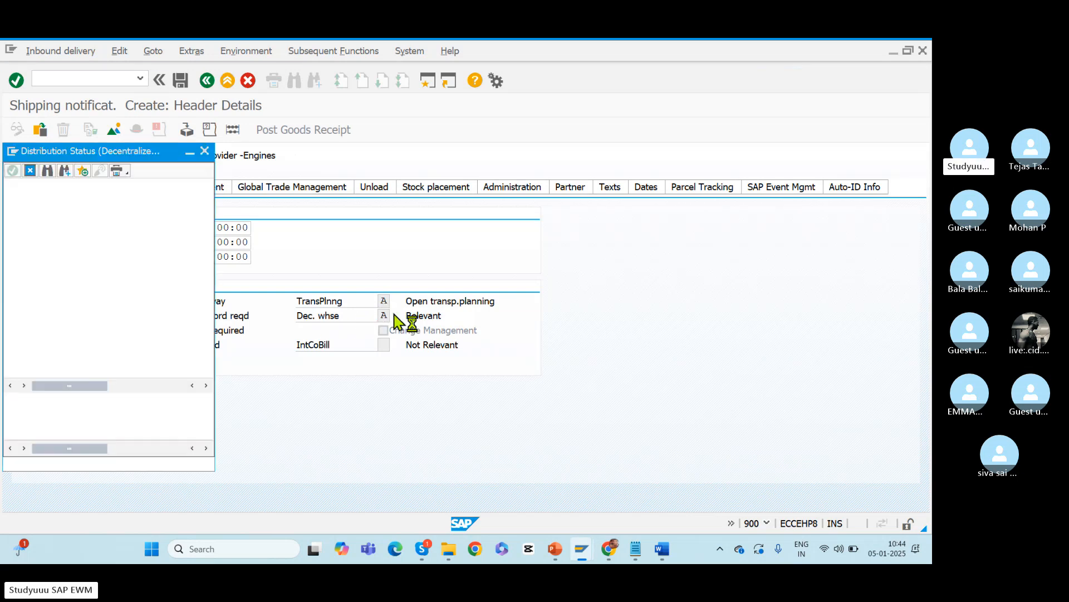
{"action": "left_click_drag", "start_coordinate": [73, 155], "coordinate": [584, 225]}
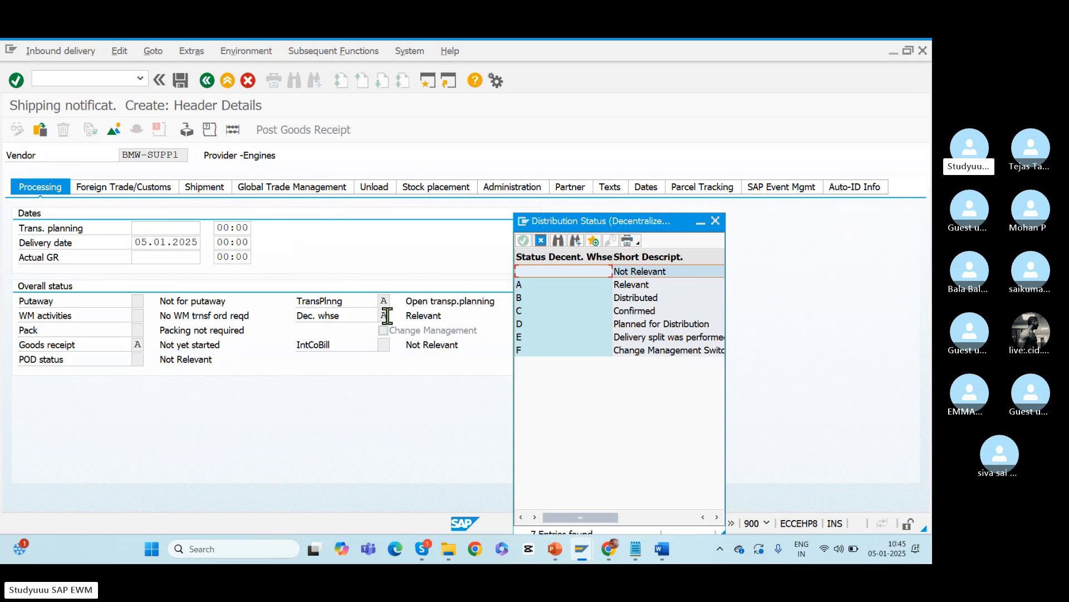
{"action": "left_click", "coordinate": [538, 286]}
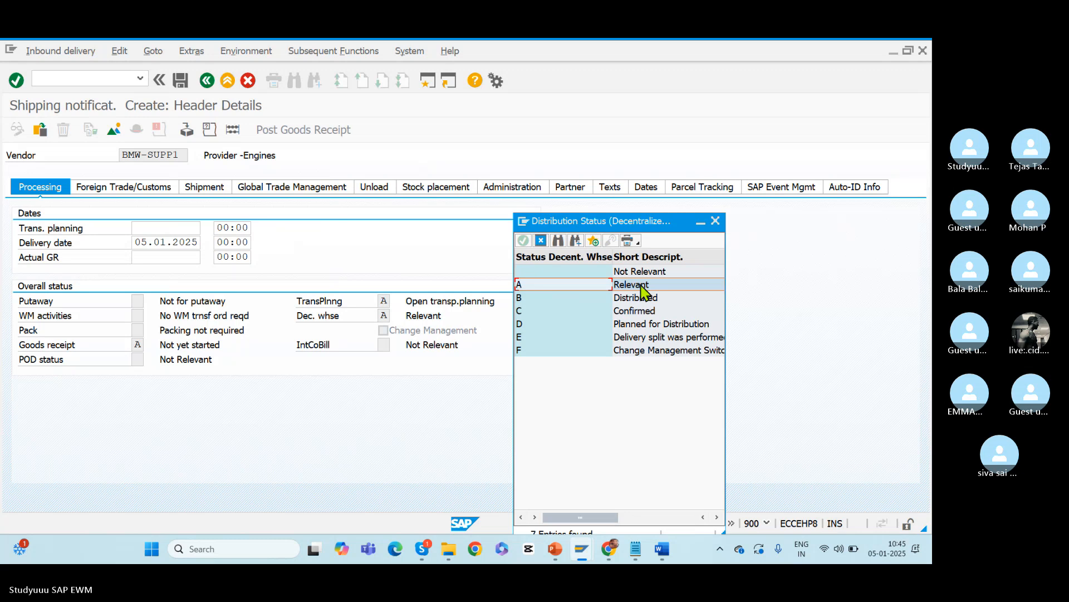
{"action": "left_click", "coordinate": [716, 220]}
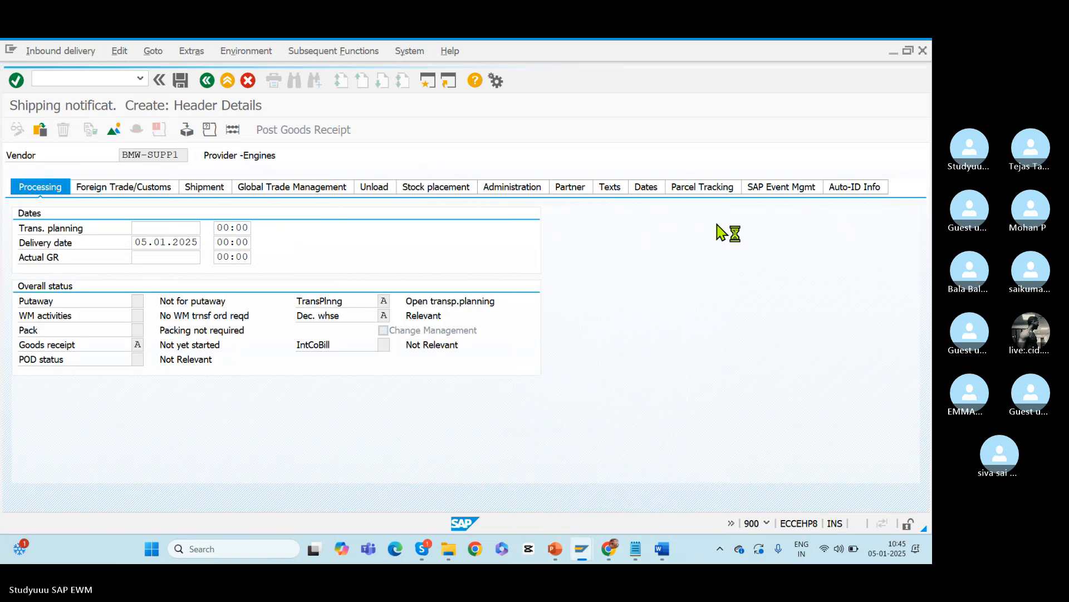
{"action": "left_click", "coordinate": [114, 129]}
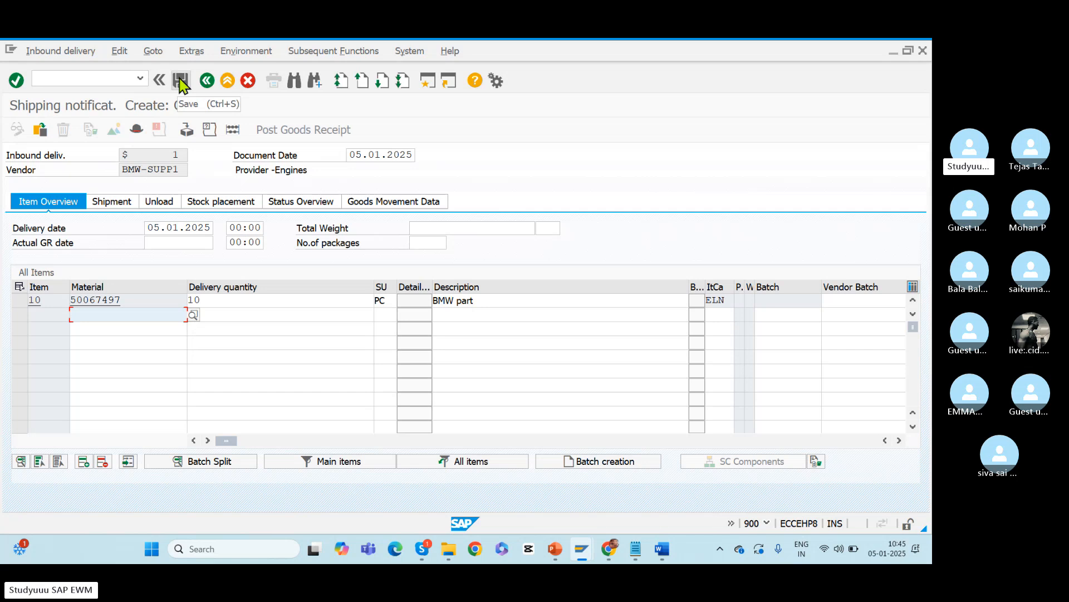
- Save the inbound delivery and copy its number from the detailed save message
{"action": "left_click", "coordinate": [181, 82]}
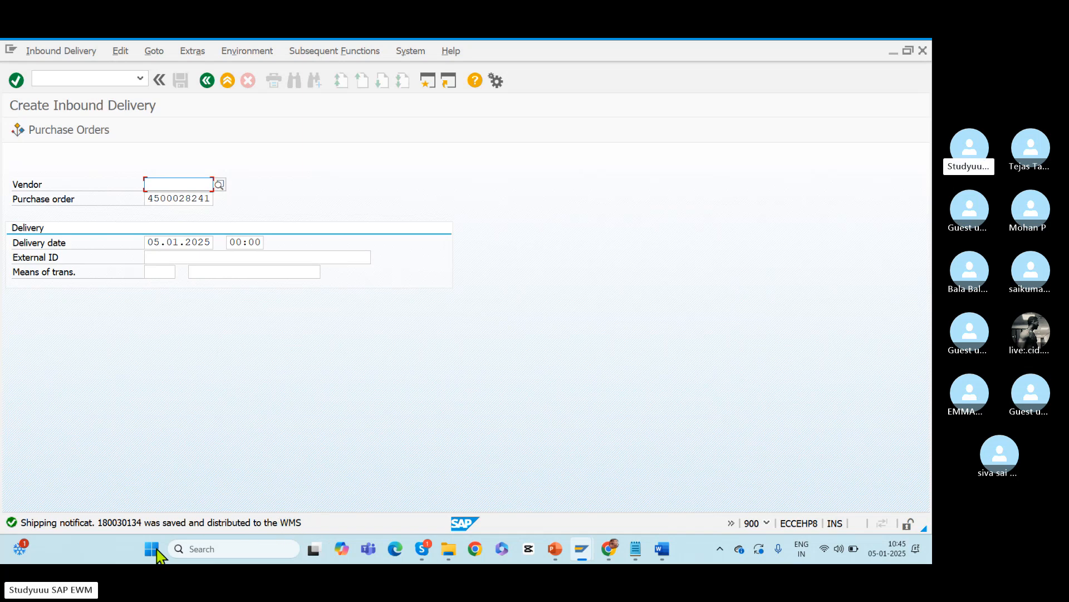
{"action": "double_click", "coordinate": [118, 527]}
{"action": "double_click", "coordinate": [504, 137]}
{"action": "key", "text": "super+c"}
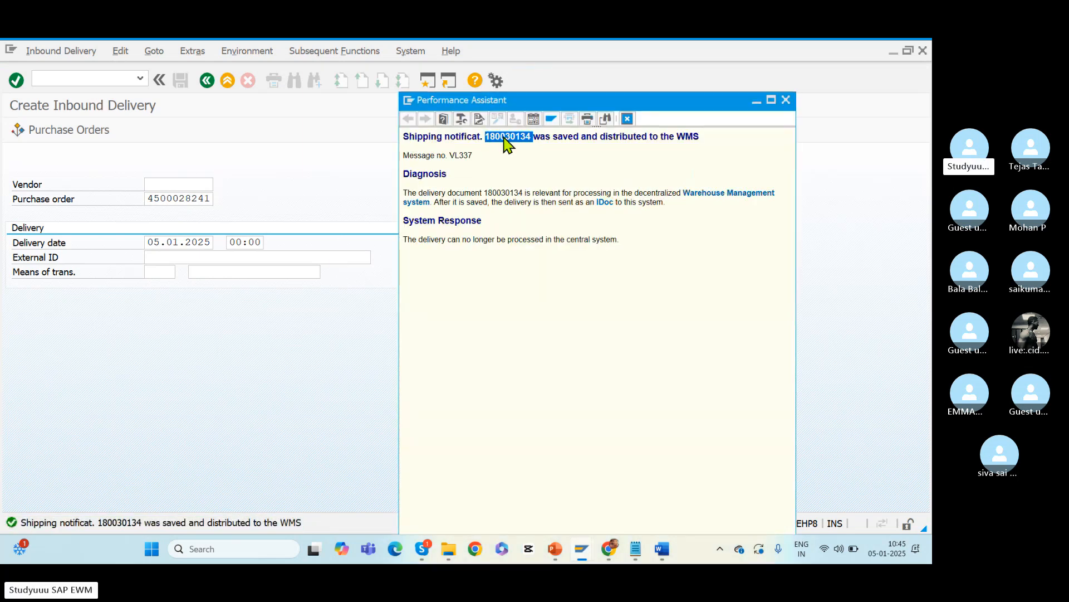
{"action": "left_click", "coordinate": [786, 100]}
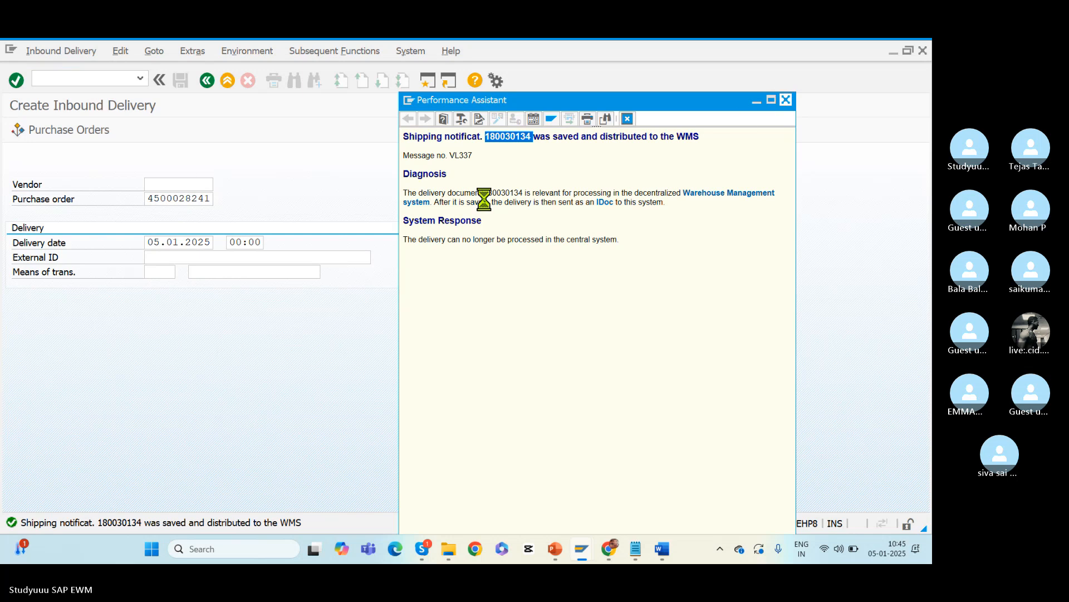
- Switch to the EWM session, start transaction /n/scwm/prdi and dismiss the message log
{"action": "key", "text": "alt+Tab"}
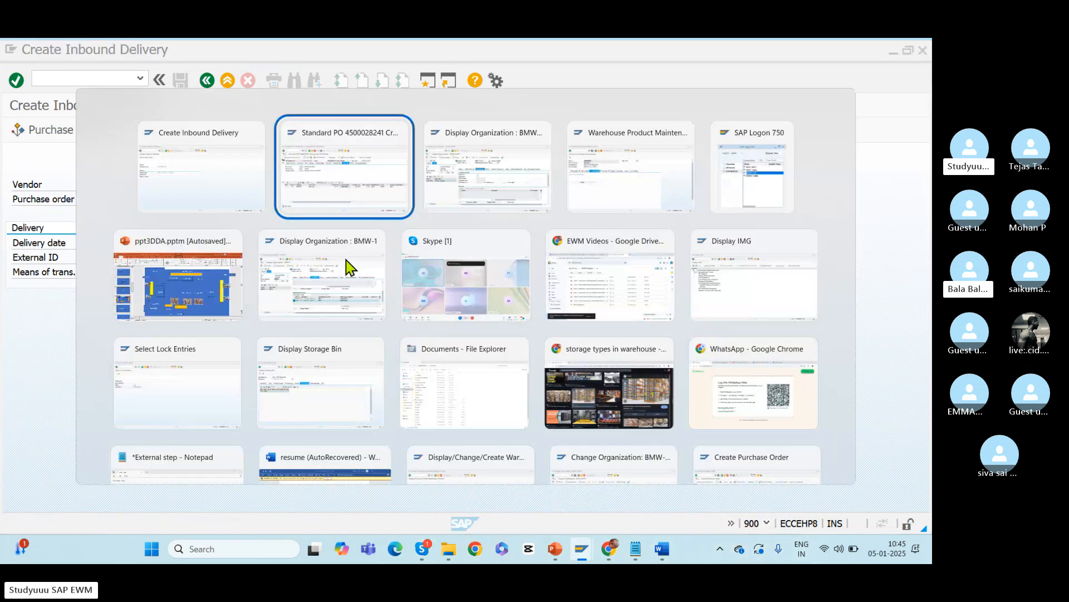
{"action": "left_click", "coordinate": [350, 268]}
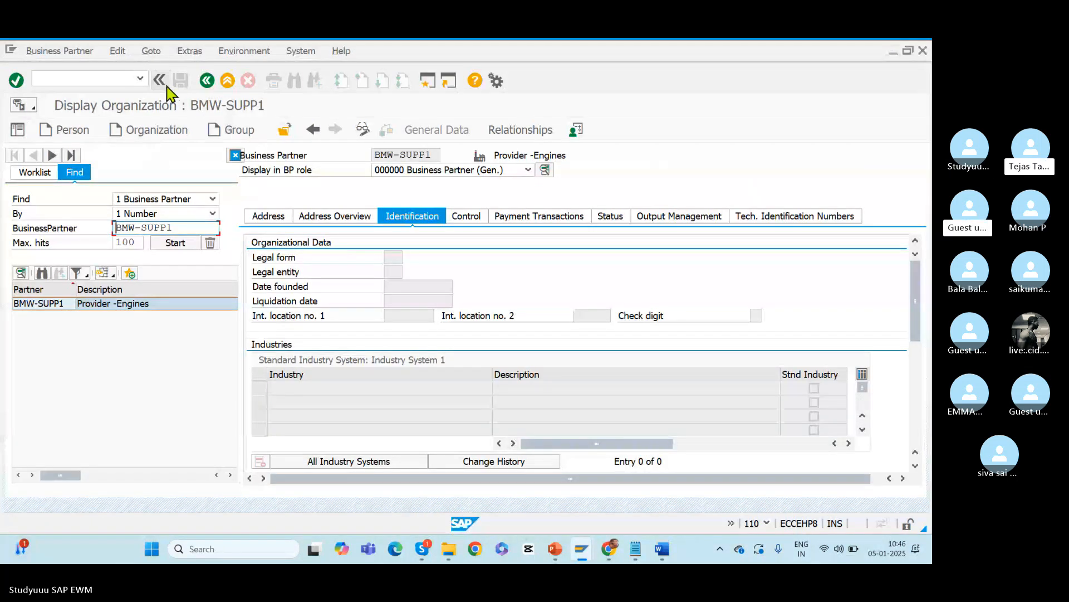
{"action": "left_click", "coordinate": [140, 78]}
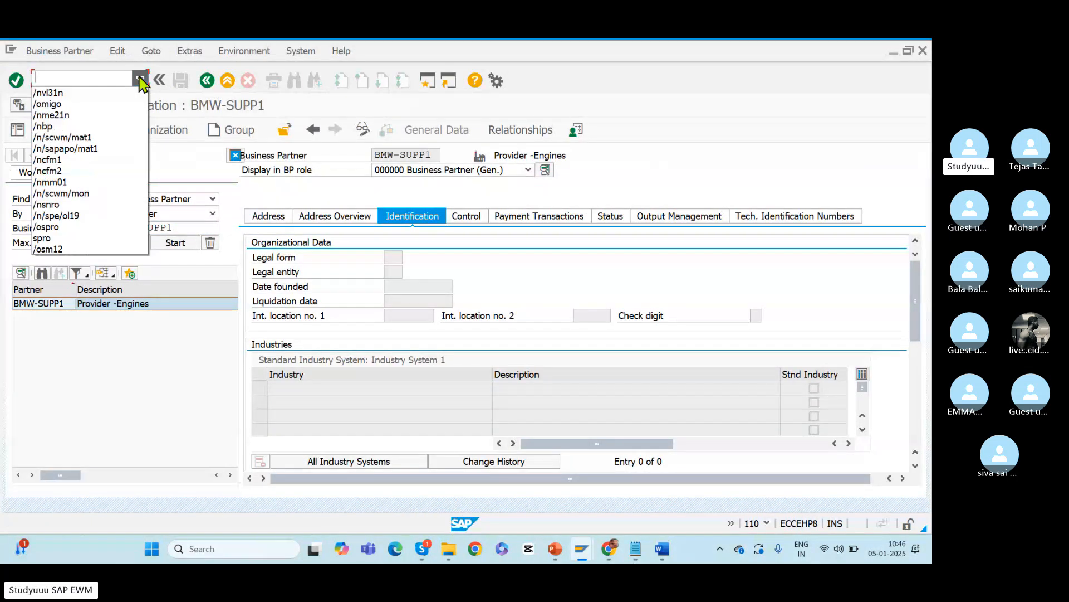
{"action": "left_click", "coordinate": [62, 137]}
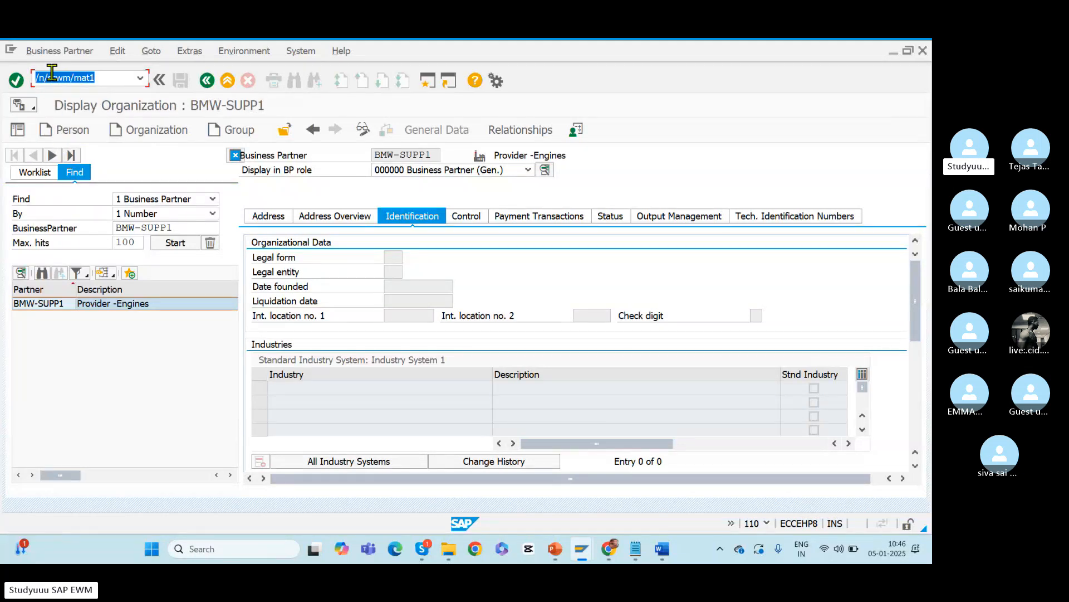
{"action": "left_click_drag", "start_coordinate": [75, 78], "coordinate": [137, 84]}
{"action": "type", "text": "prdi"}
{"action": "left_click_drag", "start_coordinate": [50, 77], "coordinate": [103, 77]}
{"action": "left_click", "coordinate": [103, 78]}
{"action": "key", "text": "Return"}
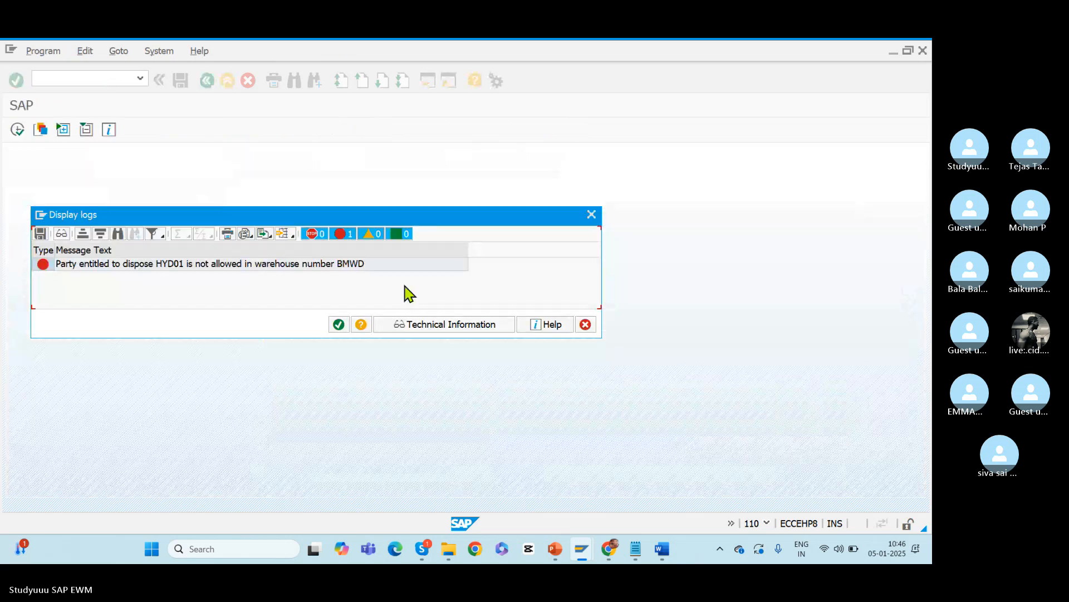
{"action": "left_click", "coordinate": [340, 324]}
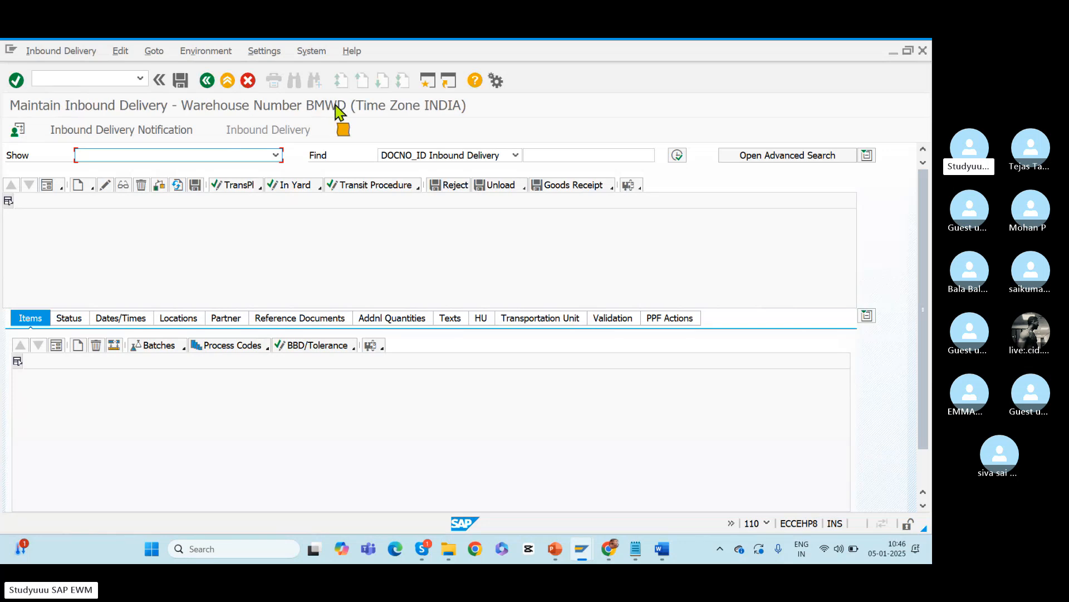
- Check the warehouse number and party entitled to dispose in the inbound delivery default values and confirm them
{"action": "left_click", "coordinate": [18, 130]}
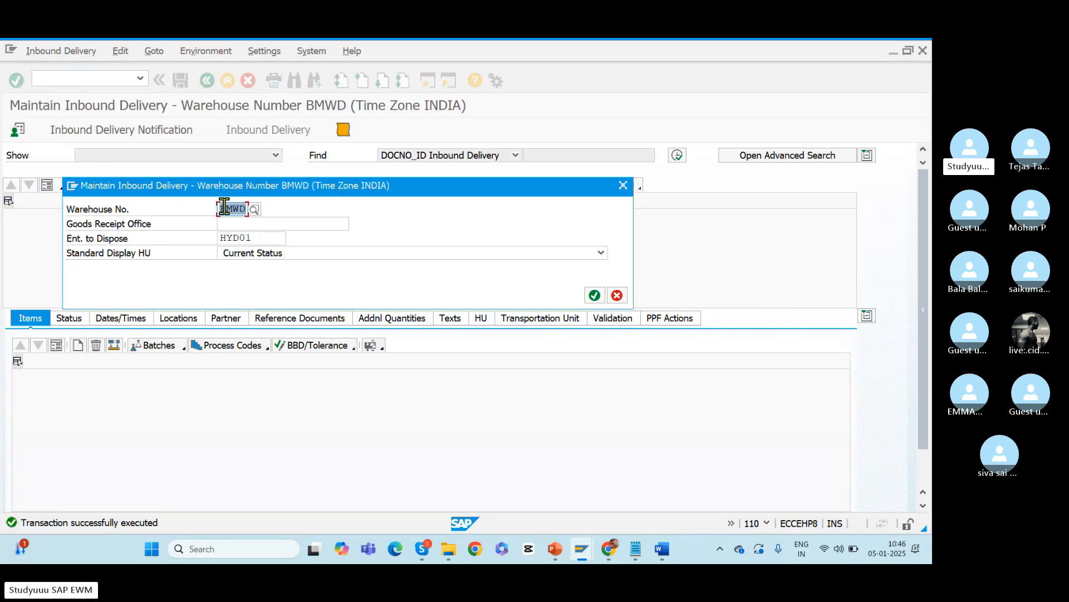
{"action": "double_click", "coordinate": [262, 237]}
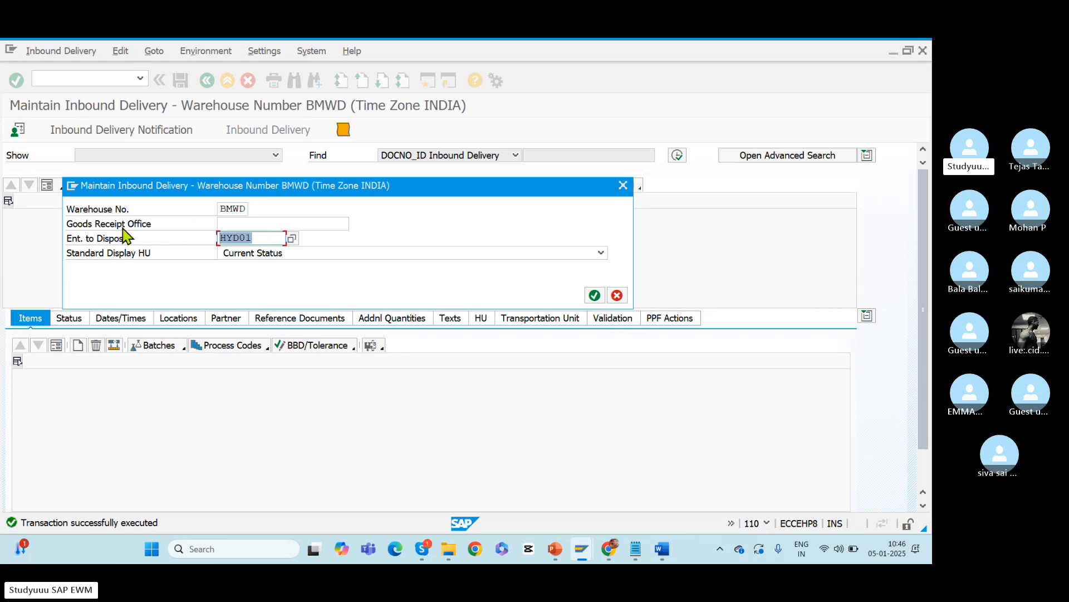
{"action": "left_click", "coordinate": [594, 295]}
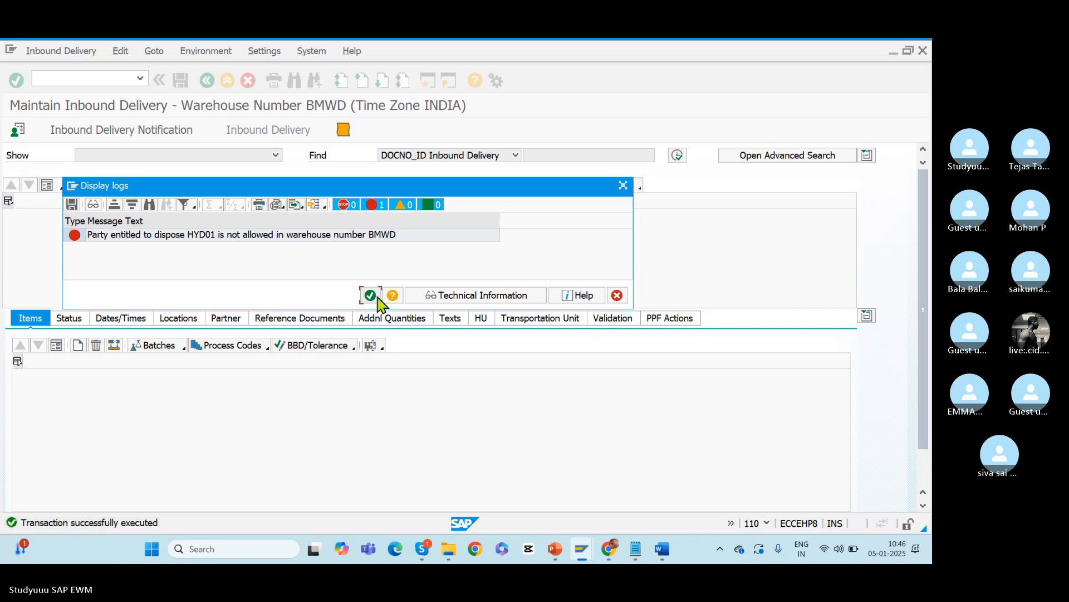
{"action": "left_click", "coordinate": [371, 295]}
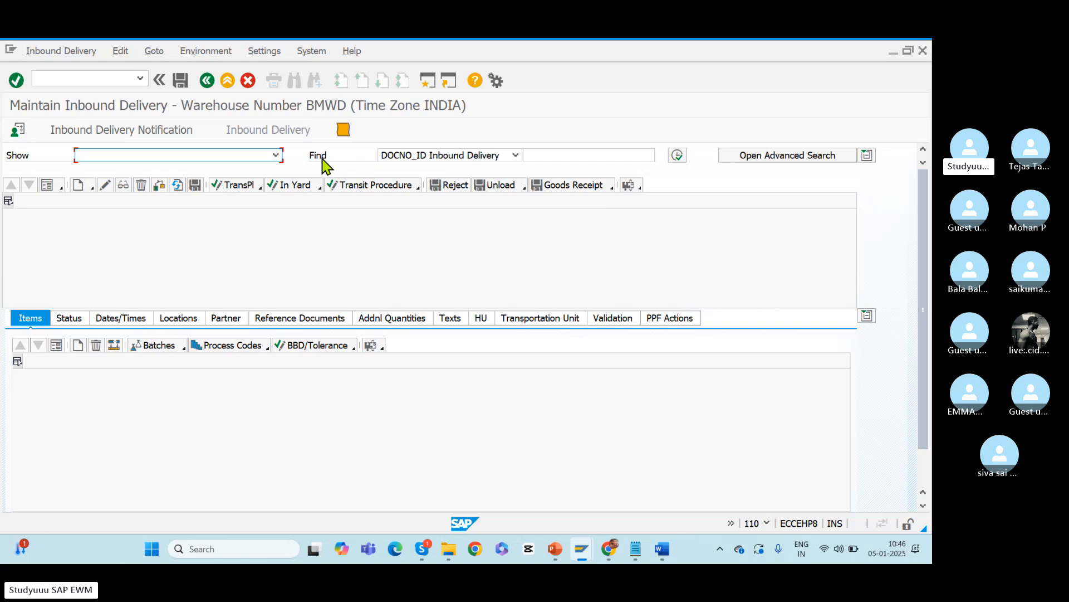
- Find the inbound delivery in EWM by ERP Document, using the copied ERP delivery number
{"action": "left_click", "coordinate": [467, 156]}
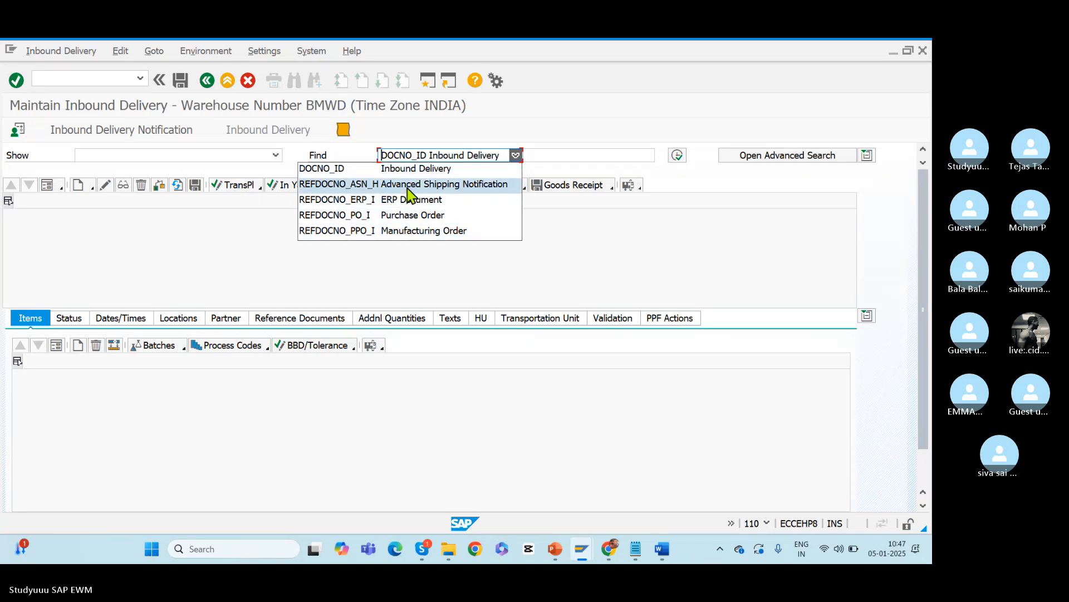
{"action": "left_click", "coordinate": [410, 202]}
{"action": "left_click", "coordinate": [557, 155]}
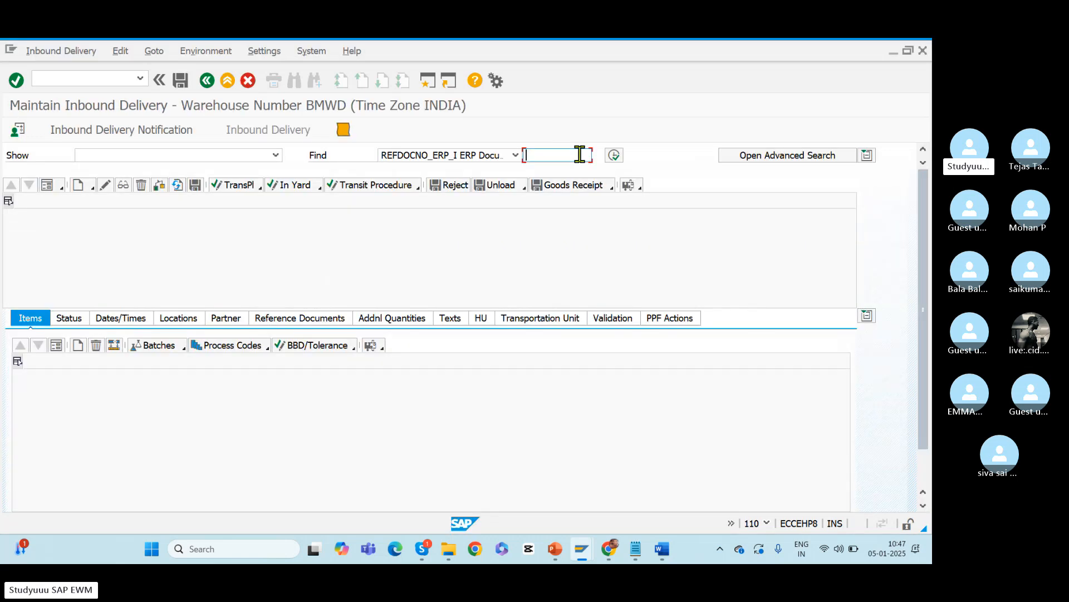
{"action": "key", "text": "super+v"}
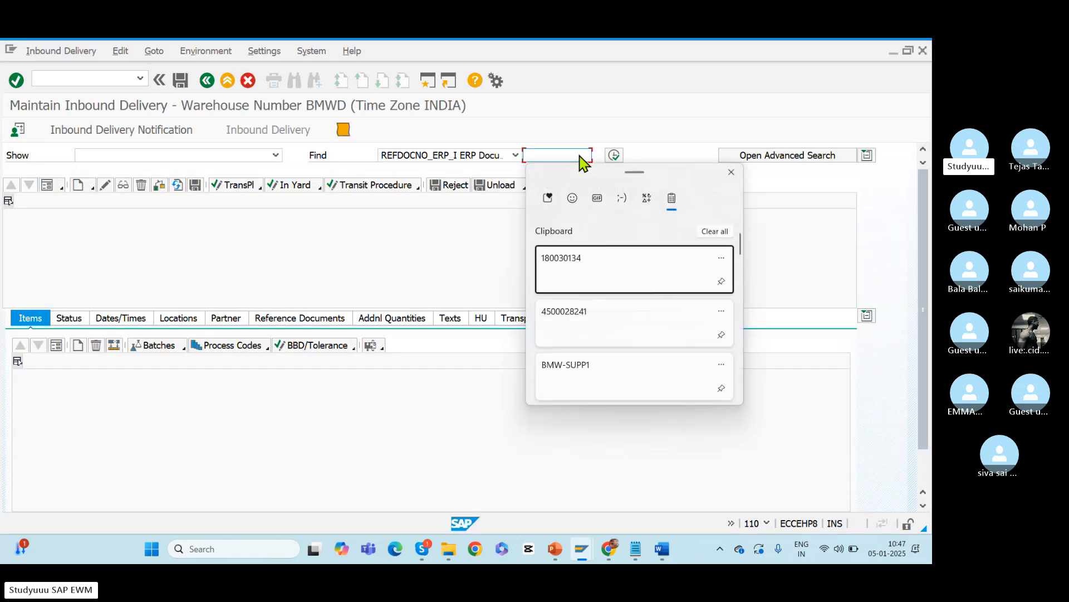
{"action": "left_click", "coordinate": [564, 272]}
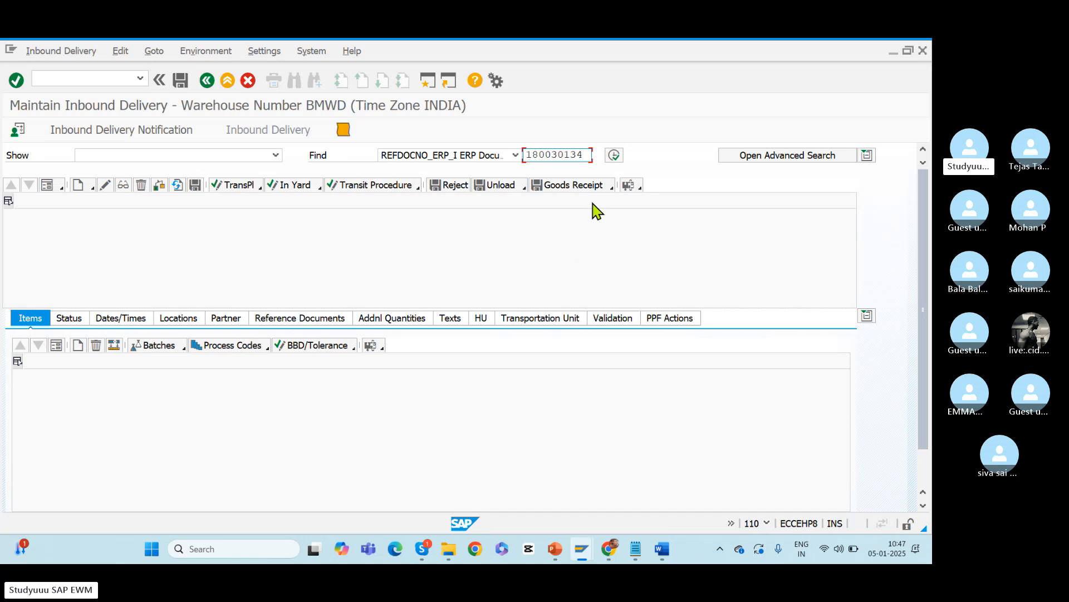
{"action": "left_click", "coordinate": [614, 156]}
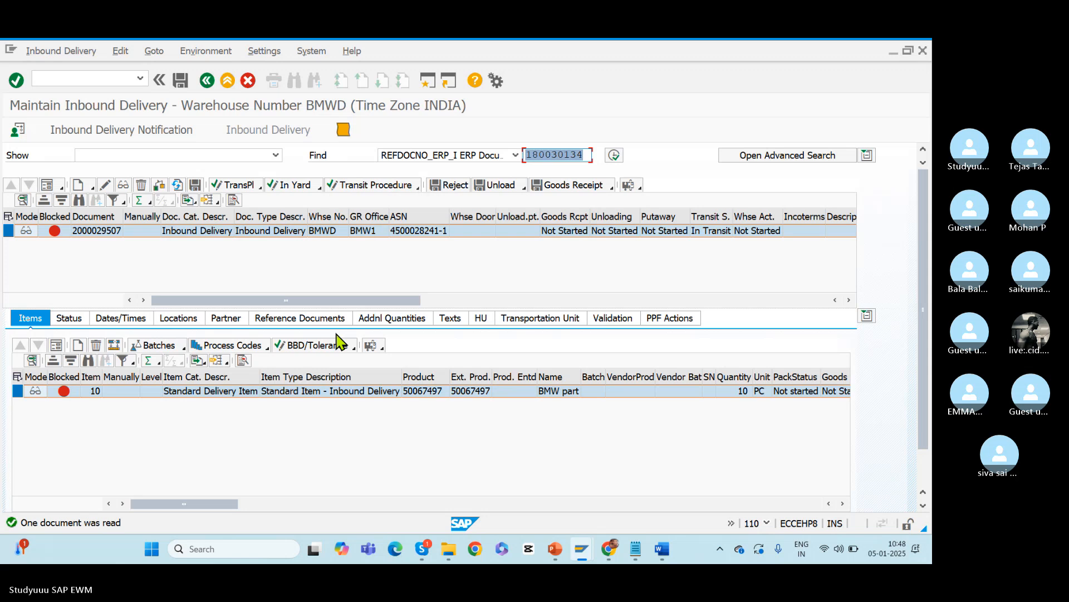
- Switch to the ERP session and display the same inbound delivery in transaction /nvl33n
{"action": "key", "text": "alt+Tab"}
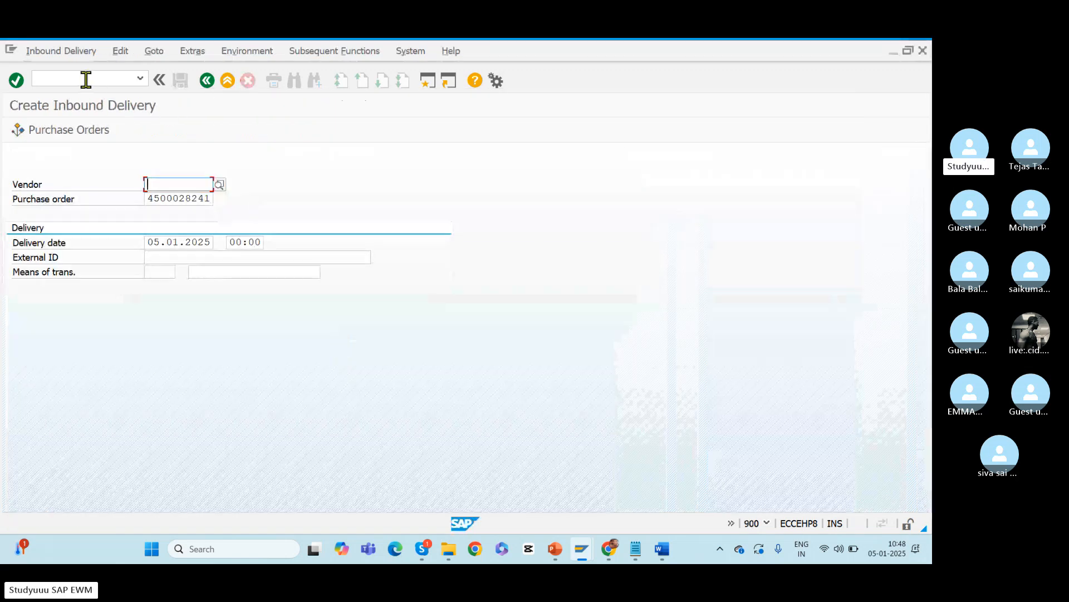
{"action": "left_click", "coordinate": [73, 77]}
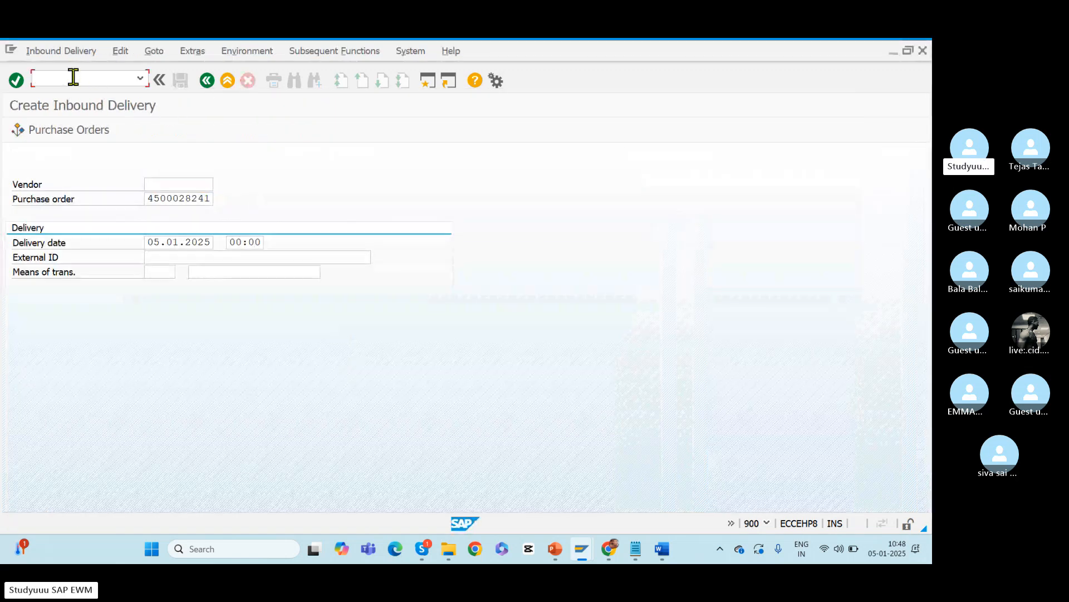
{"action": "type", "text": "/nvl33n"}
{"action": "key", "text": "Return"}
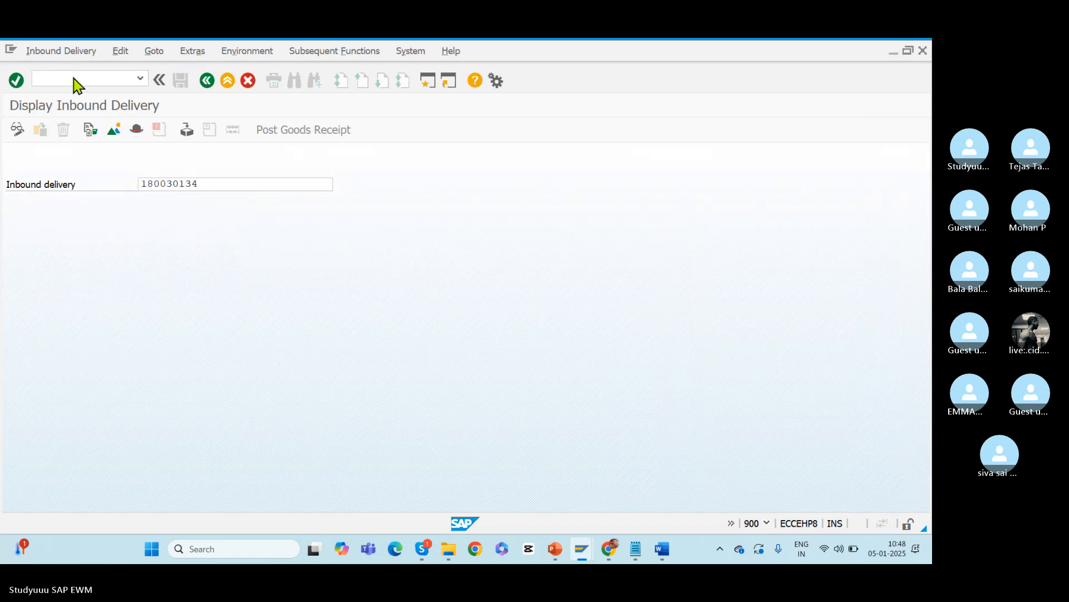
{"action": "key", "text": "Return"}
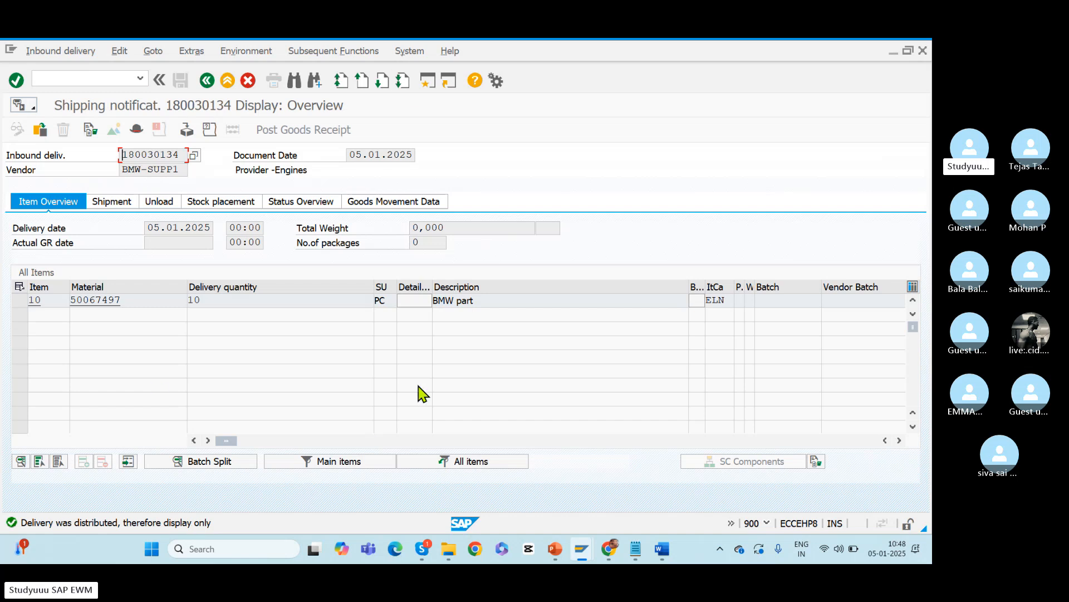
- Switch to the ppt3DDA presentation in PowerPoint and add a slide with the Title Slide layout after the last slide
{"action": "key", "text": "alt+Tab"}
{"action": "key", "text": "alt+Tab"}
{"action": "key", "text": "alt+Tab"}
{"action": "key", "text": "alt+Tab"}
{"action": "key", "text": "alt+Tab"}
{"action": "key", "text": "alt+Tab"}
{"action": "key", "text": "alt+Tab"}
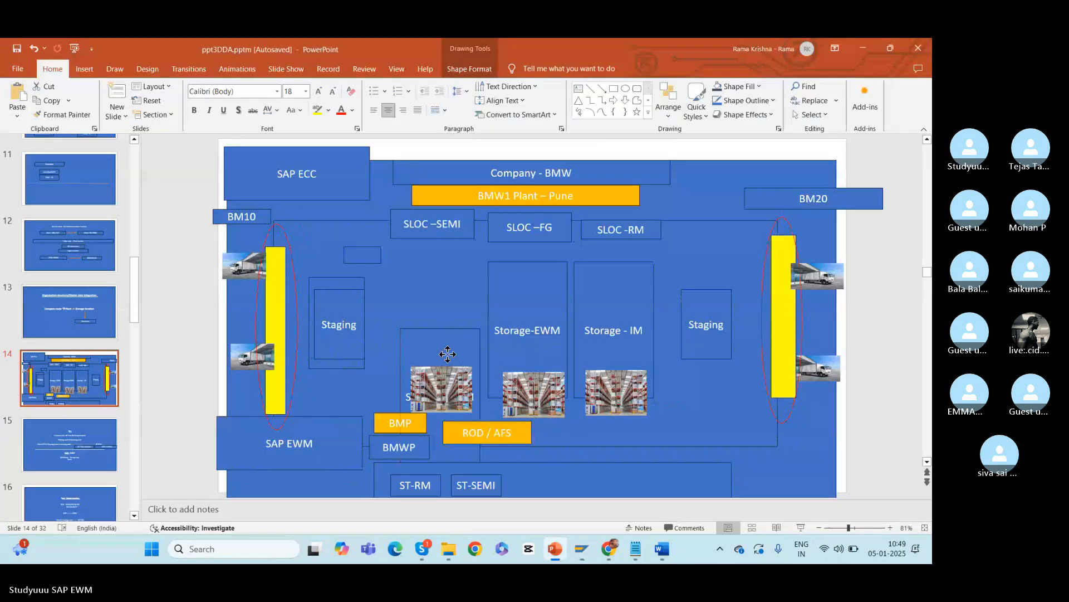
{"action": "left_click_drag", "start_coordinate": [448, 355], "coordinate": [122, 485]}
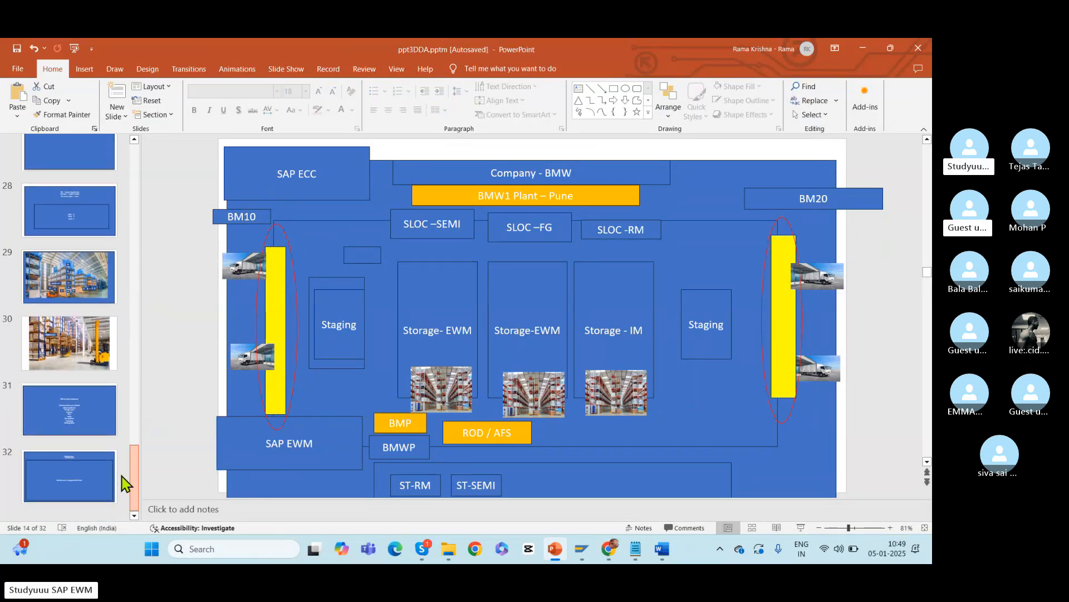
{"action": "left_click", "coordinate": [63, 472]}
{"action": "left_click", "coordinate": [117, 114]}
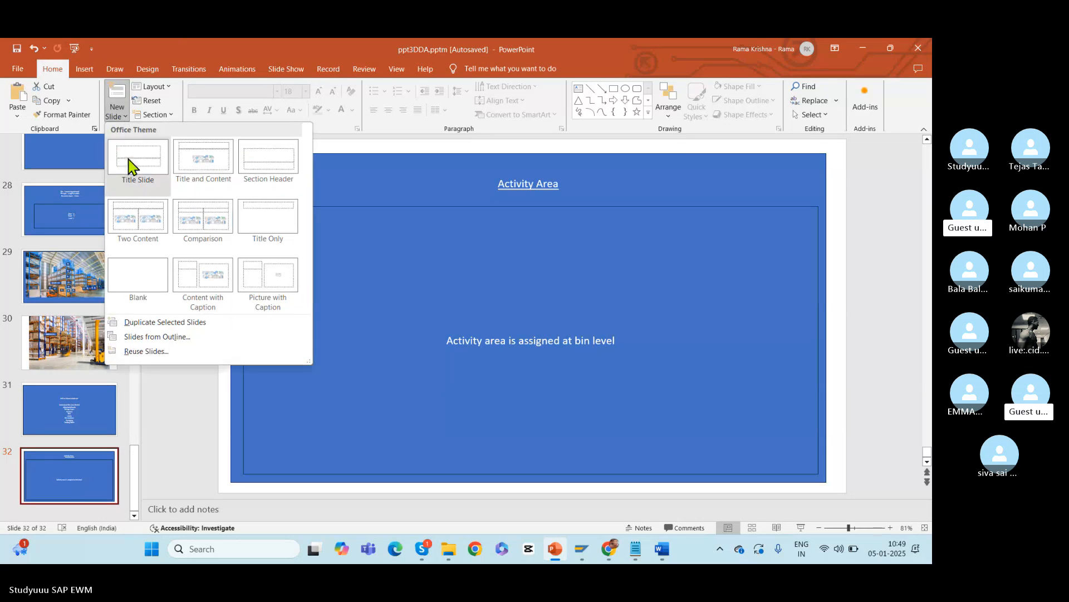
{"action": "left_click", "coordinate": [132, 166]}
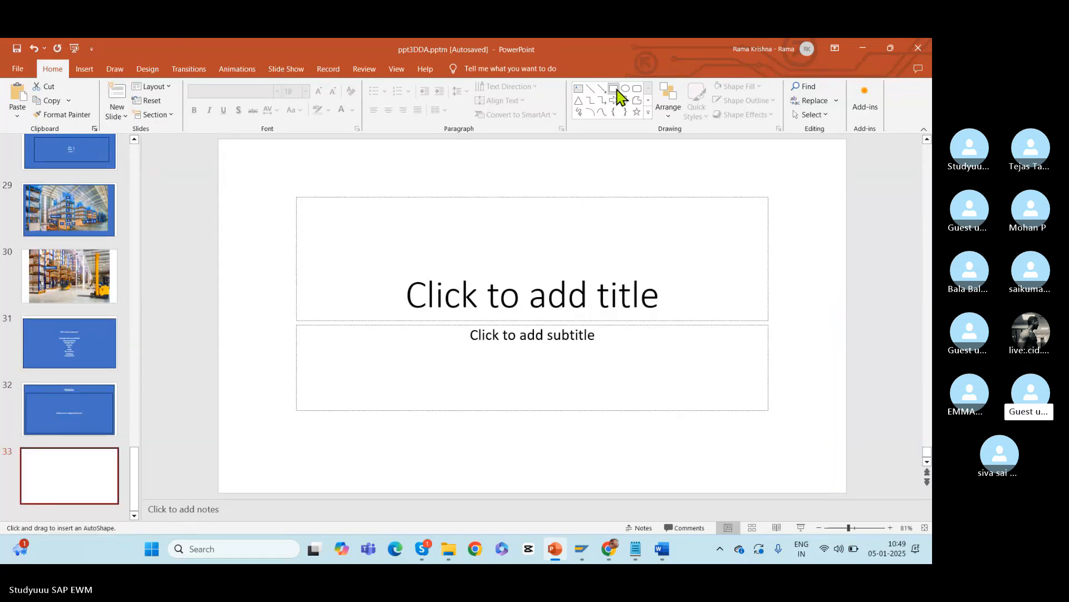
- Draw a rectangle about 32.4 cm wide and 17.9 cm high over the new slide and enter "Plant + storage location = ECC warehouse" in it
{"action": "left_click_drag", "start_coordinate": [231, 152], "coordinate": [831, 484]}
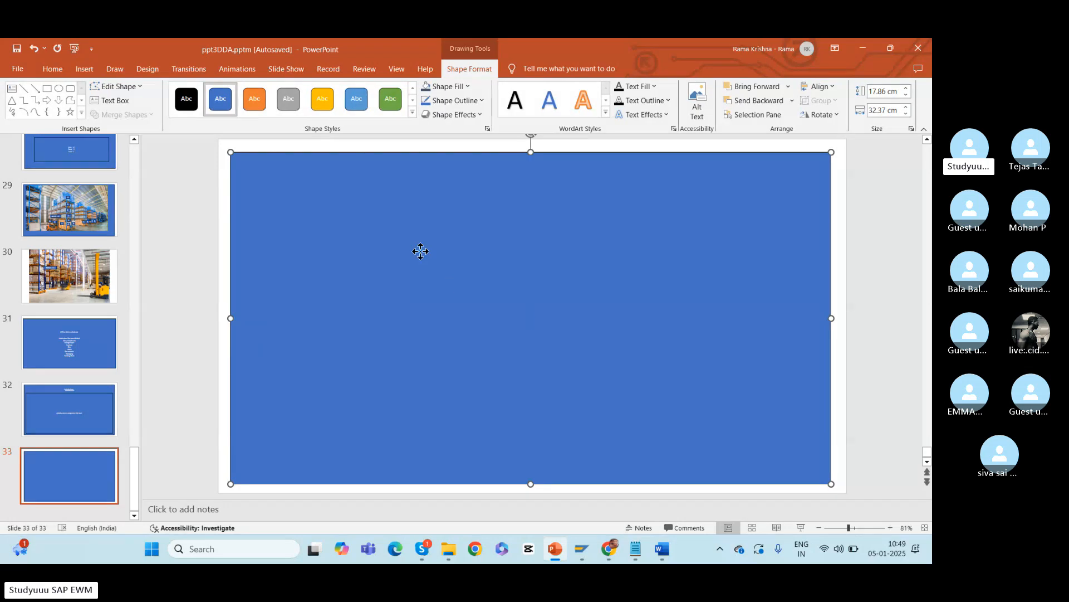
{"action": "type", "text": "Plant"}
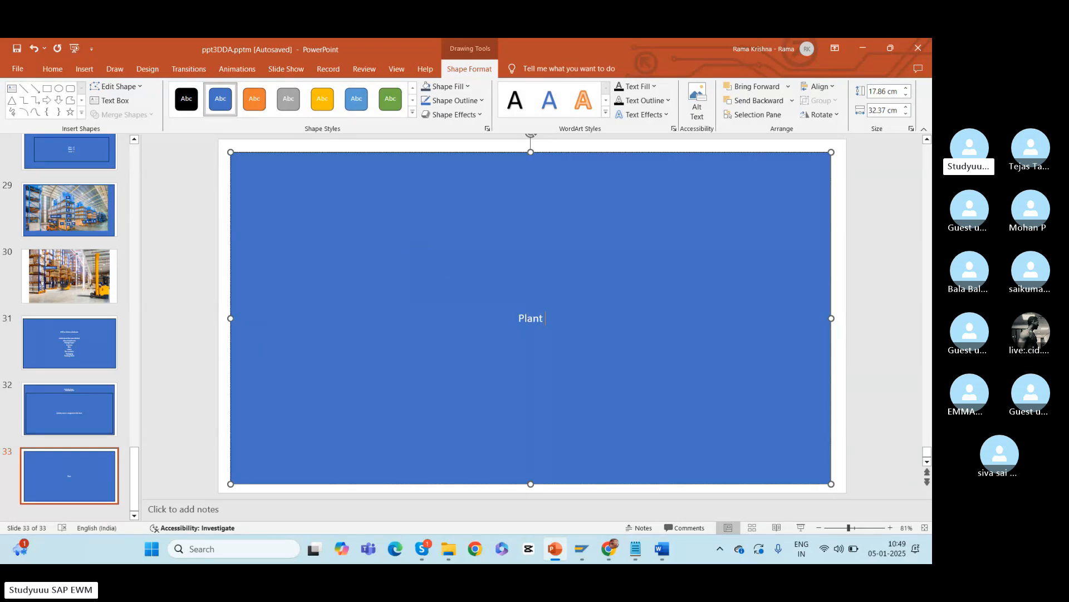
{"action": "type", "text": " + storage locations"}
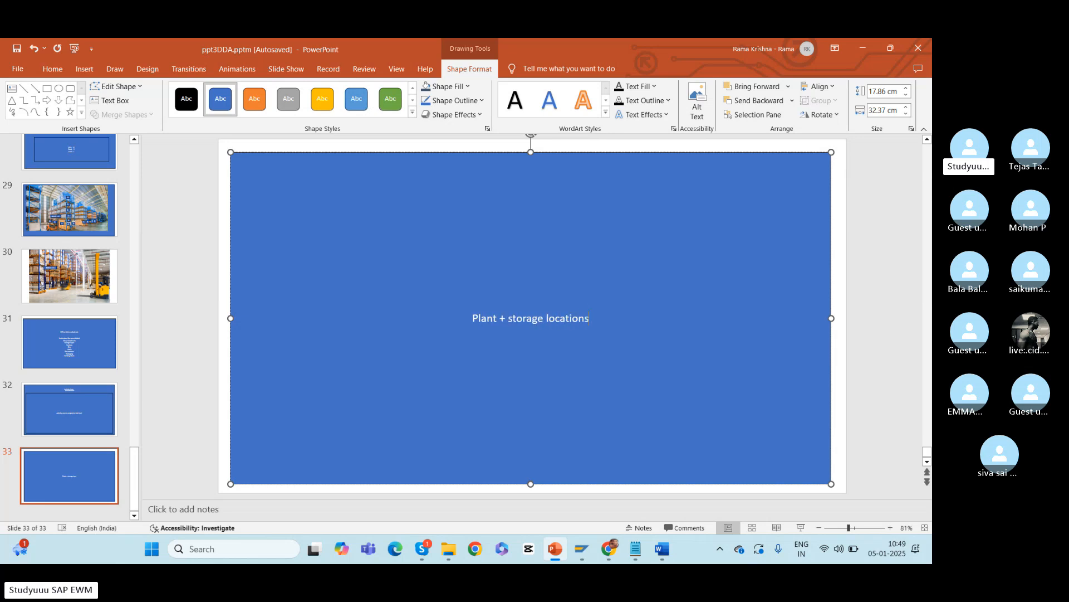
{"action": "key", "text": "BackSpace"}
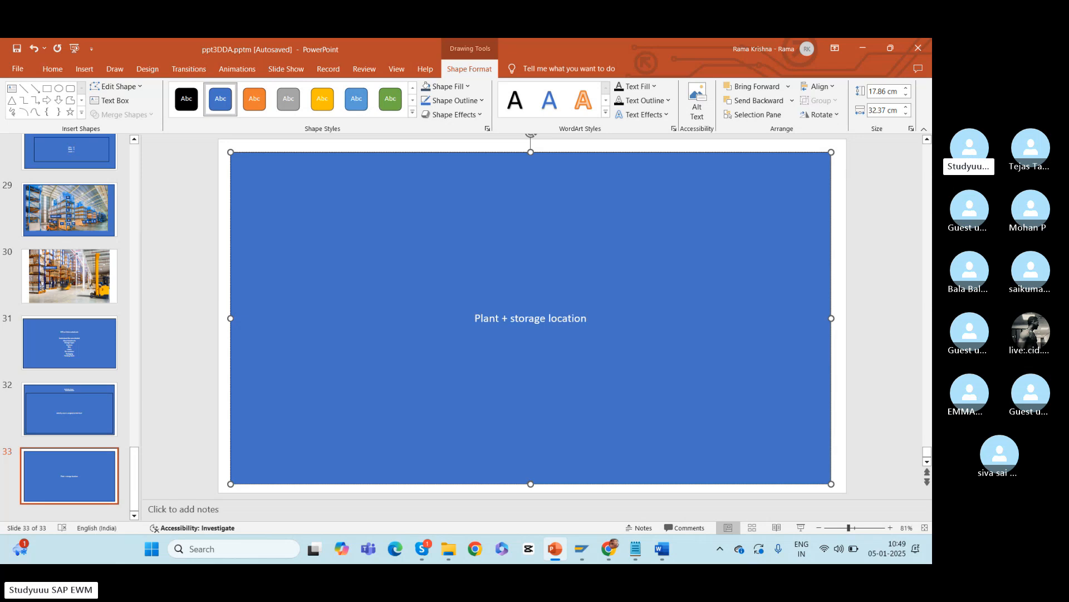
{"action": "type", "text": "="}
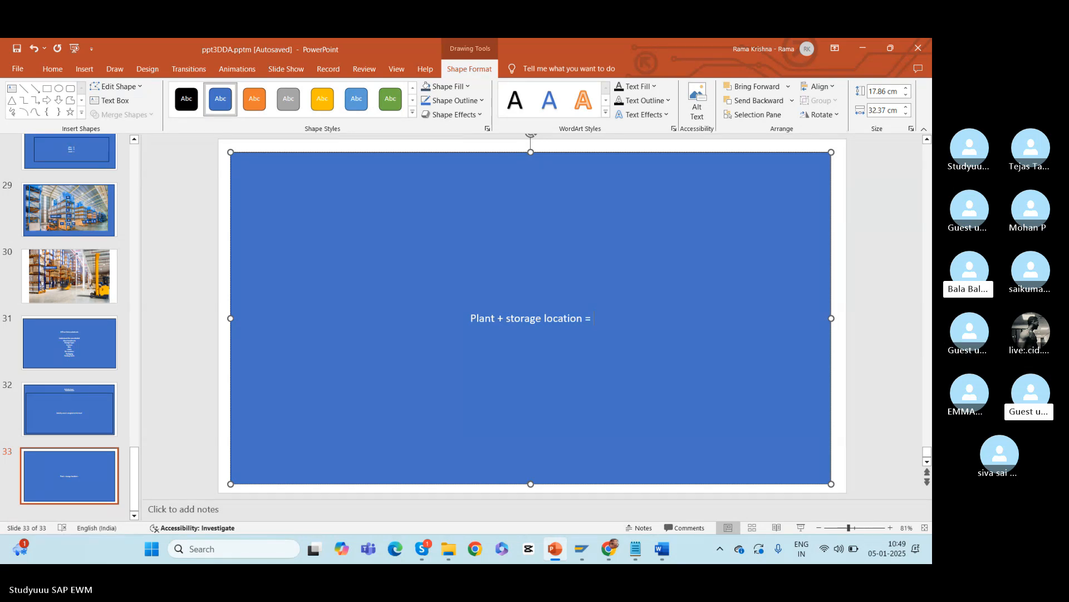
{"action": "type", "text": "E"}
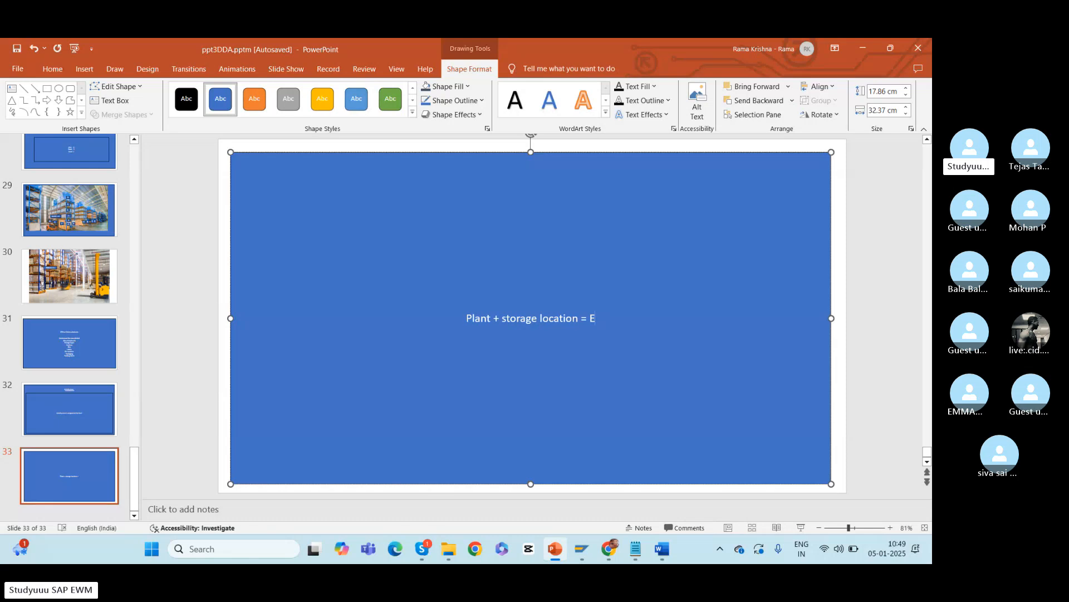
{"action": "type", "text": "CC wwarehouse"}
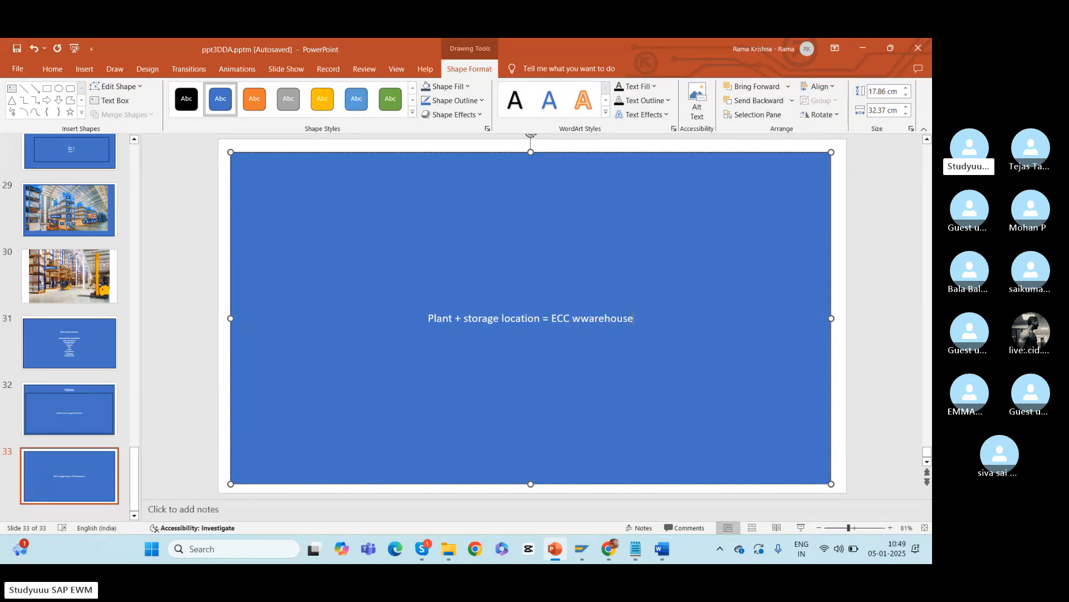
{"action": "key", "text": "BackSpace"}
{"action": "key", "text": "BackSpace"}
{"action": "key", "text": "BackSpace"}
{"action": "key", "text": "BackSpace"}
{"action": "key", "text": "BackSpace"}
{"action": "key", "text": "BackSpace"}
{"action": "key", "text": "BackSpace"}
{"action": "key", "text": "BackSpace"}
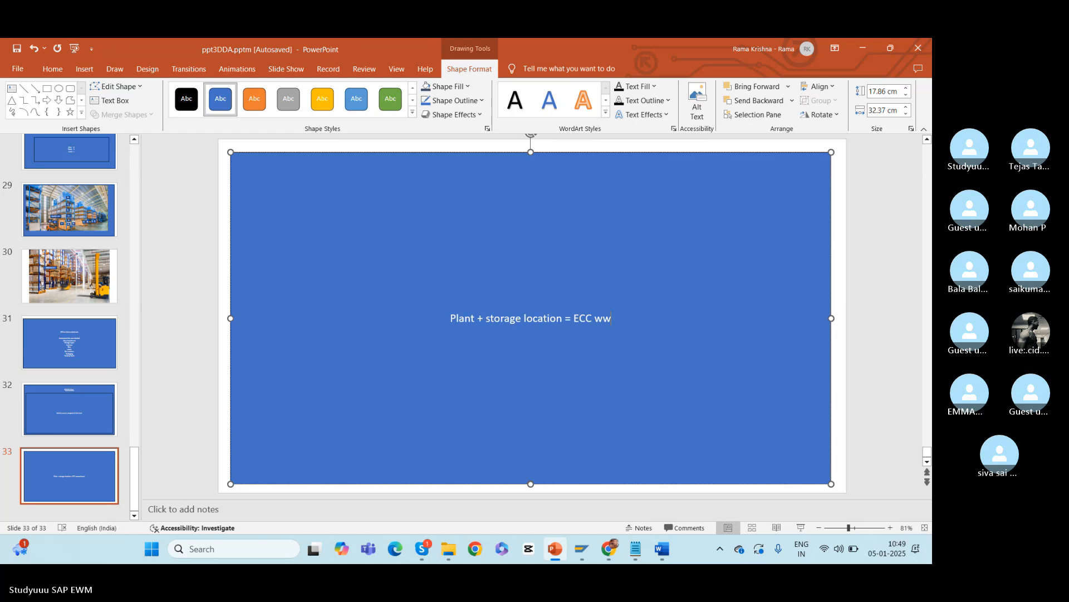
{"action": "key", "text": "BackSpace"}
{"action": "type", "text": "arehous"}
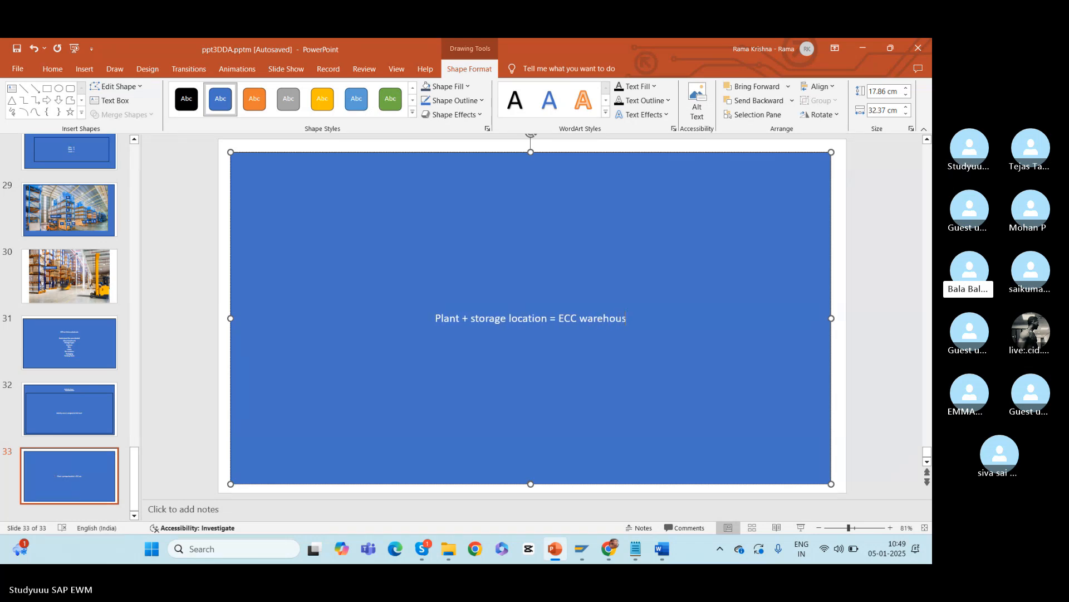
{"action": "type", "text": "e"}
{"action": "key", "text": "Return"}
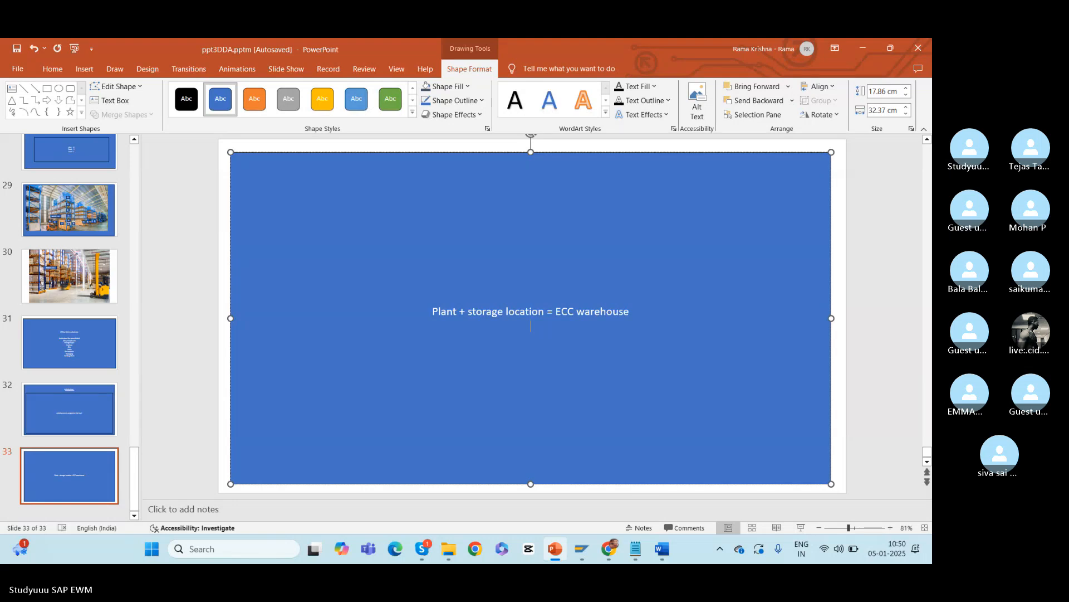
- Switch back to the displayed ERP delivery and check the decentralized warehouse status in its header details
{"action": "key", "text": "alt+Tab"}
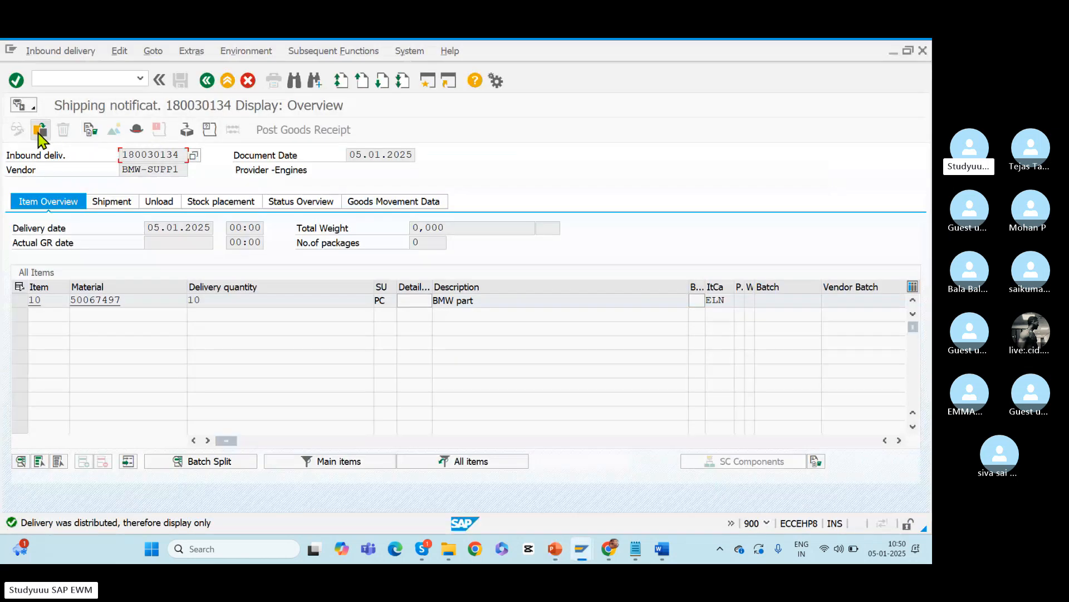
{"action": "left_click", "coordinate": [137, 129]}
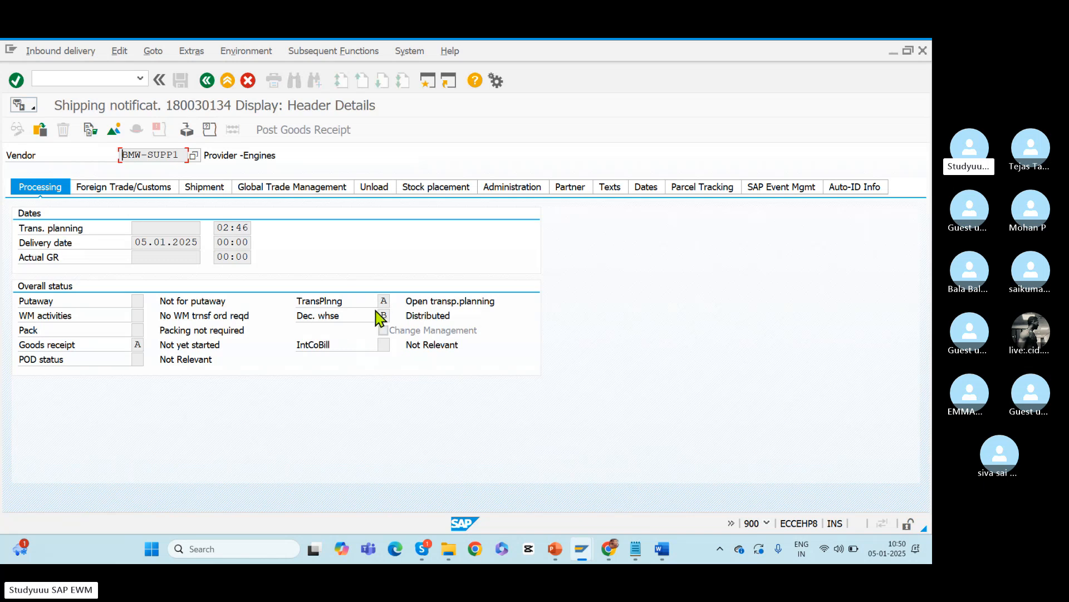
{"action": "left_click", "coordinate": [382, 315]}
- Start transaction /ospro in a new session and display the SAP Reference IMG
{"action": "left_click", "coordinate": [54, 80]}
{"action": "type", "text": "/ospro"}
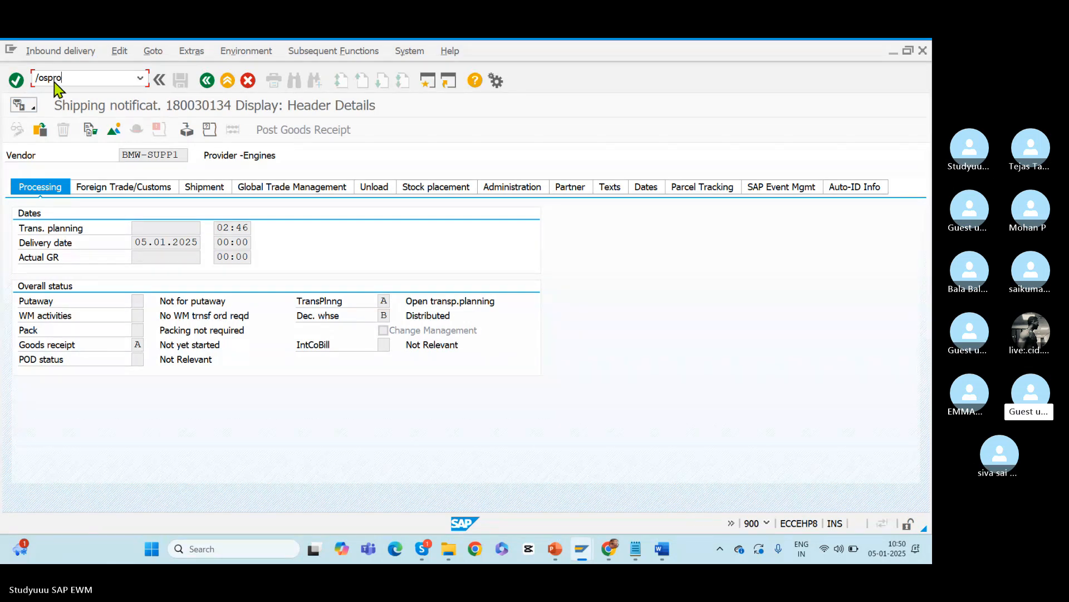
{"action": "key", "text": "Return"}
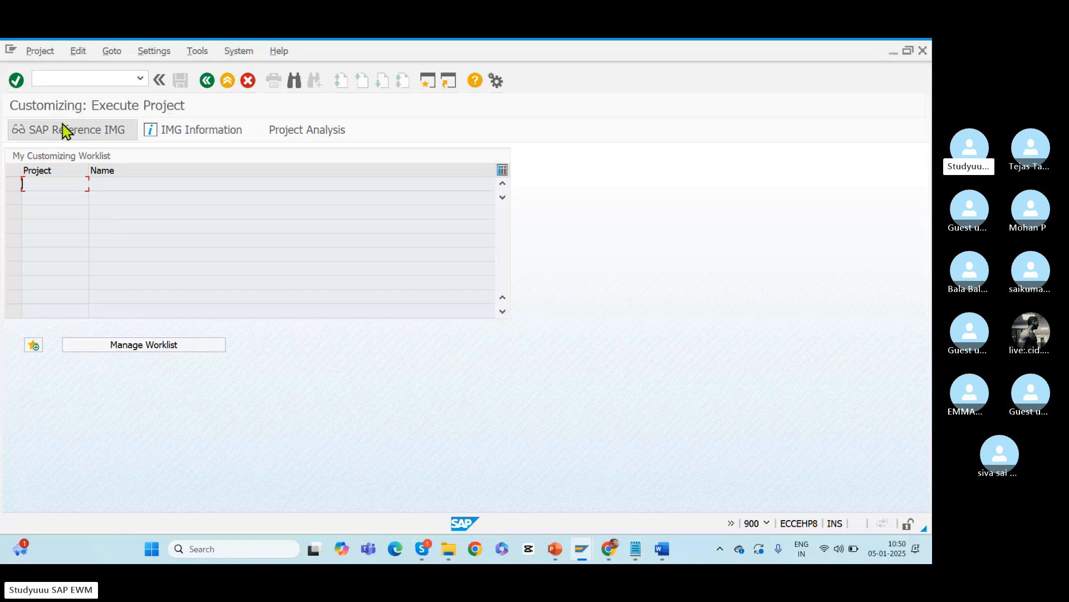
{"action": "left_click", "coordinate": [63, 126]}
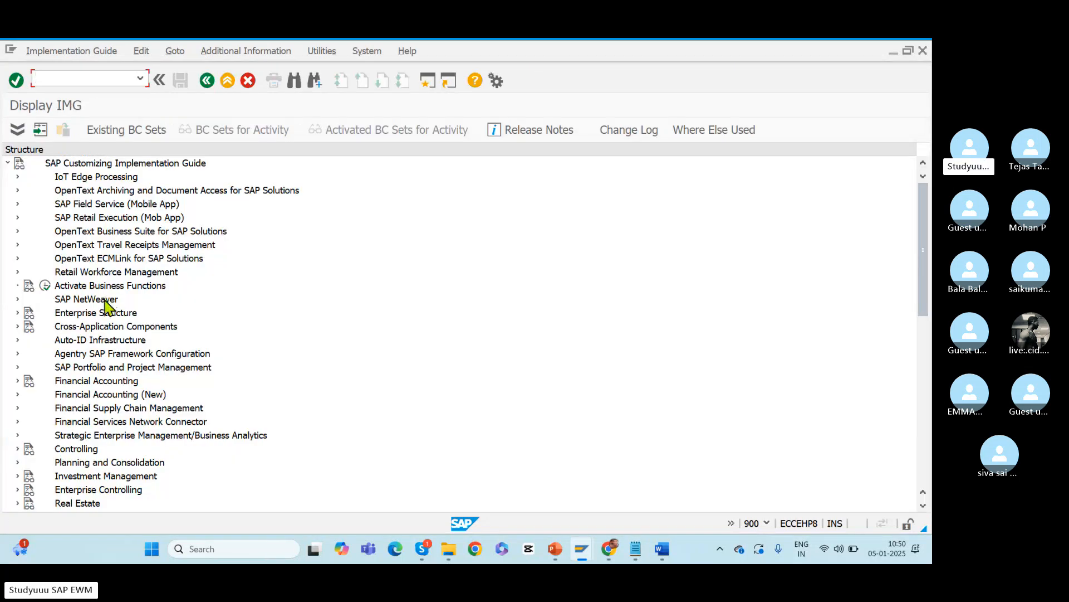
- Open Configure SAP EWM-Specific Parameters under Integration with Other SAP Components, Extended Warehouse Management, Basic Settings for EWM Linkage
{"action": "left_click_drag", "start_coordinate": [923, 291], "coordinate": [917, 499]}
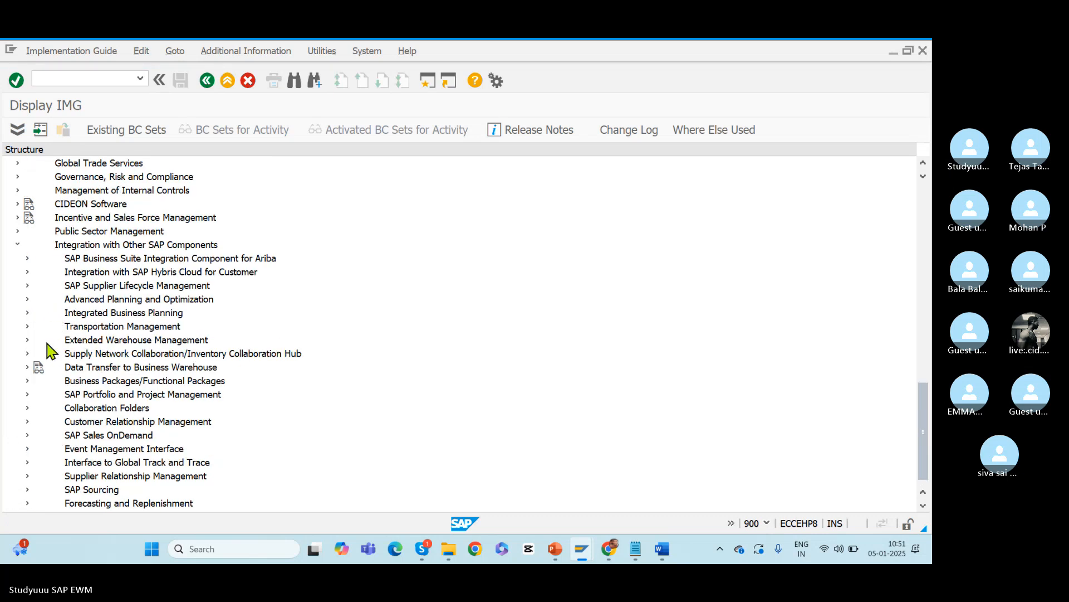
{"action": "left_click", "coordinate": [27, 339]}
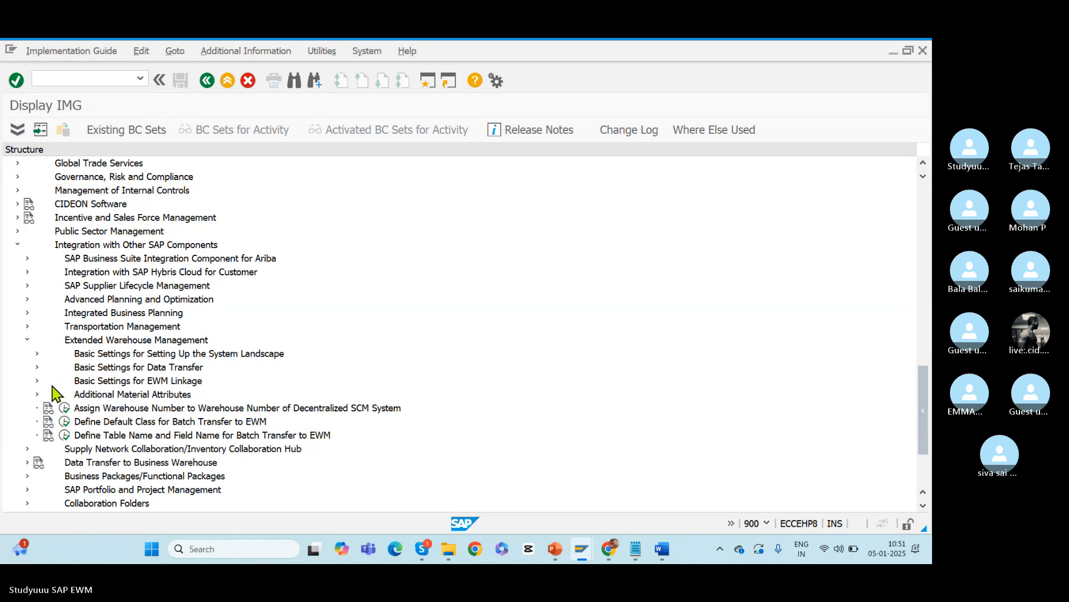
{"action": "left_click", "coordinate": [36, 366]}
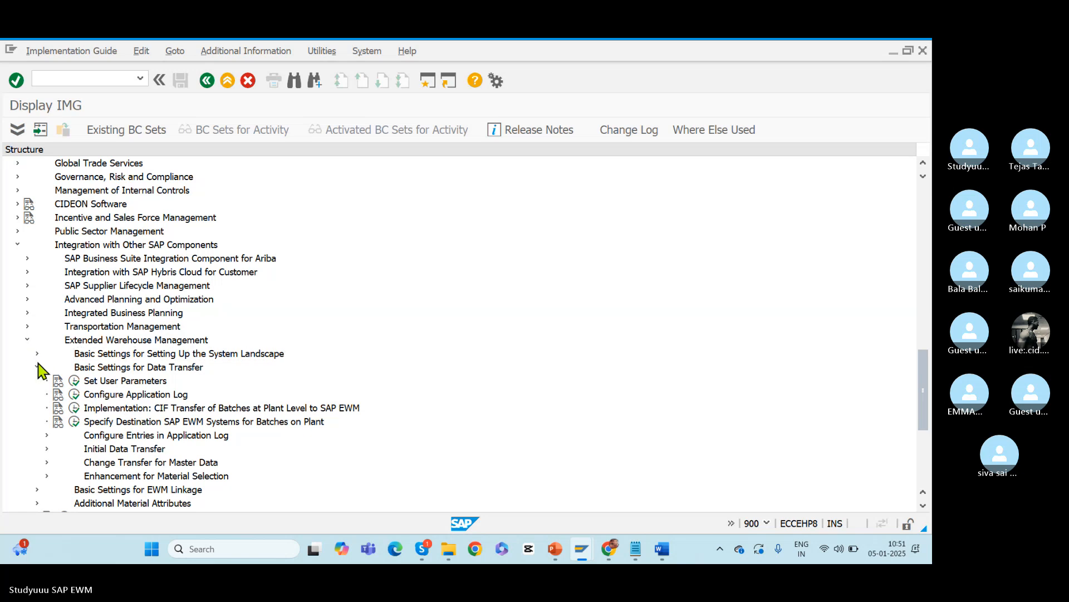
{"action": "left_click", "coordinate": [37, 366]}
{"action": "left_click", "coordinate": [36, 353]}
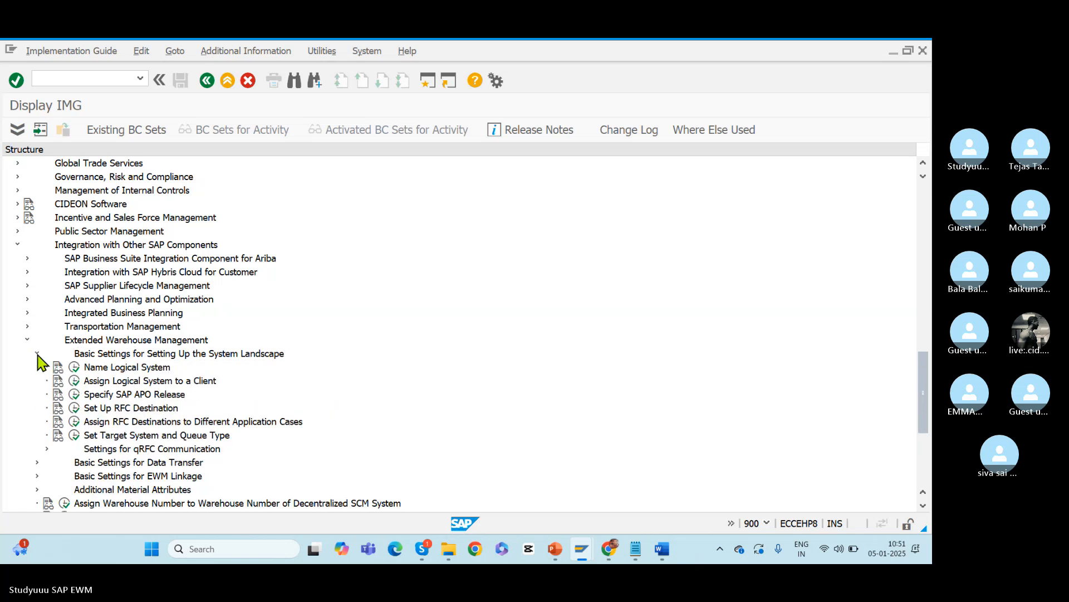
{"action": "left_click", "coordinate": [37, 353]}
{"action": "left_click", "coordinate": [37, 381]}
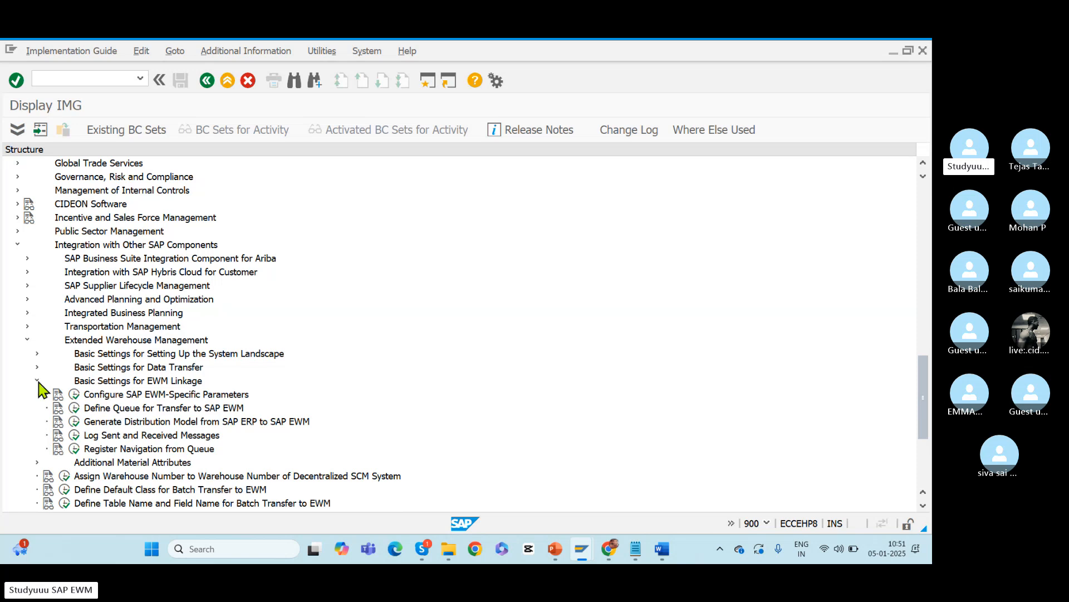
{"action": "left_click", "coordinate": [135, 396]}
{"action": "left_click", "coordinate": [75, 394]}
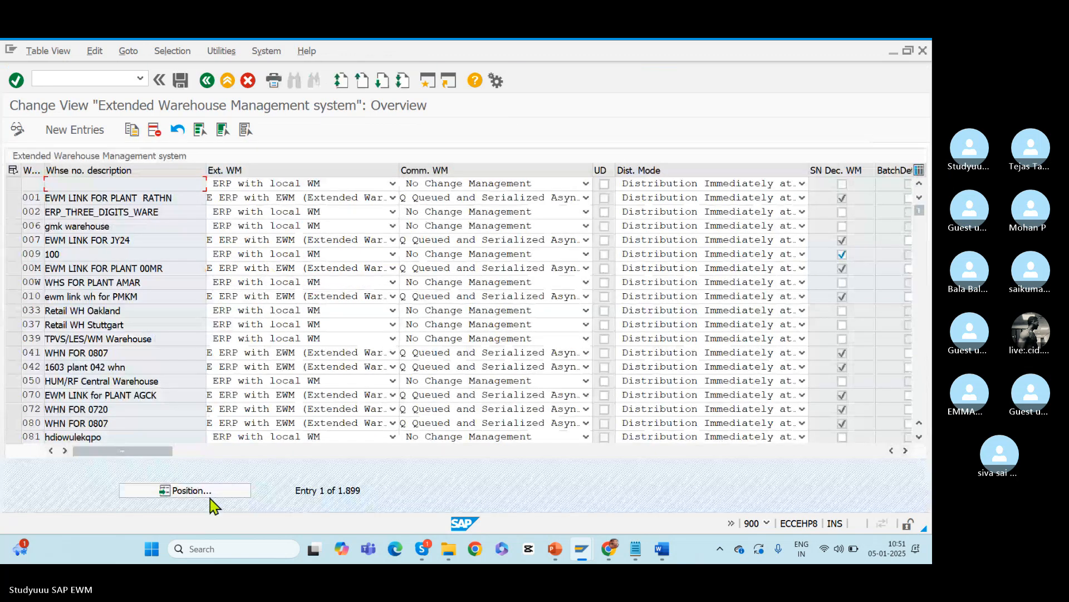
- Look up the warehouse number in the ERP delivery's unloading data and select the BMP entry in the EWM-specific parameters table
{"action": "left_click", "coordinate": [174, 491]}
{"action": "key", "text": "alt+Tab"}
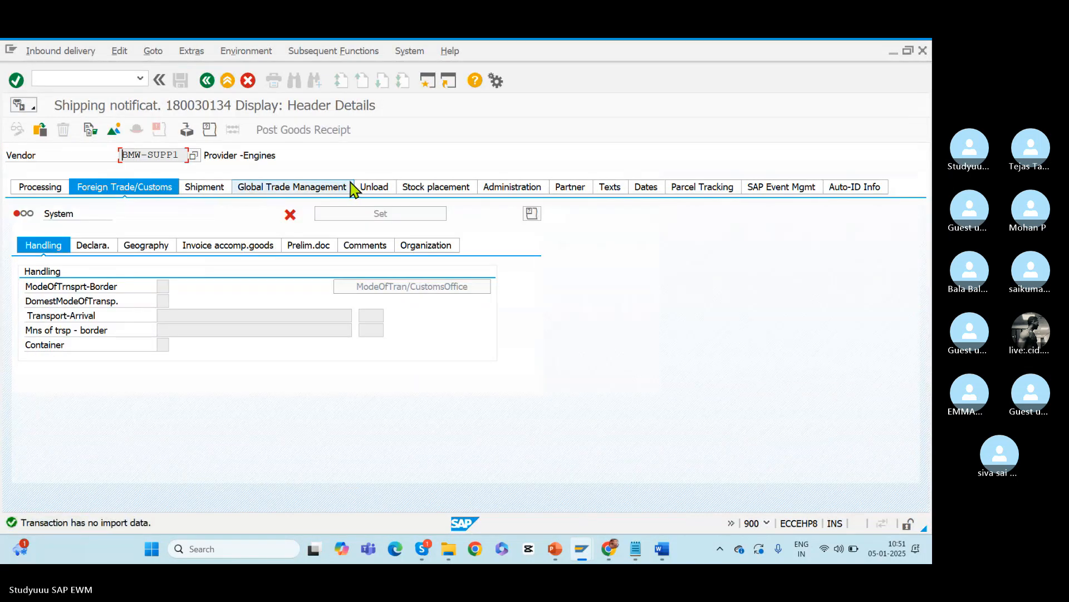
{"action": "left_click", "coordinate": [375, 187]}
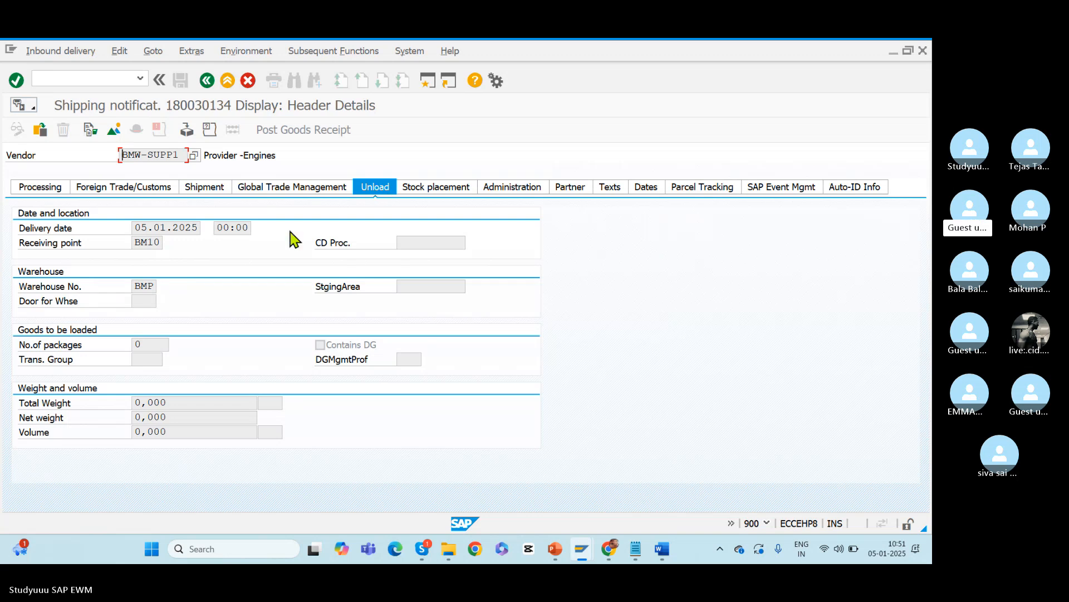
{"action": "double_click", "coordinate": [137, 285]}
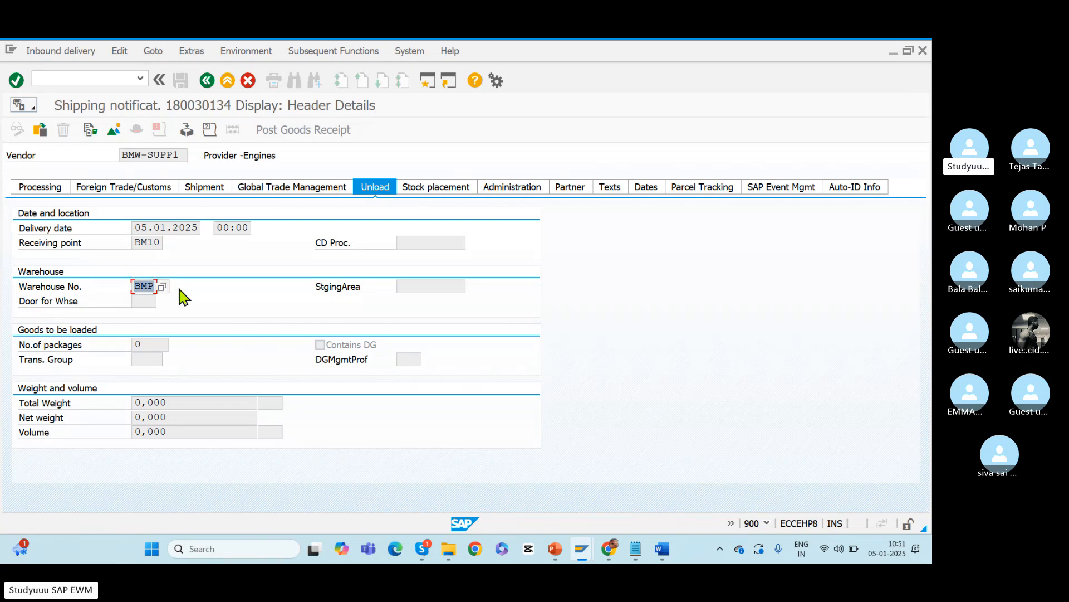
{"action": "key", "text": "alt+Tab"}
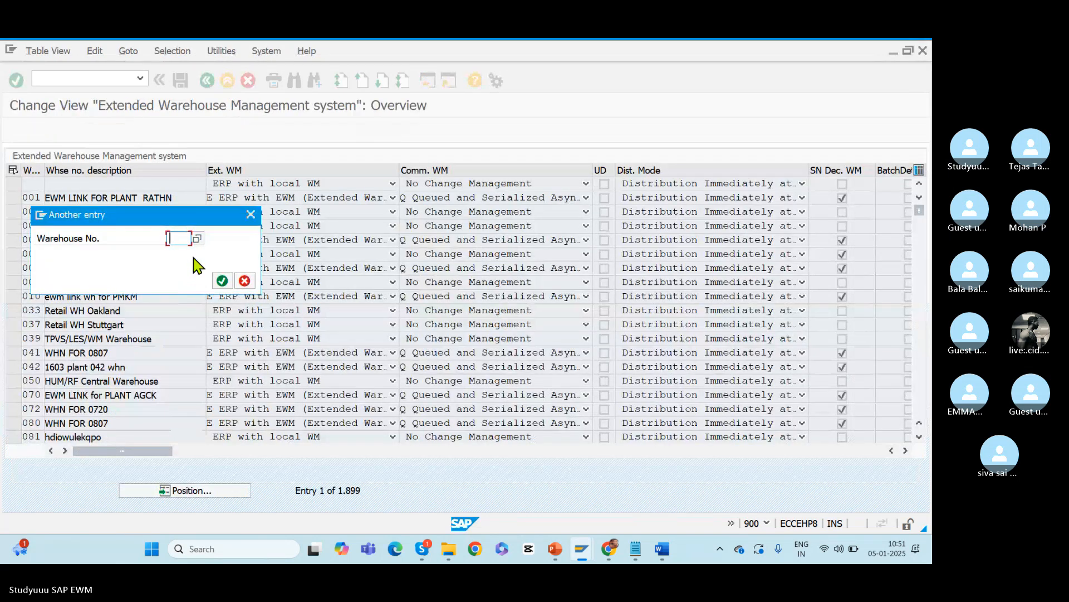
{"action": "type", "text": "BMP"}
{"action": "key", "text": "Return"}
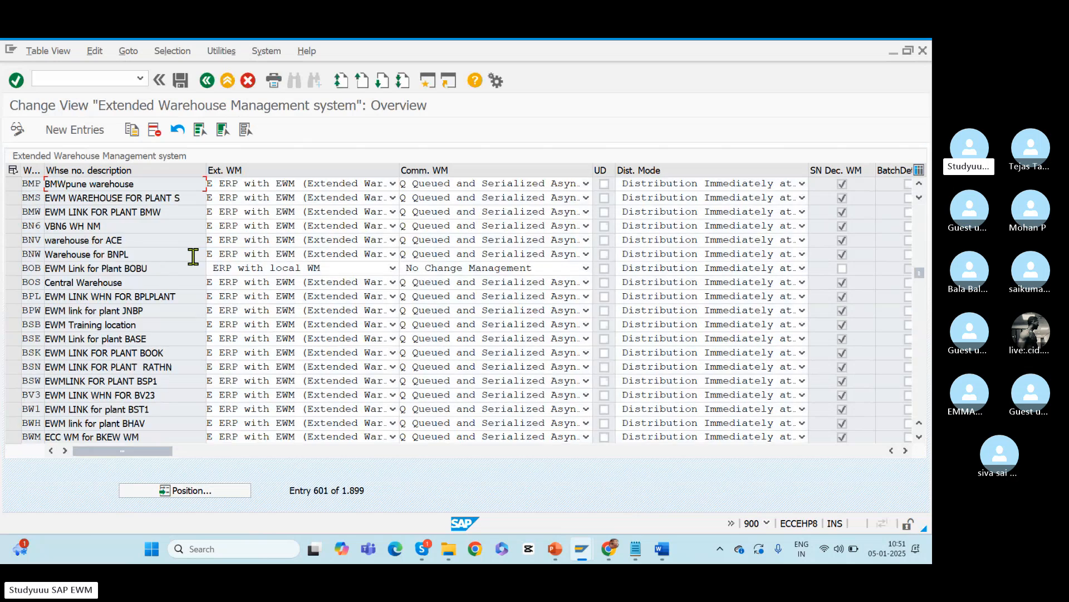
{"action": "left_click", "coordinate": [15, 184]}
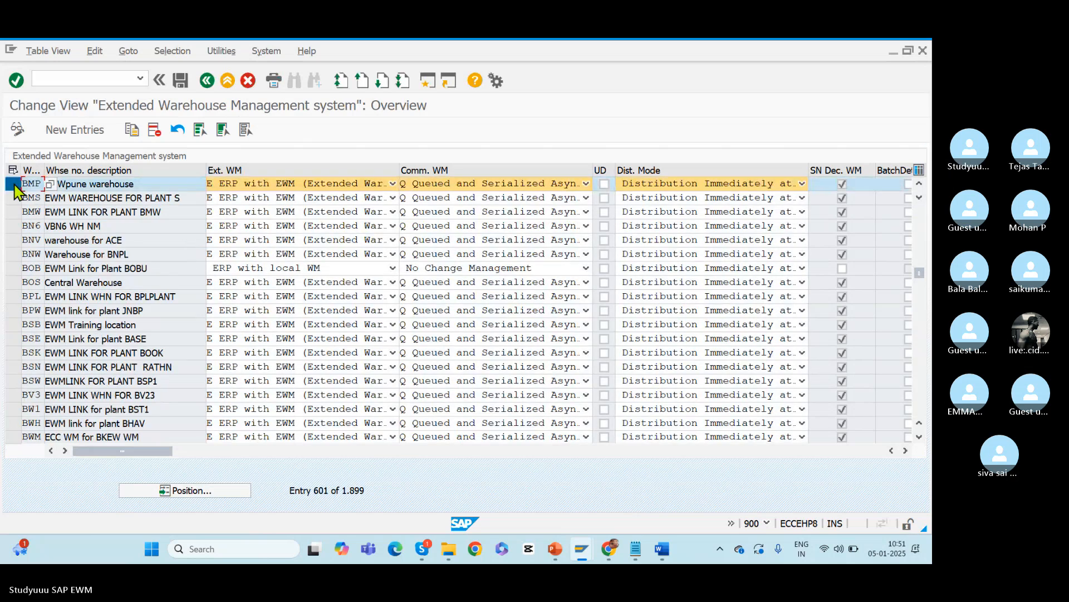
- Inspect the external WM options for warehouse BMP and compare the entry with the warehouse number in the ERP delivery
{"action": "left_click", "coordinate": [237, 185]}
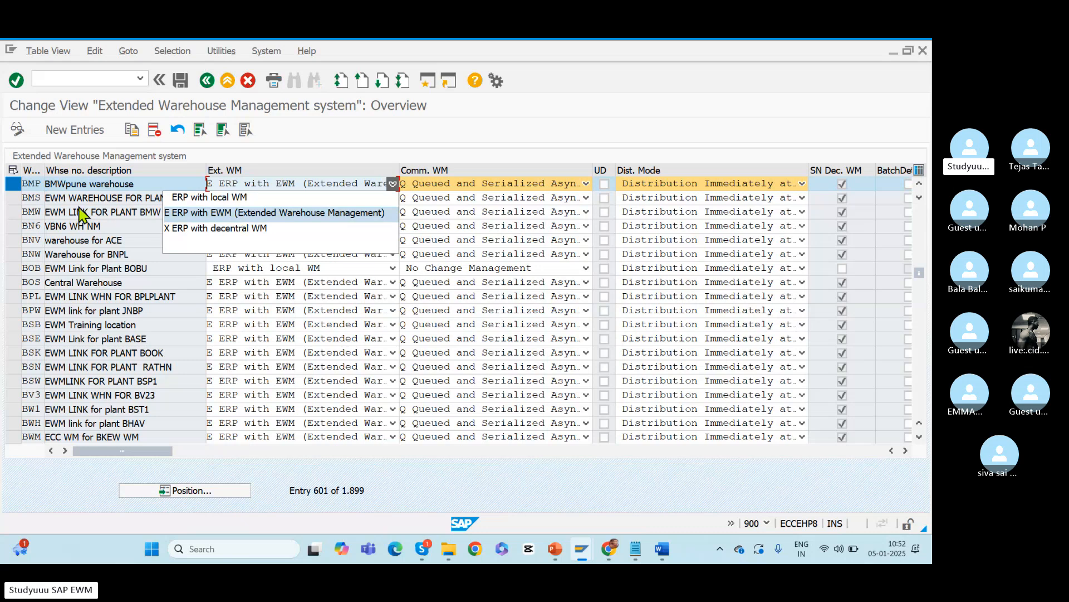
{"action": "left_click", "coordinate": [41, 184]}
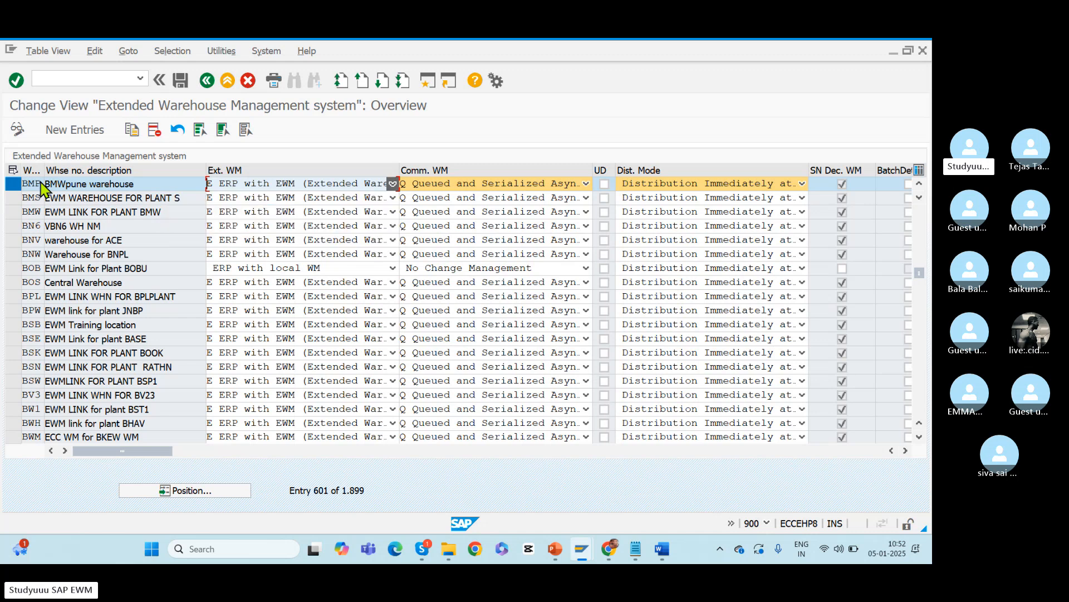
{"action": "key", "text": "alt+Tab"}
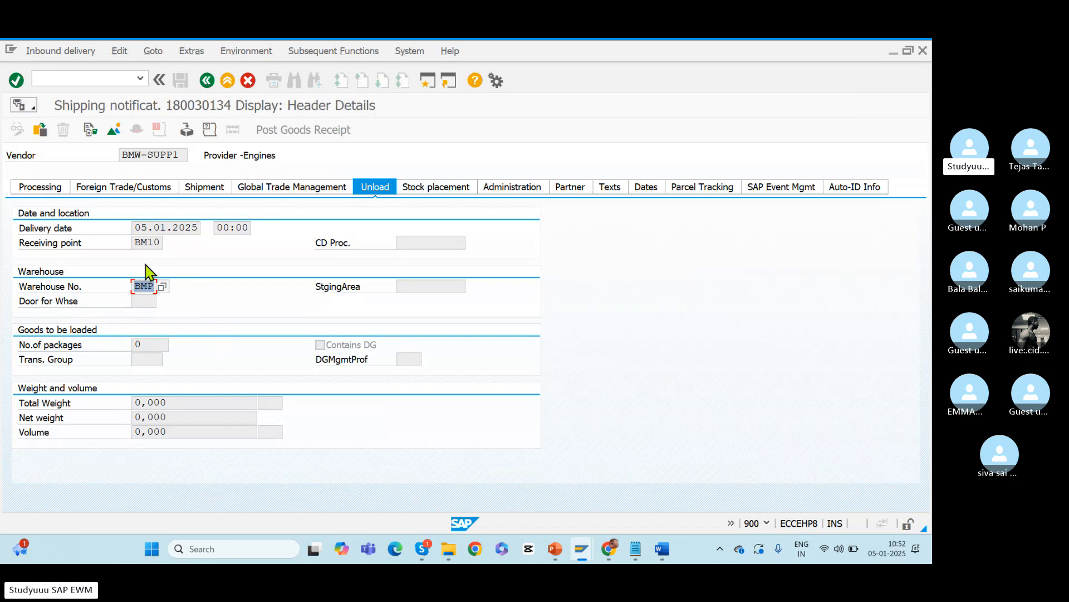
{"action": "key", "text": "alt+Tab"}
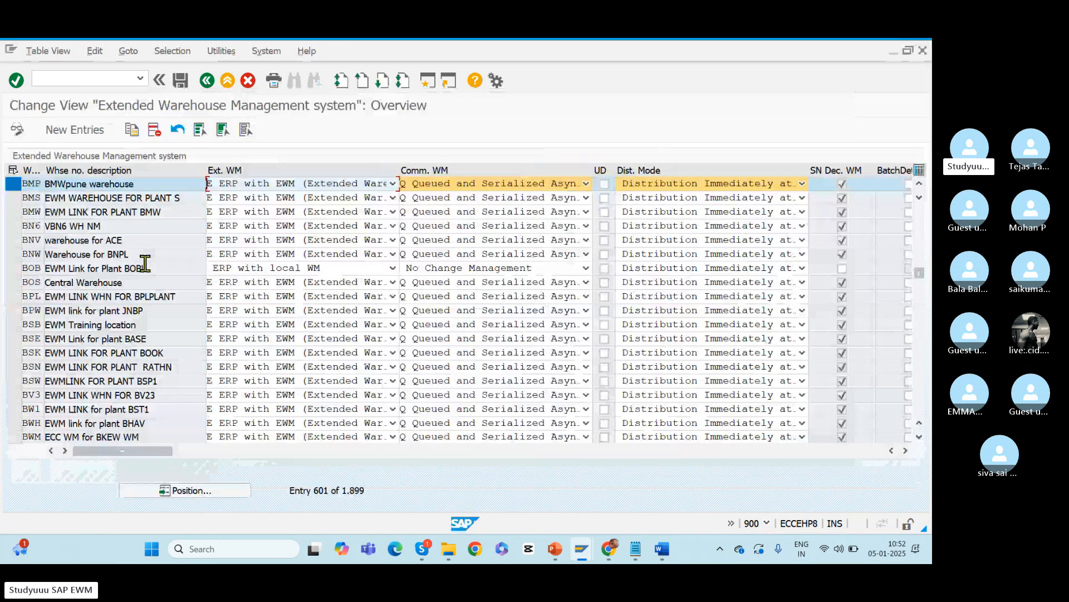
- Review the external WM, communication and distribution mode choices for BMP, keeping Distribution Immediately at Document Creation, and recheck the delivery's warehouse number
{"action": "left_click", "coordinate": [357, 185]}
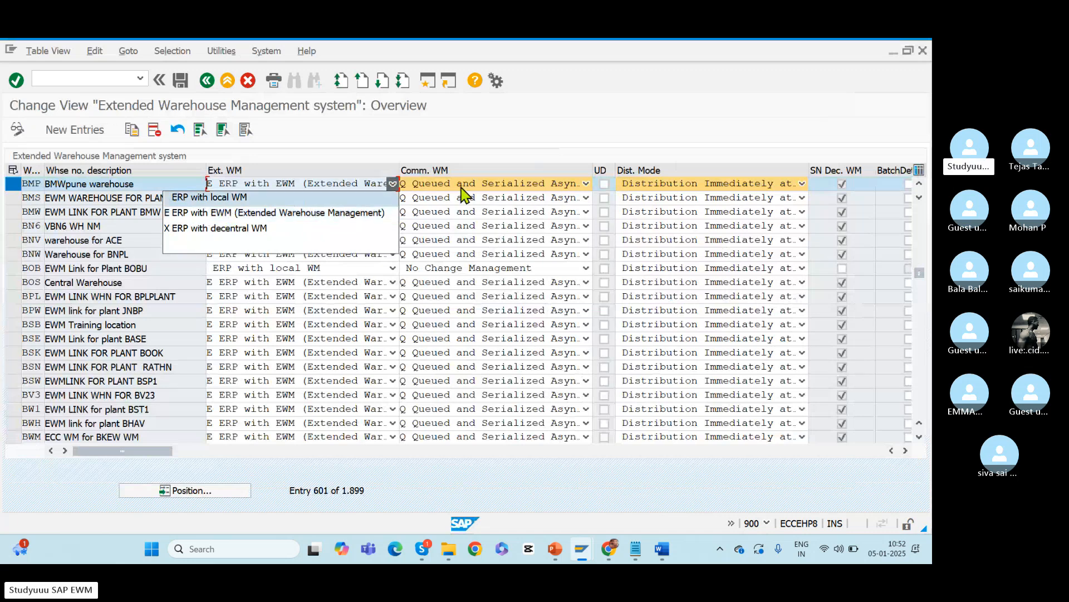
{"action": "left_click", "coordinate": [489, 191]}
{"action": "left_click", "coordinate": [489, 187]}
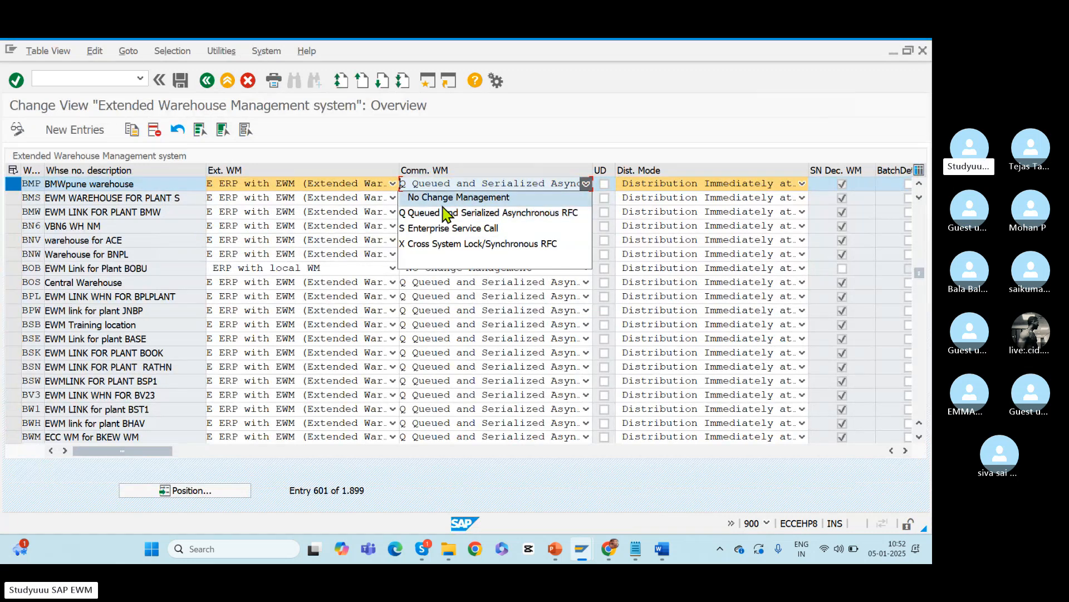
{"action": "left_click", "coordinate": [669, 187]}
{"action": "left_click", "coordinate": [676, 184]}
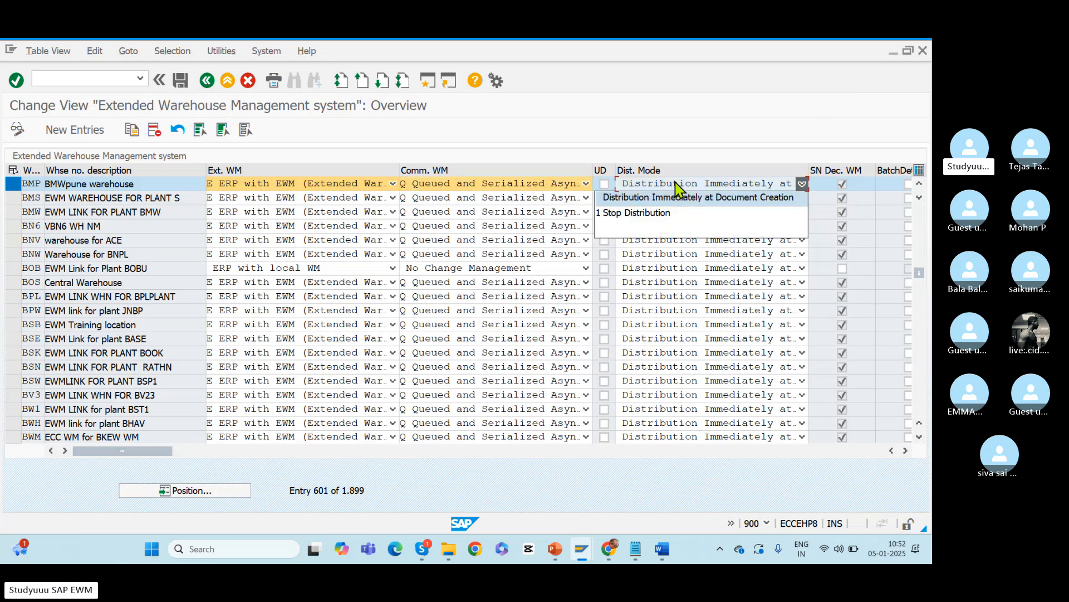
{"action": "left_click", "coordinate": [640, 199]}
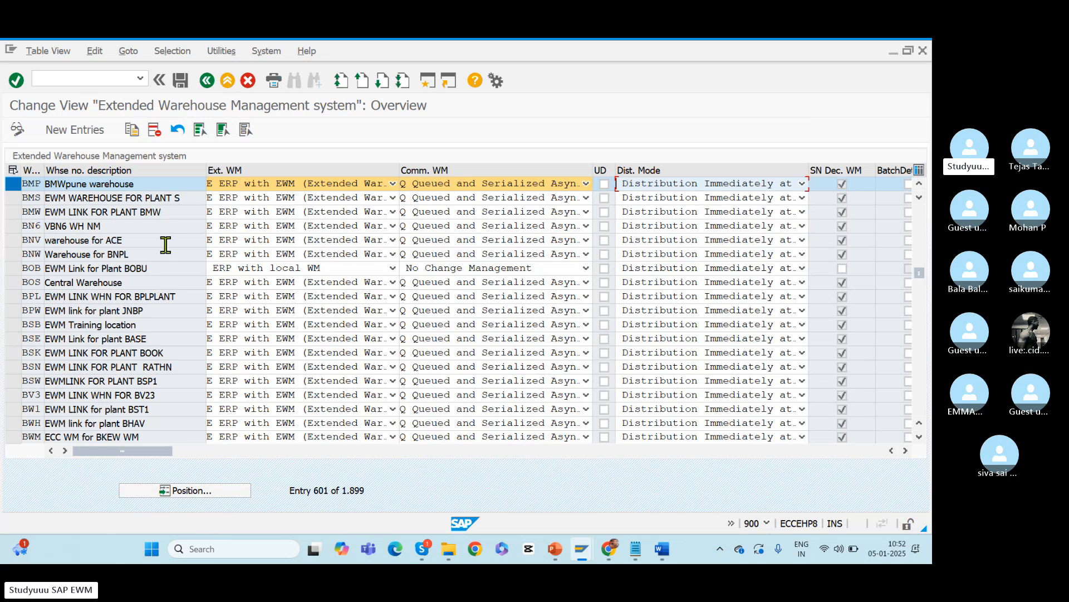
{"action": "key", "text": "alt+Tab"}
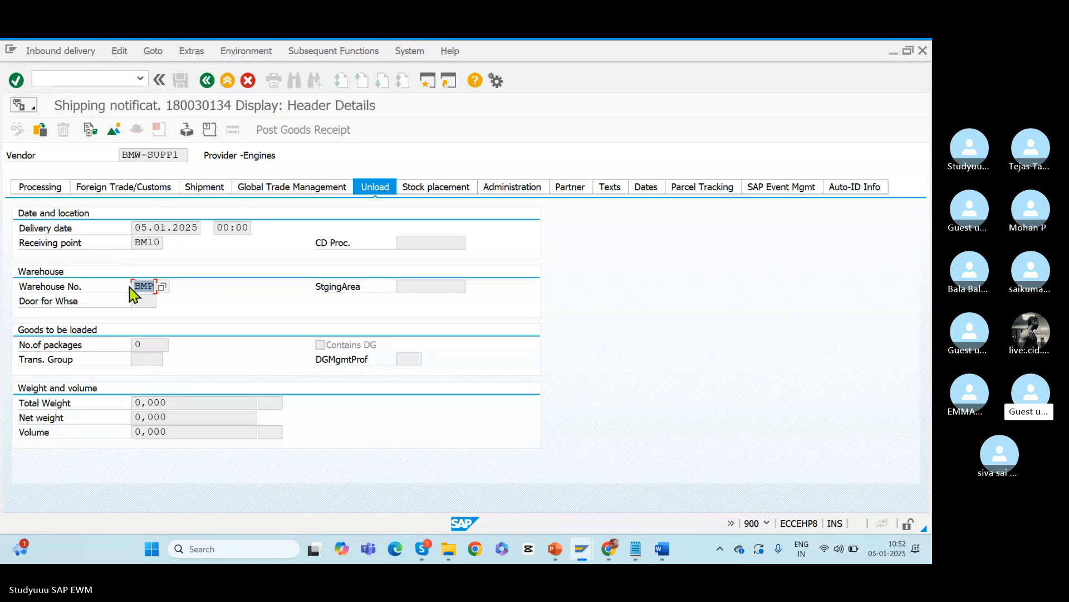
{"action": "key", "text": "alt+Tab"}
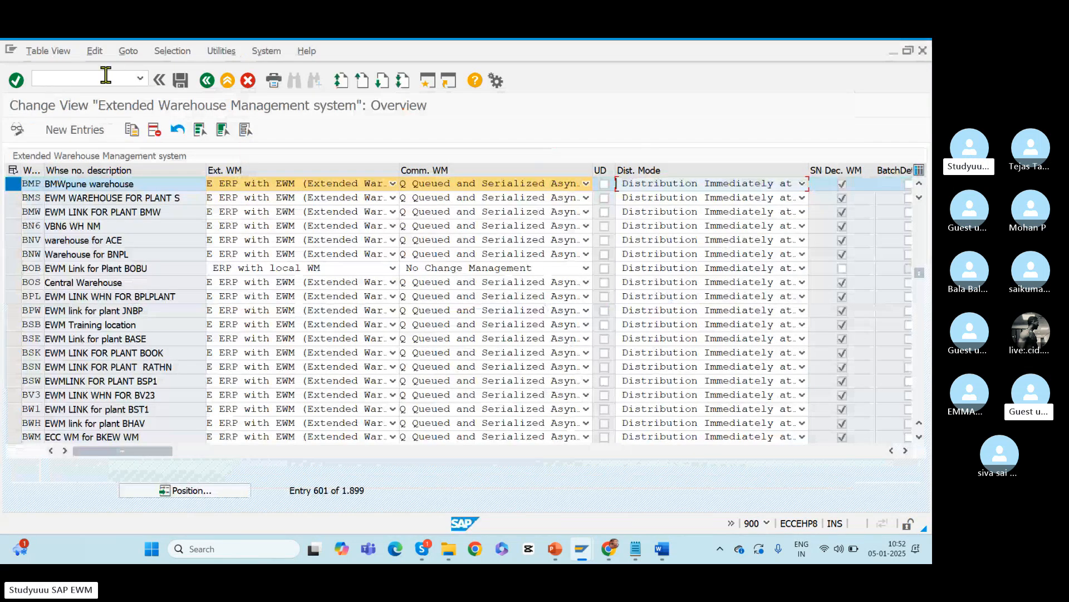
- Return to the IMG and open Assign warehouse number to plant/storage location under Enterprise Structure, Assignment, Logistics Execution
{"action": "left_click", "coordinate": [208, 81]}
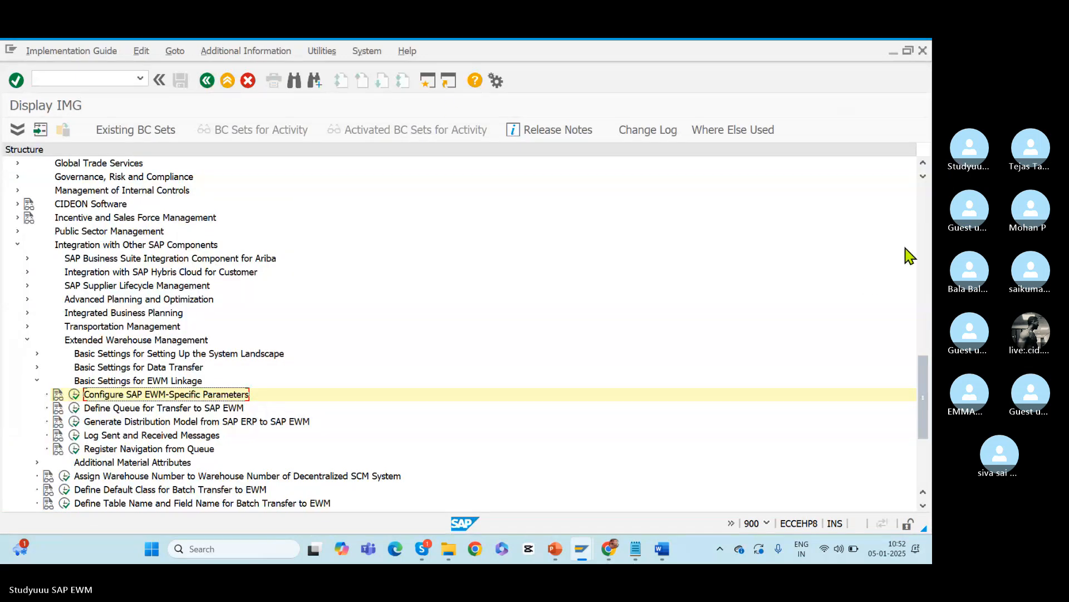
{"action": "left_click", "coordinate": [923, 200]}
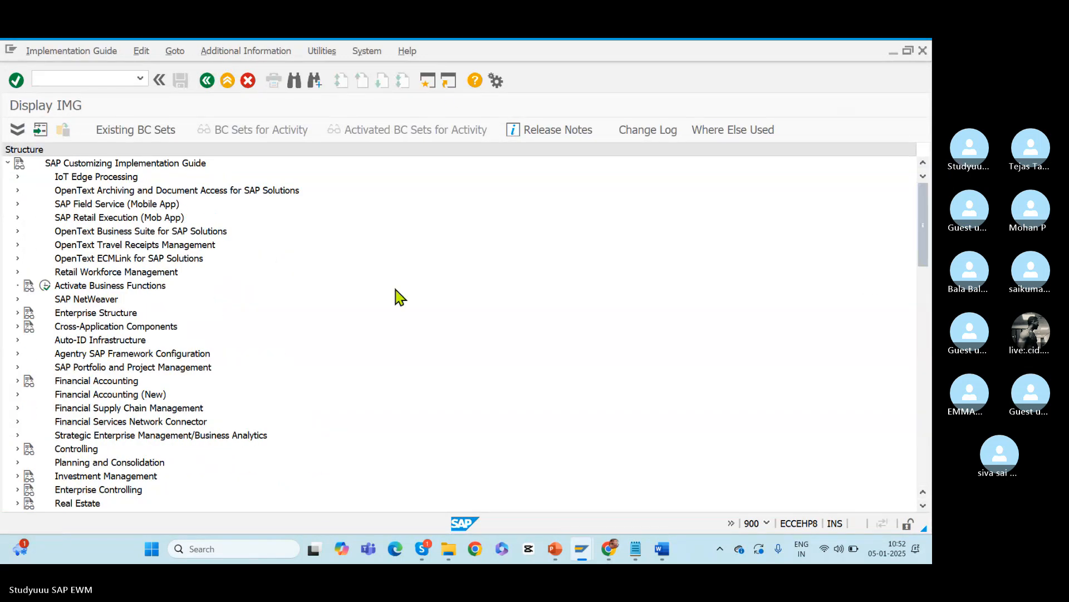
{"action": "left_click", "coordinate": [17, 314]}
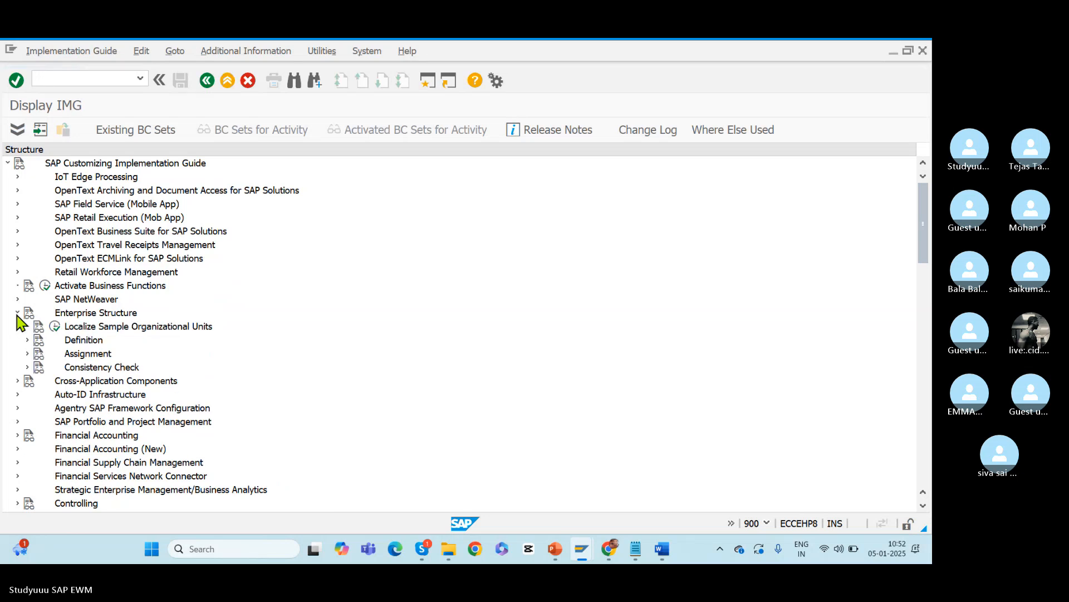
{"action": "left_click", "coordinate": [27, 354]}
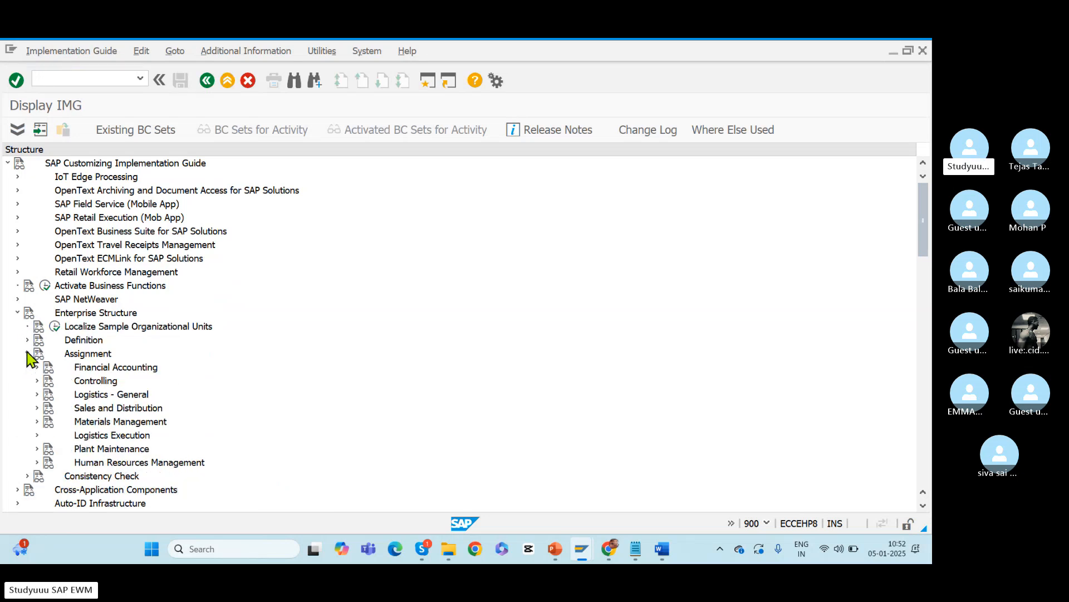
{"action": "left_click", "coordinate": [36, 435]}
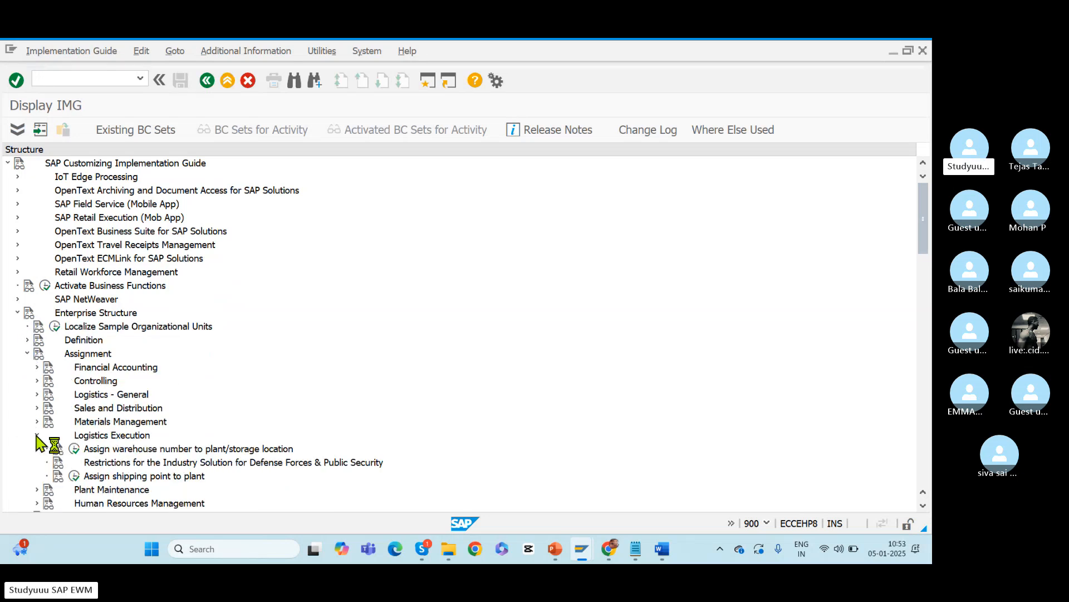
{"action": "left_click", "coordinate": [74, 449]}
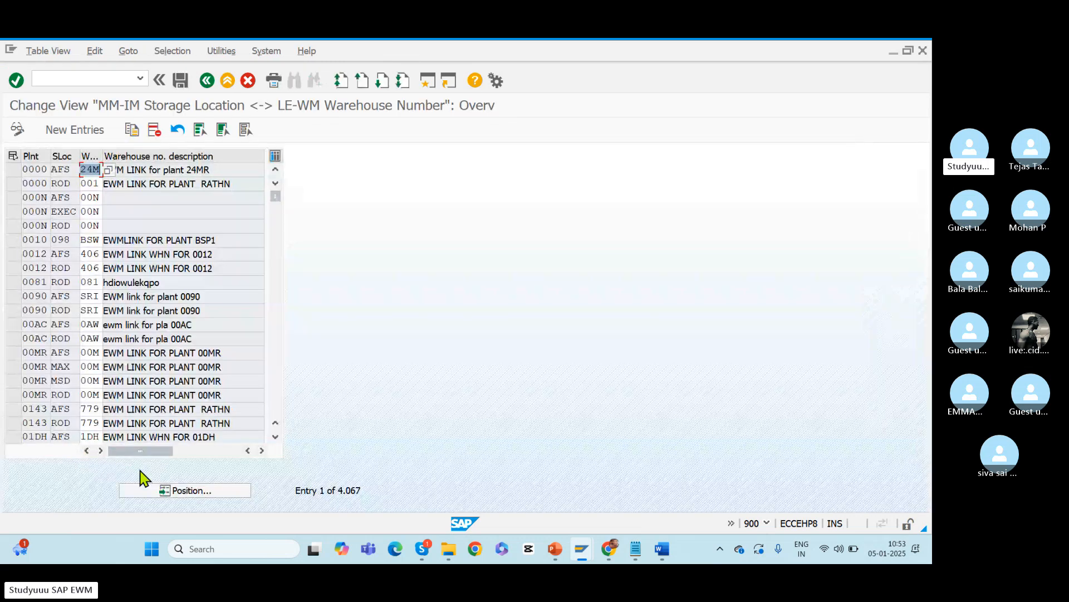
- Find plant BMW1 in the assignment table, select its AFS and ROD rows, and compare them with the delivery's warehouse number
{"action": "left_click", "coordinate": [169, 490]}
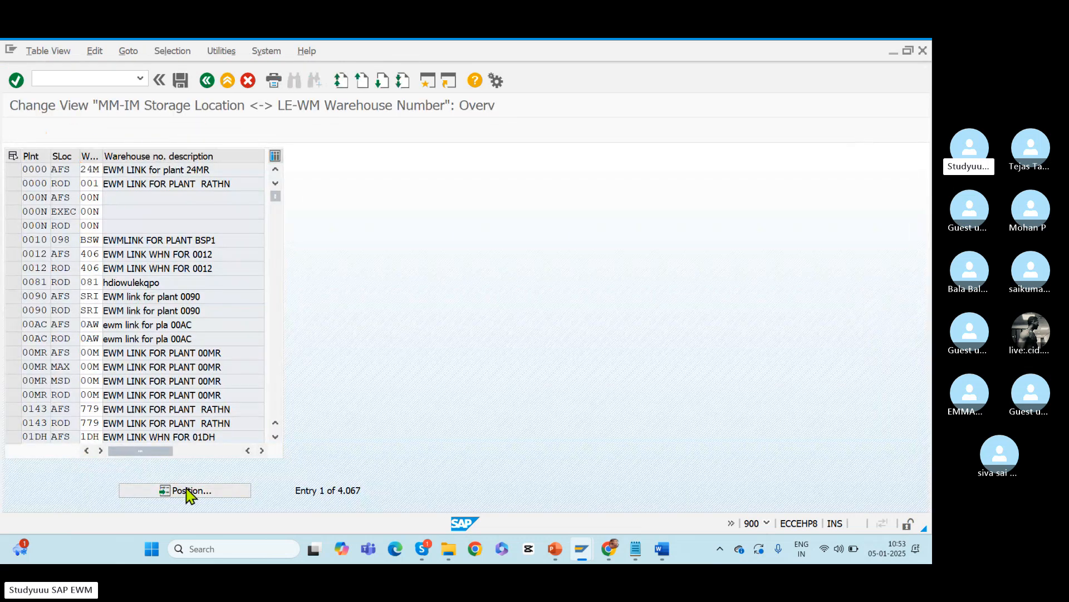
{"action": "type", "text": "BMW1"}
{"action": "key", "text": "Return"}
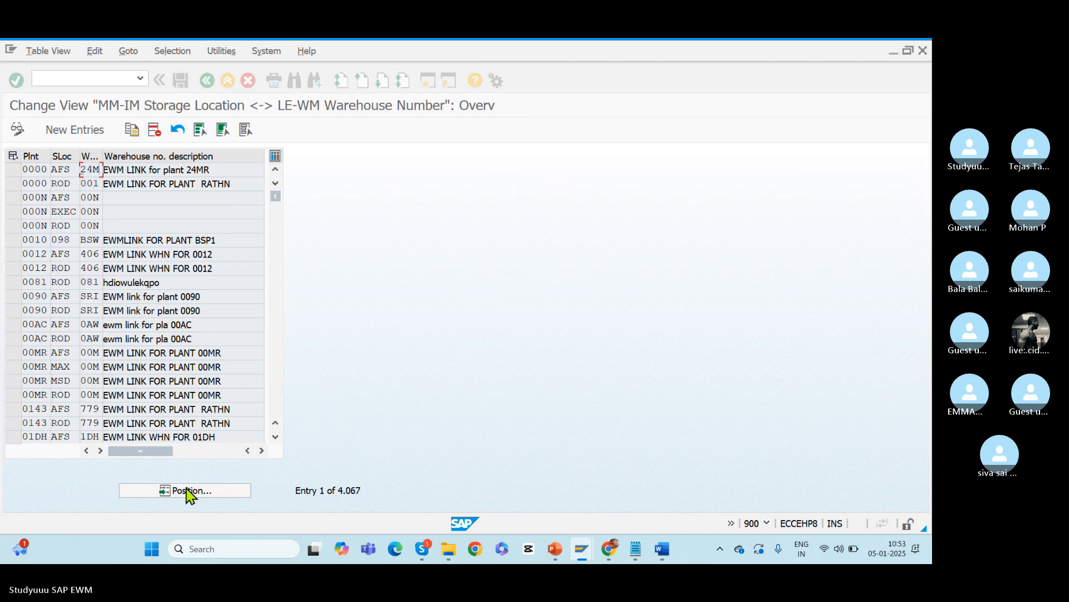
{"action": "left_click", "coordinate": [13, 169]}
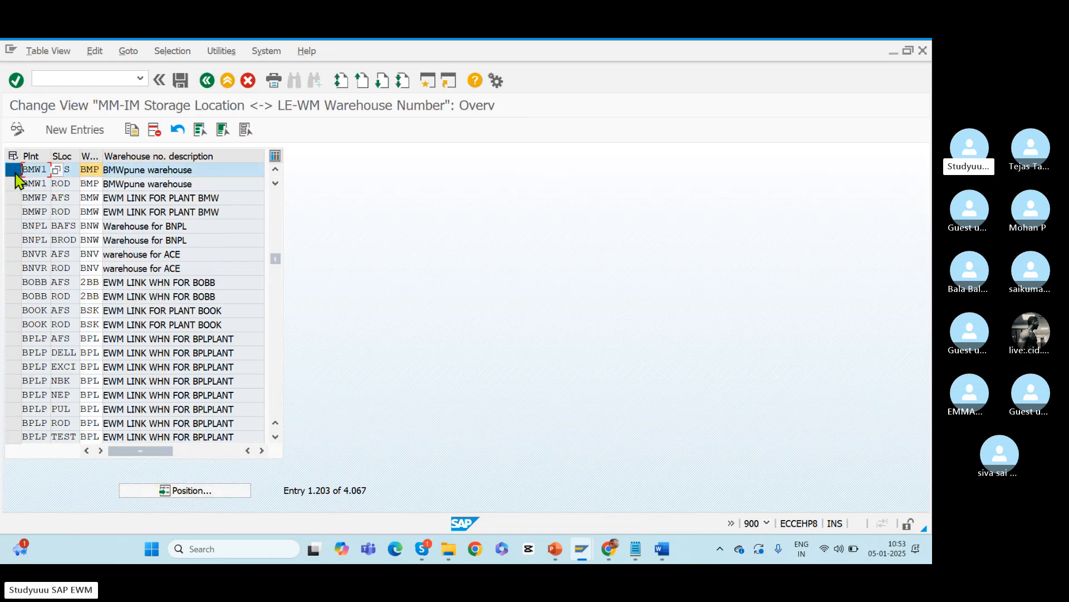
{"action": "left_click", "coordinate": [15, 183]}
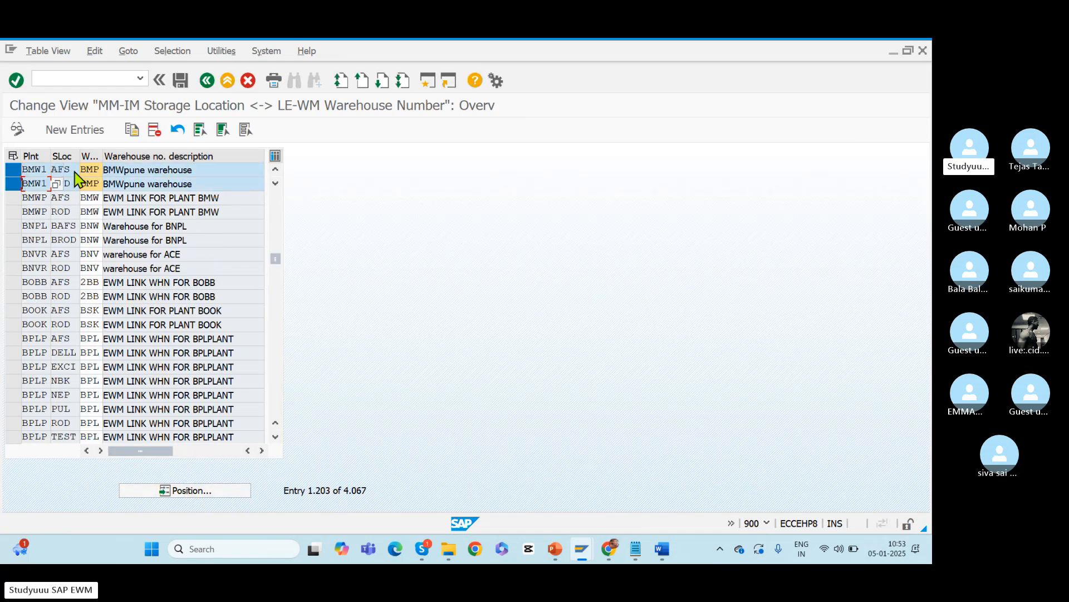
{"action": "key", "text": "alt+Tab"}
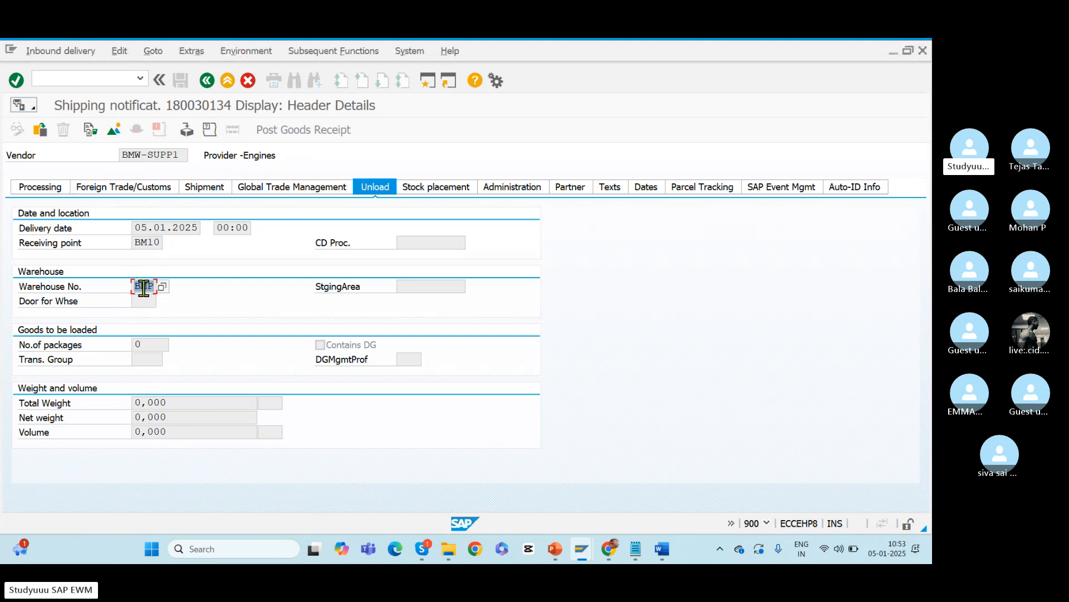
{"action": "key", "text": "alt+Tab"}
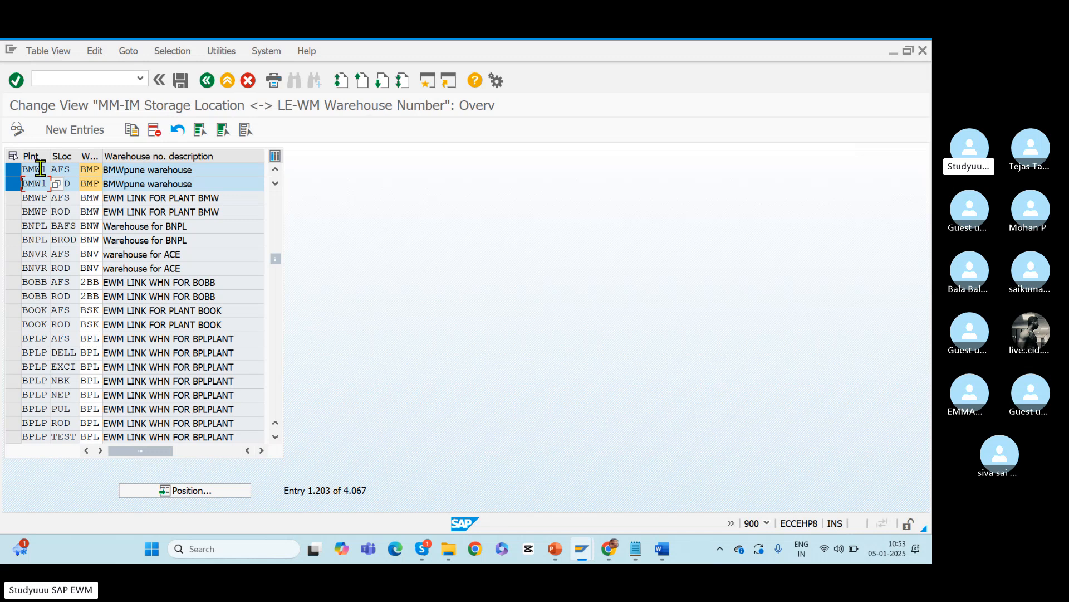
- Switch to the BMWD inbound delivery session, put the delivery in change mode and show item 10 in form view
{"action": "key", "text": "alt+Tab"}
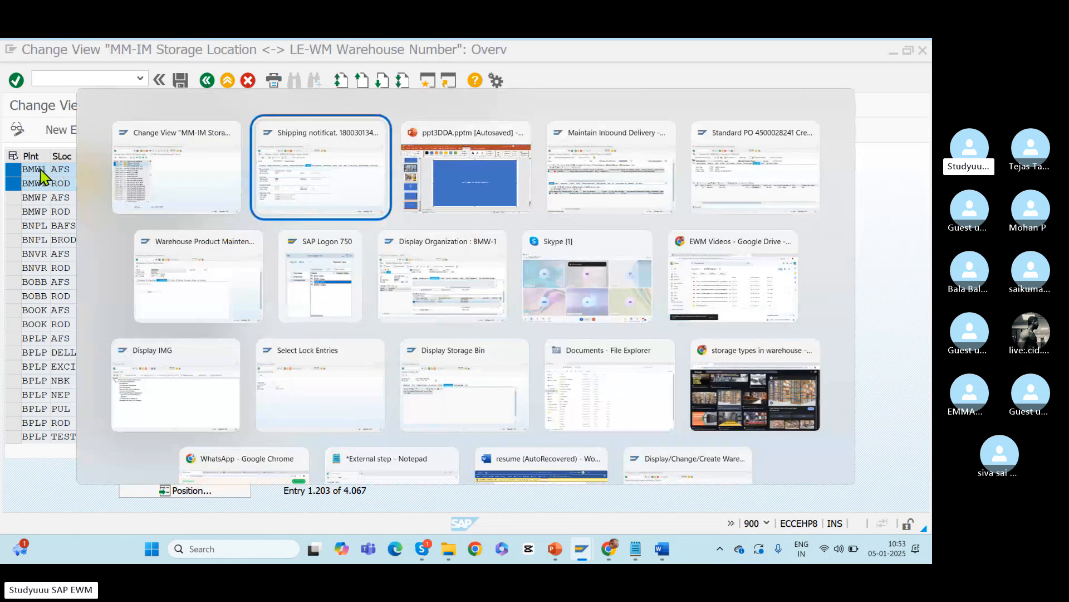
{"action": "key", "text": "alt+Tab"}
{"action": "key", "text": "alt+Tab"}
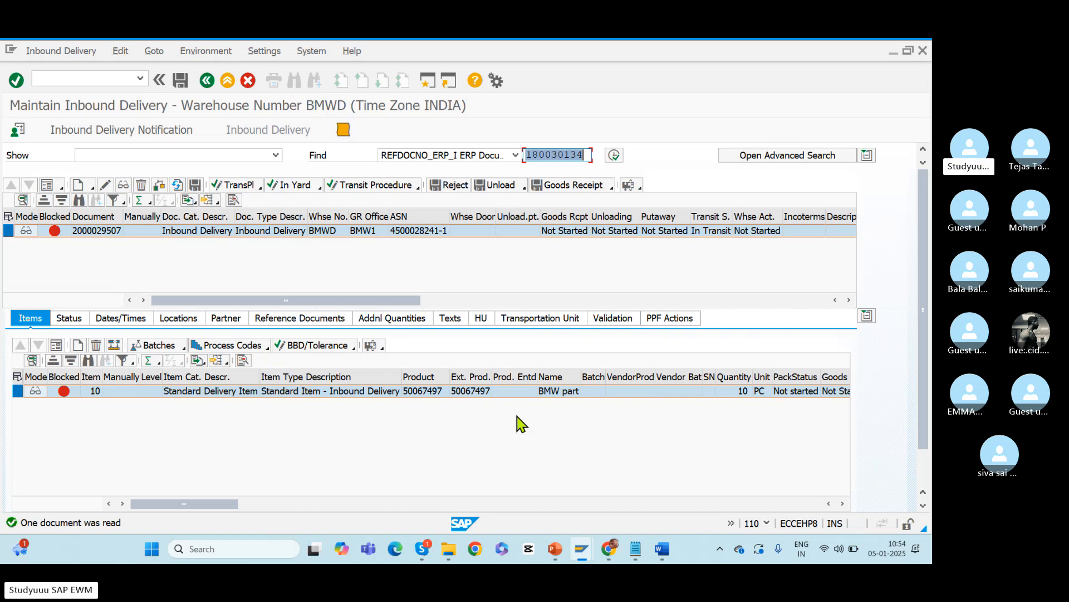
{"action": "left_click", "coordinate": [344, 447]}
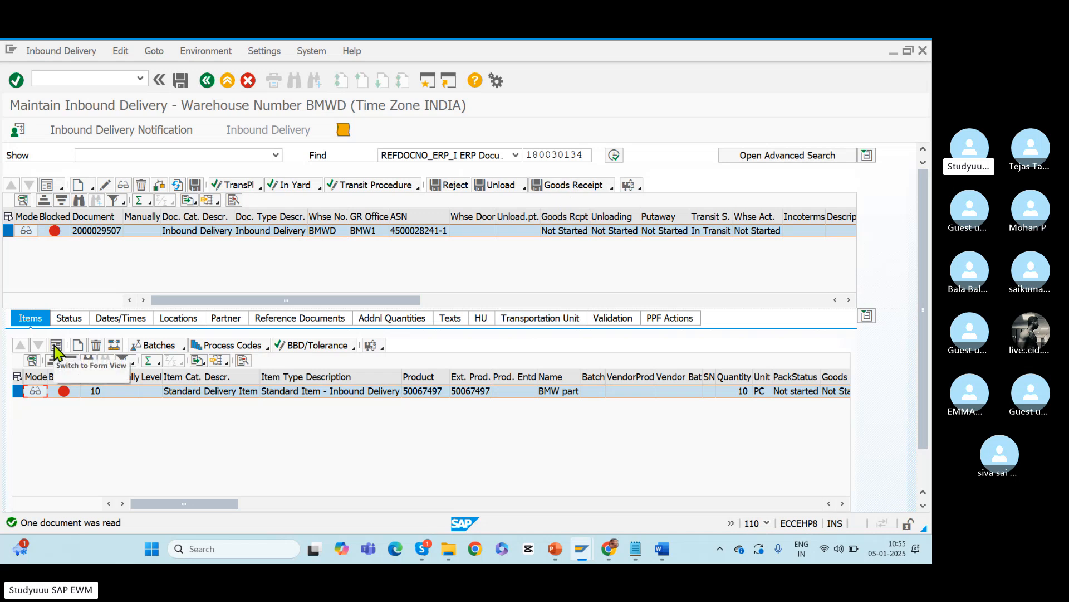
{"action": "left_click", "coordinate": [105, 185]}
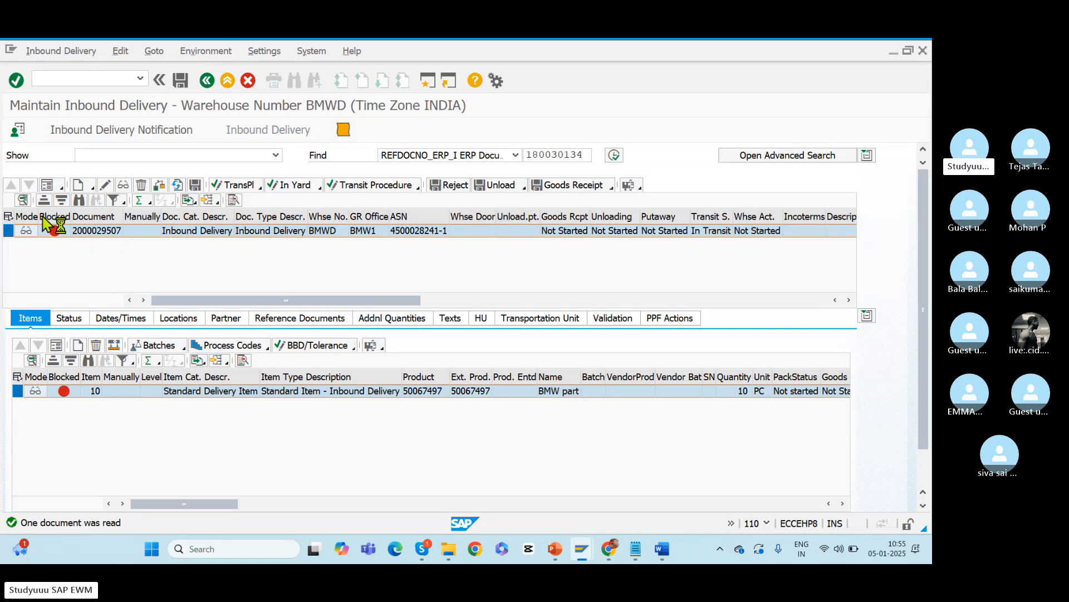
{"action": "left_click", "coordinate": [56, 346]}
{"action": "left_click", "coordinate": [57, 346]}
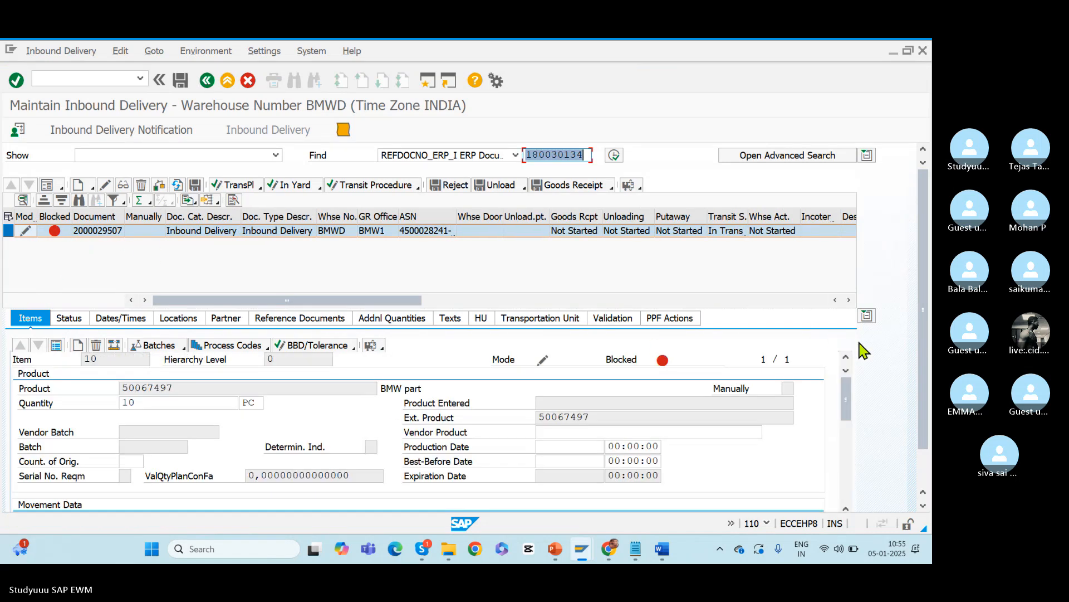
- Check the storage bins available for the goods movement bin of item 10 in its movement data, without choosing one
{"action": "left_click_drag", "start_coordinate": [846, 402], "coordinate": [847, 436]}
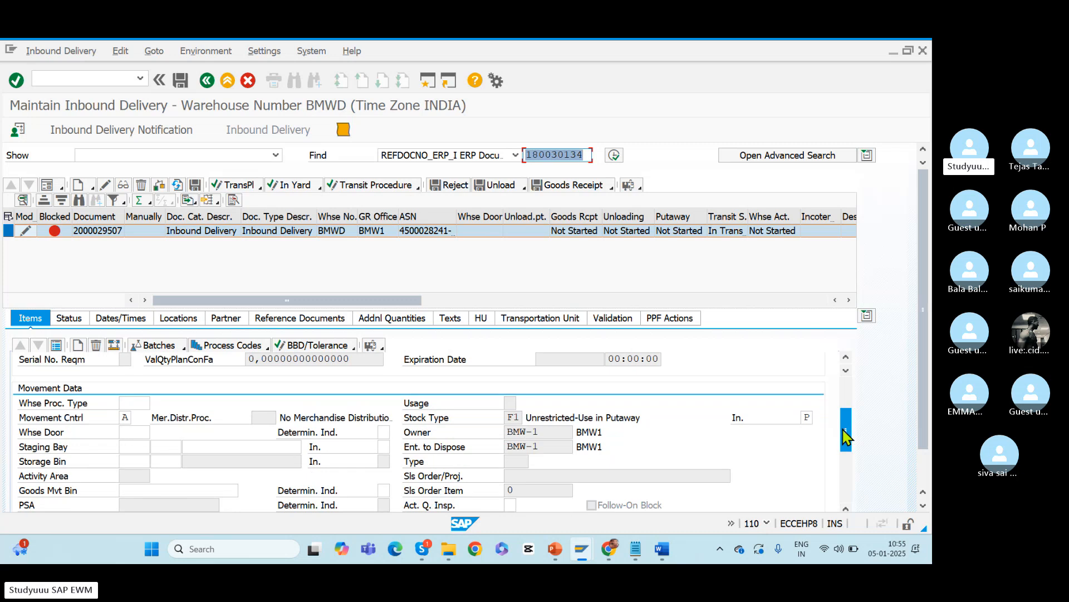
{"action": "left_click", "coordinate": [135, 494]}
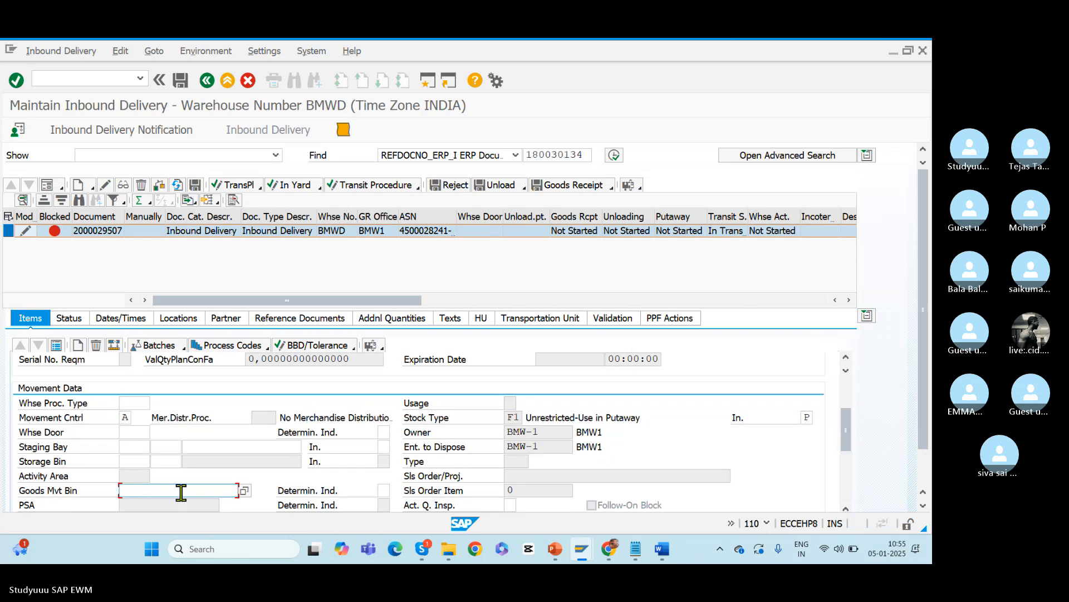
{"action": "left_click", "coordinate": [245, 492]}
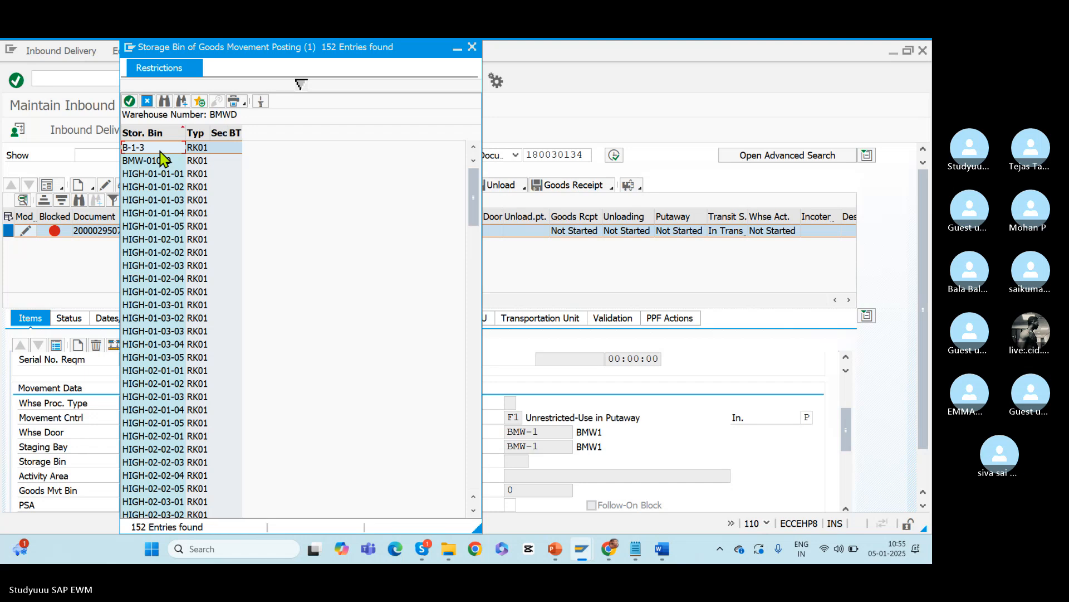
{"action": "left_click", "coordinate": [473, 47]}
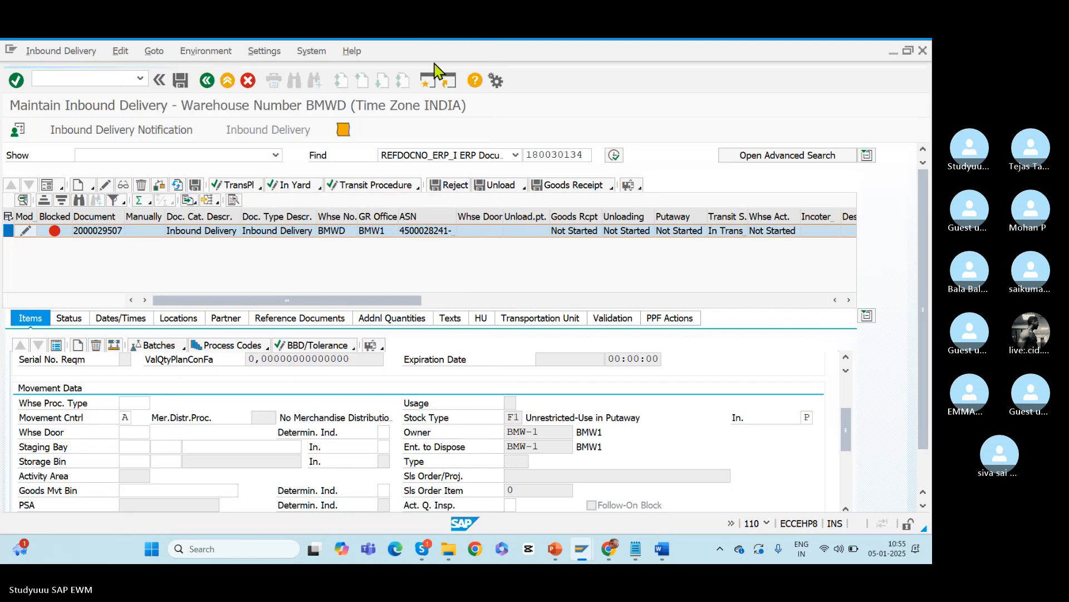
- Open storage bin creation with /o/scwm/ls01 in a new session and start bin GR-ZONE in warehouse BMWD
{"action": "left_click", "coordinate": [88, 78]}
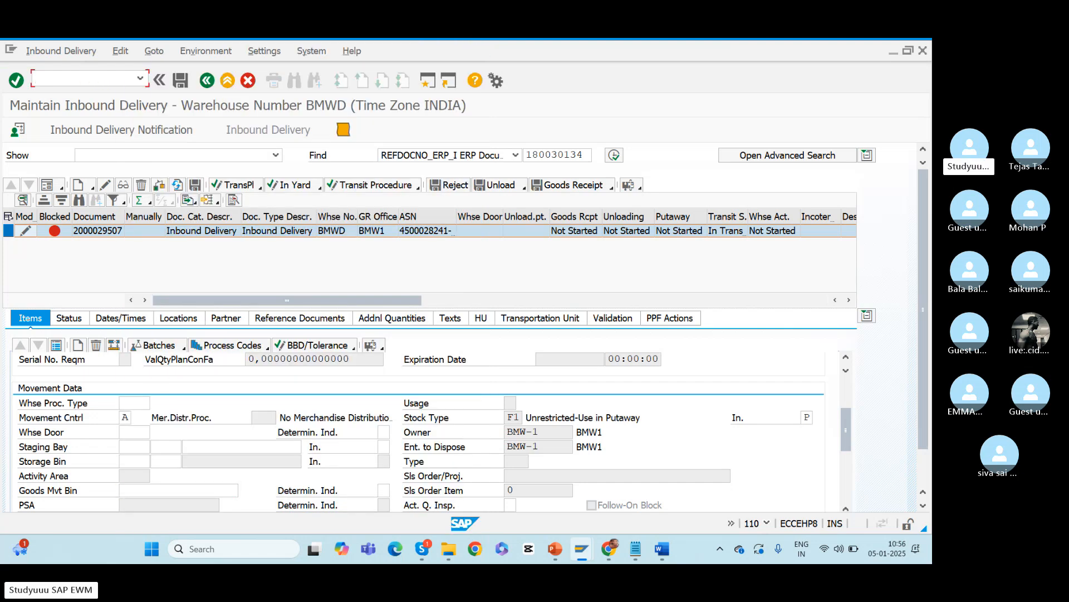
{"action": "type", "text": "/o/scwm/"}
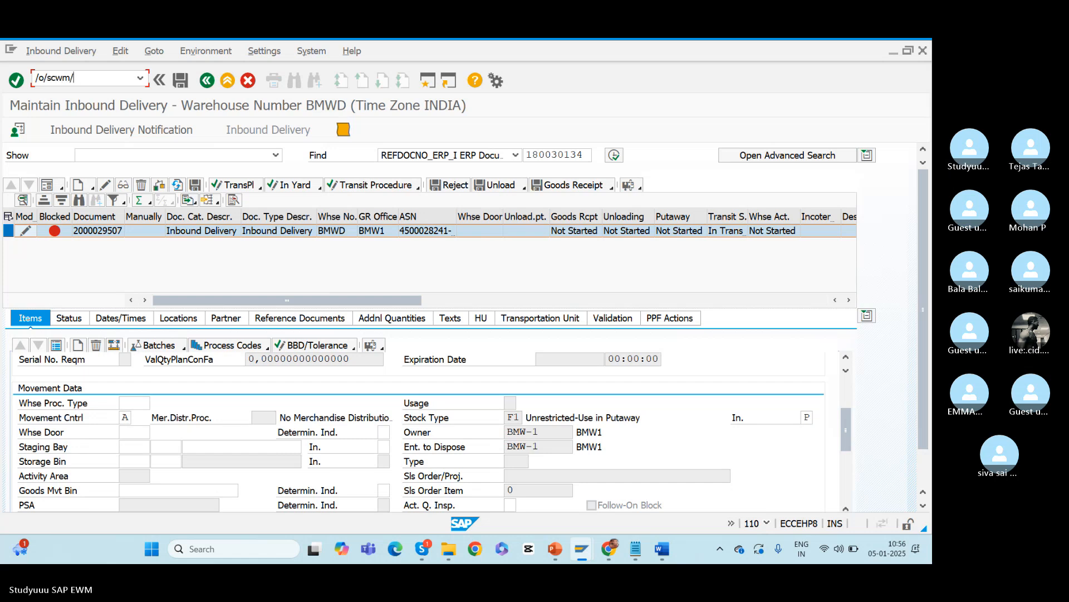
{"action": "type", "text": "ls01"}
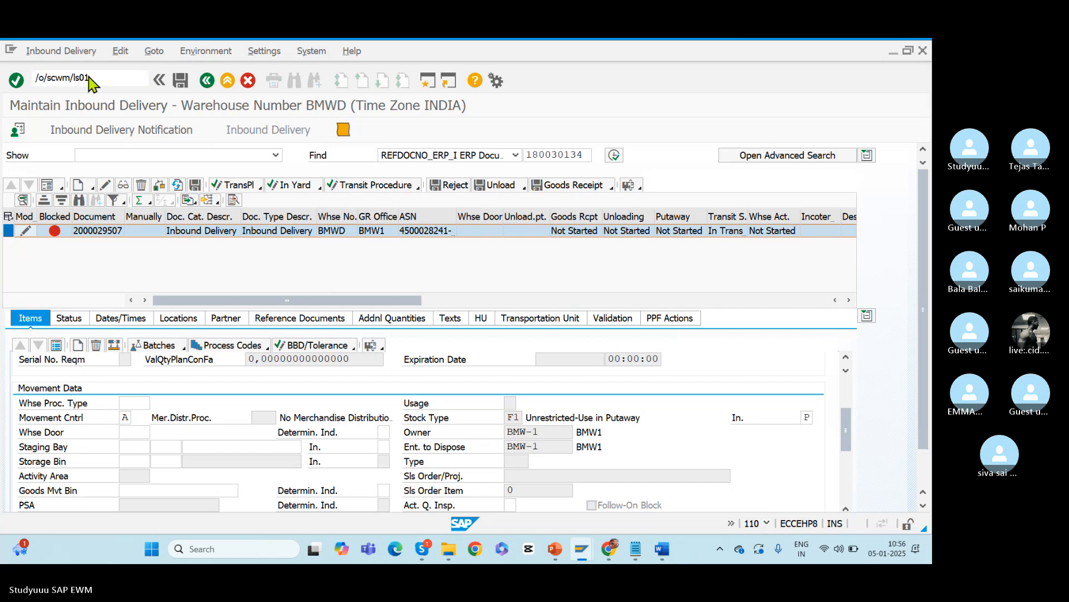
{"action": "key", "text": "Return"}
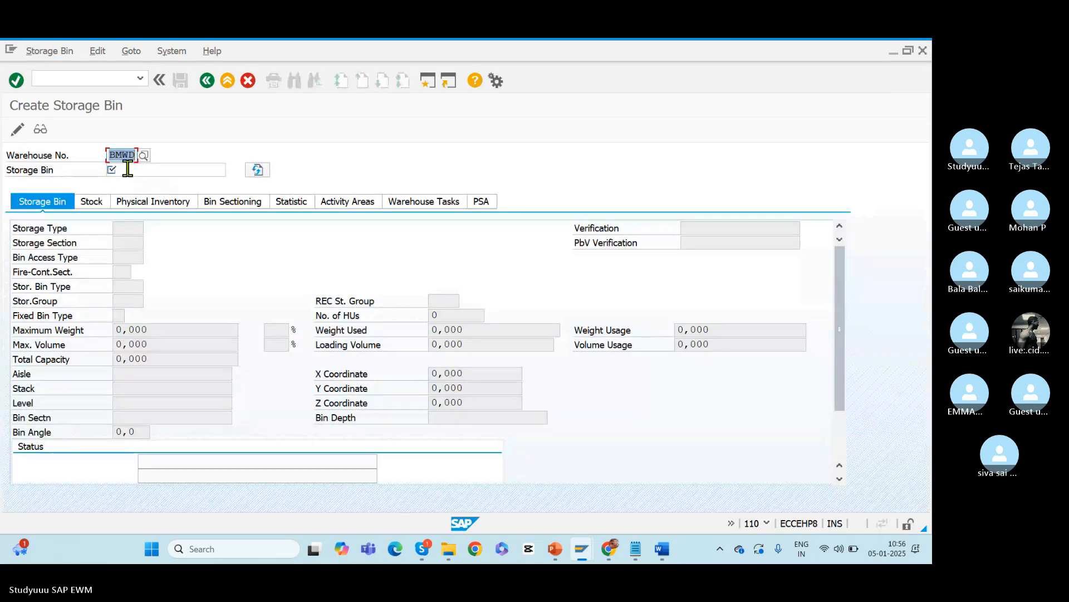
{"action": "left_click", "coordinate": [128, 170]}
{"action": "type", "text": "GR"}
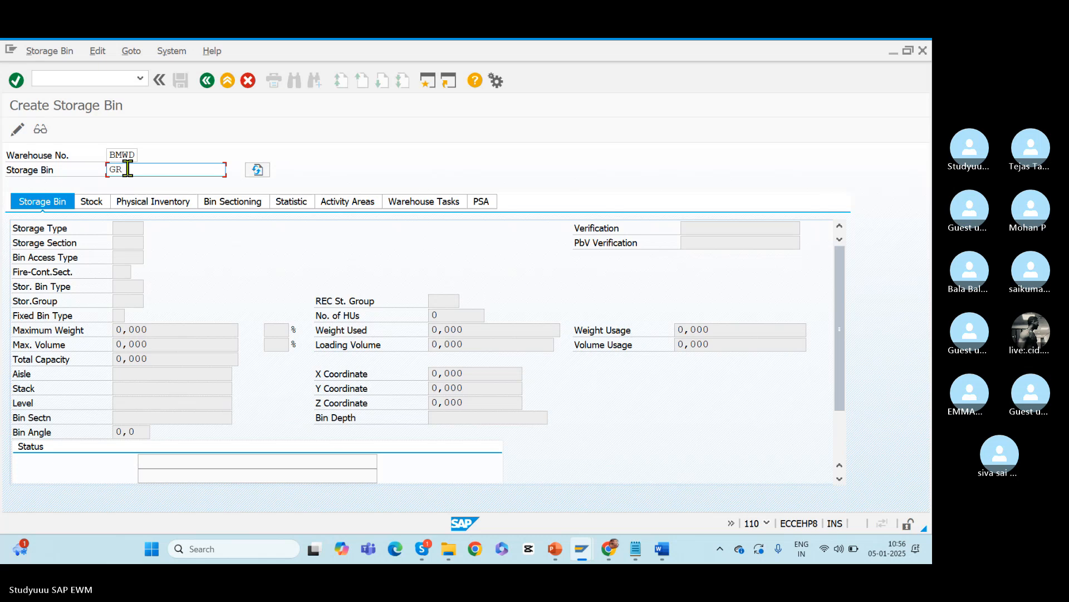
{"action": "type", "text": "-ZONE"}
{"action": "key", "text": "Return"}
- Assign storage type GR01, goods receiving area, to bin GR-ZONE and save the bin
{"action": "left_click", "coordinate": [126, 228]}
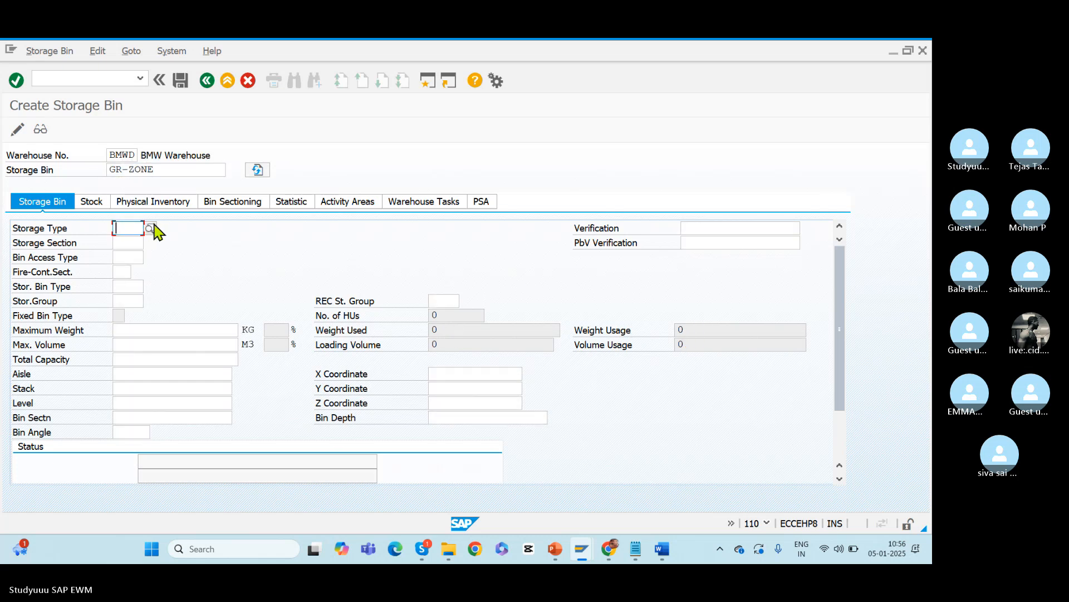
{"action": "key", "text": "F4"}
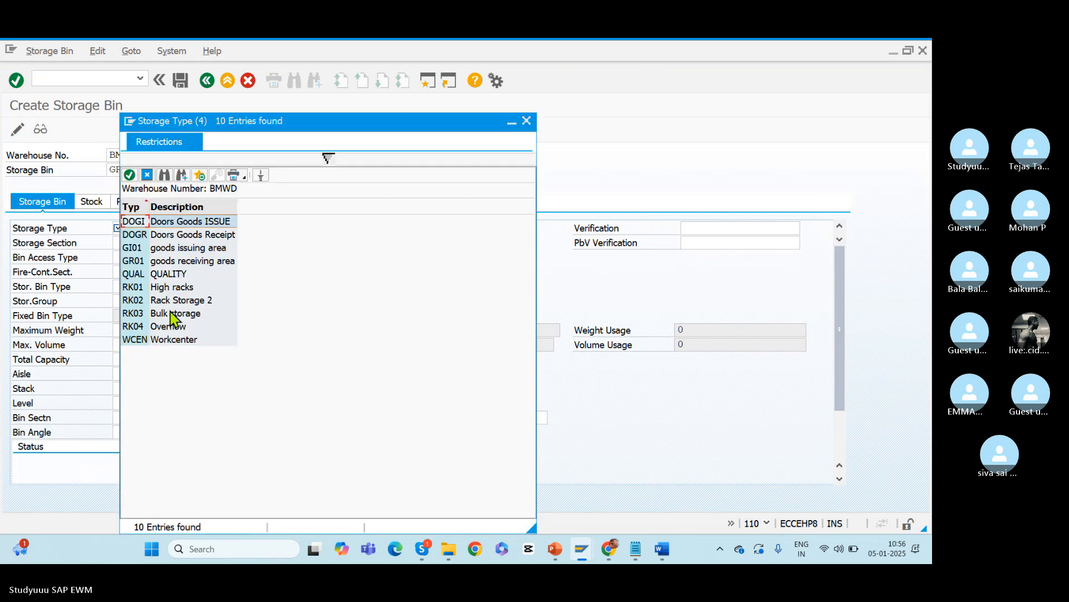
{"action": "double_click", "coordinate": [166, 262]}
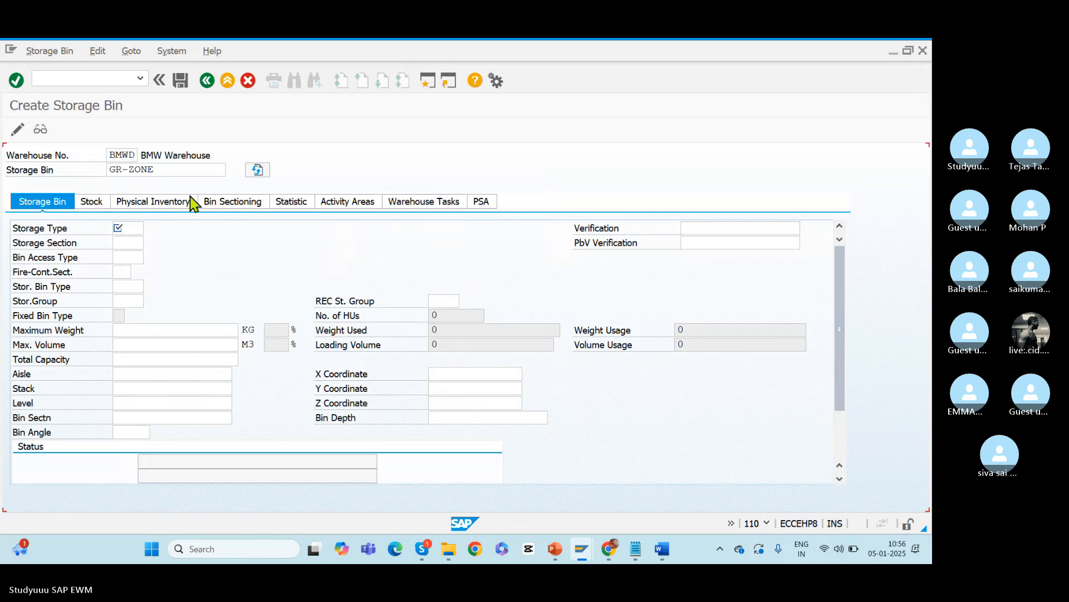
{"action": "left_click", "coordinate": [178, 84]}
- Return to the inbound delivery, reload it in change mode and set item 10's goods movement bin to GR-ZONE, acknowledging the log
{"action": "key", "text": "alt+Tab"}
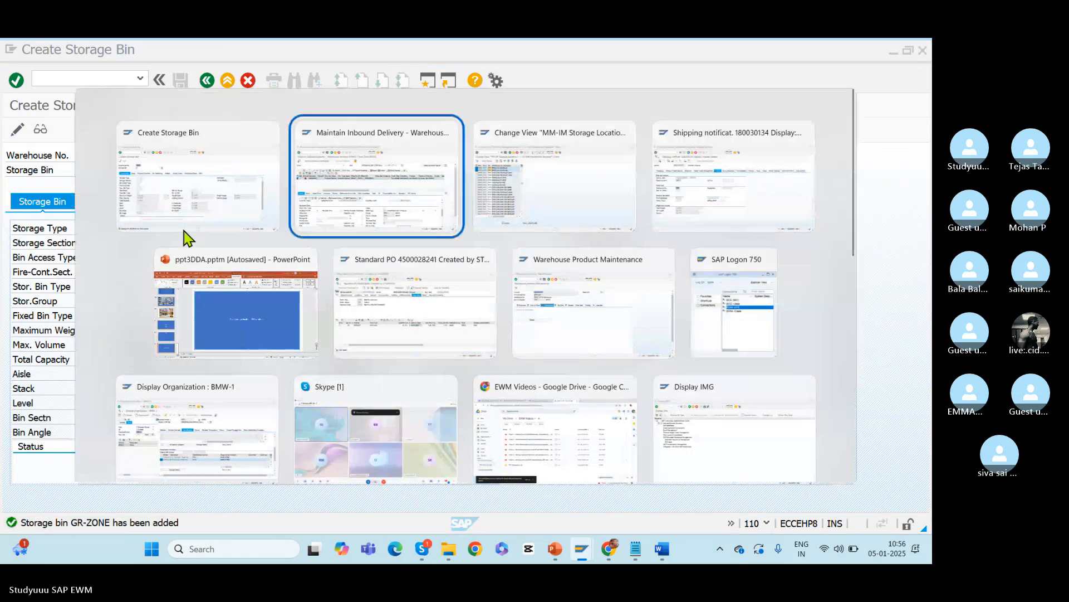
{"action": "left_click", "coordinate": [614, 155]}
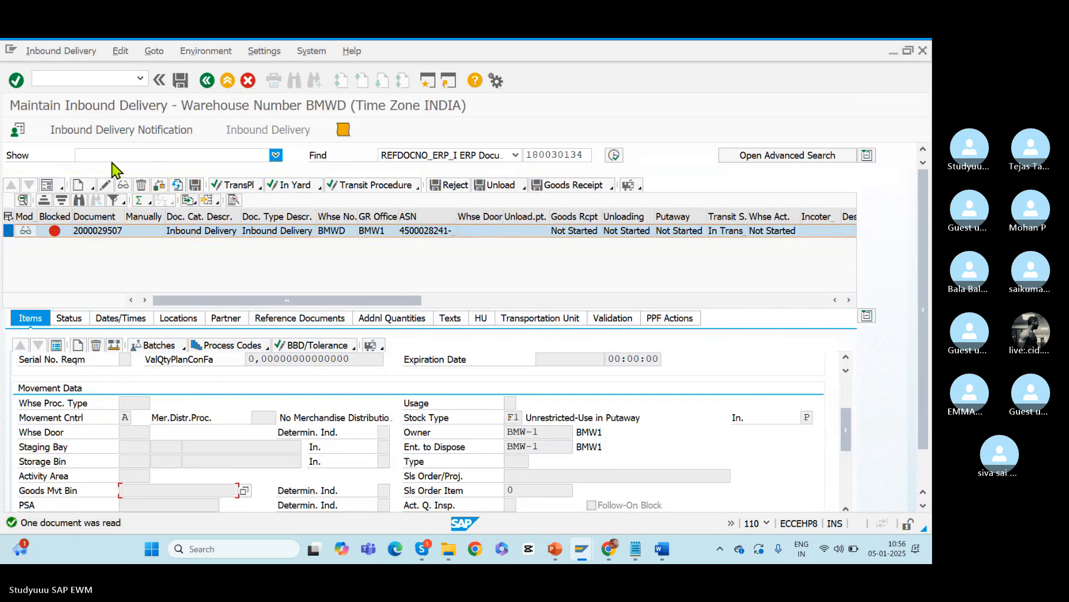
{"action": "left_click", "coordinate": [104, 187]}
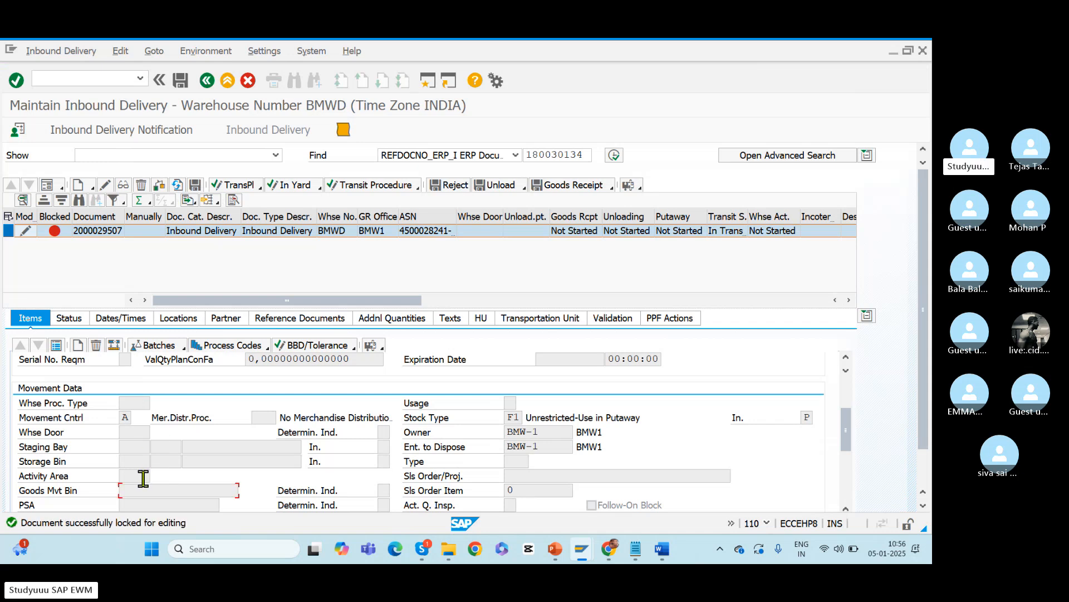
{"action": "type", "text": "GR"}
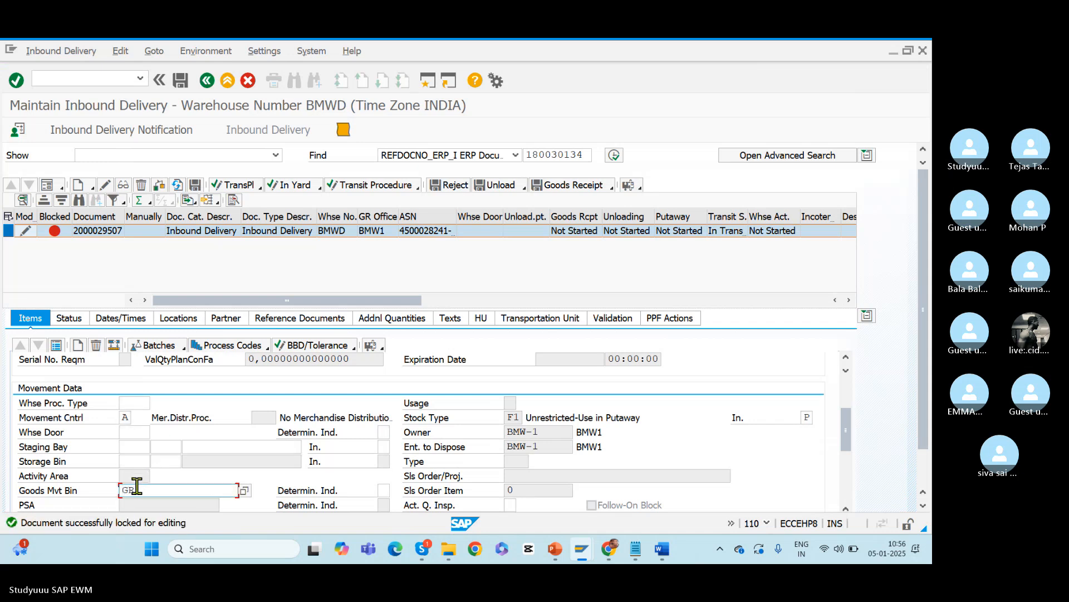
{"action": "type", "text": "-ZOne"}
{"action": "key", "text": "Return"}
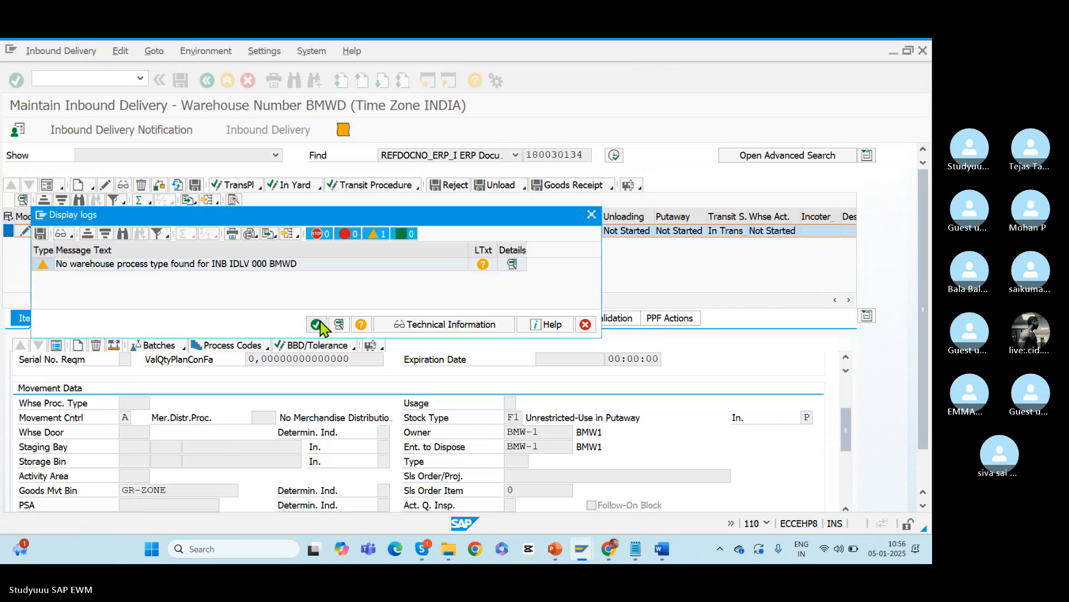
{"action": "left_click", "coordinate": [319, 326]}
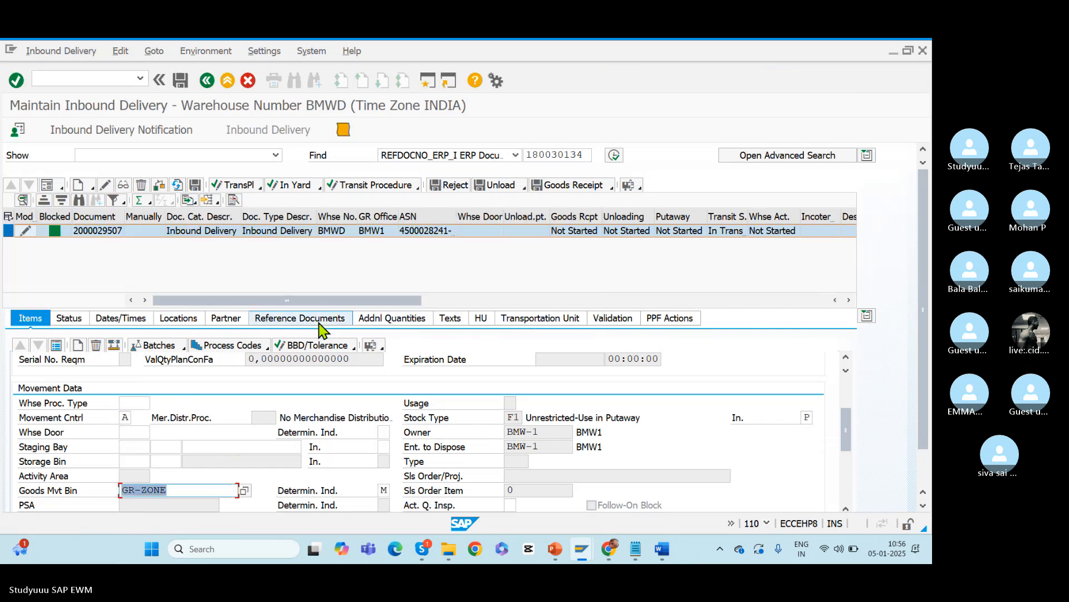
- Set item 10's warehouse process type to 1010, Putaway WPT, acknowledge the log and save the inbound delivery
{"action": "left_click", "coordinate": [131, 404]}
{"action": "left_click", "coordinate": [160, 402]}
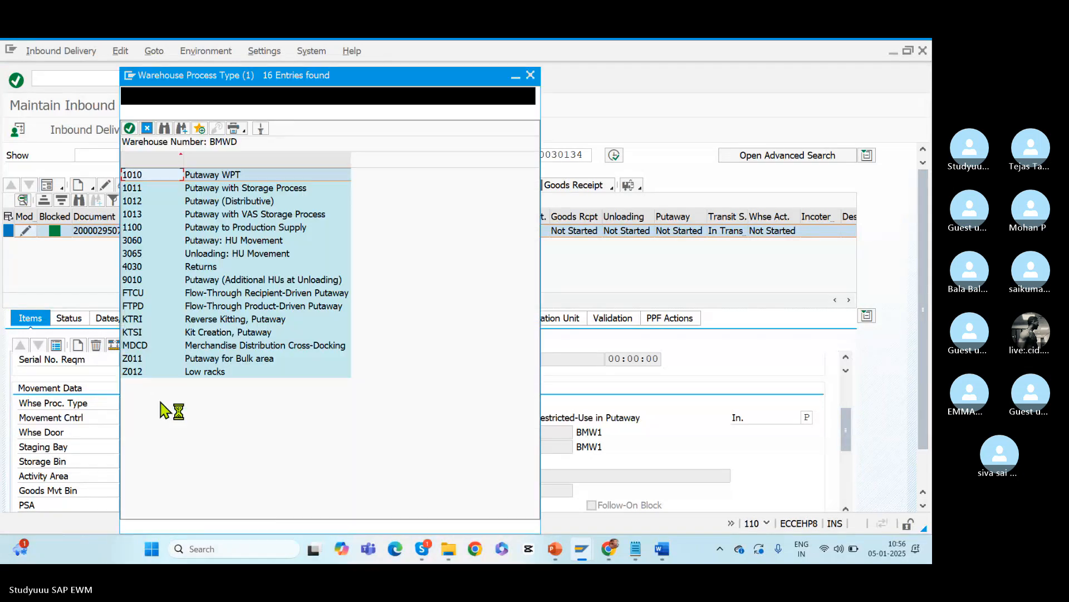
{"action": "double_click", "coordinate": [145, 176]}
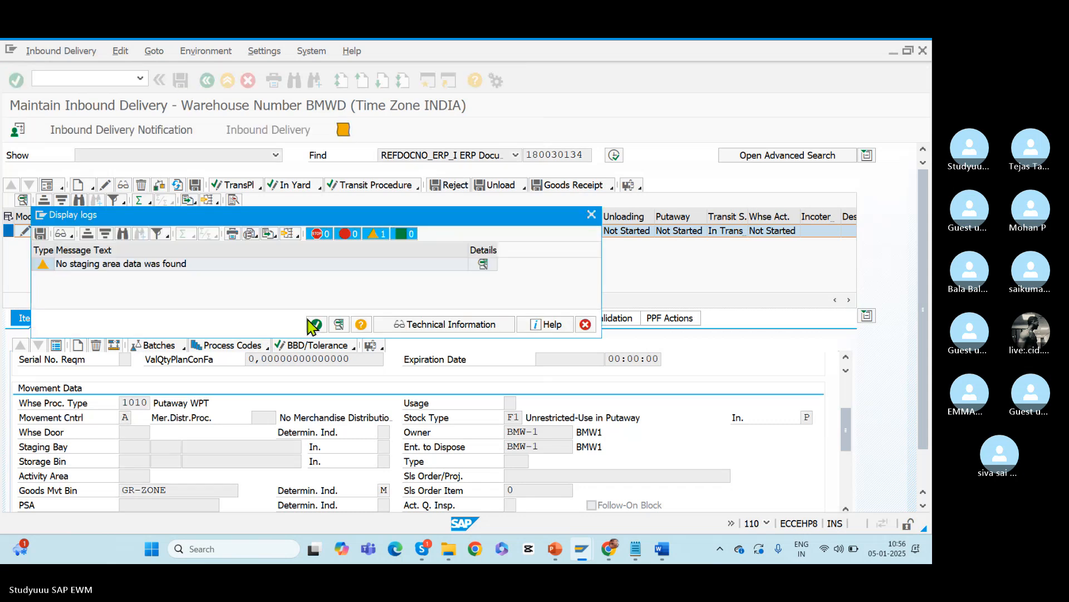
{"action": "left_click", "coordinate": [317, 325]}
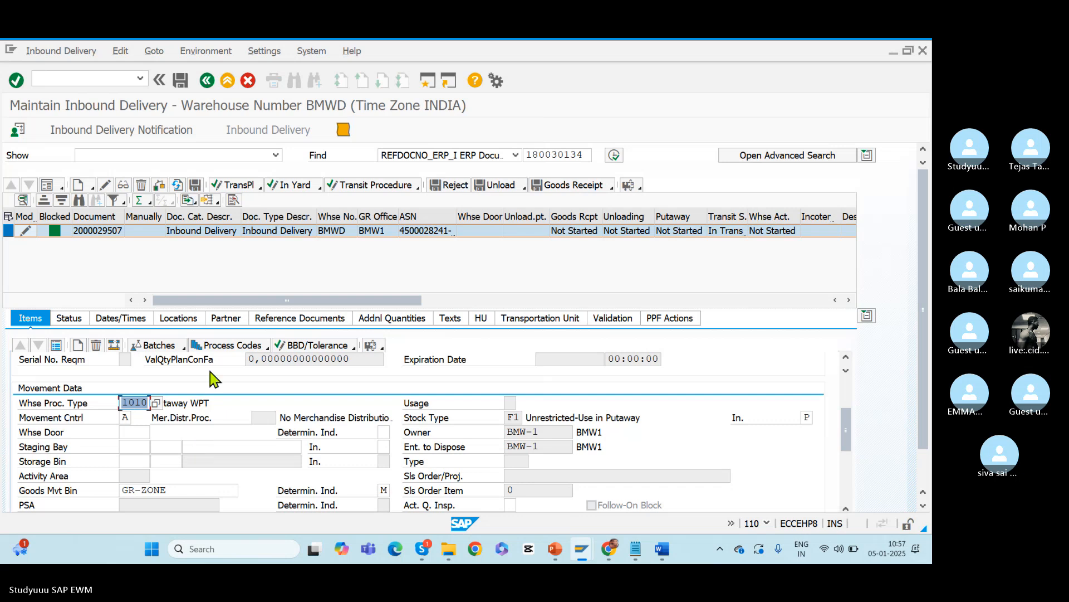
{"action": "left_click", "coordinate": [177, 83]}
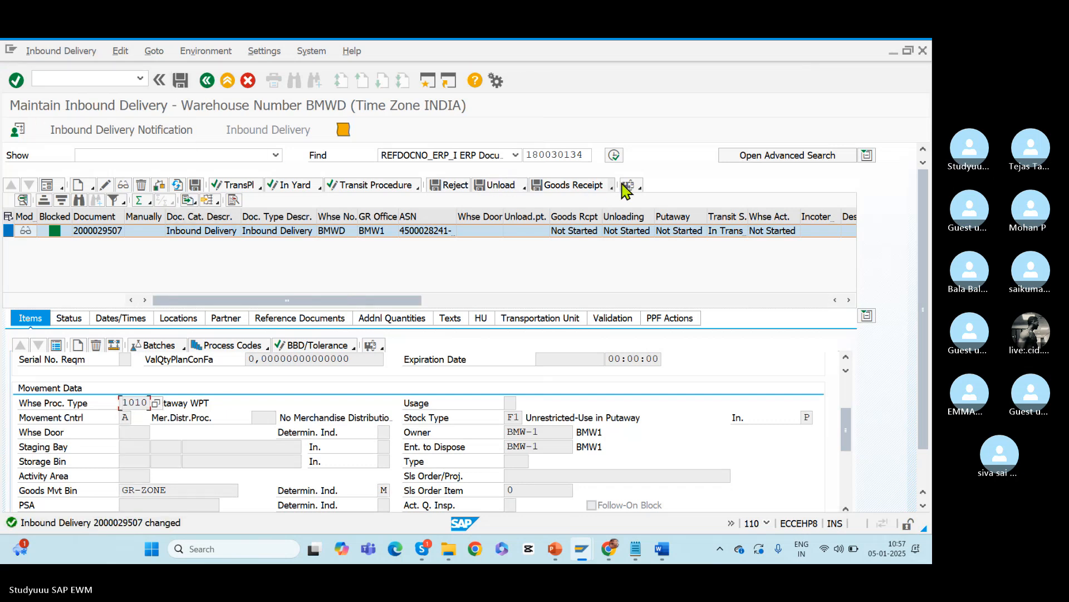
- Post and save the goods receipt for the inbound delivery, return the items to list view and check the Send ERP Delivery Messages PPF action
{"action": "left_click", "coordinate": [575, 186]}
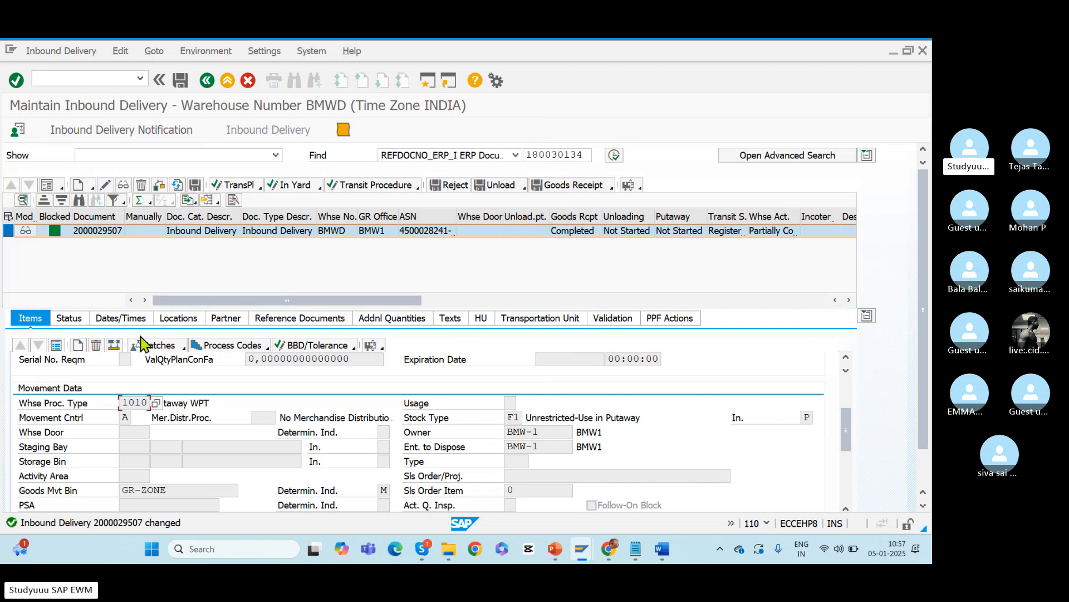
{"action": "left_click", "coordinate": [57, 344]}
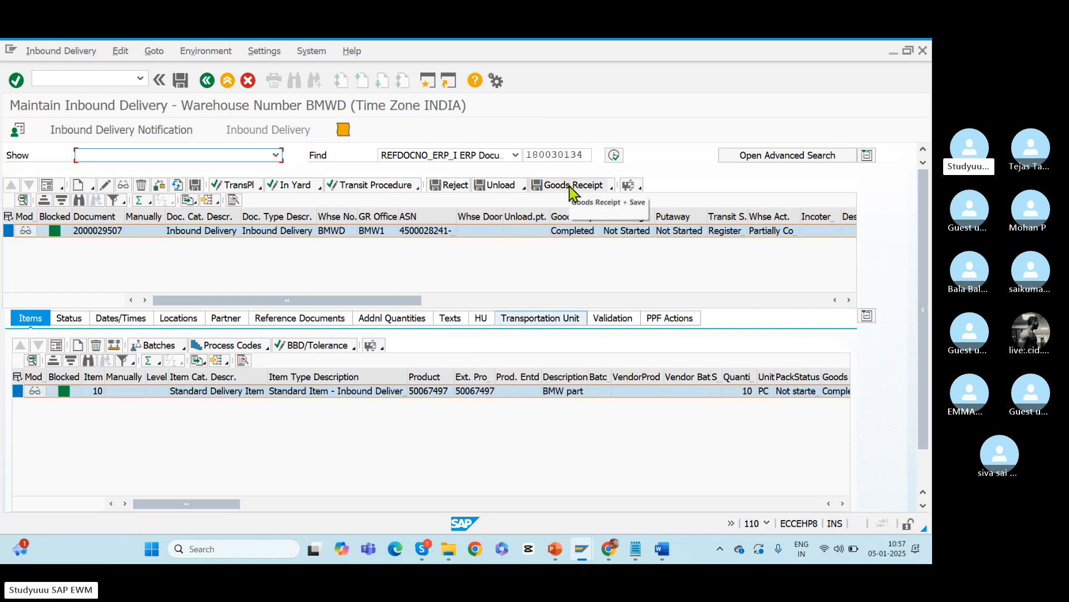
{"action": "left_click", "coordinate": [671, 324]}
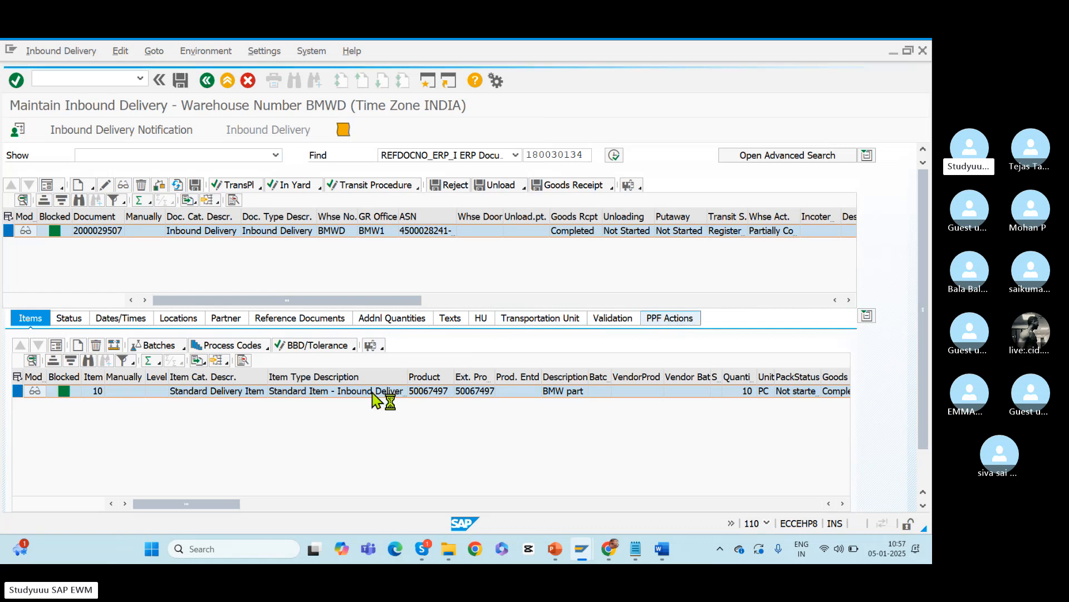
{"action": "left_click", "coordinate": [61, 378]}
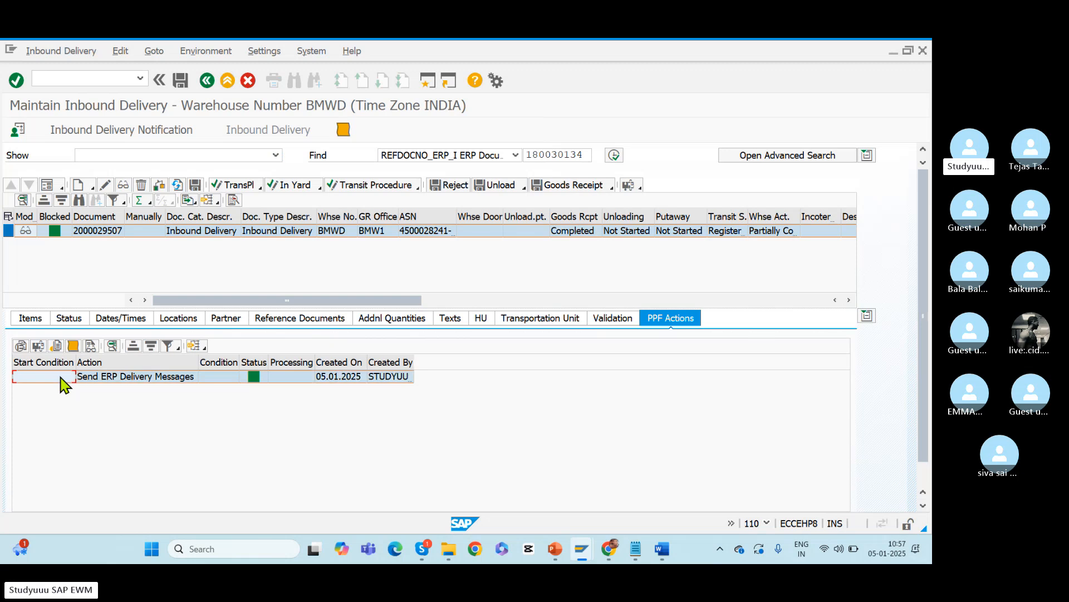
{"action": "left_click", "coordinate": [115, 379]}
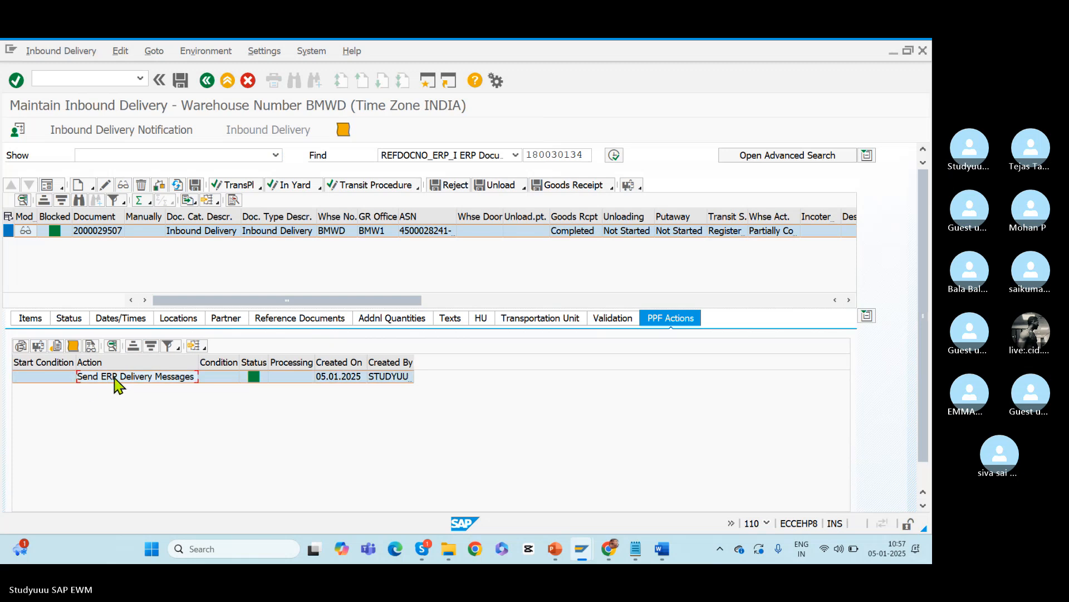
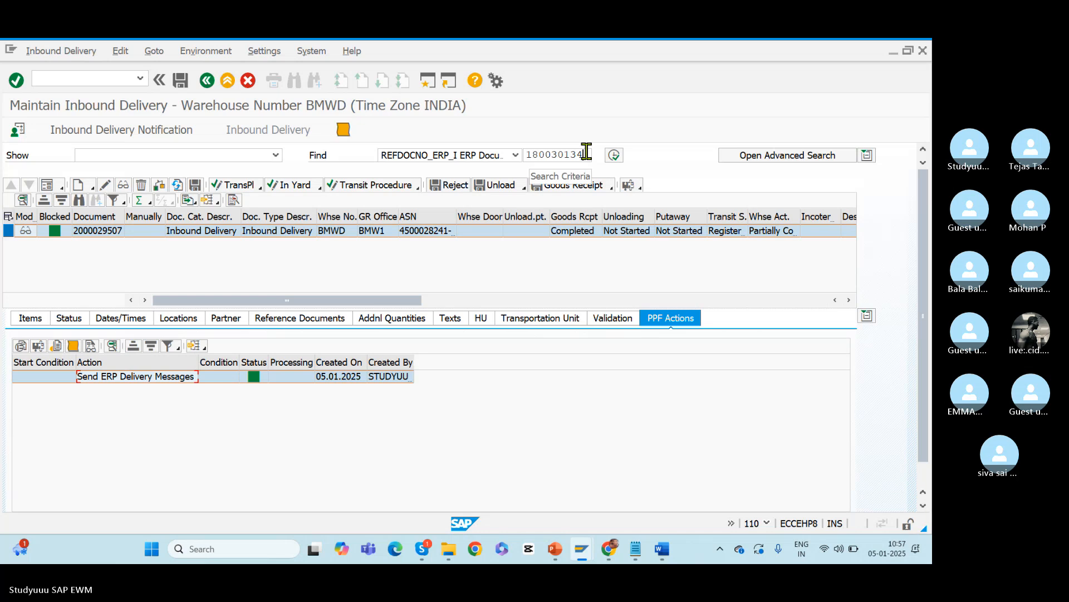
- Copy the ERP document number from the inbound delivery's search criteria
{"action": "left_click_drag", "start_coordinate": [586, 154], "coordinate": [518, 151]}
{"action": "key", "text": "ctrl+c"}
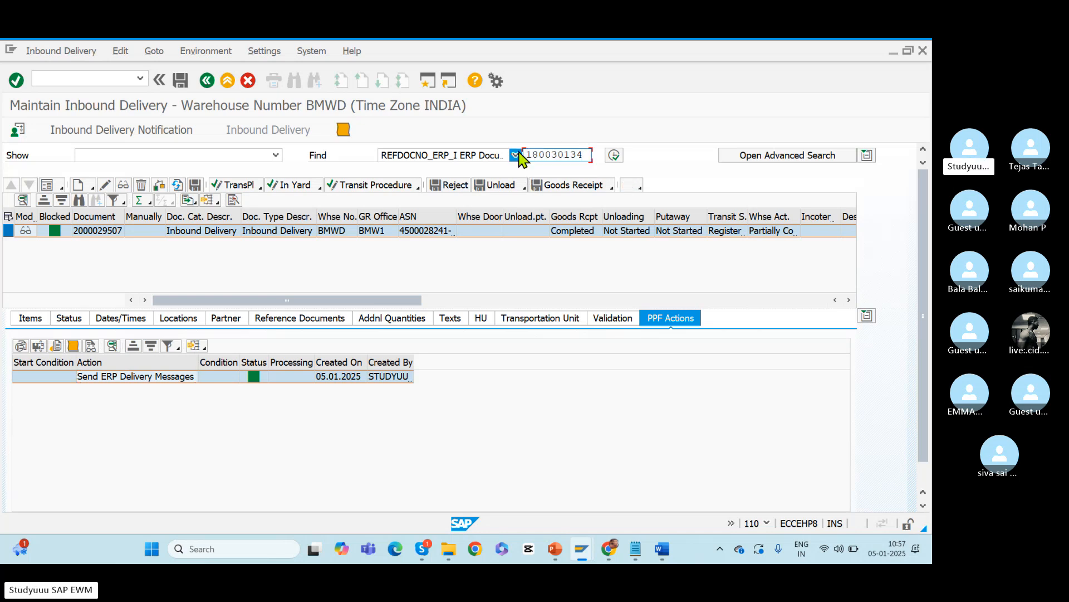
- In the client 900 session, display the inbound delivery with transaction VL33N and check its total goods movement status
{"action": "key", "text": "alt+Tab"}
{"action": "key", "text": "alt+Tab"}
{"action": "key", "text": "alt+Tab"}
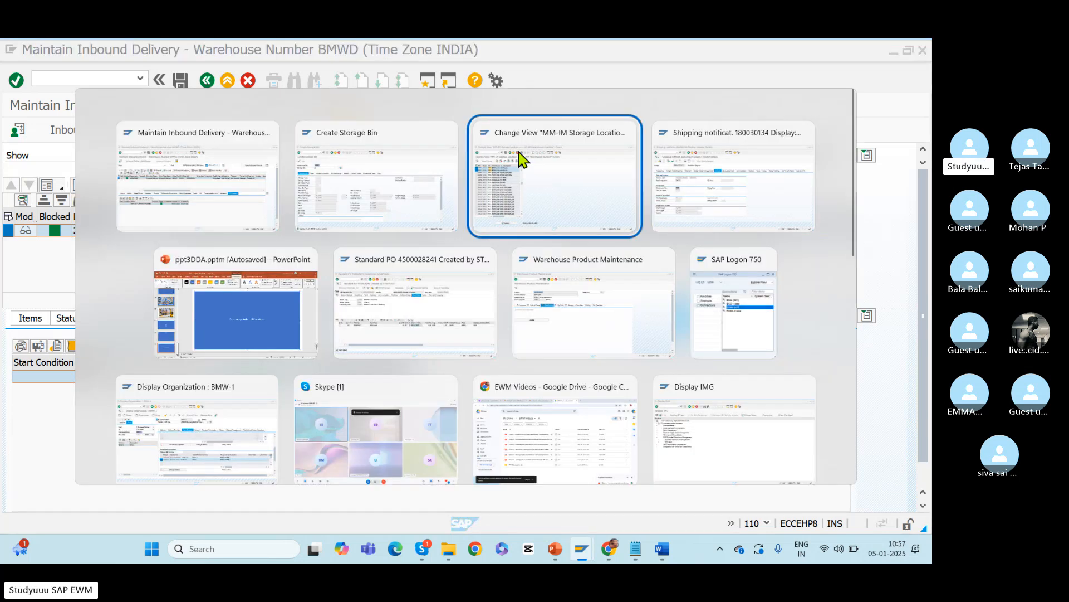
{"action": "left_click", "coordinate": [72, 74]}
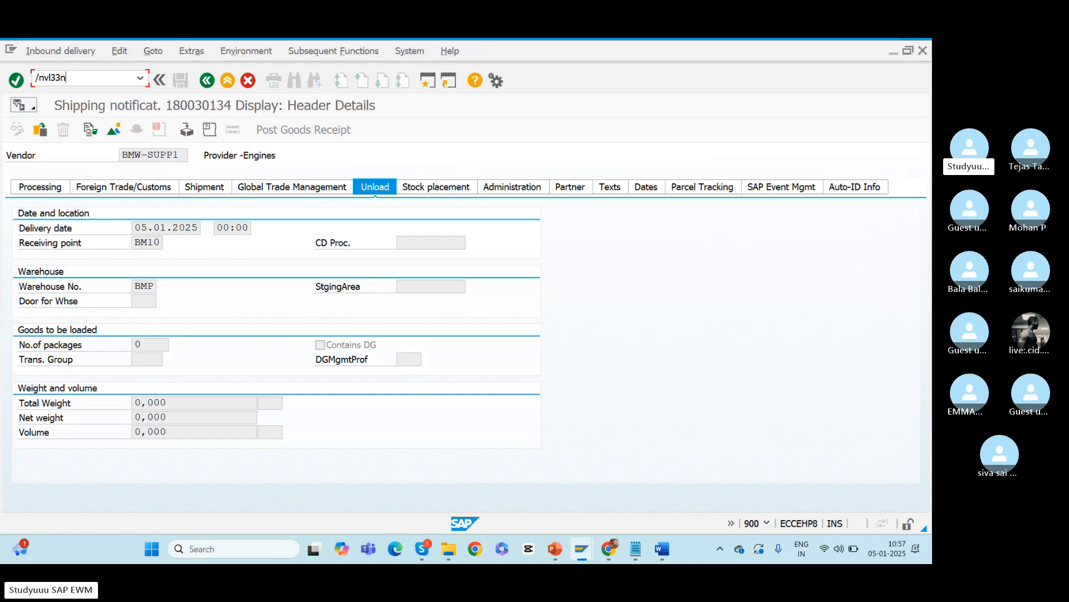
{"action": "key", "text": "Return"}
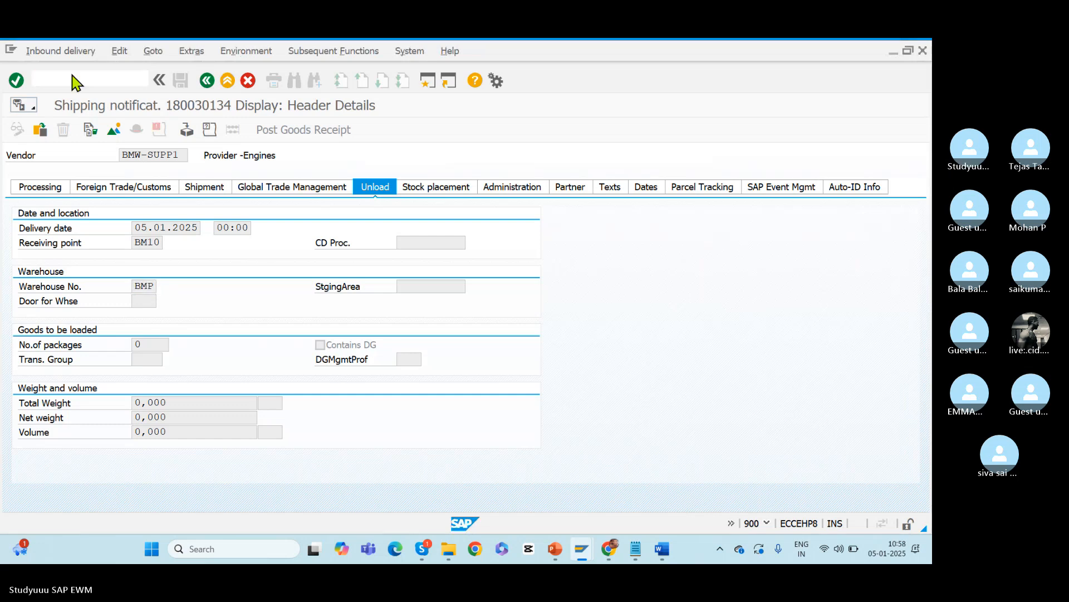
{"action": "key", "text": "Return"}
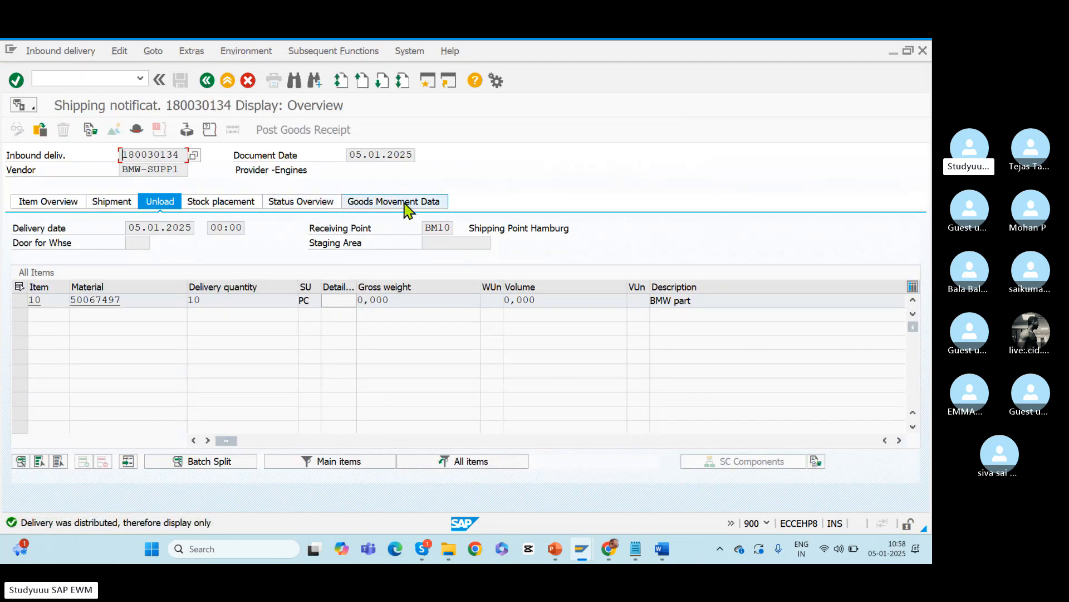
{"action": "left_click", "coordinate": [405, 204]}
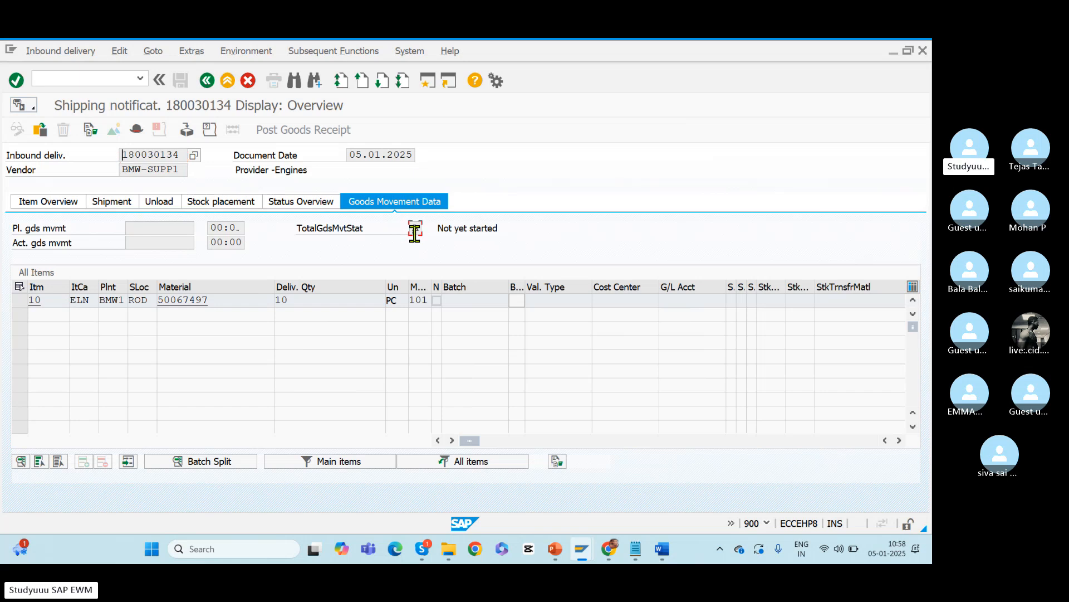
{"action": "left_click", "coordinate": [415, 230]}
- Run transaction SMQ2 in a new client 900 session and list all inbound queues
{"action": "left_click", "coordinate": [60, 80]}
{"action": "type", "text": "/nsmq2"}
{"action": "key", "text": "Return"}
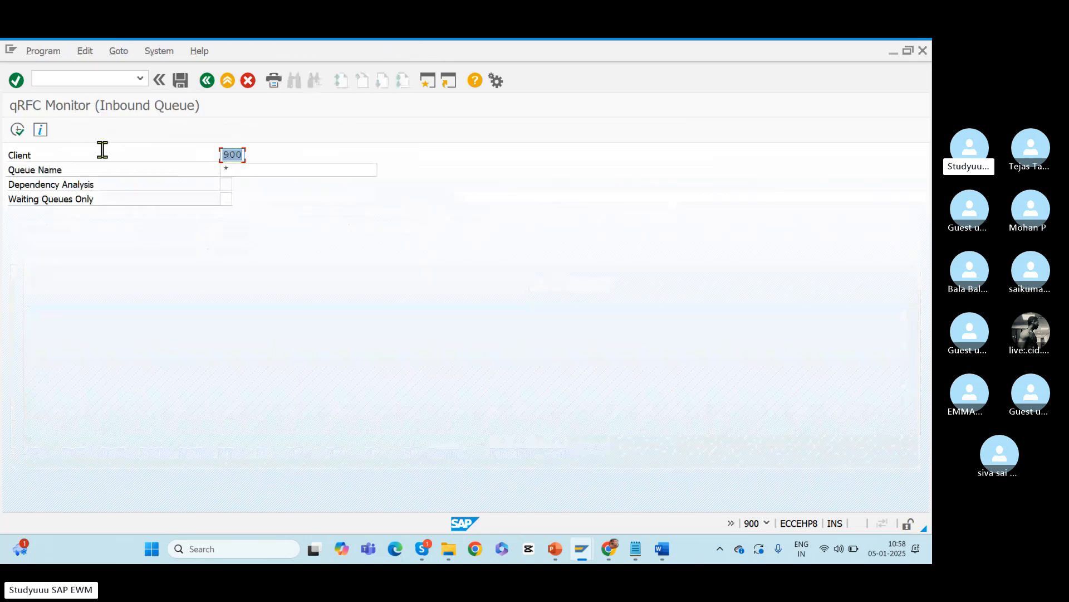
{"action": "left_click", "coordinate": [18, 129]}
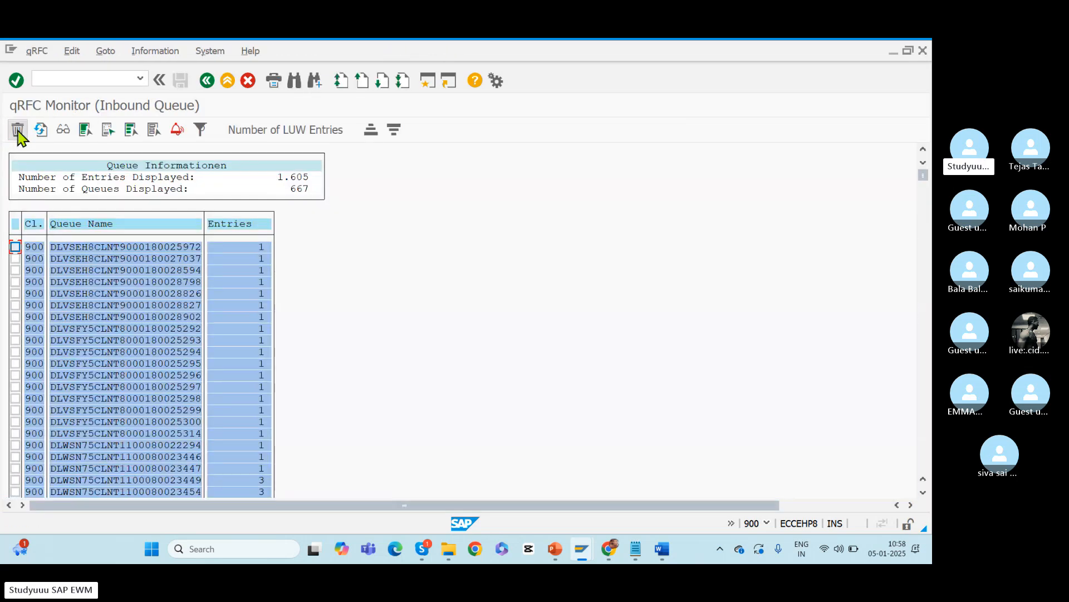
- Search the client 900 inbound queue list for the copied inbound delivery number and close the search
{"action": "key", "text": "ctrl+f"}
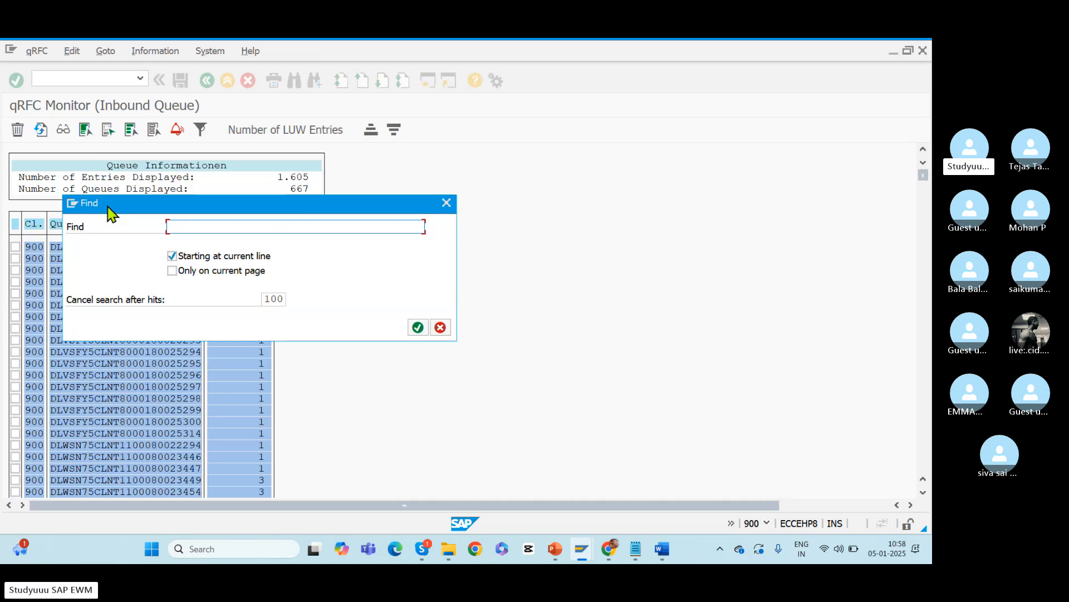
{"action": "key", "text": "ctrl+v"}
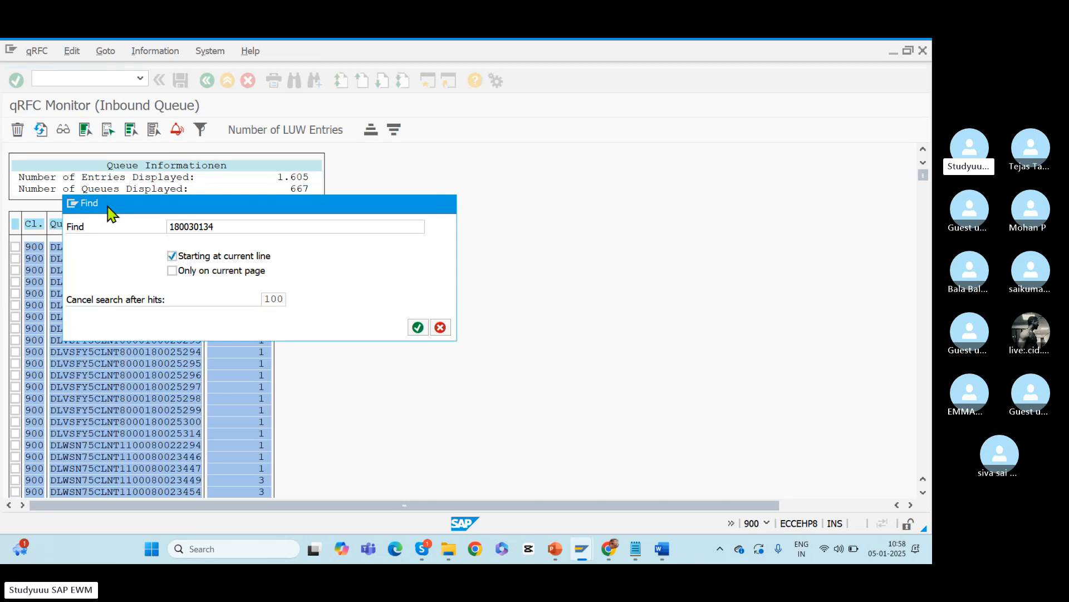
{"action": "key", "text": "Return"}
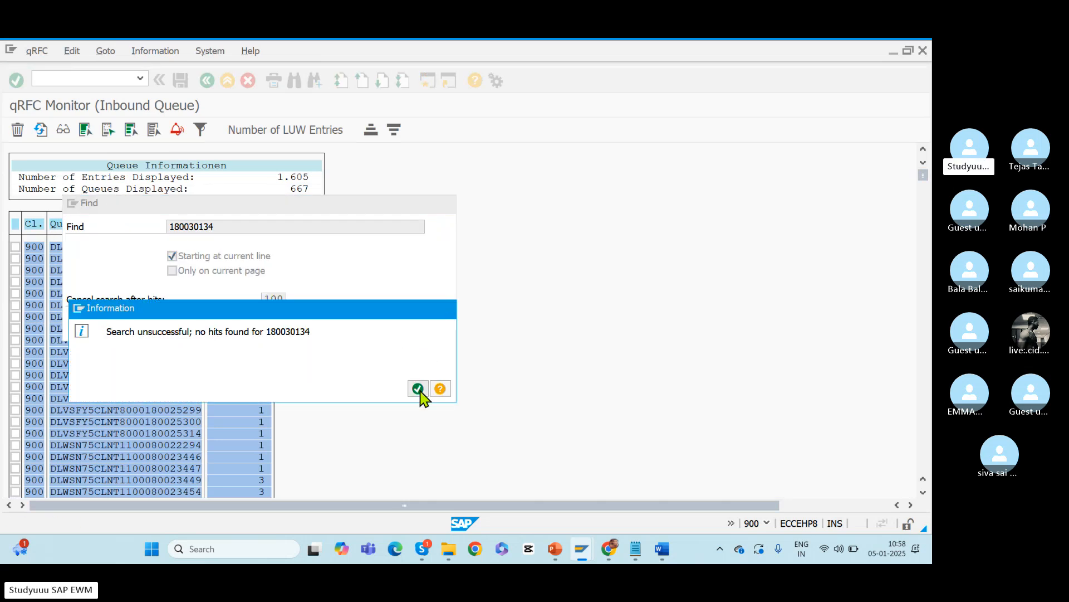
{"action": "left_click", "coordinate": [419, 389]}
{"action": "left_click", "coordinate": [444, 202]}
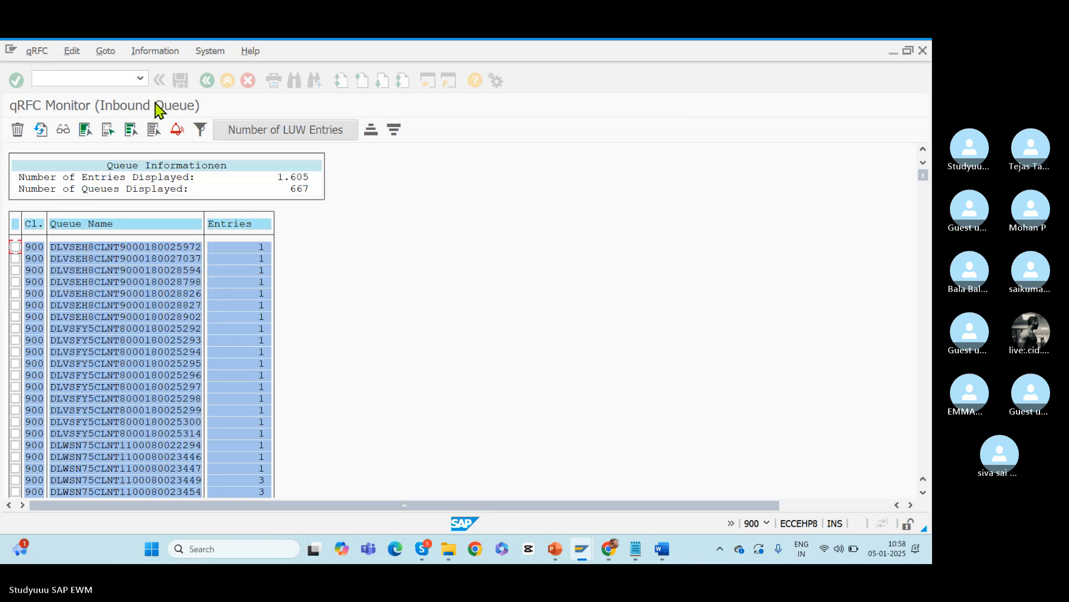
- Switch to the storage bin session in client 110, check all outbound queues with transaction SMQ1, and return to the selection screen
{"action": "key", "text": "alt+Tab"}
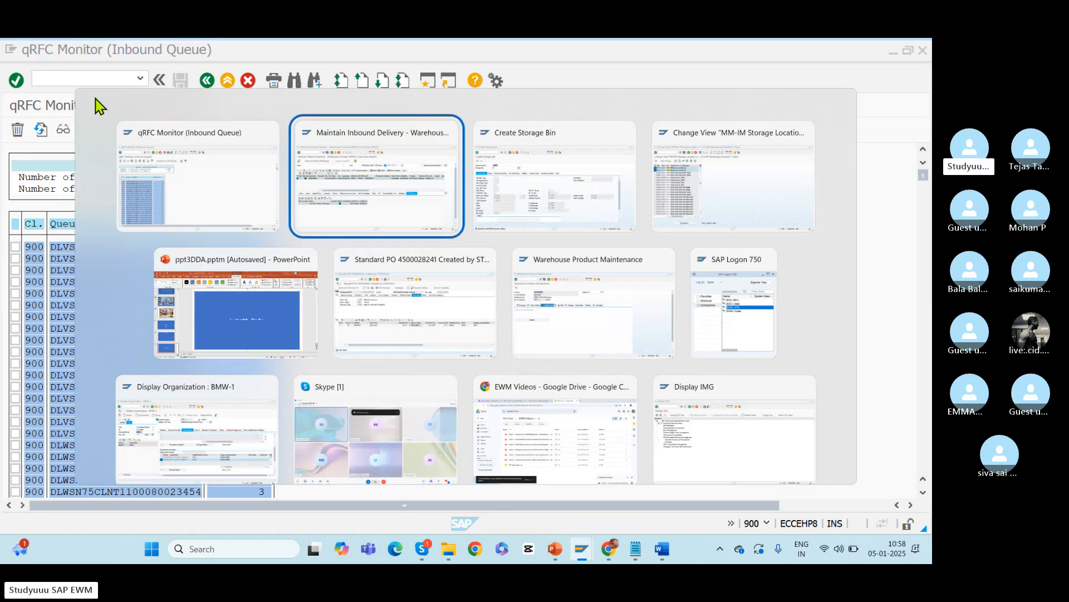
{"action": "key", "text": "Tab"}
{"action": "left_click", "coordinate": [64, 84]}
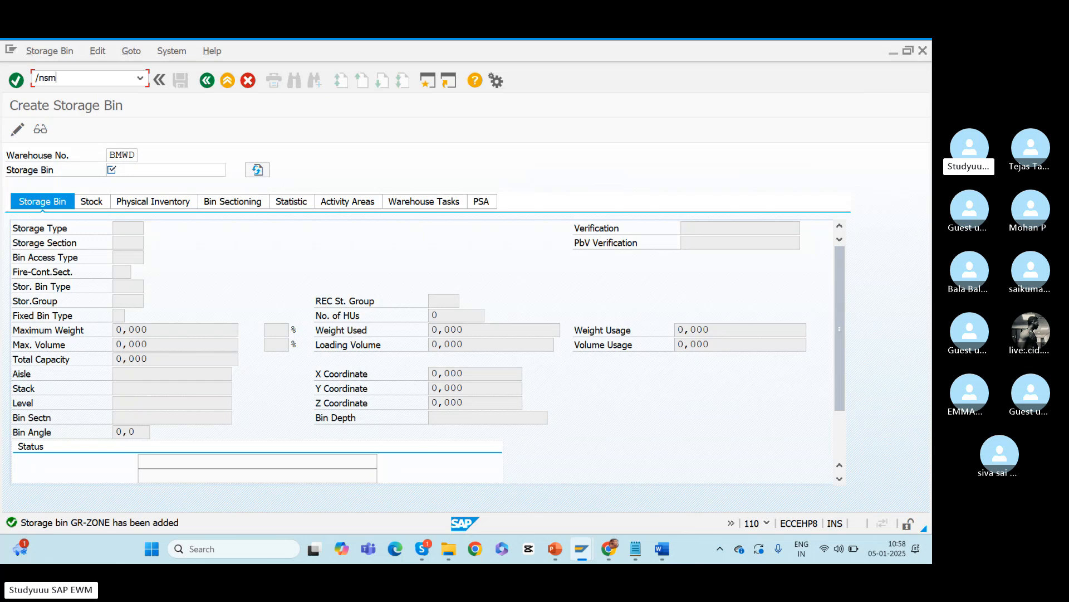
{"action": "type", "text": "/nsmq1"}
{"action": "key", "text": "Return"}
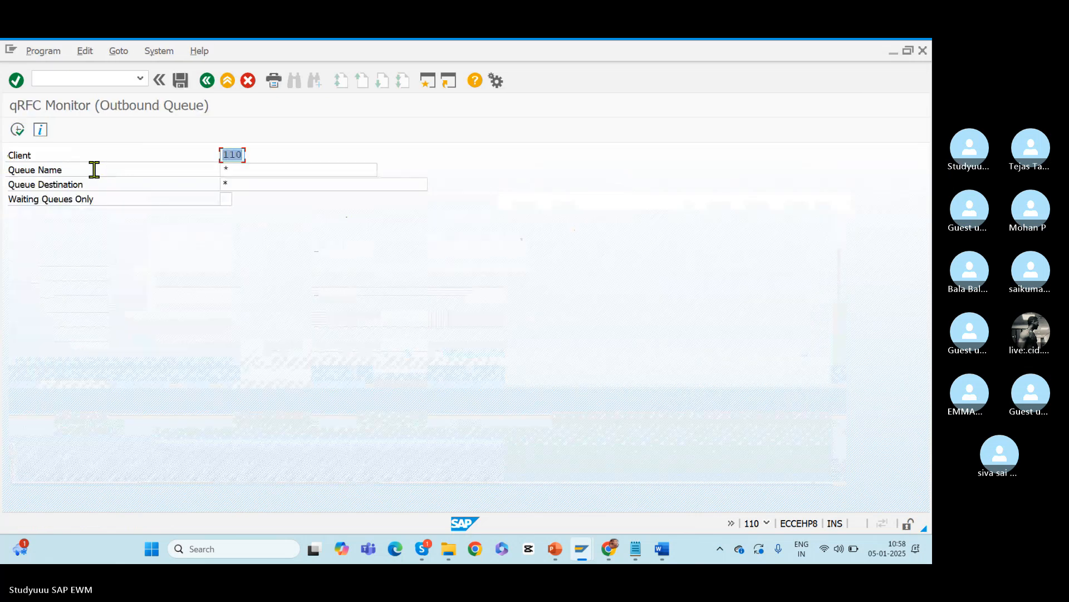
{"action": "left_click", "coordinate": [17, 130]}
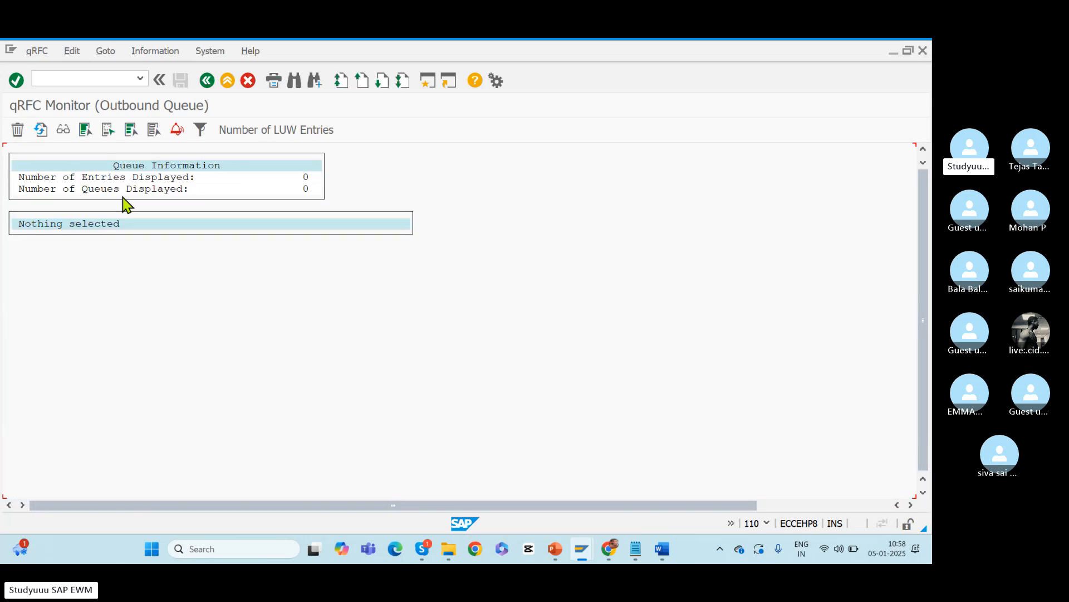
{"action": "left_click", "coordinate": [207, 81]}
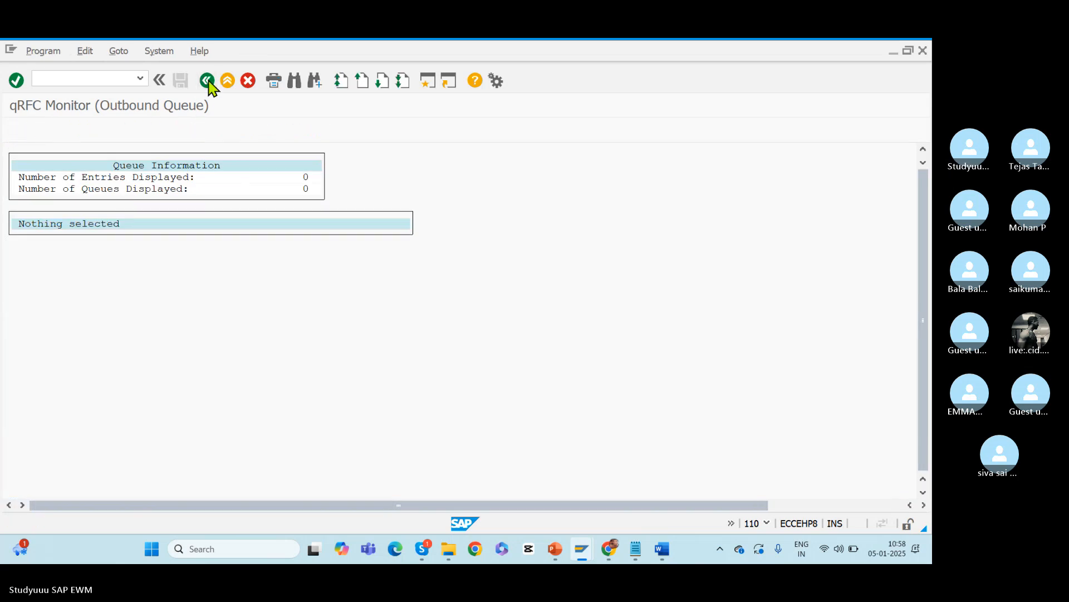
- List the client 110 inbound queues with transaction SMQ2 and search them for the inbound delivery number
{"action": "left_click", "coordinate": [65, 81]}
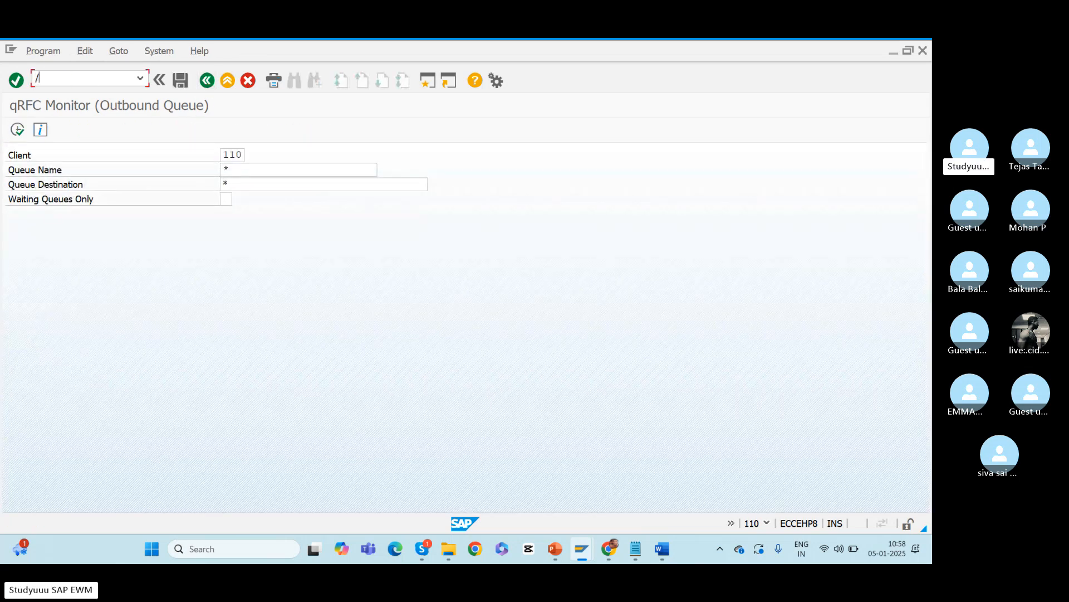
{"action": "key", "text": "Return"}
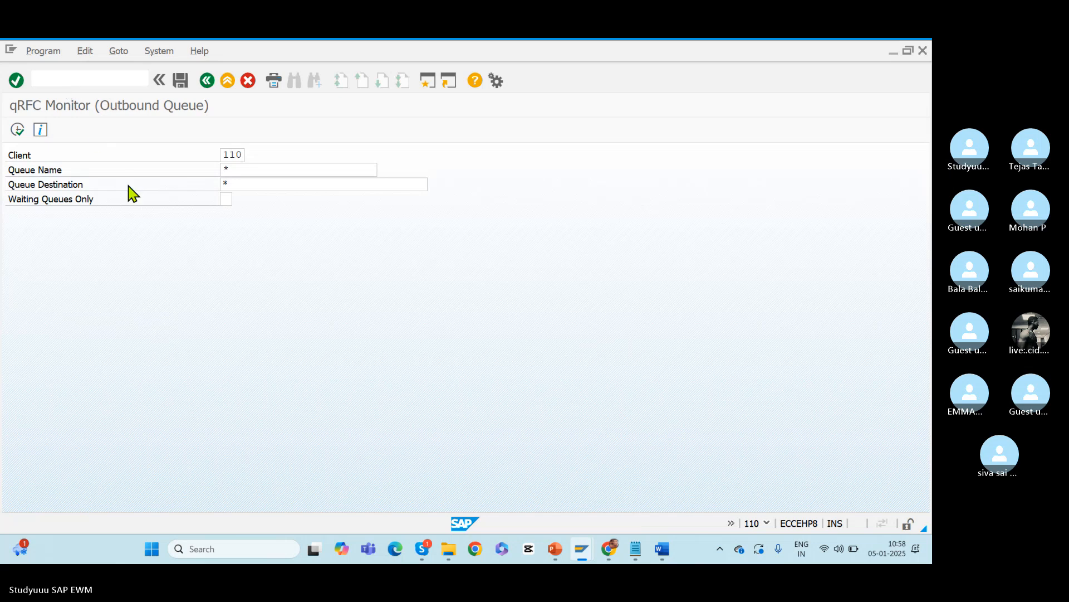
{"action": "left_click", "coordinate": [18, 131]}
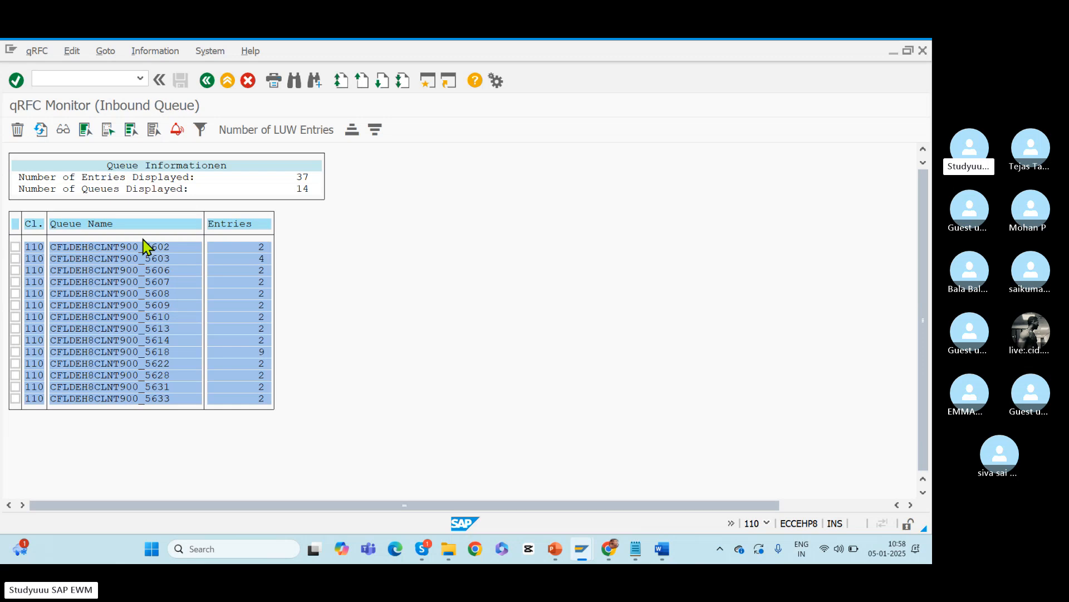
{"action": "key", "text": "ctrl+f"}
{"action": "key", "text": "Return"}
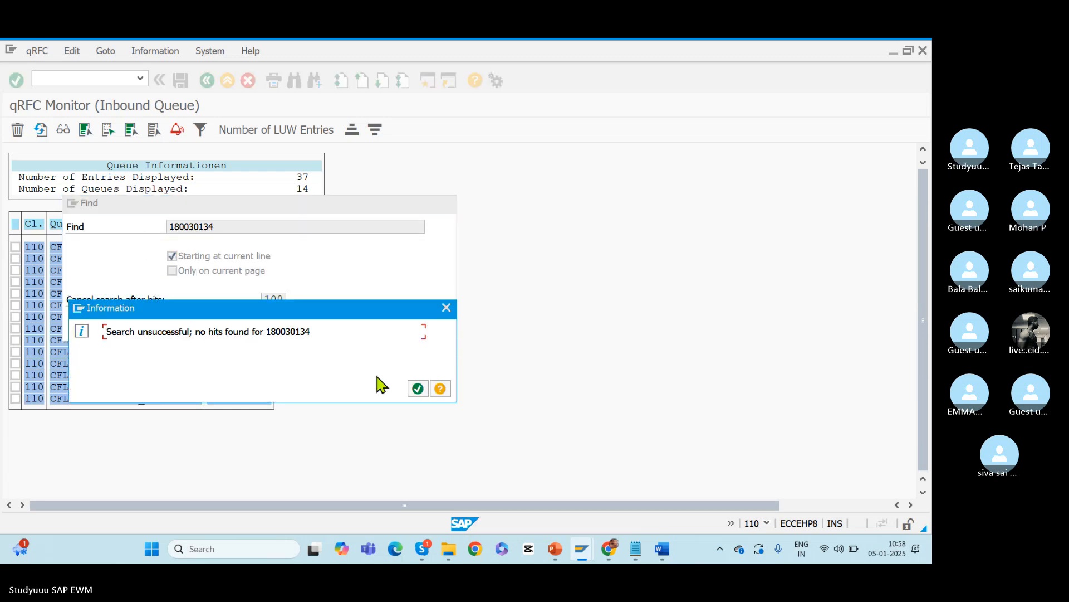
{"action": "left_click", "coordinate": [417, 388]}
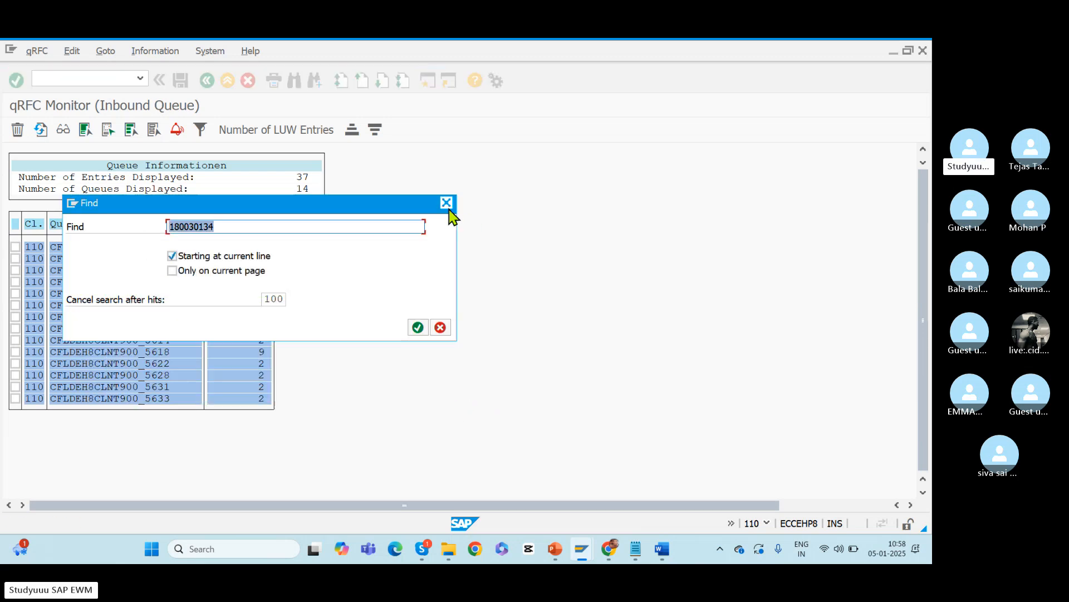
{"action": "left_click", "coordinate": [447, 204]}
- Return to the client 900 session and redisplay the inbound delivery's goods movement data with transaction VL33N
{"action": "key", "text": "alt+Tab"}
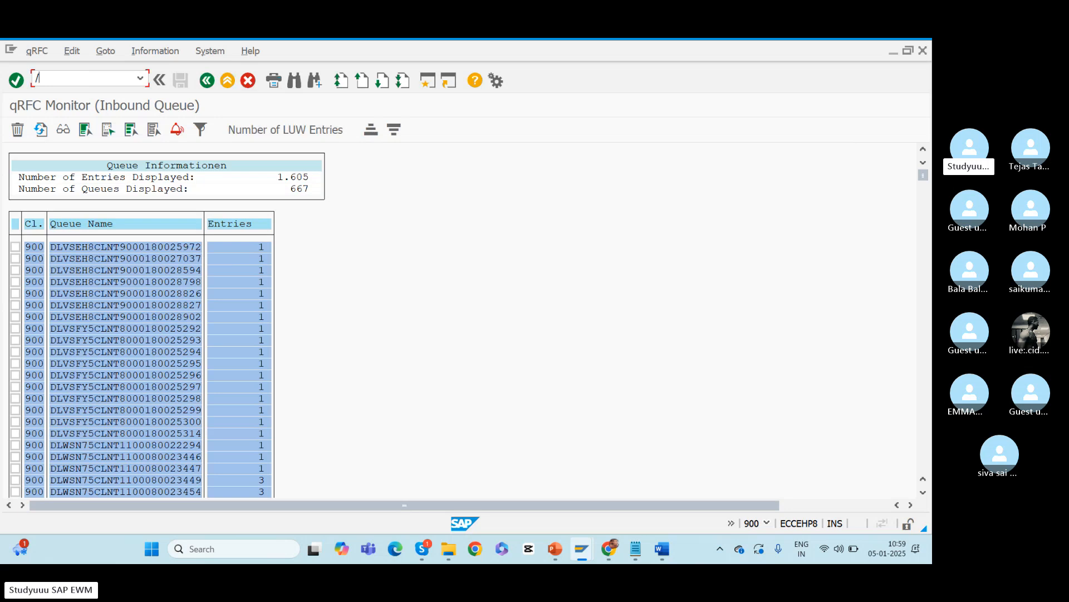
{"action": "key", "text": "Return"}
{"action": "key", "text": "BackSpace"}
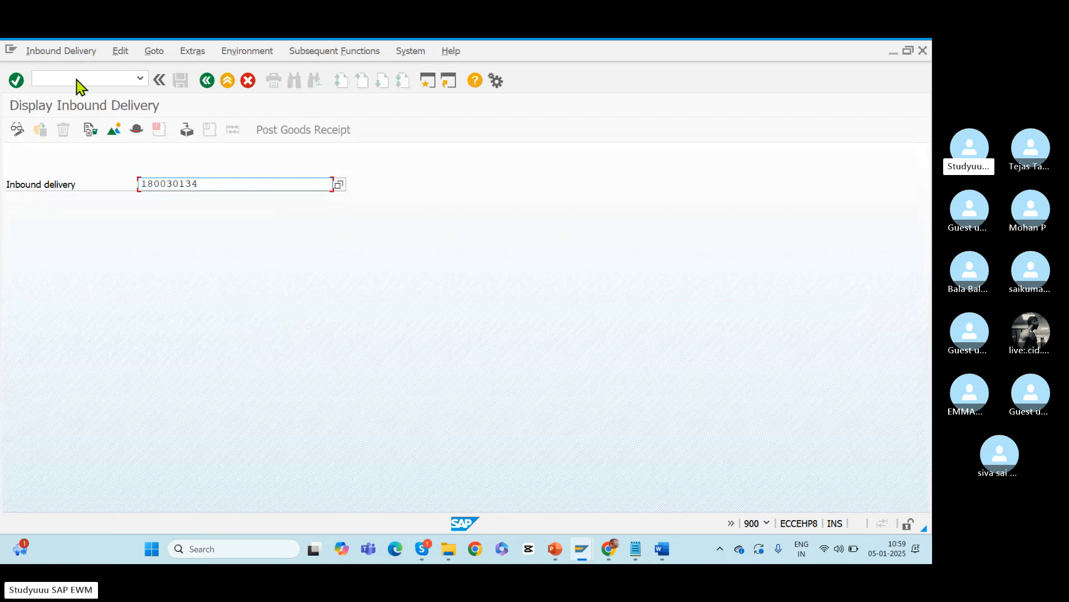
{"action": "key", "text": "Return"}
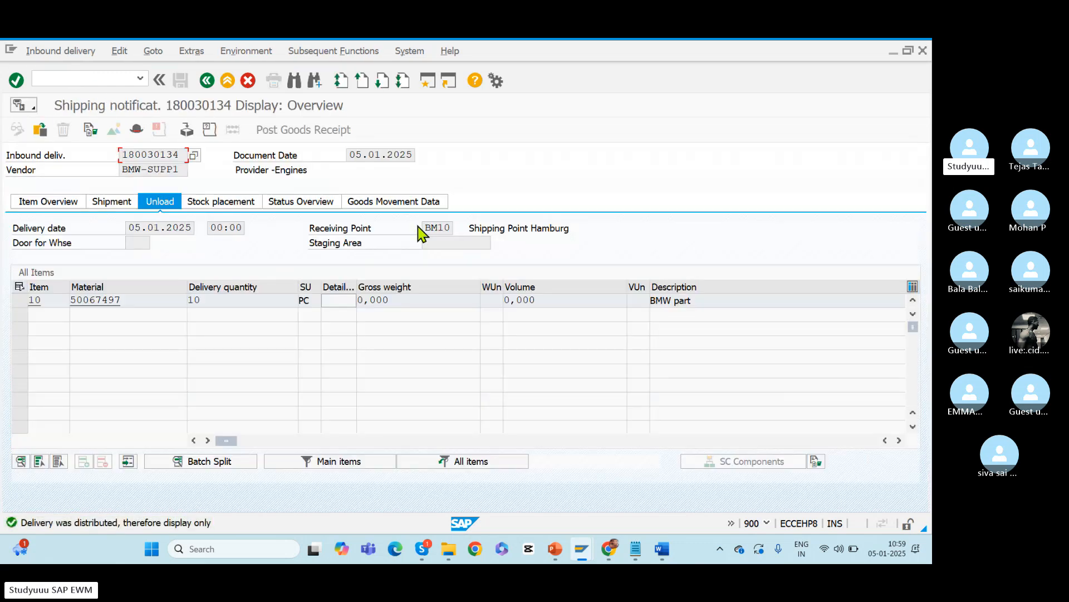
{"action": "left_click", "coordinate": [372, 206]}
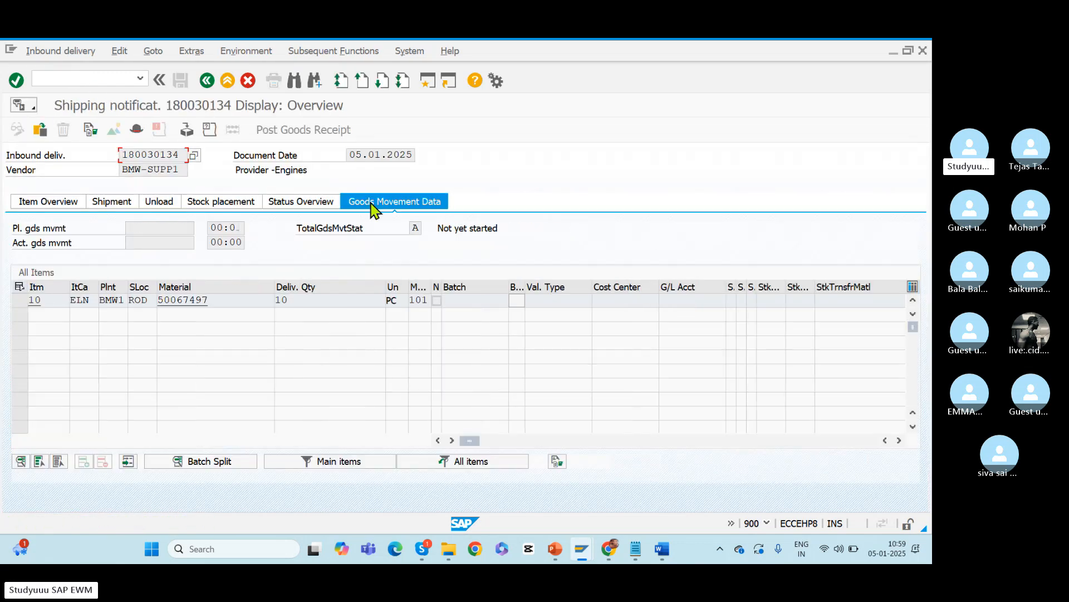
- View the possible values of the total goods movement status and close the value list
{"action": "left_click", "coordinate": [415, 228]}
{"action": "left_click", "coordinate": [427, 230]}
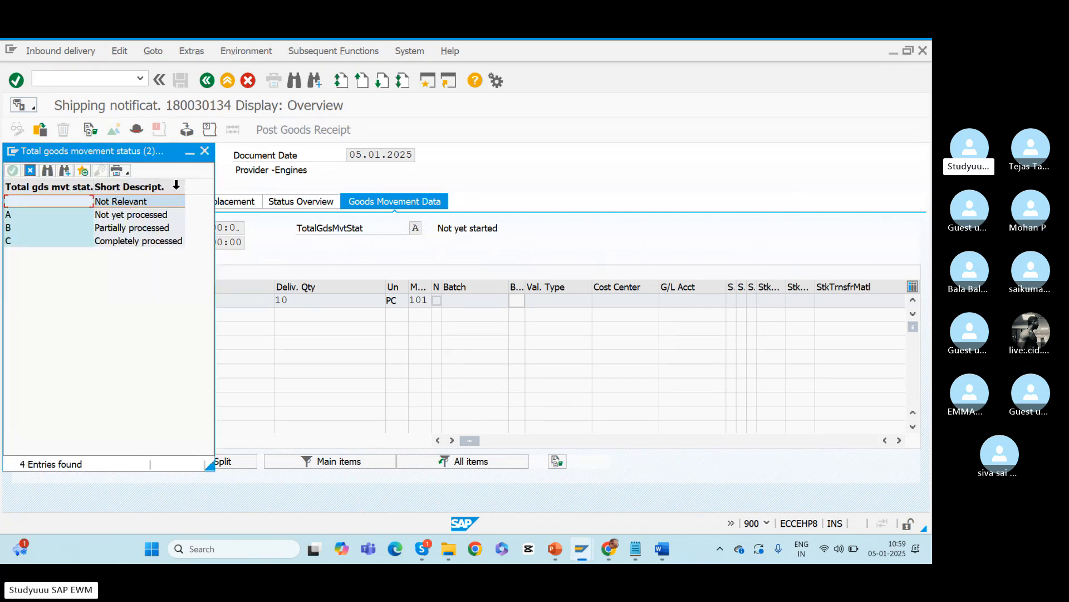
{"action": "left_click_drag", "start_coordinate": [203, 143], "coordinate": [203, 148]}
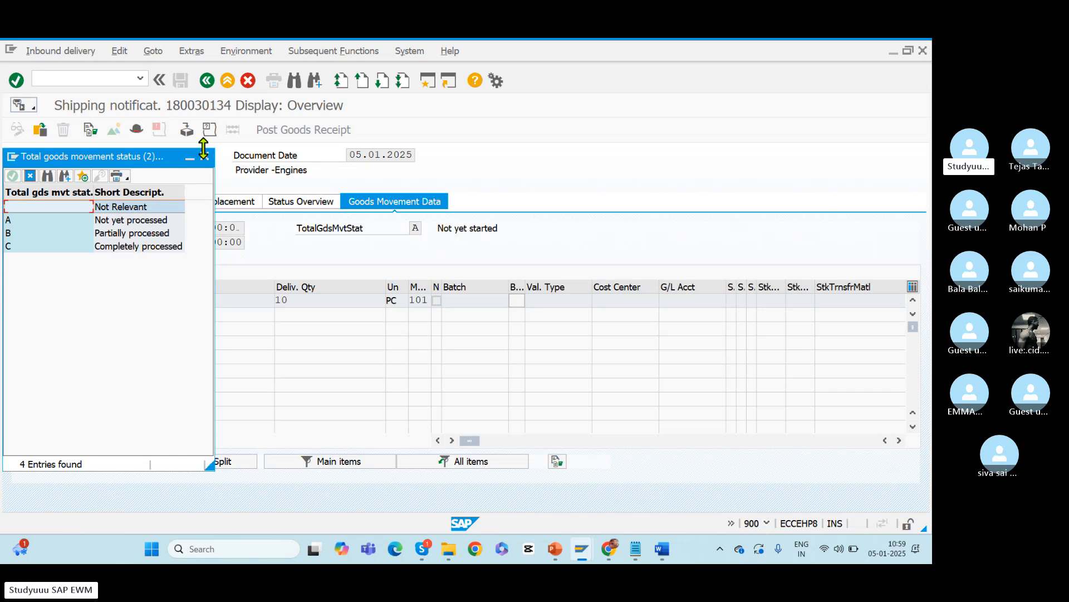
{"action": "left_click", "coordinate": [205, 156]}
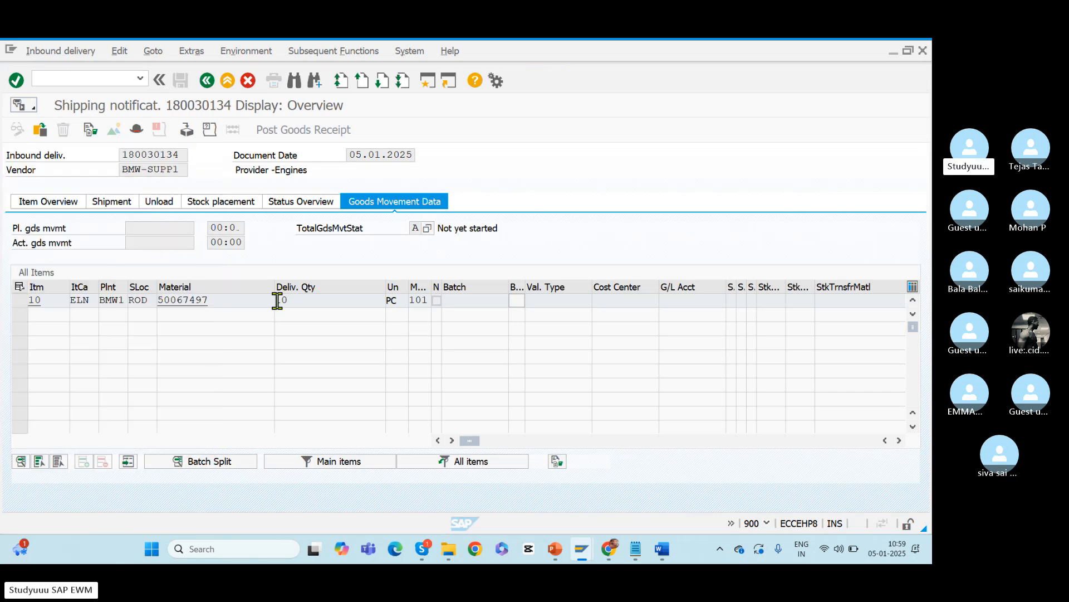
- Reload the delivery in the Maintain Inbound Delivery session and review the processing log of its Send ERP Delivery Messages action
{"action": "key", "text": "alt+Tab"}
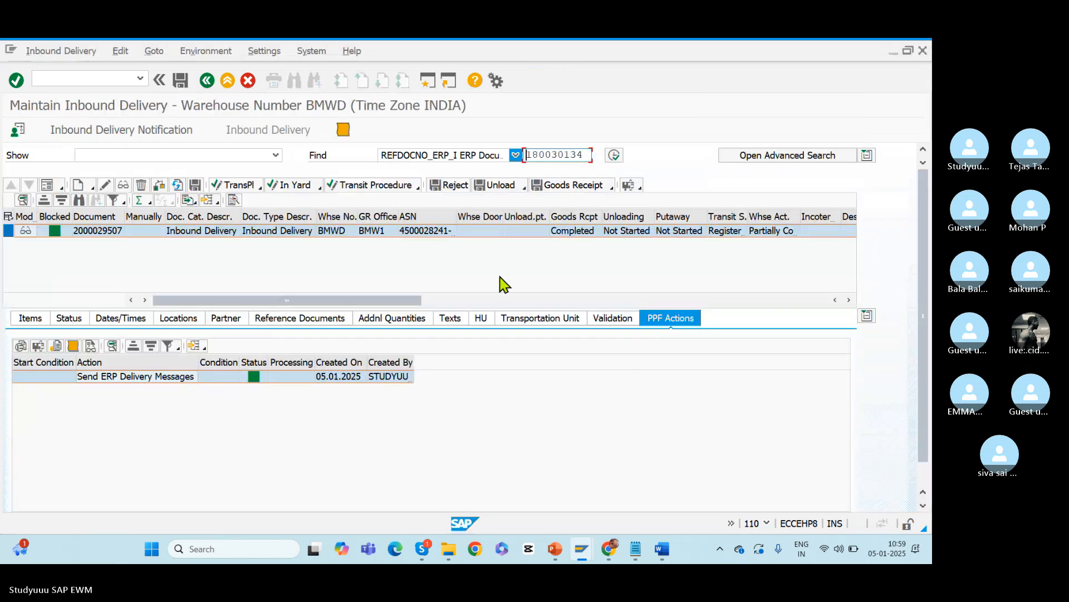
{"action": "left_click", "coordinate": [614, 155]}
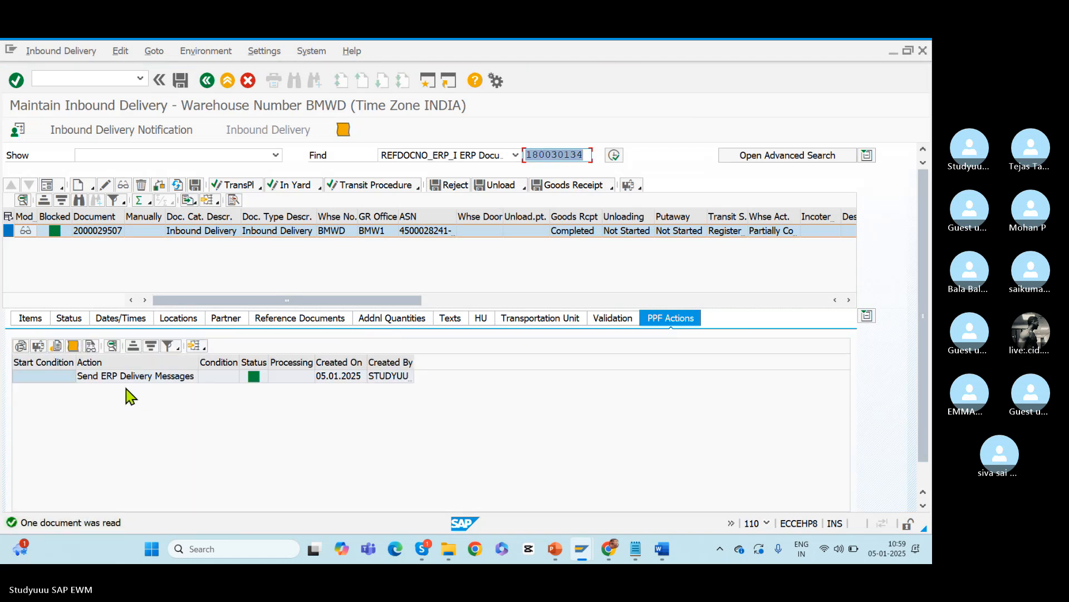
{"action": "left_click", "coordinate": [104, 377]}
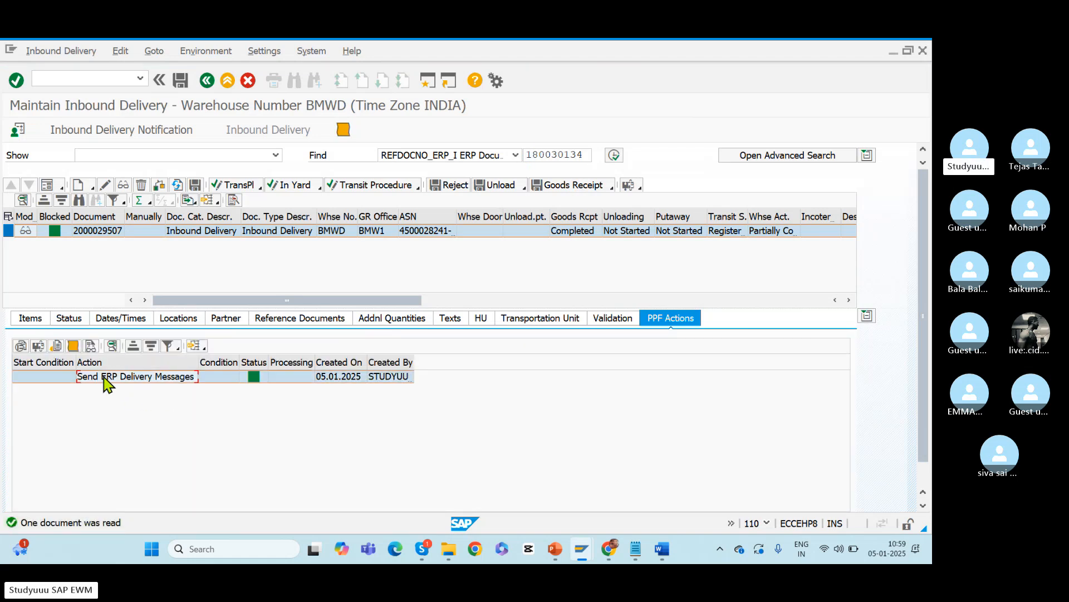
{"action": "left_click", "coordinate": [76, 347]}
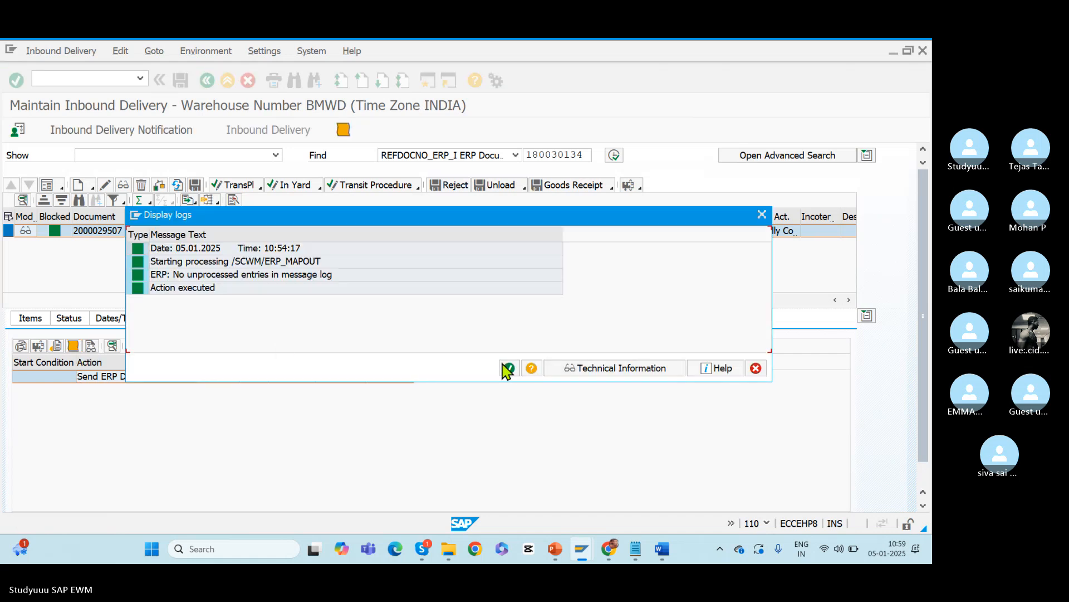
{"action": "left_click", "coordinate": [509, 369]}
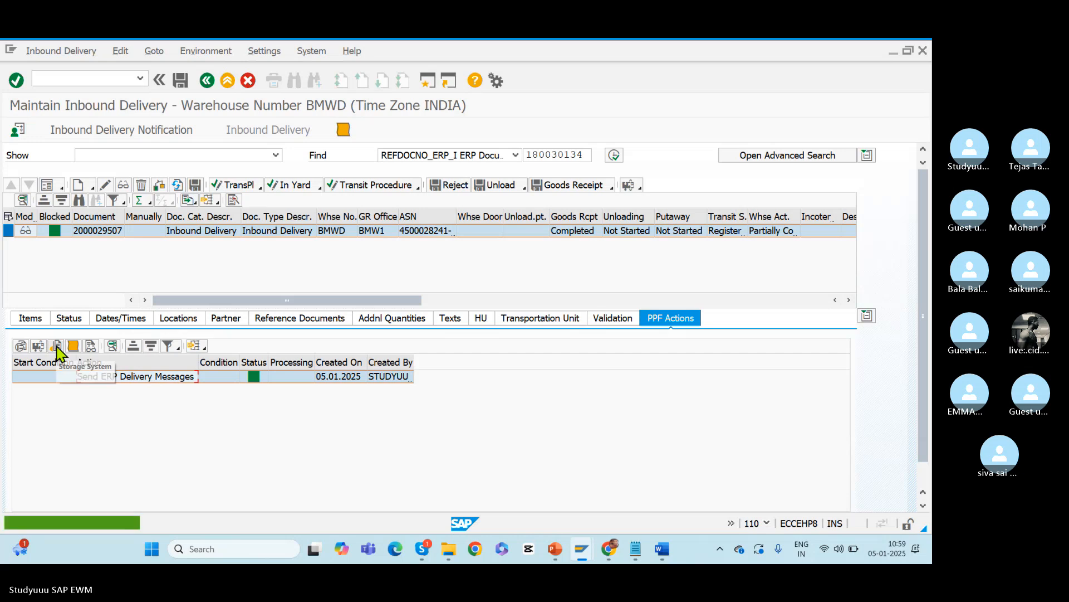
- Check the storage system for the Send ERP Delivery Messages action's archived document and open the action's details
{"action": "left_click", "coordinate": [57, 347]}
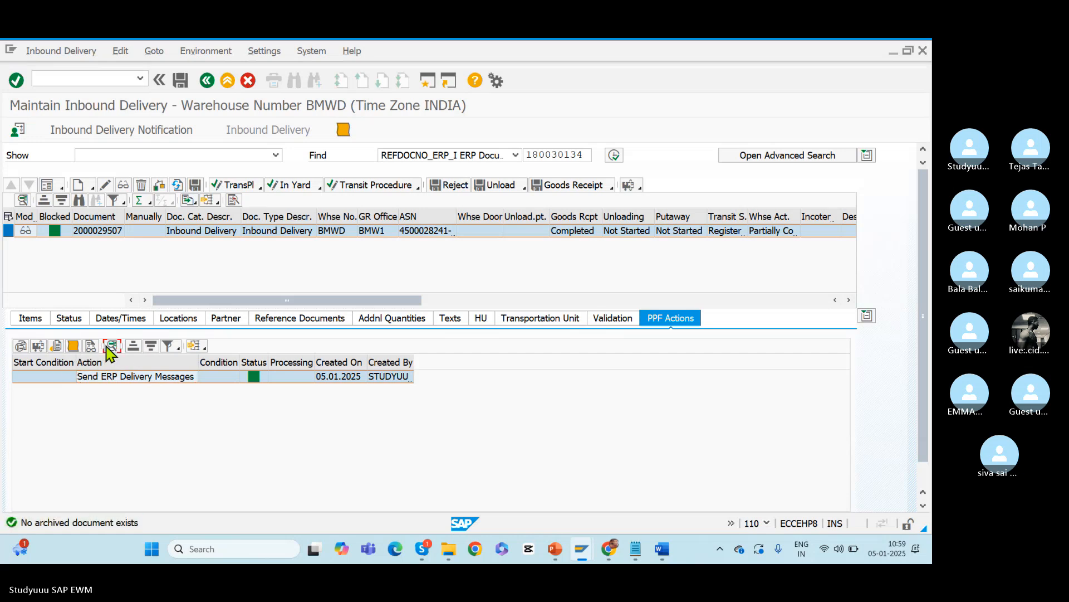
{"action": "left_click", "coordinate": [111, 347]}
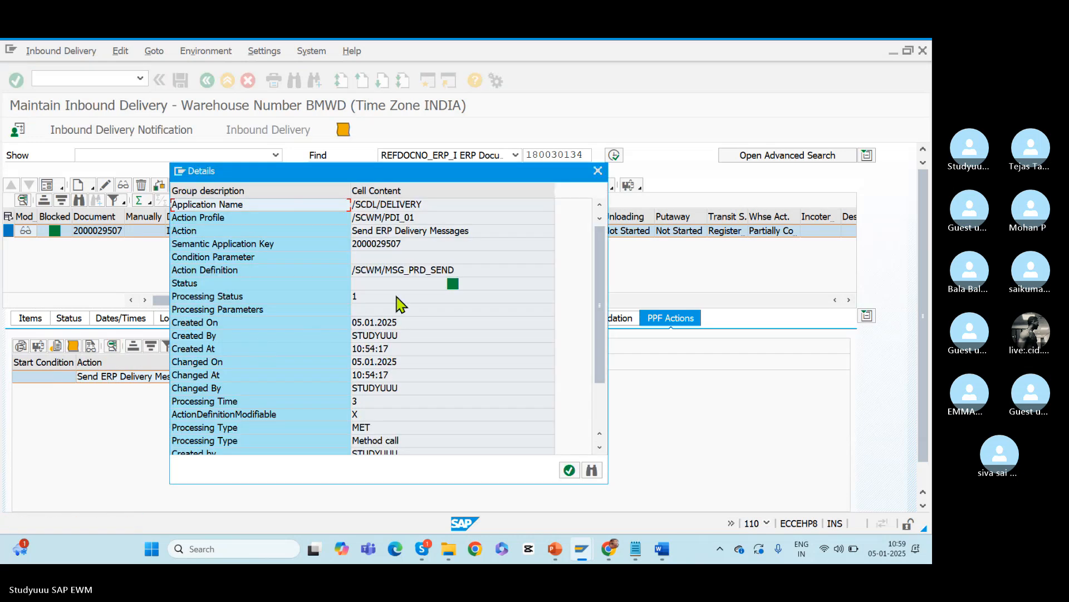
- Check the Send ERP Delivery Messages action for an archived document and a long text, and review its full details
{"action": "left_click", "coordinate": [598, 170]}
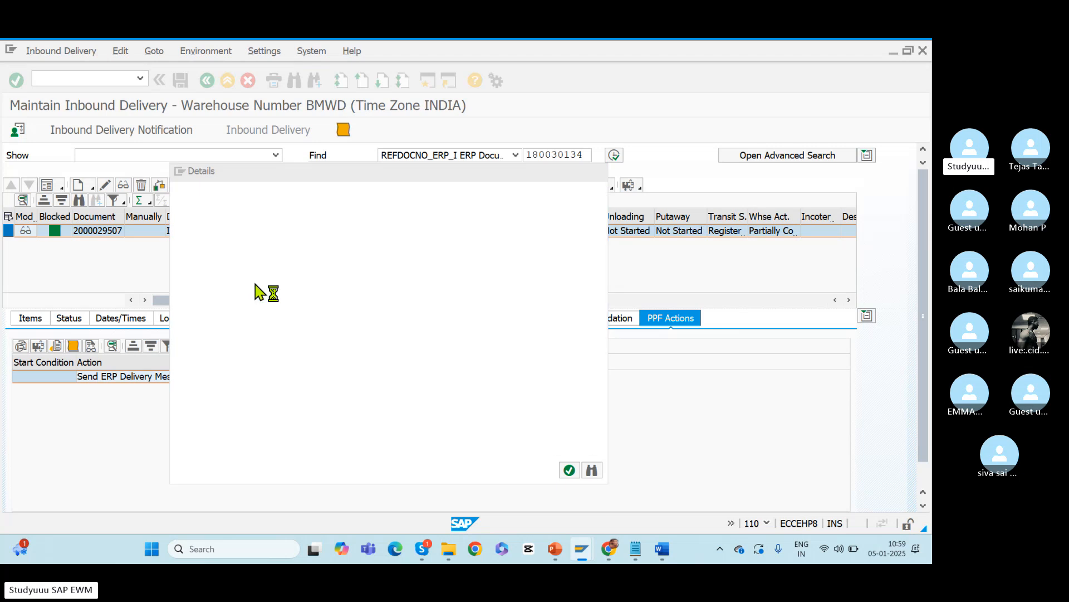
{"action": "left_click", "coordinate": [58, 346]}
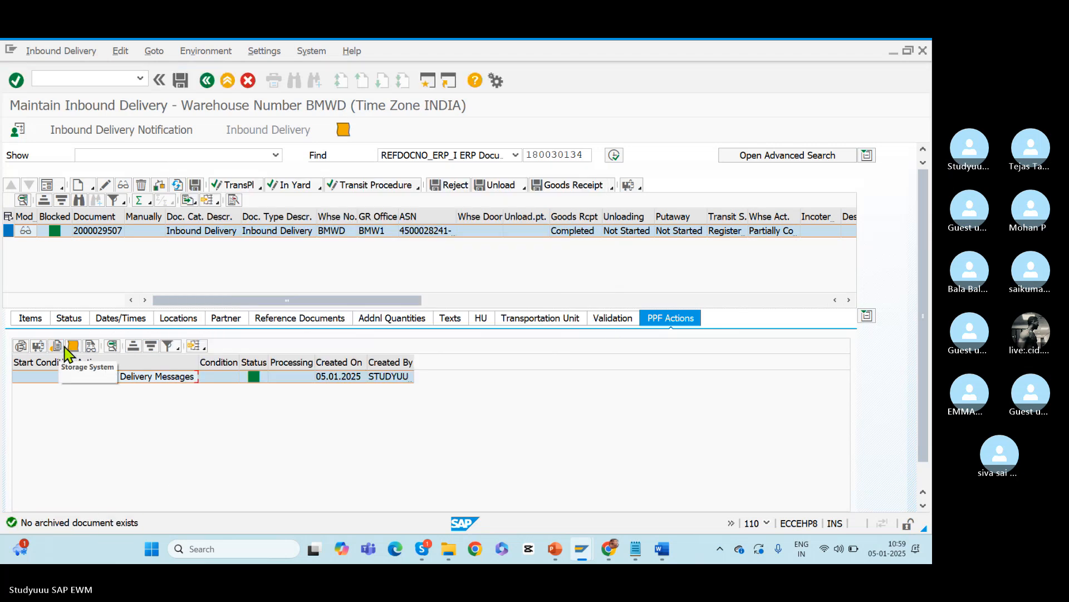
{"action": "left_click", "coordinate": [90, 346]}
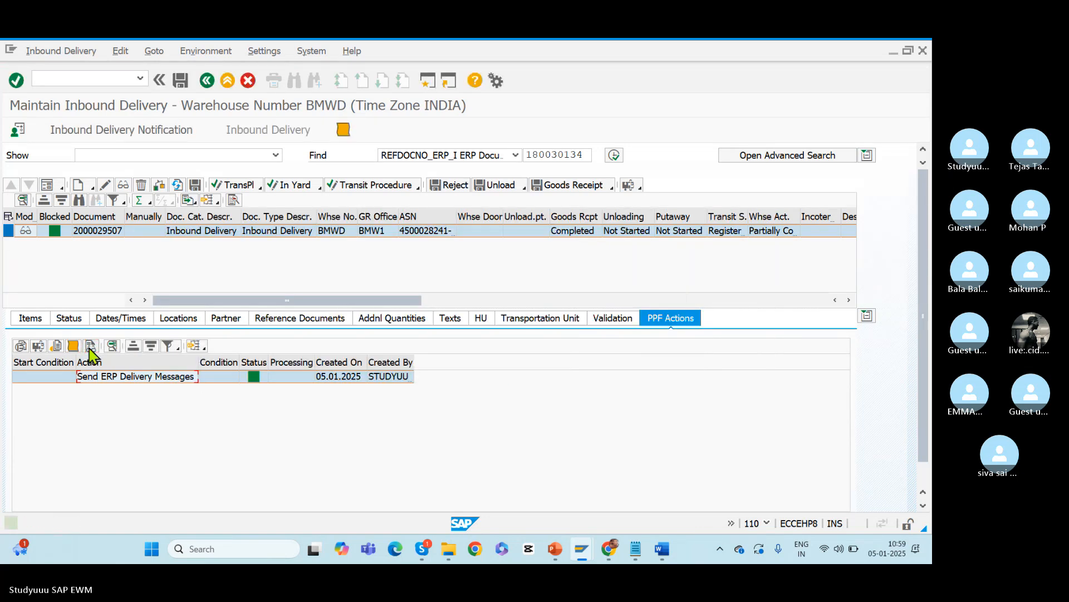
{"action": "left_click", "coordinate": [90, 346]}
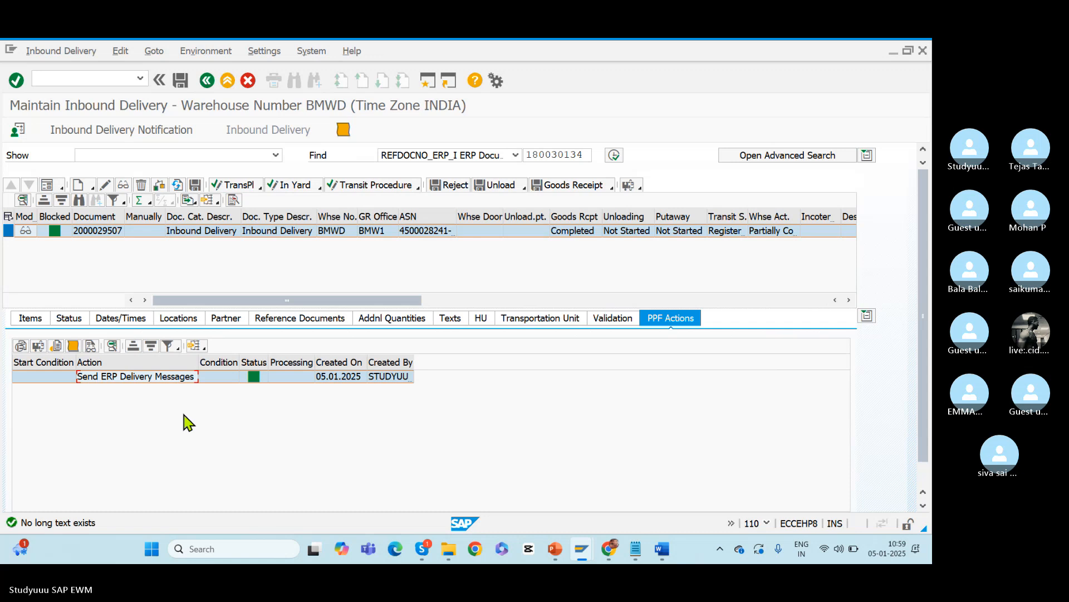
{"action": "left_click", "coordinate": [112, 346]}
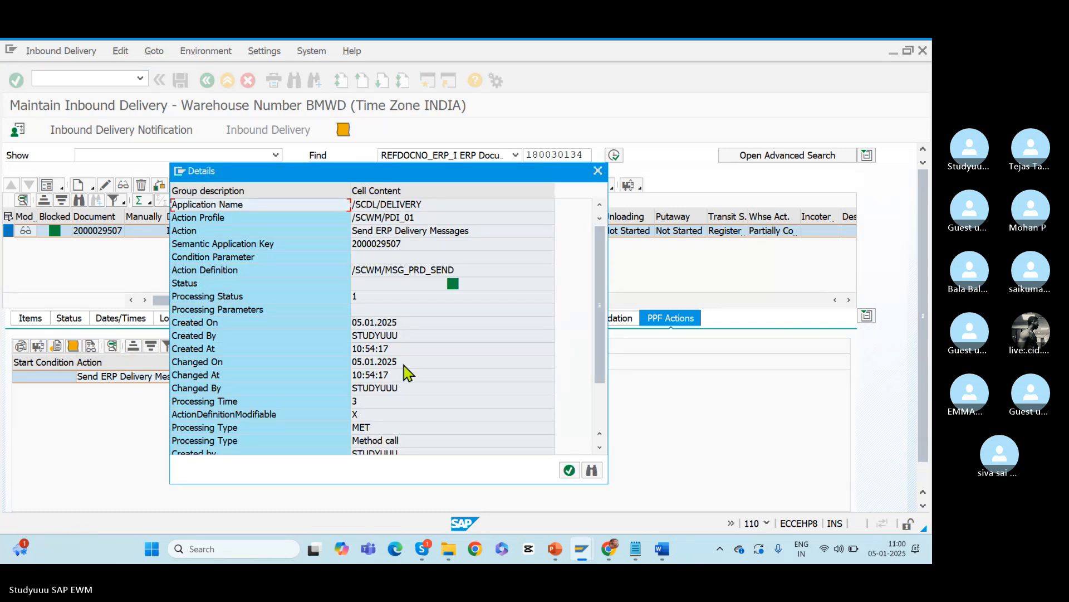
{"action": "left_click_drag", "start_coordinate": [604, 262], "coordinate": [596, 365]}
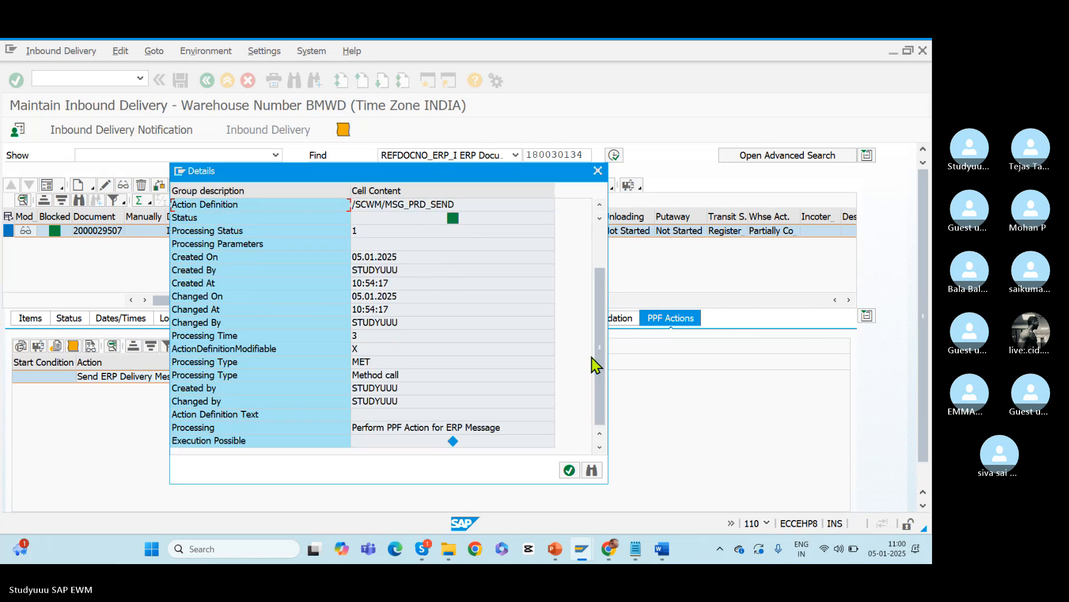
{"action": "left_click", "coordinate": [597, 171]}
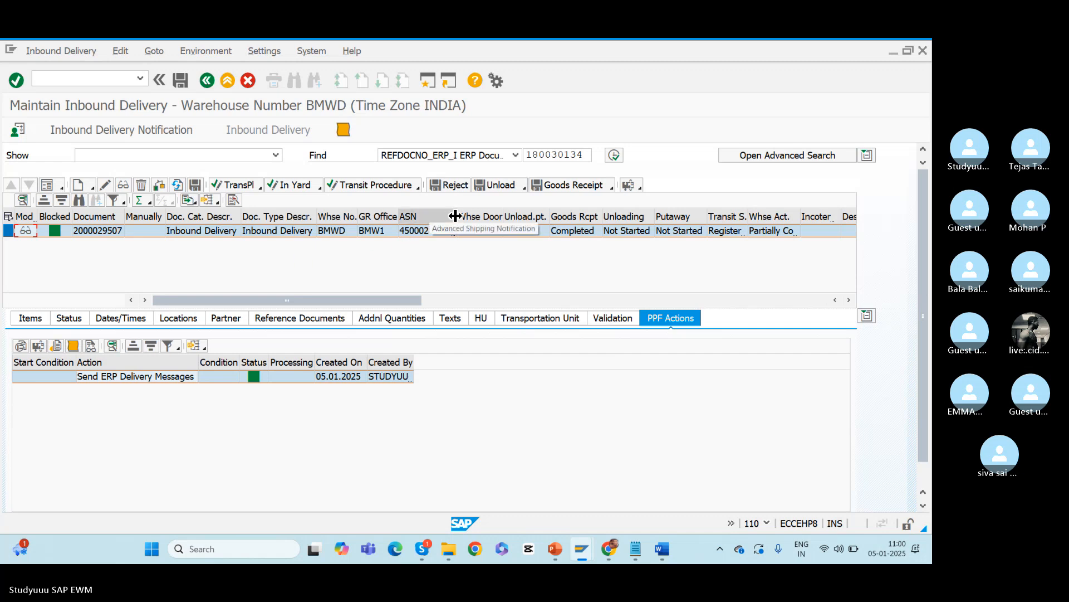
- Widen the ASN column of the inbound delivery and examine the goods receipt, unloading and putaway statuses of item 10
{"action": "left_click_drag", "start_coordinate": [456, 217], "coordinate": [466, 218]}
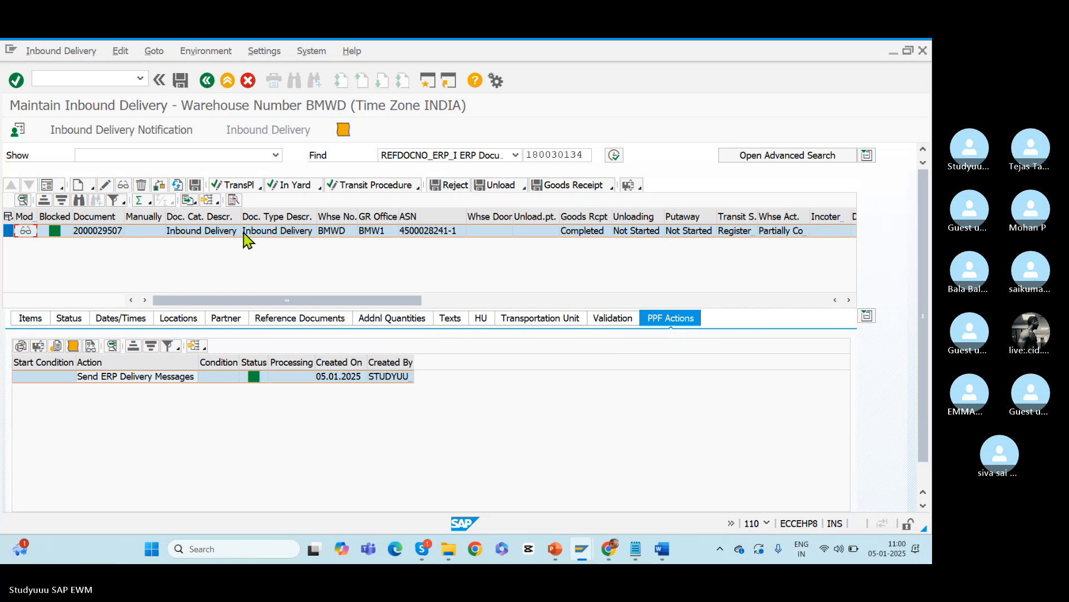
{"action": "left_click", "coordinate": [31, 318]}
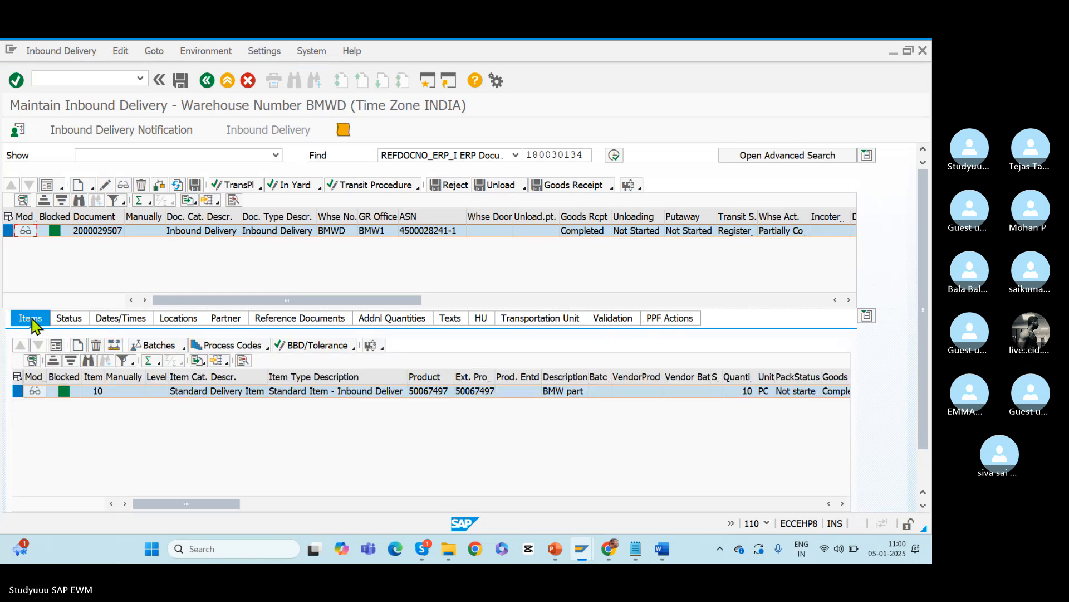
{"action": "left_click", "coordinate": [789, 395]}
{"action": "key", "text": "Right"}
{"action": "key", "text": "Right"}
{"action": "key", "text": "Right"}
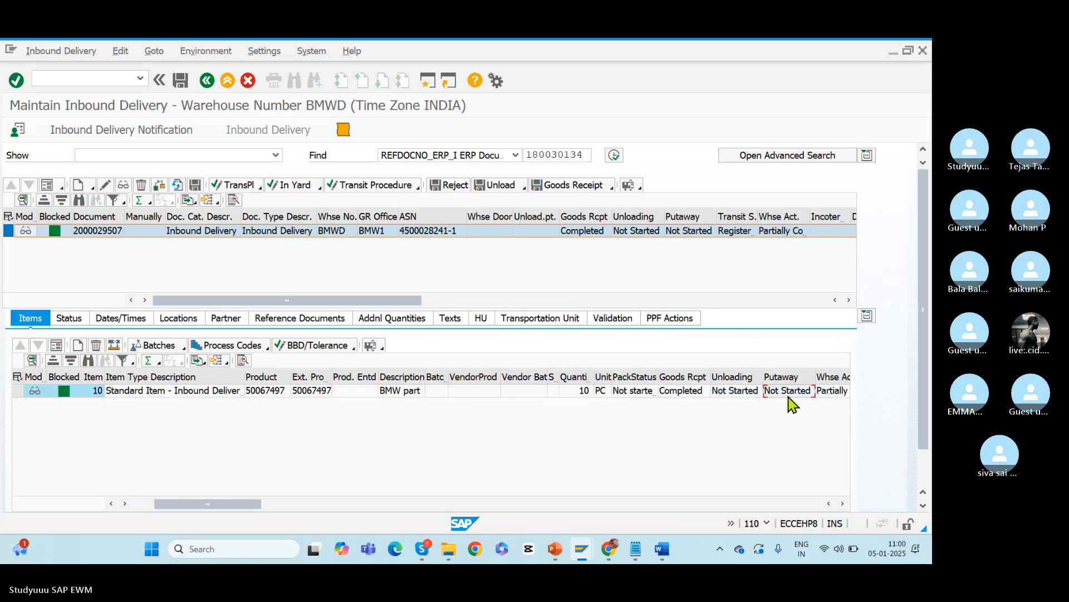
{"action": "key", "text": "Left"}
{"action": "key", "text": "Left"}
{"action": "key", "text": "Left"}
- Switch to the client 110 qRFC Monitor session and open the Warehouse Management Monitor there for warehouse BMWD
{"action": "key", "text": "alt+Tab"}
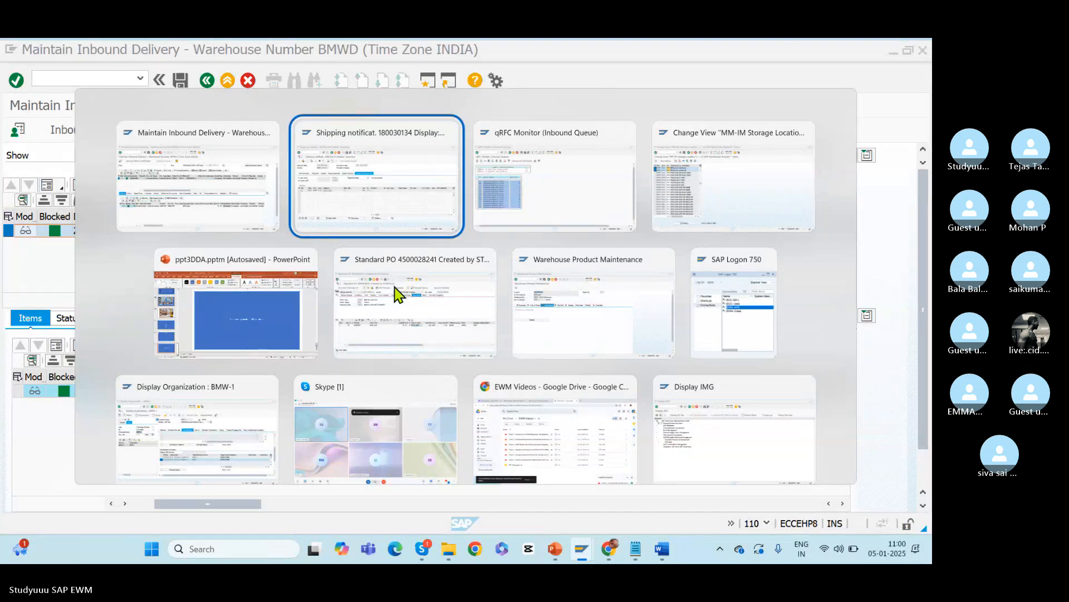
{"action": "key", "text": "alt+Tab"}
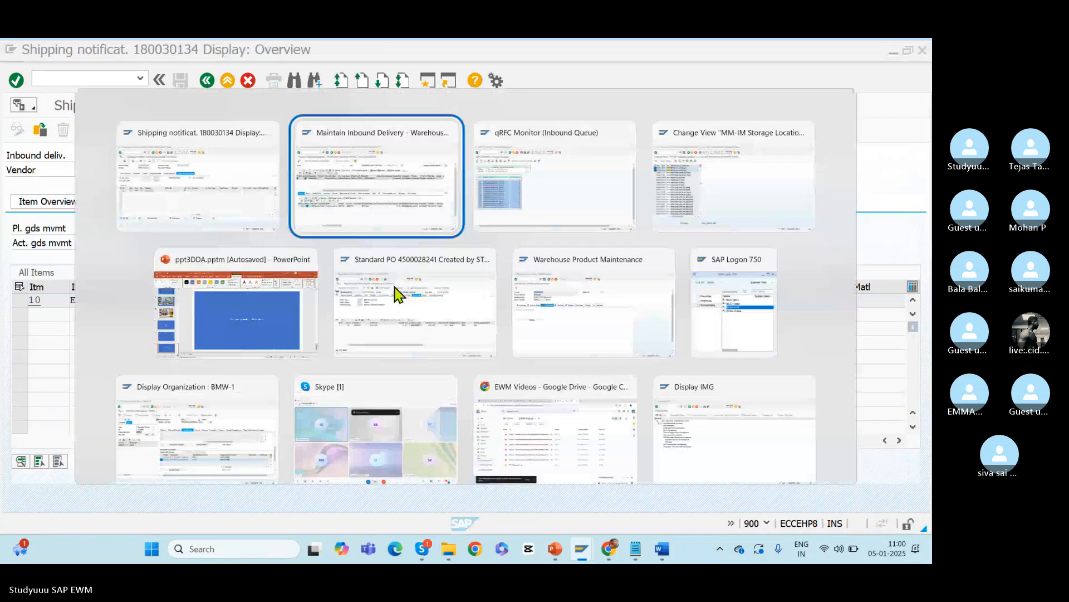
{"action": "key", "text": "alt+Tab"}
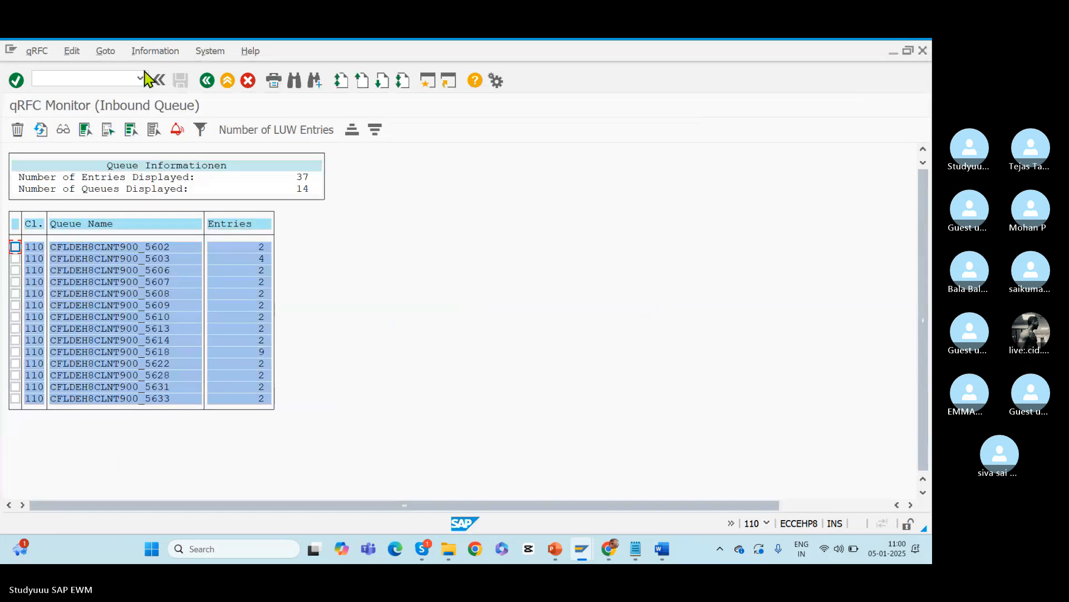
{"action": "left_click", "coordinate": [141, 78]}
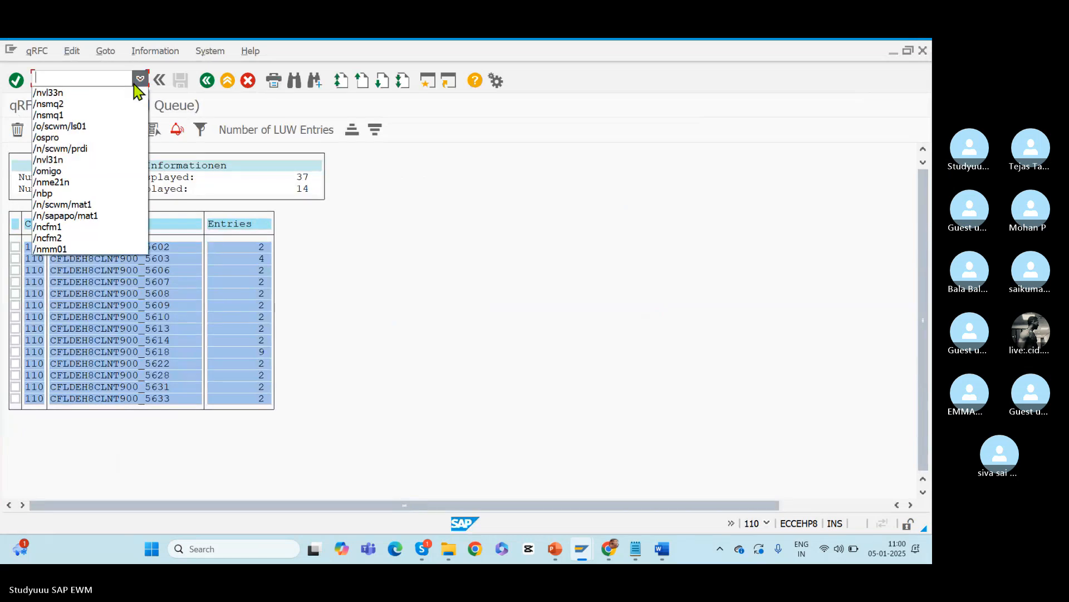
{"action": "left_click", "coordinate": [64, 205]}
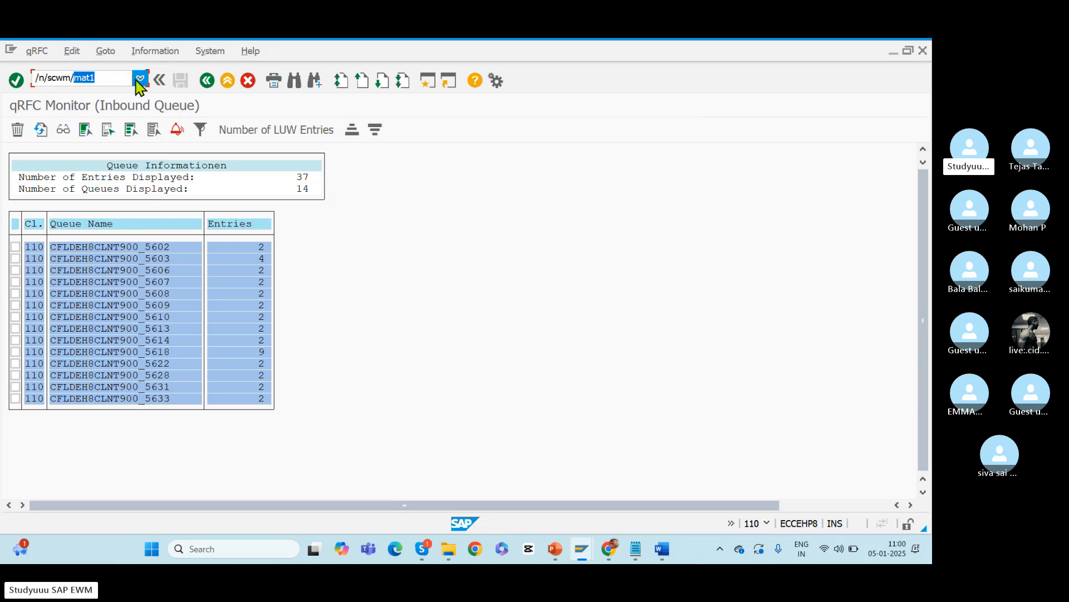
{"action": "type", "text": "m"}
{"action": "key", "text": "Return"}
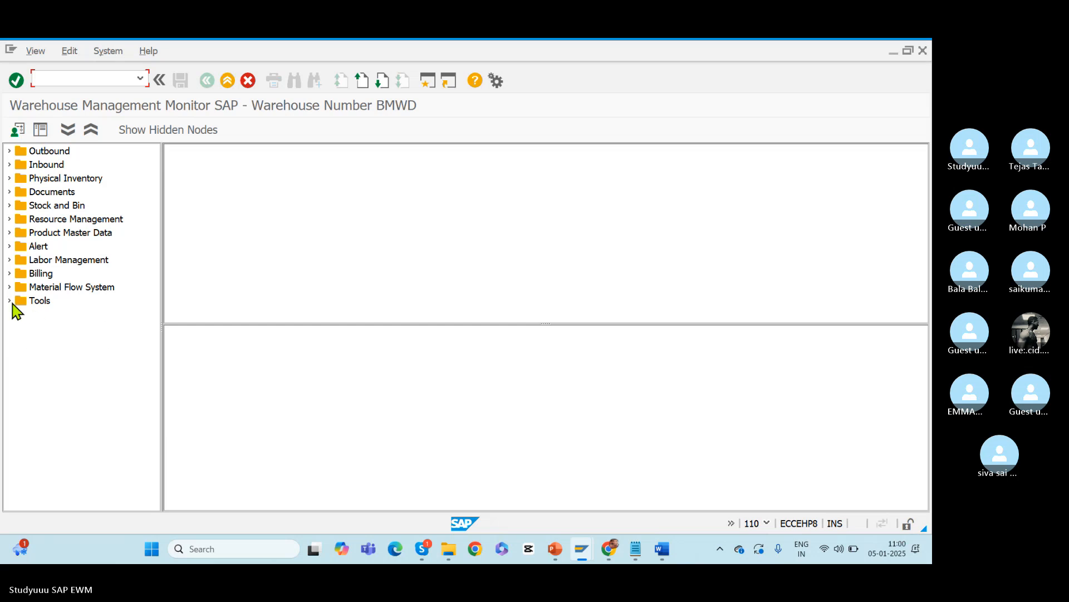
- Display the Message Queue from the Tools node without selection restrictions and enlarge its result list
{"action": "left_click", "coordinate": [9, 301]}
{"action": "double_click", "coordinate": [59, 315]}
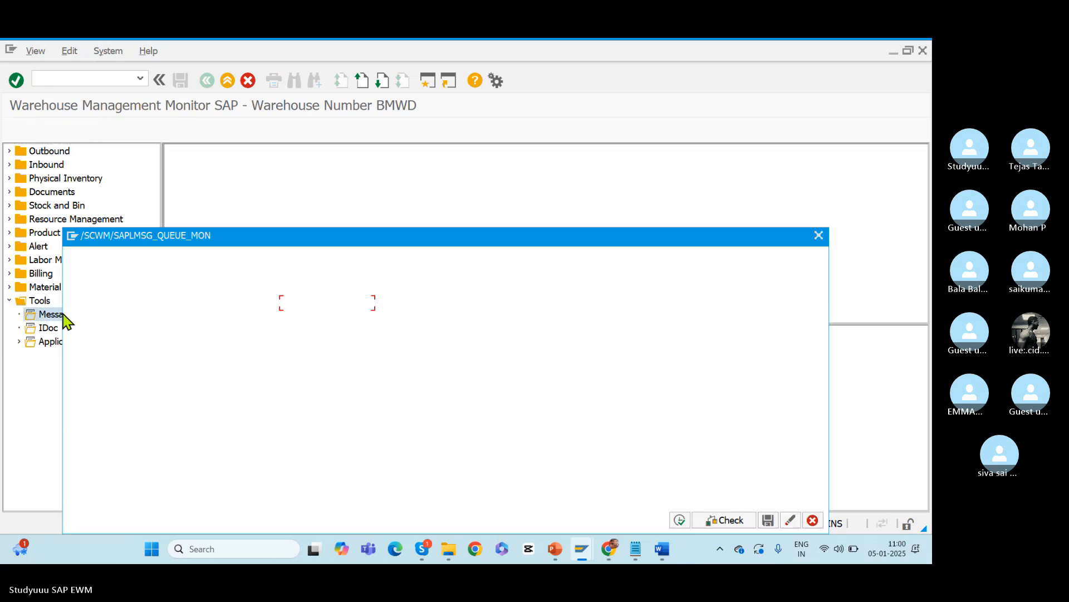
{"action": "left_click", "coordinate": [679, 519]}
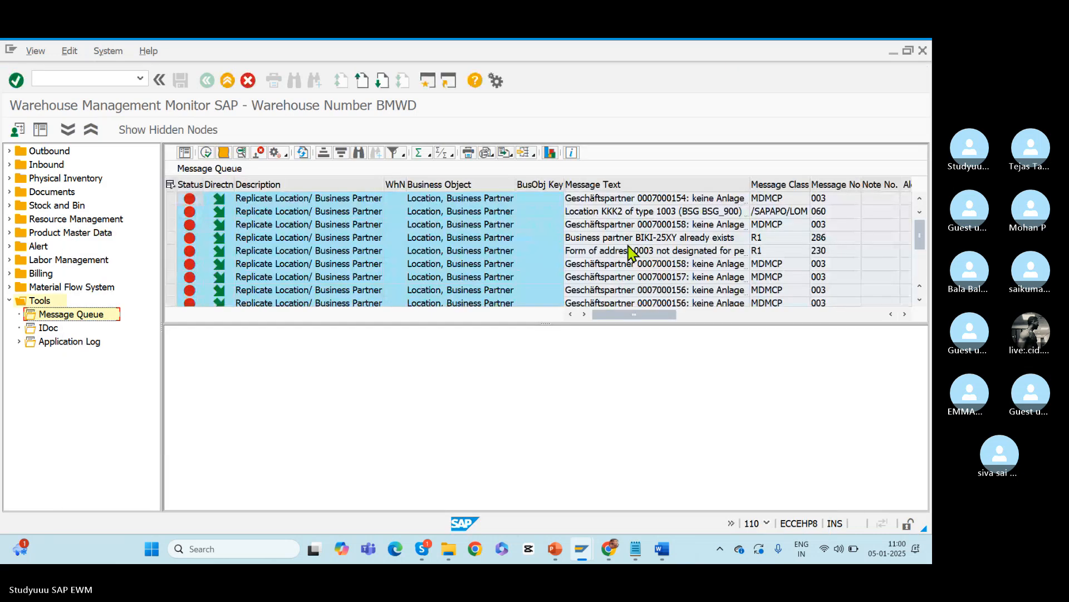
{"action": "left_click_drag", "start_coordinate": [540, 323], "coordinate": [535, 434]}
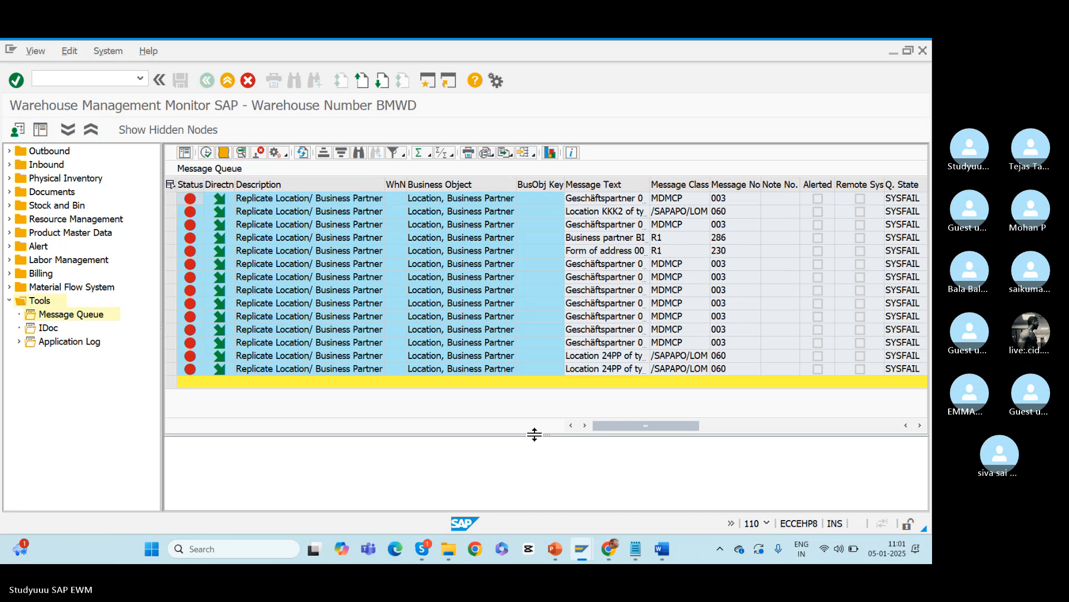
- Examine the message queue entries across all columns, from the business object through to the Counter column
{"action": "left_click", "coordinate": [506, 322]}
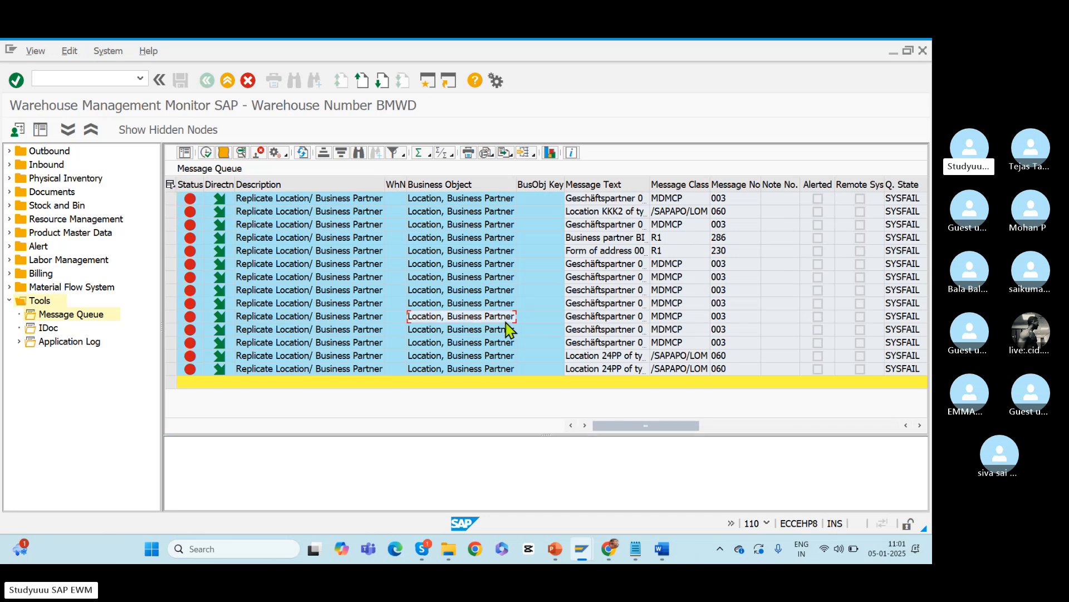
{"action": "key", "text": "Right"}
{"action": "key", "text": "Right"}
{"action": "key", "text": "Right"}
{"action": "key", "text": "Right"}
{"action": "key", "text": "Right"}
{"action": "key", "text": "Right"}
{"action": "key", "text": "Right"}
{"action": "key", "text": "Right"}
{"action": "key", "text": "Right"}
{"action": "key", "text": "Right"}
{"action": "key", "text": "Right"}
{"action": "key", "text": "Right"}
{"action": "key", "text": "Right"}
{"action": "key", "text": "Right"}
{"action": "key", "text": "Right"}
{"action": "key", "text": "Right"}
{"action": "key", "text": "Right"}
{"action": "key", "text": "Right"}
{"action": "key", "text": "Right"}
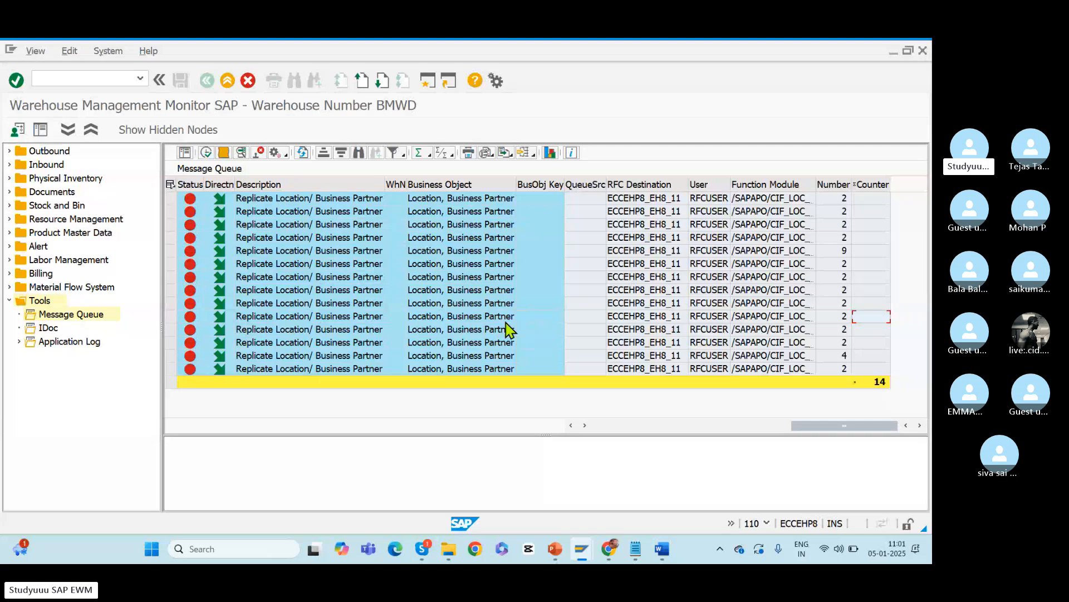
- Return to the Maintain Inbound Delivery session and reload the delivery by its ERP document number
{"action": "key", "text": "alt+Tab"}
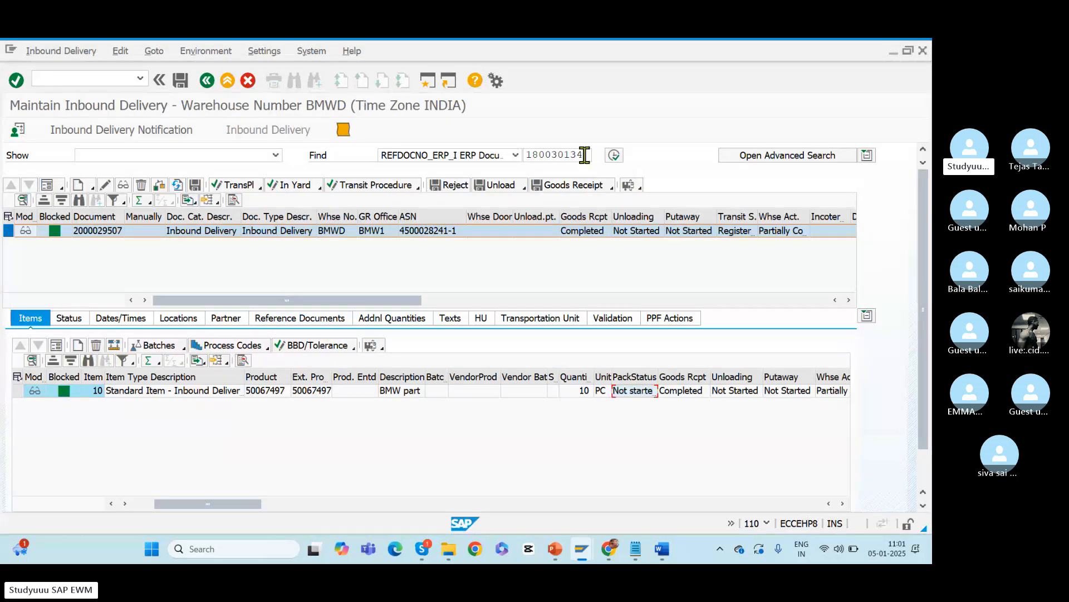
{"action": "left_click_drag", "start_coordinate": [589, 154], "coordinate": [463, 146]}
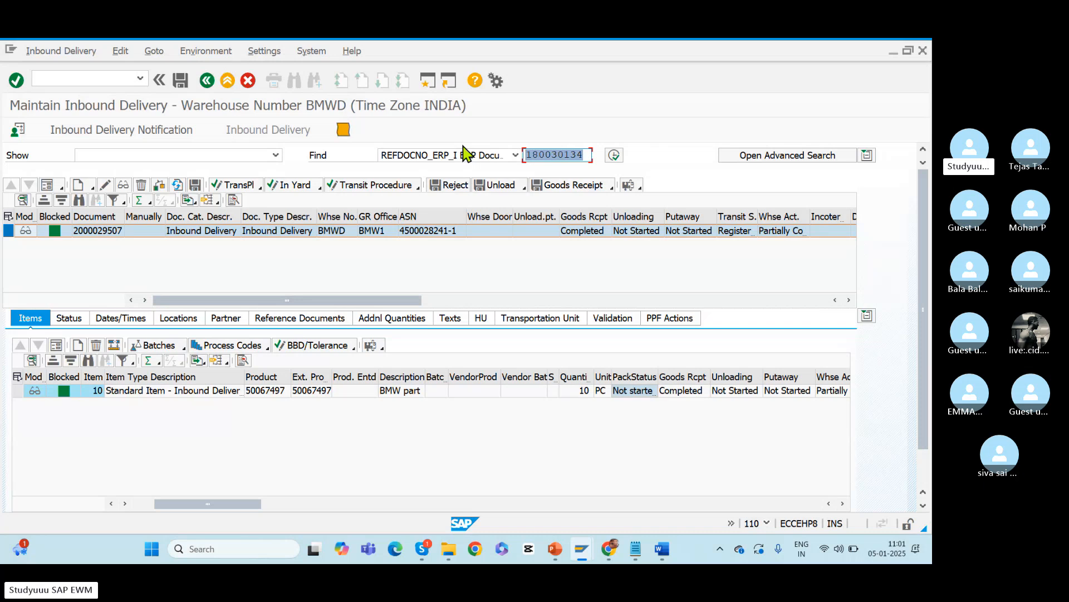
{"action": "left_click", "coordinate": [615, 156]}
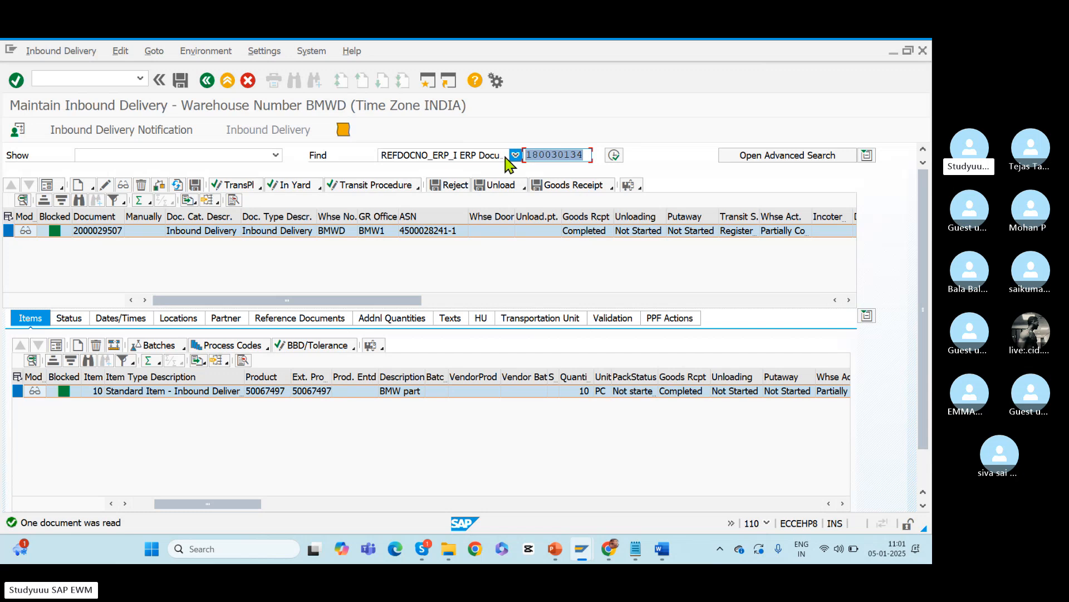
- List all outbound queues of client 110 with transaction SMQ1
{"action": "left_click", "coordinate": [89, 78]}
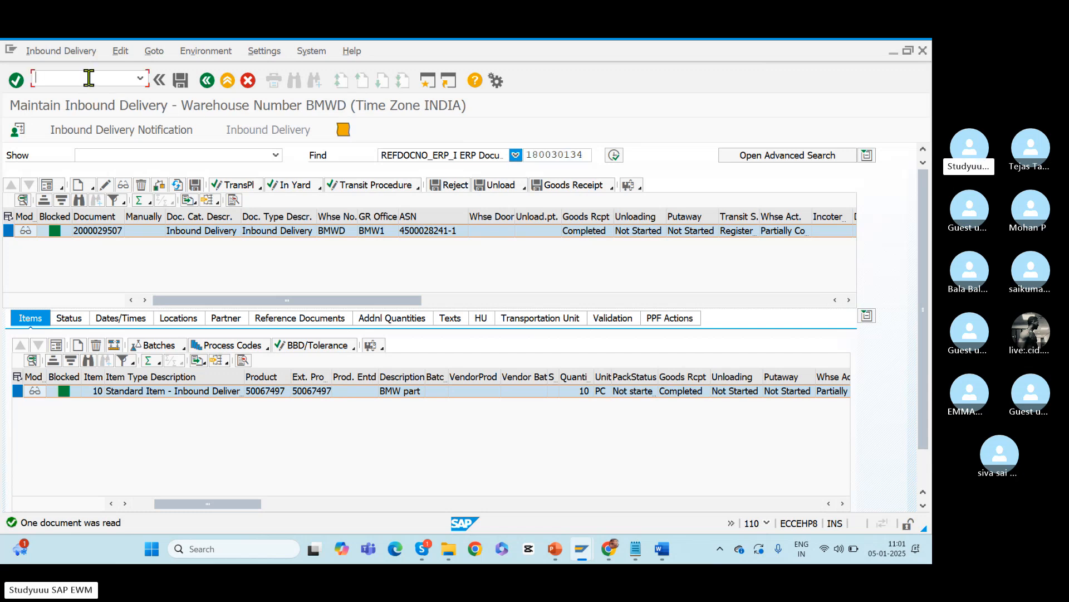
{"action": "type", "text": "/nsmq2"}
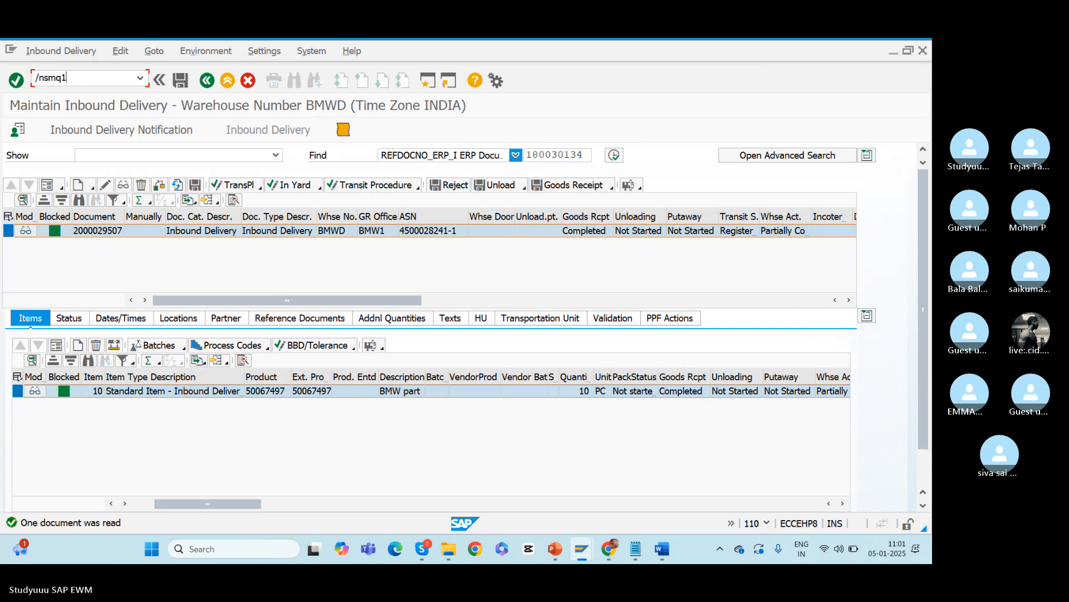
{"action": "key", "text": "Return"}
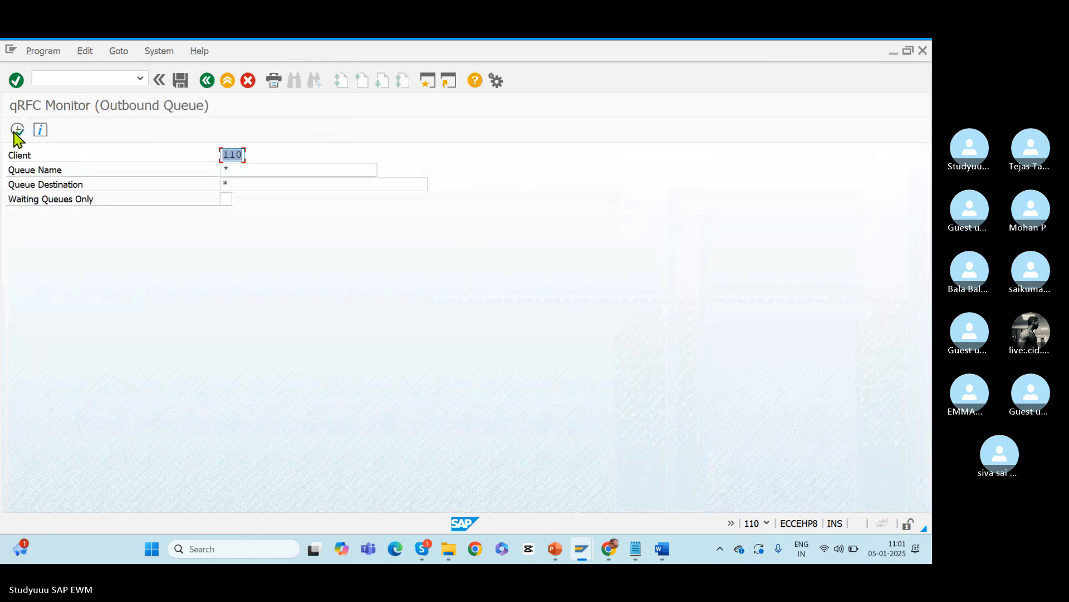
{"action": "left_click", "coordinate": [18, 130]}
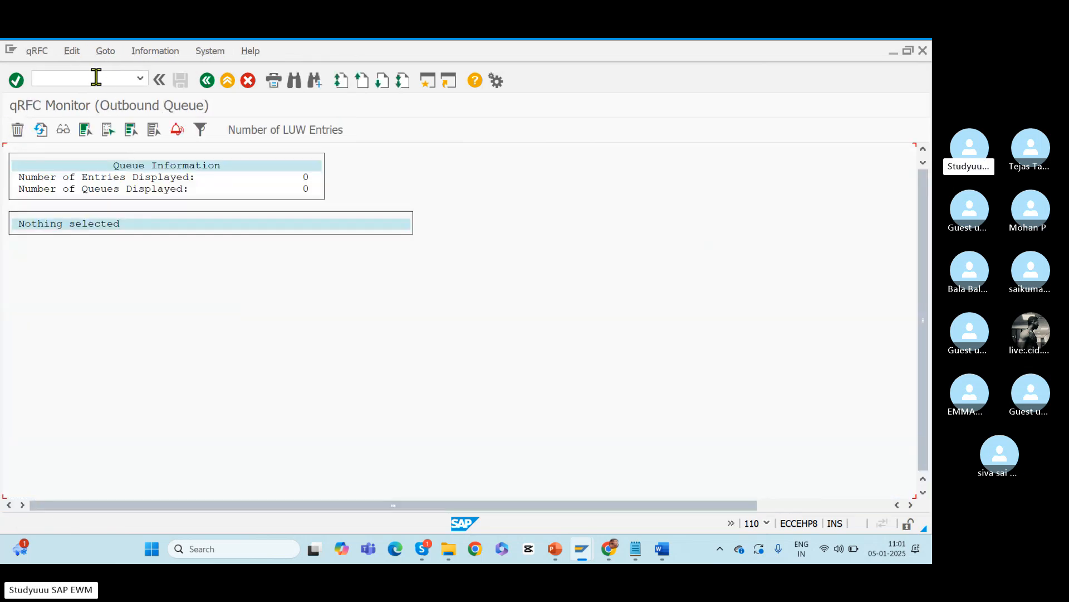
- List all inbound queues of client 110 with transaction SMQ2
{"action": "type", "text": "smq"}
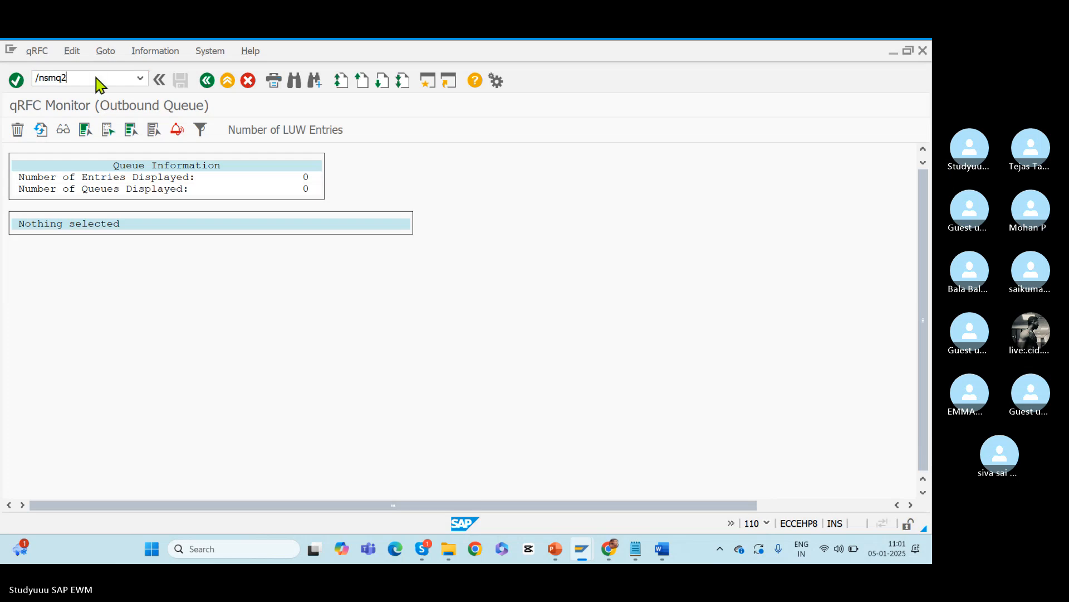
{"action": "type", "text": "2"}
{"action": "key", "text": "Return"}
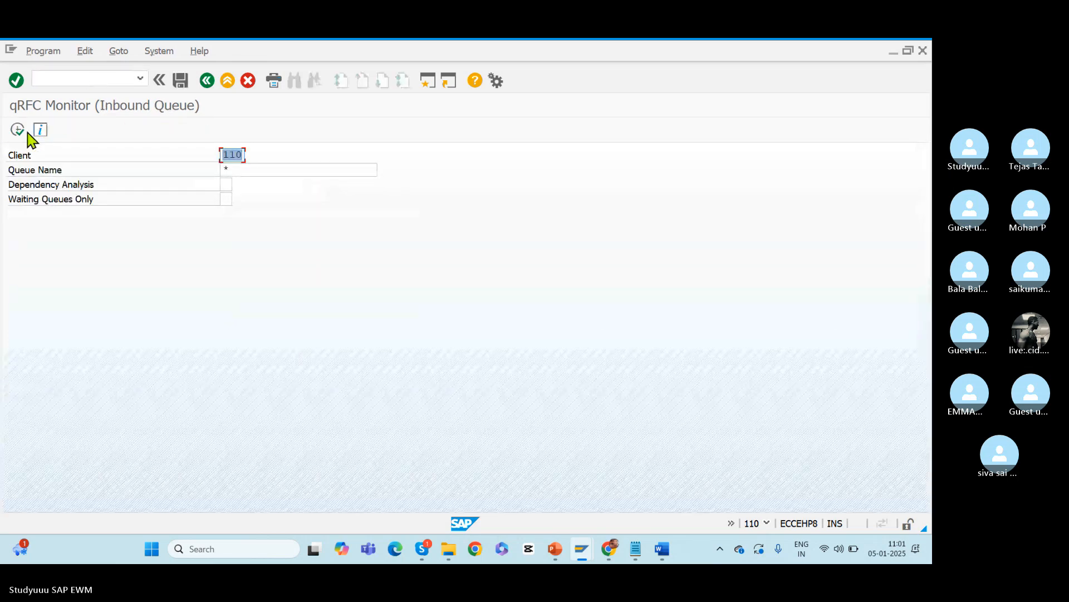
{"action": "left_click", "coordinate": [15, 131]}
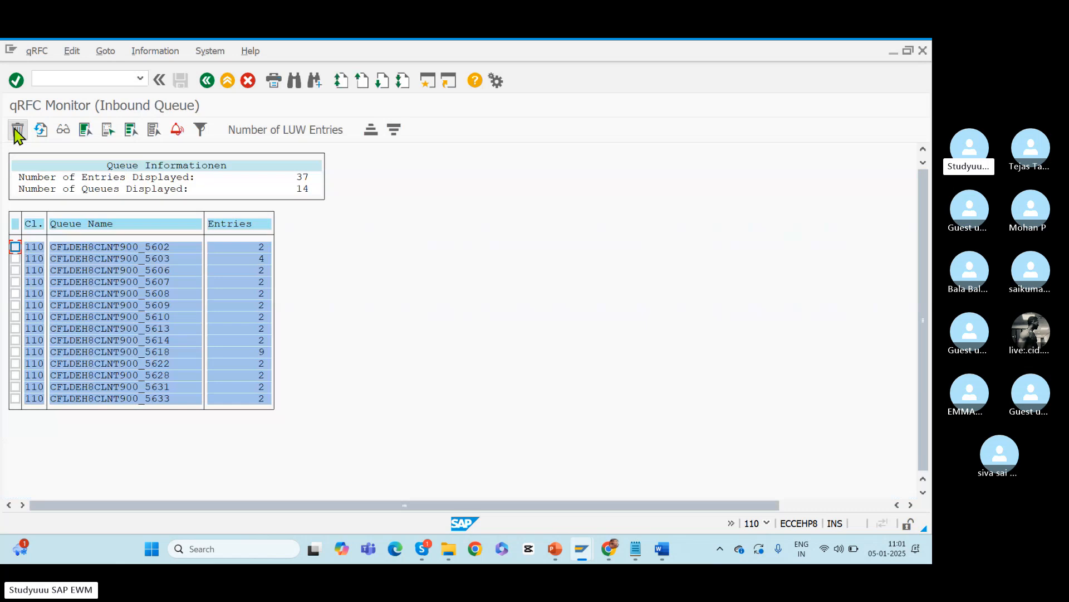
- Switch to the client 900 delivery display session and list all its inbound queues with transaction SMQ2
{"action": "key", "text": "alt+Tab"}
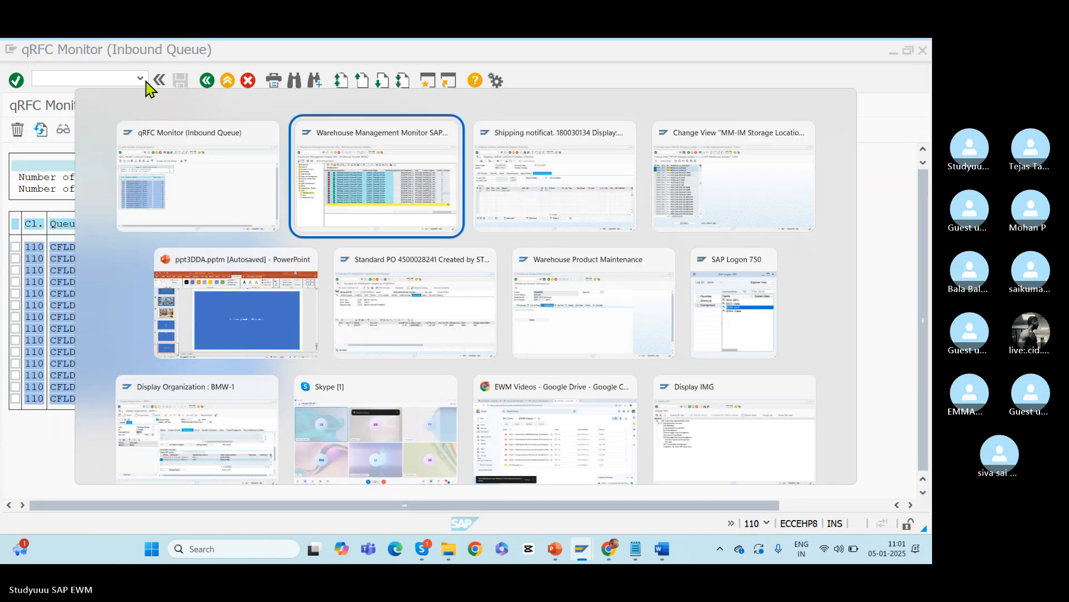
{"action": "key", "text": "alt+Tab"}
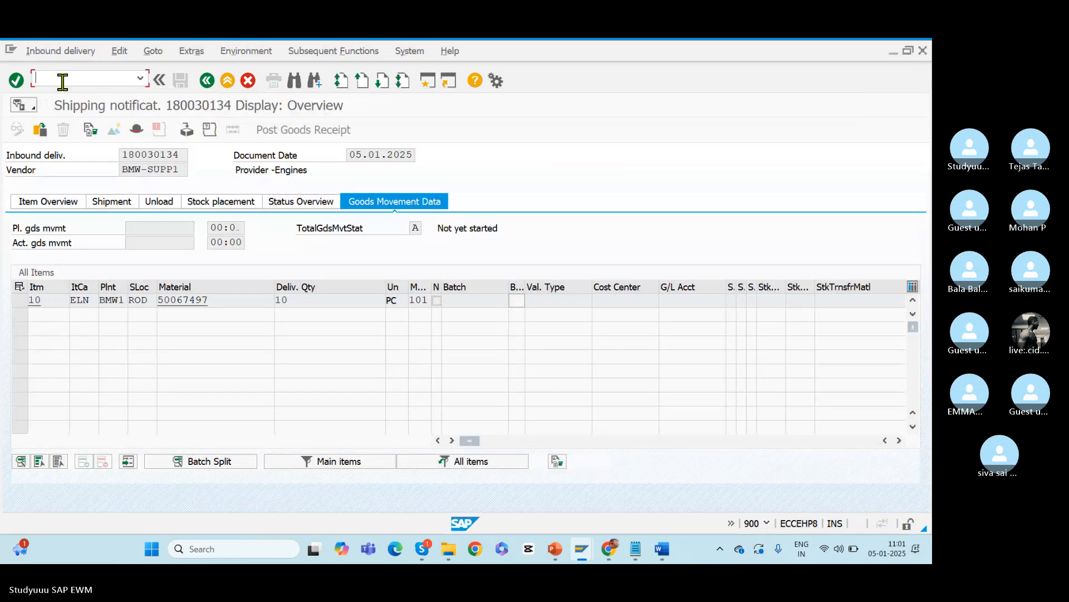
{"action": "type", "text": "nsmq2"}
{"action": "key", "text": "Return"}
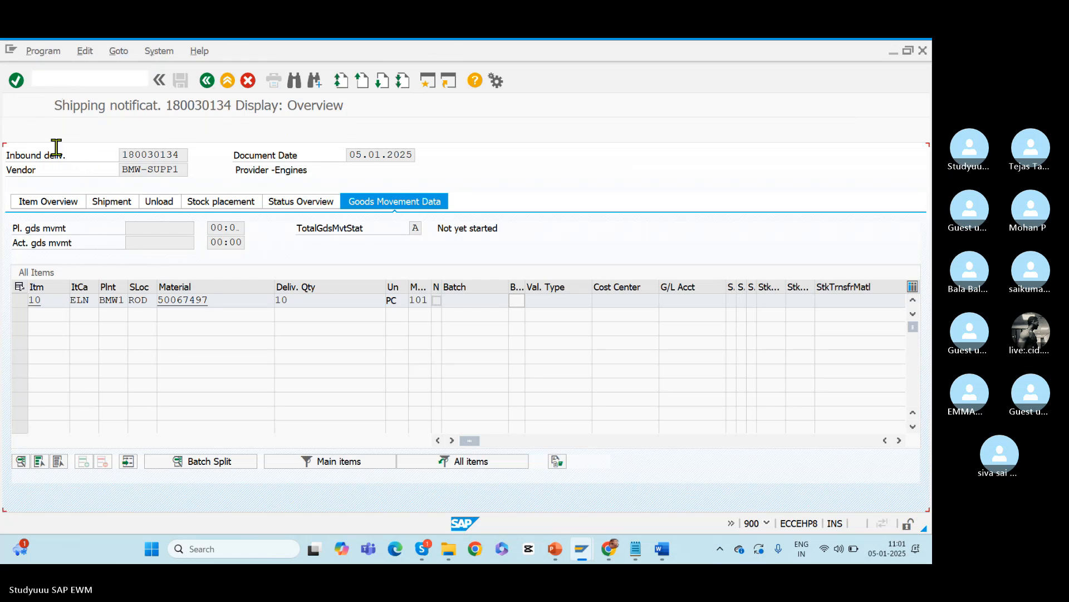
{"action": "left_click", "coordinate": [17, 132]}
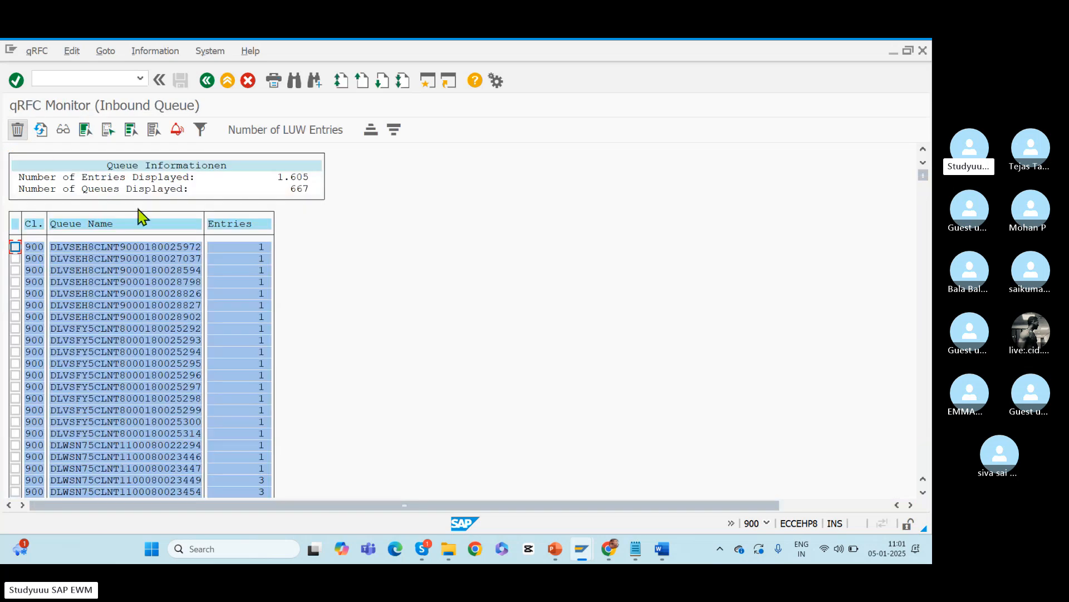
- Search the client 900 inbound queue list for the ERP delivery number, including once without the restriction to start at the current line
{"action": "key", "text": "ctrl+f"}
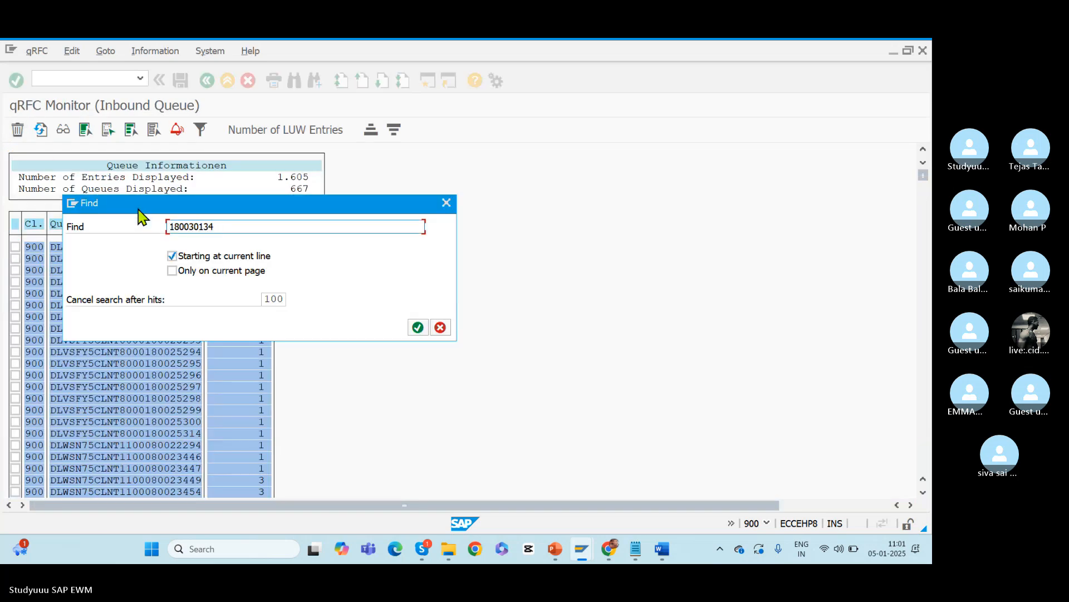
{"action": "key", "text": "Return"}
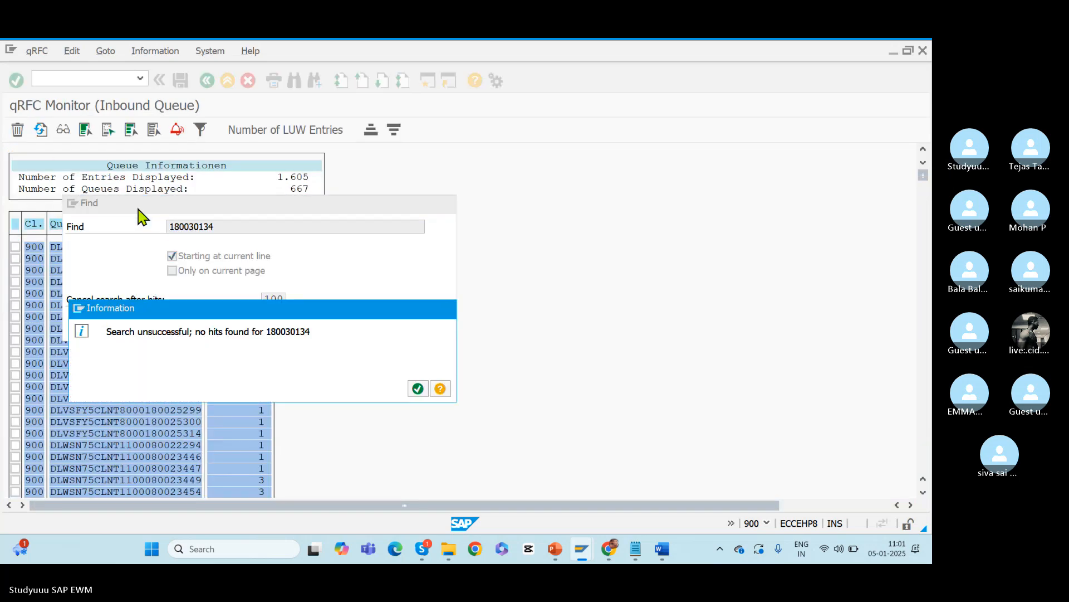
{"action": "key", "text": "Return"}
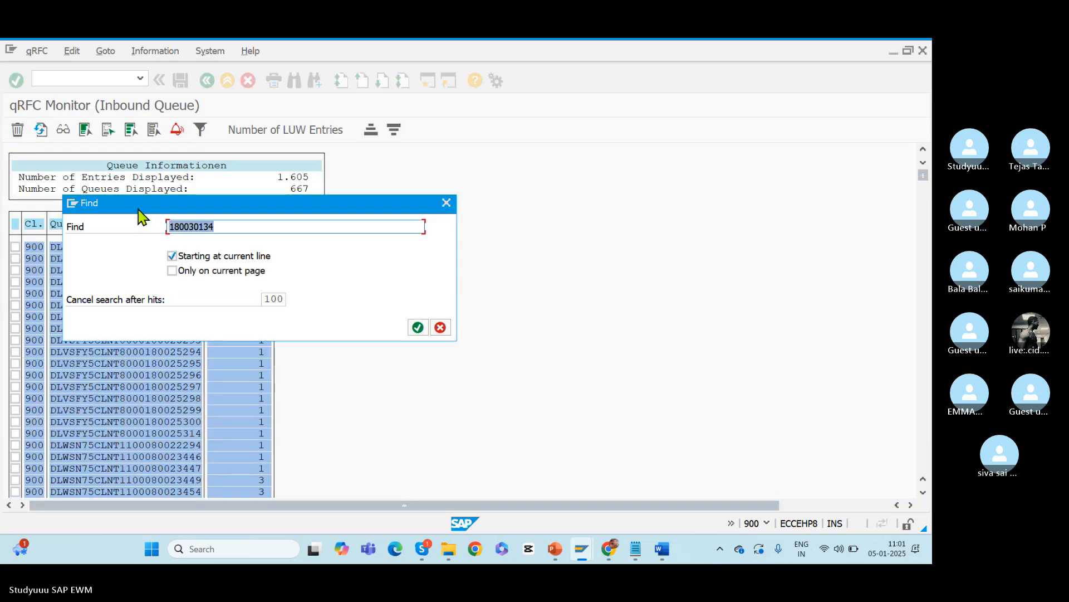
{"action": "left_click", "coordinate": [174, 256]}
{"action": "key", "text": "Return"}
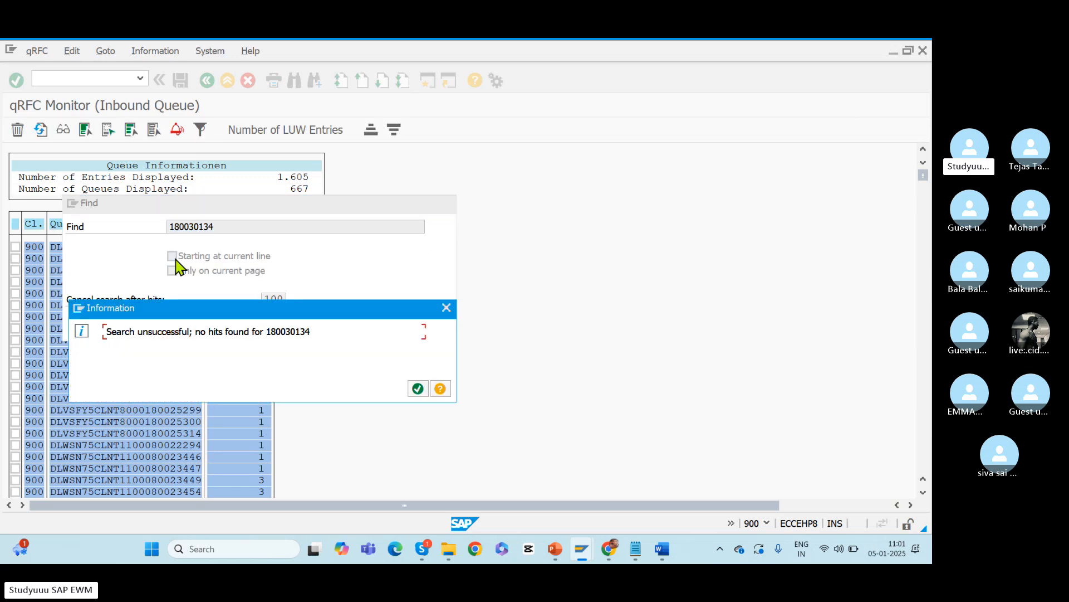
{"action": "left_click", "coordinate": [419, 391]}
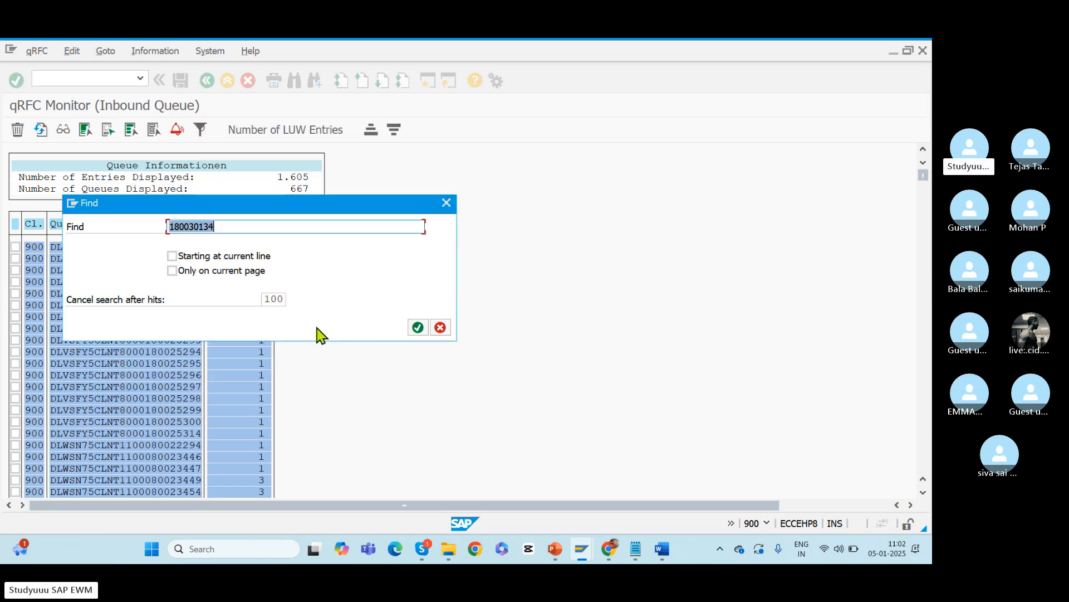
- Set the search to cancel after 999 hits, repeat it for the same delivery number, and close the search
{"action": "left_click", "coordinate": [270, 300]}
{"action": "left_click_drag", "start_coordinate": [270, 300], "coordinate": [330, 311]}
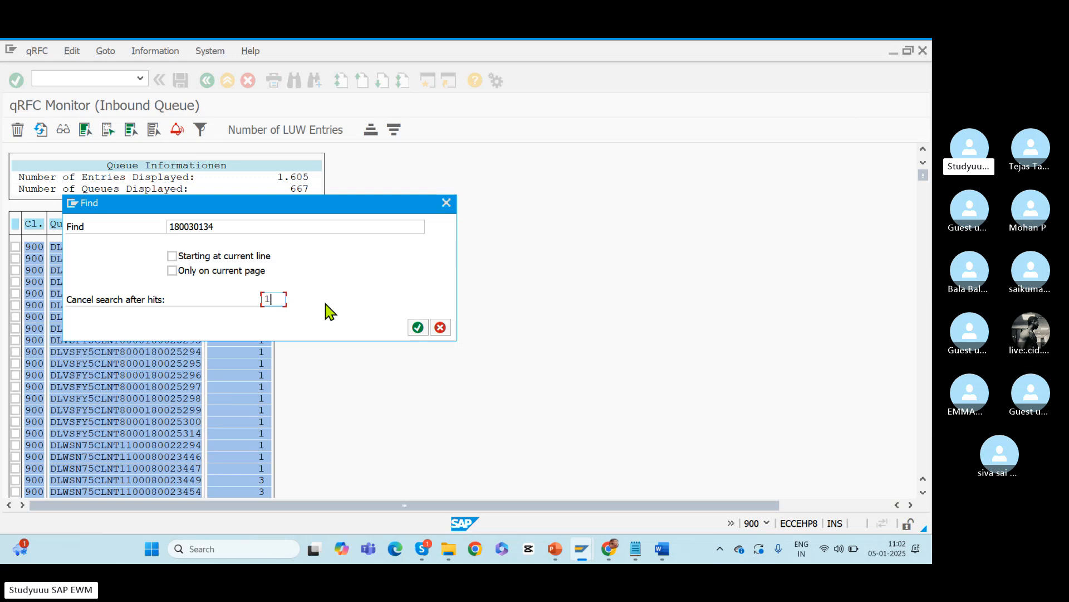
{"action": "key", "text": "BackSpace"}
{"action": "key", "text": "Return"}
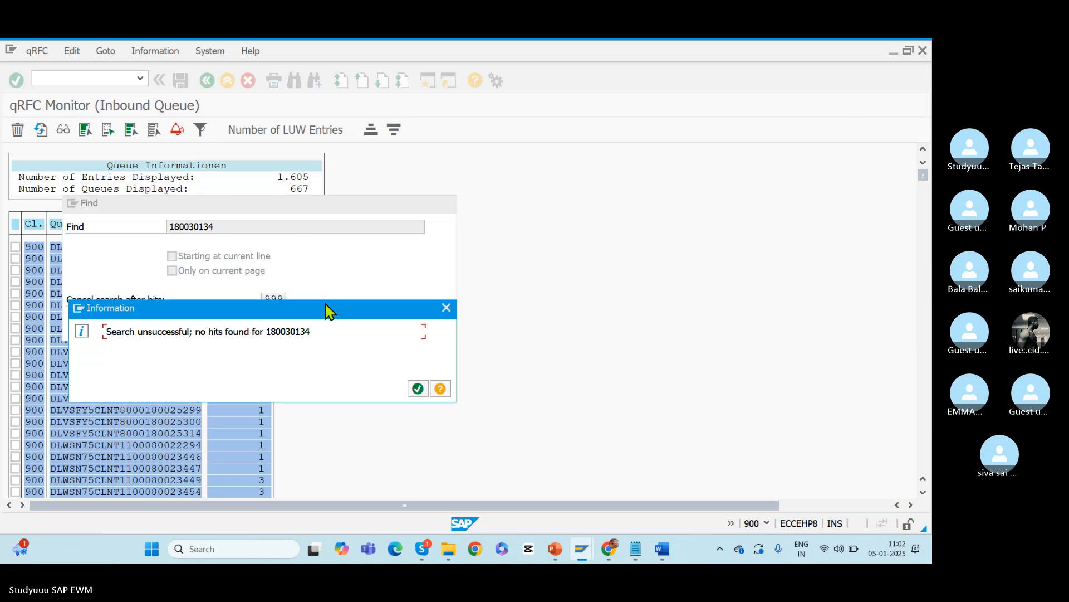
{"action": "left_click", "coordinate": [419, 391]}
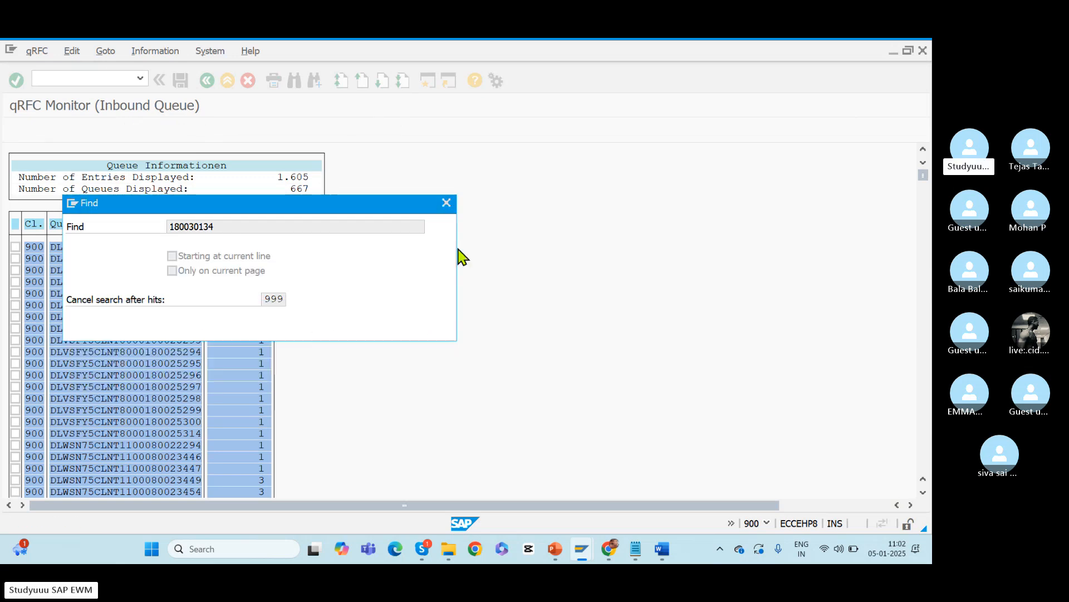
{"action": "left_click", "coordinate": [446, 203]}
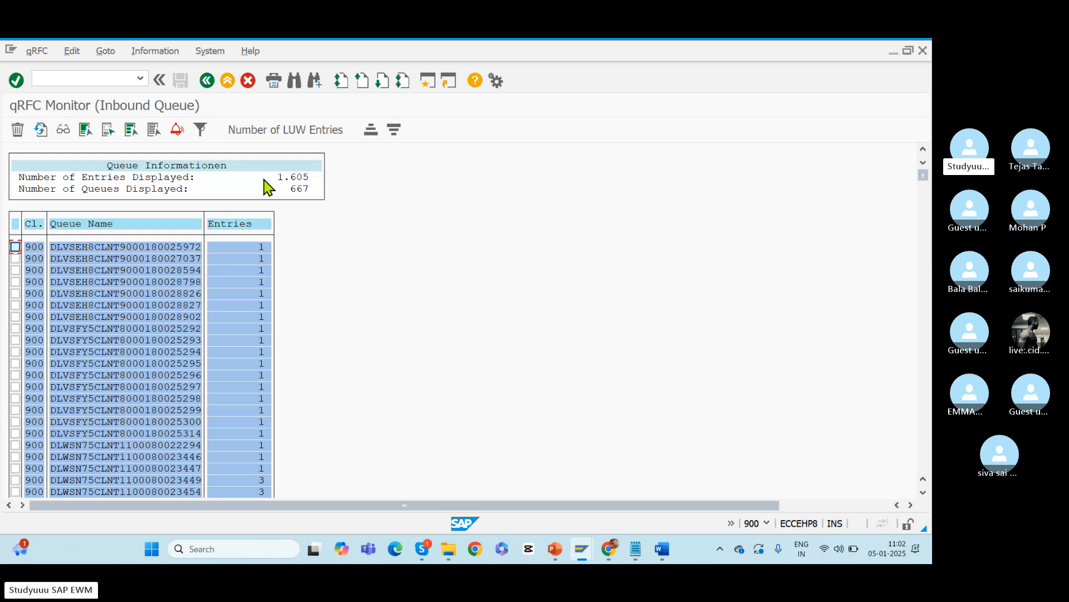
{"action": "key", "text": "alt+Tab"}
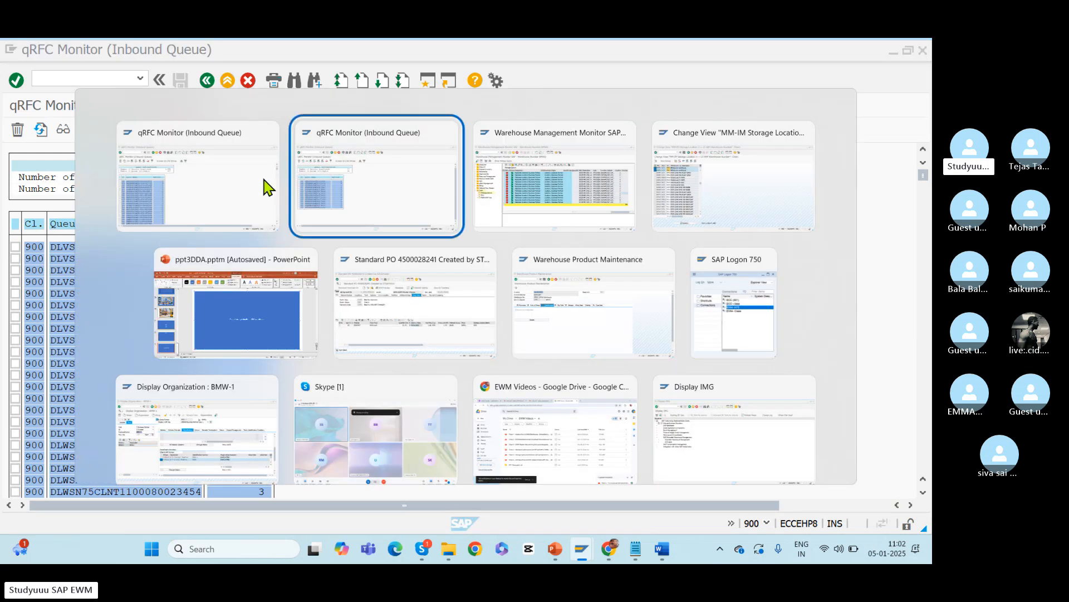
{"action": "left_click", "coordinate": [264, 188]}
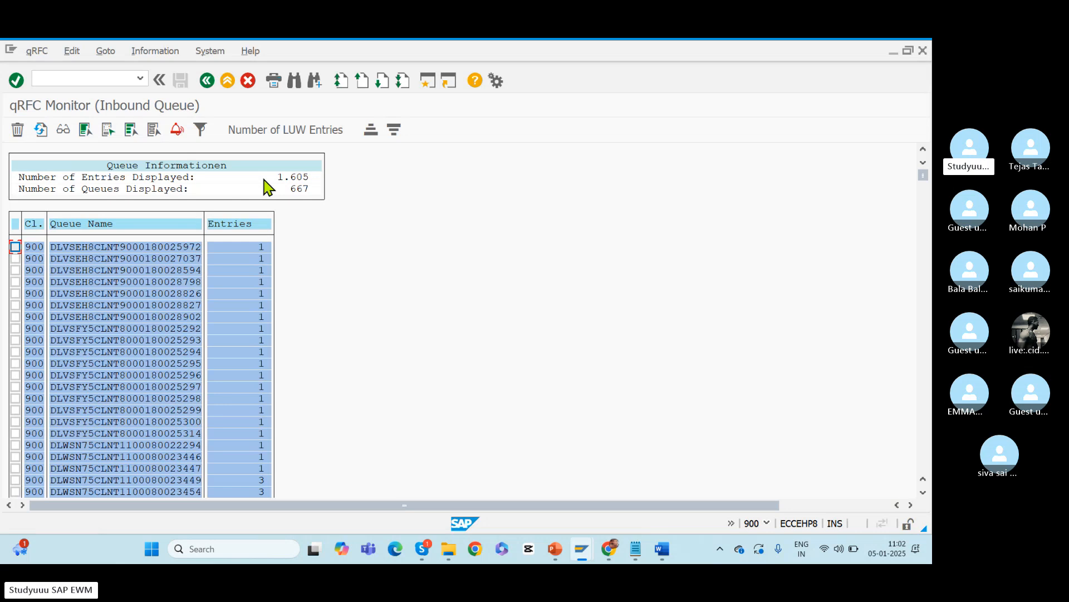
{"action": "key", "text": "alt+Tab"}
{"action": "key", "text": "alt+Tab"}
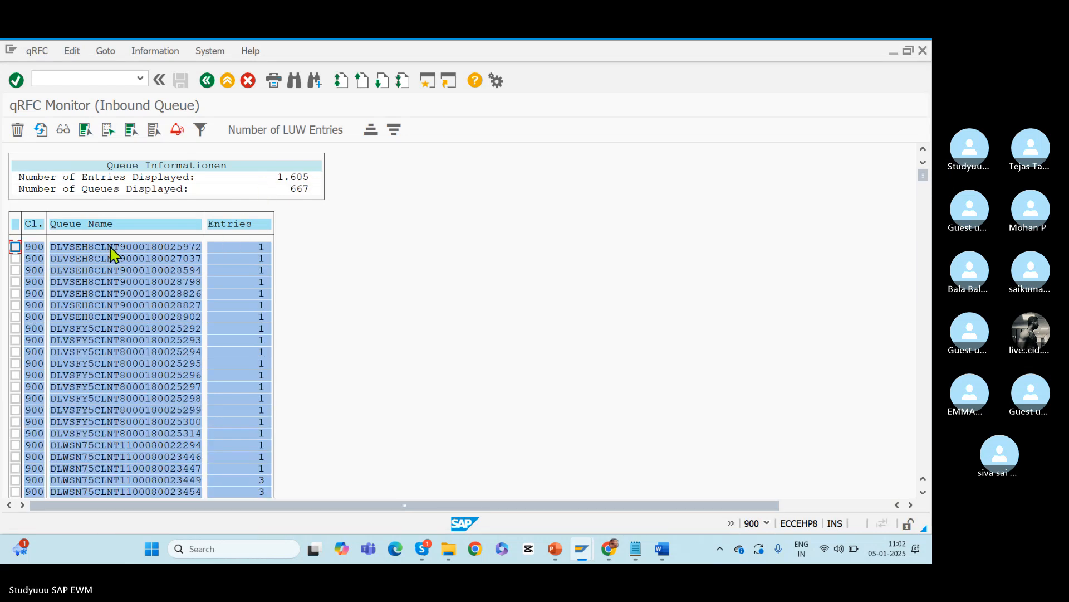
{"action": "left_click", "coordinate": [85, 129]}
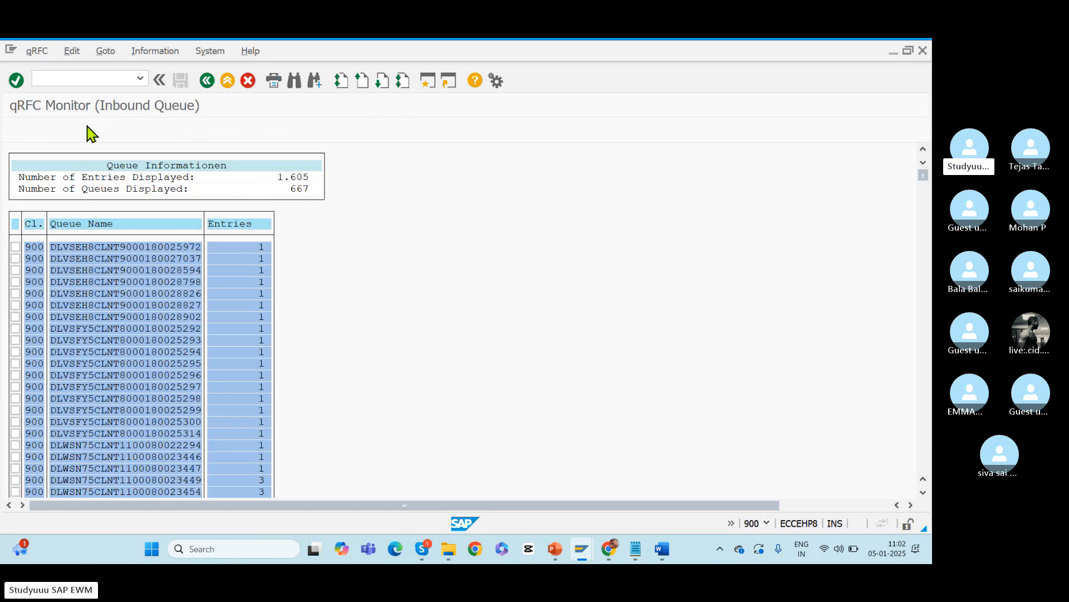
{"action": "left_click", "coordinate": [353, 269]}
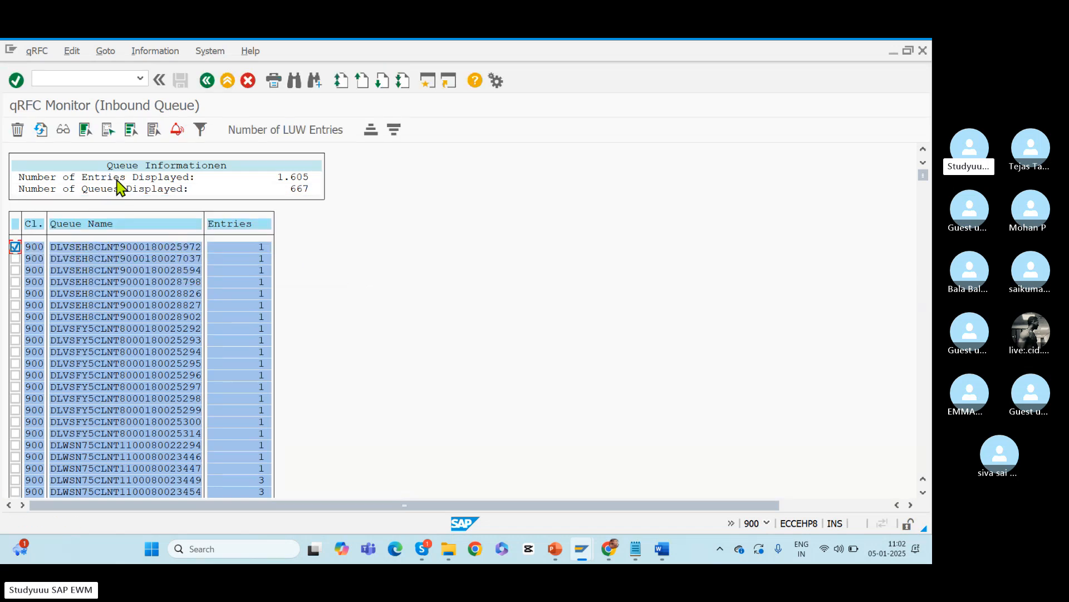
{"action": "left_click", "coordinate": [89, 133]}
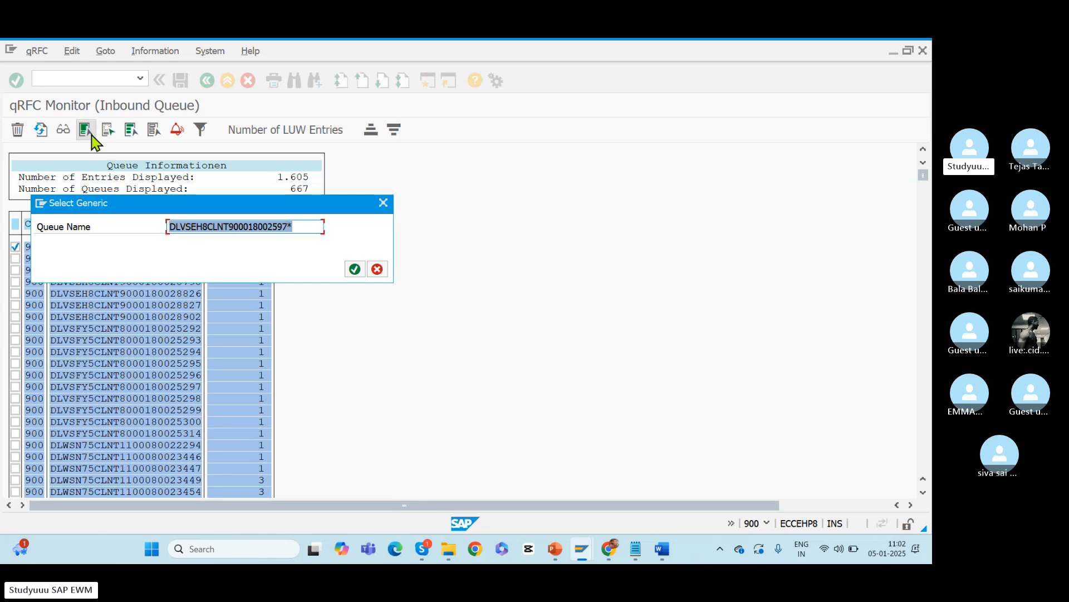
{"action": "left_click", "coordinate": [383, 202]}
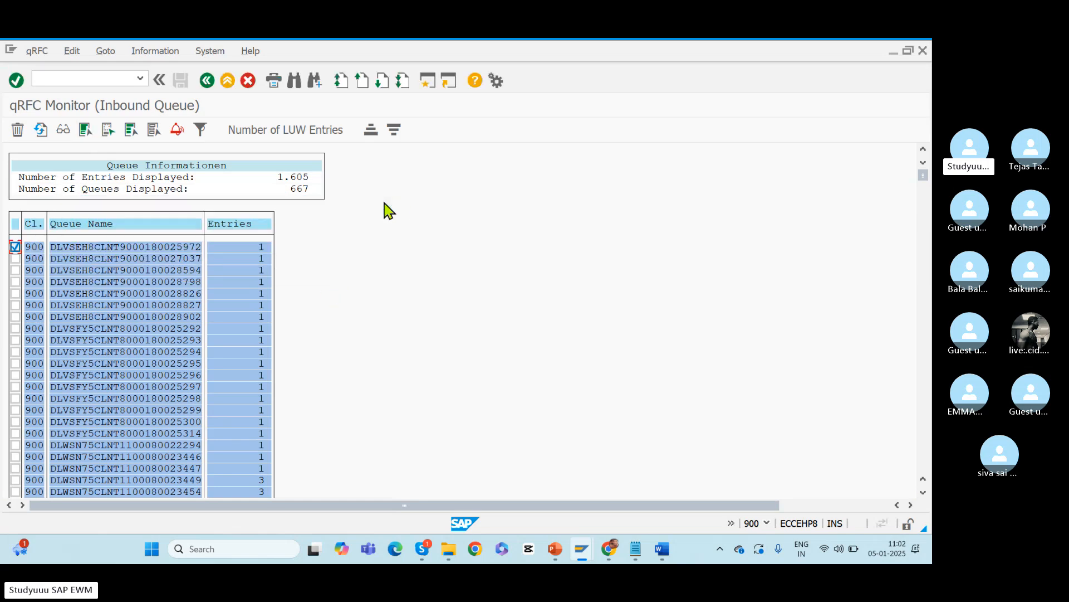
- Select all listed inbound queues of client 900, display their status details, and examine the most recent entries
{"action": "left_click", "coordinate": [131, 130]}
{"action": "double_click", "coordinate": [56, 252]}
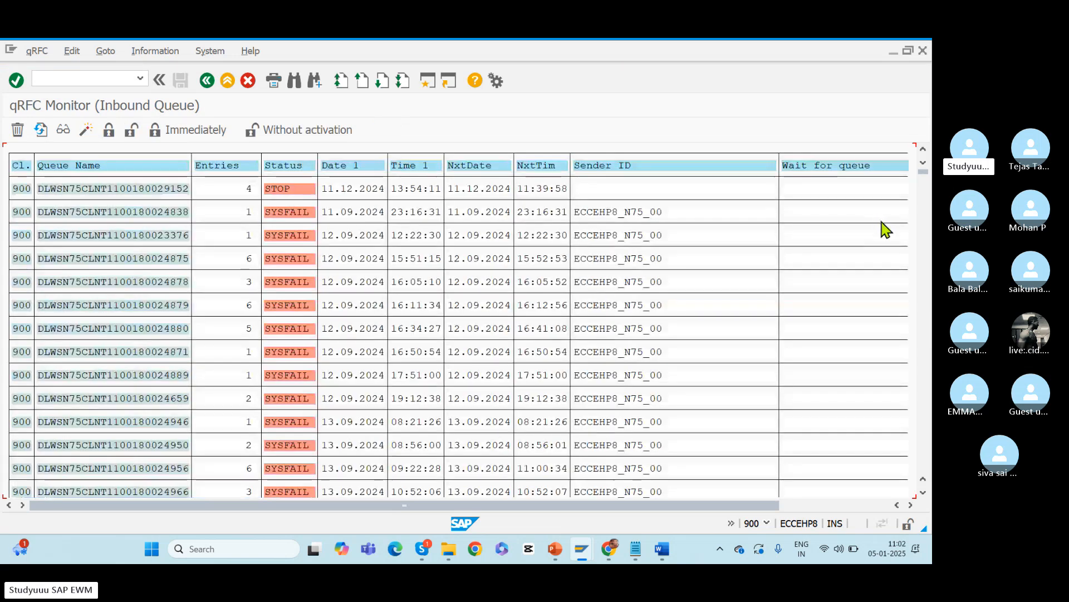
{"action": "left_click_drag", "start_coordinate": [926, 179], "coordinate": [919, 502]}
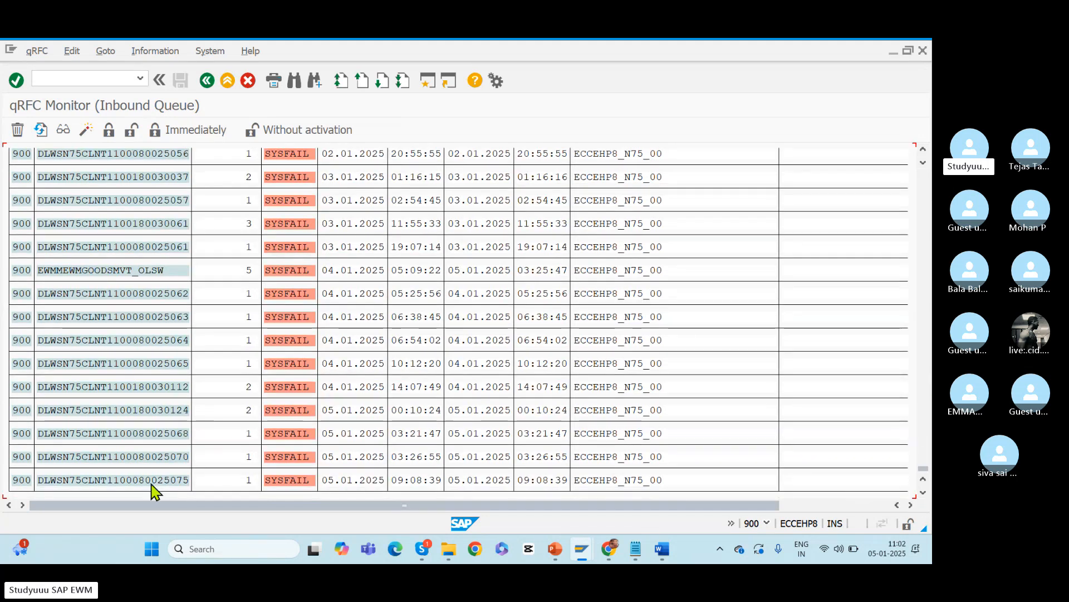
- Switch to the client 110 session, open transaction /SCWM/PRDI for warehouse BMWD, and load the inbound delivery by its ERP document number
{"action": "key", "text": "alt+Tab"}
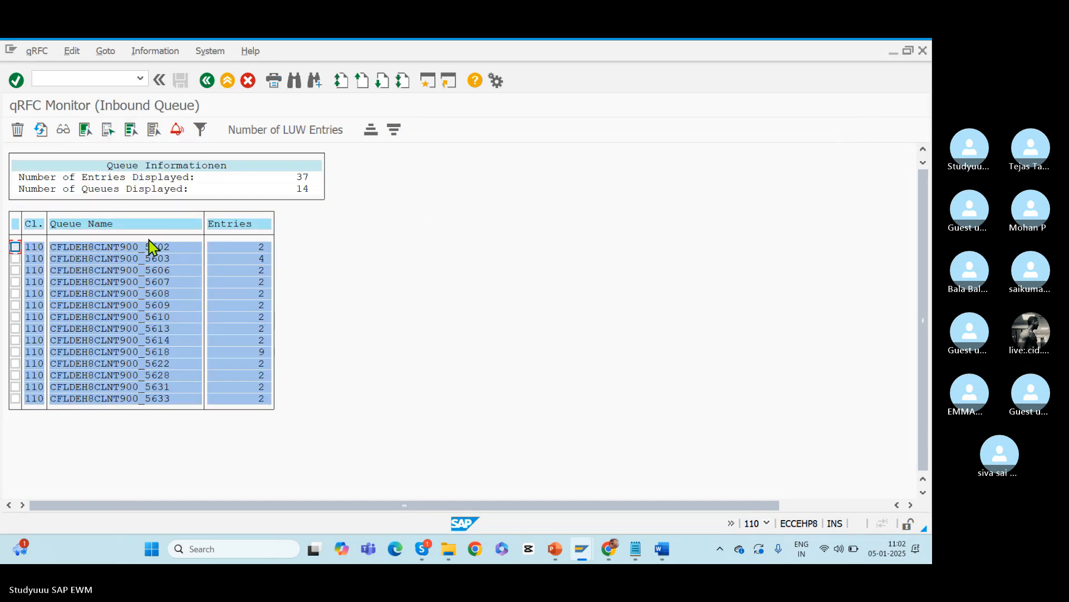
{"action": "left_click", "coordinate": [139, 79]}
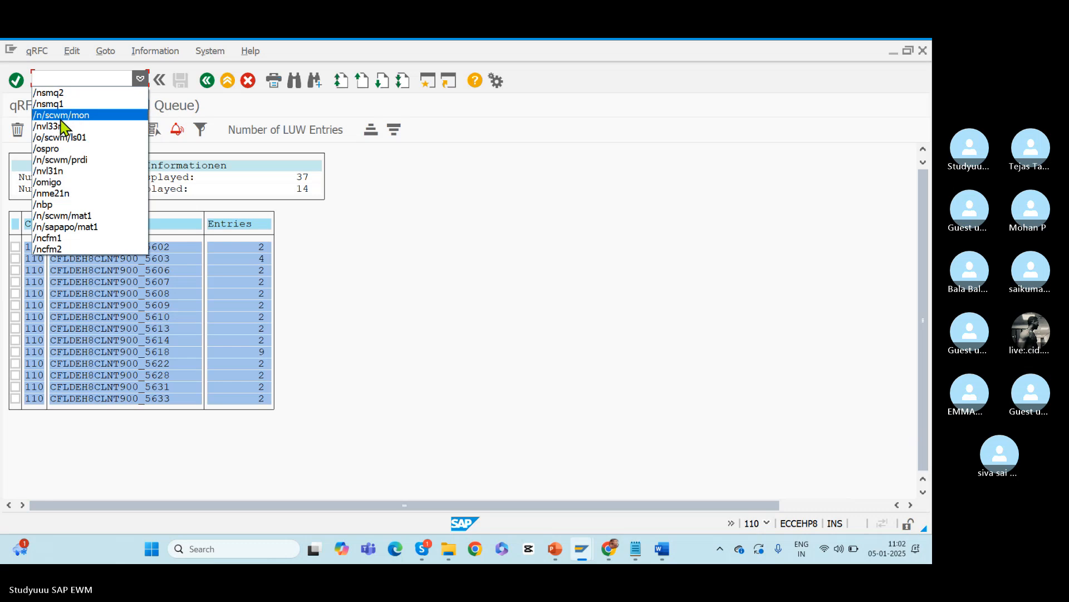
{"action": "left_click", "coordinate": [52, 164]}
{"action": "key", "text": "Return"}
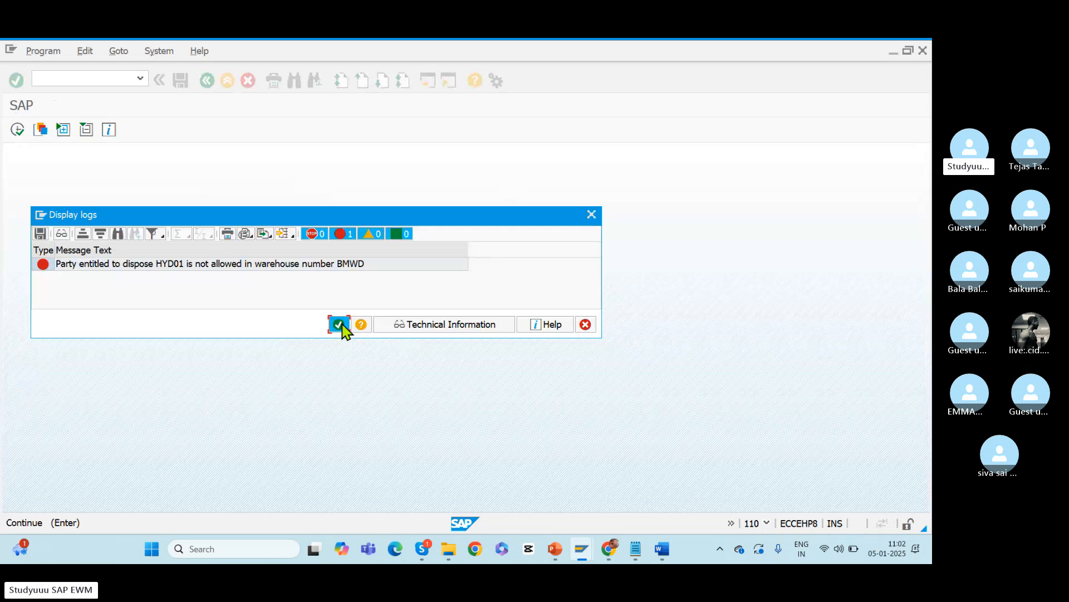
{"action": "left_click", "coordinate": [339, 324]}
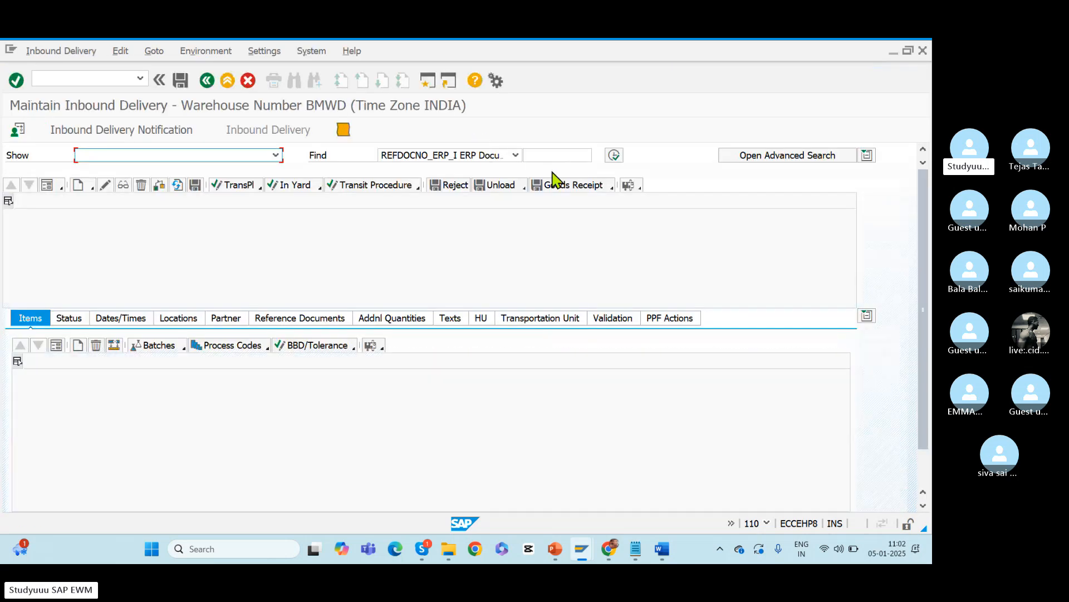
{"action": "left_click", "coordinate": [615, 155]}
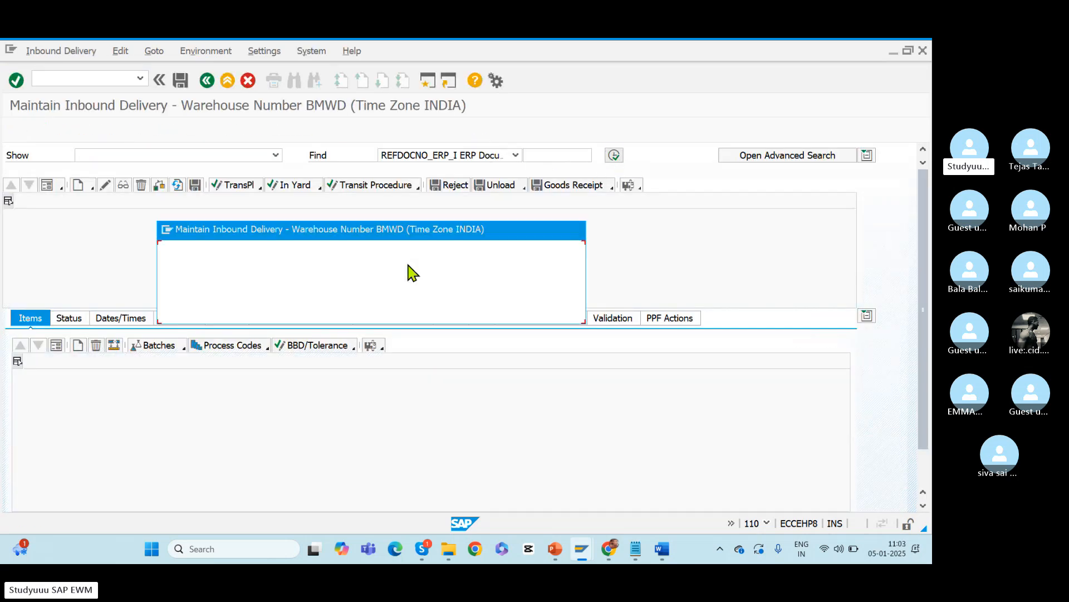
{"action": "left_click", "coordinate": [262, 311]}
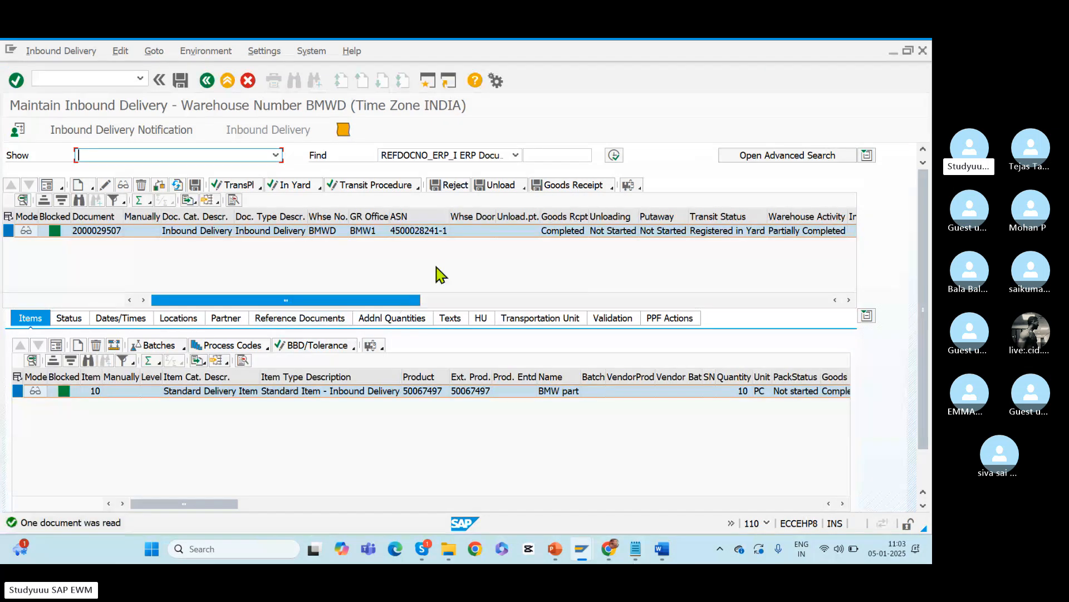
- Compare the ERP document number in the delivery's reference documents with the latest inbound queue names in client 900
{"action": "left_click", "coordinate": [273, 317]}
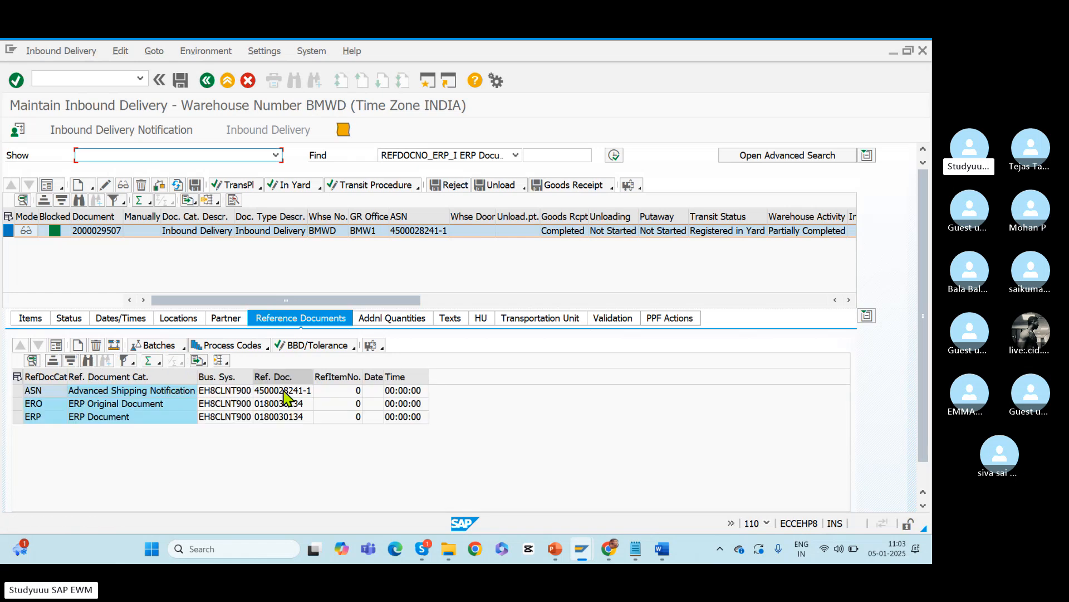
{"action": "left_click", "coordinate": [295, 417]}
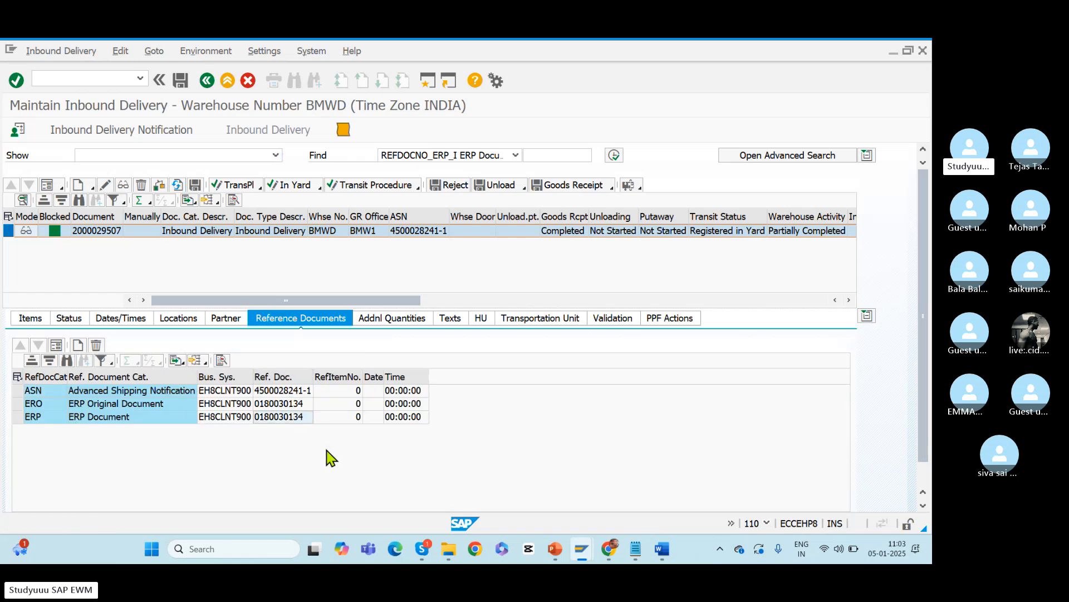
{"action": "key", "text": "alt+Tab"}
{"action": "left_click", "coordinate": [169, 480]}
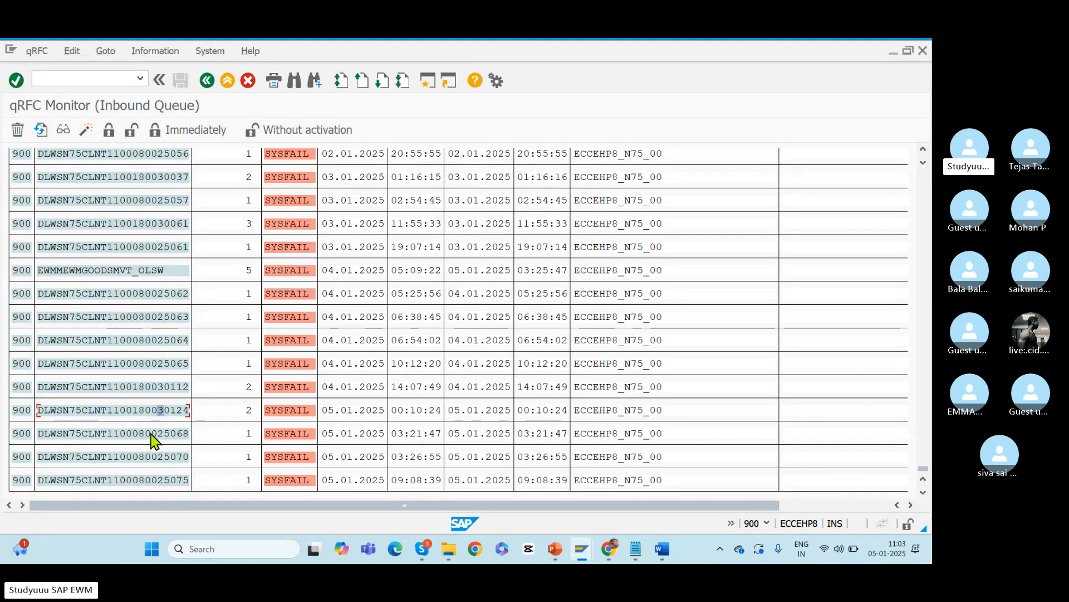
{"action": "left_click", "coordinate": [149, 455]}
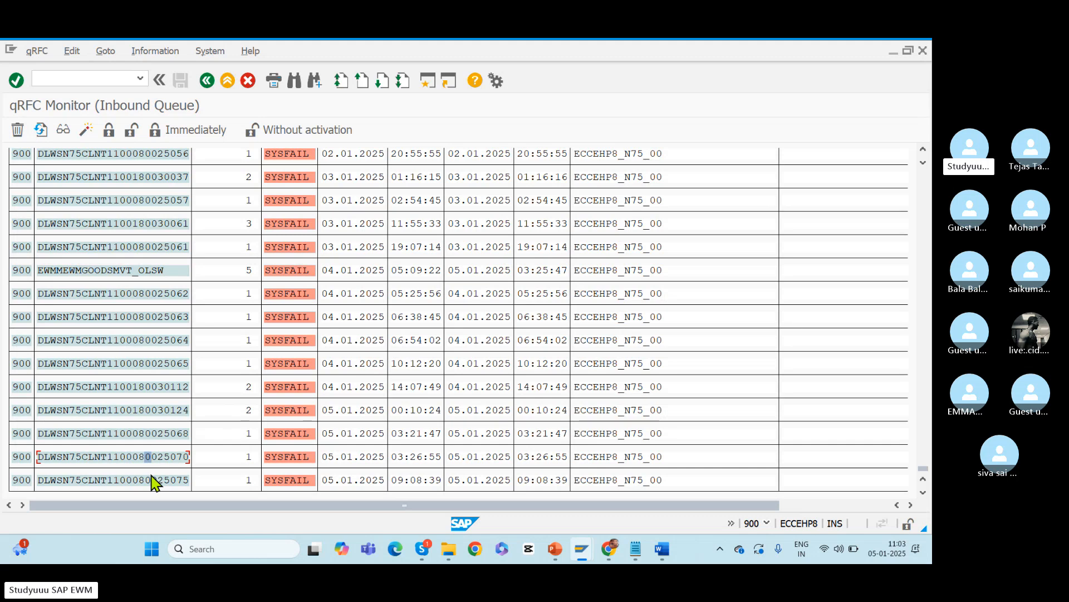
{"action": "key", "text": "alt+Tab"}
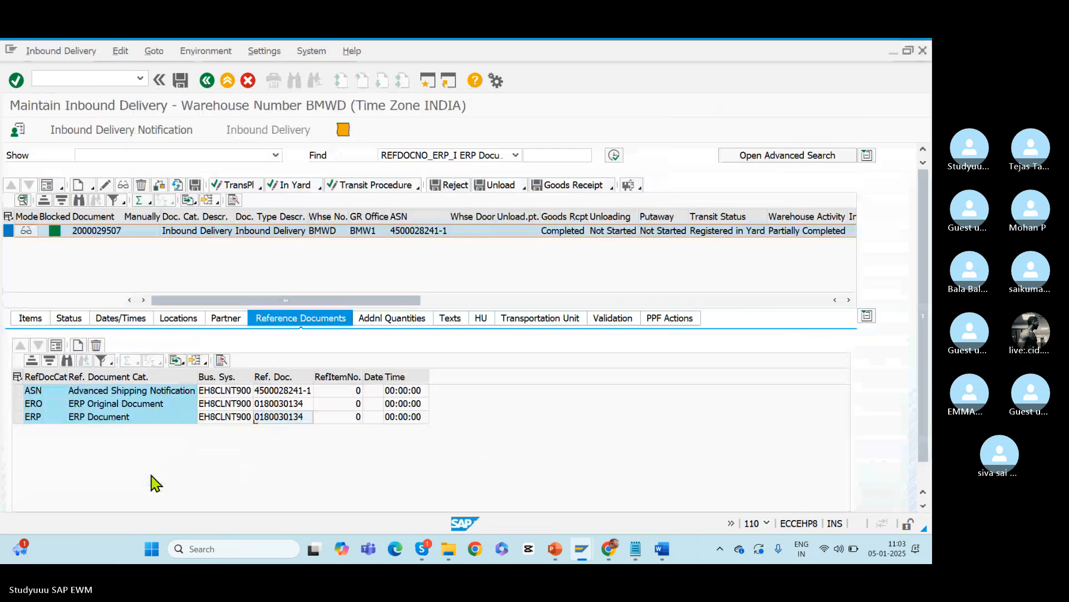
- In the client 900 session, open transaction VL33N and display the inbound delivery using the ERP document number from the EWM reference documents
{"action": "key", "text": "alt+Tab"}
{"action": "left_click", "coordinate": [74, 81]}
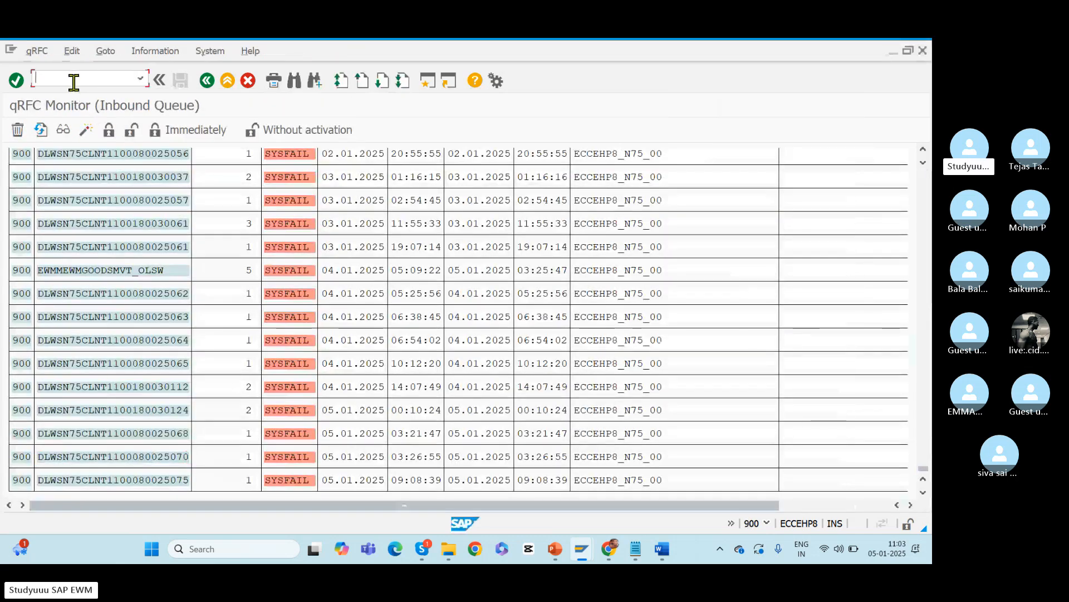
{"action": "type", "text": "/nvl33n"}
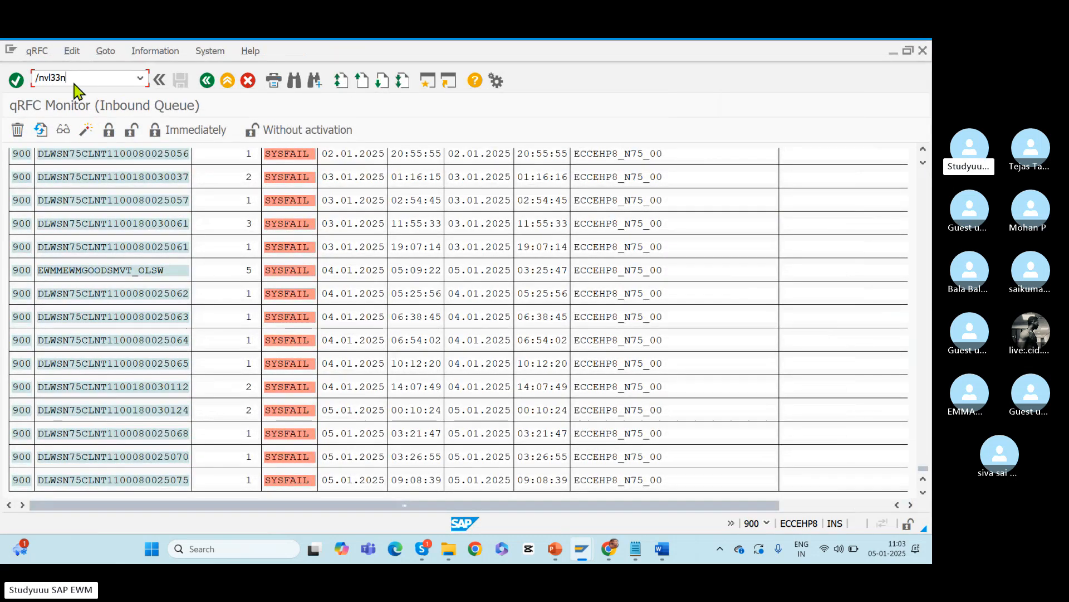
{"action": "key", "text": "Return"}
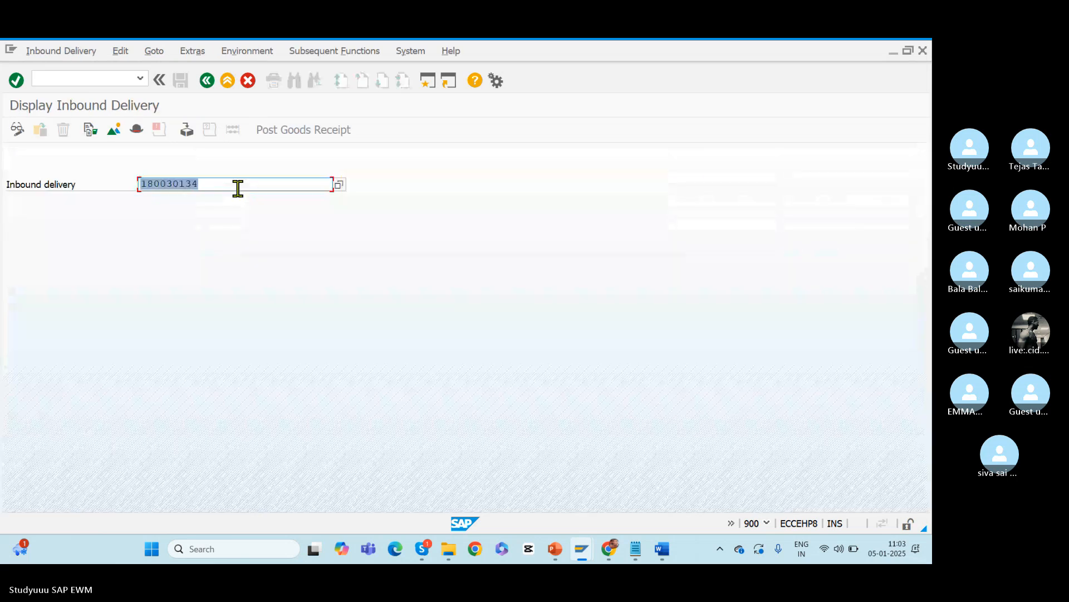
{"action": "key", "text": "alt+Tab"}
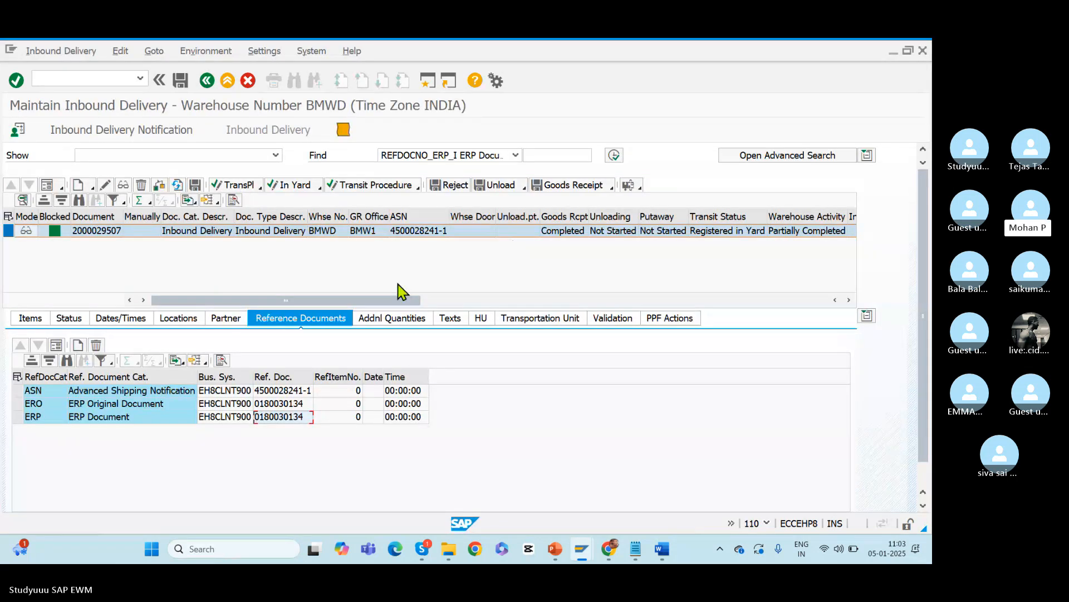
{"action": "left_click", "coordinate": [282, 405]}
{"action": "left_click", "coordinate": [281, 404]}
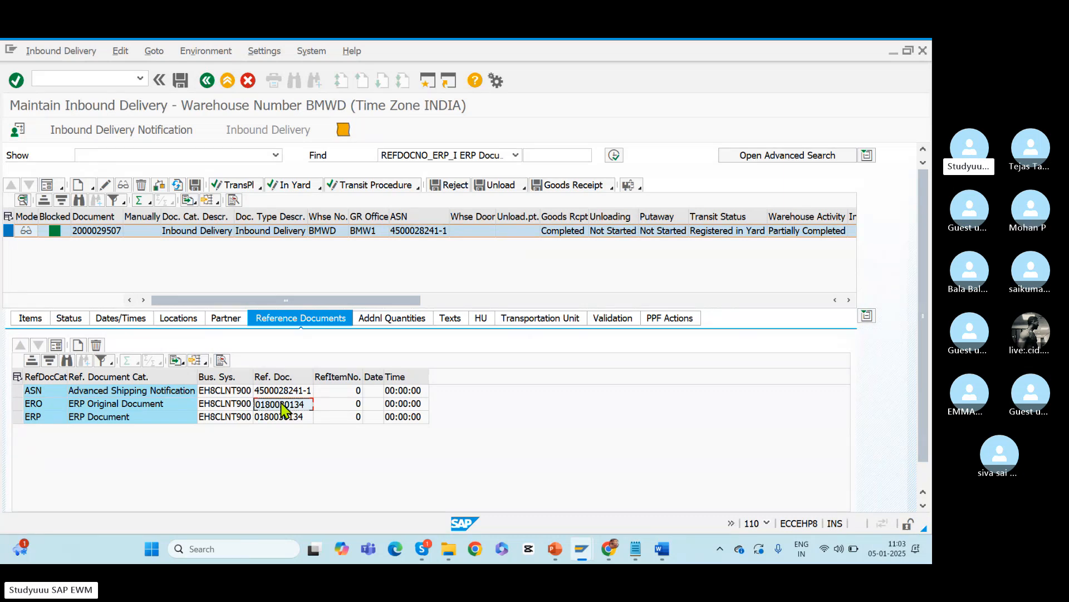
{"action": "key", "text": "alt+Tab"}
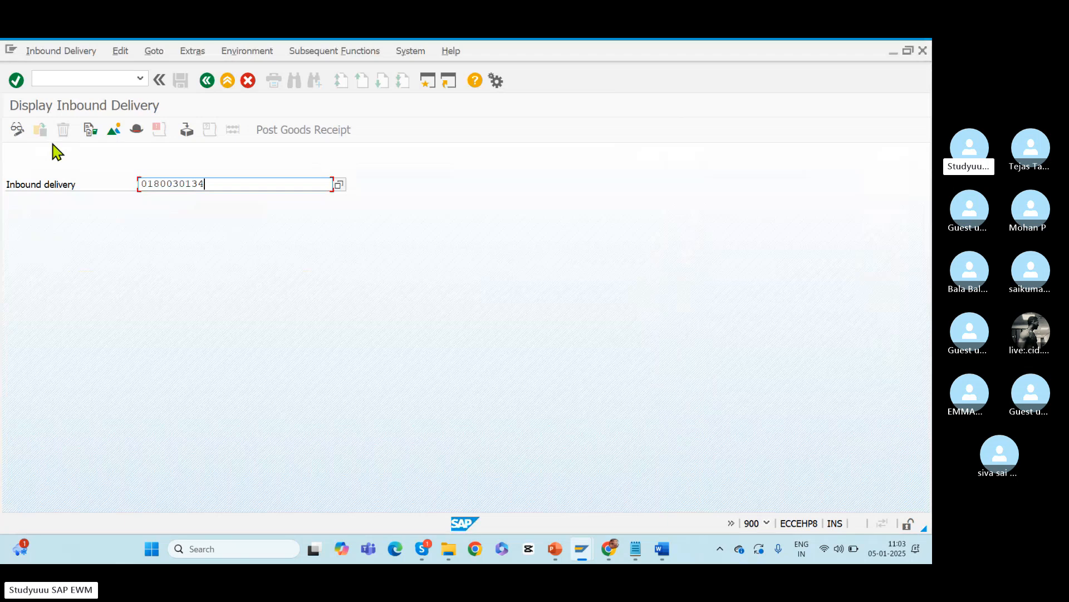
{"action": "key", "text": "Return"}
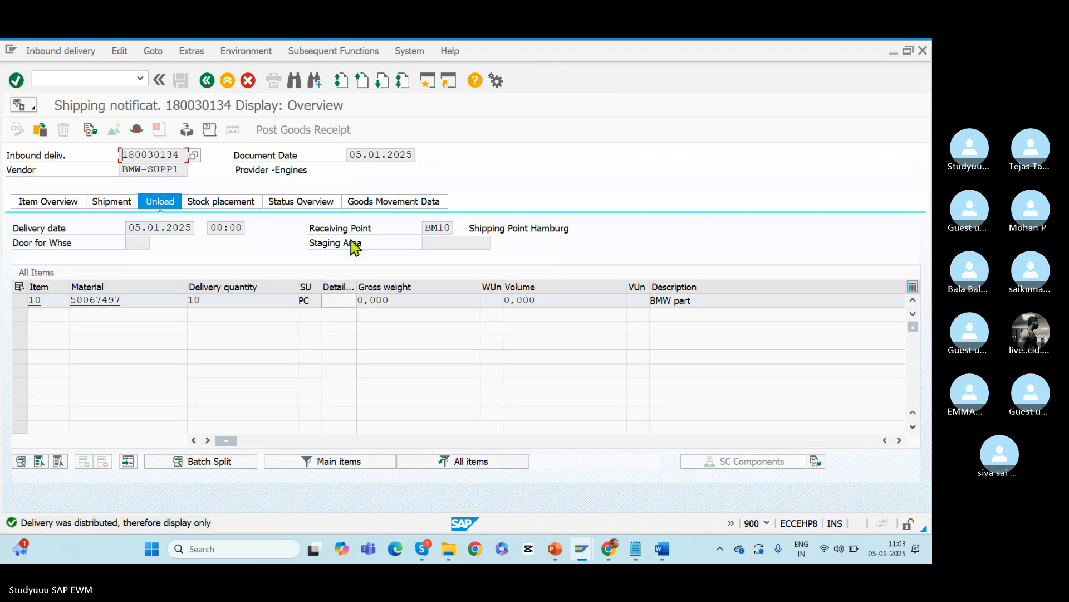
- Examine the ERP inbound delivery's goods movement data and item overview for the goods movement status, actual GR date and putaway quantity
{"action": "left_click", "coordinate": [384, 207]}
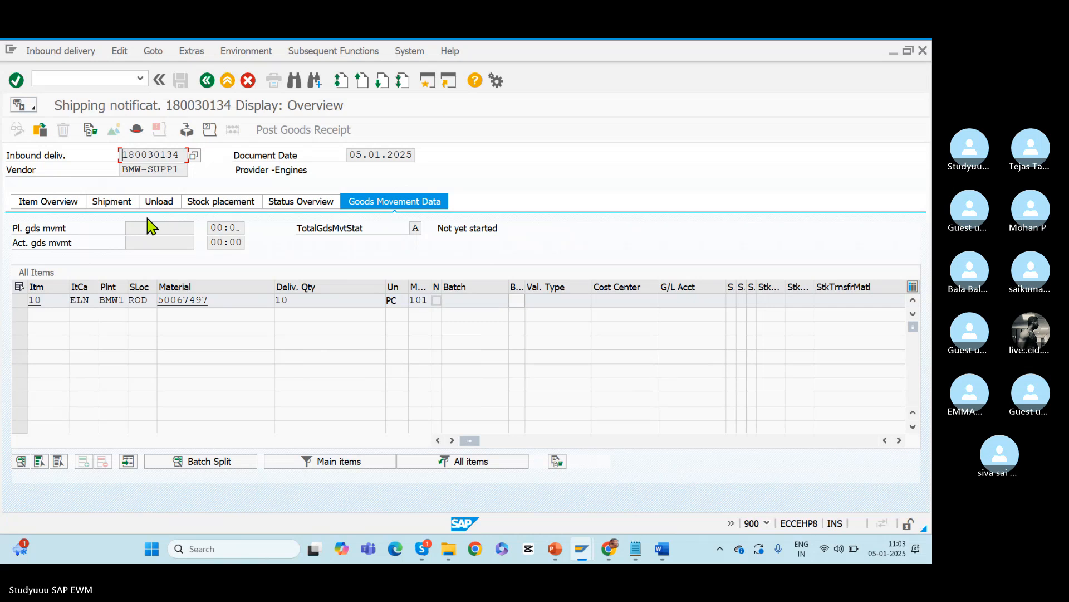
{"action": "left_click", "coordinate": [54, 205]}
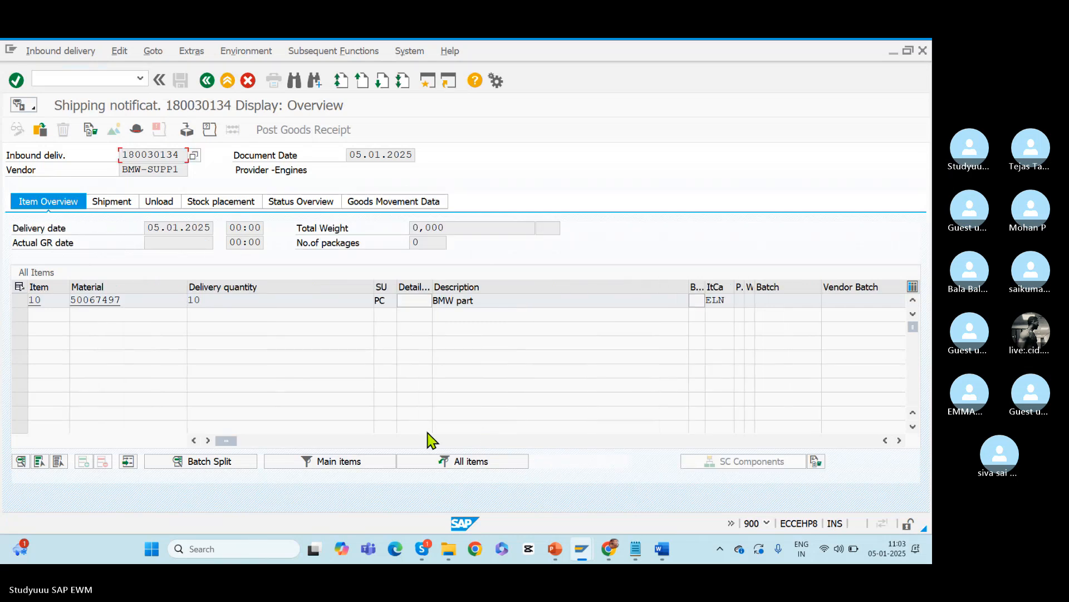
{"action": "left_click_drag", "start_coordinate": [226, 441], "coordinate": [534, 440]}
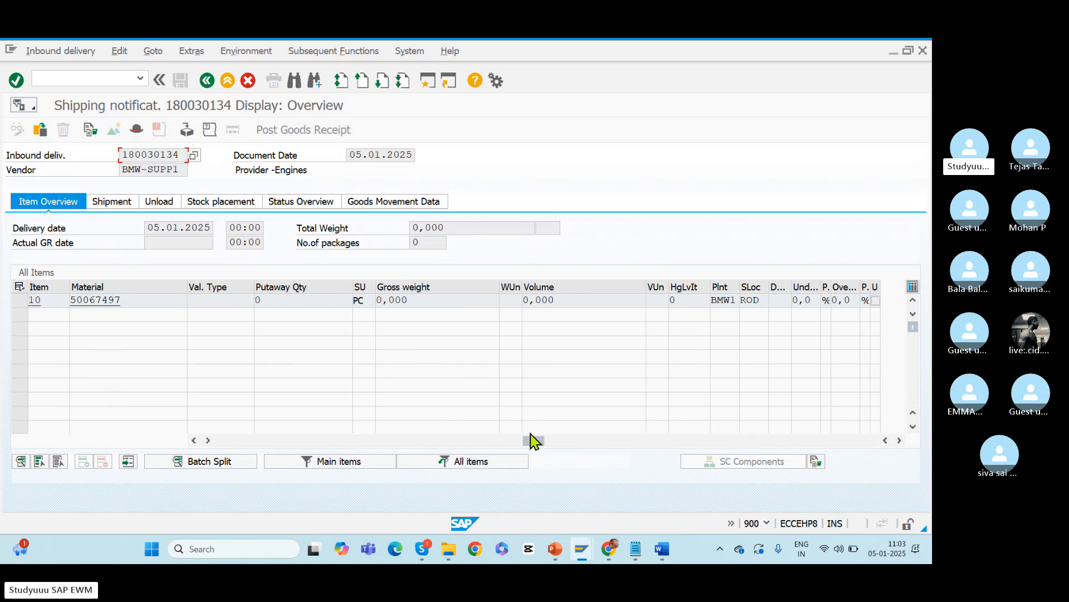
{"action": "left_click", "coordinate": [393, 202]}
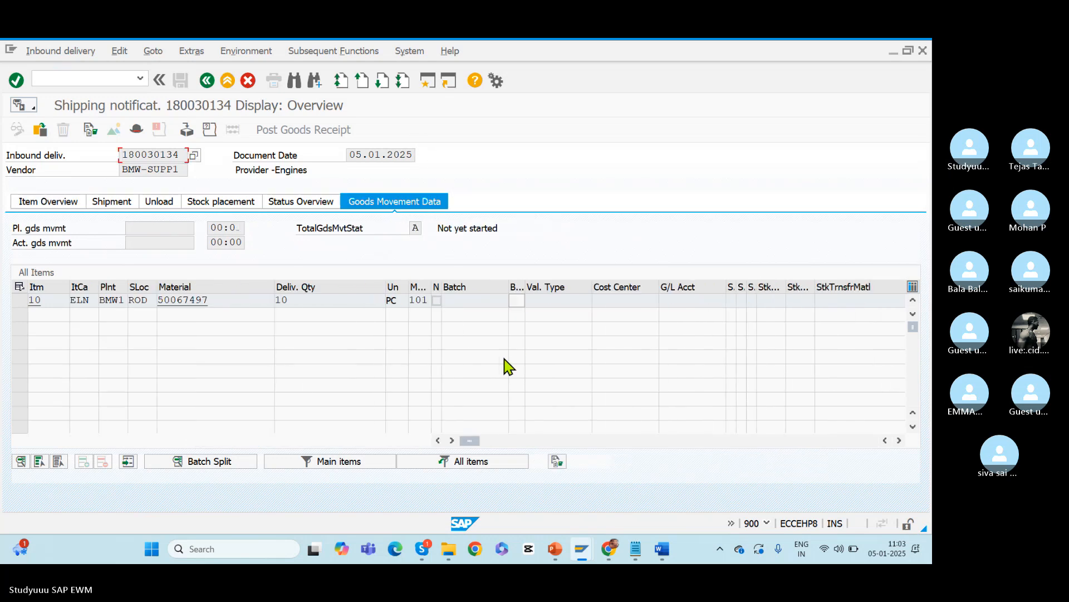
{"action": "left_click_drag", "start_coordinate": [469, 441], "coordinate": [401, 432]}
- In the client 110 session, open the SAP Reference IMG through SPRO and expand SCM Extended Warehouse Management down to Extended Warehouse Management
{"action": "key", "text": "alt+Tab"}
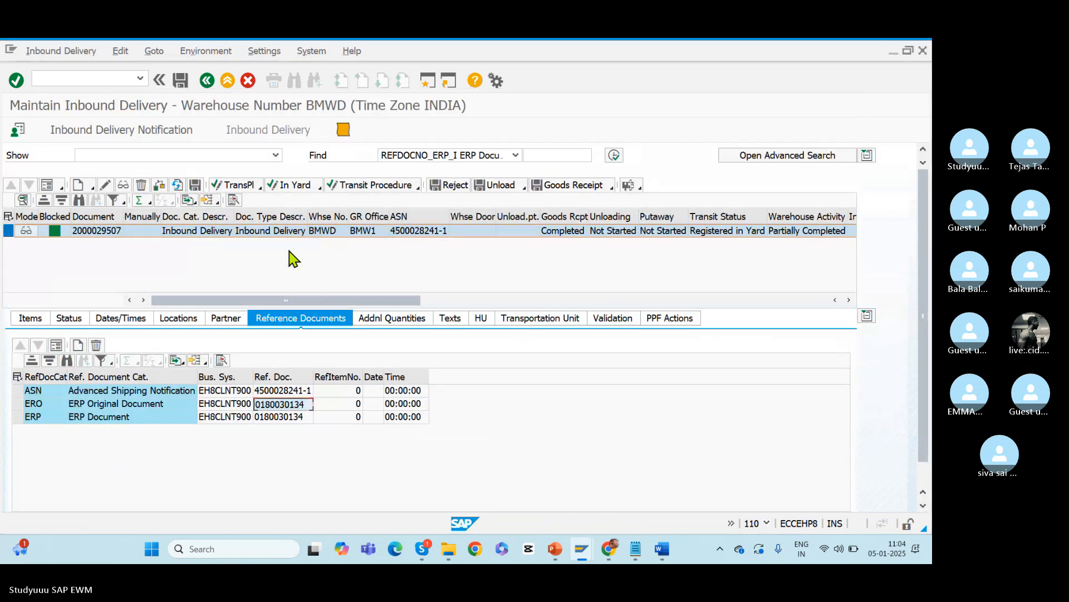
{"action": "left_click", "coordinate": [77, 78]}
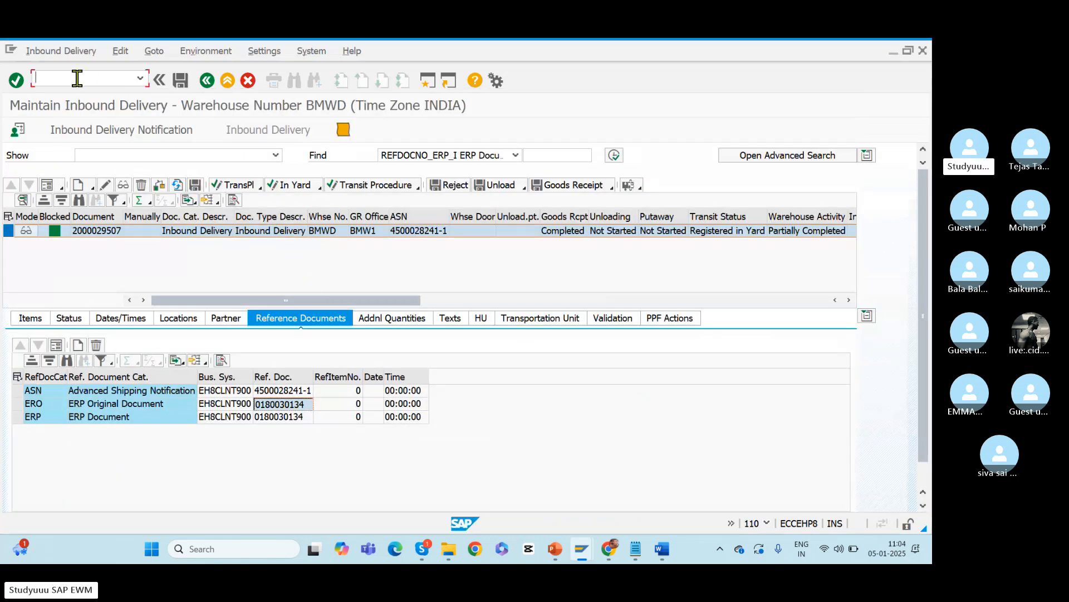
{"action": "type", "text": "/nspro"}
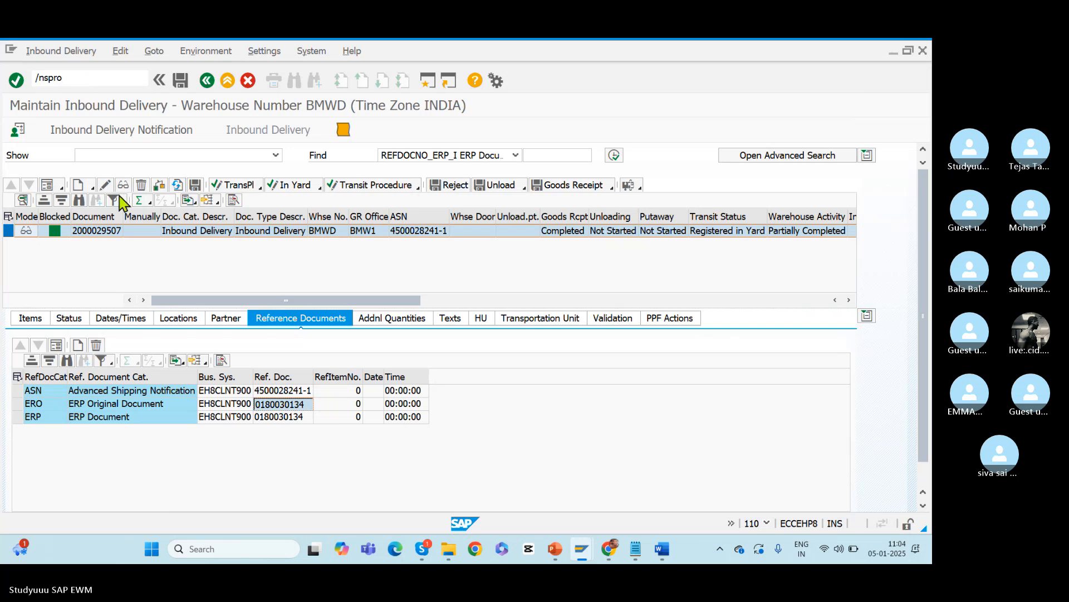
{"action": "key", "text": "Return"}
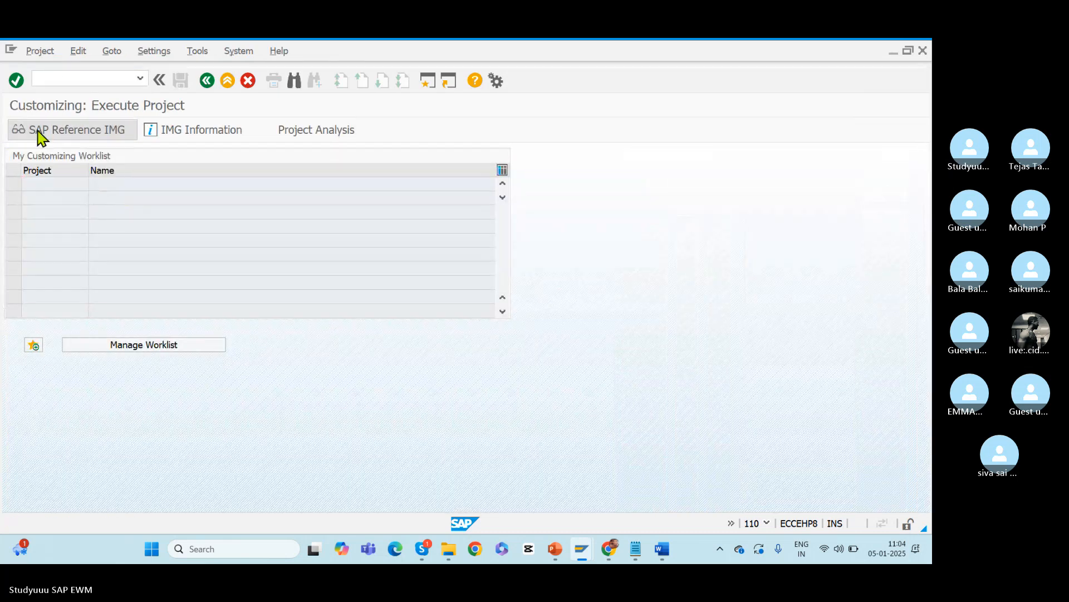
{"action": "left_click", "coordinate": [45, 131]}
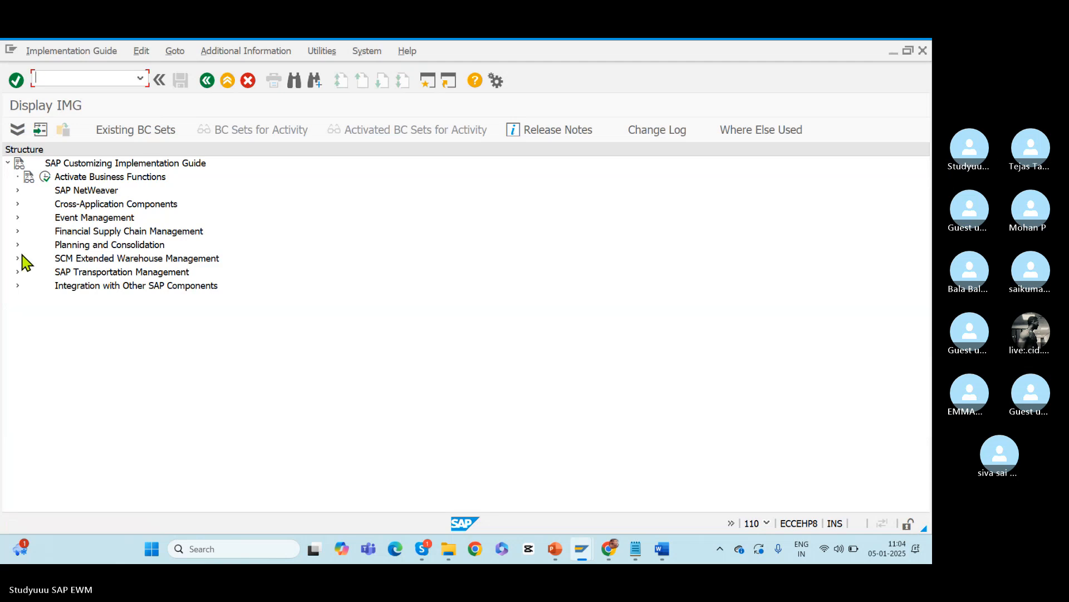
{"action": "left_click", "coordinate": [17, 257]}
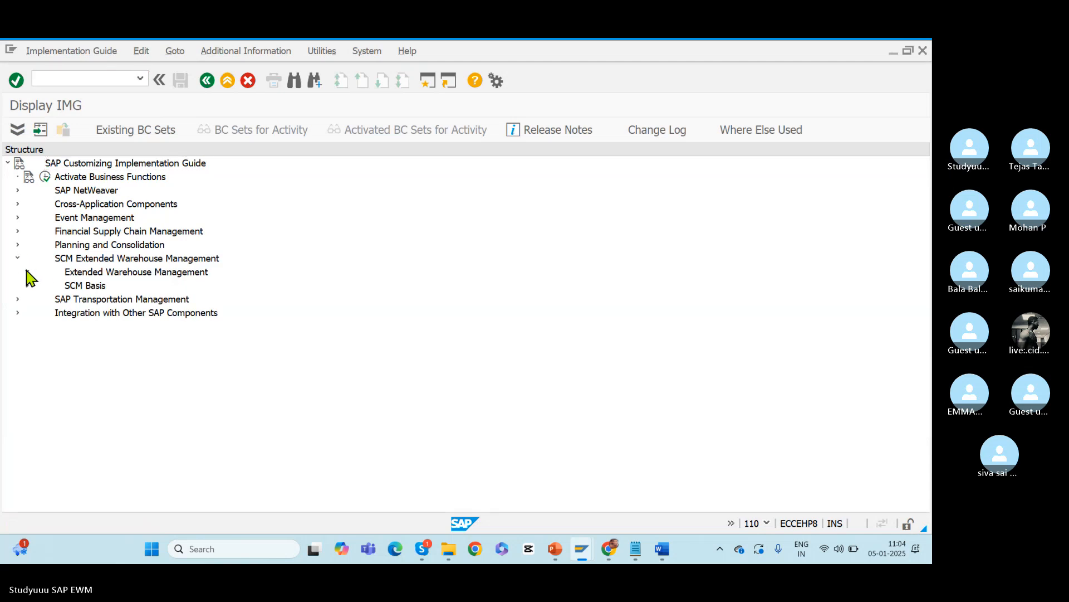
{"action": "left_click", "coordinate": [27, 272]}
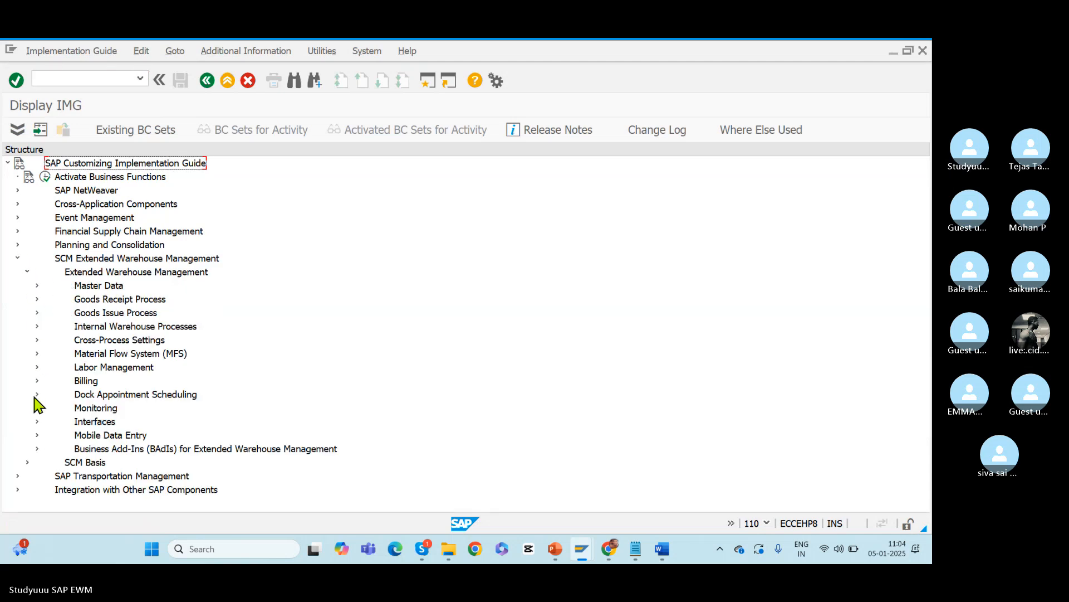
- Expand Interfaces, ERP Integration and General Settings, and review the queue type of each business system in Control for RFC Queue
{"action": "left_click", "coordinate": [37, 422]}
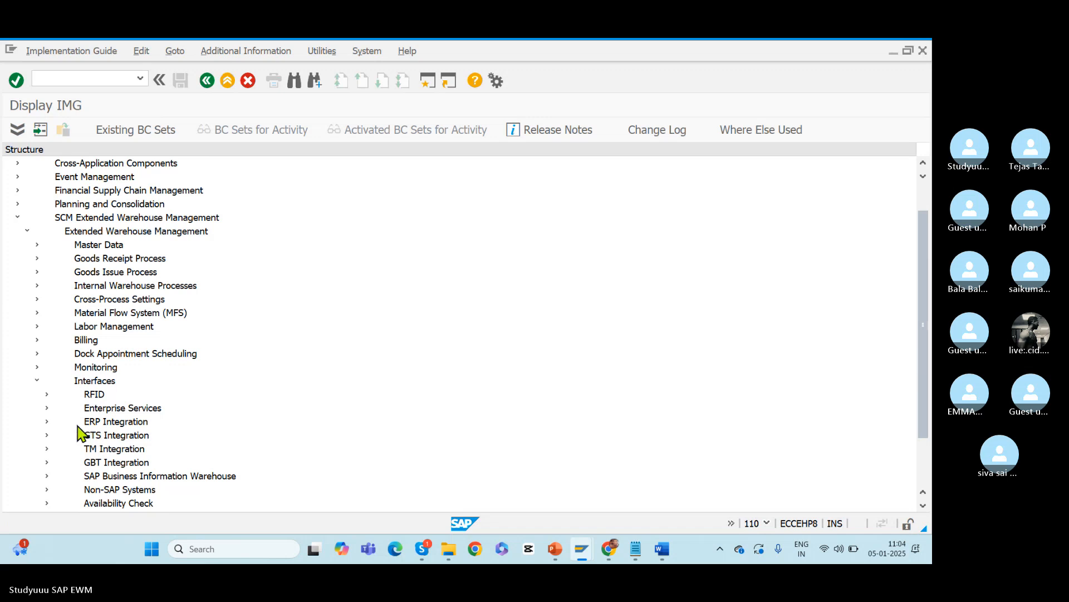
{"action": "left_click", "coordinate": [47, 422]}
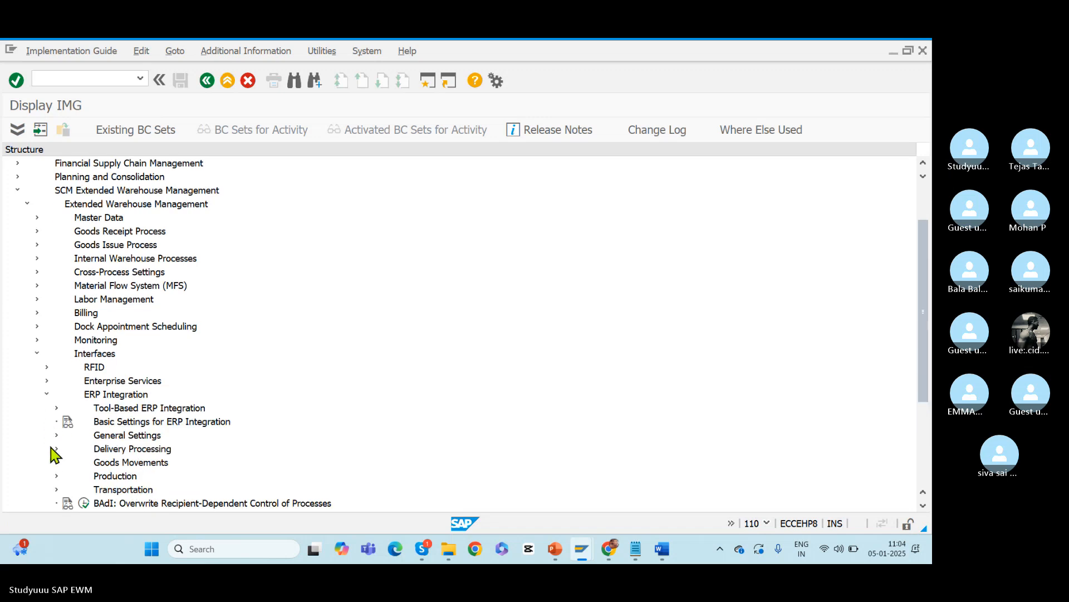
{"action": "left_click", "coordinate": [56, 449]}
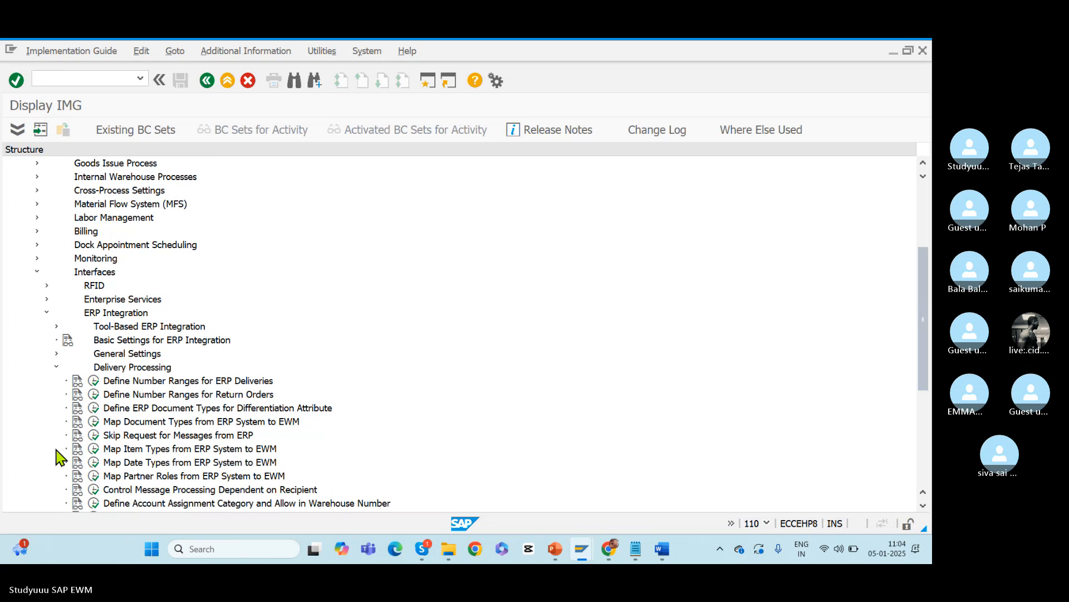
{"action": "left_click", "coordinate": [56, 367]}
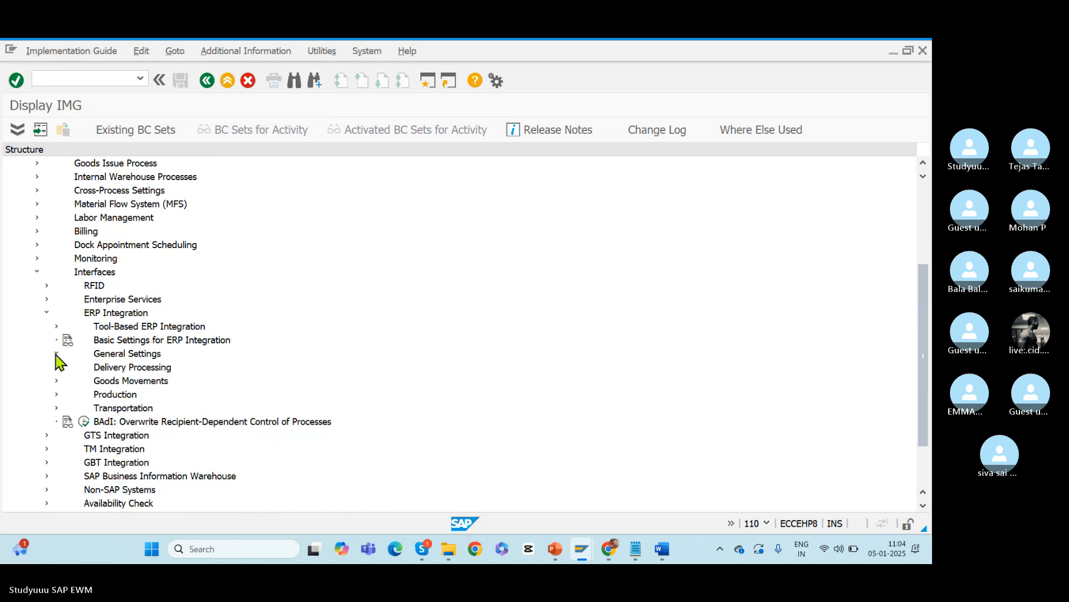
{"action": "left_click", "coordinate": [56, 354]}
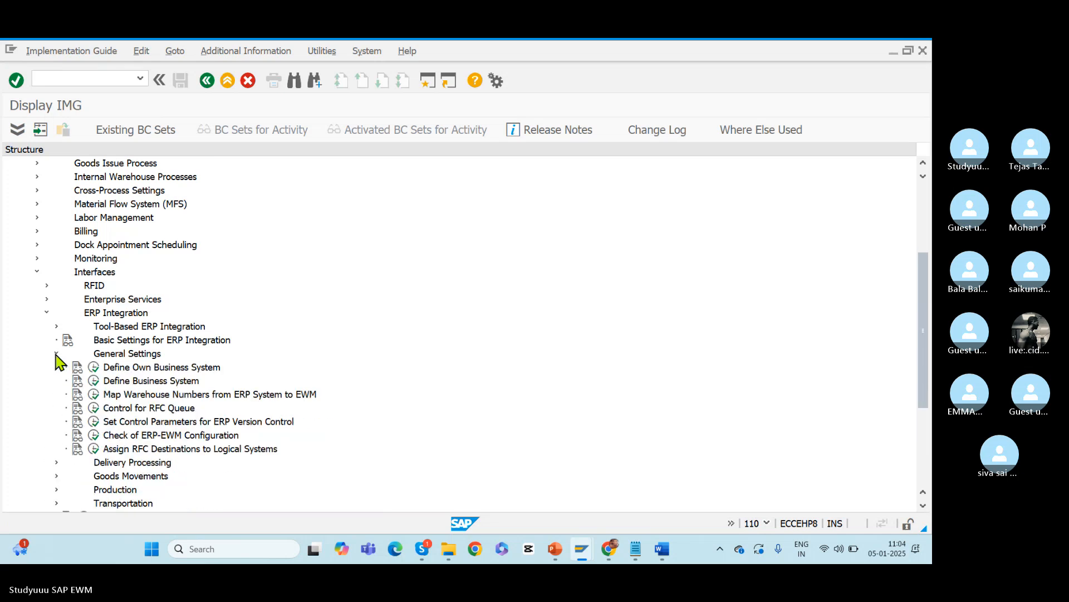
{"action": "left_click", "coordinate": [93, 409]}
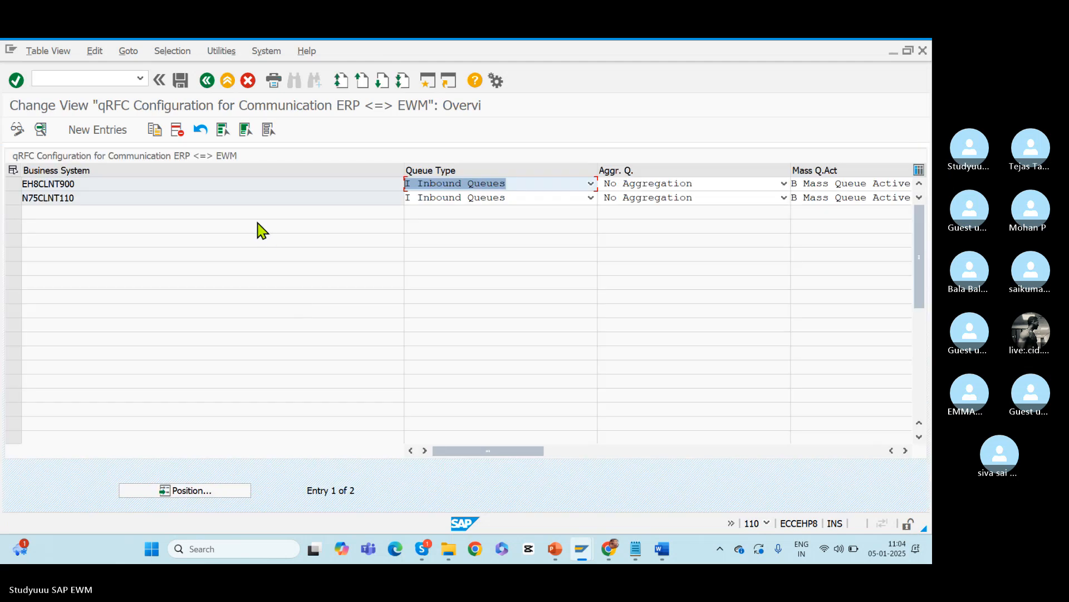
{"action": "left_click", "coordinate": [206, 82]}
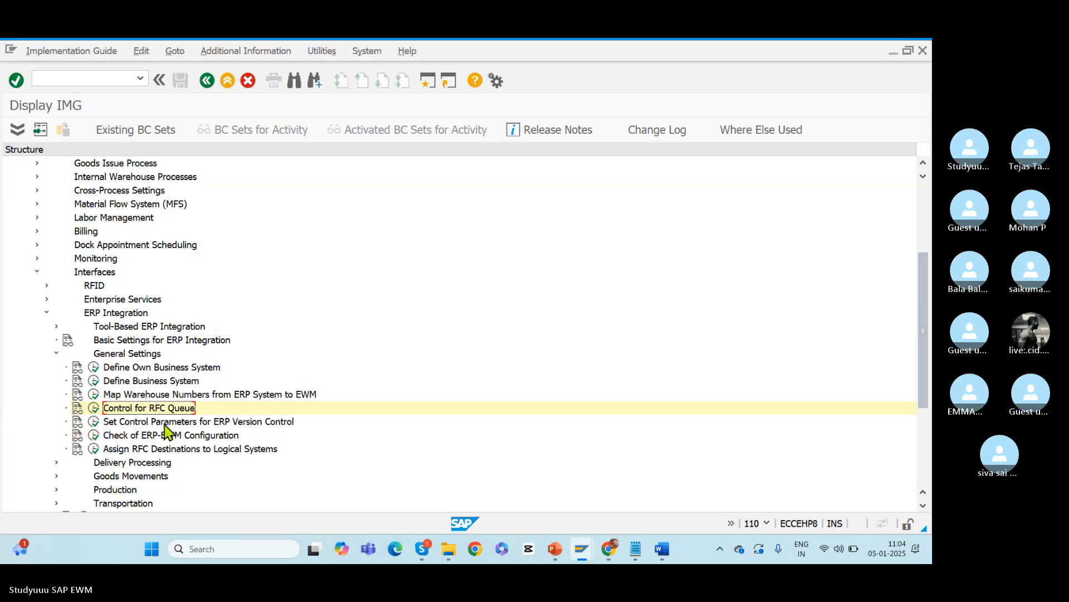
- Review the entries in Set Control Parameters for ERP Version Control and Assign RFC Destinations to Logical Systems
{"action": "left_click", "coordinate": [94, 422]}
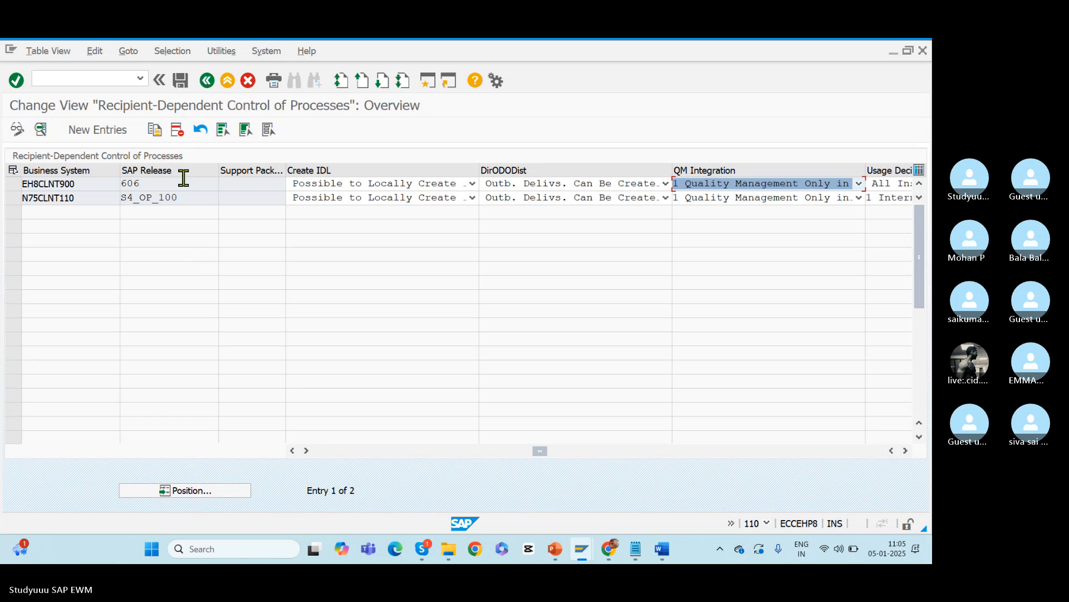
{"action": "left_click", "coordinate": [204, 85]}
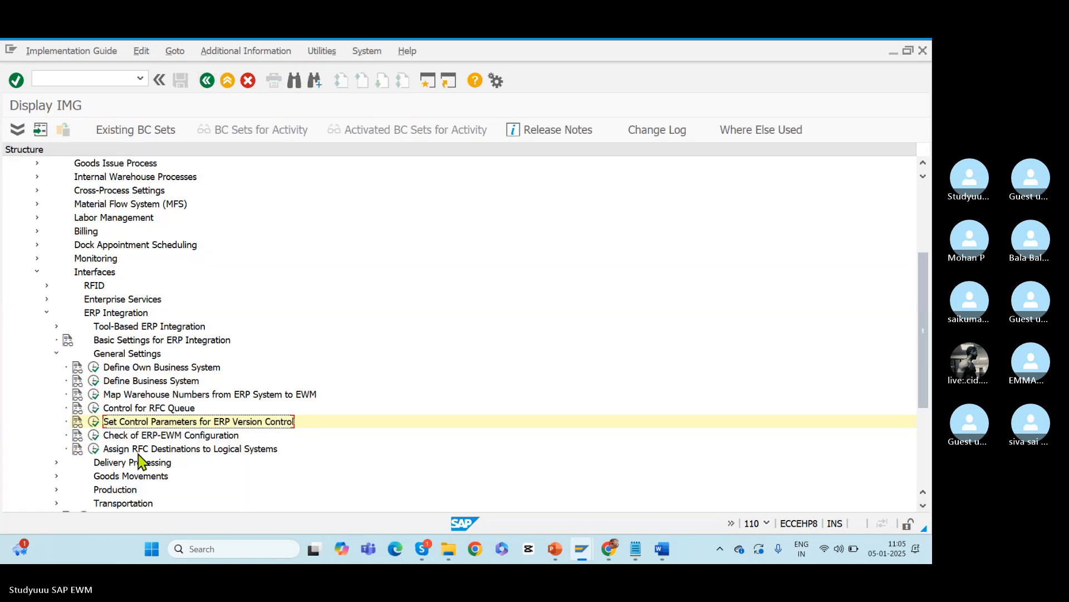
{"action": "left_click", "coordinate": [94, 450]}
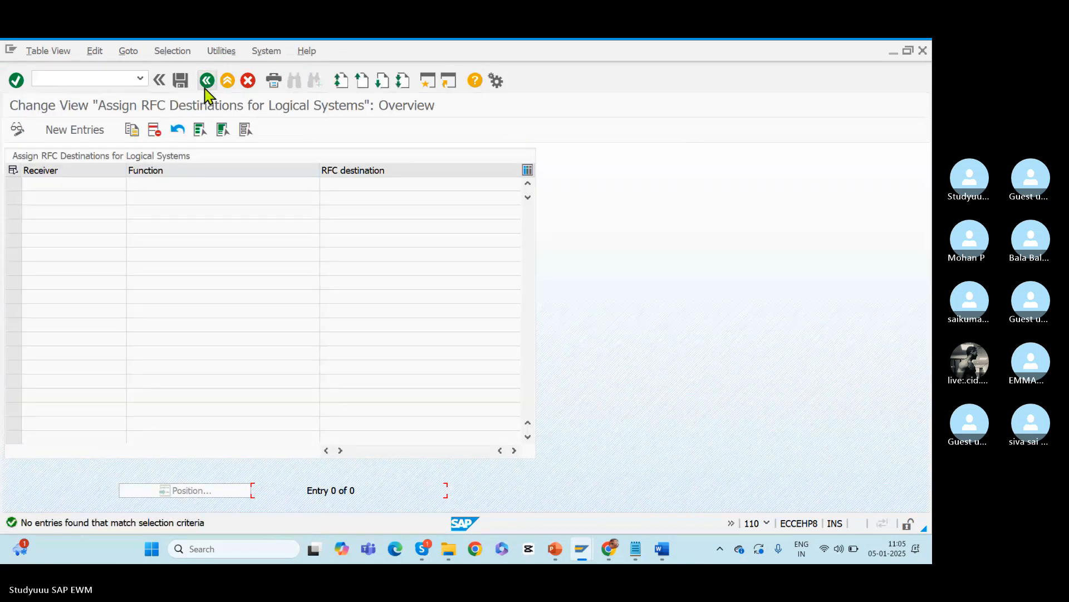
{"action": "left_click", "coordinate": [207, 81]}
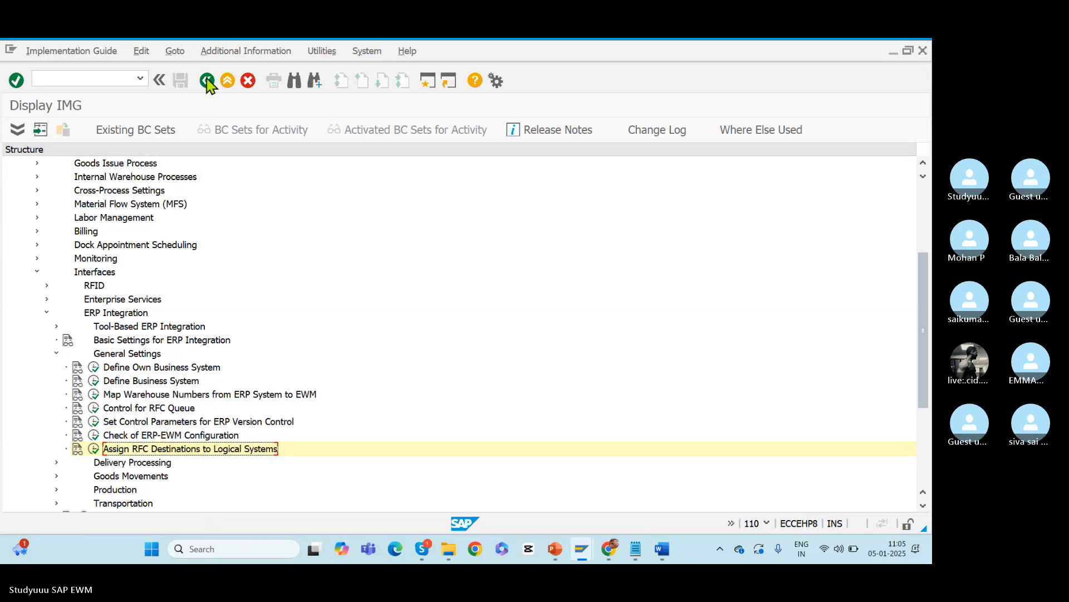
- Look through the customizing activities under Delivery Processing and Goods Movements within ERP Integration, collapsing both nodes
{"action": "left_click", "coordinate": [55, 463]}
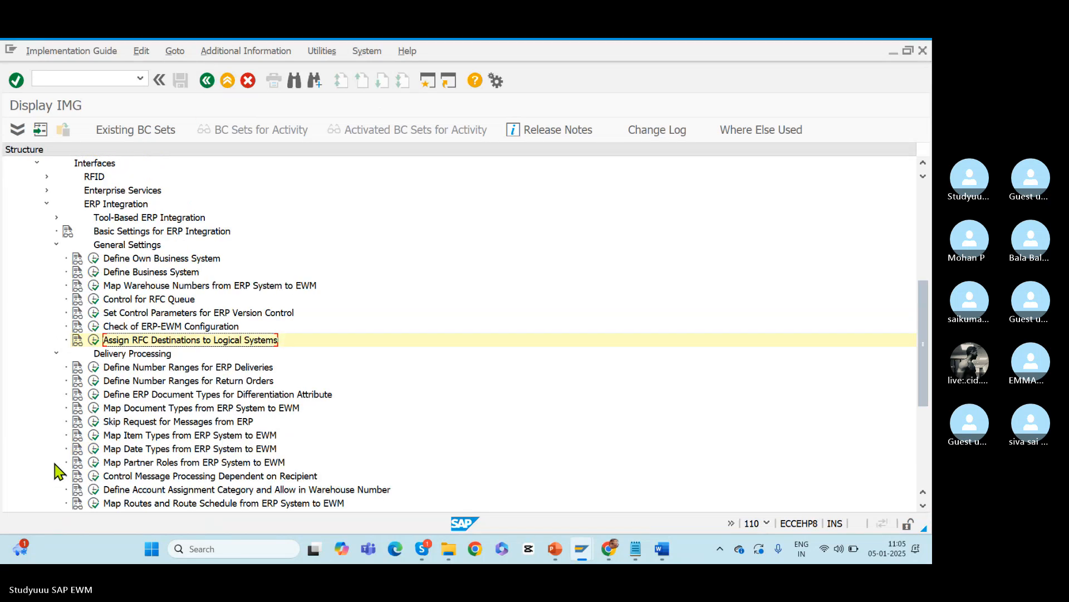
{"action": "left_click", "coordinate": [56, 354]}
{"action": "left_click", "coordinate": [56, 367]}
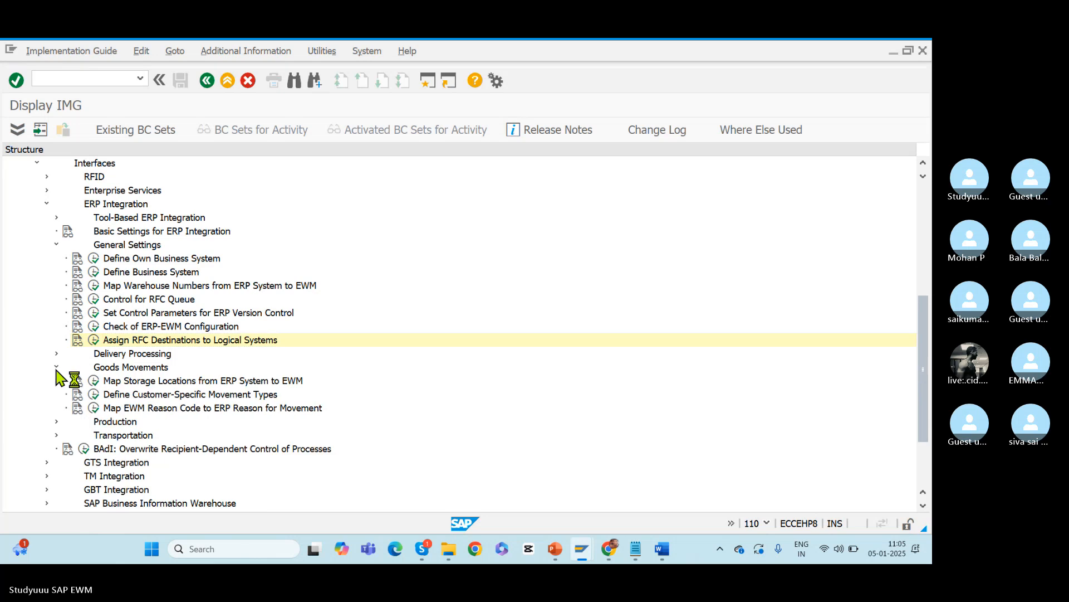
{"action": "left_click", "coordinate": [57, 367]}
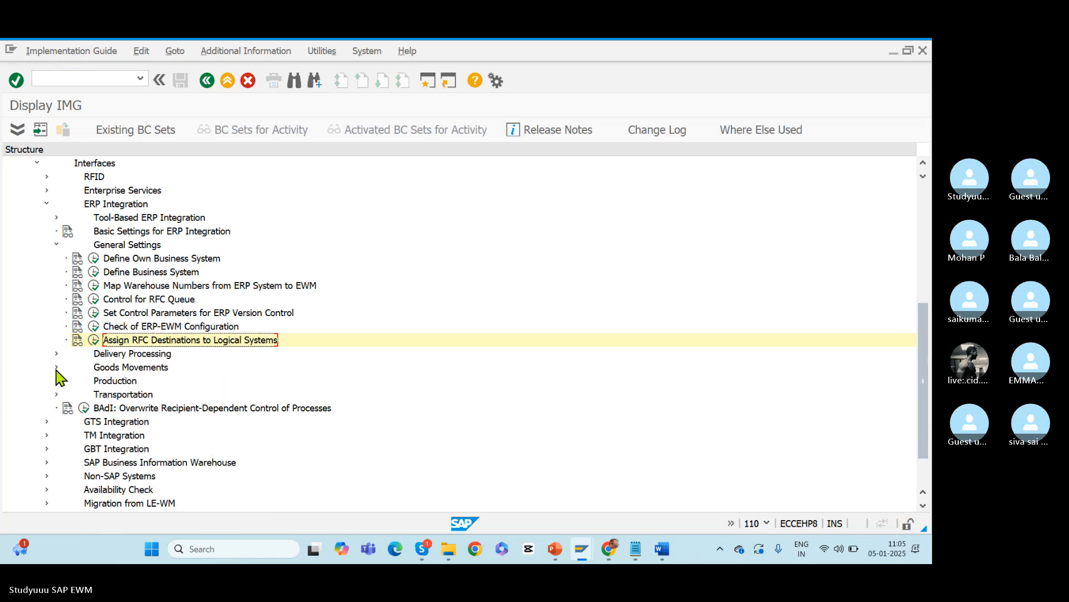
- Switch to the client 900 session and leave the MM-IM Storage Location to LE-WM Warehouse Number assignment view
{"action": "key", "text": "alt+Tab"}
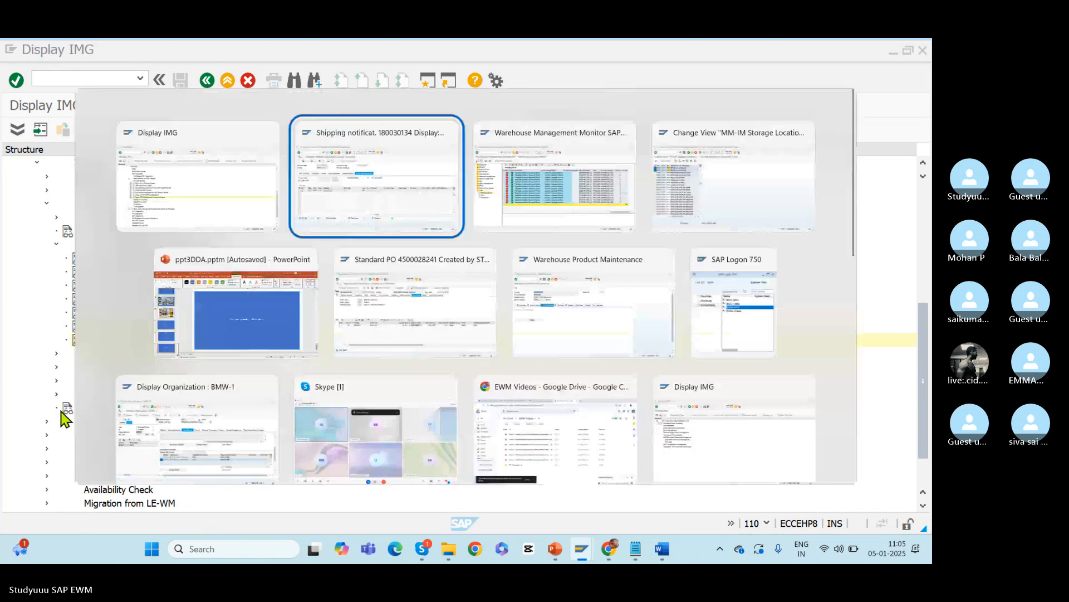
{"action": "key", "text": "alt+Tab"}
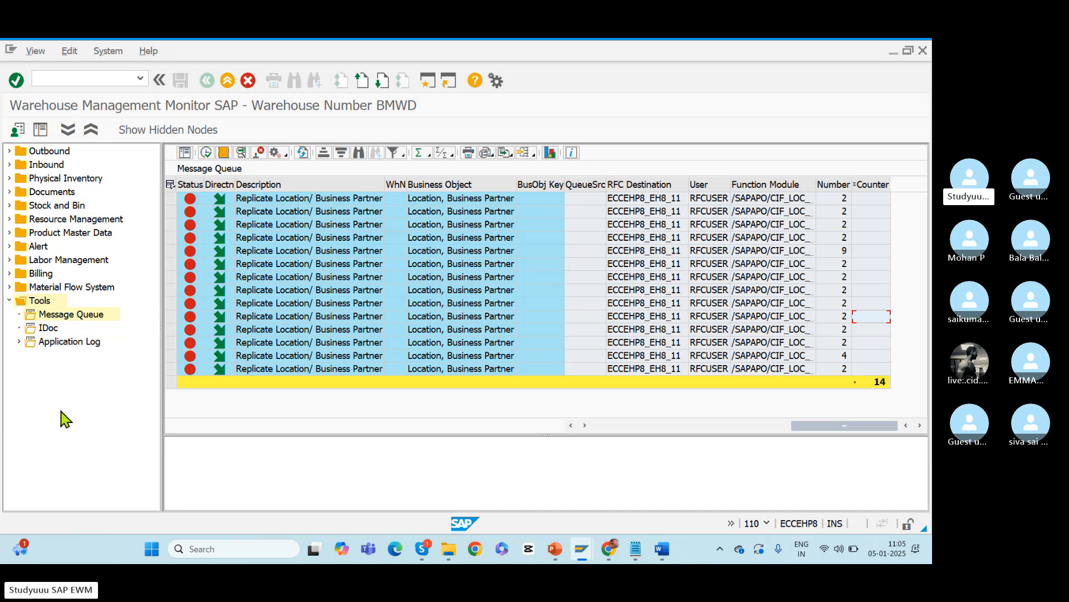
{"action": "key", "text": "alt+Tab"}
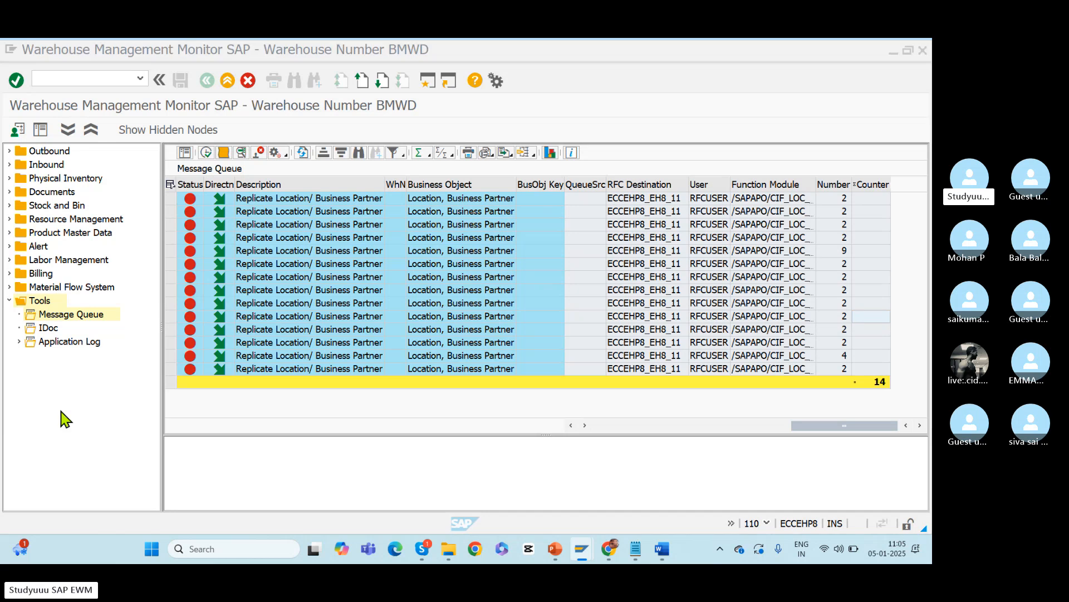
{"action": "key", "text": "alt+Tab"}
{"action": "key", "text": "alt+Tab"}
{"action": "key", "text": "alt+Tab"}
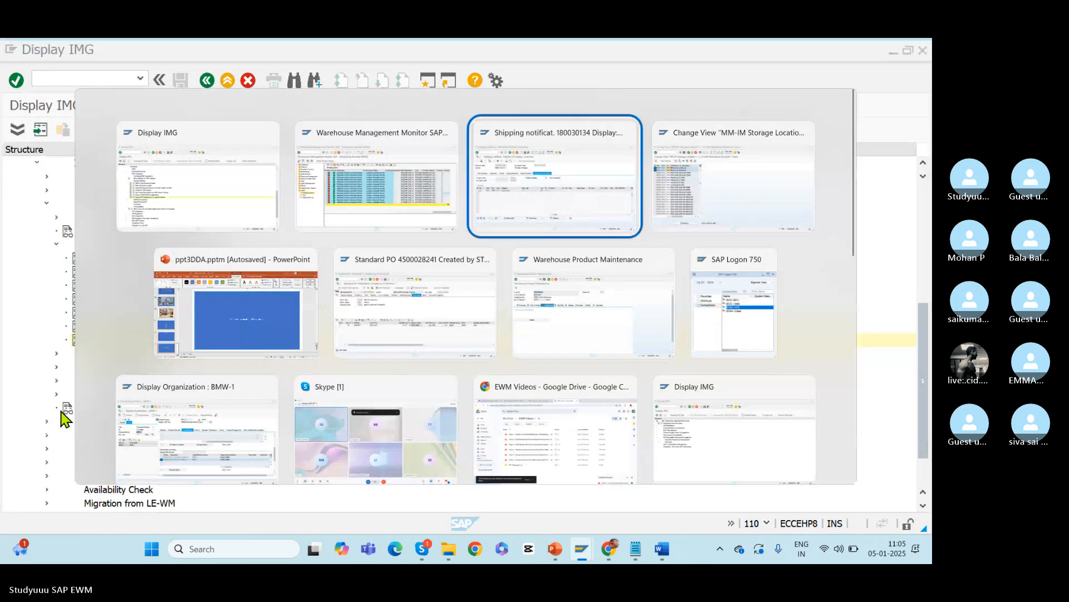
{"action": "key", "text": "alt+Tab"}
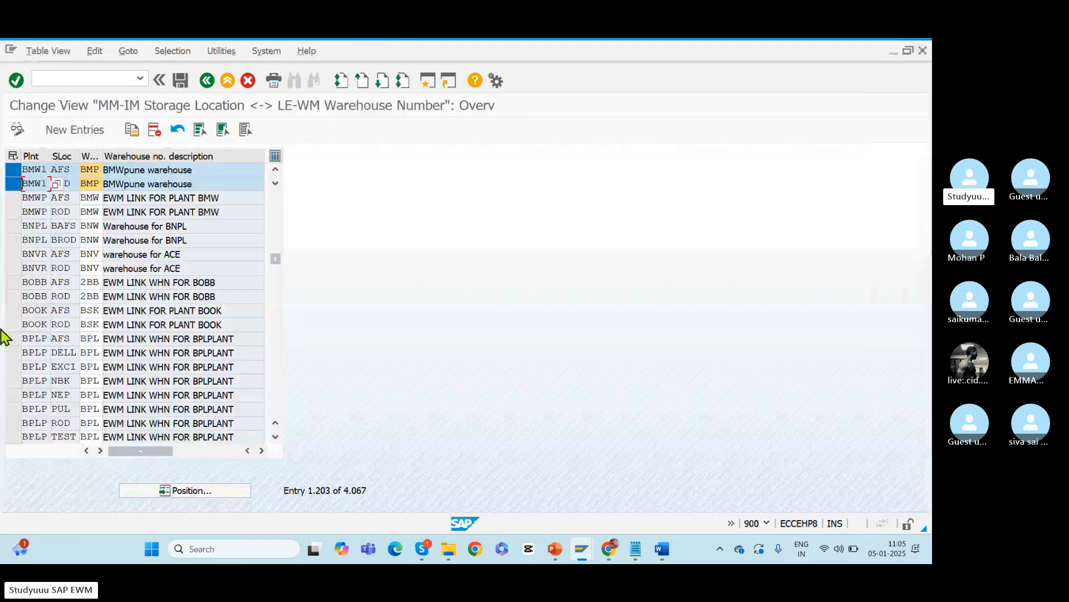
{"action": "left_click", "coordinate": [208, 81]}
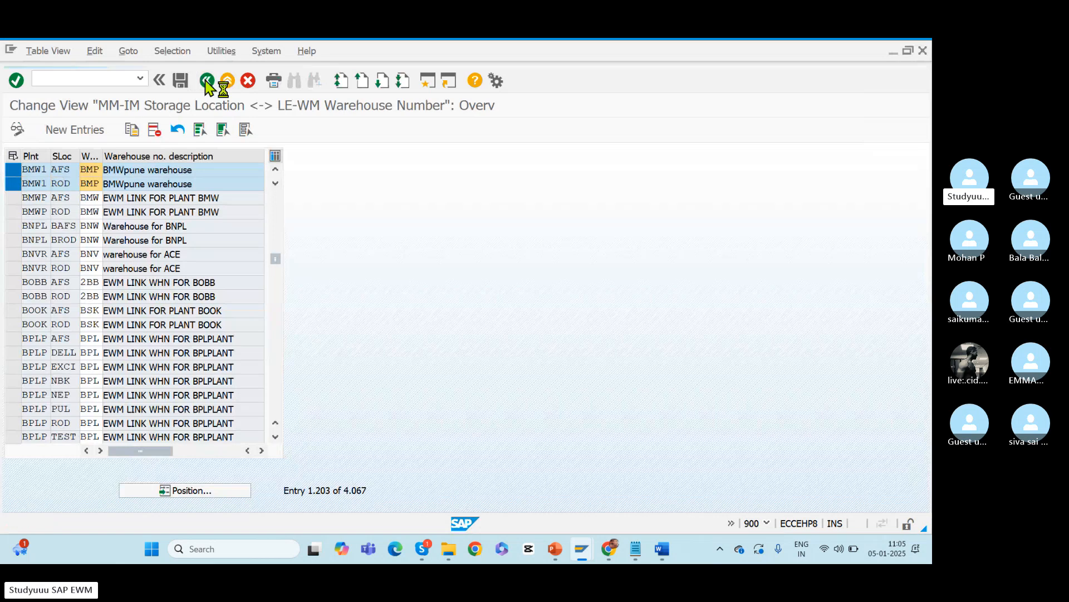
- Switch to the purchase order session in client 900 and display inbound delivery 180030134 with transaction VL33N
{"action": "key", "text": "alt+Tab"}
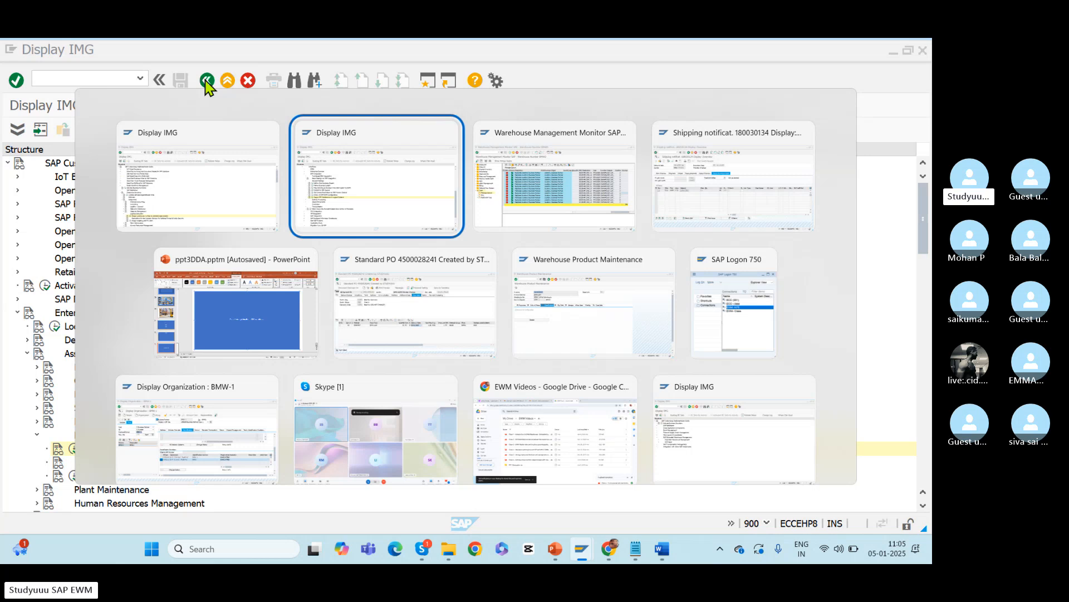
{"action": "key", "text": "alt+Tab"}
{"action": "key", "text": "alt+Tab"}
{"action": "key", "text": "alt+Tab"}
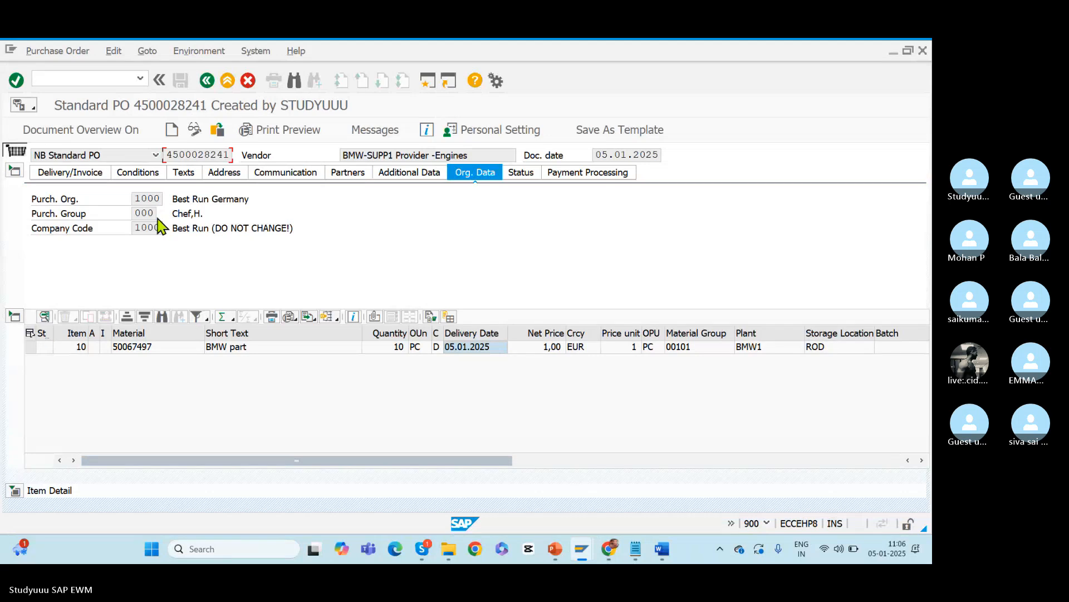
{"action": "left_click", "coordinate": [98, 78]}
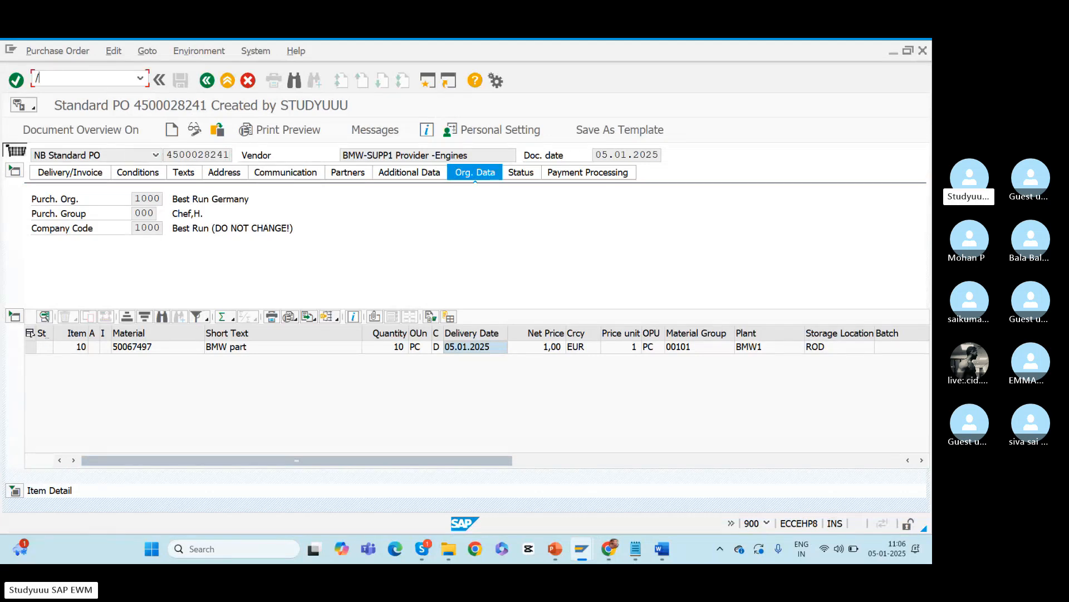
{"action": "type", "text": "/nvl33n"}
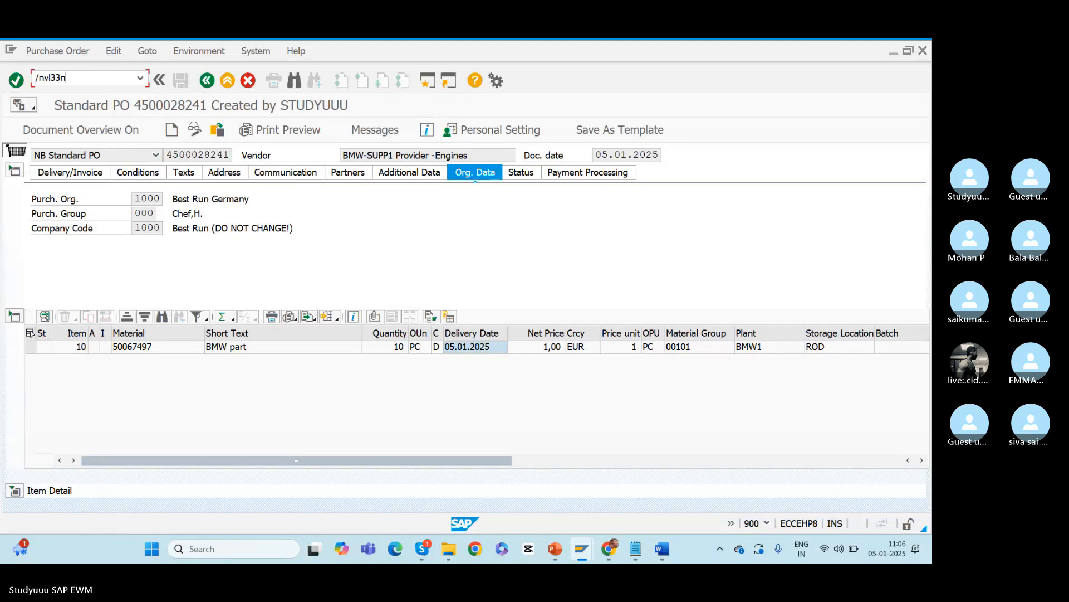
{"action": "key", "text": "Return"}
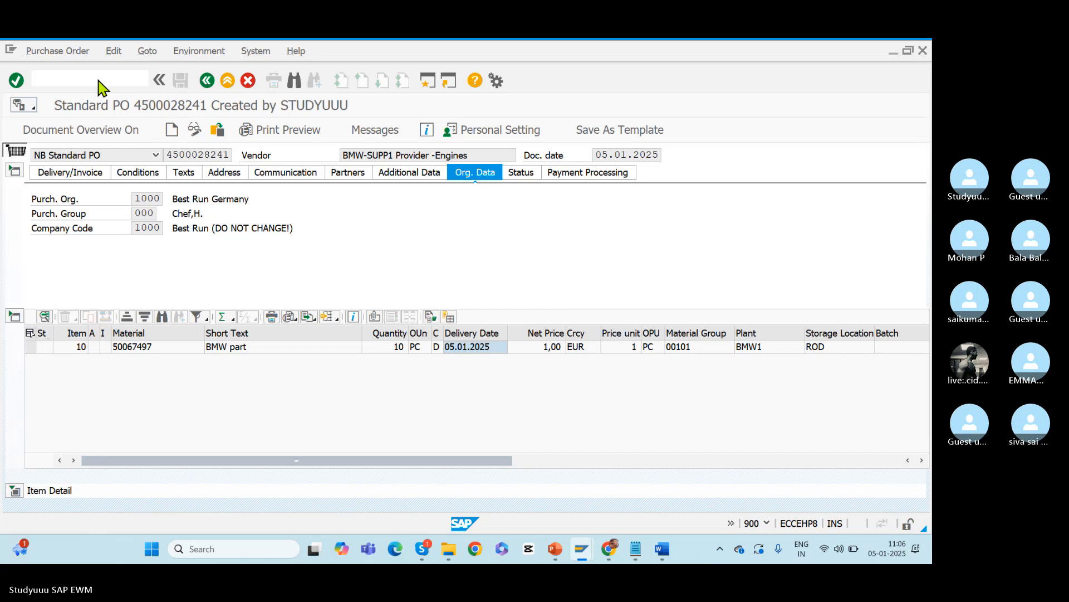
{"action": "key", "text": "Return"}
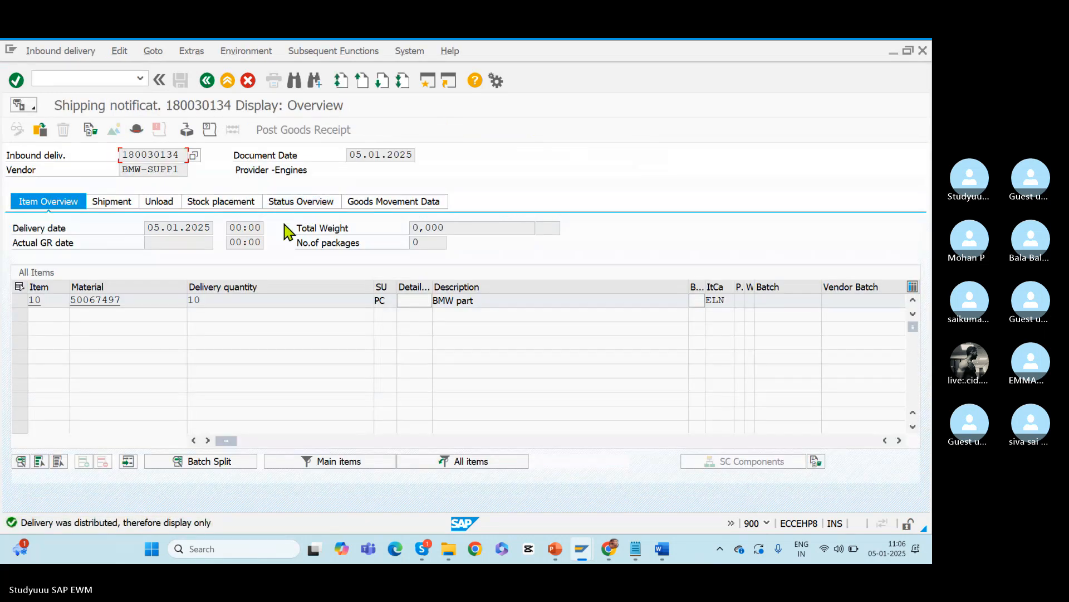
- Check the delivery quantity, open the details of item 10 and display the purchase order referenced in its predecessor data
{"action": "left_click_drag", "start_coordinate": [215, 301], "coordinate": [143, 299]}
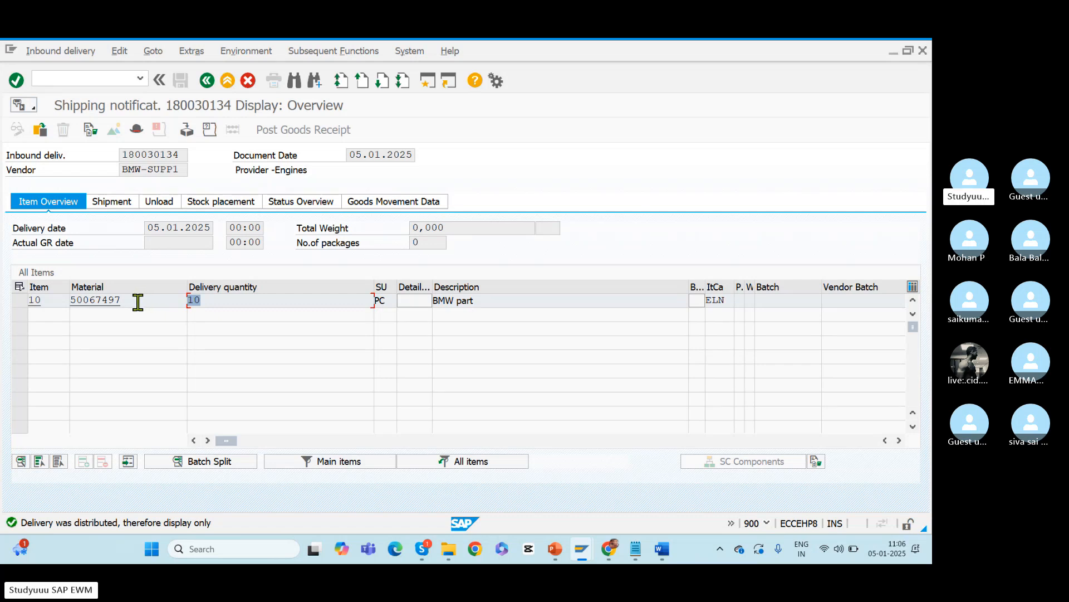
{"action": "key", "text": "alt+Tab"}
{"action": "key", "text": "alt+Tab"}
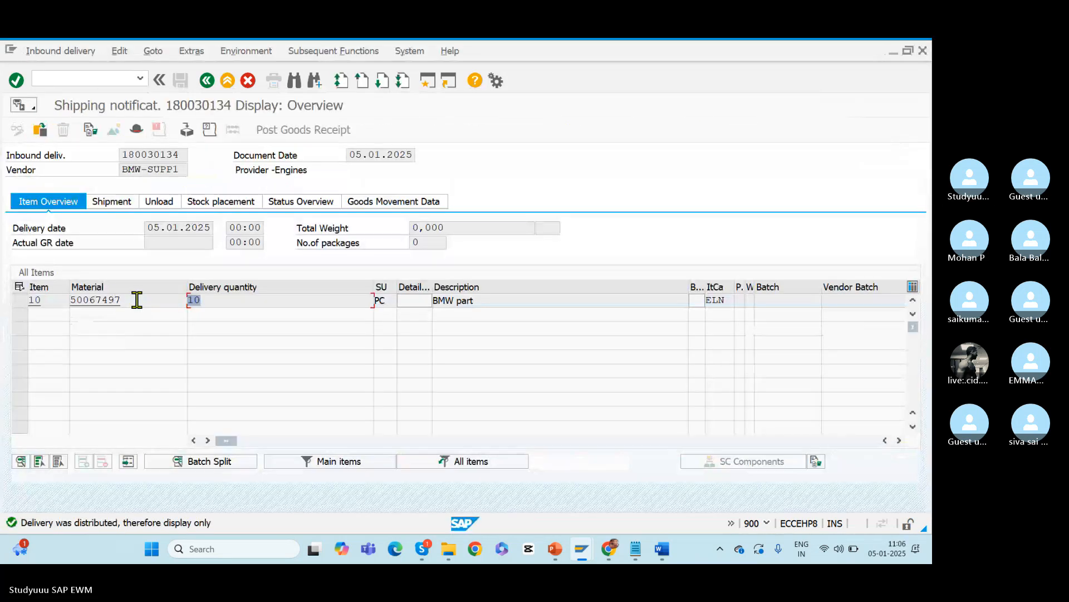
{"action": "double_click", "coordinate": [137, 299]}
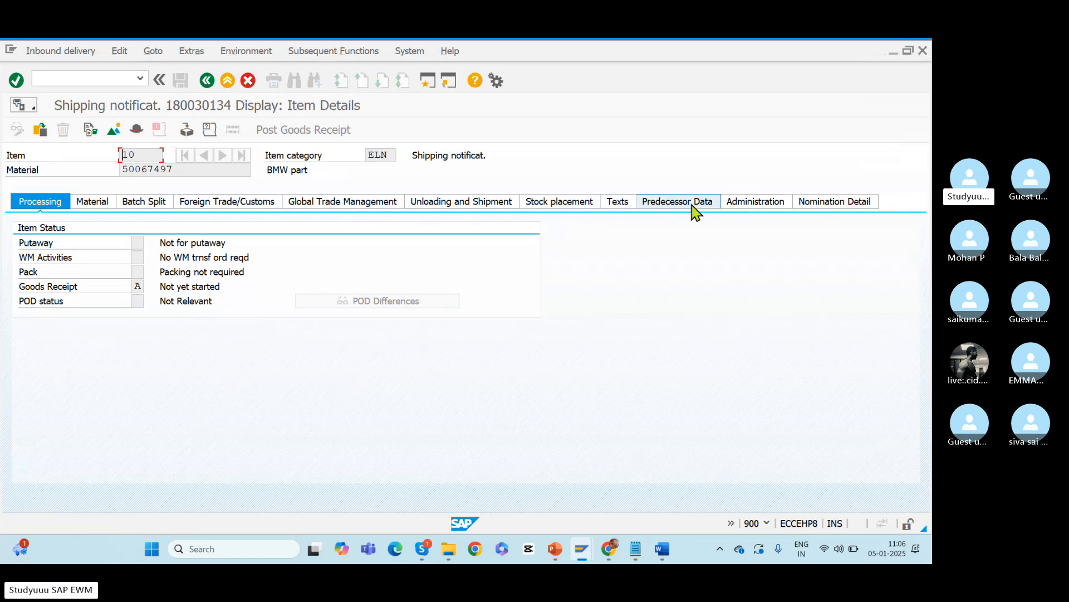
{"action": "left_click", "coordinate": [693, 205]}
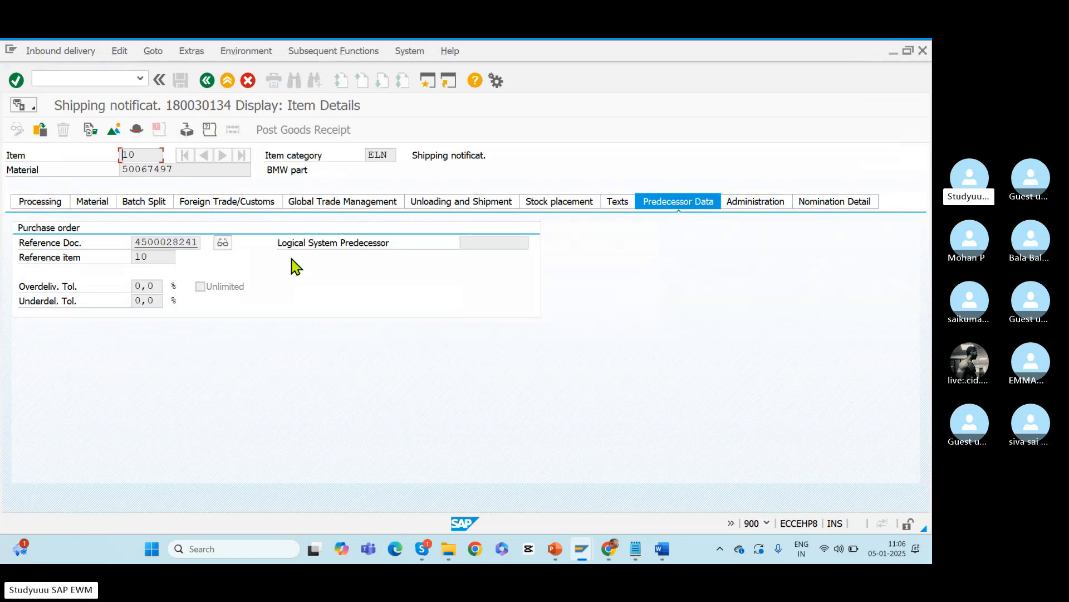
{"action": "left_click", "coordinate": [222, 242]}
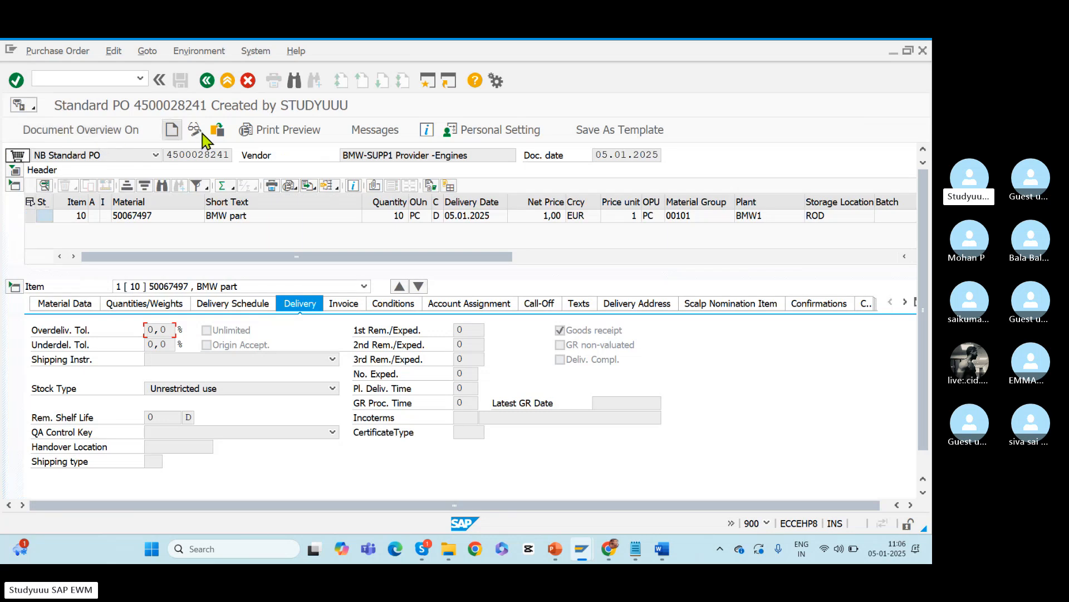
- Switch the purchase order to change mode, set the quantity of item 10 to 20 PC and save the order
{"action": "left_click", "coordinate": [196, 131]}
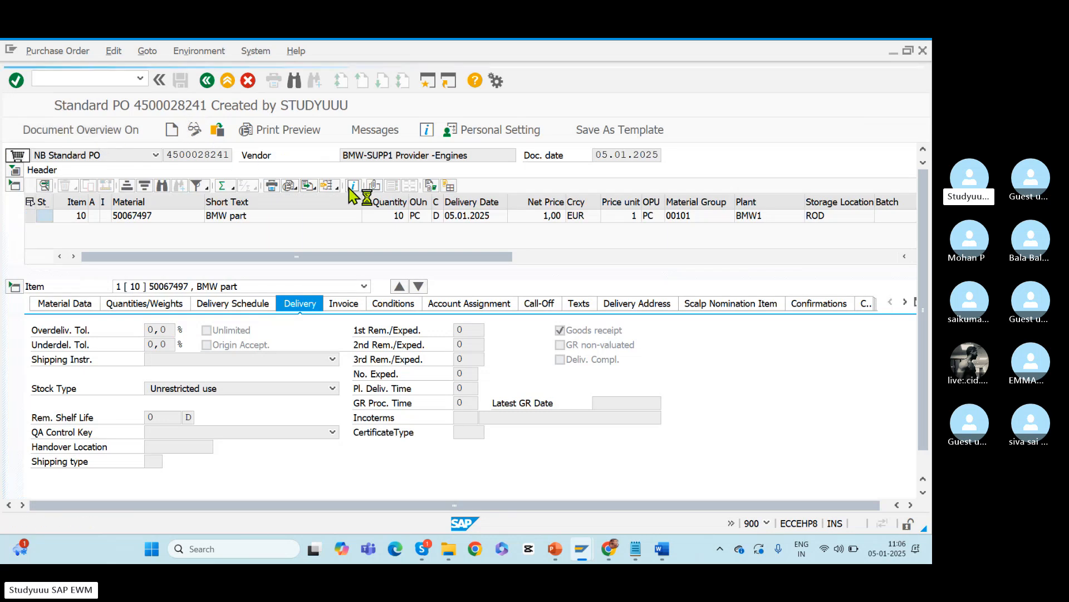
{"action": "left_click", "coordinate": [392, 216]}
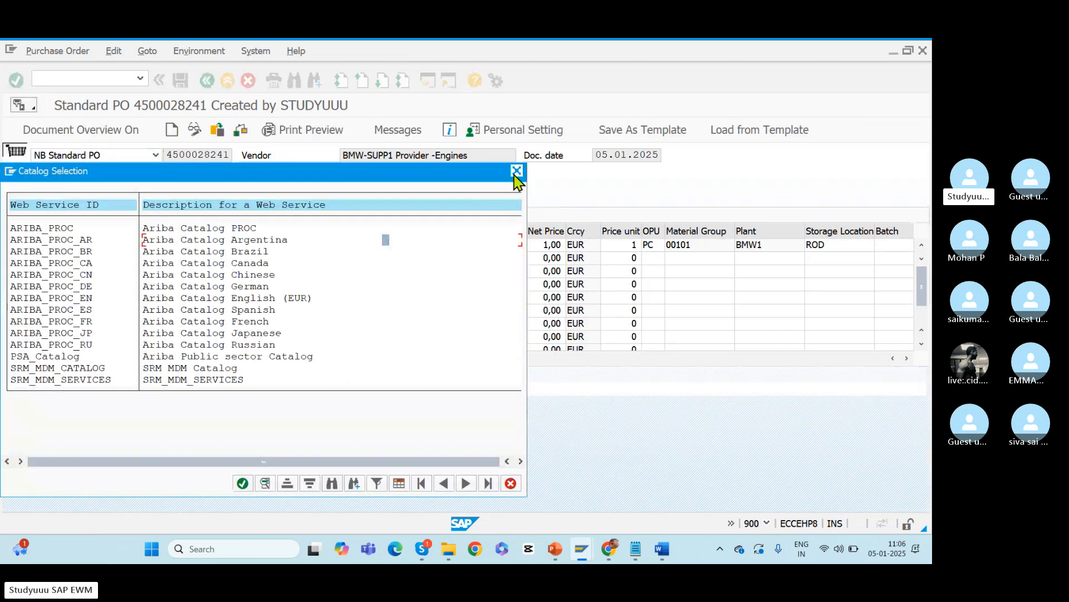
{"action": "key", "text": "Escape"}
{"action": "left_click", "coordinate": [402, 247]}
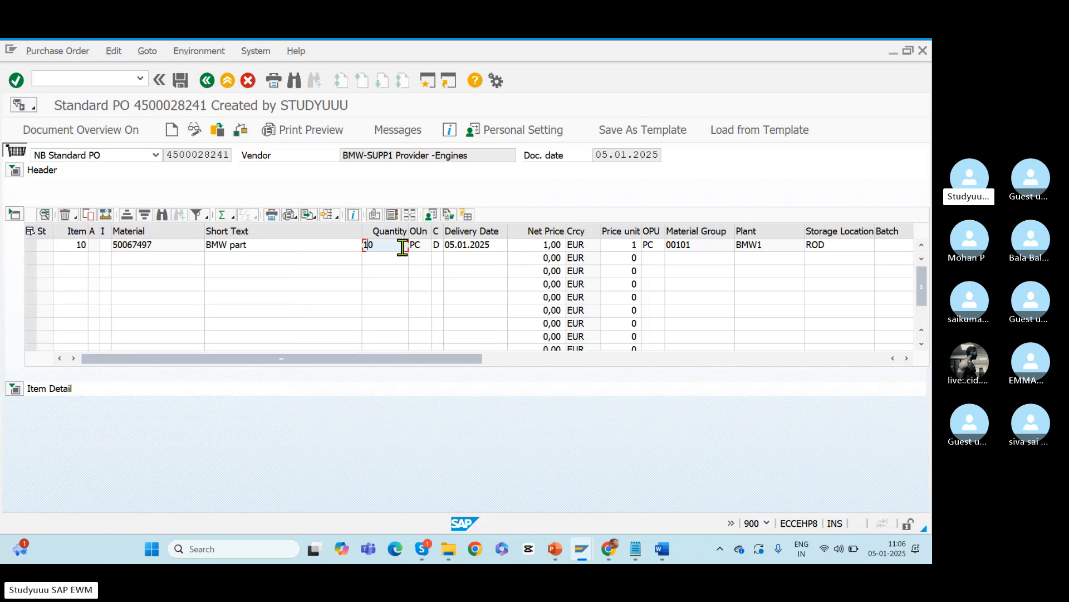
{"action": "double_click", "coordinate": [402, 246]}
{"action": "key", "text": "Return"}
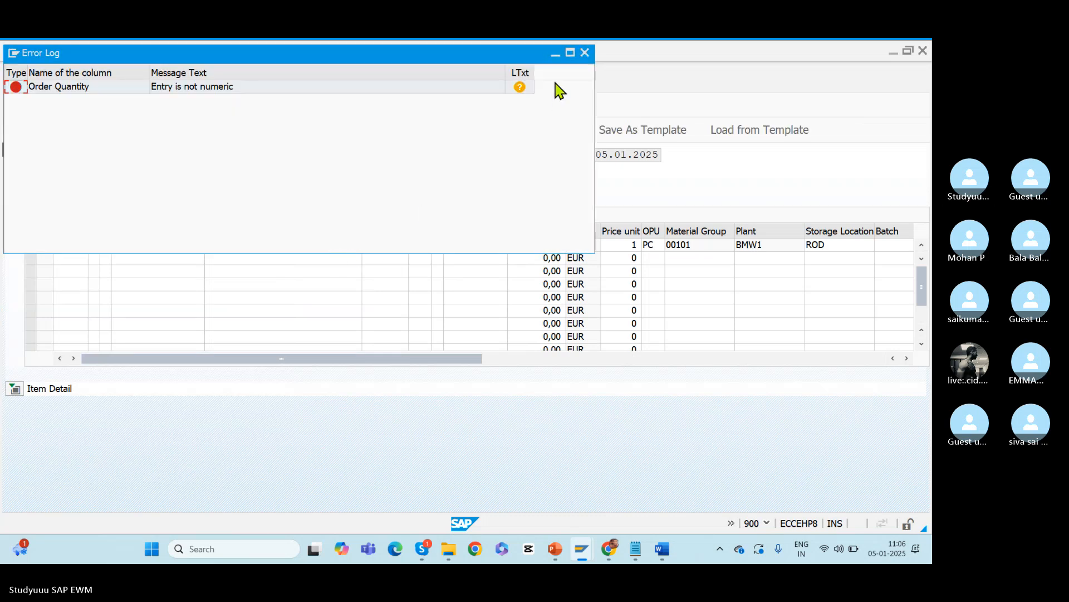
{"action": "left_click", "coordinate": [584, 53]}
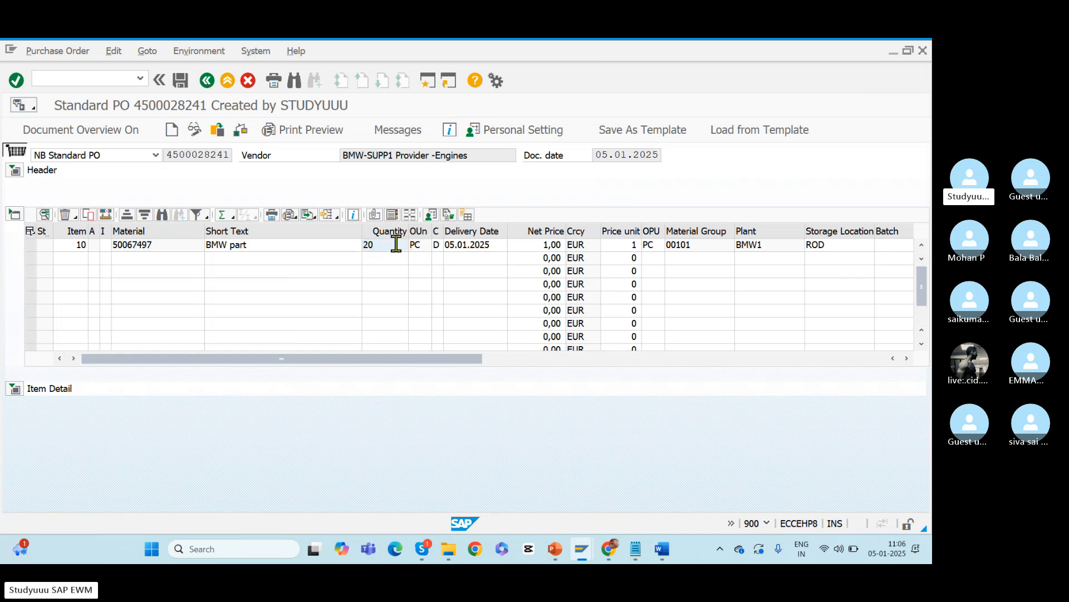
{"action": "key", "text": "Return"}
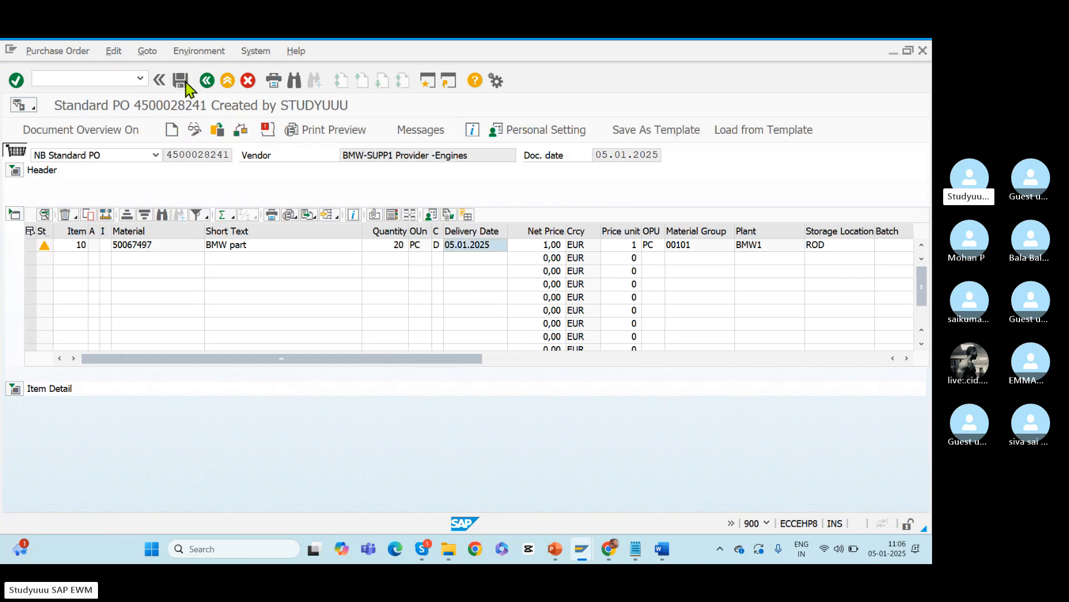
{"action": "left_click", "coordinate": [184, 82]}
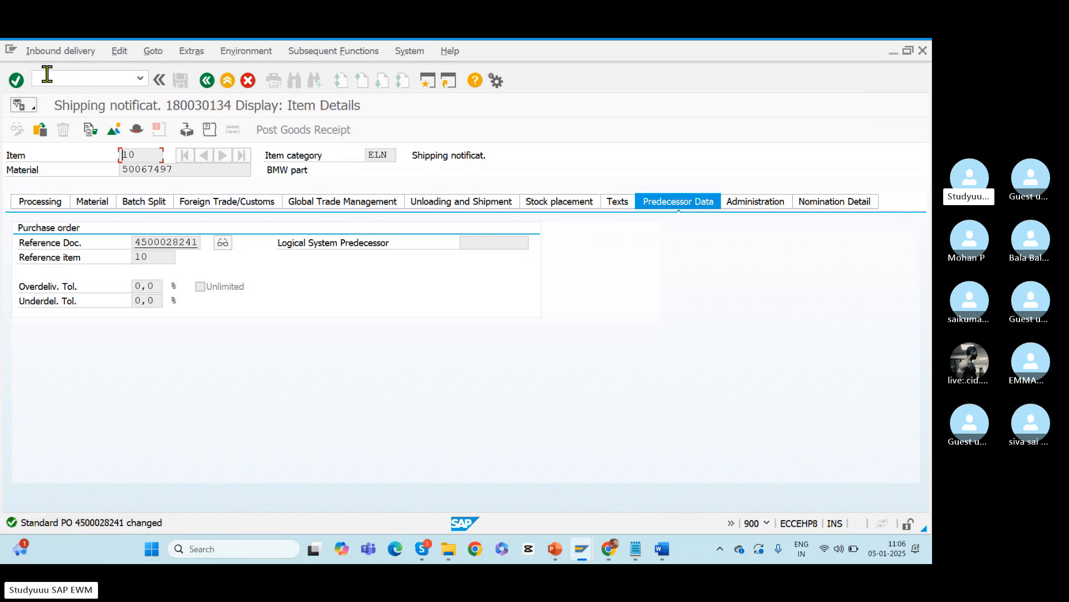
- Create and save a second inbound delivery for the purchase order with VL31N, using the order number plus "-2" as external ID
{"action": "left_click", "coordinate": [41, 81]}
{"action": "type", "text": "/nvl3"}
{"action": "key", "text": "Return"}
{"action": "left_click", "coordinate": [162, 256]}
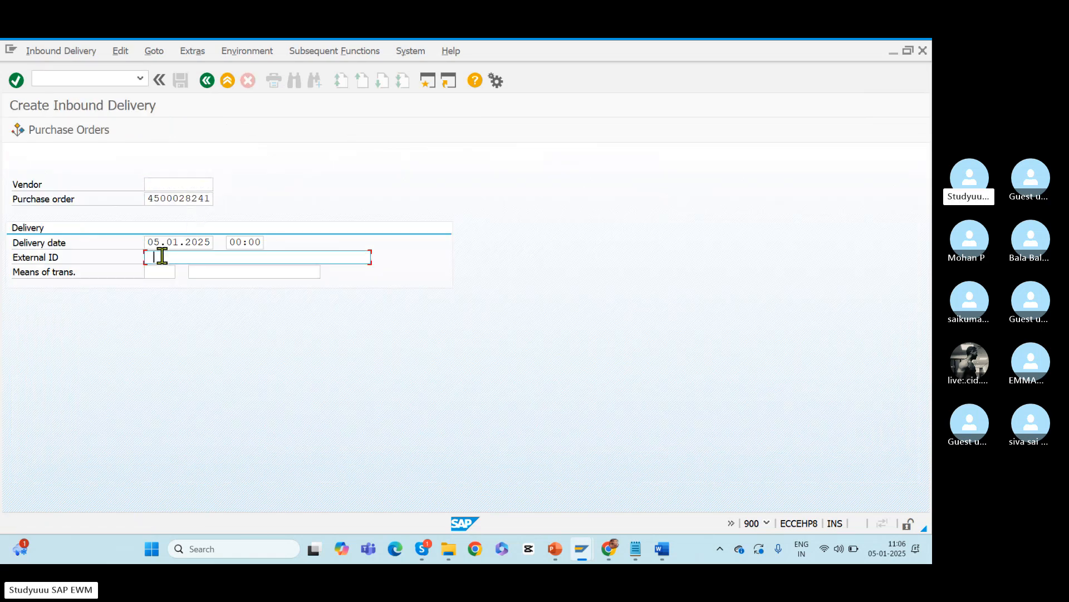
{"action": "type", "text": "4500028241-2"}
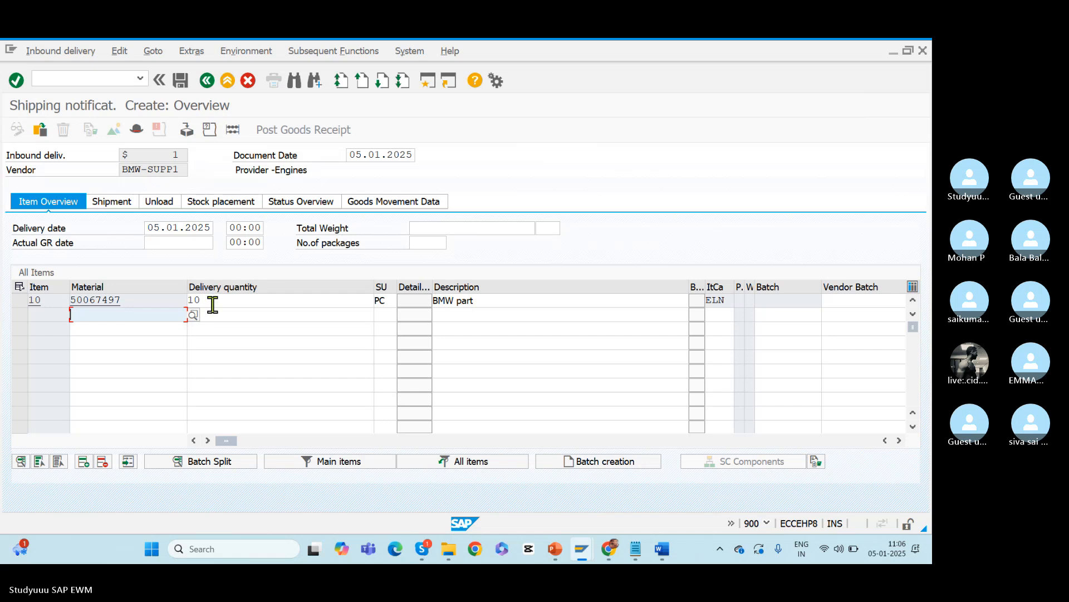
{"action": "left_click_drag", "start_coordinate": [211, 303], "coordinate": [167, 296]}
{"action": "left_click", "coordinate": [180, 81]}
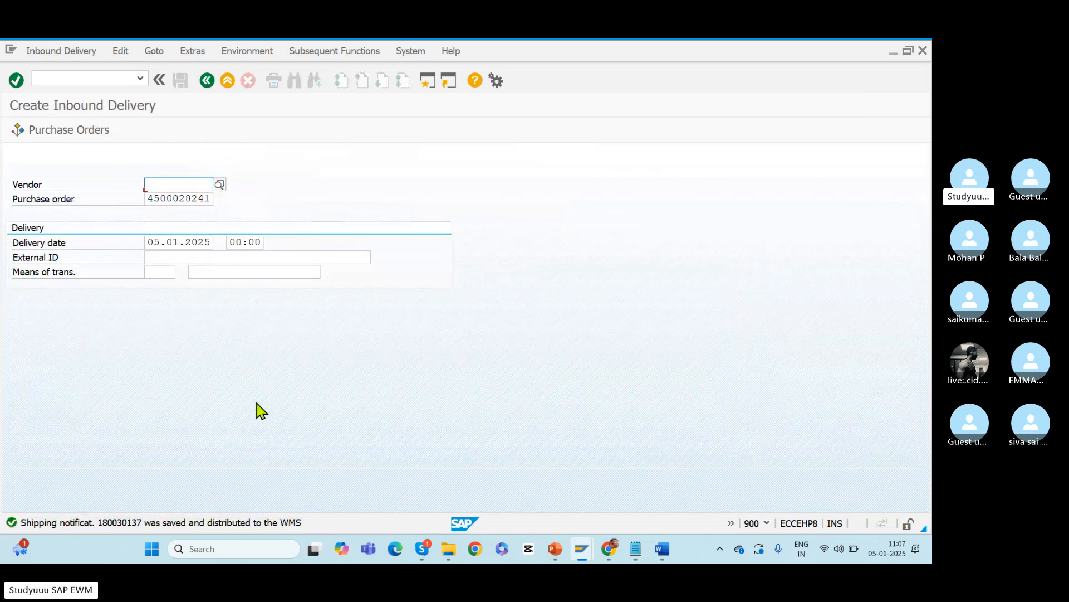
- In the client 110 session, open inbound delivery maintenance with transaction /n/scwm/prdi and dismiss the log about the party entitled to dispose
{"action": "key", "text": "alt+Tab"}
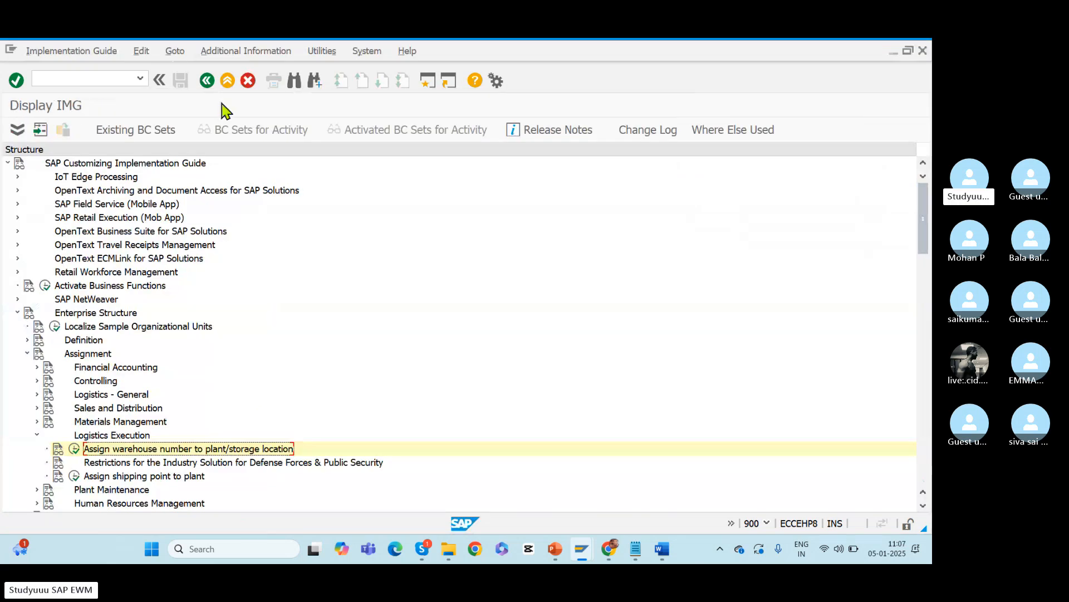
{"action": "left_click", "coordinate": [140, 79]}
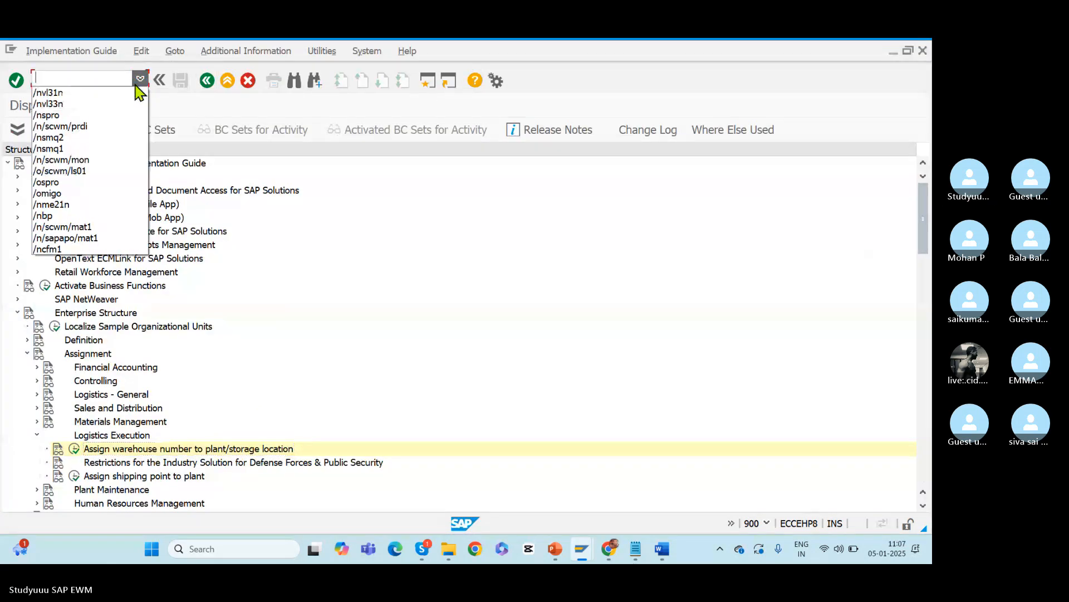
{"action": "left_click", "coordinate": [73, 126]}
{"action": "key", "text": "alt+Tab"}
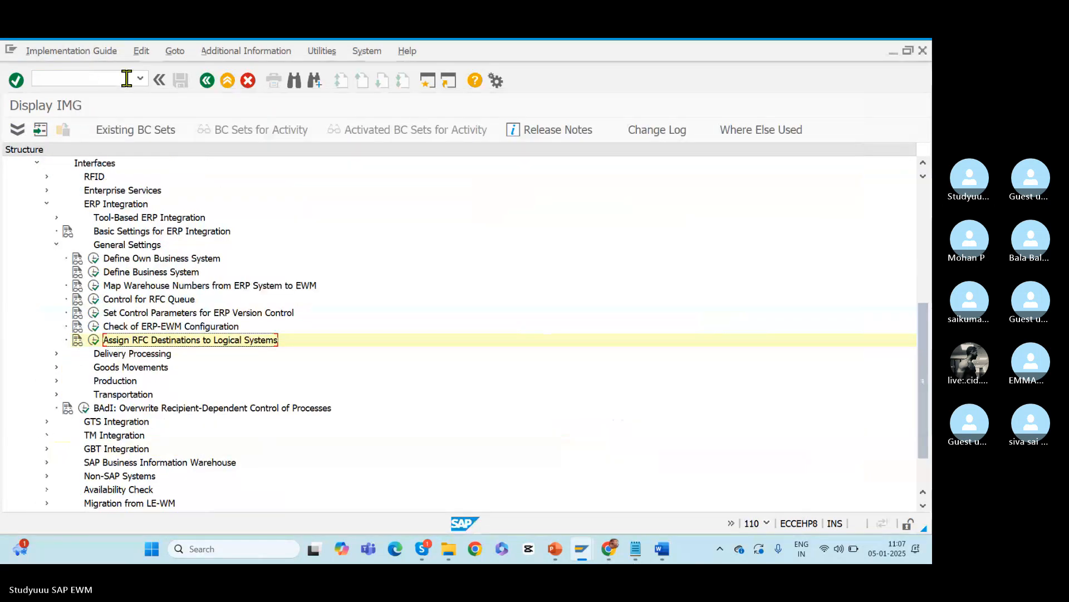
{"action": "left_click", "coordinate": [140, 78]}
{"action": "left_click", "coordinate": [92, 93]}
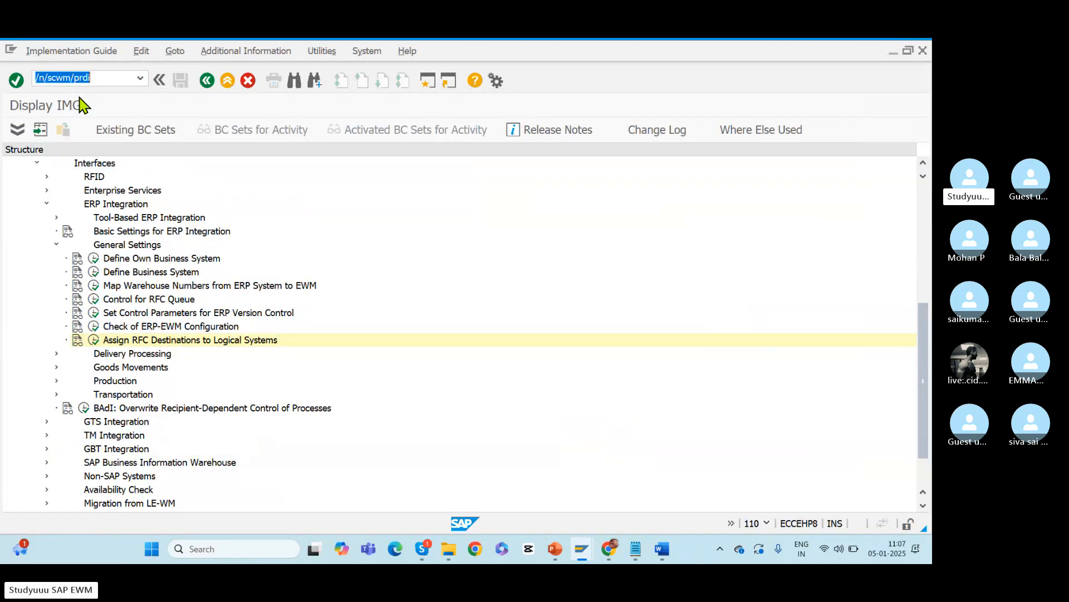
{"action": "key", "text": "Return"}
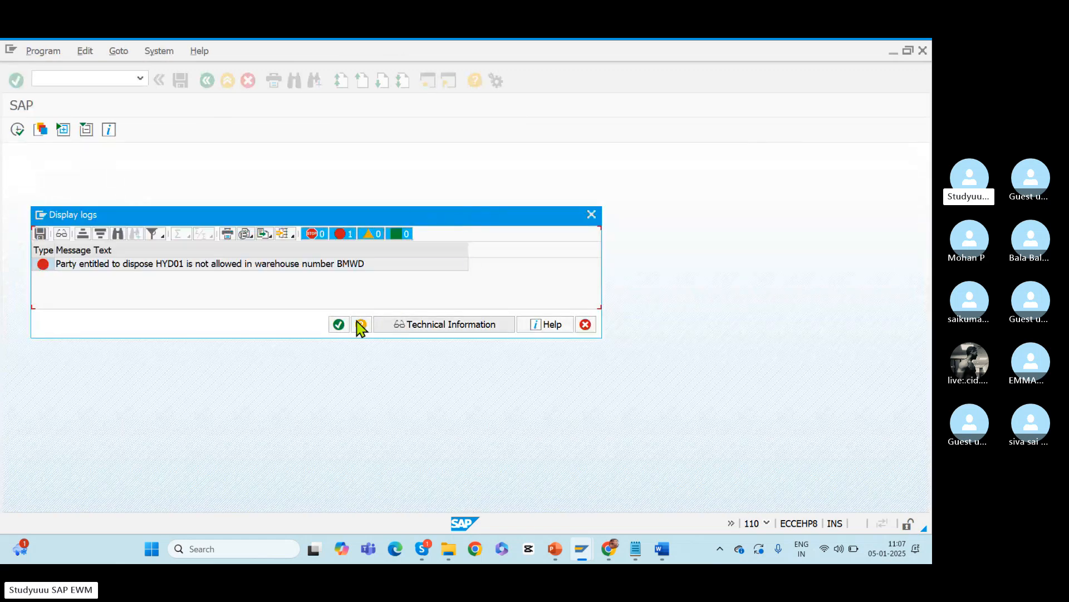
{"action": "left_click", "coordinate": [339, 324]}
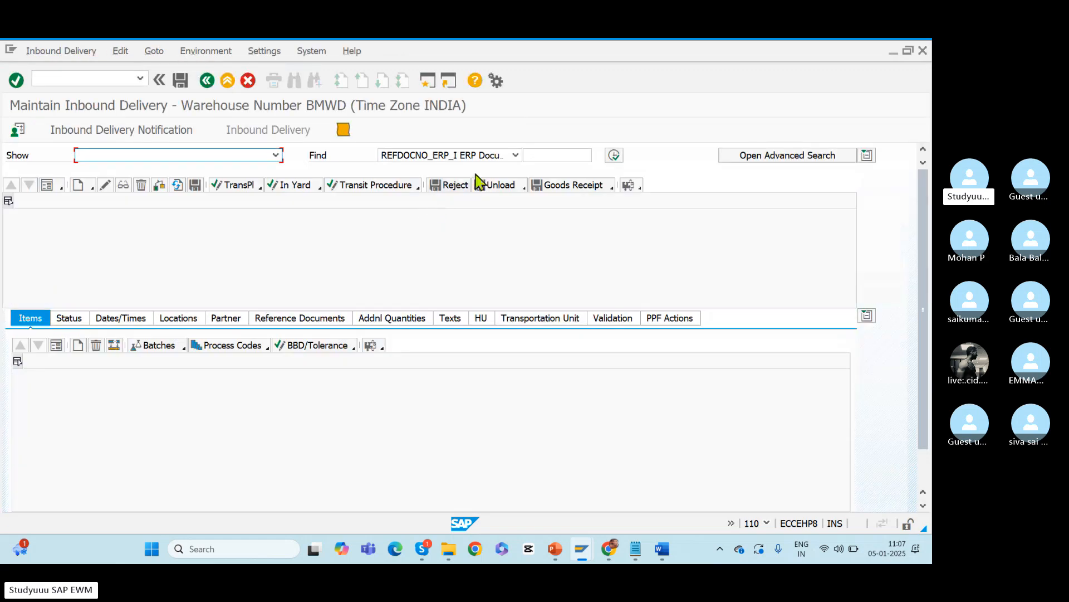
- Find the inbound delivery that belongs to ERP document 180030137
{"action": "left_click", "coordinate": [542, 158]}
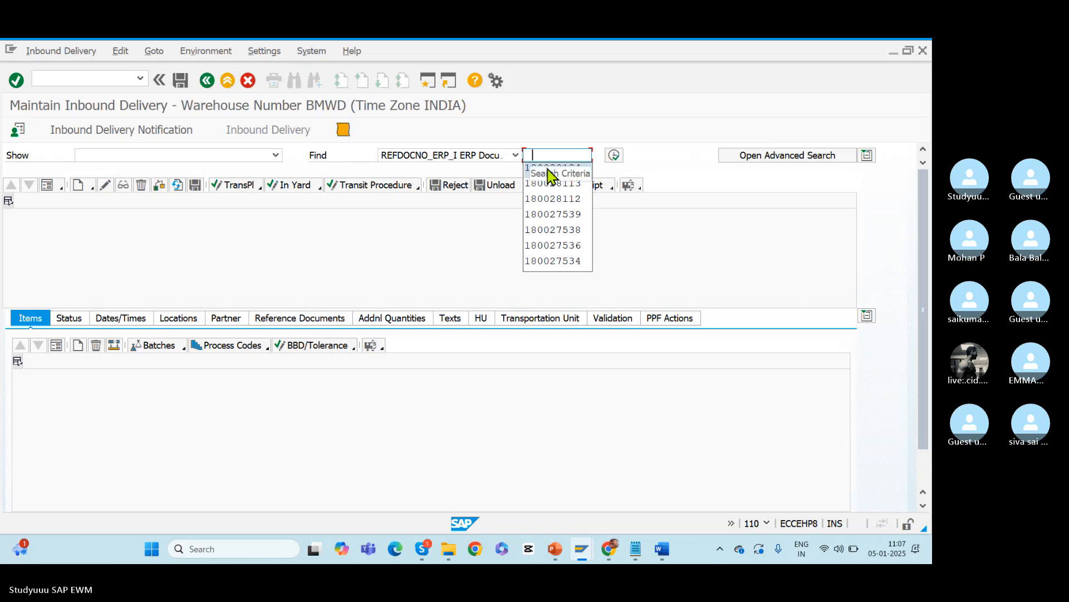
{"action": "left_click", "coordinate": [550, 168]}
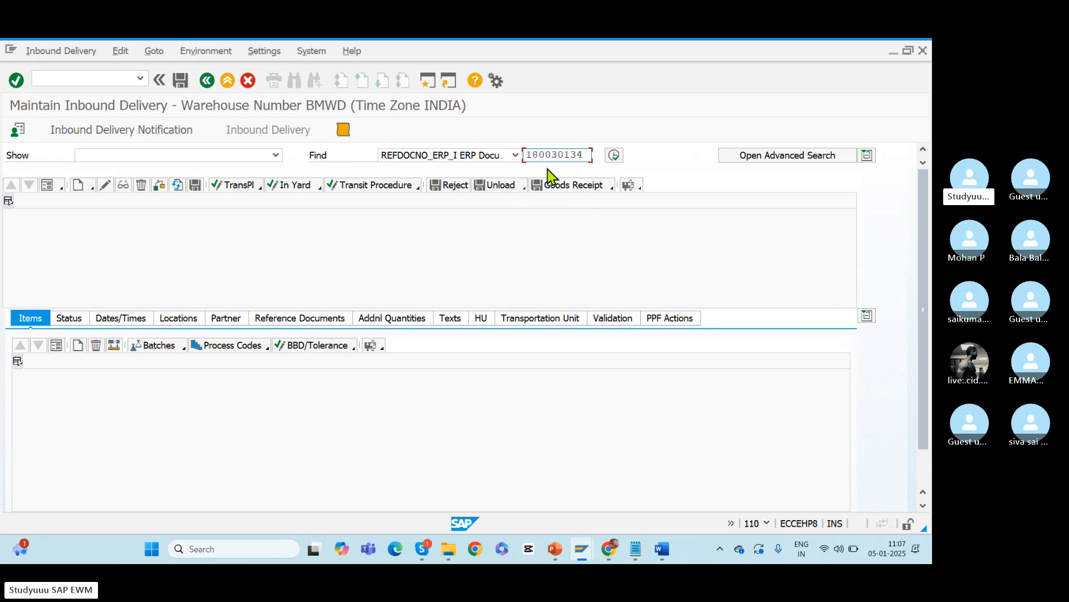
{"action": "key", "text": "BackSpace"}
{"action": "type", "text": "7"}
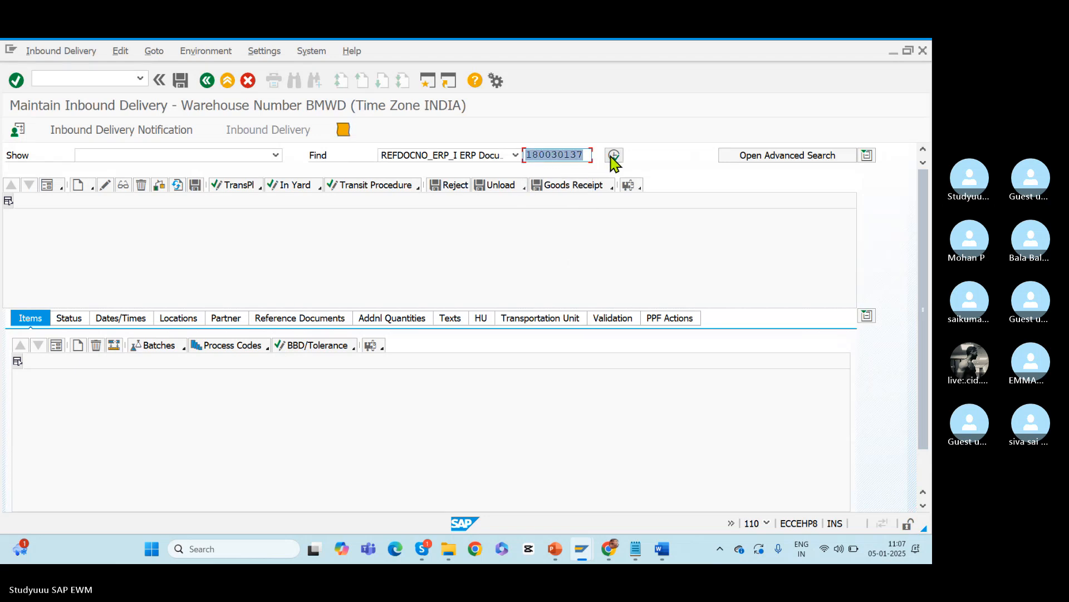
{"action": "left_click", "coordinate": [614, 155]}
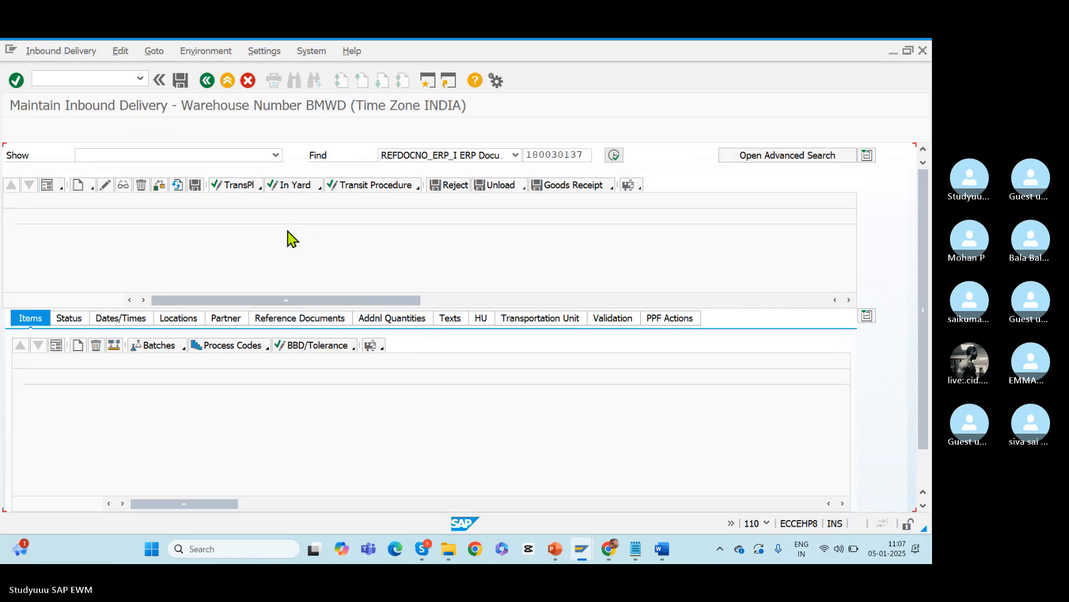
- Reject the found inbound delivery and dismiss the resulting log
{"action": "left_click", "coordinate": [9, 231]}
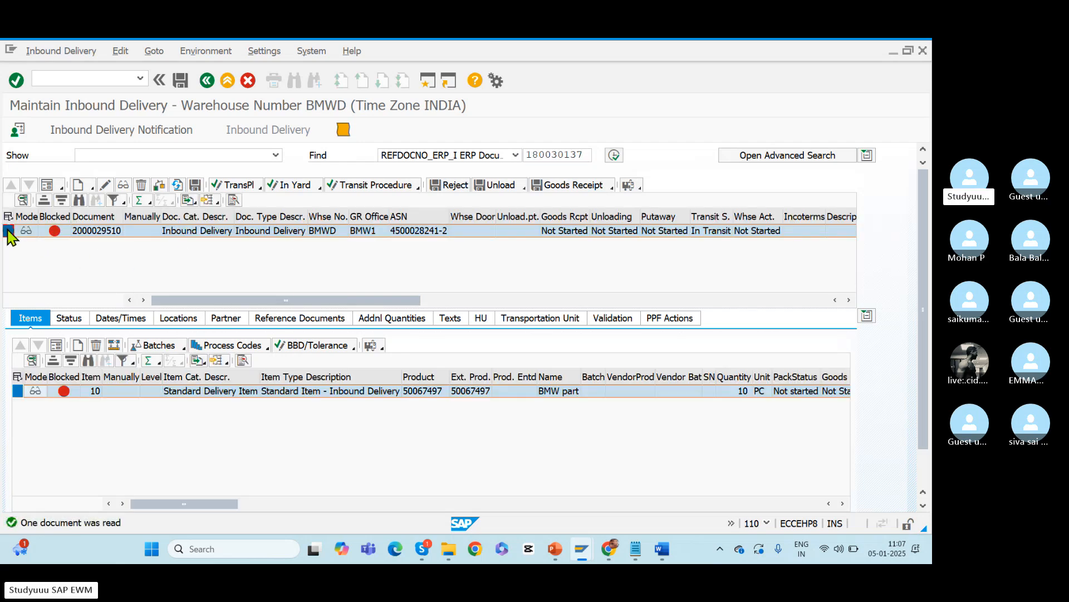
{"action": "left_click", "coordinate": [452, 186]}
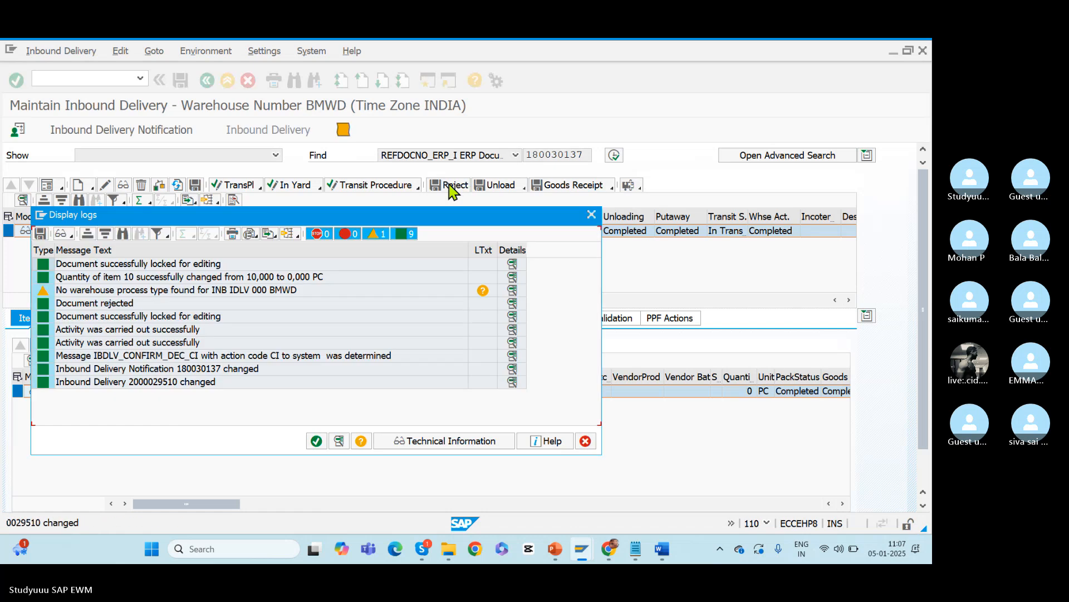
{"action": "left_click", "coordinate": [316, 441]}
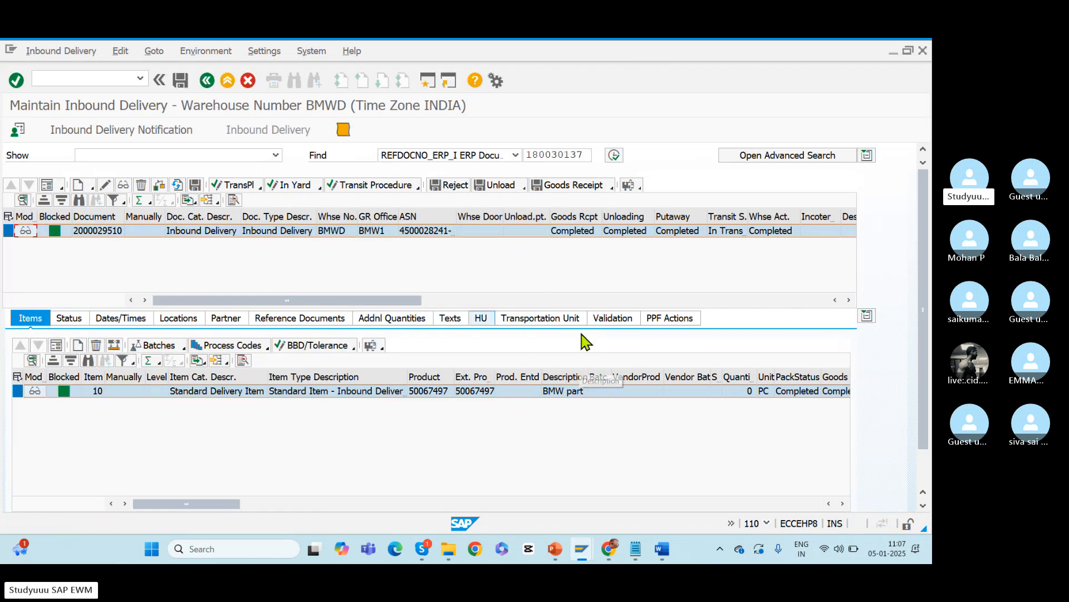
- Check the related inbound delivery notification, return to the inbound delivery and dismiss the log about the party entitled to dispose
{"action": "left_click", "coordinate": [145, 127]}
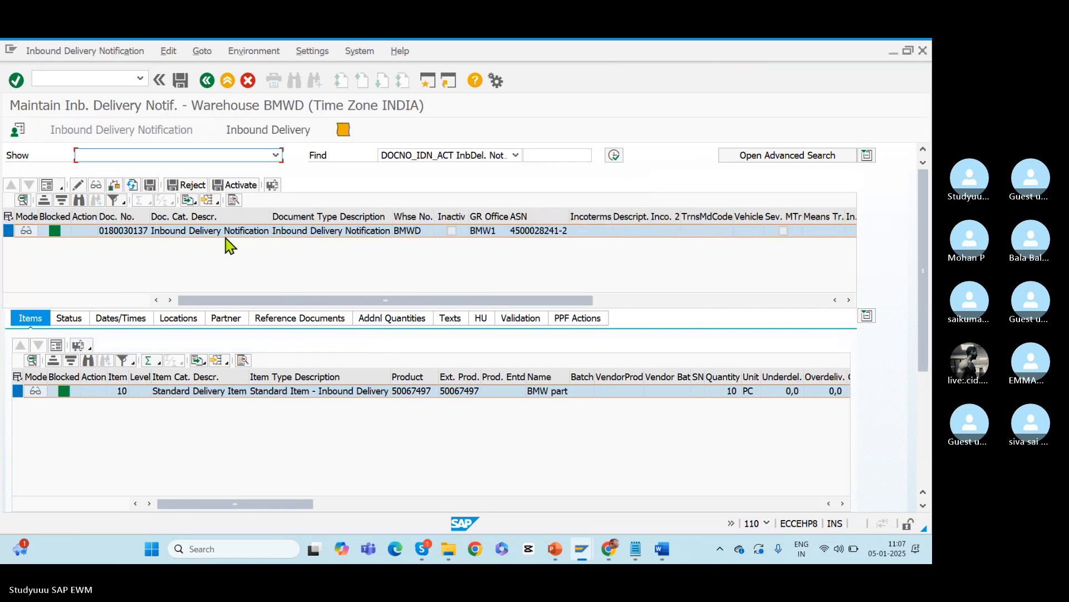
{"action": "left_click", "coordinate": [252, 134]}
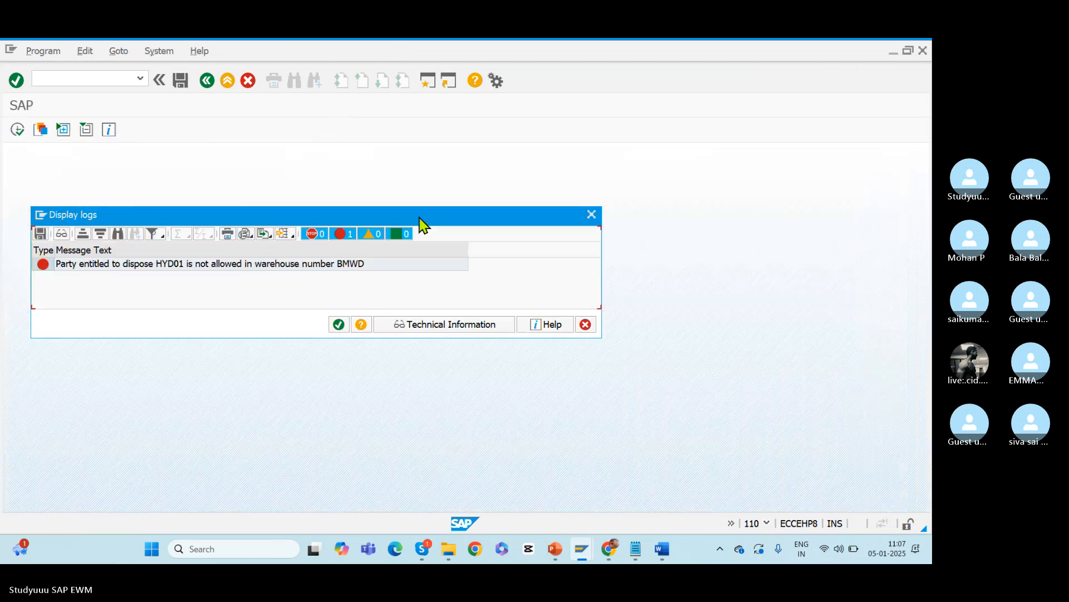
{"action": "left_click", "coordinate": [338, 325]}
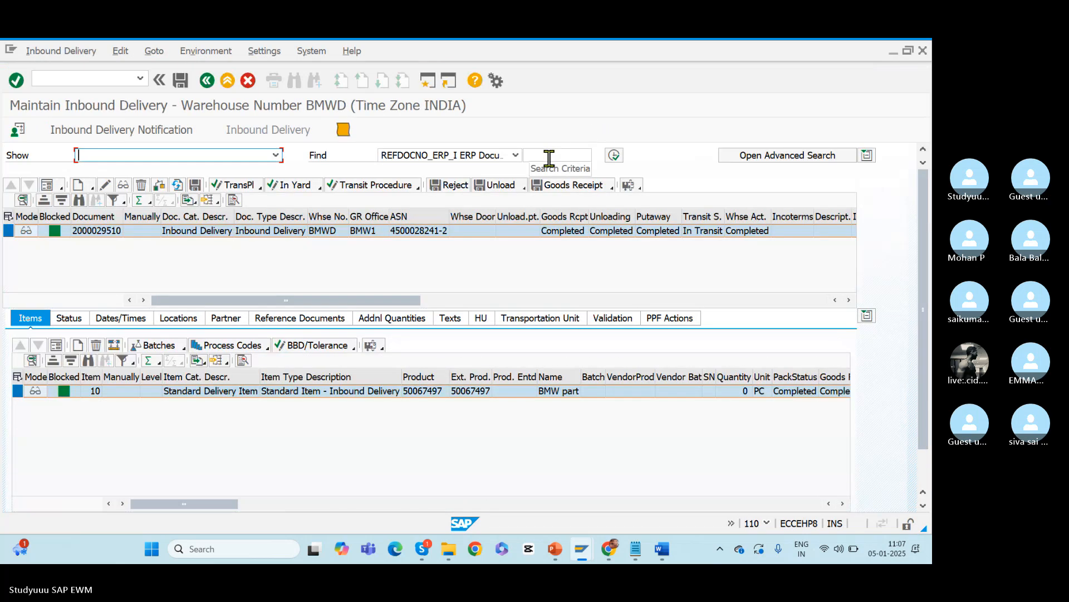
- In the client 900 session, display inbound delivery 180030137 with VL33N, check its goods movement data and return to the item overview
{"action": "key", "text": "alt+Tab"}
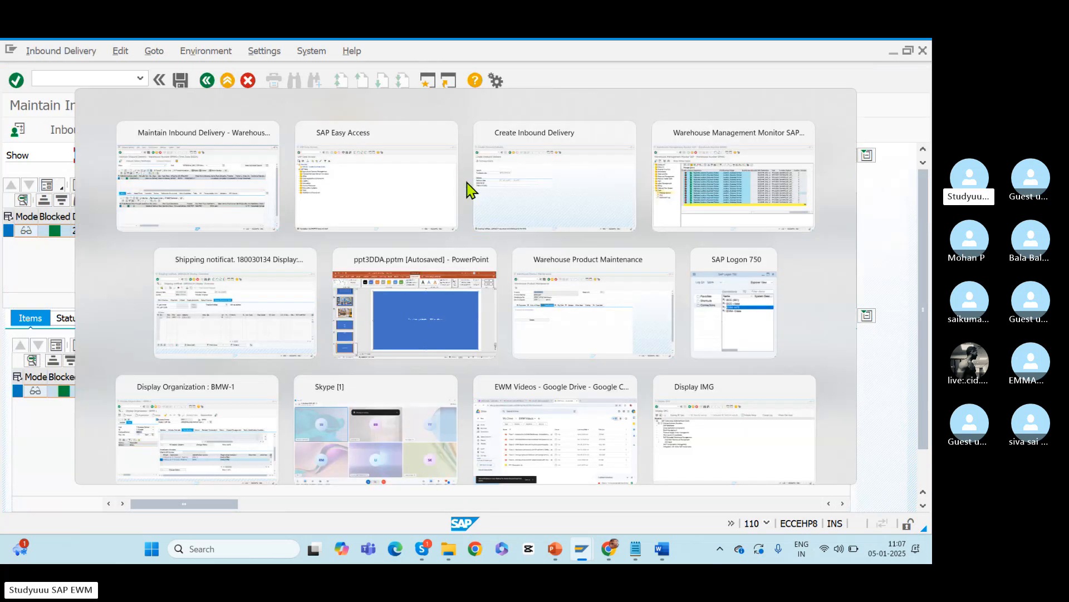
{"action": "left_click", "coordinate": [473, 186]}
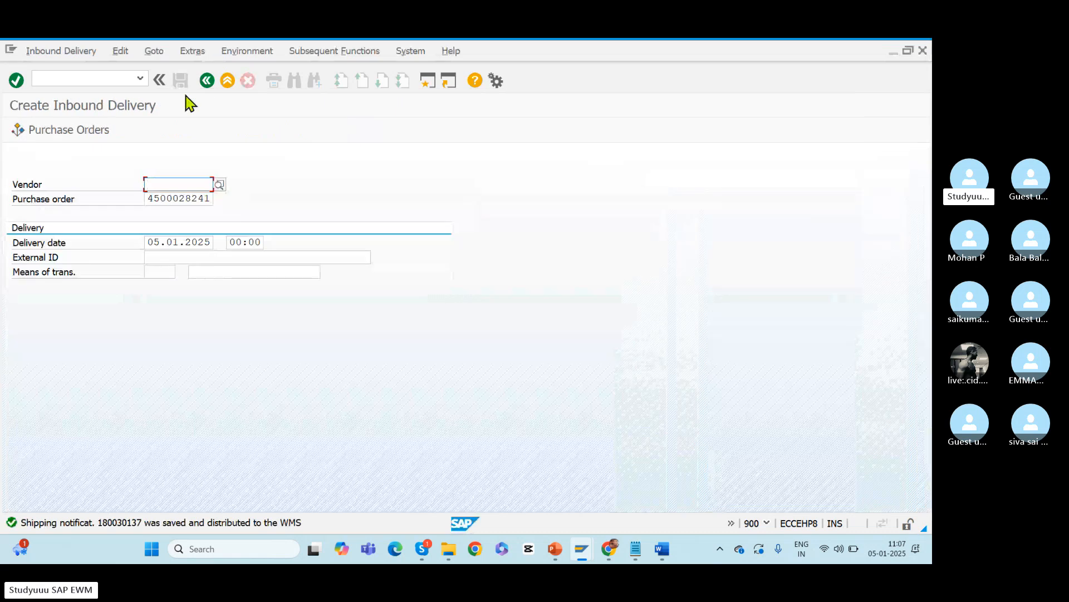
{"action": "left_click", "coordinate": [65, 76]}
{"action": "type", "text": "/nvl33n"}
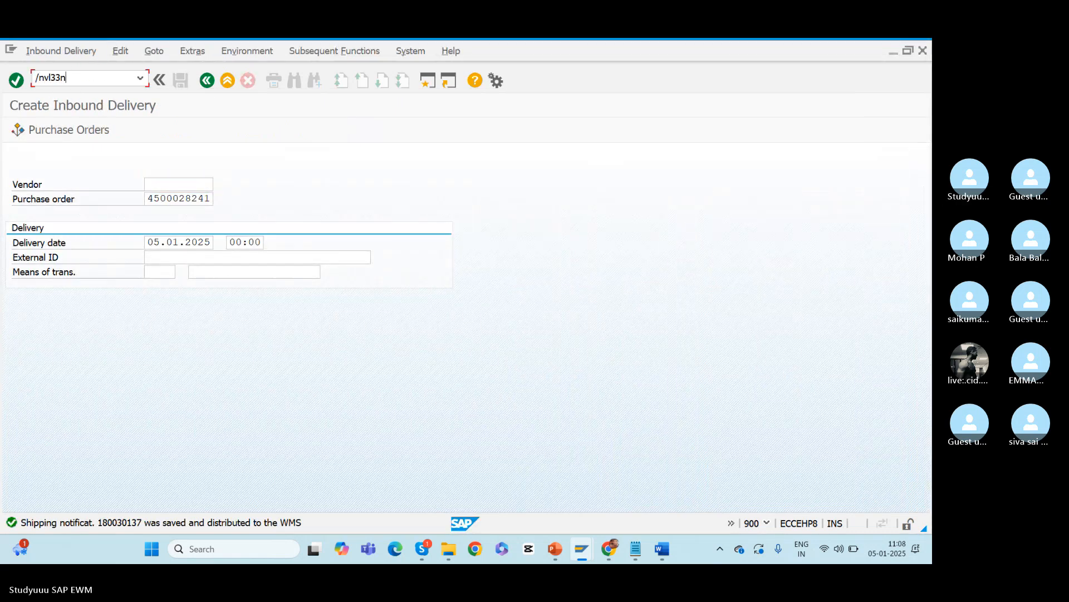
{"action": "key", "text": "Return"}
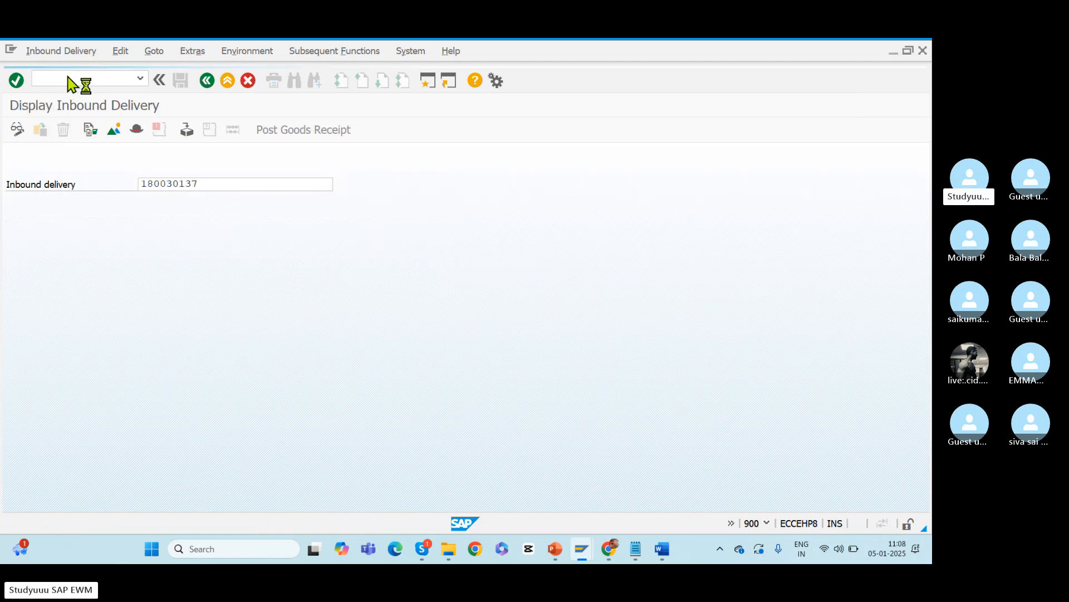
{"action": "key", "text": "Return"}
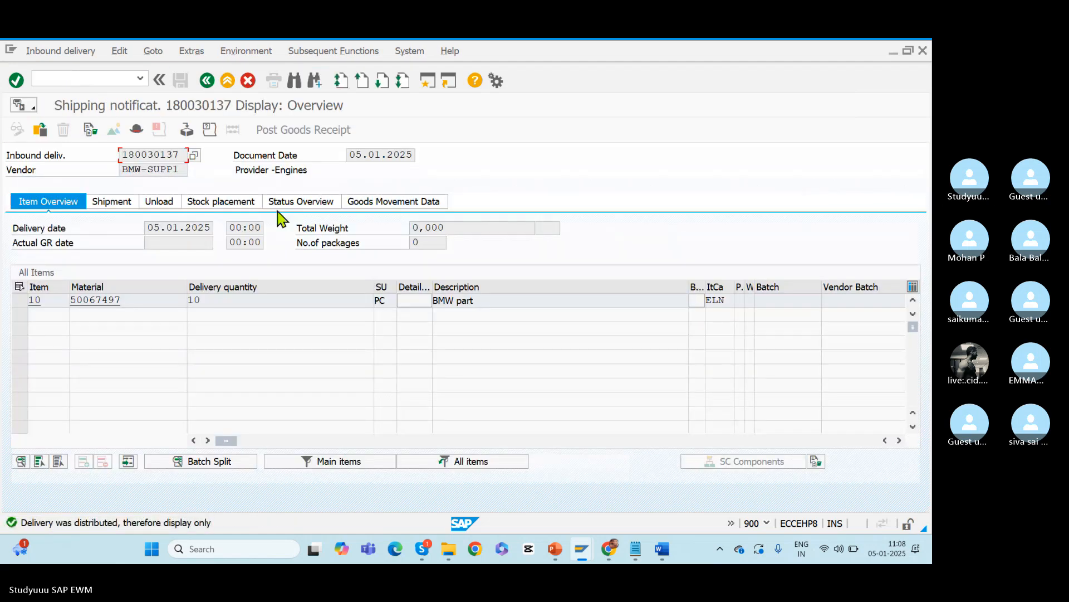
{"action": "left_click", "coordinate": [394, 205]}
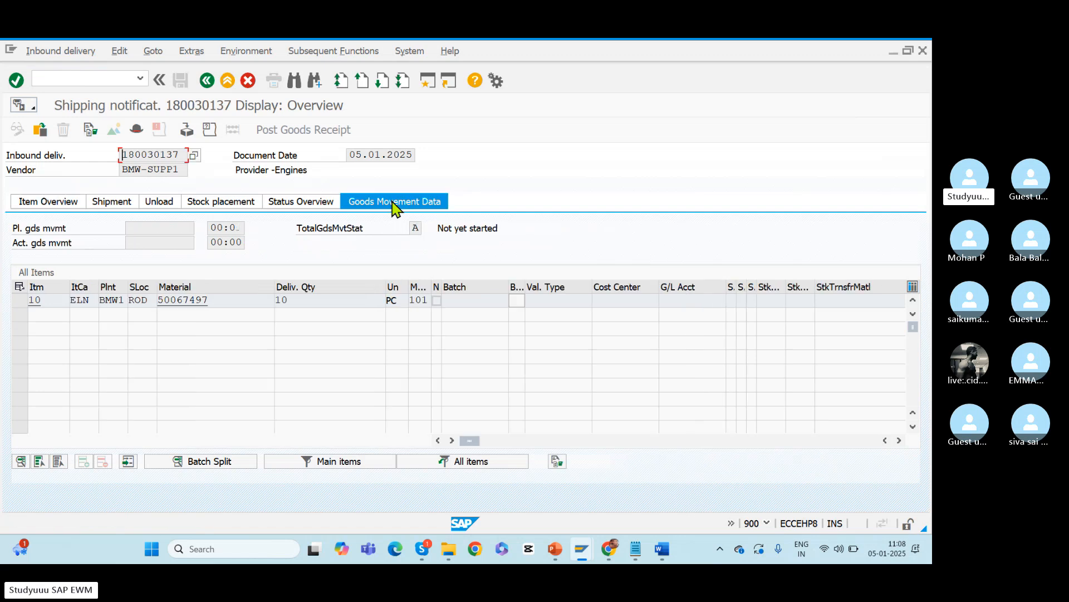
{"action": "left_click", "coordinate": [52, 205]}
- Copy the inbound delivery number, list all client 900 inbound queues with SMQ2 and search them for 180030137
{"action": "left_click_drag", "start_coordinate": [187, 154], "coordinate": [68, 158]}
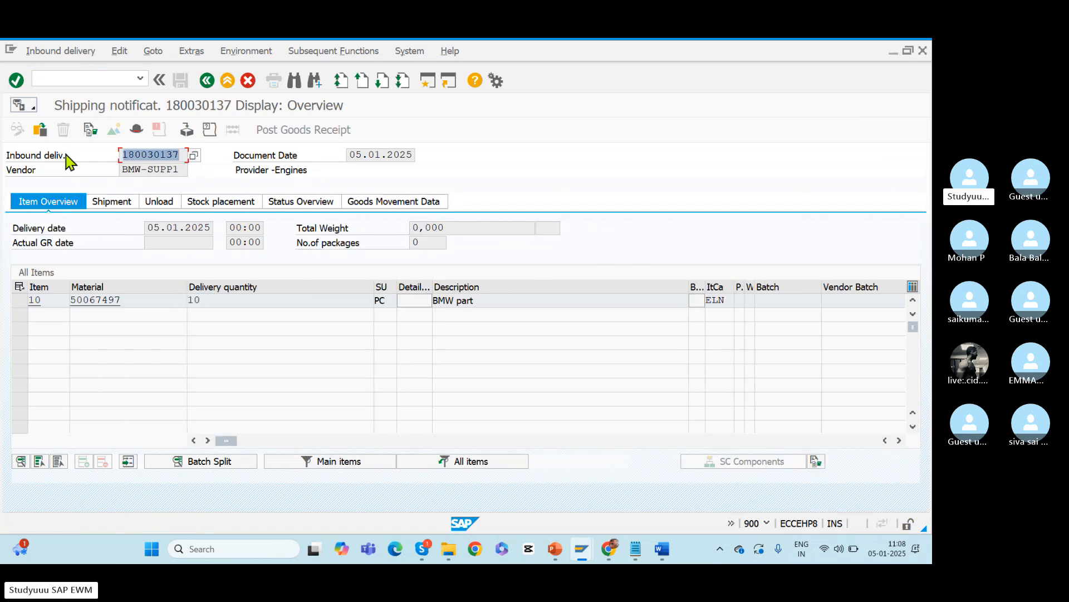
{"action": "key", "text": "ctrl+c"}
{"action": "left_click", "coordinate": [57, 80]}
{"action": "type", "text": "/nsmq2"}
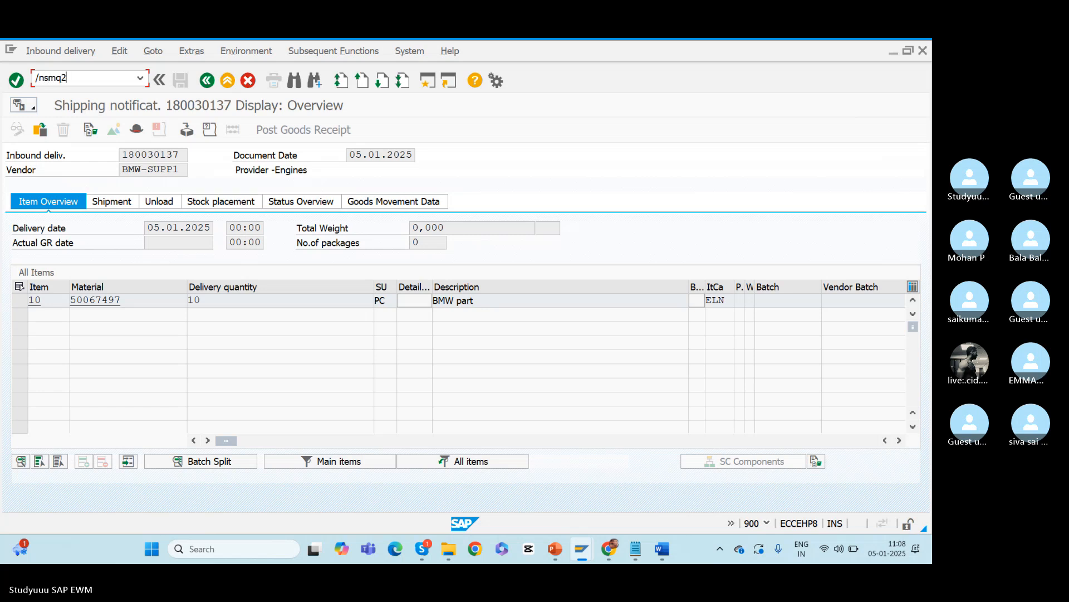
{"action": "key", "text": "Return"}
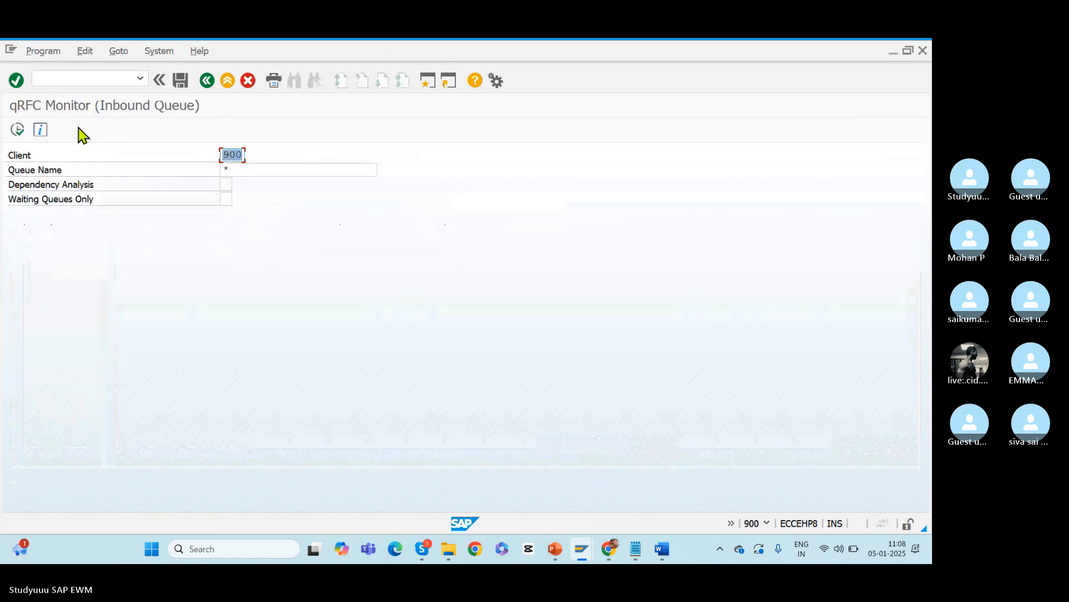
{"action": "left_click", "coordinate": [17, 133]}
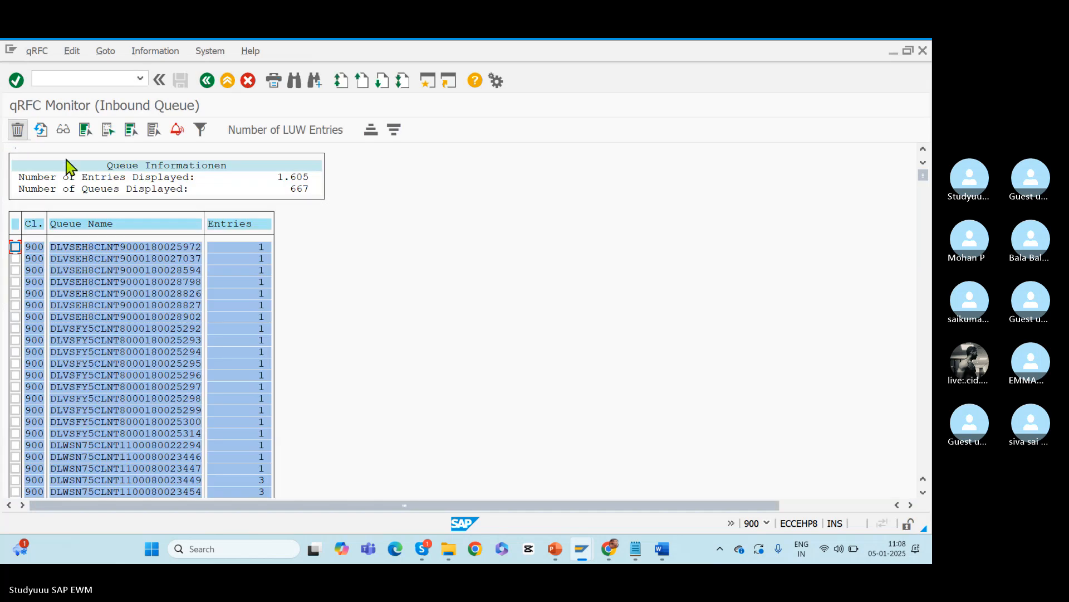
{"action": "key", "text": "ctrl+f"}
{"action": "type", "text": "180030137"}
{"action": "key", "text": "Return"}
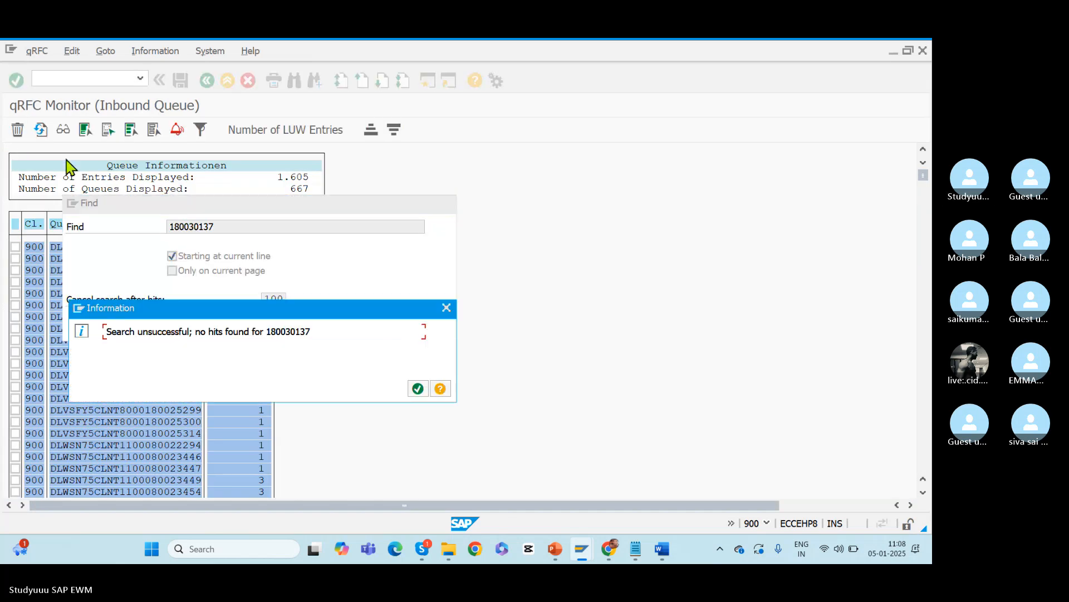
{"action": "left_click", "coordinate": [417, 388]}
{"action": "left_click", "coordinate": [446, 203]}
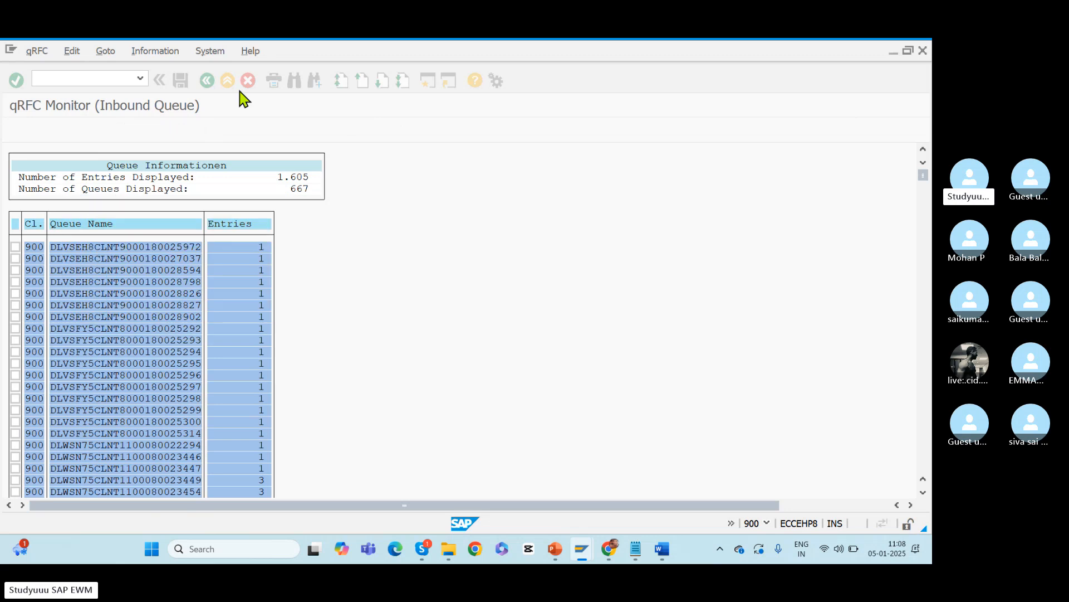
- Try to open transaction BD64 from the inbound queue monitor
{"action": "left_click", "coordinate": [85, 80]}
{"action": "type", "text": "/"}
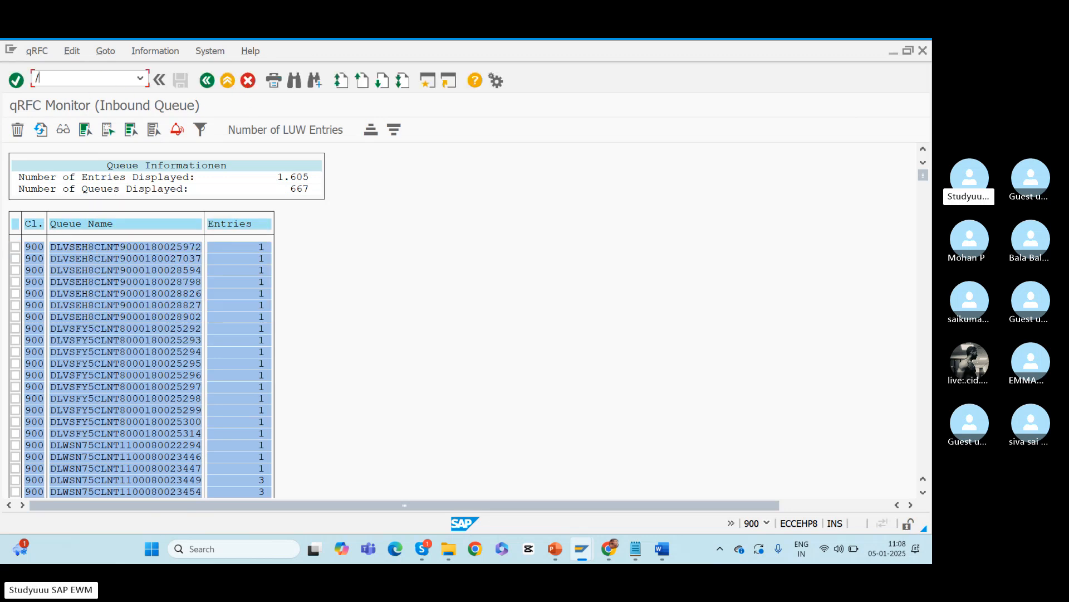
{"action": "type", "text": "nbd64"}
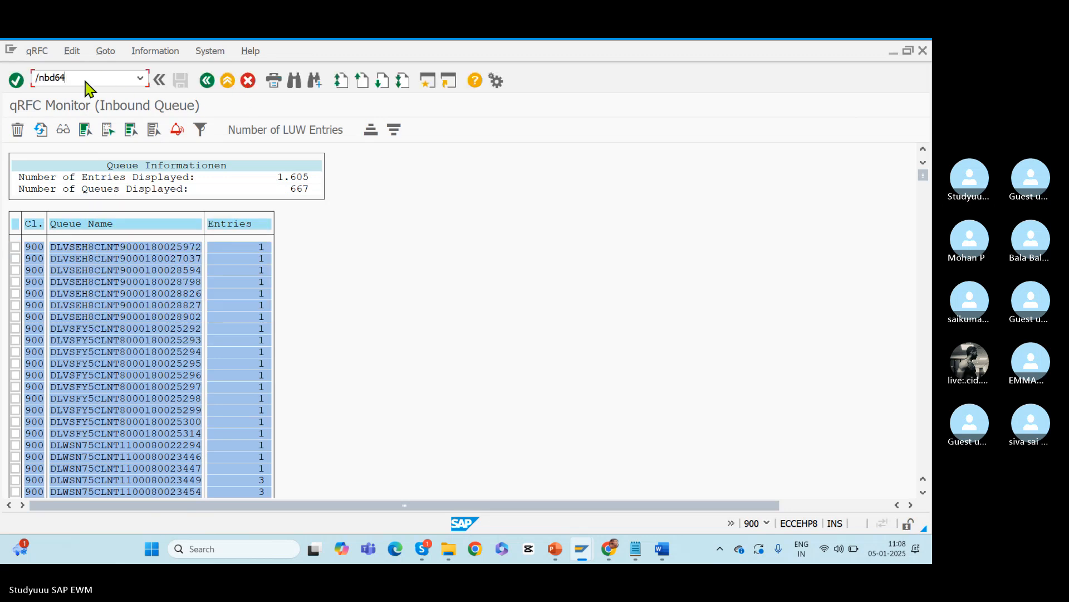
{"action": "key", "text": "Return"}
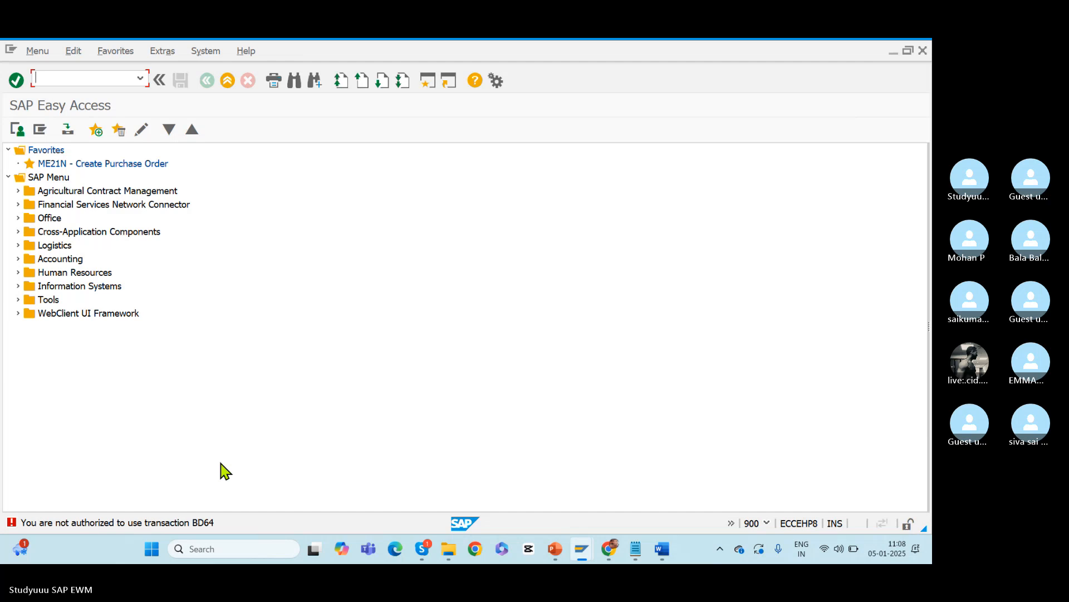
- In the client 110 session, display the delivery's PPF actions and check the archived document, processing log and long text of Send ERP Delivery Messages
{"action": "key", "text": "alt+Tab"}
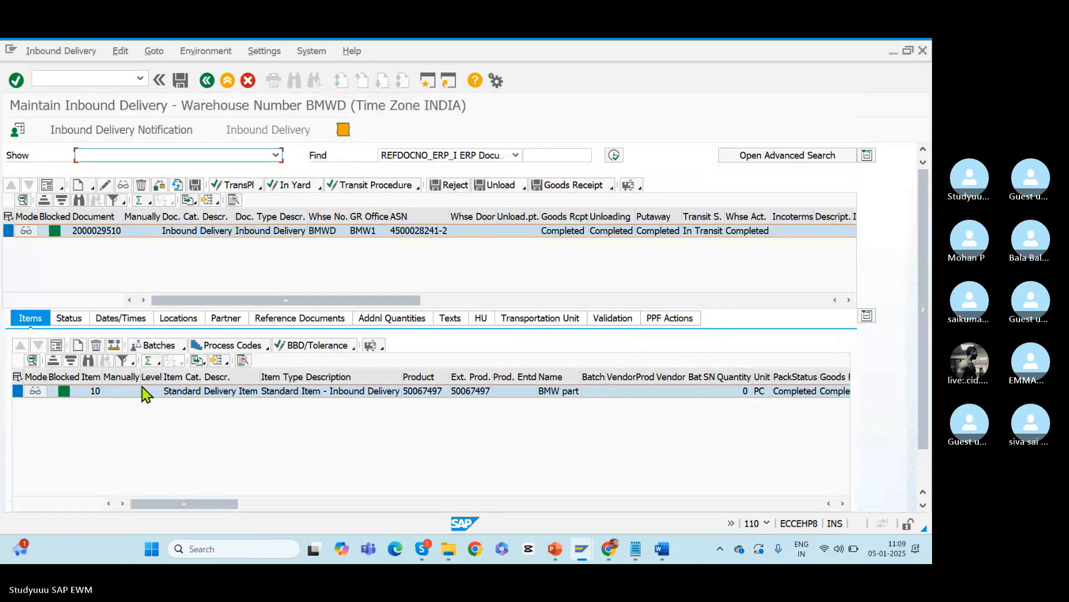
{"action": "left_click", "coordinate": [664, 318]}
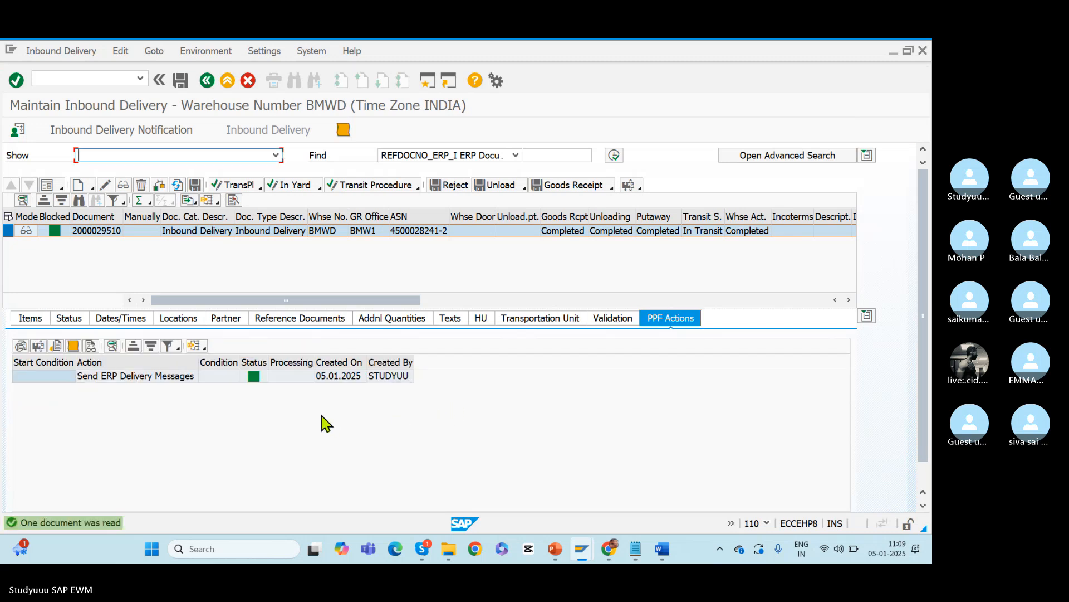
{"action": "left_click", "coordinate": [51, 381]}
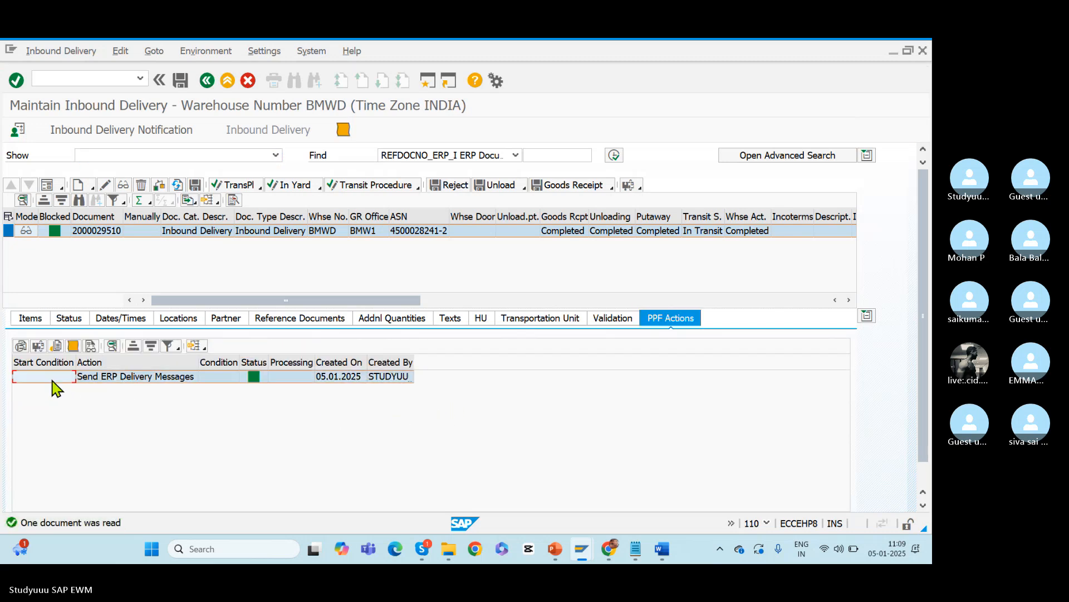
{"action": "left_click", "coordinate": [57, 346]}
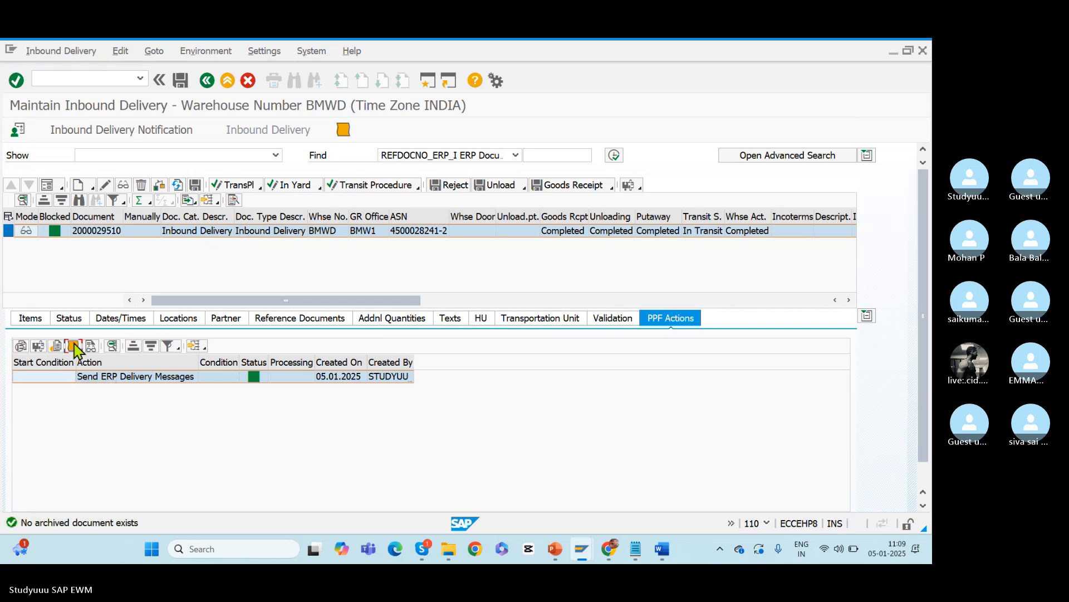
{"action": "left_click", "coordinate": [73, 346]}
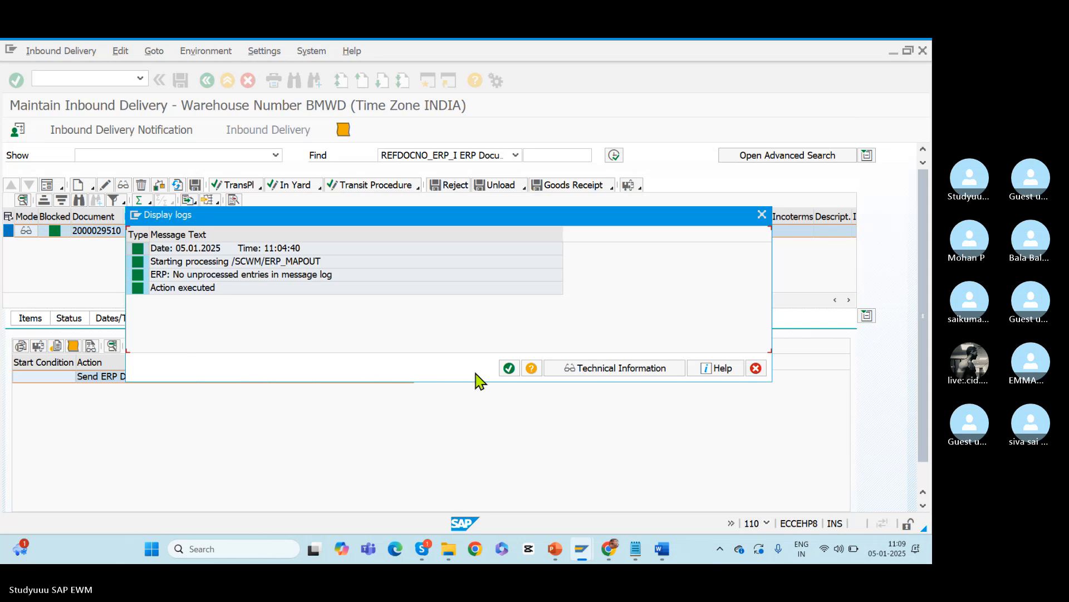
{"action": "left_click", "coordinate": [509, 368]}
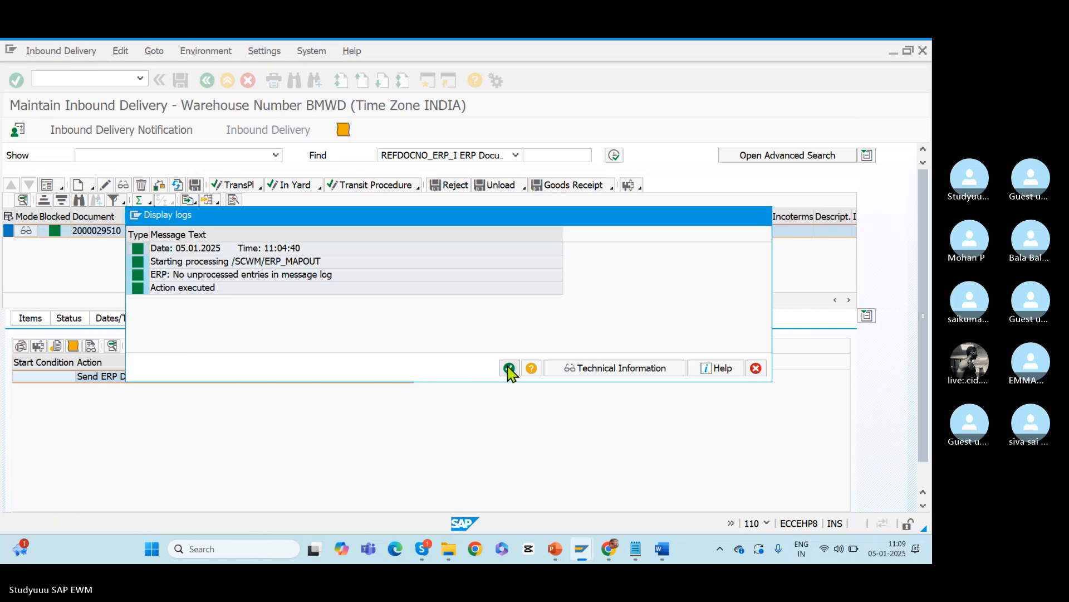
{"action": "left_click", "coordinate": [90, 346]}
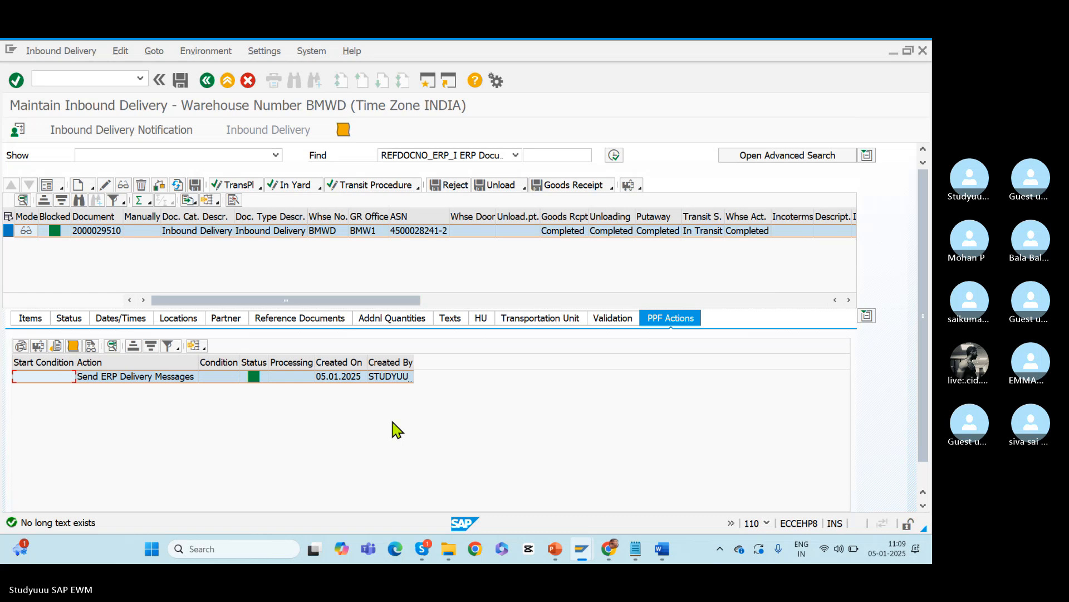
{"action": "left_click", "coordinate": [172, 377]}
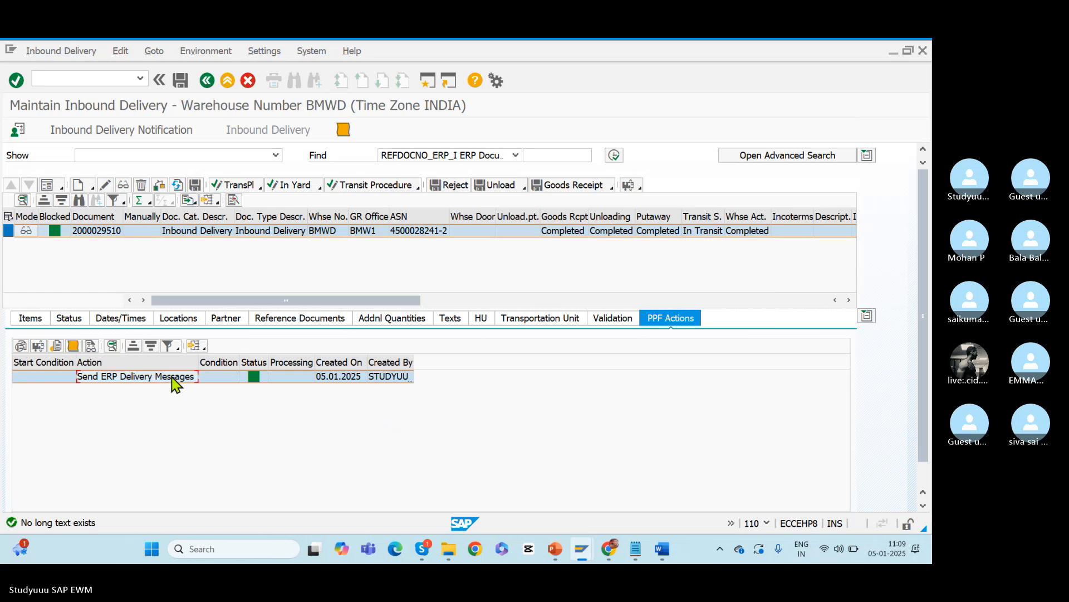
- Switch to the warehouse management monitor for BMWD and refresh the message queue list
{"action": "key", "text": "alt+Tab"}
{"action": "key", "text": "alt+Tab"}
{"action": "key", "text": "alt+Tab"}
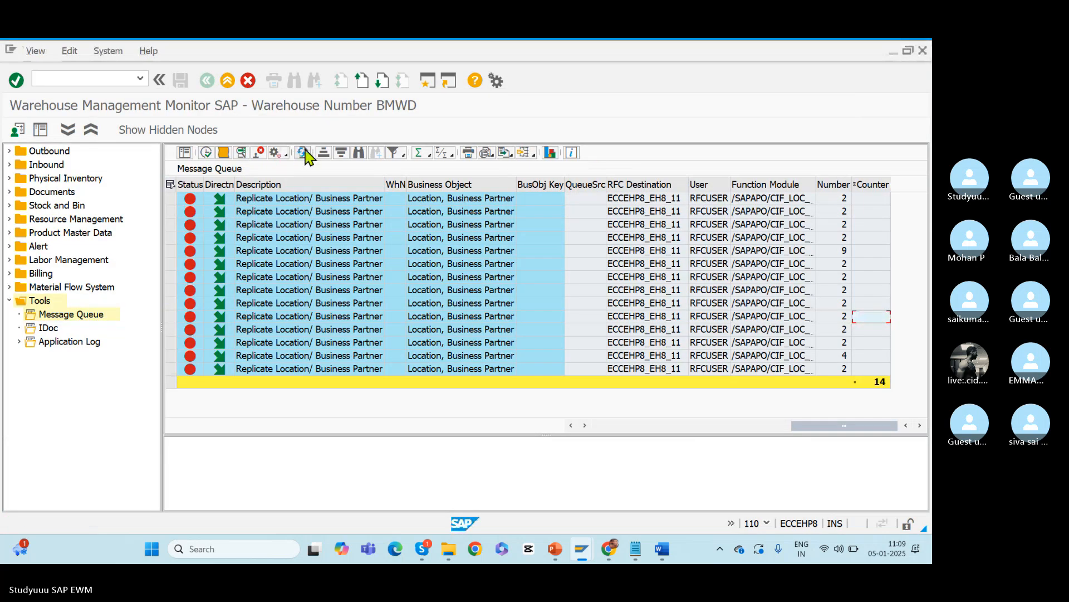
{"action": "left_click", "coordinate": [304, 153]}
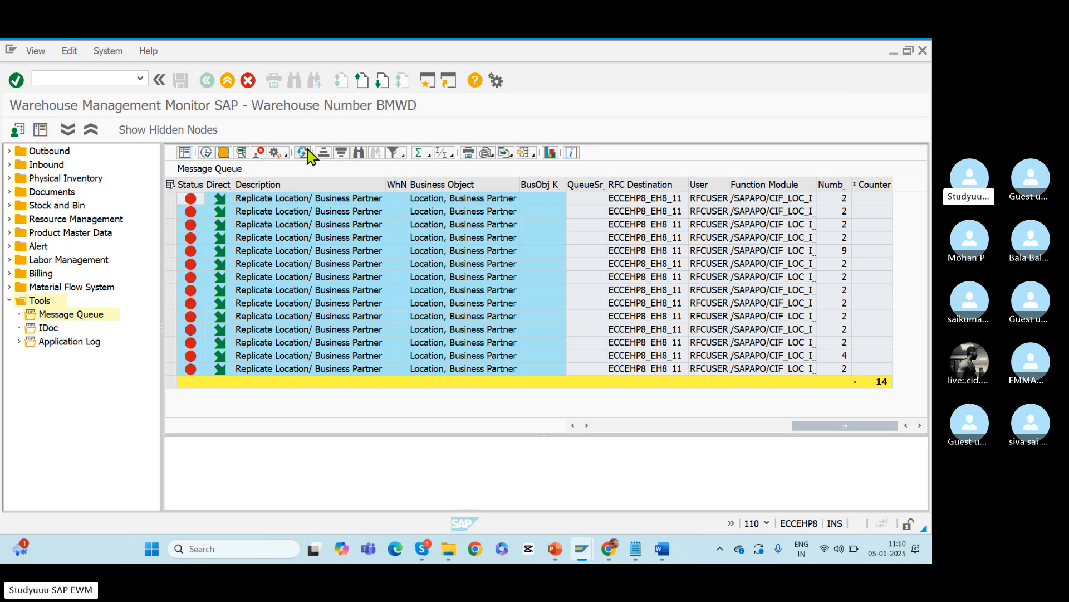
- Leave the warehouse monitor and open the application log analysis with transaction SLG1 in client 110
{"action": "key", "text": "alt+Tab"}
{"action": "key", "text": "alt+Tab"}
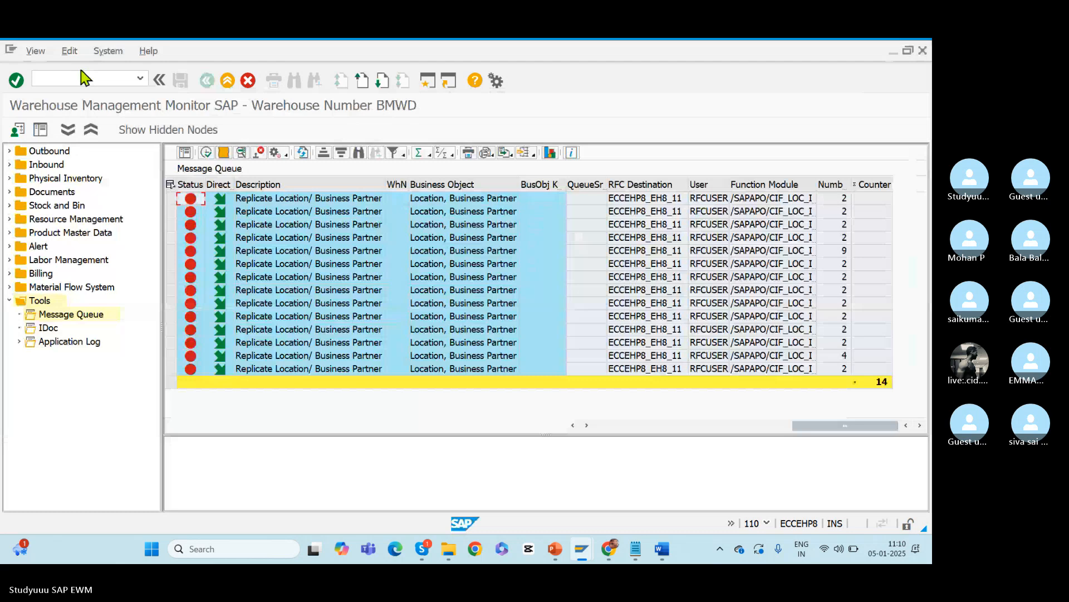
{"action": "left_click", "coordinate": [67, 78]}
{"action": "type", "text": "/nsl"}
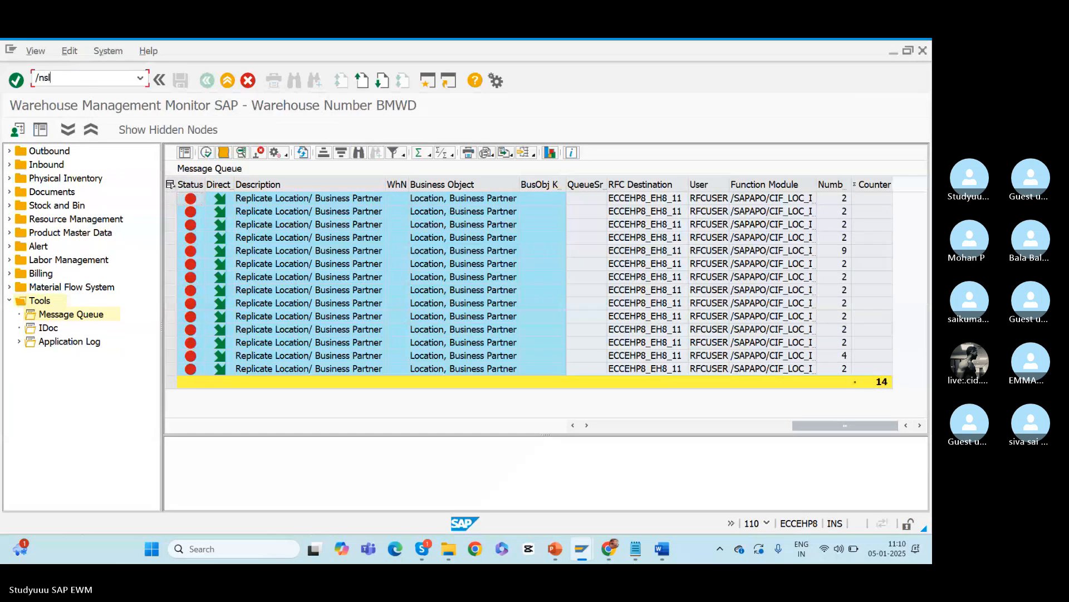
{"action": "type", "text": "g1"}
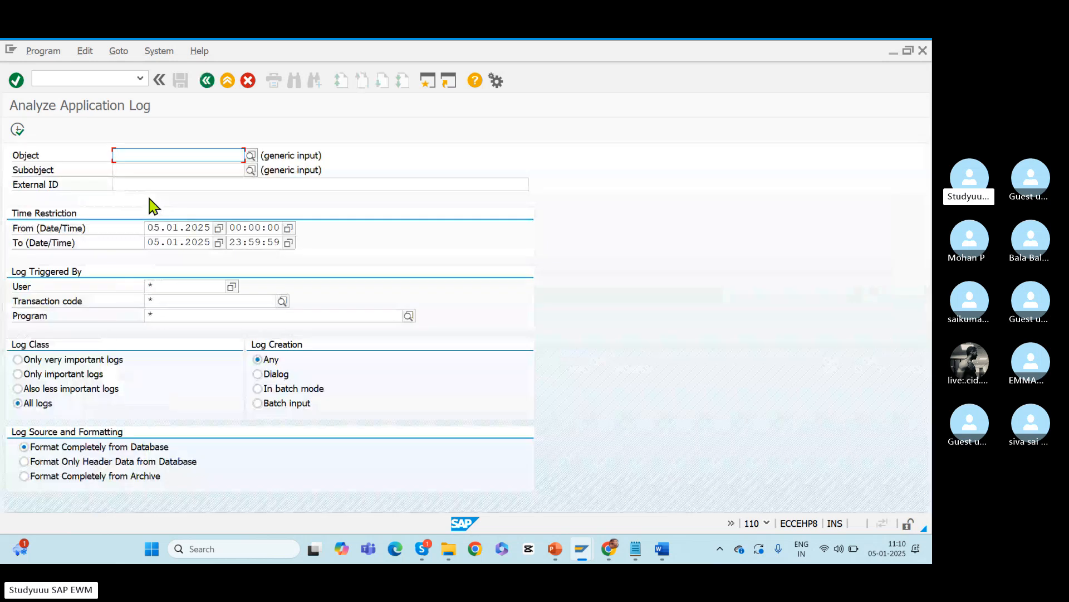
- List the application logs for user studyuuu, with object, subobject and external ID set to *
{"action": "double_click", "coordinate": [175, 290]}
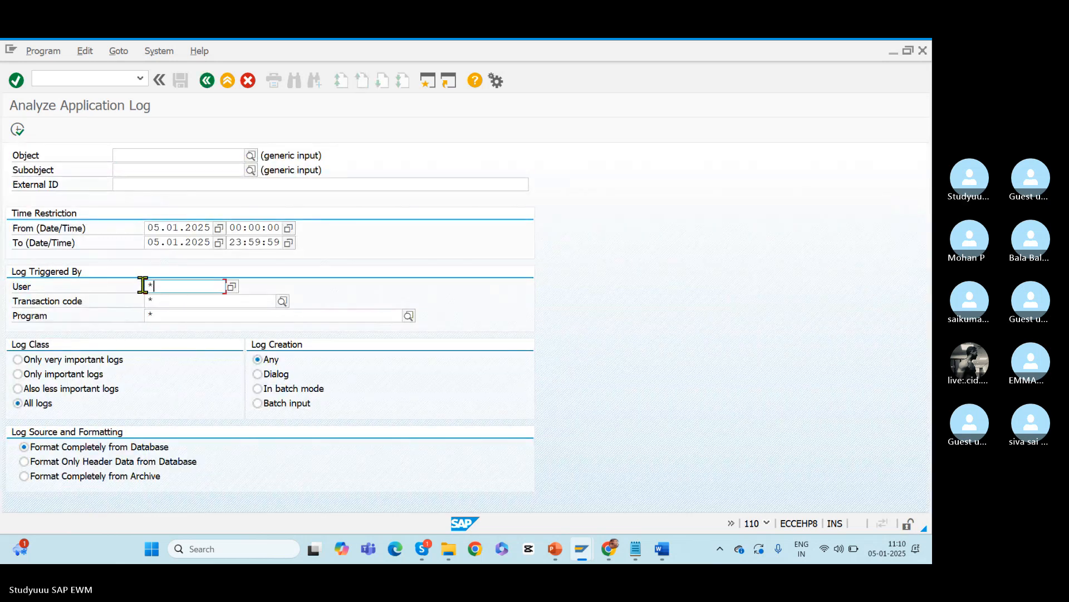
{"action": "type", "text": "studyuuu"}
{"action": "left_click", "coordinate": [134, 157]}
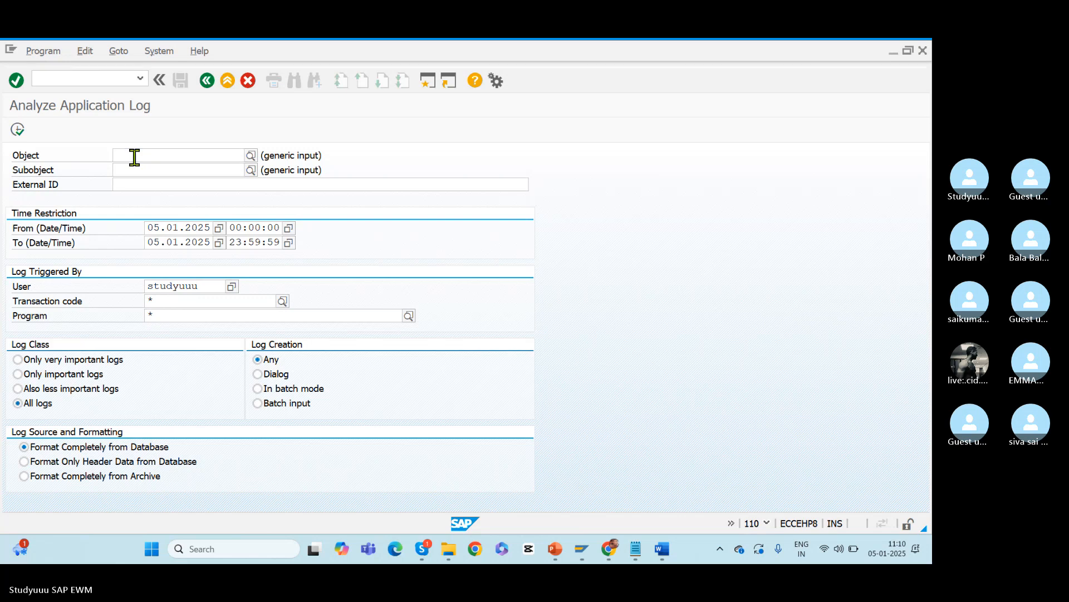
{"action": "type", "text": "*"}
{"action": "key", "text": "shift+Tab"}
{"action": "key", "text": "Tab"}
{"action": "key", "text": "Tab"}
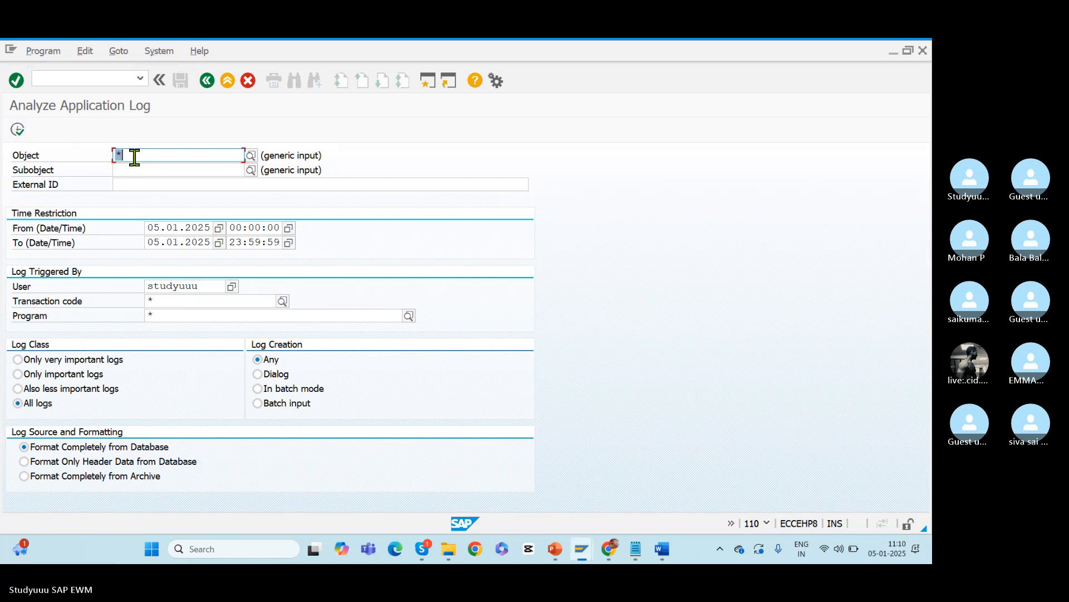
{"action": "type", "text": "*"}
{"action": "key", "text": "Tab"}
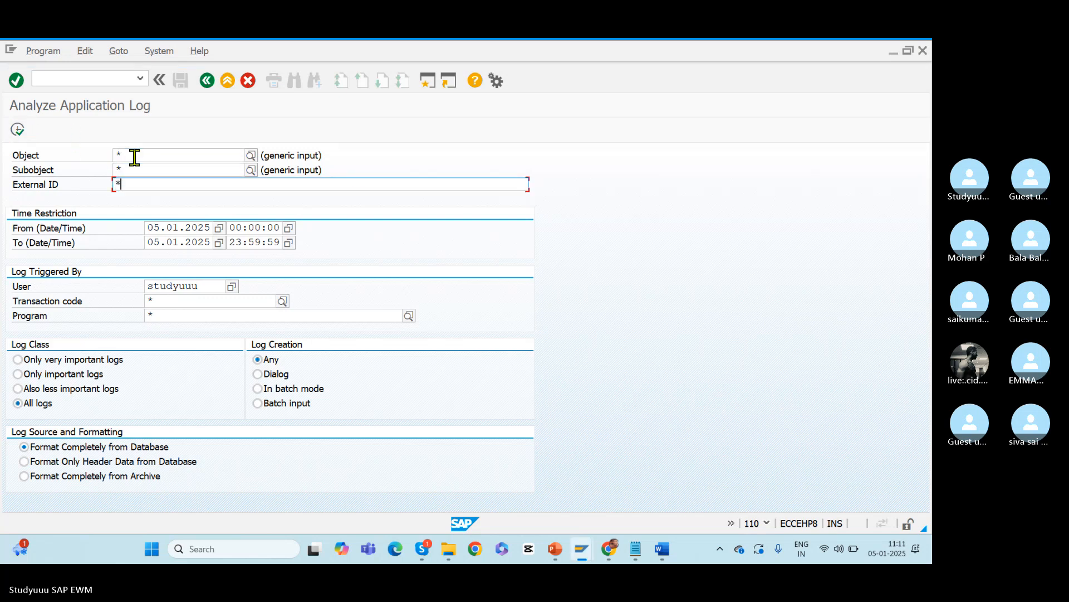
{"action": "left_click", "coordinate": [18, 129]}
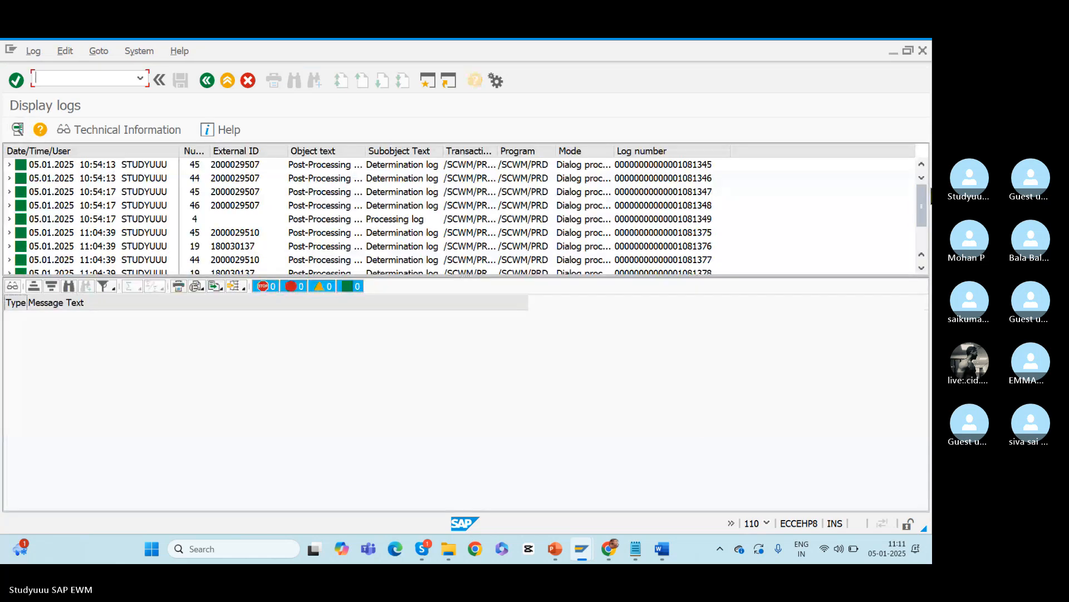
- Expand determination log 1081380 from 11:04:39 and read its Medium and Additional Information messages
{"action": "scroll", "coordinate": [922, 257], "scroll_direction": "down", "scroll_amount": 2}
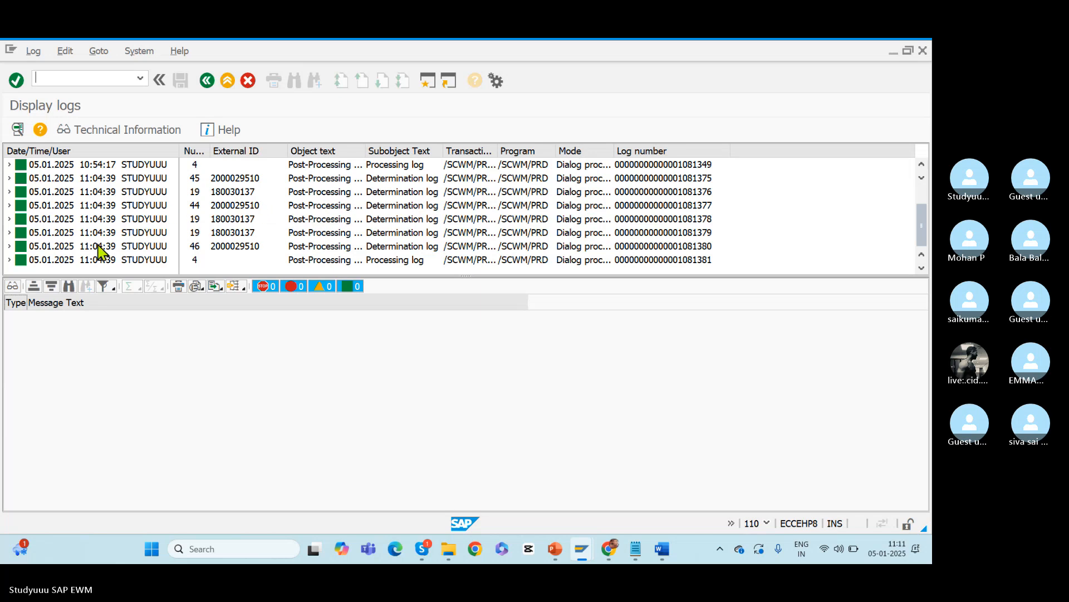
{"action": "key", "text": "F3"}
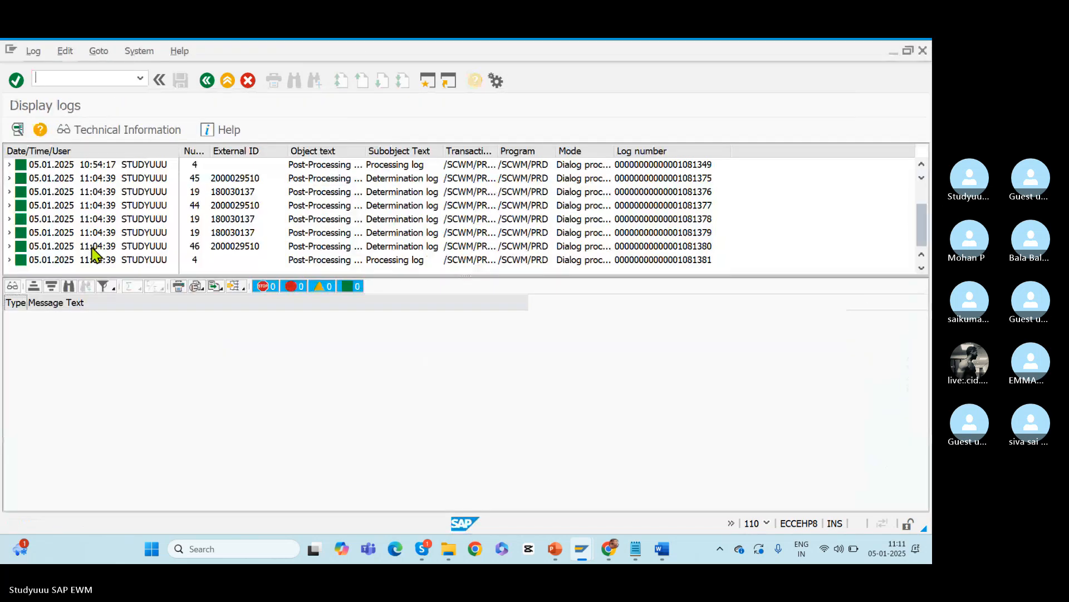
{"action": "left_click", "coordinate": [10, 245]}
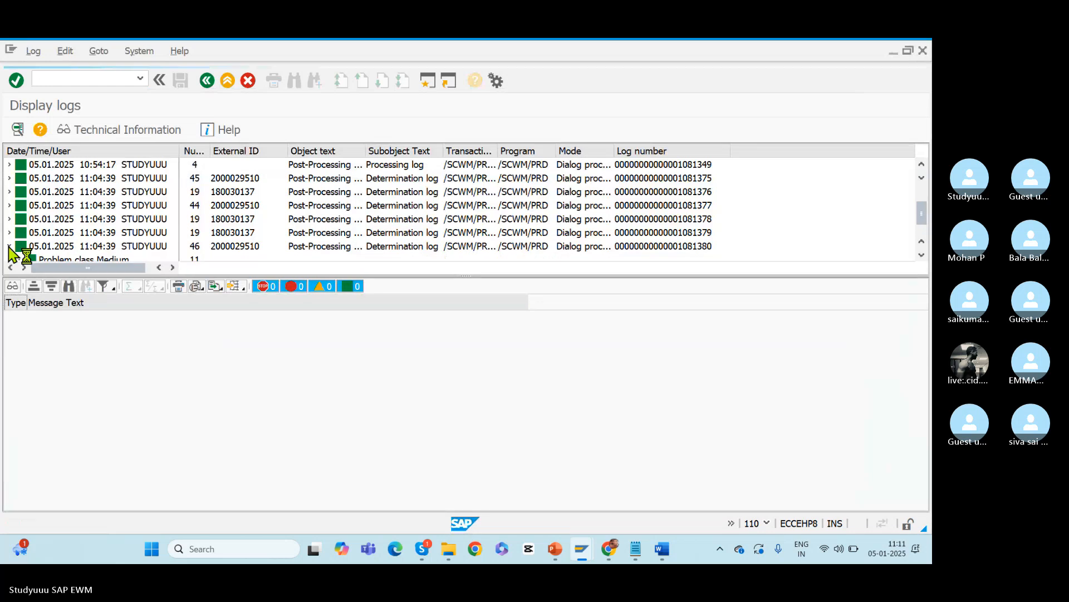
{"action": "left_click_drag", "start_coordinate": [921, 215], "coordinate": [922, 230]}
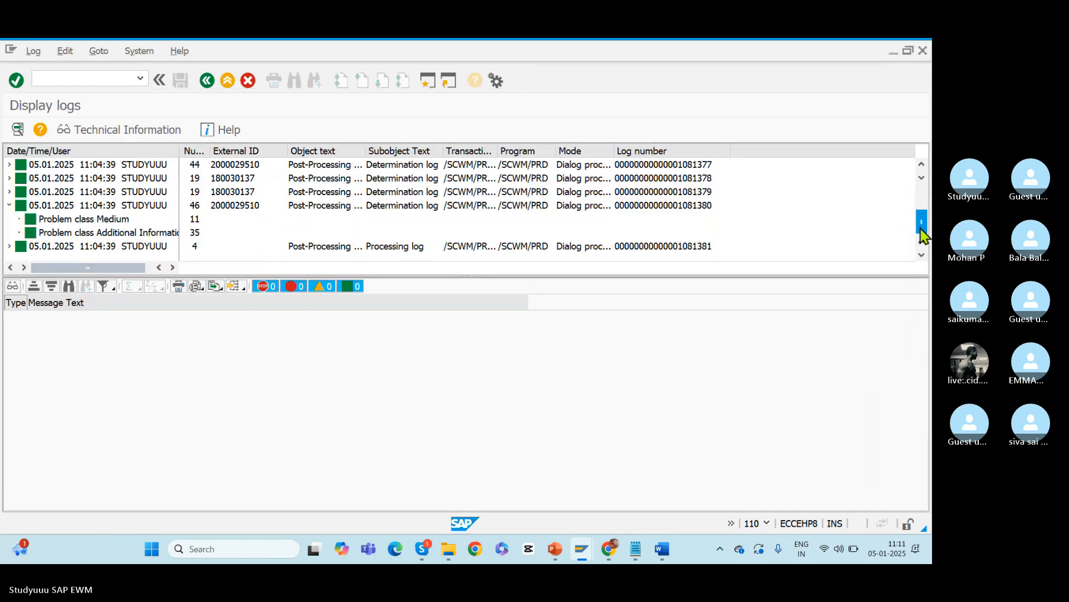
{"action": "left_click", "coordinate": [96, 220]}
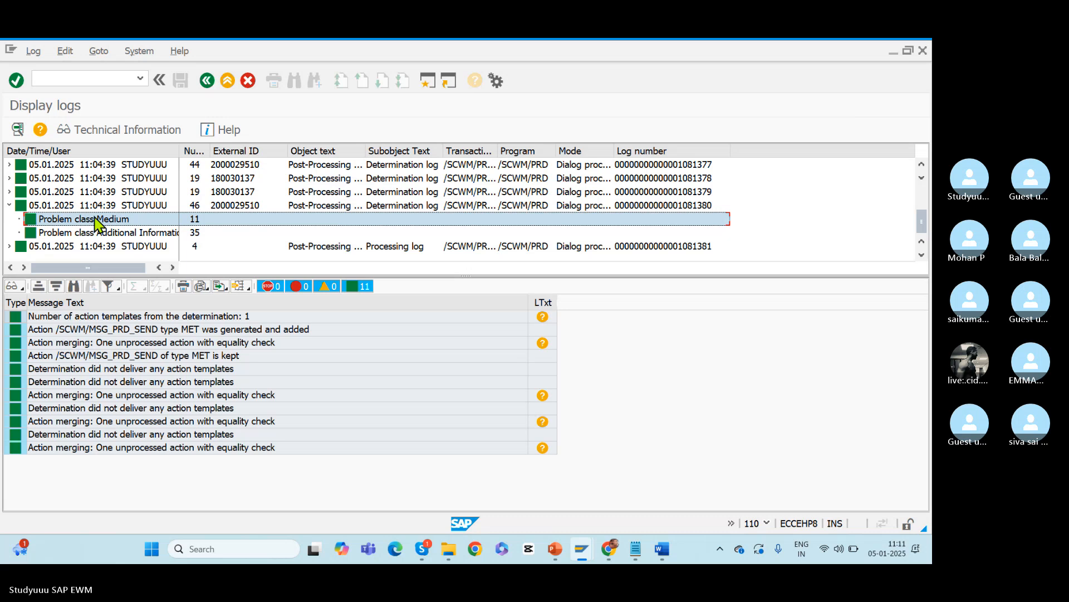
{"action": "left_click", "coordinate": [92, 233]}
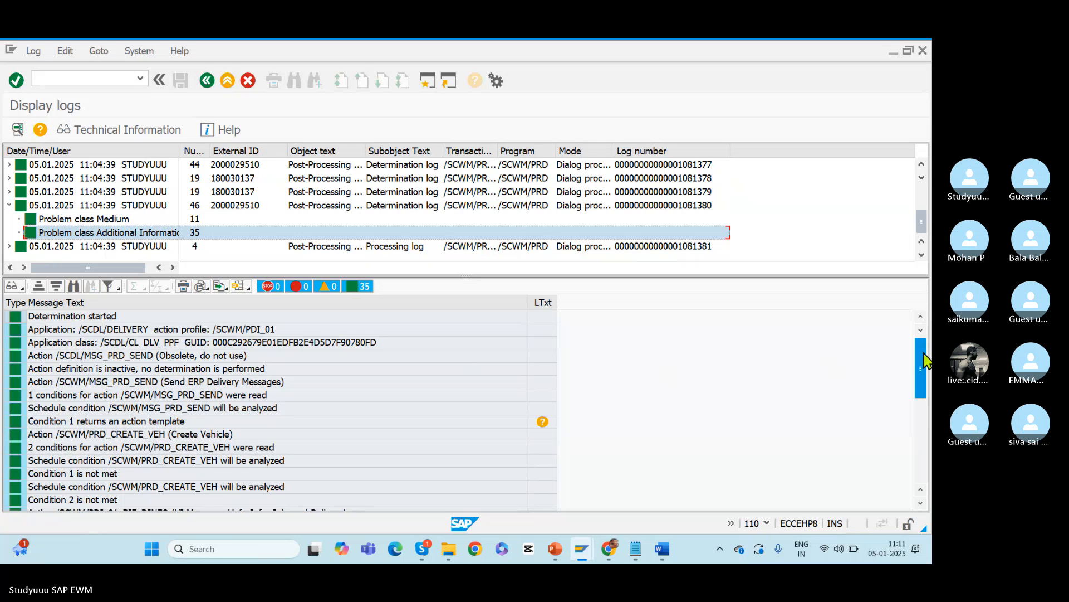
{"action": "left_click_drag", "start_coordinate": [925, 362], "coordinate": [924, 448]}
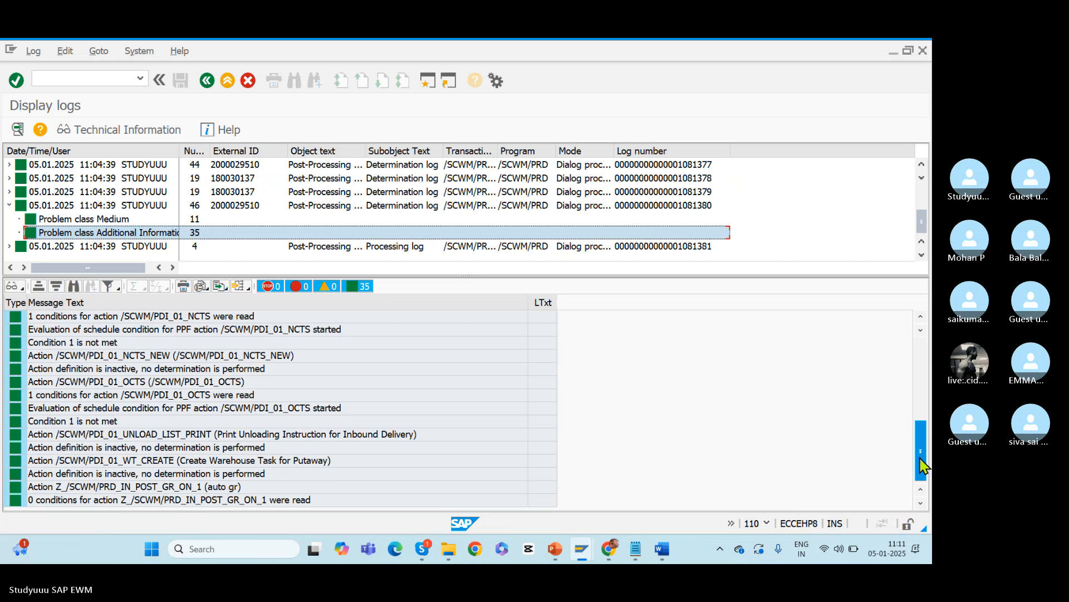
{"action": "left_click_drag", "start_coordinate": [922, 465], "coordinate": [911, 327]}
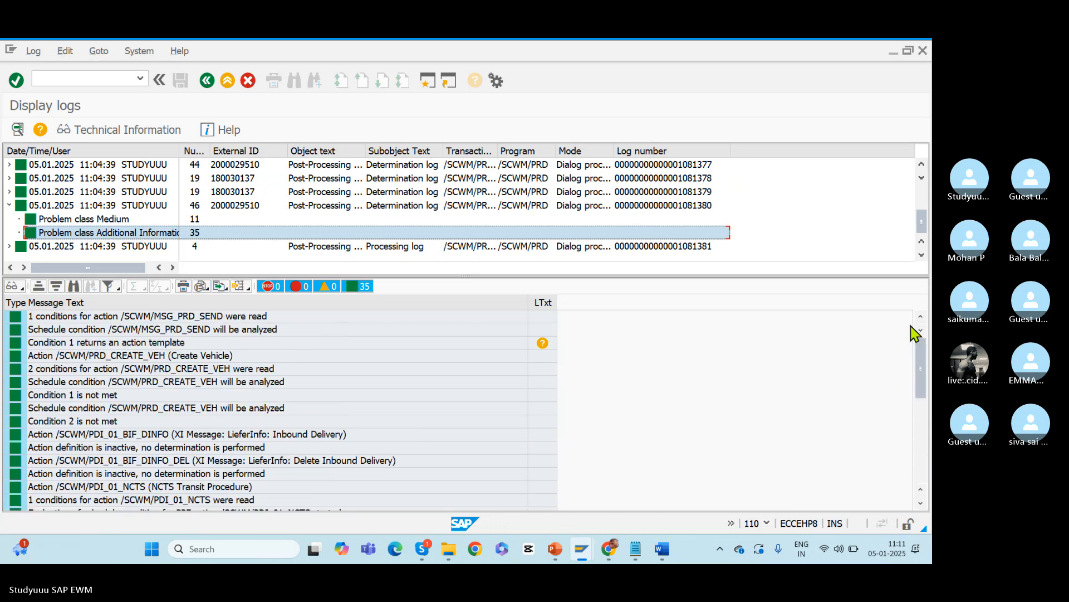
- Check the messages of processing log 1081381 and determination logs 1081380, 1081379 and 1081378
{"action": "left_click", "coordinate": [139, 246]}
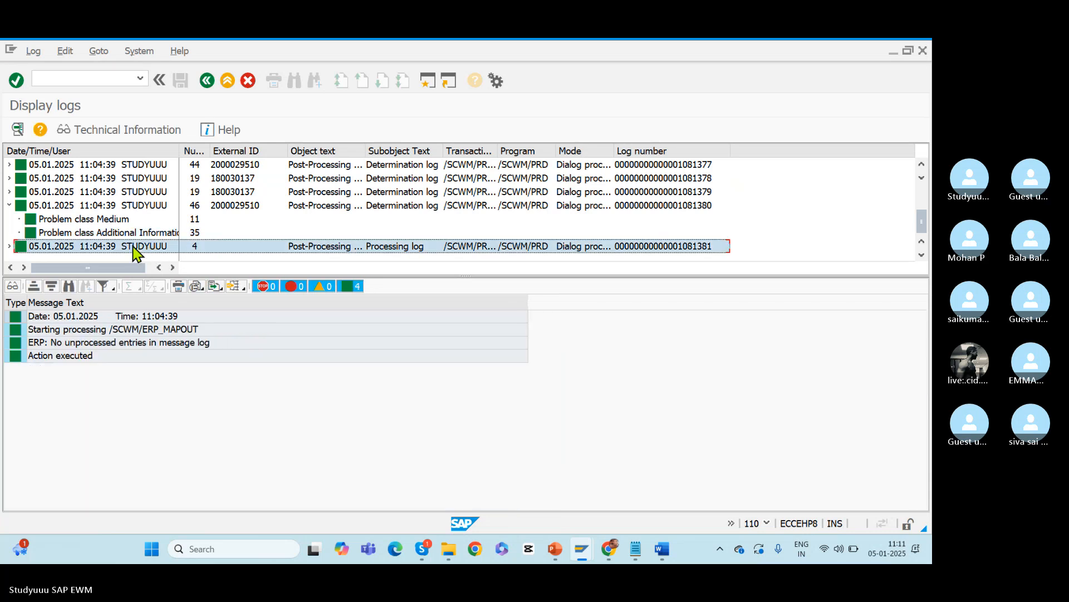
{"action": "left_click", "coordinate": [114, 205]}
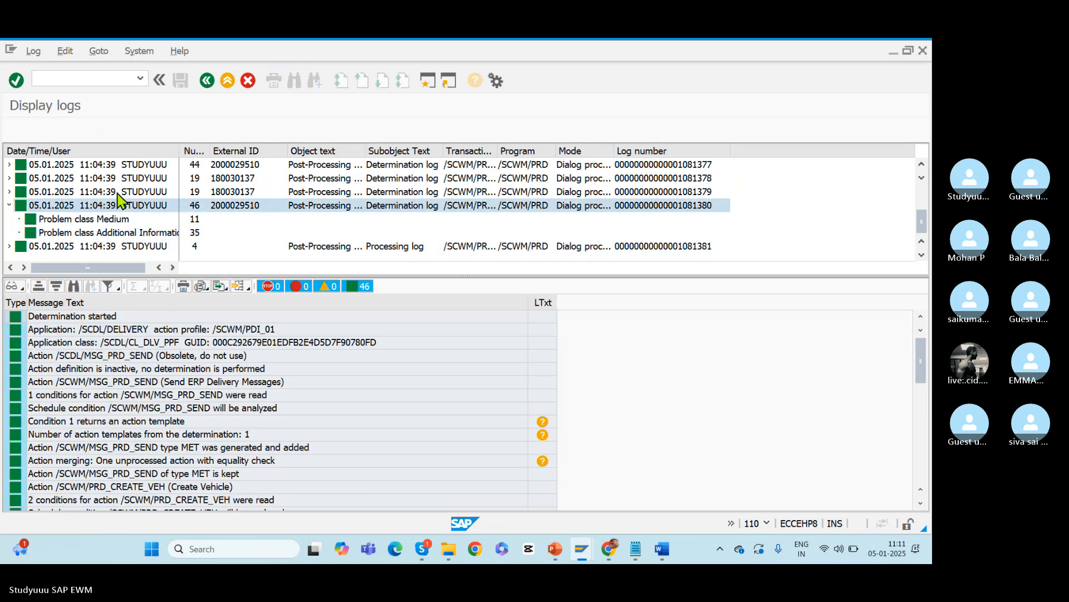
{"action": "left_click", "coordinate": [117, 191]}
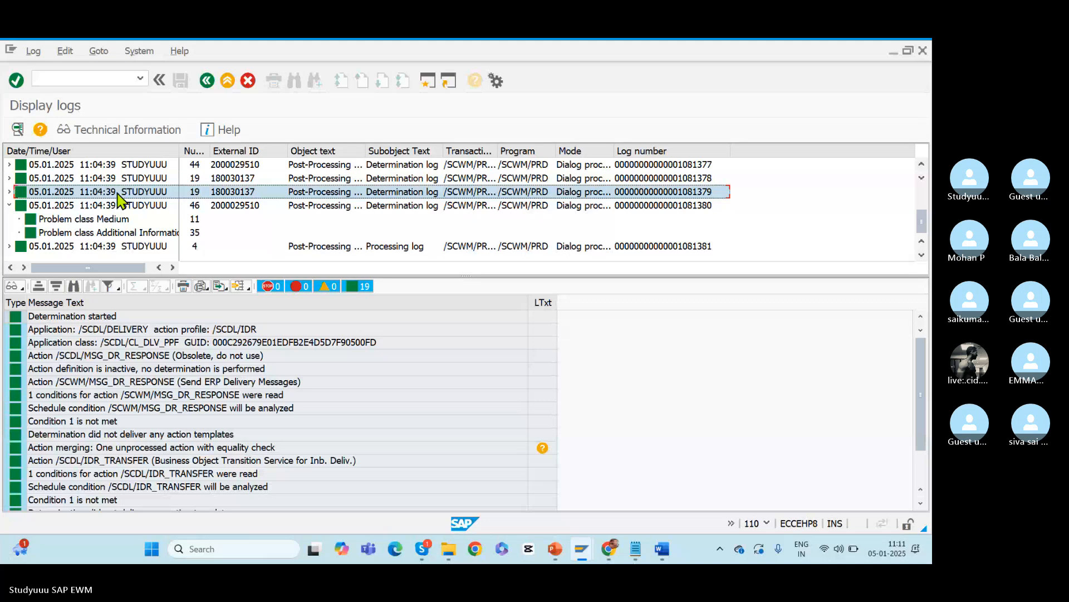
{"action": "left_click", "coordinate": [119, 178]}
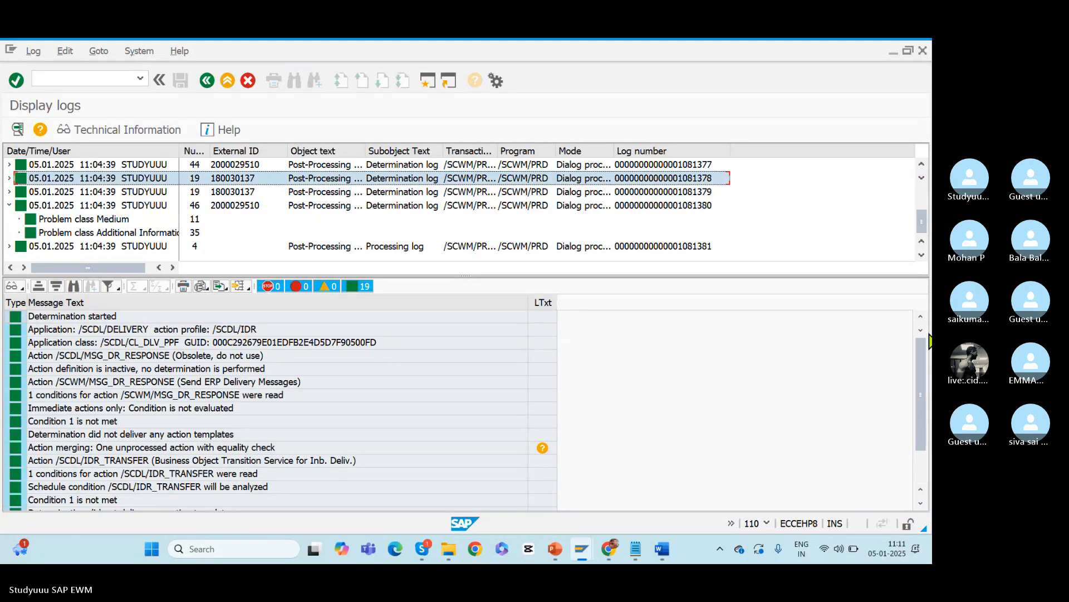
{"action": "left_click_drag", "start_coordinate": [921, 375], "coordinate": [920, 439]}
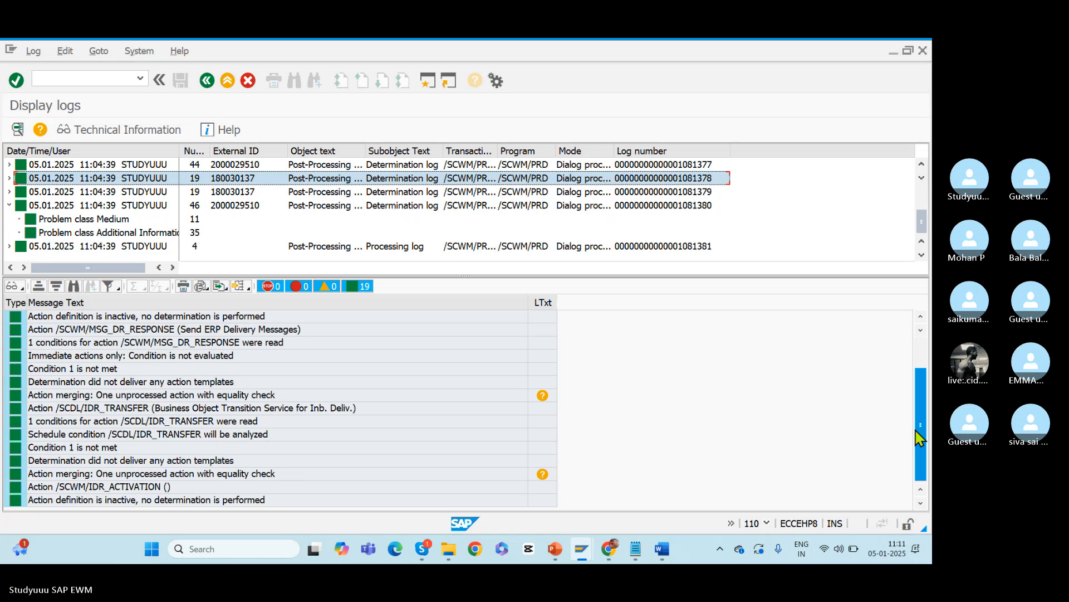
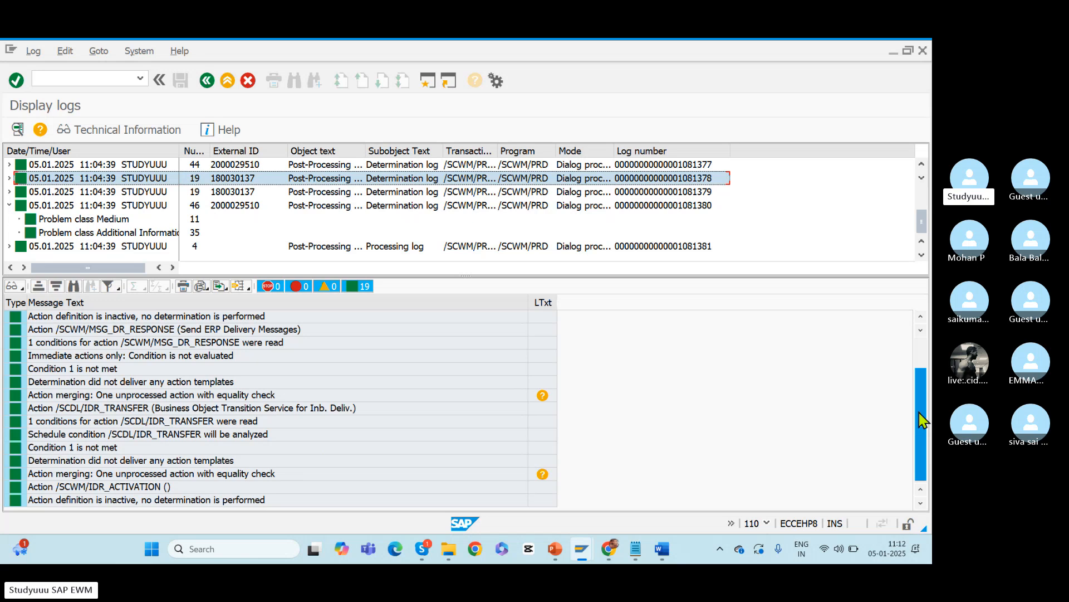
{"action": "key", "text": "alt+Tab"}
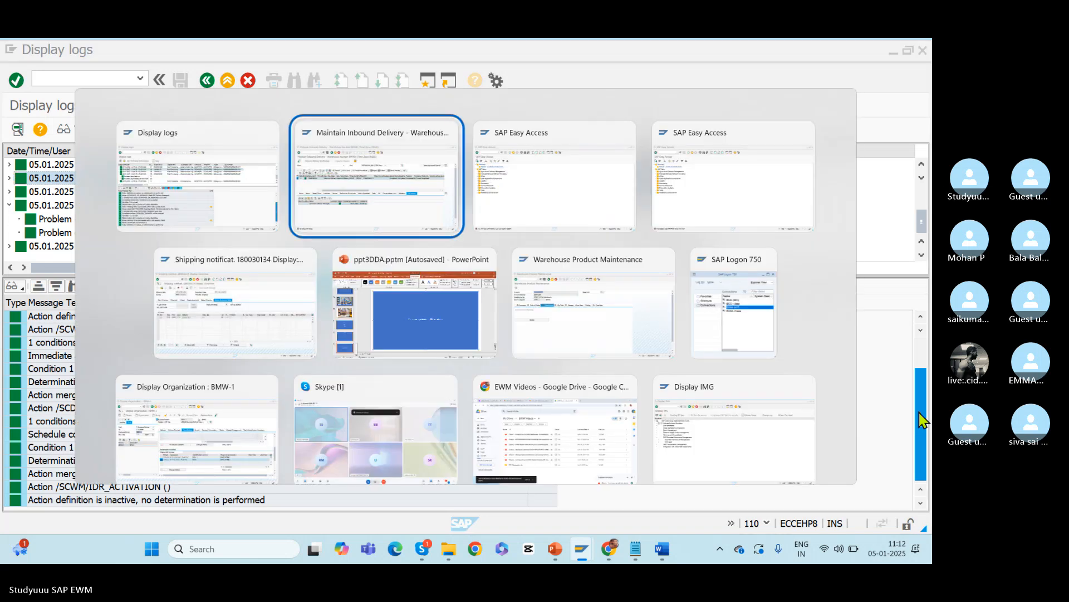
{"action": "key", "text": "Tab"}
{"action": "key", "text": "Tab"}
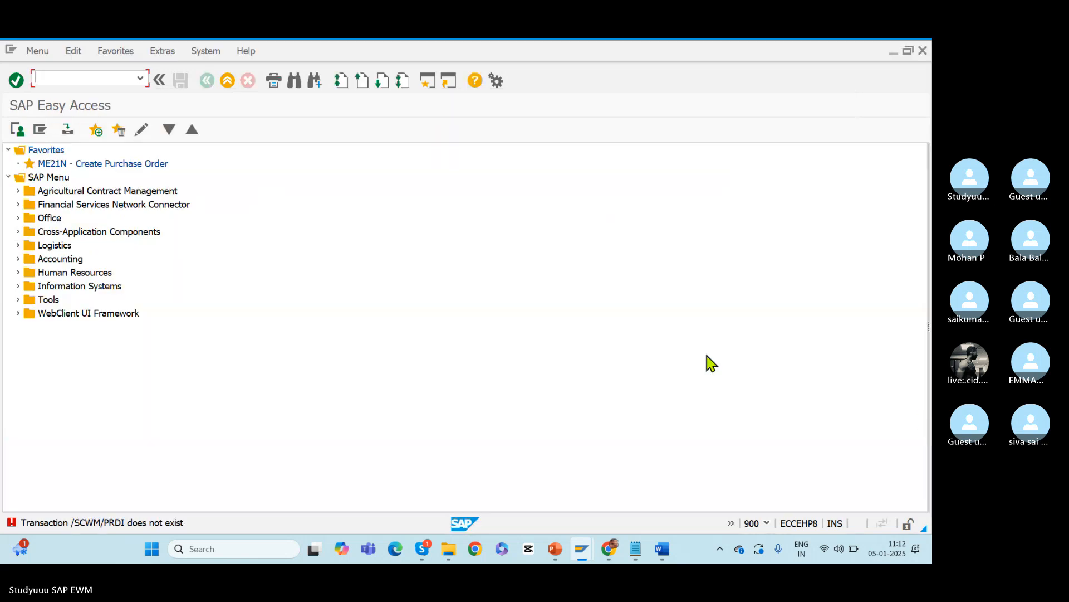
{"action": "key", "text": "alt+Tab"}
{"action": "key", "text": "Tab"}
{"action": "key", "text": "Tab"}
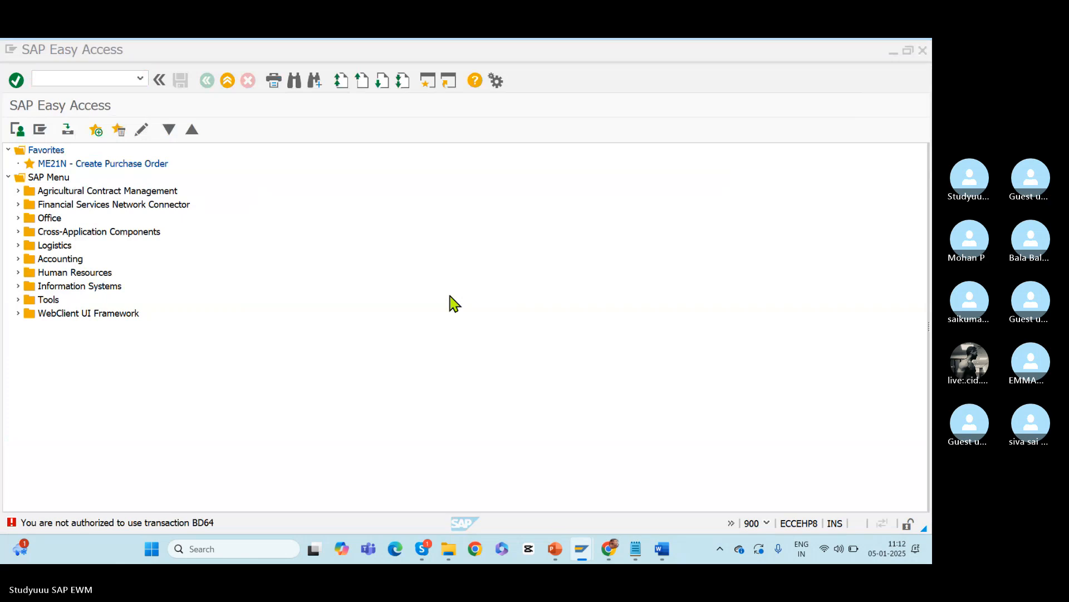
{"action": "key", "text": "alt+Tab"}
{"action": "key", "text": "alt+Tab"}
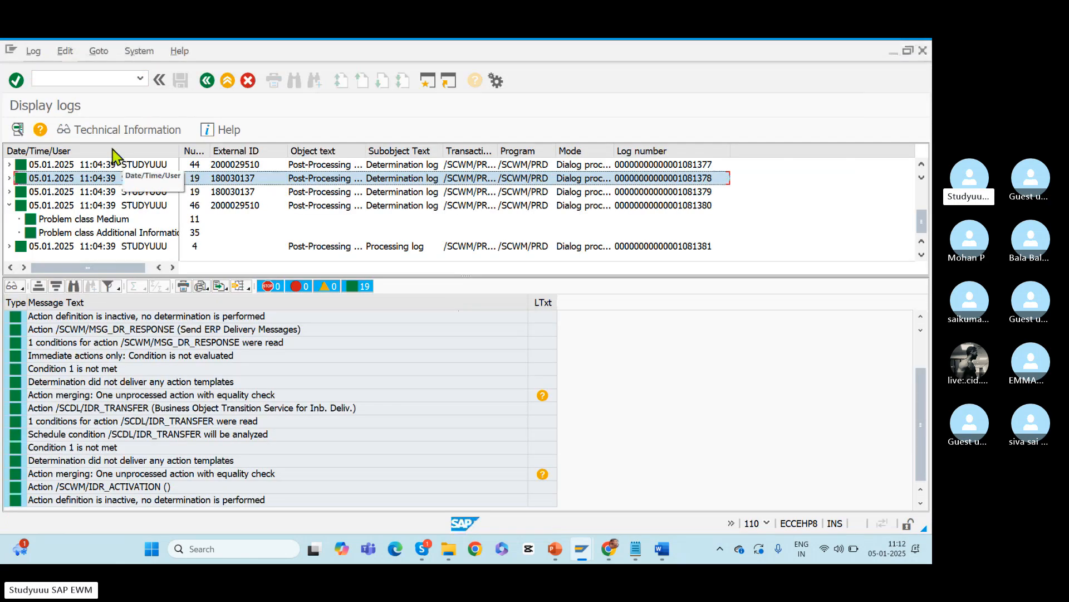
- Check determination log 1081377, then expand log 1081375 and review its Medium and Additional Information messages
{"action": "left_click", "coordinate": [126, 169]}
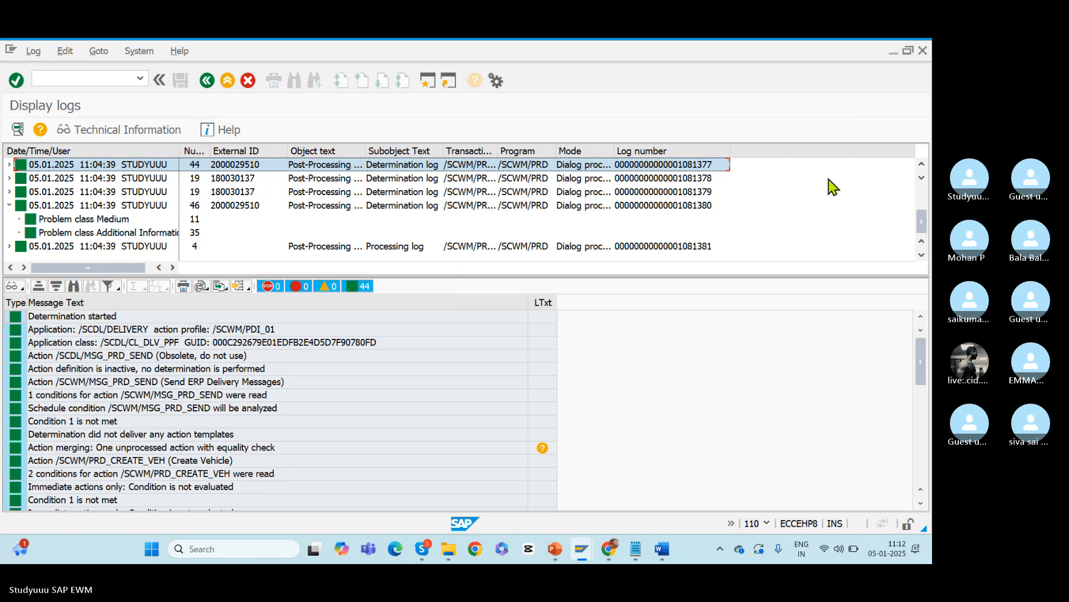
{"action": "left_click", "coordinate": [922, 164]}
{"action": "triple_click", "coordinate": [922, 164]}
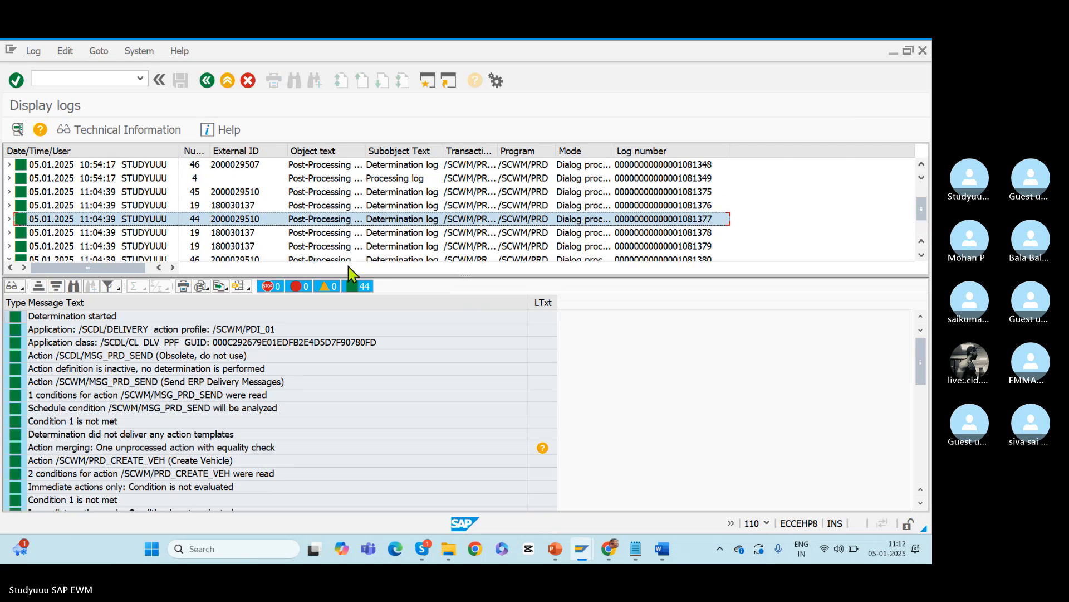
{"action": "left_click", "coordinate": [124, 193]}
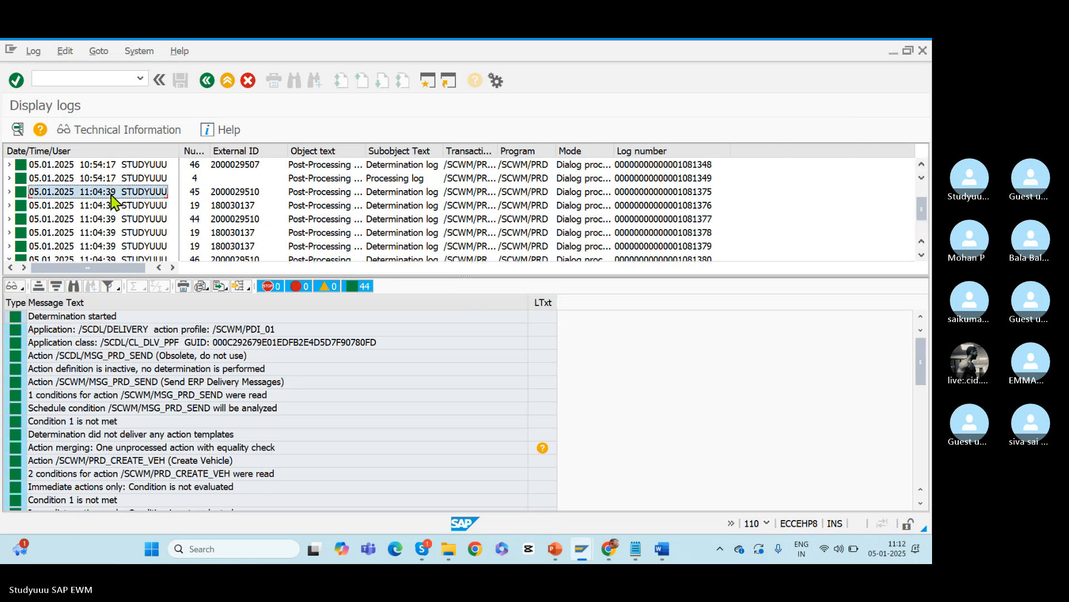
{"action": "left_click", "coordinate": [10, 193]}
{"action": "left_click", "coordinate": [77, 206]}
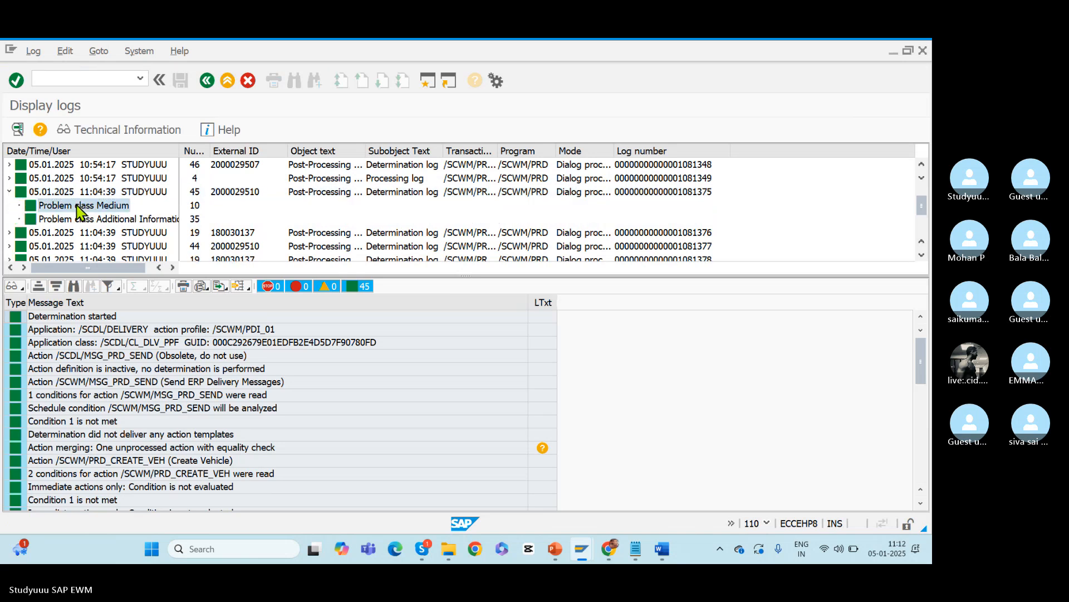
{"action": "left_click", "coordinate": [98, 219]}
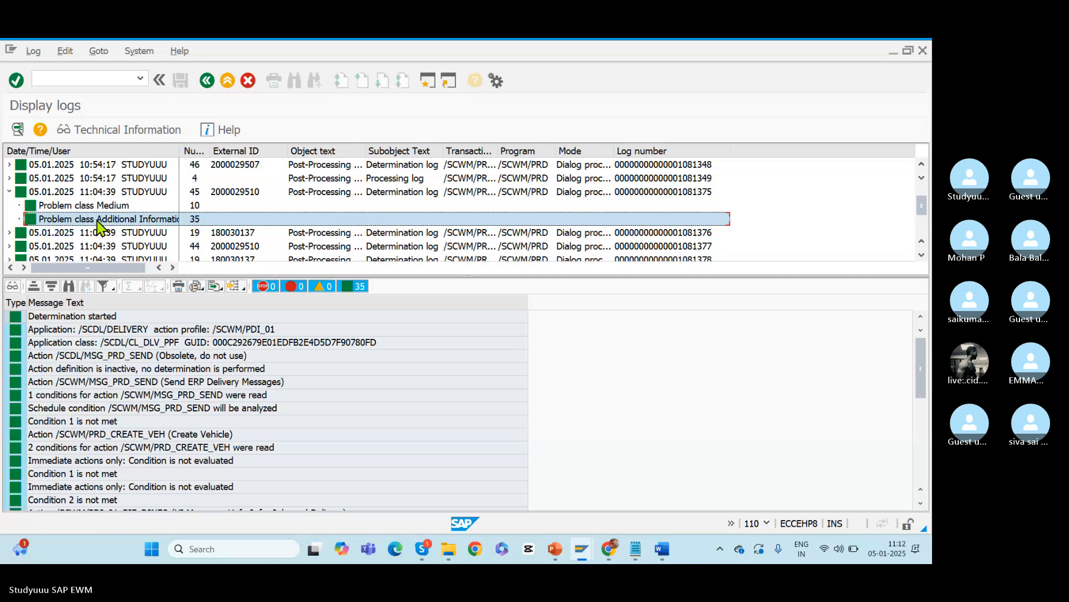
- Open the warehouse monitor with /n/scwm/mon and list the physical stock of warehouse BMWD without selection restrictions
{"action": "left_click", "coordinate": [75, 74]}
{"action": "type", "text": "/n/scwm/mon"}
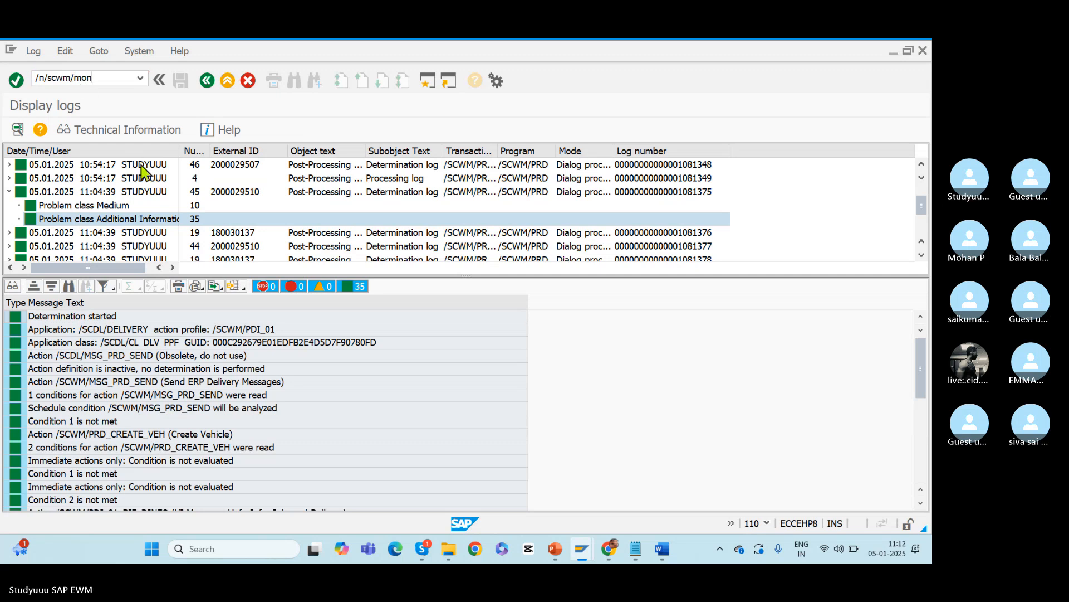
{"action": "key", "text": "Return"}
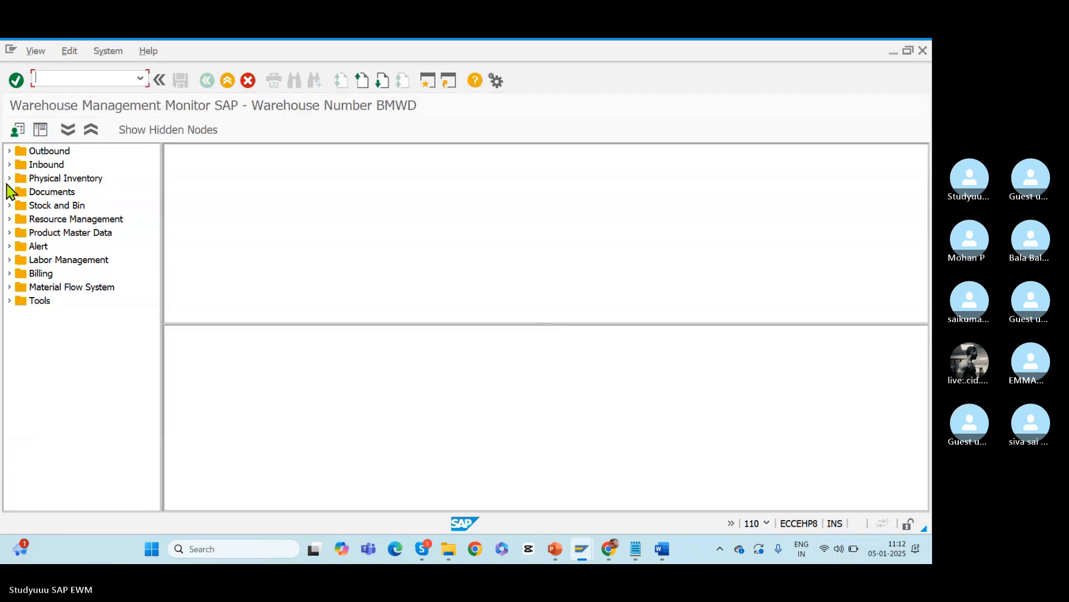
{"action": "left_click", "coordinate": [9, 206]}
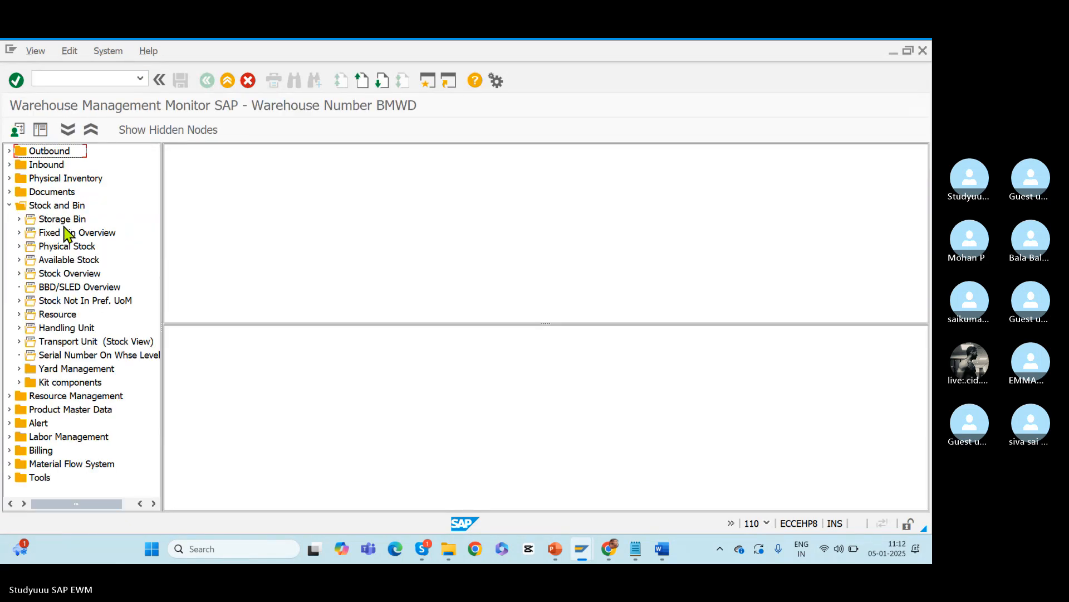
{"action": "left_click", "coordinate": [58, 249]}
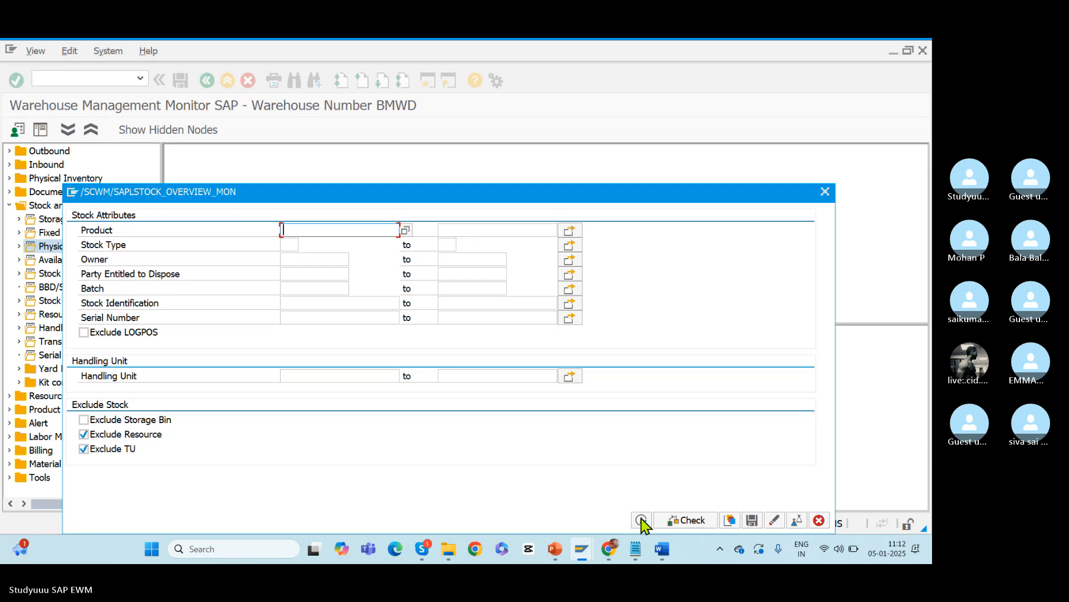
{"action": "left_click", "coordinate": [641, 520]}
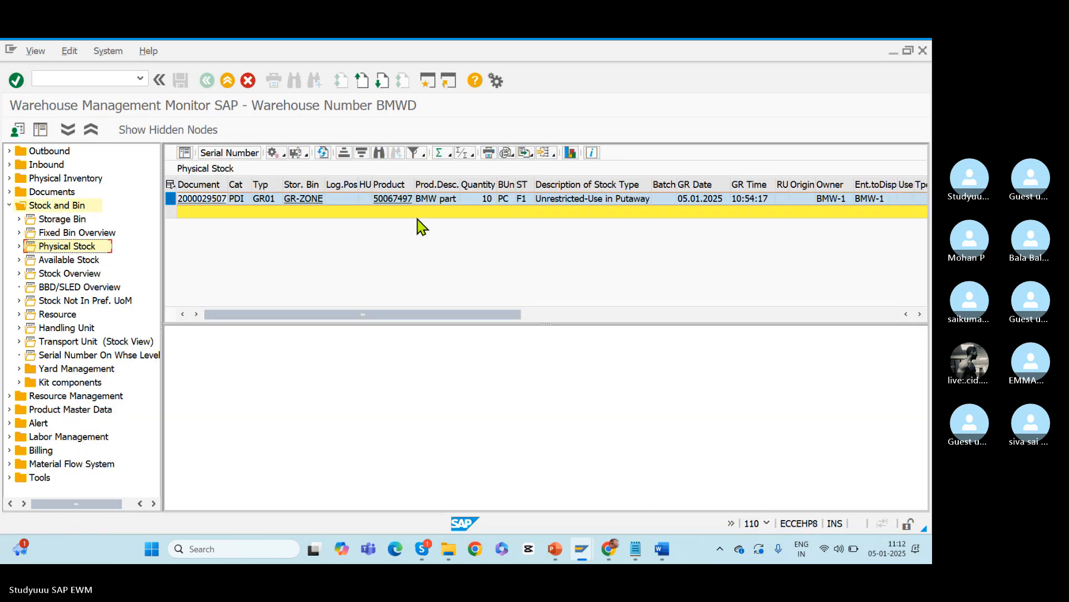
{"action": "left_click_drag", "start_coordinate": [423, 315], "coordinate": [354, 310]}
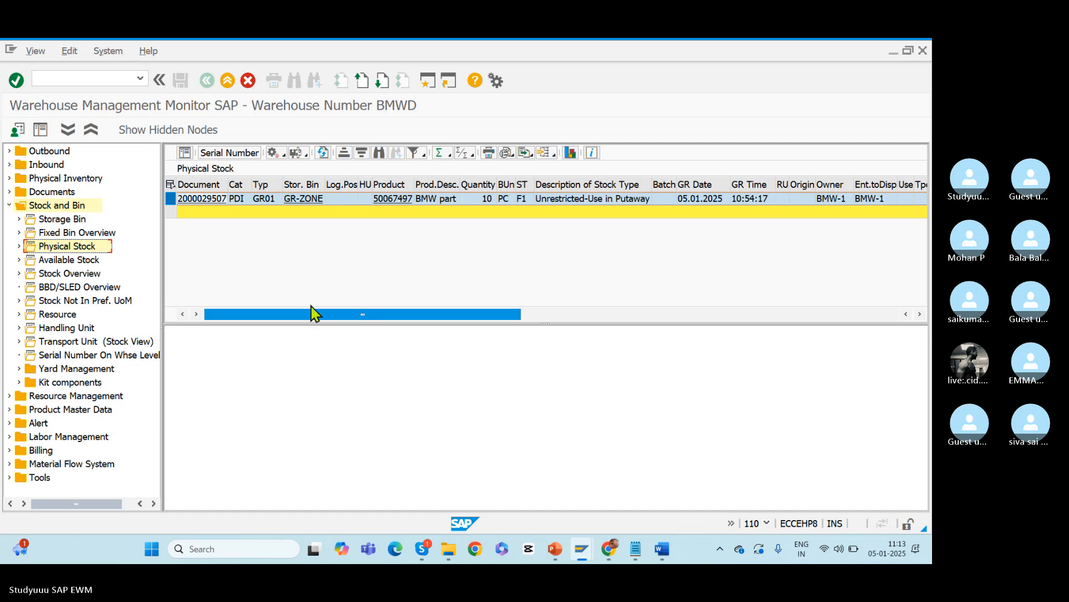
- Open the inbound delivery behind the GR-ZONE stock and try to create a follow-on putaway warehouse task for its item
{"action": "left_click", "coordinate": [199, 204]}
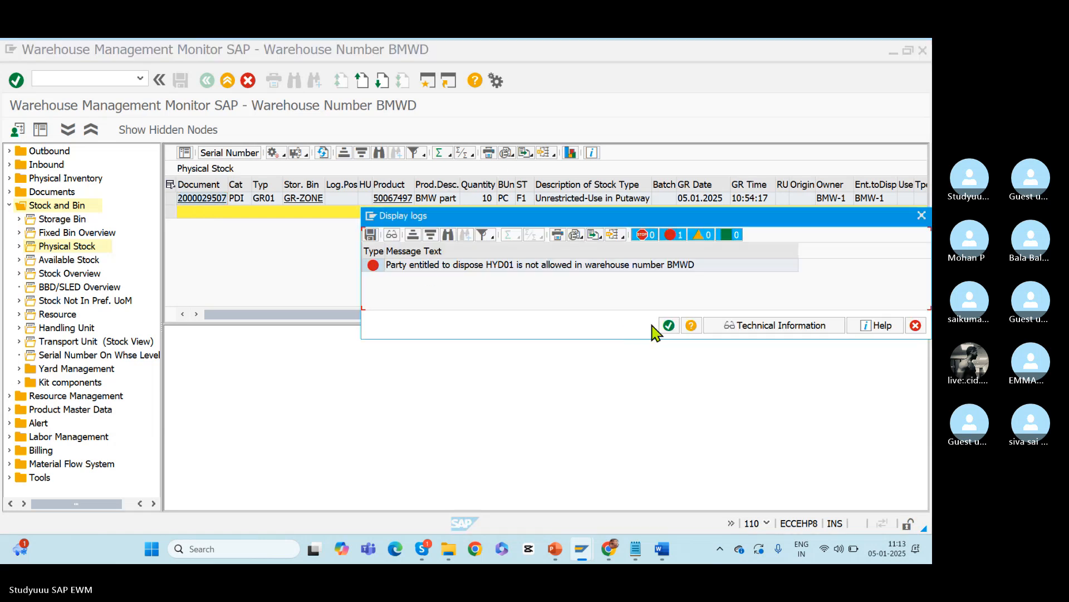
{"action": "left_click", "coordinate": [678, 327]}
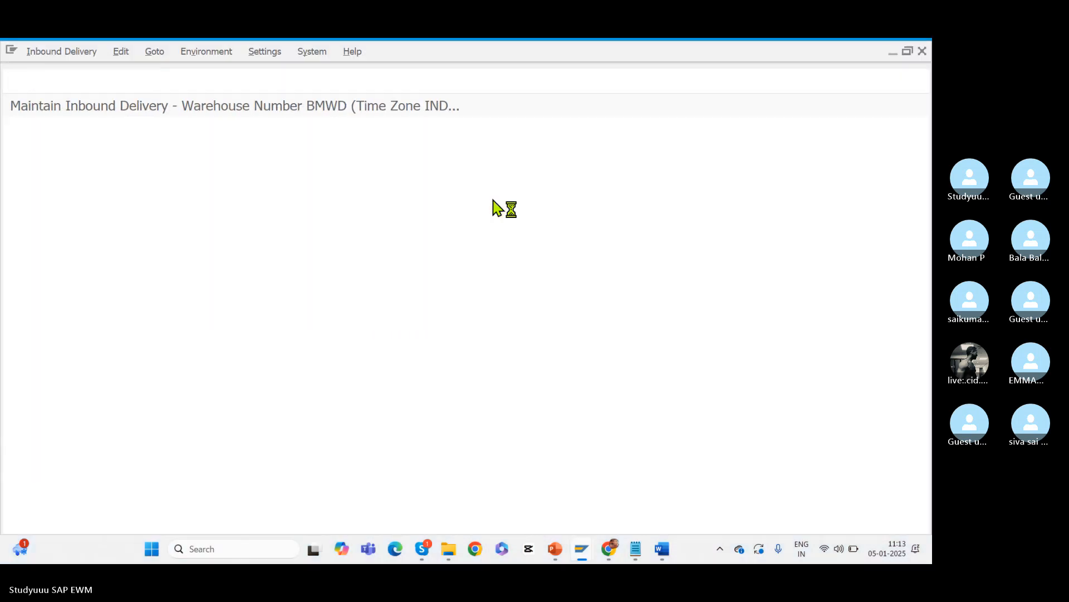
{"action": "left_click", "coordinate": [59, 51]}
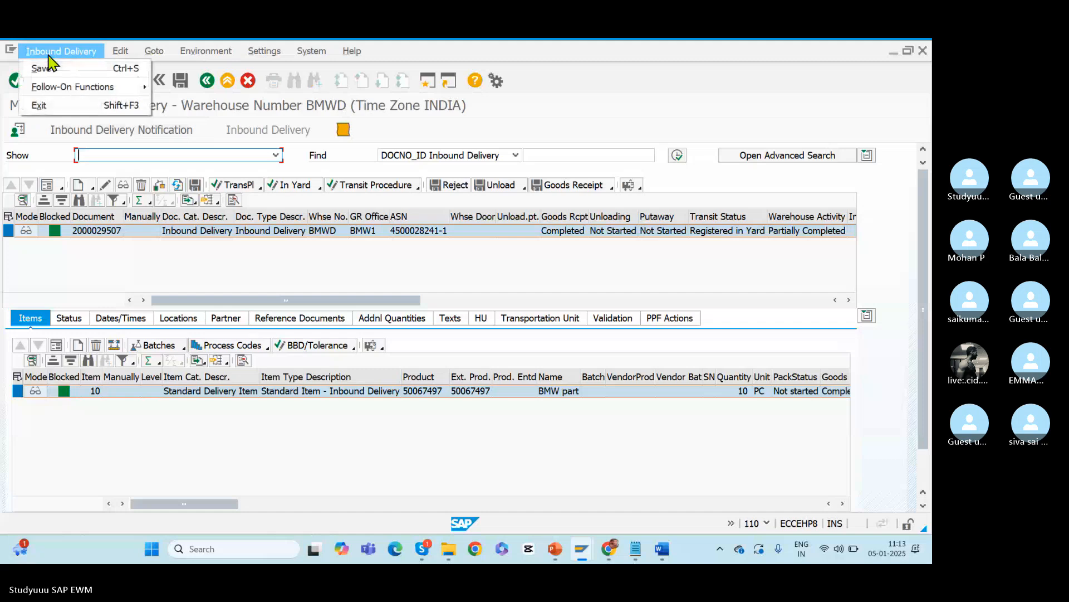
{"action": "mouse_move", "coordinate": [94, 87]}
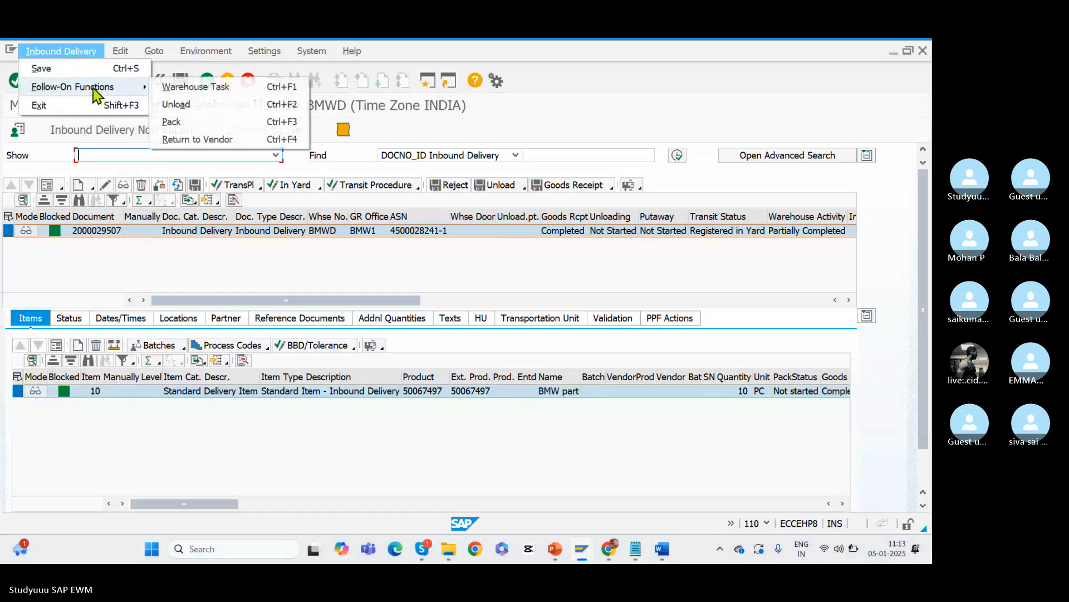
{"action": "left_click", "coordinate": [183, 88]}
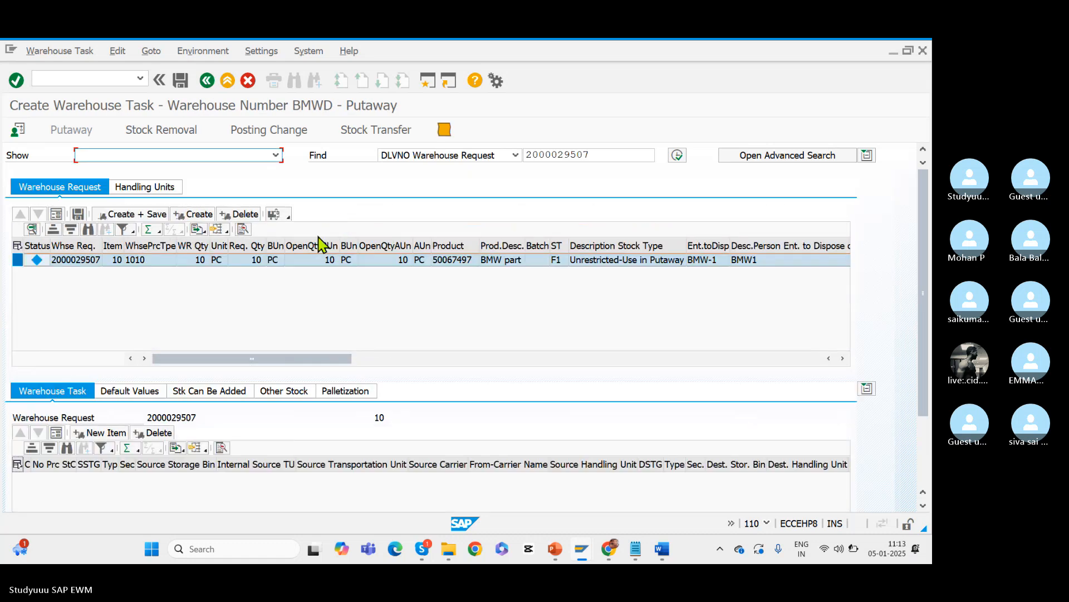
{"action": "left_click", "coordinate": [17, 260]}
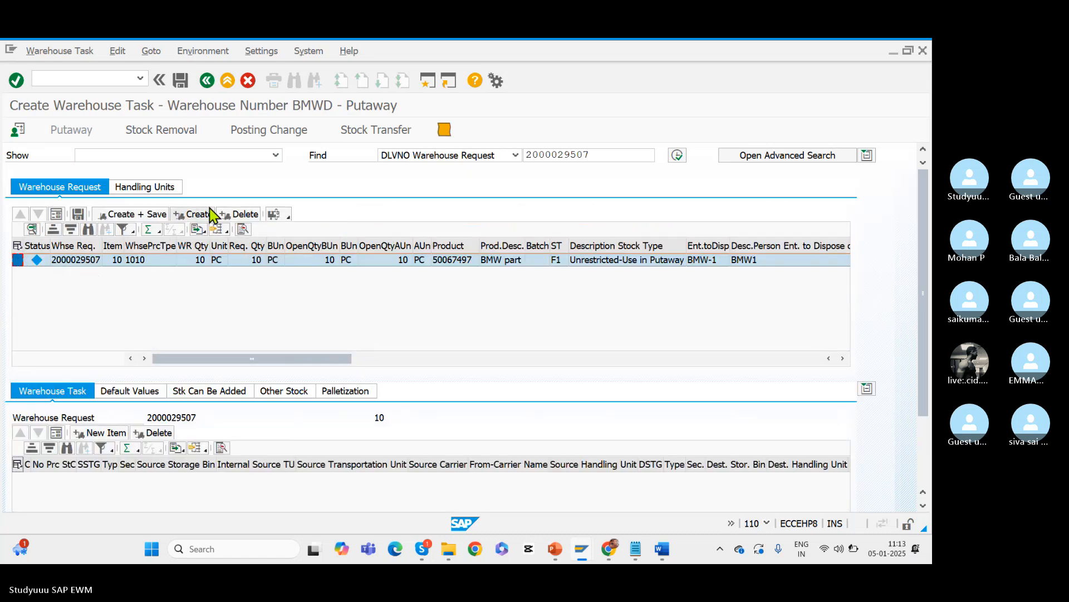
{"action": "left_click", "coordinate": [191, 215]}
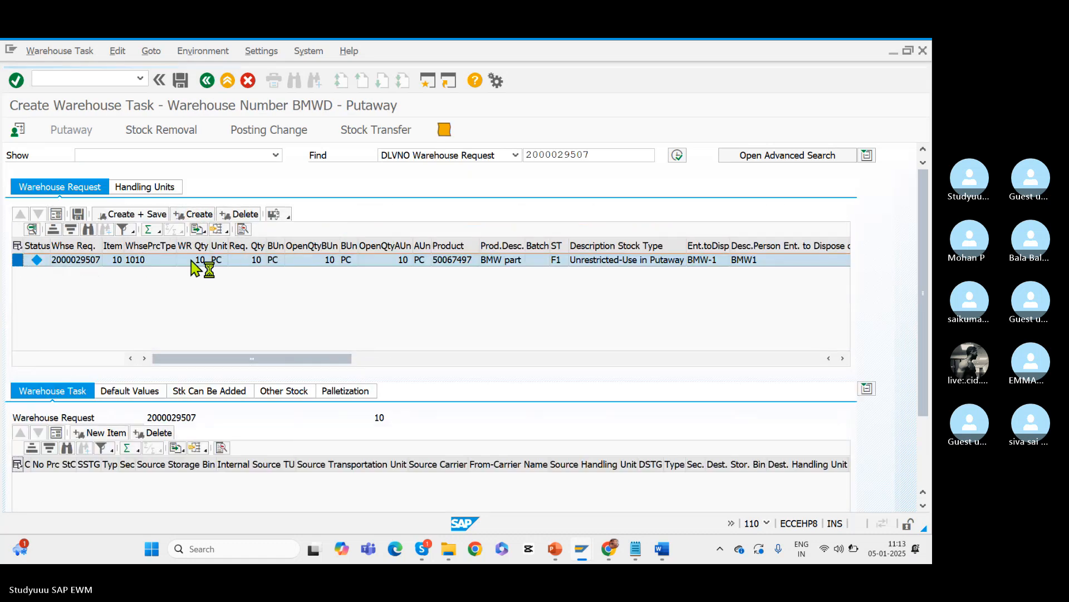
- Set the warehouse request's default destination to storage type RK01 and storage bin HIGH-01-01-02
{"action": "left_click", "coordinate": [129, 391]}
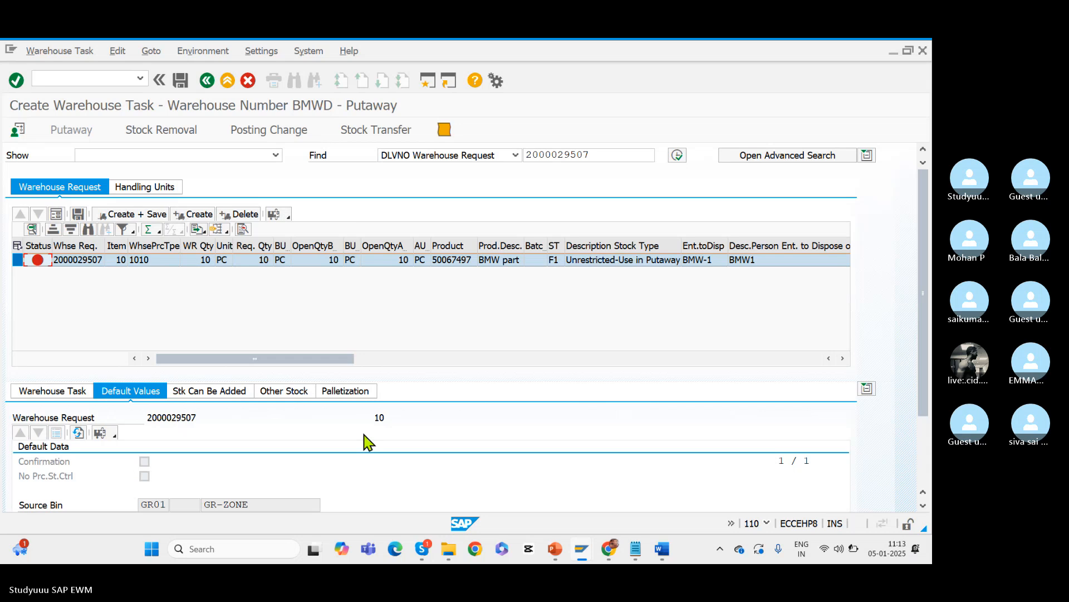
{"action": "scroll", "coordinate": [923, 416], "scroll_direction": "down", "scroll_amount": 3}
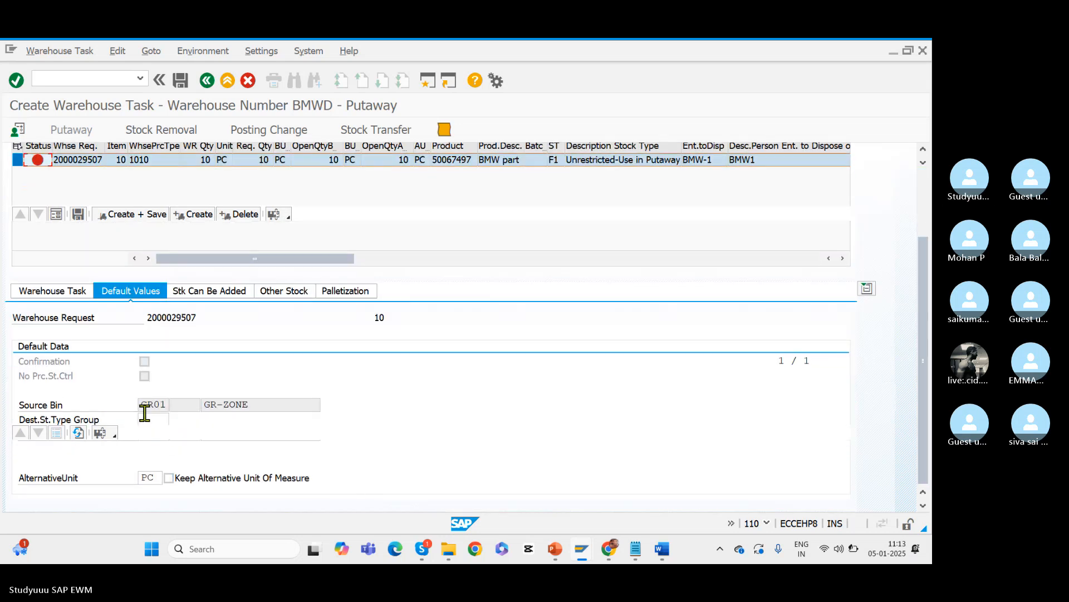
{"action": "left_click", "coordinate": [88, 299]}
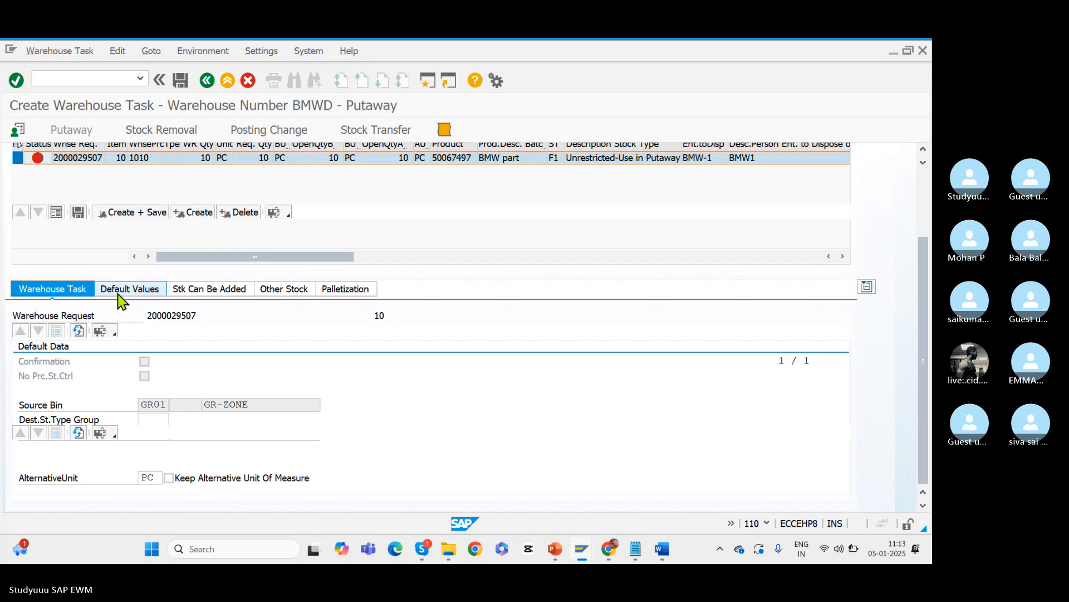
{"action": "left_click", "coordinate": [121, 300]}
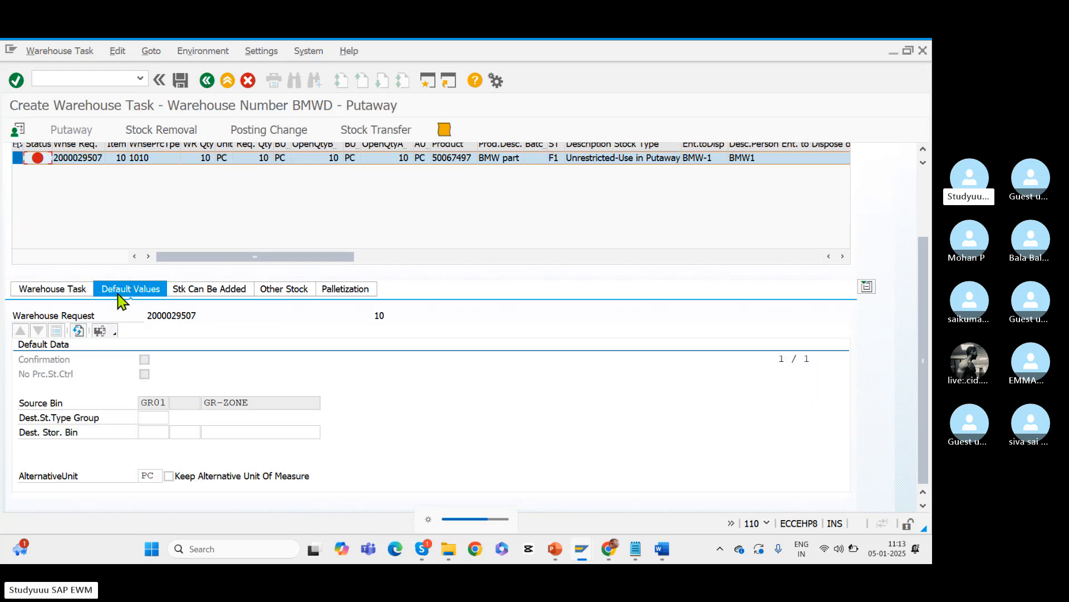
{"action": "left_click", "coordinate": [149, 433]}
{"action": "left_click", "coordinate": [174, 434]}
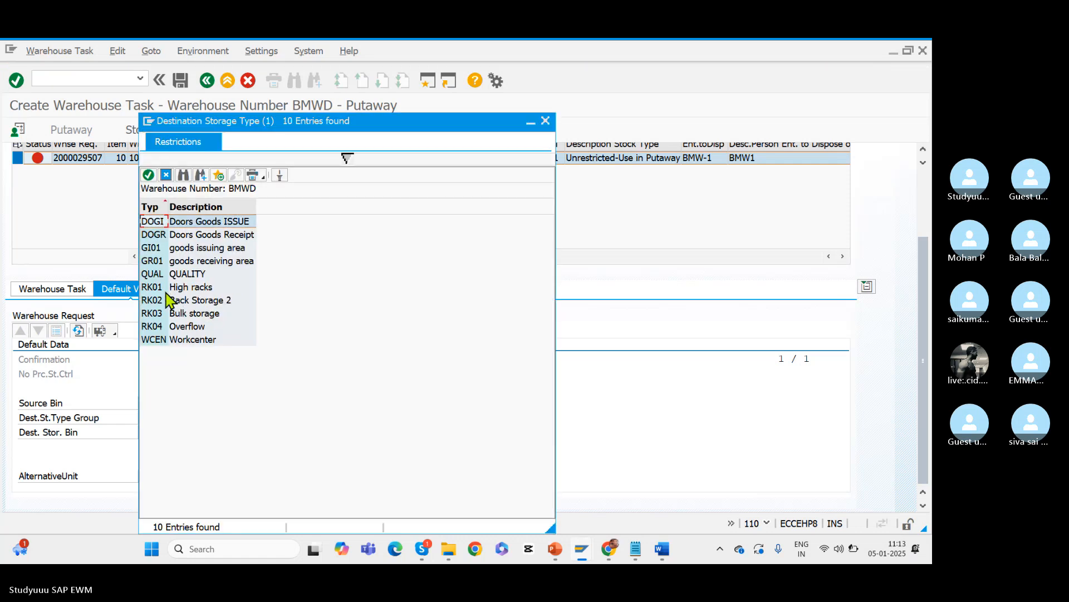
{"action": "double_click", "coordinate": [163, 289]}
{"action": "left_click", "coordinate": [238, 431]}
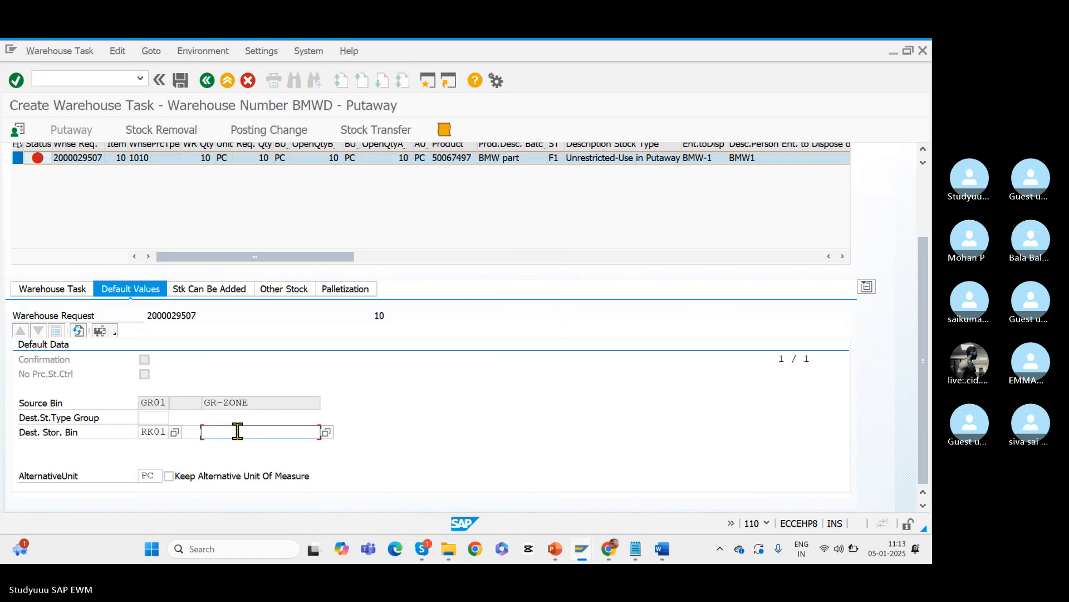
{"action": "left_click", "coordinate": [327, 433]}
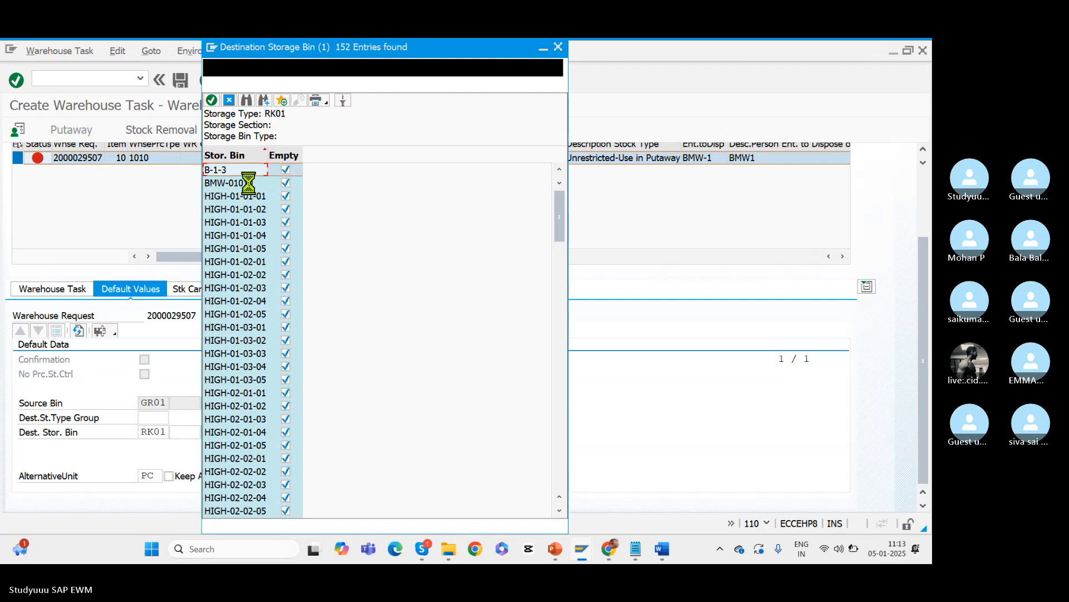
{"action": "left_click", "coordinate": [228, 209]}
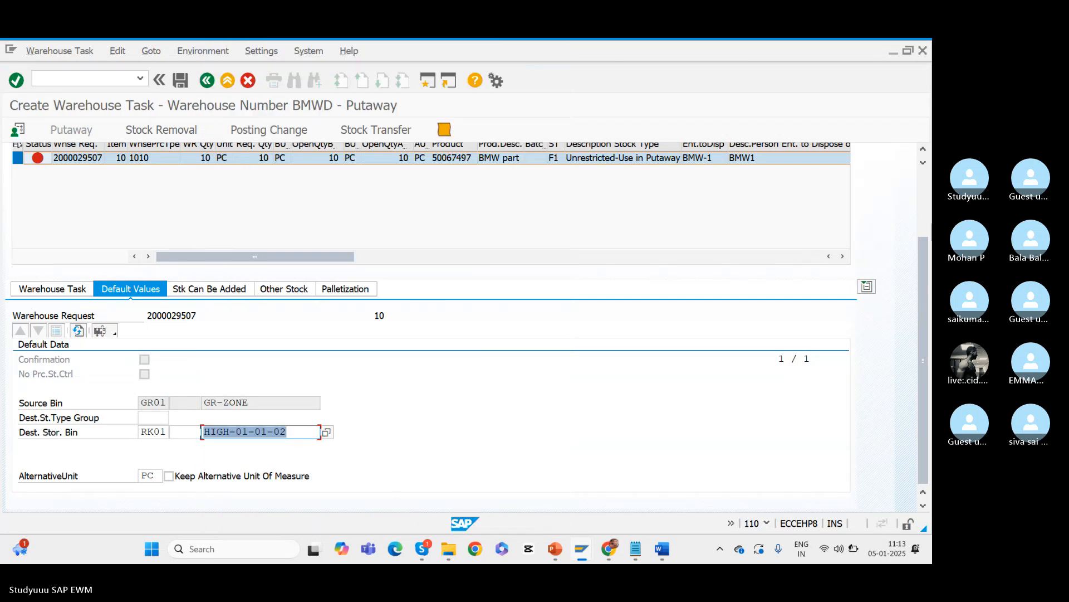
- Create and save the putaway warehouse task for the warehouse request
{"action": "left_click", "coordinate": [926, 205]}
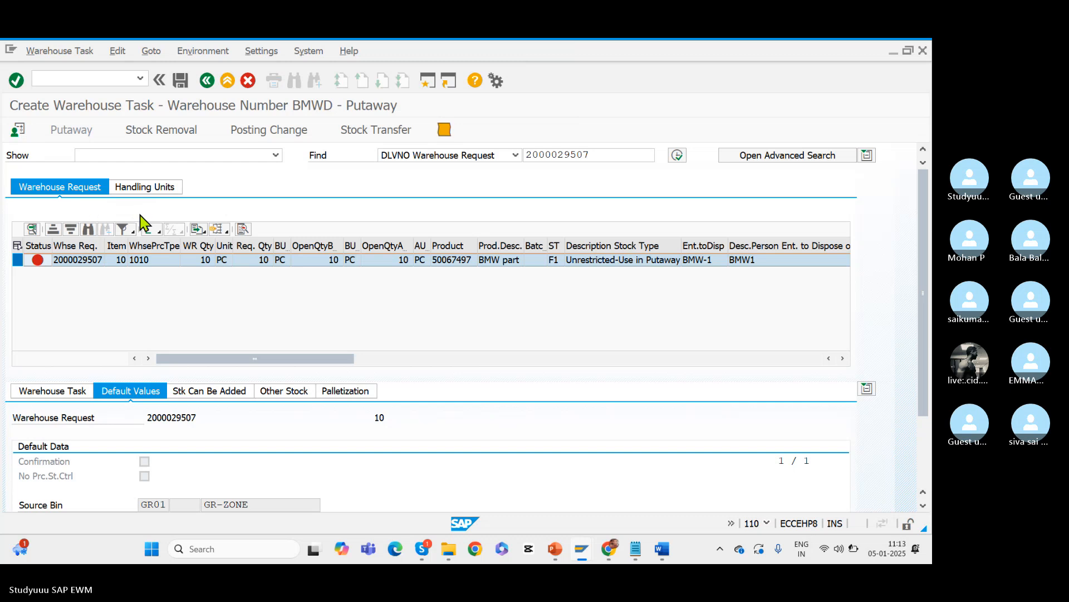
{"action": "left_click", "coordinate": [151, 191]}
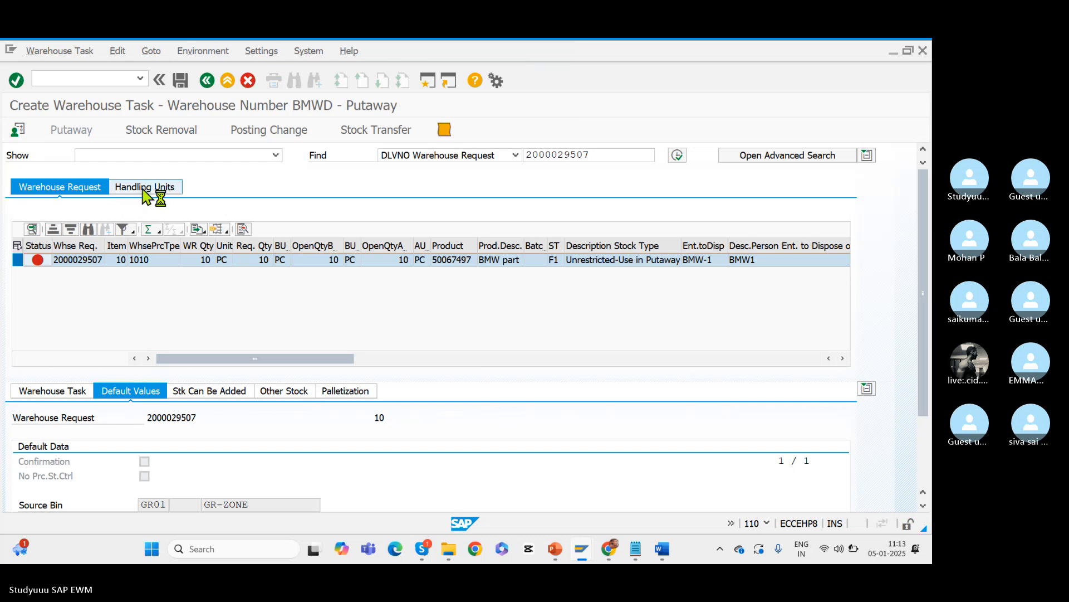
{"action": "left_click", "coordinate": [81, 190]}
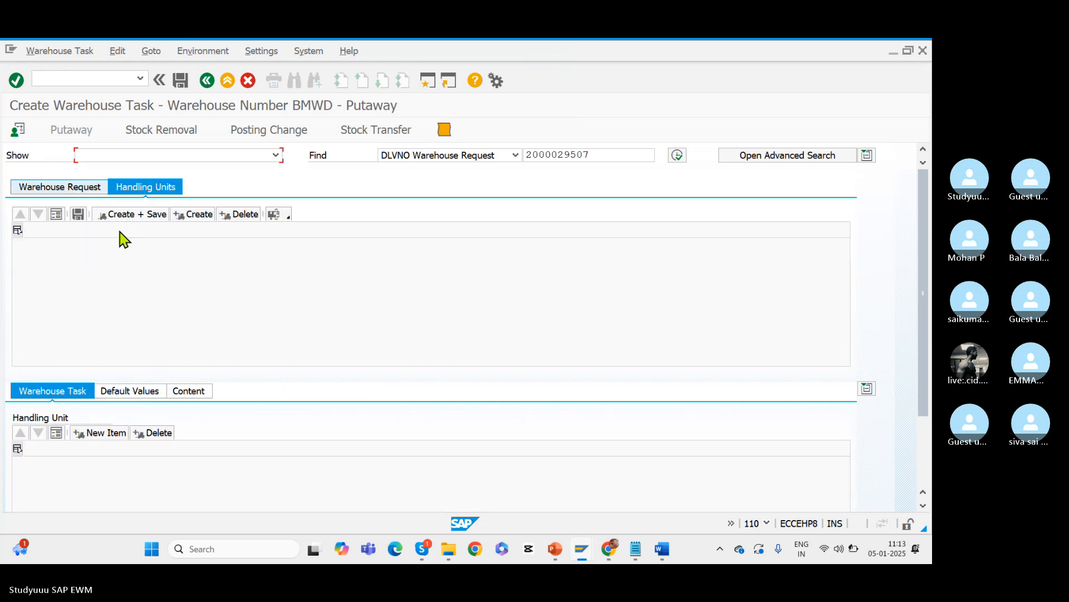
{"action": "left_click", "coordinate": [139, 216]}
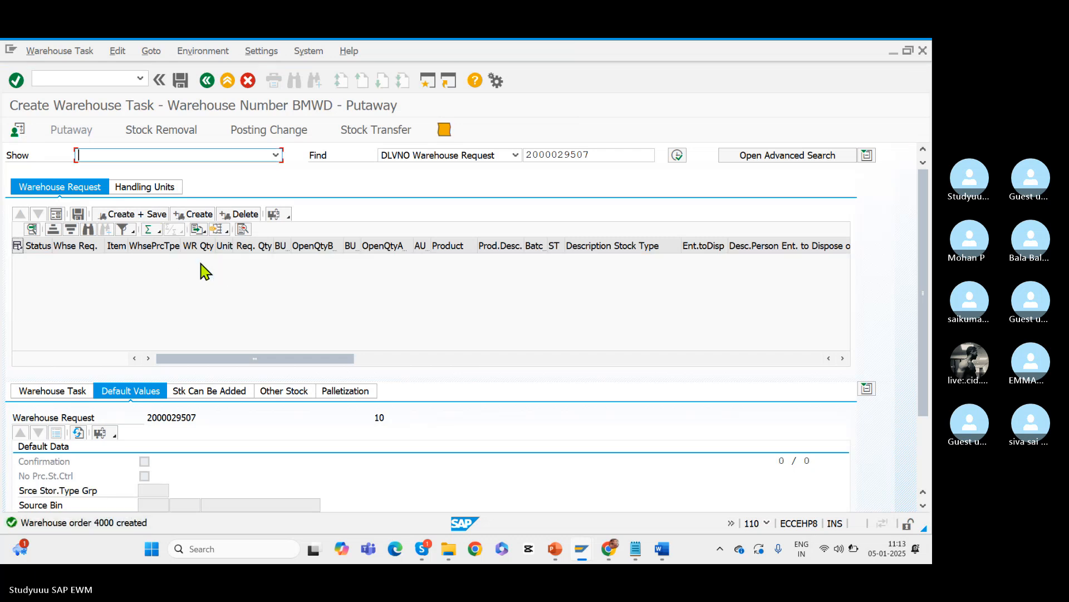
- Confirm and save the open putaway warehouse order, and return to the inbound delivery
{"action": "left_click", "coordinate": [56, 51]}
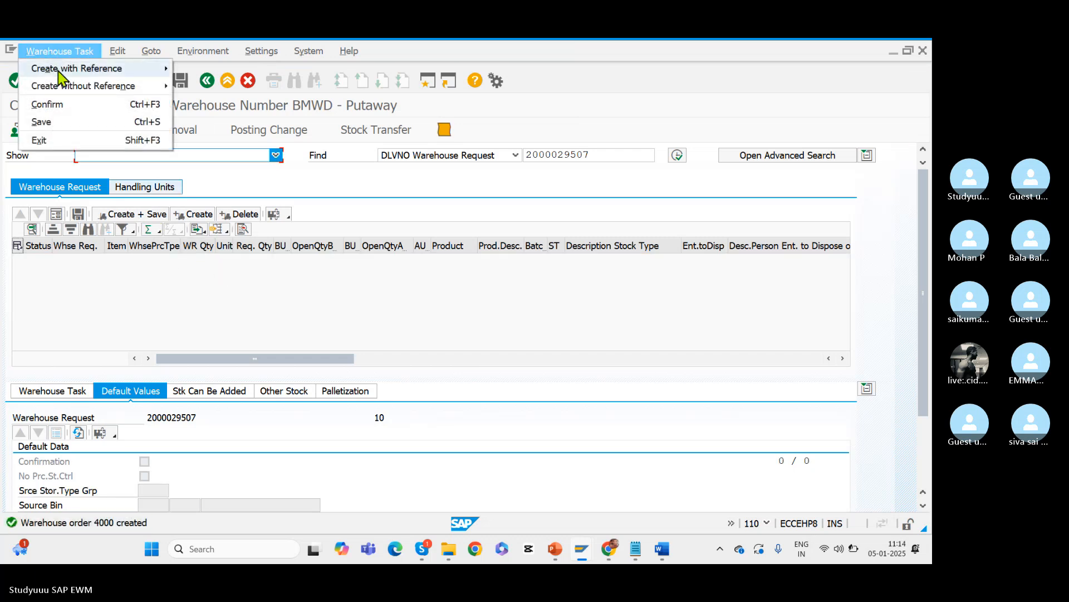
{"action": "left_click", "coordinate": [65, 107]}
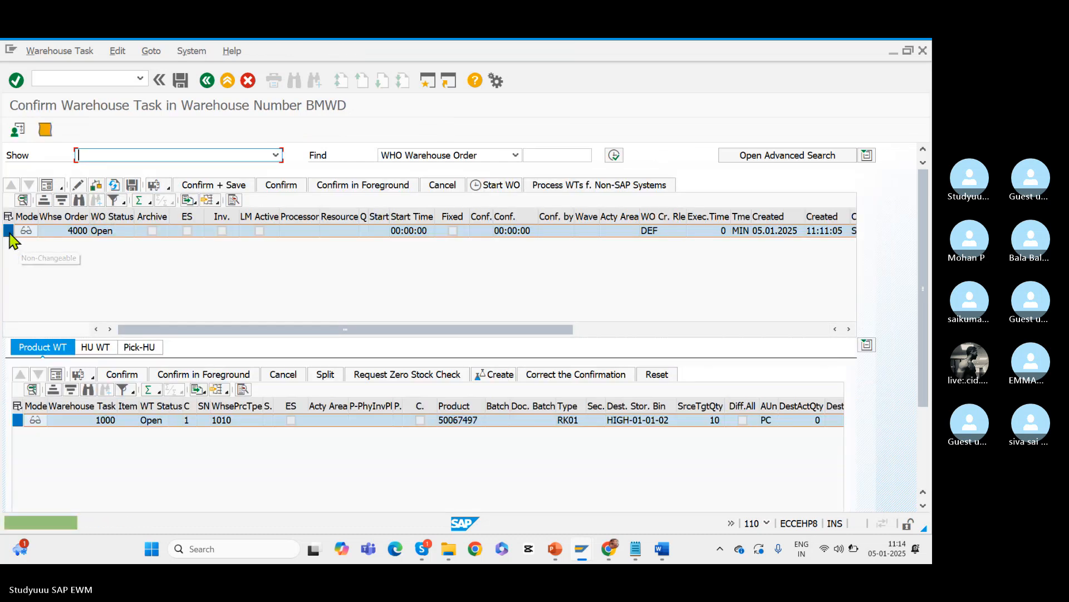
{"action": "left_click", "coordinate": [9, 232]}
{"action": "left_click", "coordinate": [236, 180]}
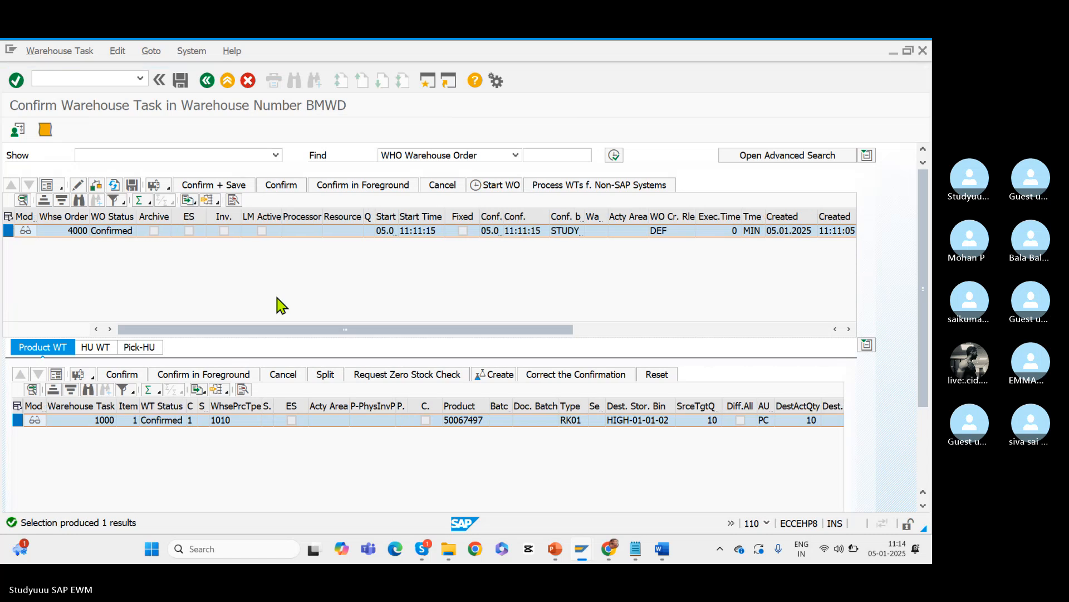
{"action": "left_click", "coordinate": [207, 82]}
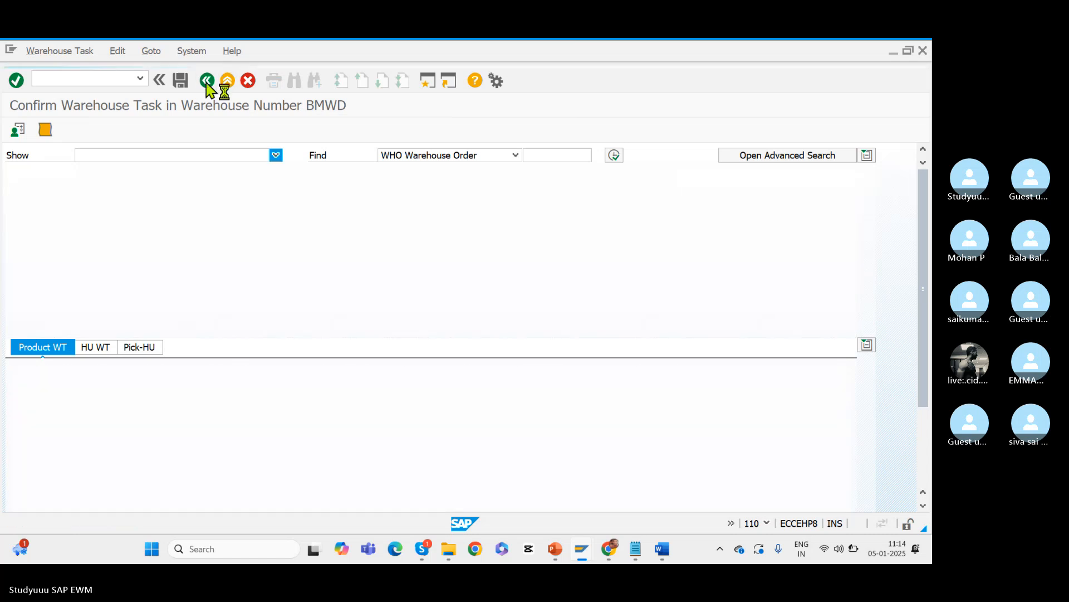
{"action": "left_click", "coordinate": [207, 82]}
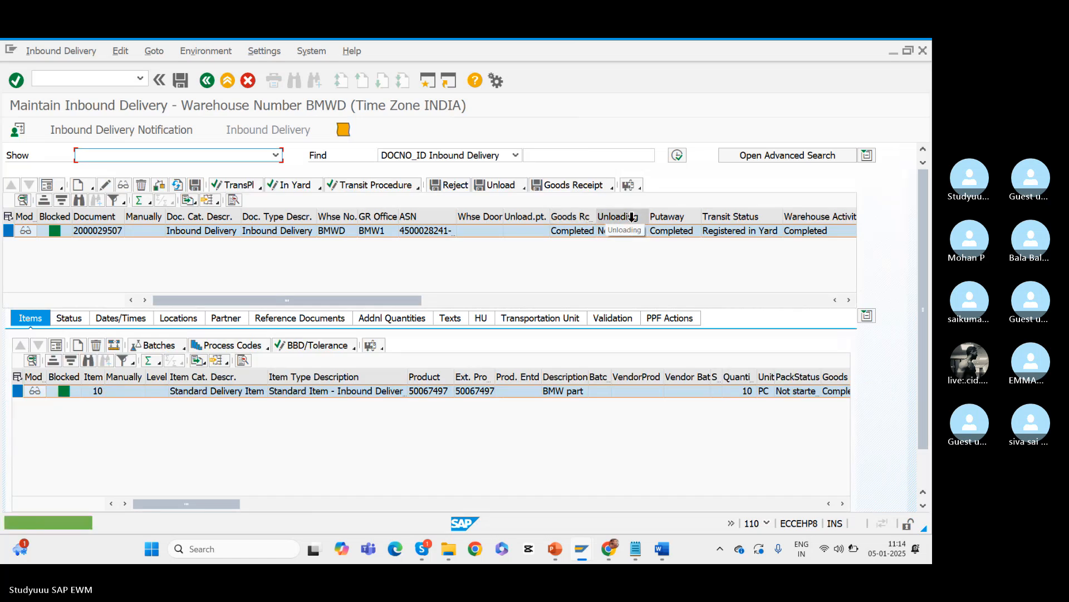
- Check the inbound delivery's PPF actions and find its ERP document number among the reference documents
{"action": "left_click", "coordinate": [663, 317]}
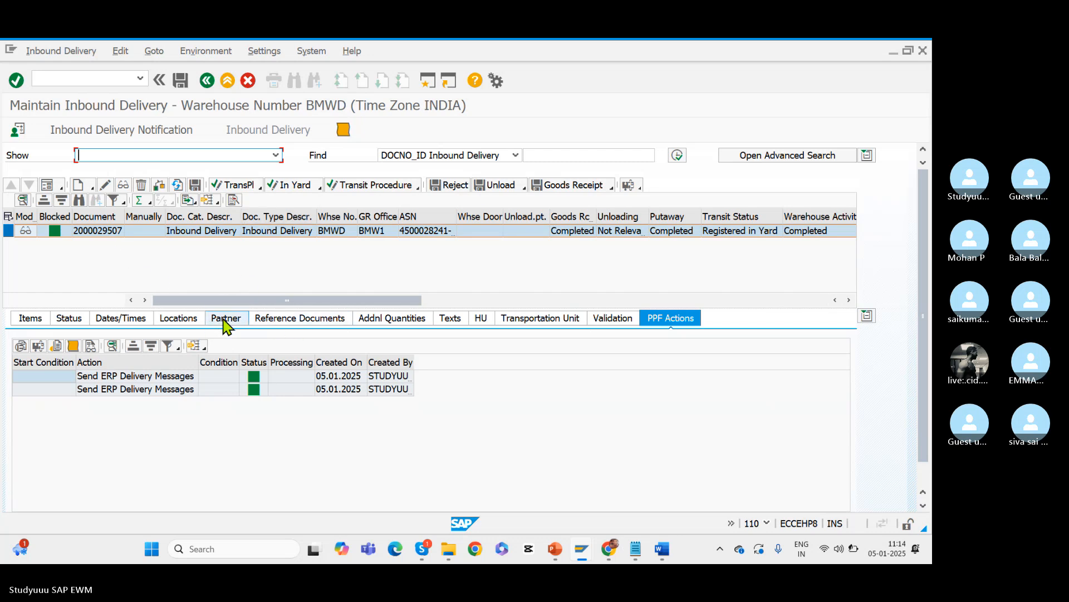
{"action": "left_click", "coordinate": [299, 318]}
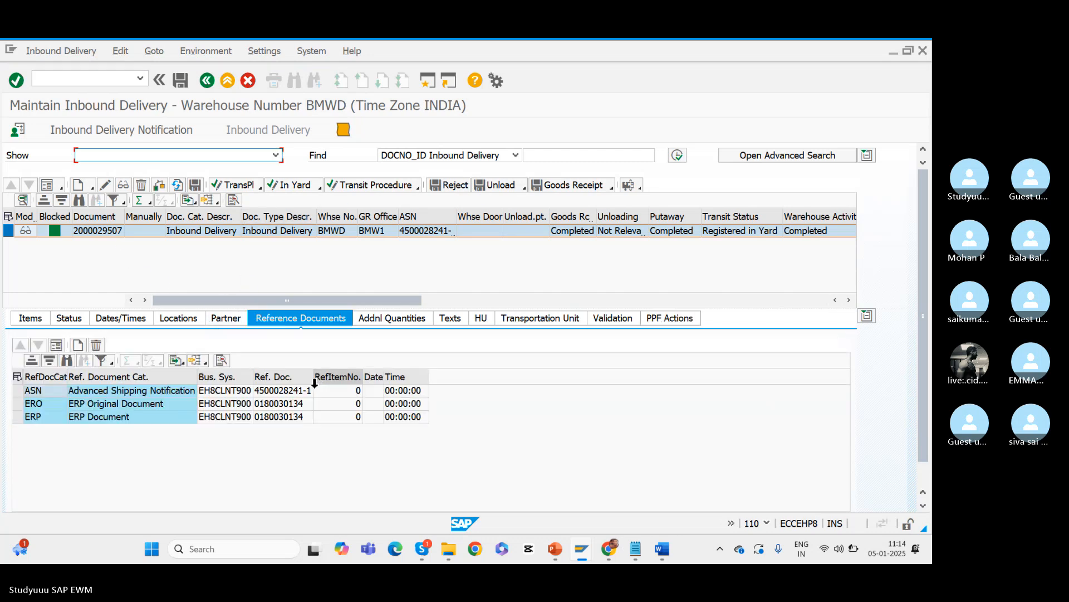
{"action": "left_click", "coordinate": [266, 418]}
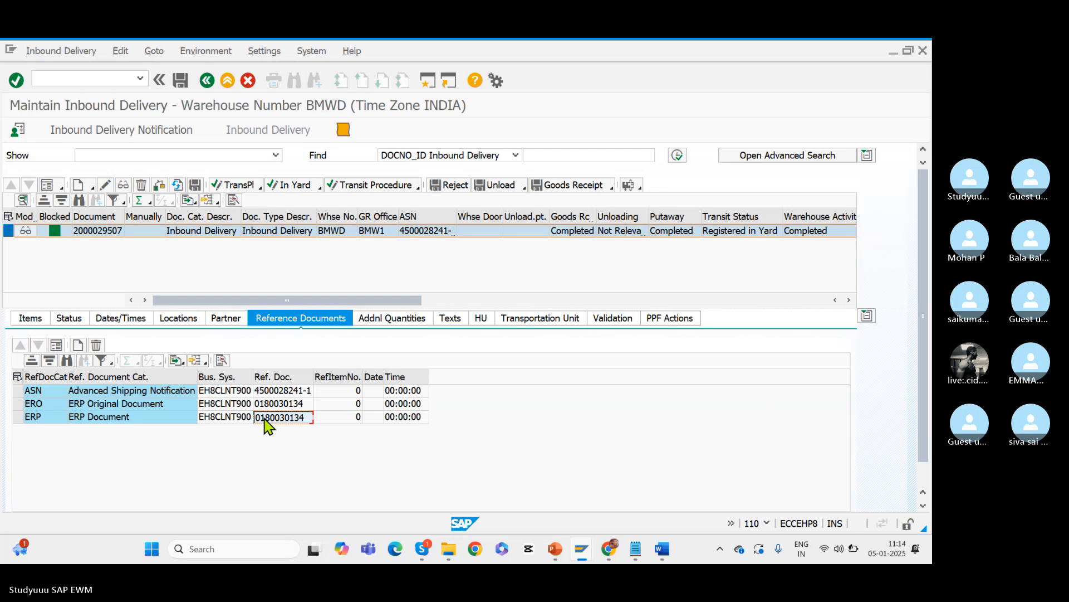
- In the ERP session, display inbound delivery 180030134 with transaction VL33N and check its goods movement data
{"action": "key", "text": "alt+Tab"}
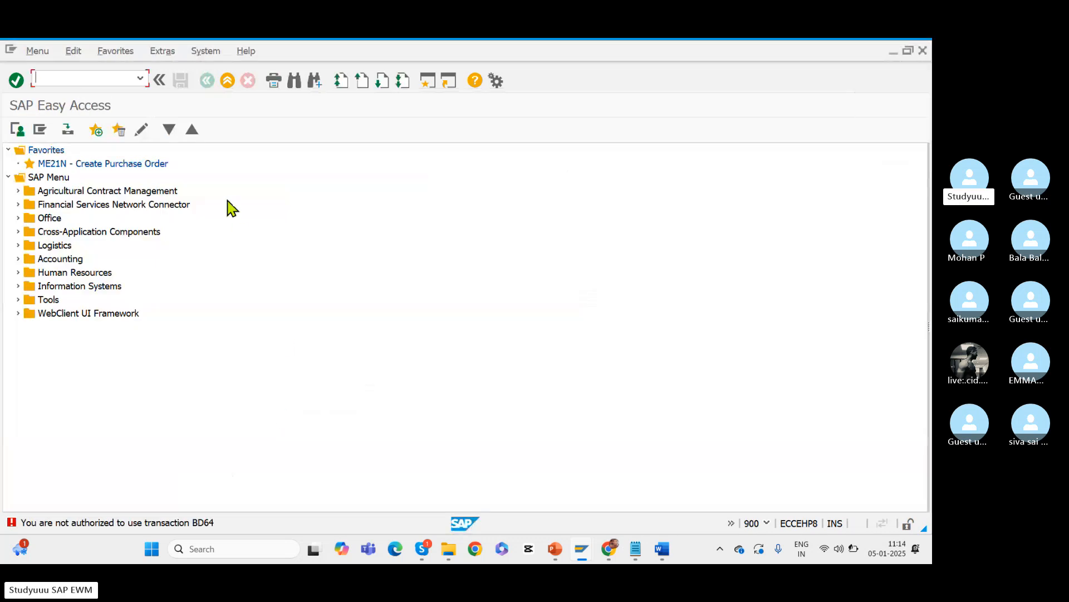
{"action": "type", "text": "vl33n"}
{"action": "key", "text": "Return"}
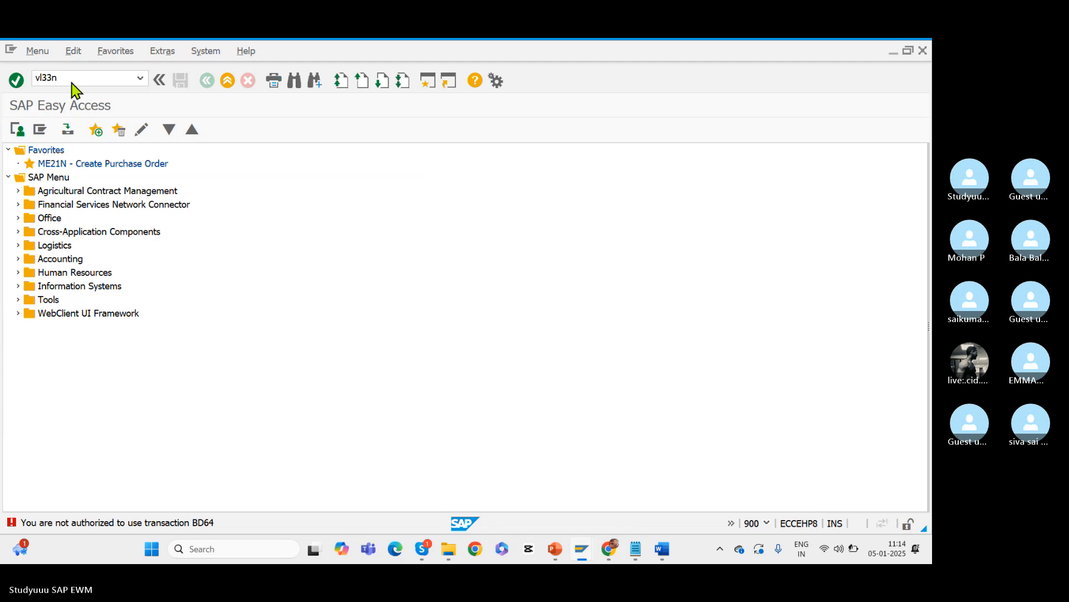
{"action": "key", "text": "Return"}
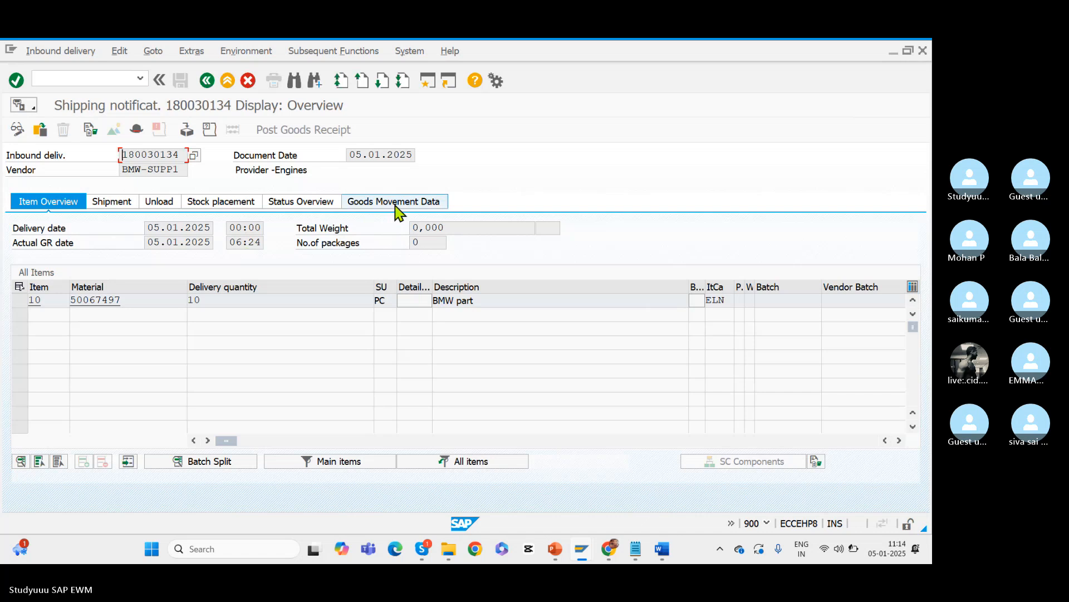
{"action": "left_click", "coordinate": [396, 207]}
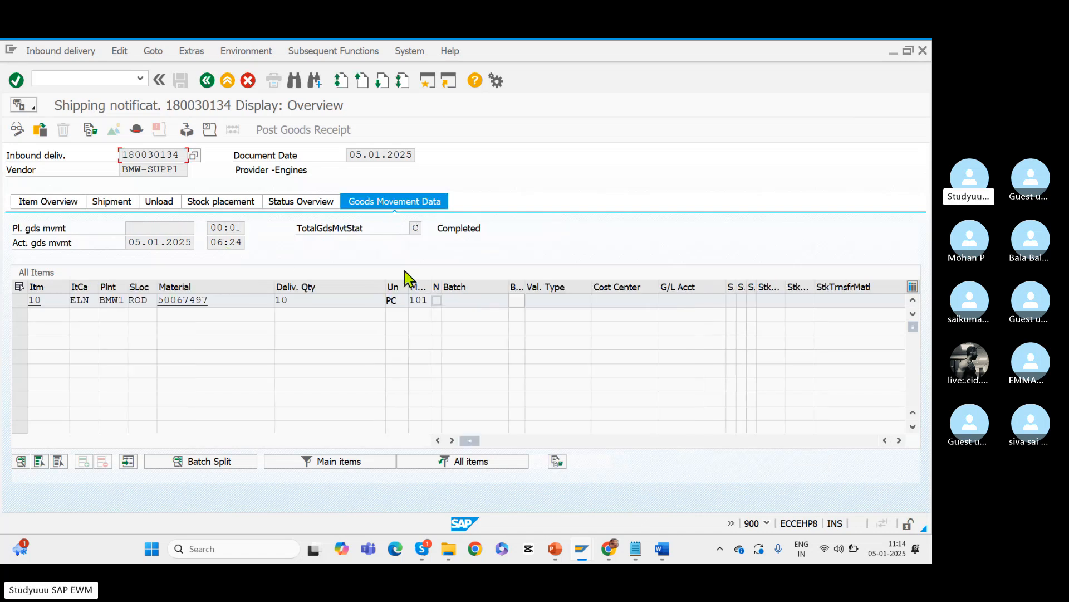
{"action": "left_click", "coordinate": [413, 229]}
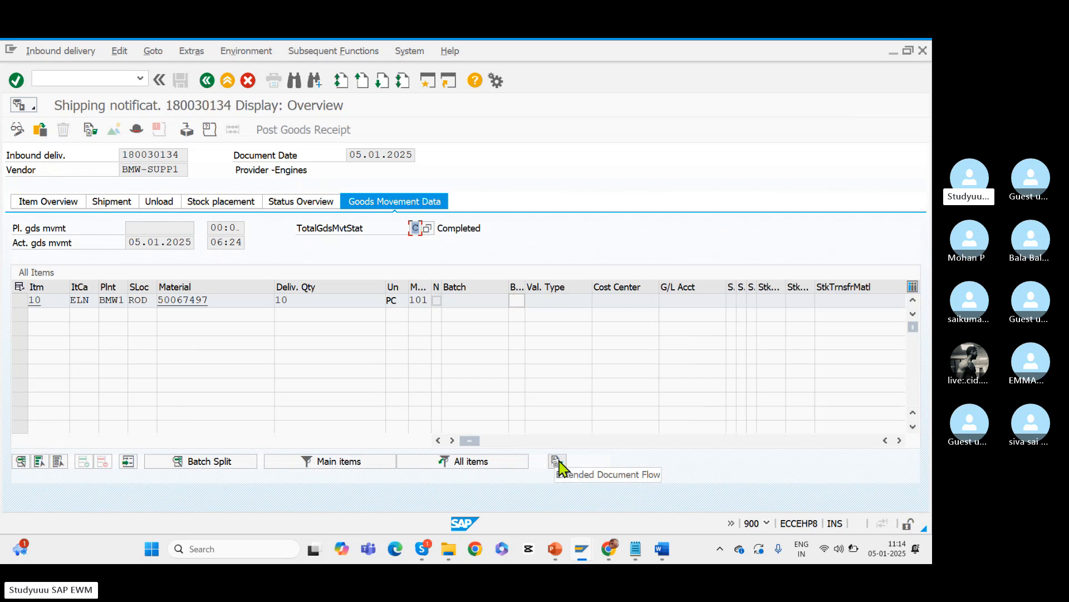
{"action": "left_click_drag", "start_coordinate": [469, 442], "coordinate": [418, 442]}
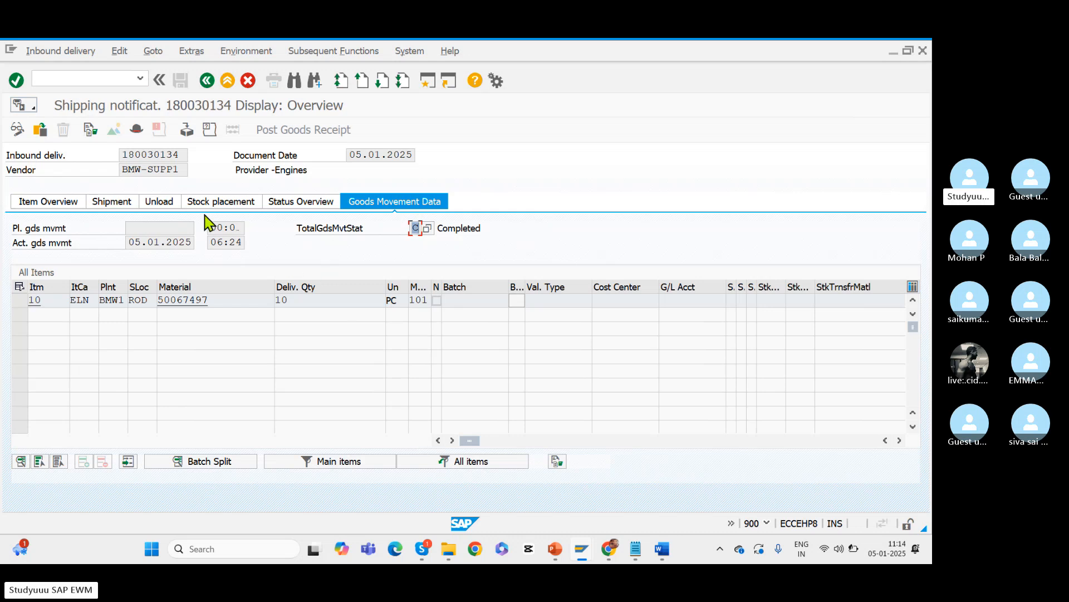
{"action": "key", "text": "alt+Tab"}
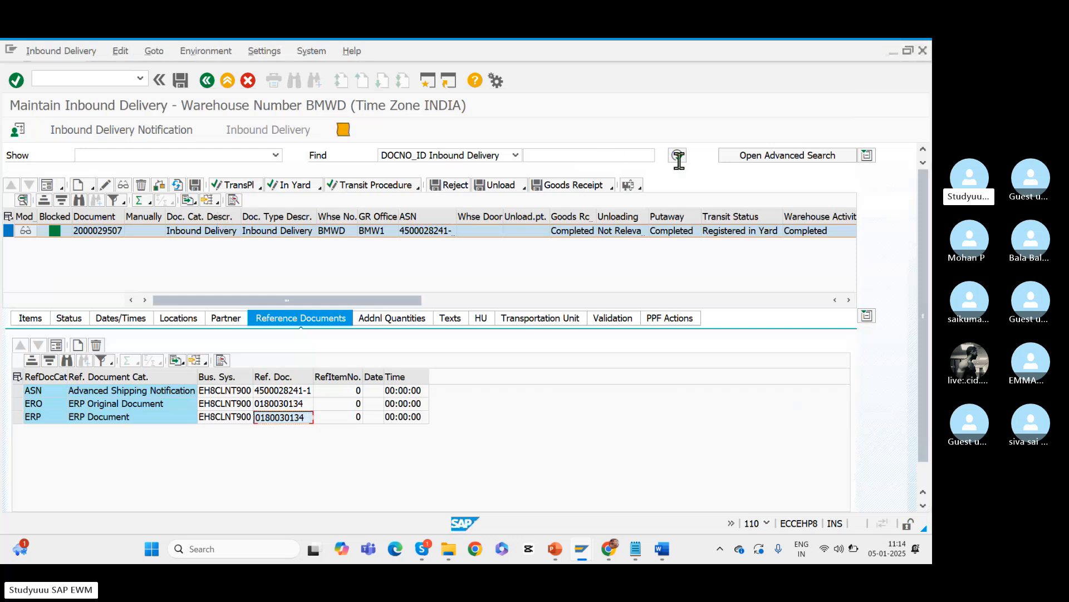
{"action": "left_click", "coordinate": [681, 161]}
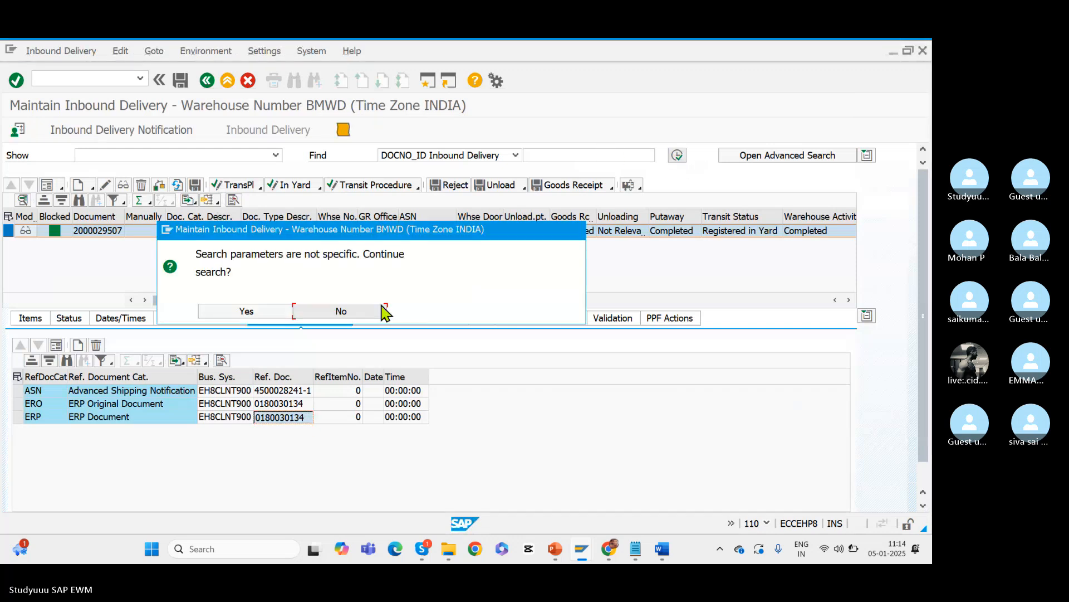
{"action": "left_click", "coordinate": [225, 314]}
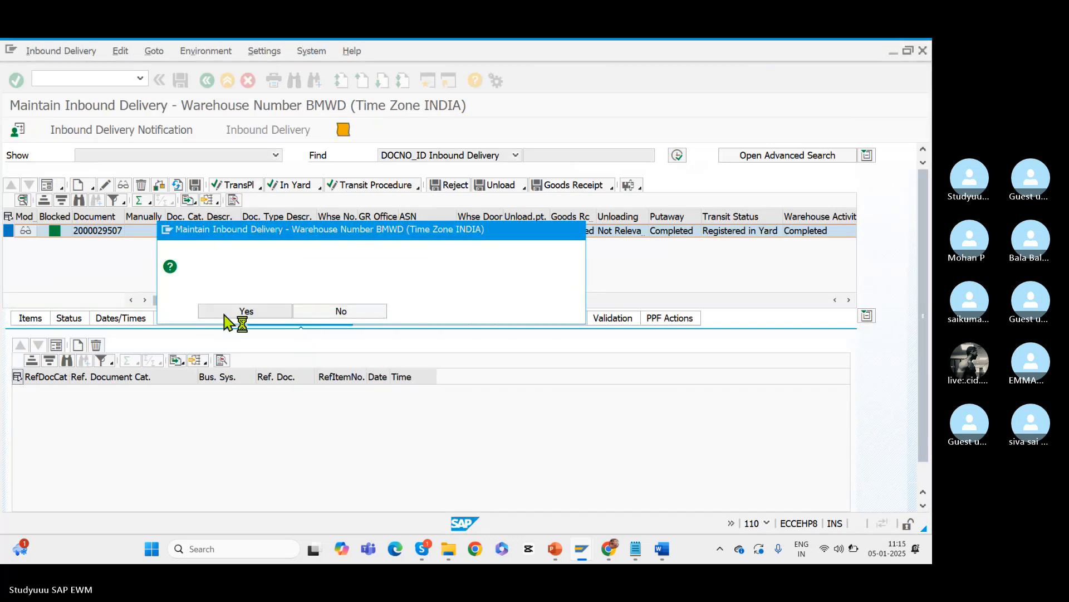
{"action": "left_click", "coordinate": [7, 243]}
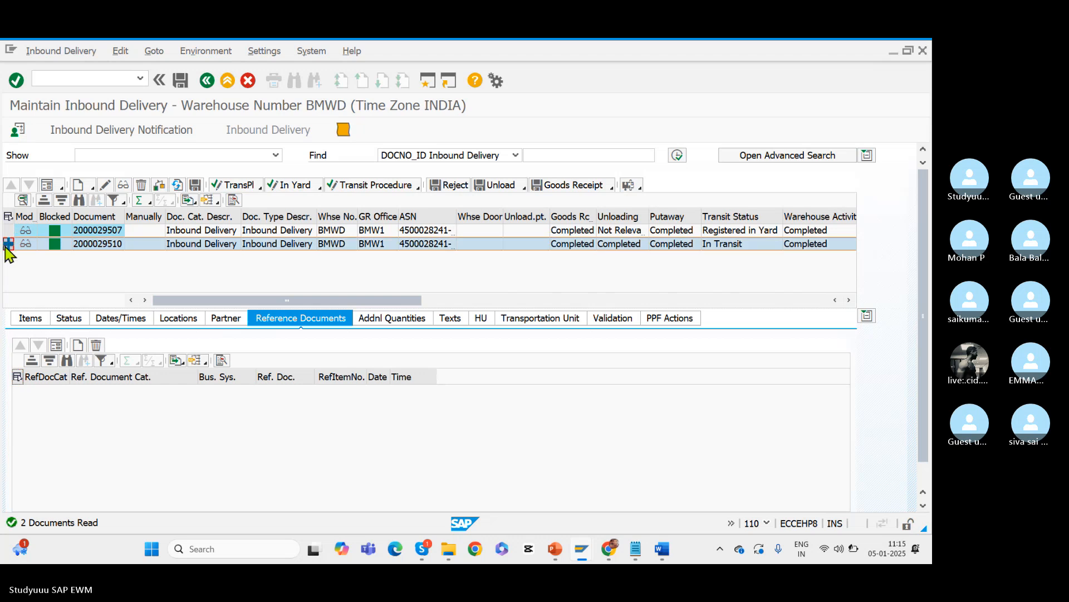
{"action": "left_click", "coordinate": [30, 319]}
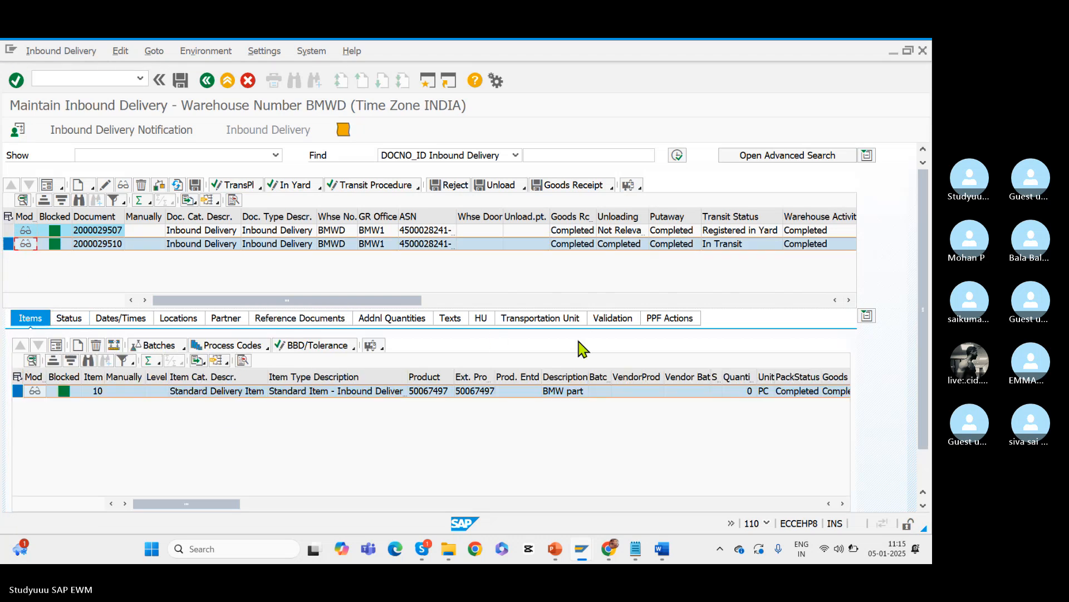
{"action": "left_click", "coordinate": [288, 319]}
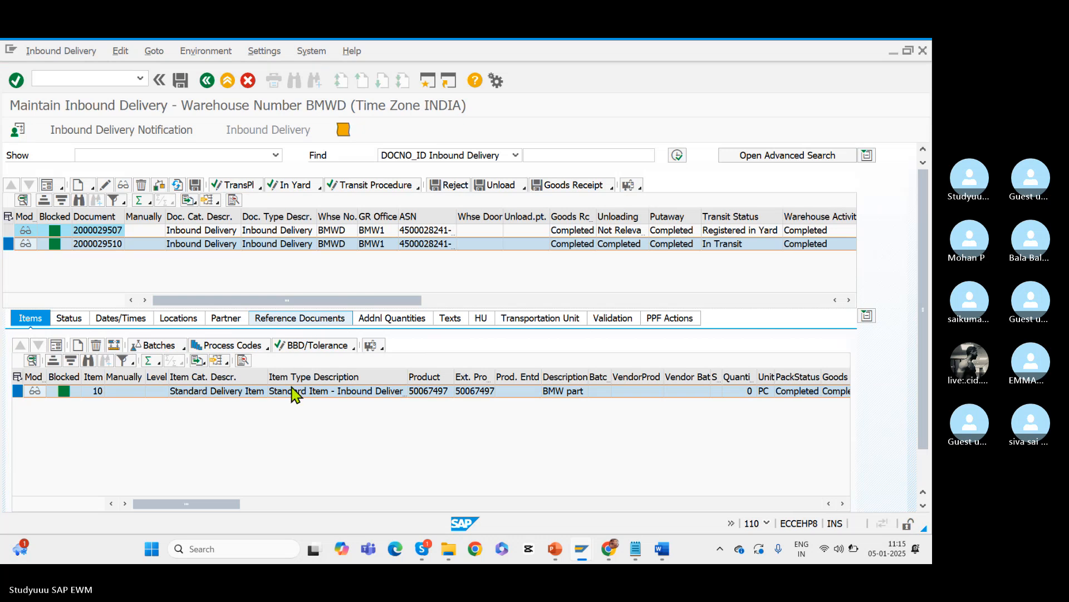
{"action": "left_click", "coordinate": [281, 417]}
{"action": "double_click", "coordinate": [281, 418]}
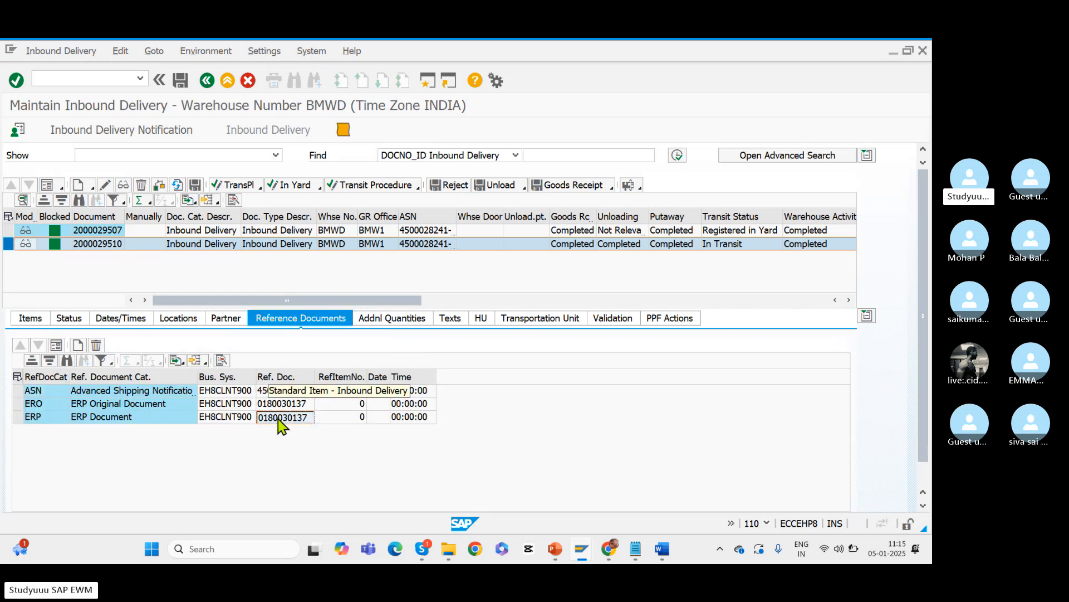
- In the ERP session, display inbound delivery 180030137 with transaction VL33N and check its item quantity
{"action": "left_click", "coordinate": [65, 77]}
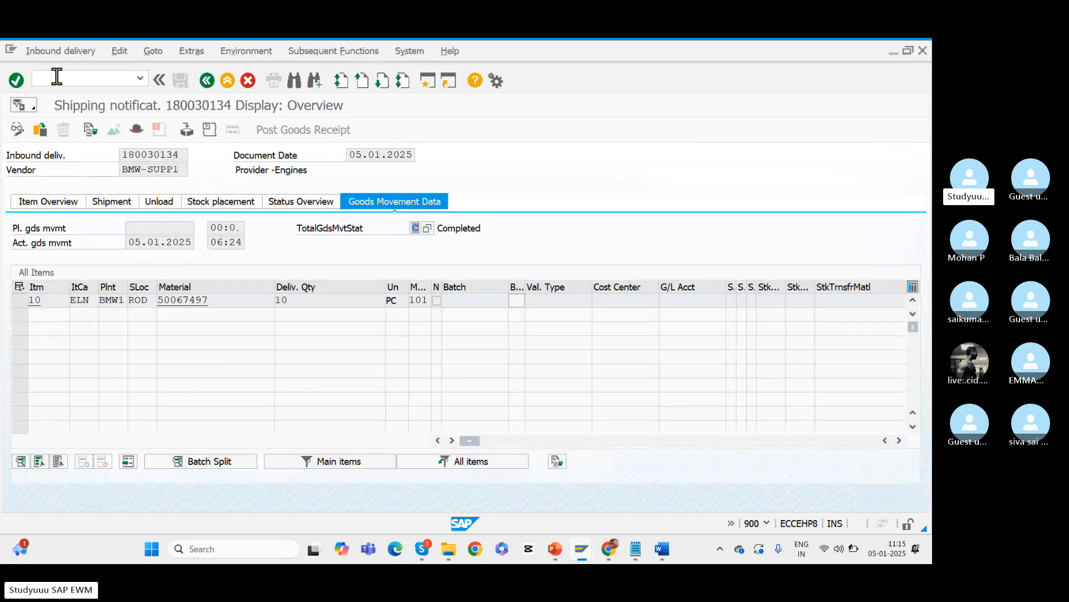
{"action": "type", "text": "/nv"}
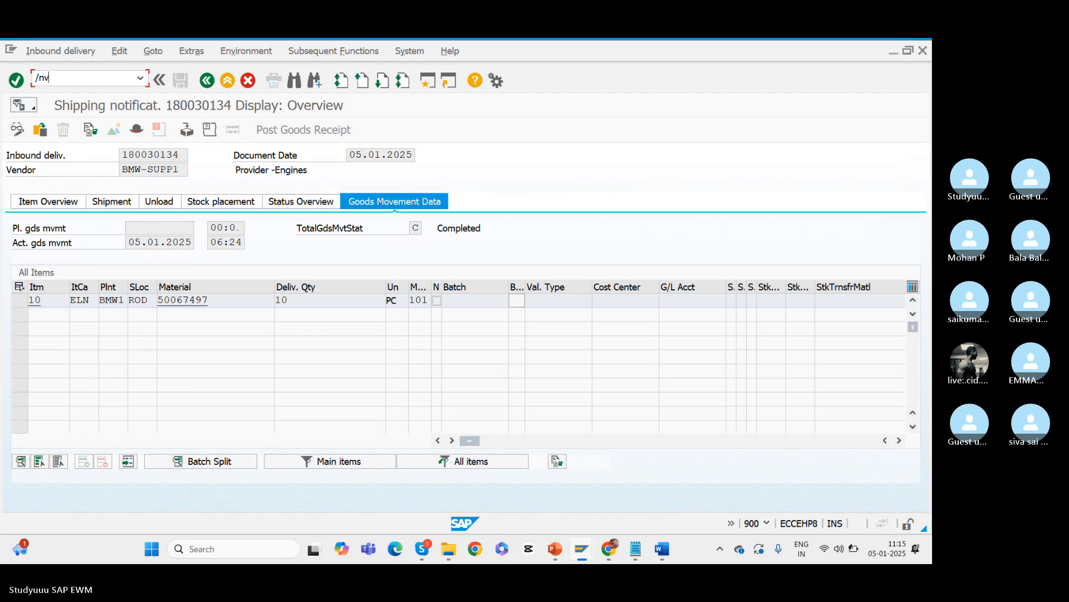
{"action": "type", "text": "l33n"}
{"action": "key", "text": "Return"}
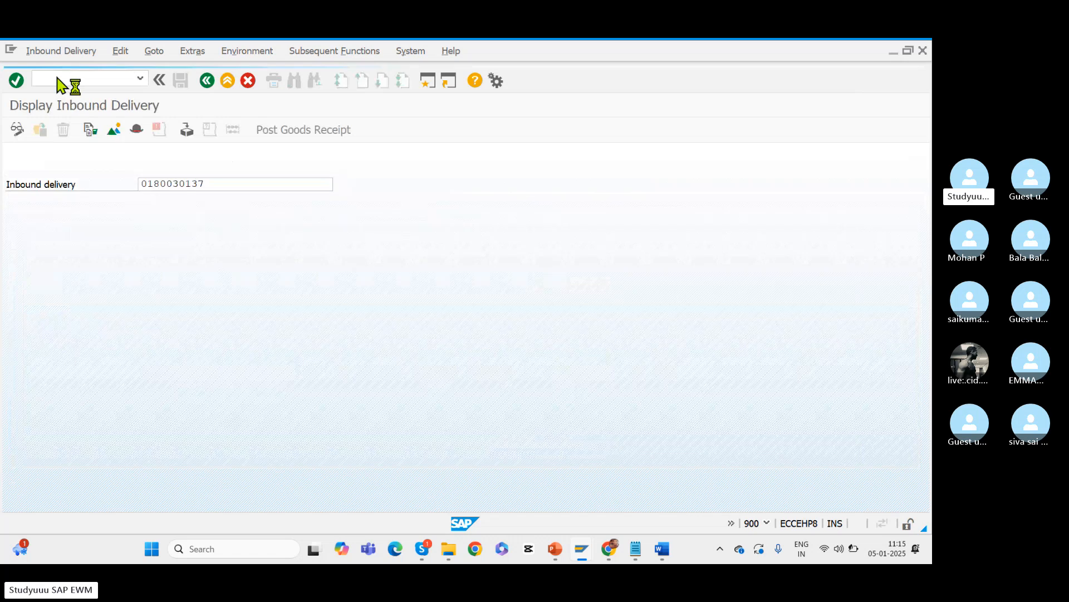
{"action": "left_click", "coordinate": [218, 301]}
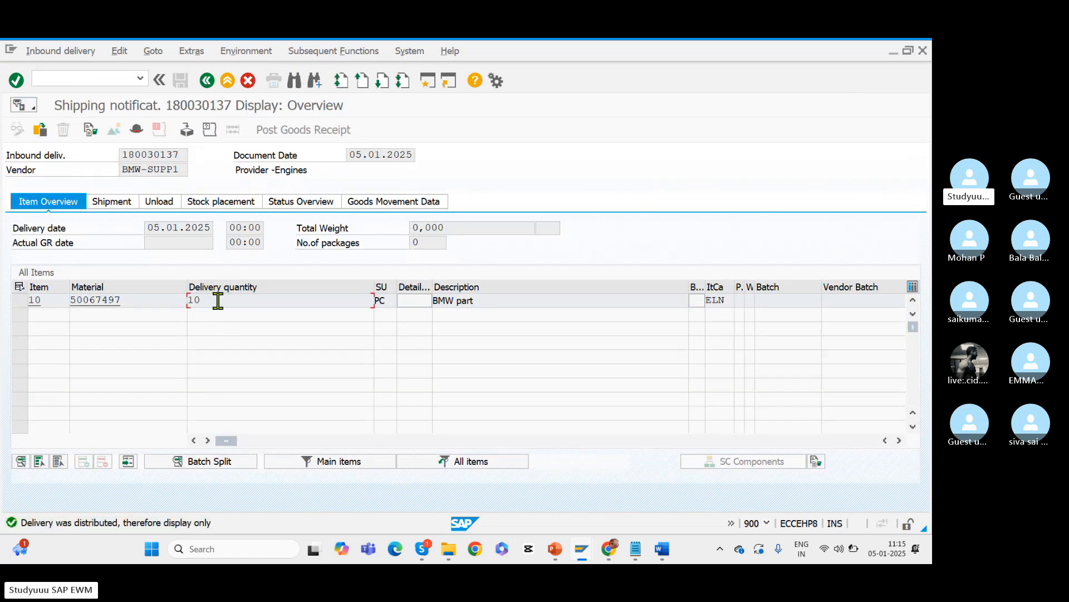
{"action": "left_click_drag", "start_coordinate": [218, 301], "coordinate": [151, 296]}
- Return to the inbound delivery selection and display delivery 180030134 again
{"action": "left_click", "coordinate": [68, 78]}
{"action": "key", "text": "Return"}
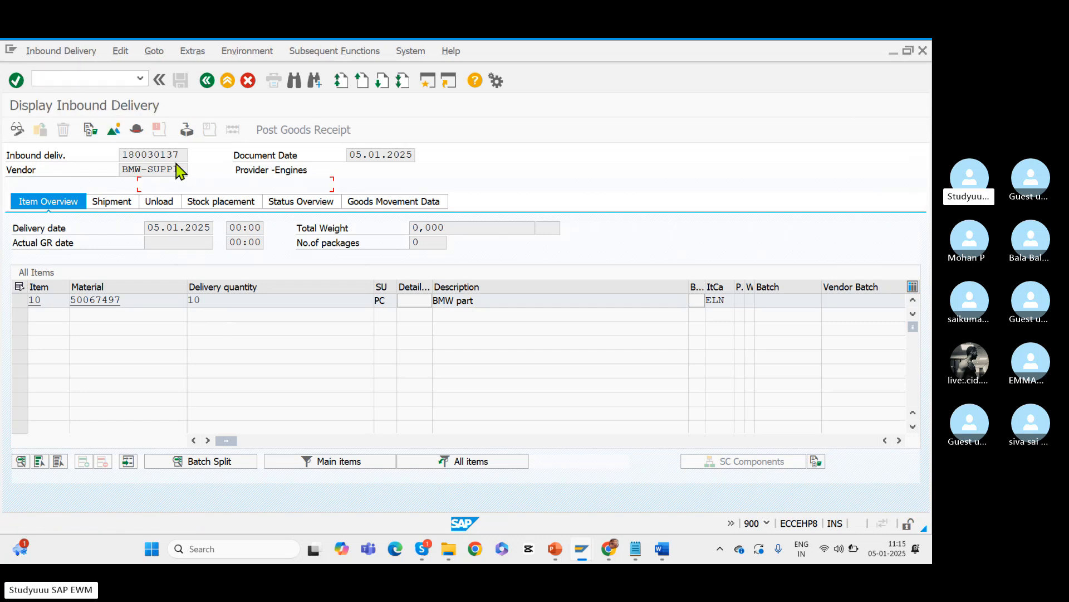
{"action": "left_click", "coordinate": [206, 179]}
{"action": "key", "text": "BackSpace"}
{"action": "type", "text": "4"}
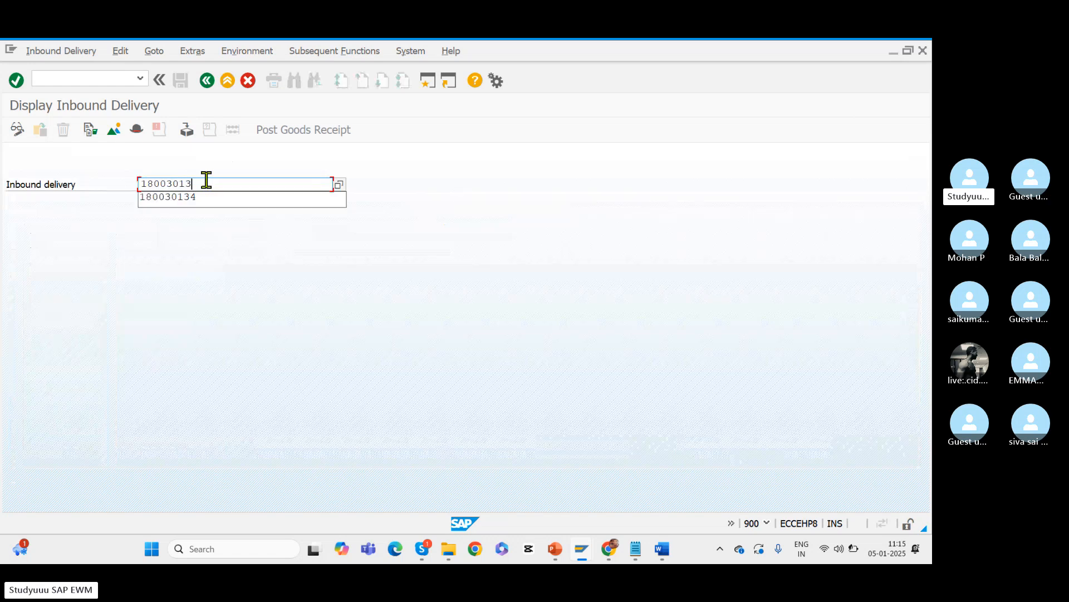
{"action": "key", "text": "Return"}
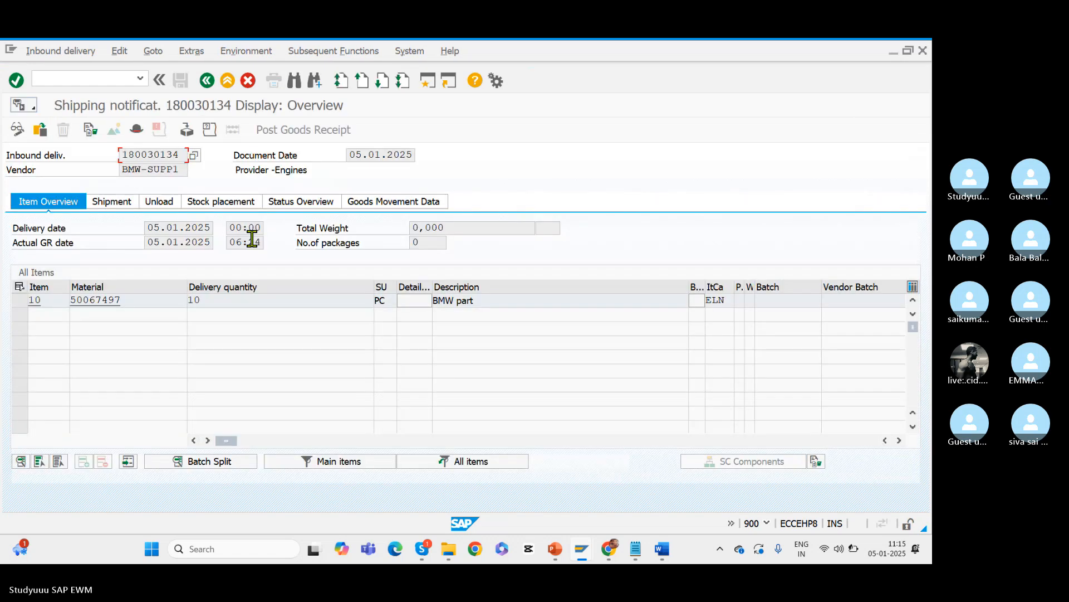
- Check the delivery's total goods movement status and review the list of possible status values
{"action": "left_click", "coordinate": [382, 207]}
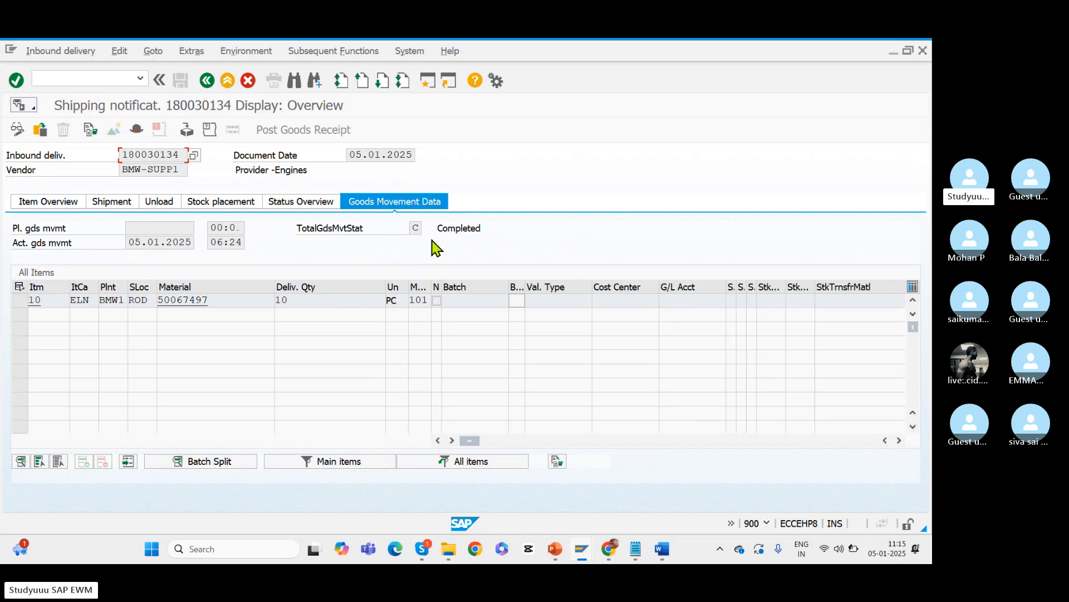
{"action": "left_click", "coordinate": [416, 228]}
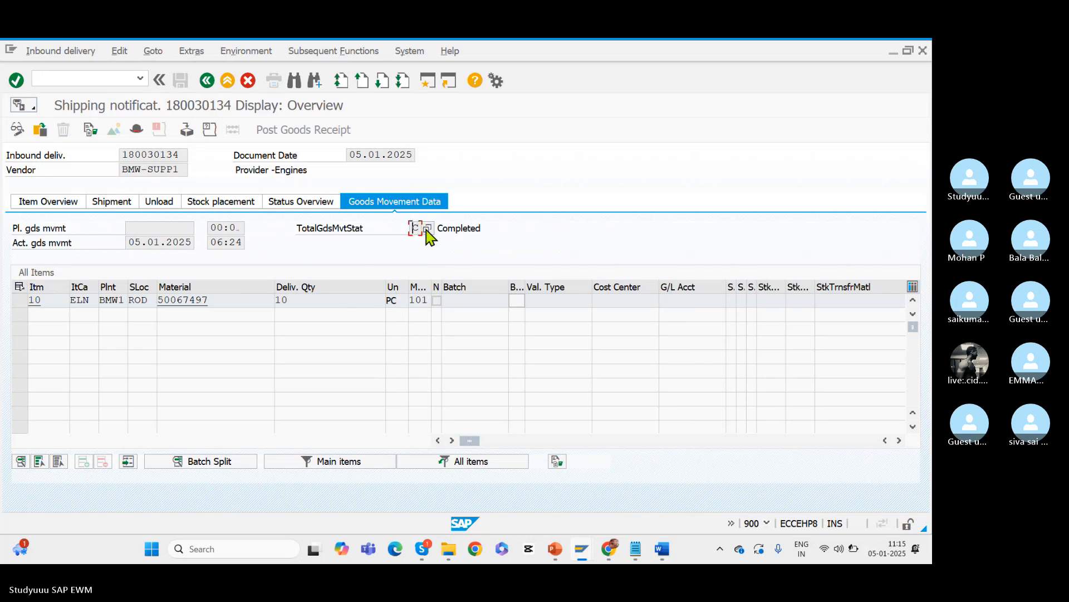
{"action": "left_click", "coordinate": [424, 230]}
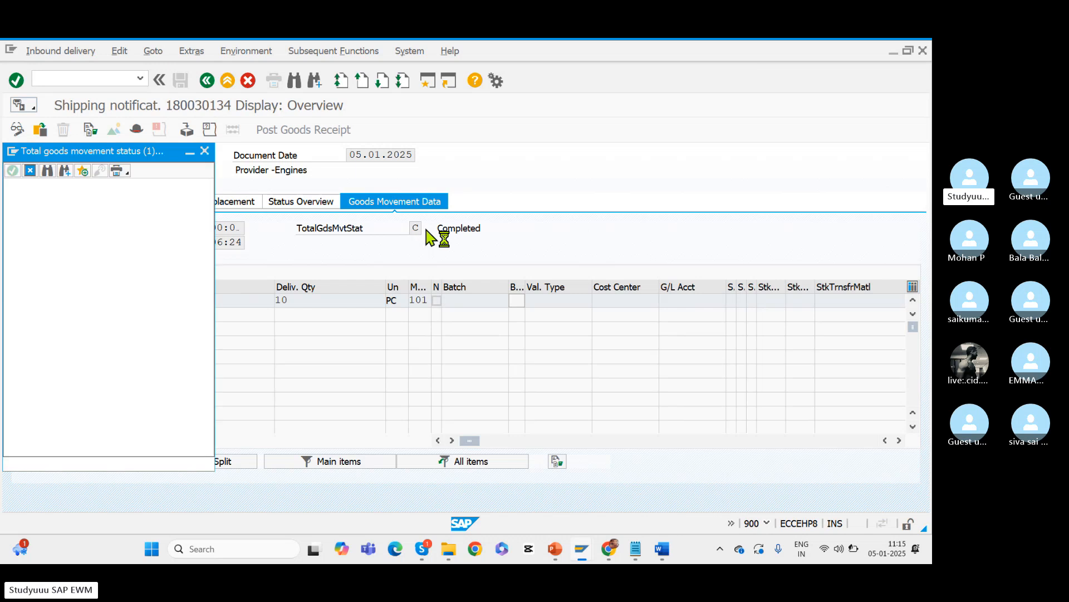
{"action": "left_click", "coordinate": [127, 243]}
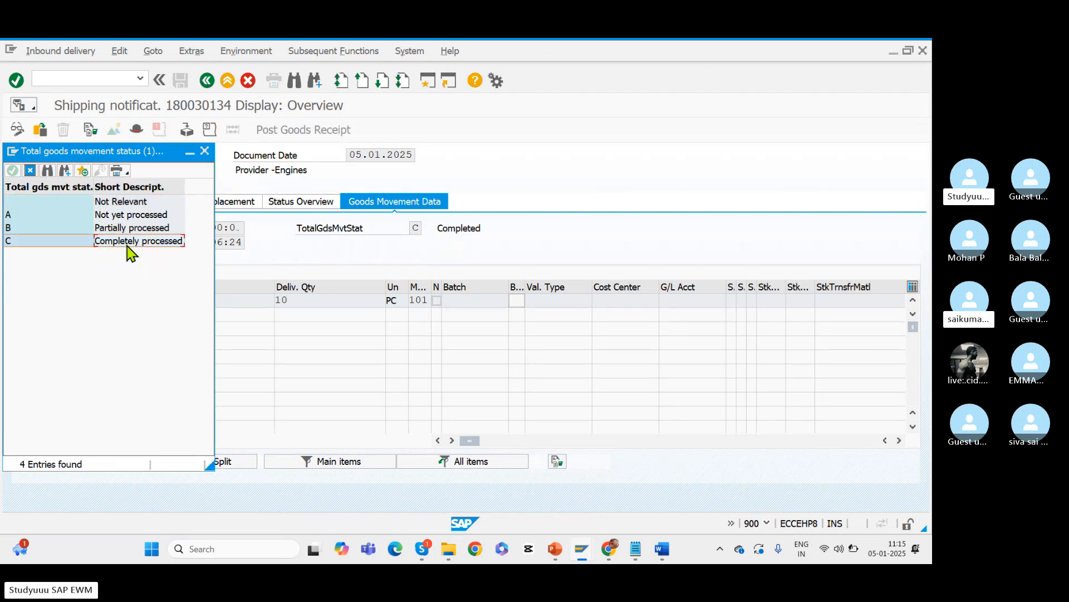
{"action": "left_click", "coordinate": [206, 152]}
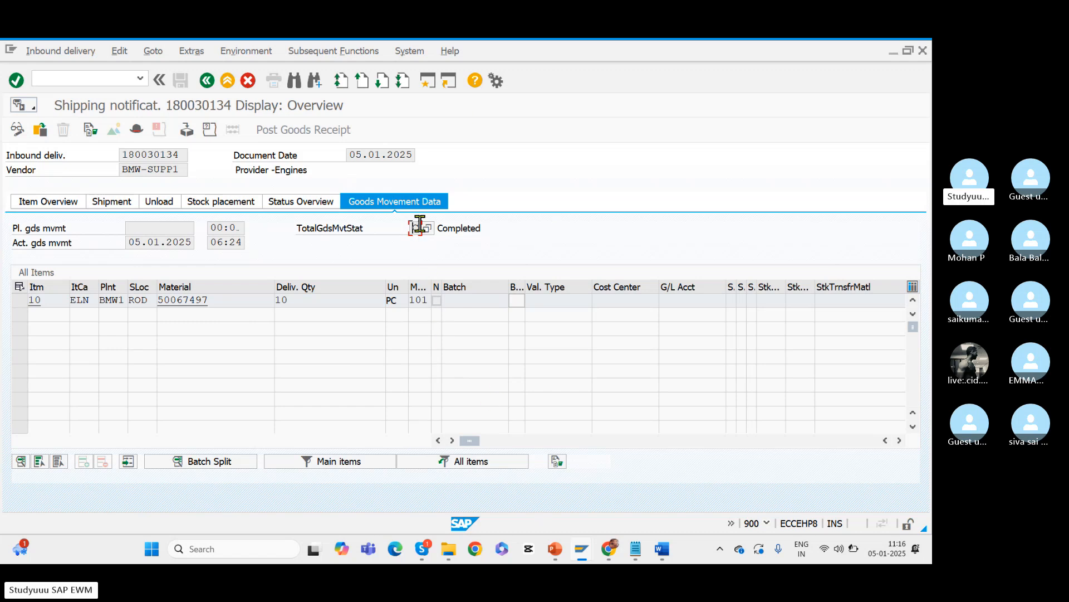
{"action": "left_click_drag", "start_coordinate": [420, 227], "coordinate": [405, 234]}
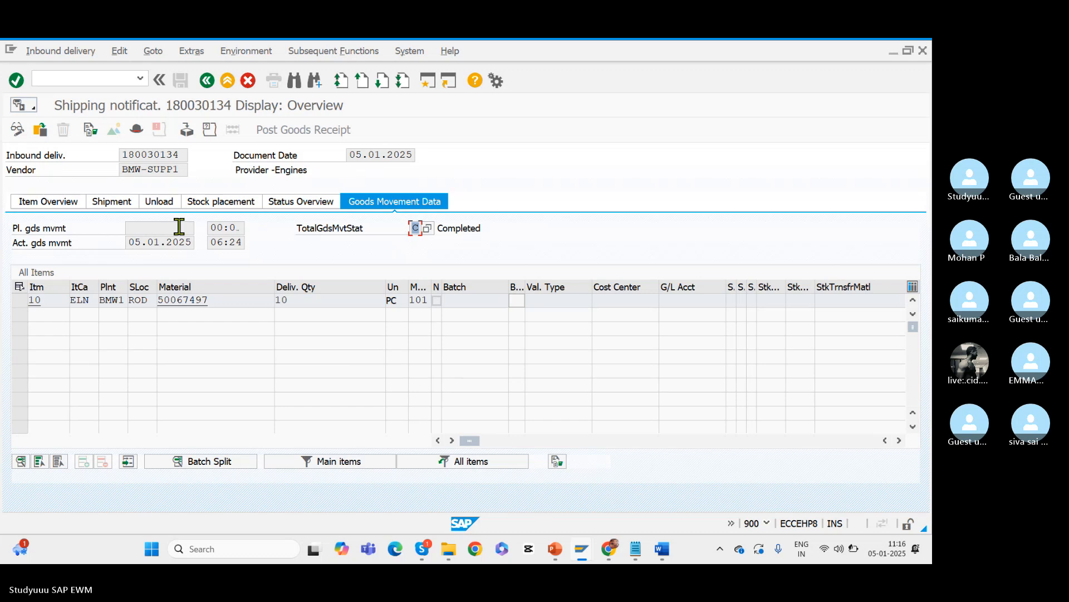
- Open the delivery's document flow and show the item data of its goods receipt document
{"action": "left_click", "coordinate": [90, 131]}
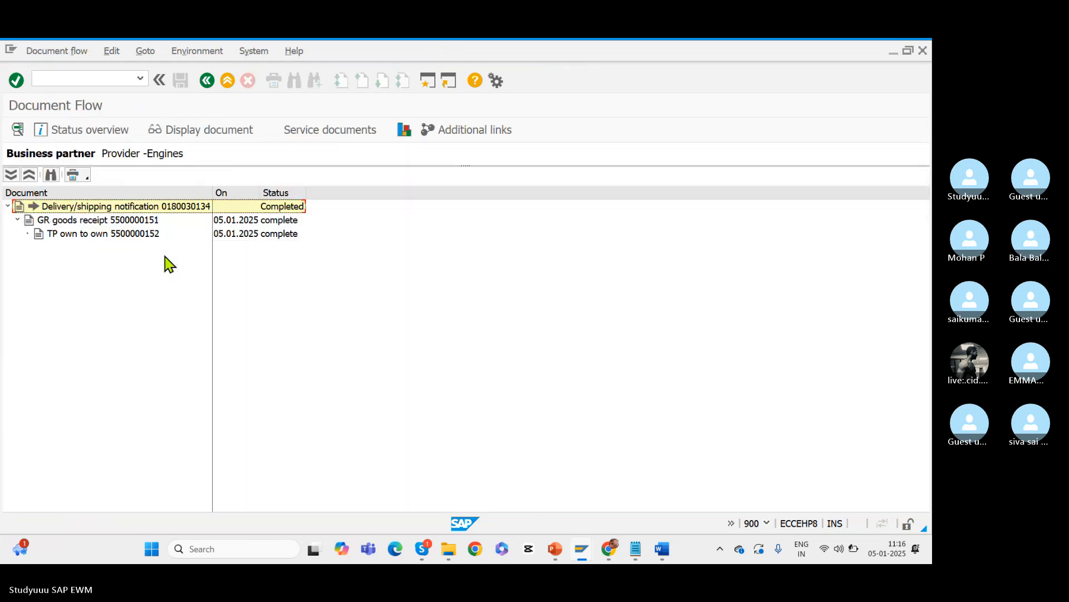
{"action": "left_click", "coordinate": [84, 221]}
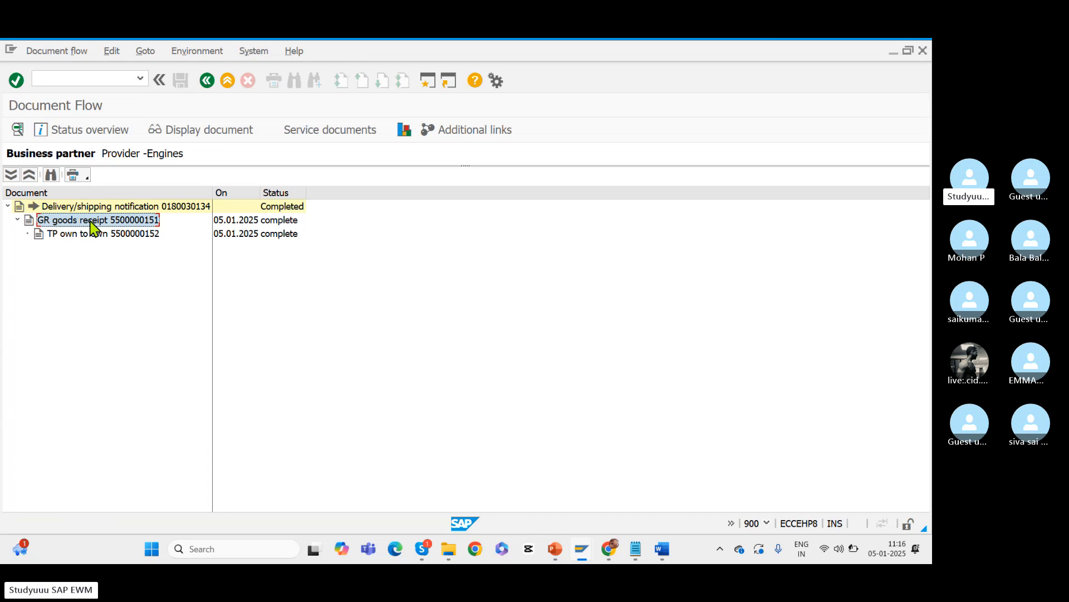
{"action": "left_click", "coordinate": [282, 206]}
{"action": "left_click", "coordinate": [243, 220]}
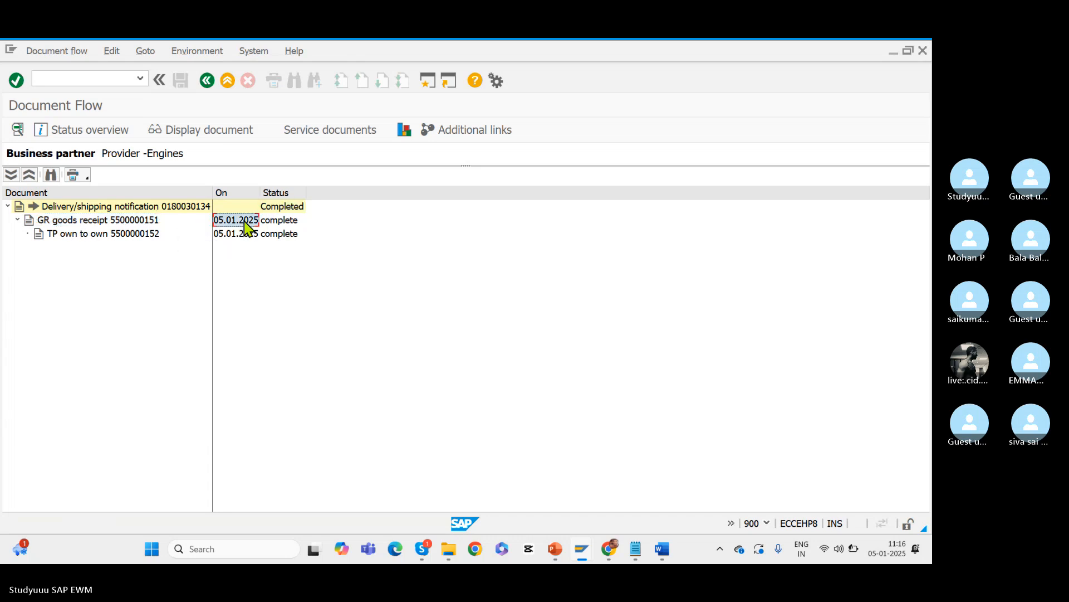
{"action": "left_click", "coordinate": [17, 221]}
{"action": "left_click", "coordinate": [61, 221]}
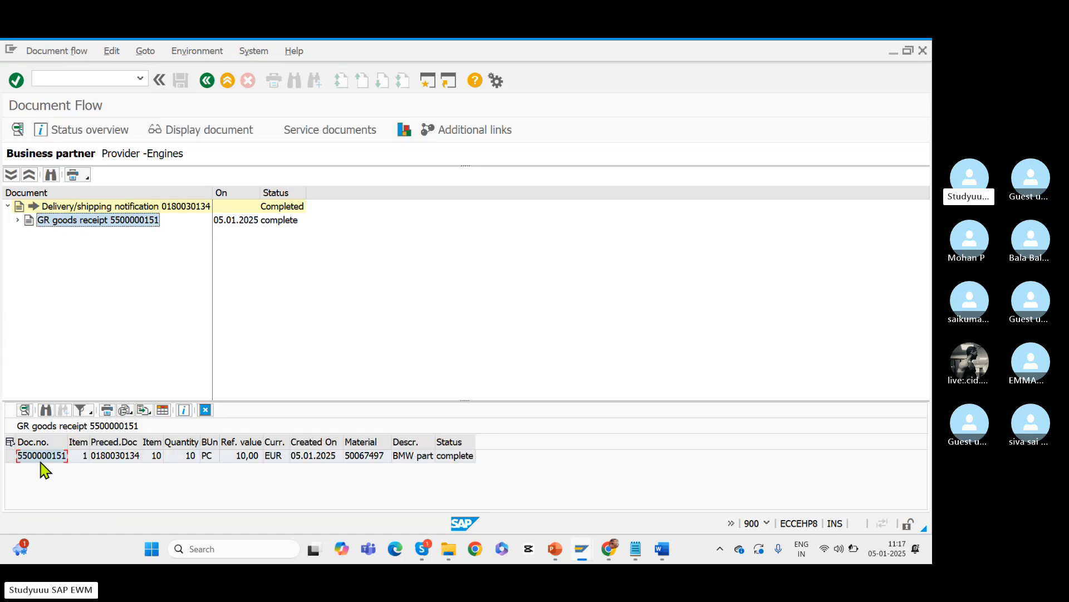
- Open the full details of the goods receipt item and check its document number
{"action": "left_click", "coordinate": [41, 461]}
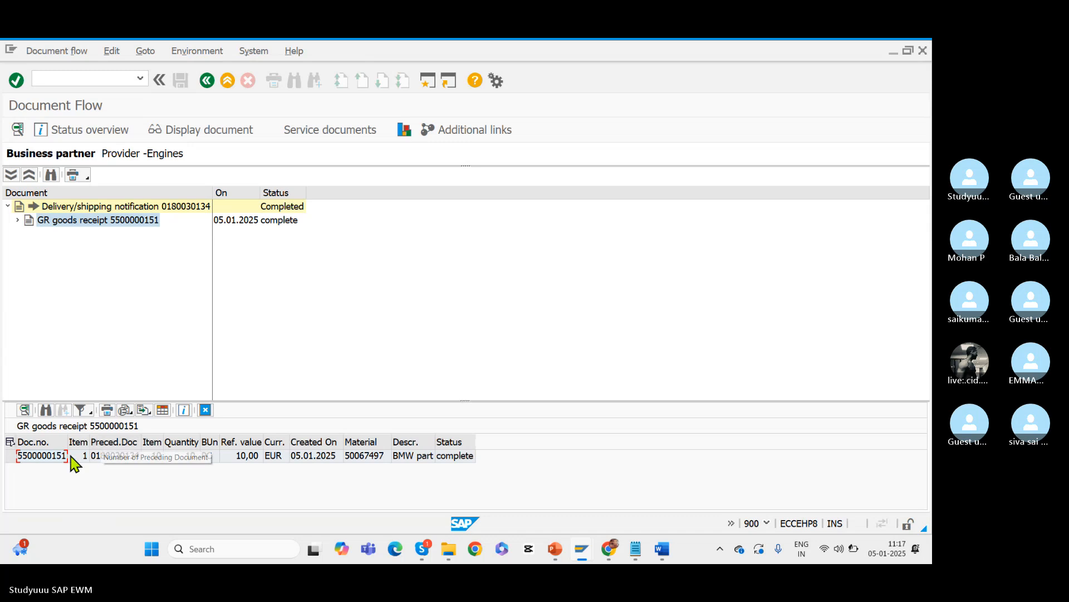
{"action": "left_click", "coordinate": [116, 460]}
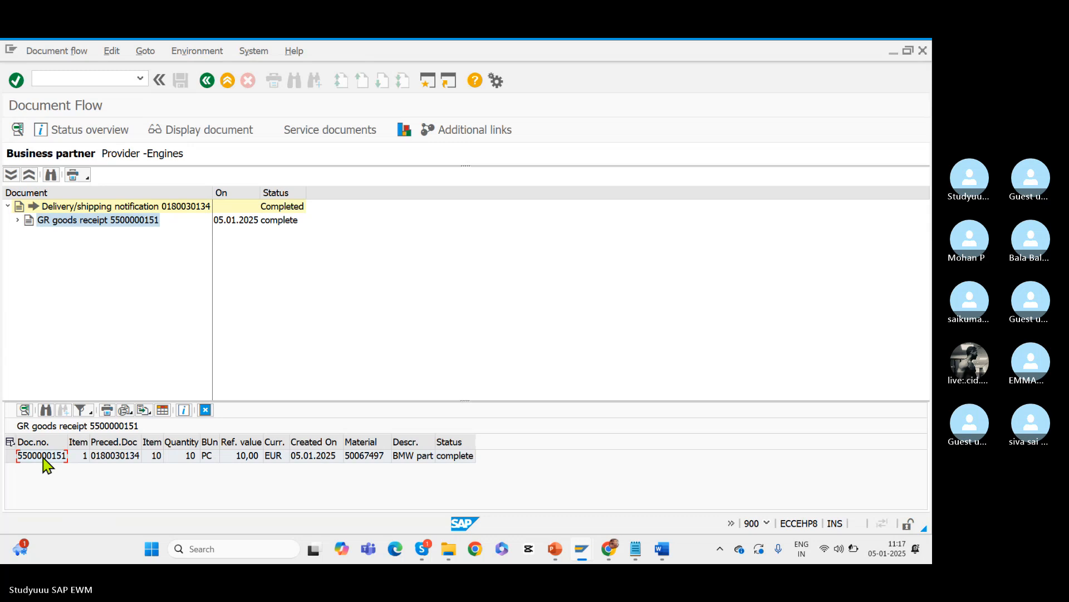
{"action": "left_click", "coordinate": [11, 456]}
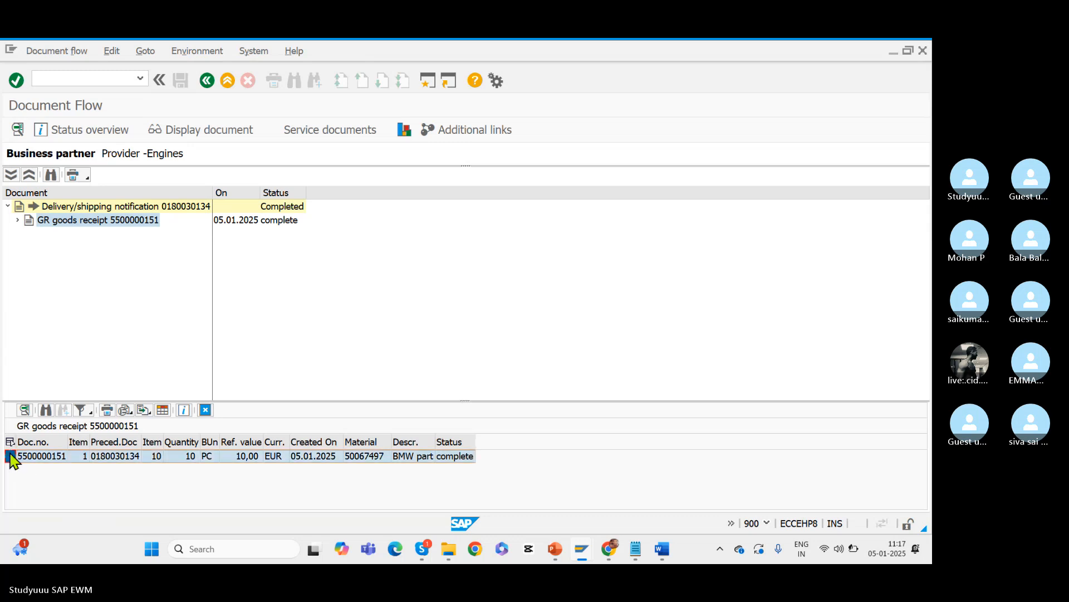
{"action": "left_click", "coordinate": [24, 413]}
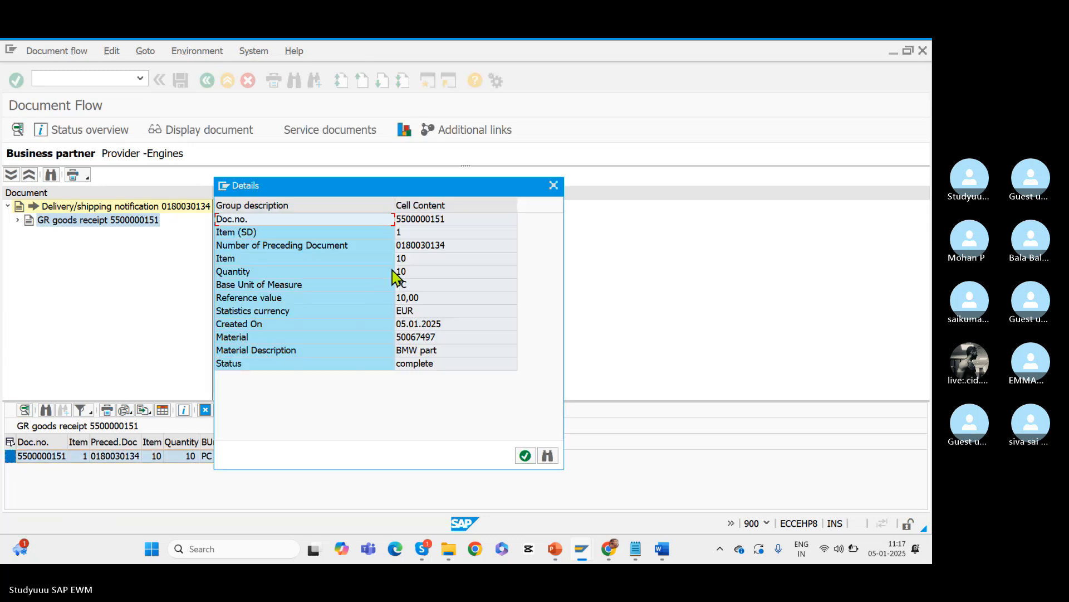
{"action": "left_click", "coordinate": [427, 222]}
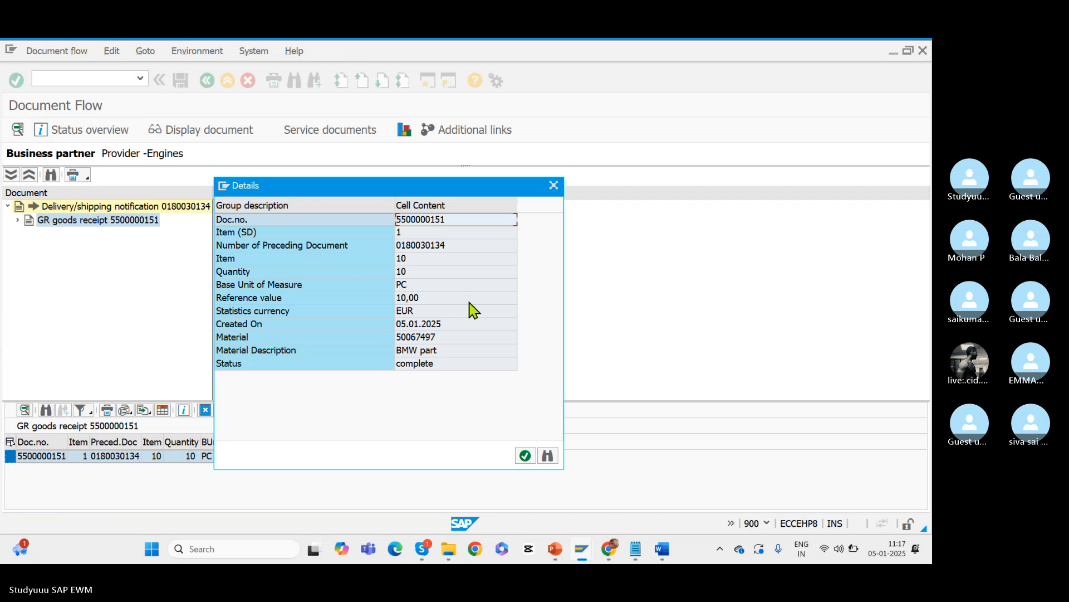
- Close the goods receipt item details and return from the document flow to the inbound delivery overview
{"action": "left_click", "coordinate": [524, 456]}
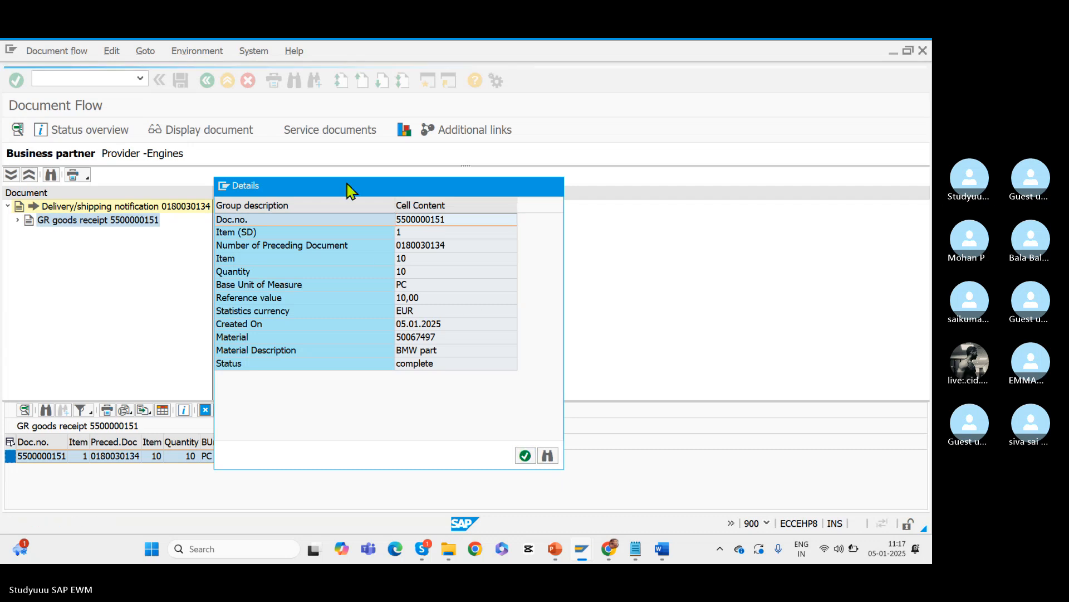
{"action": "left_click", "coordinate": [207, 82]}
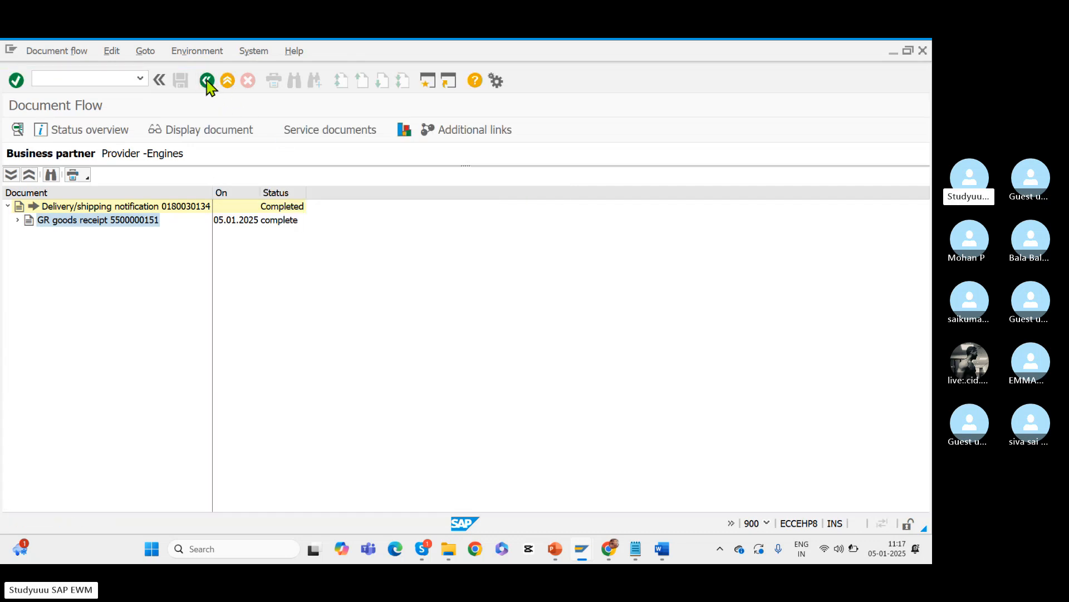
{"action": "left_click", "coordinate": [207, 81]}
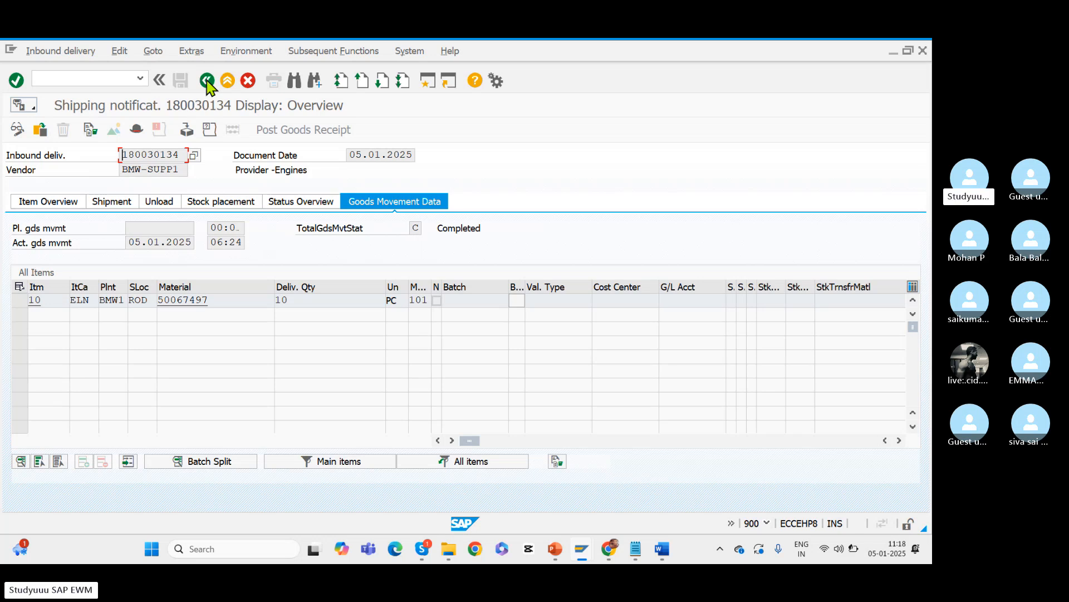
- Switch to the PowerPoint presentation and add the line "Dummy WH - EWM" below the plant and storage location text on slide 33
{"action": "key", "text": "alt+Tab"}
{"action": "key", "text": "alt+Tab"}
{"action": "key", "text": "alt+Tab"}
{"action": "key", "text": "alt+Tab"}
{"action": "key", "text": "alt+Tab"}
{"action": "key", "text": "alt+Tab"}
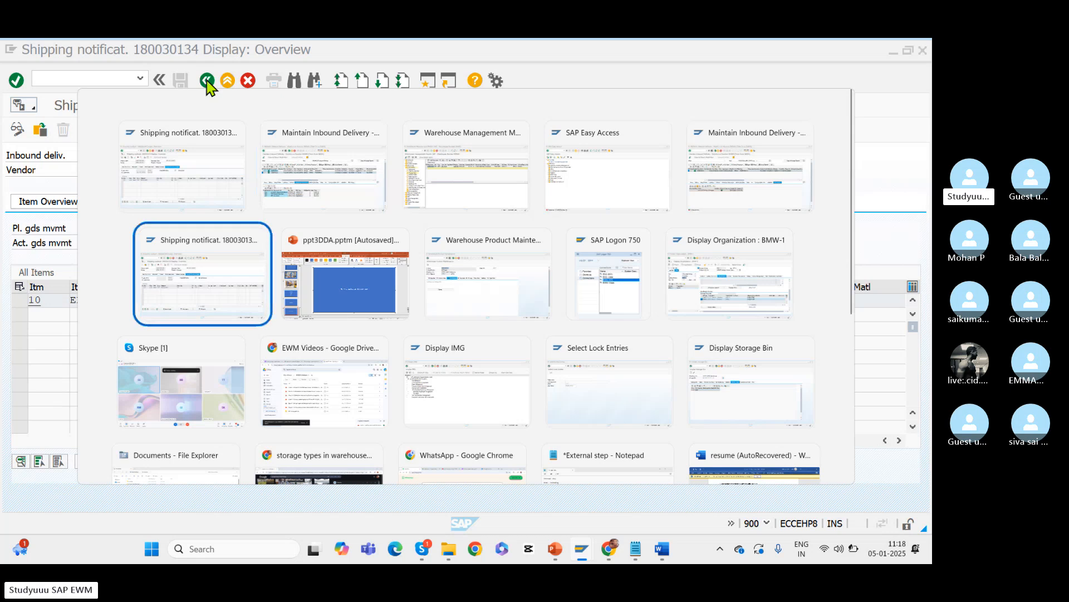
{"action": "key", "text": "alt+Tab"}
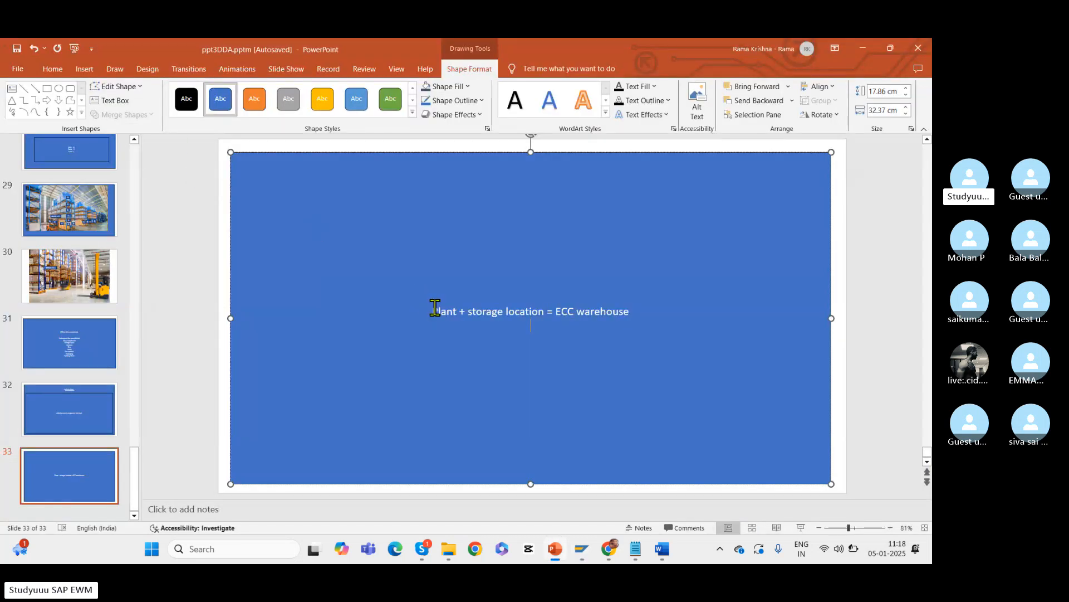
{"action": "left_click_drag", "start_coordinate": [435, 311], "coordinate": [687, 318]}
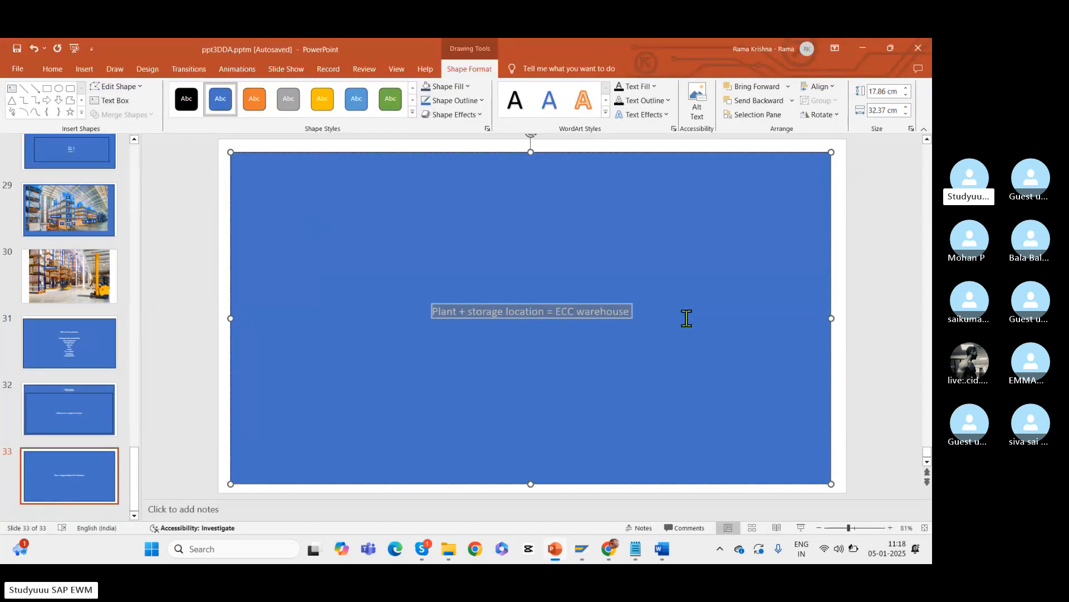
{"action": "left_click", "coordinate": [630, 308]}
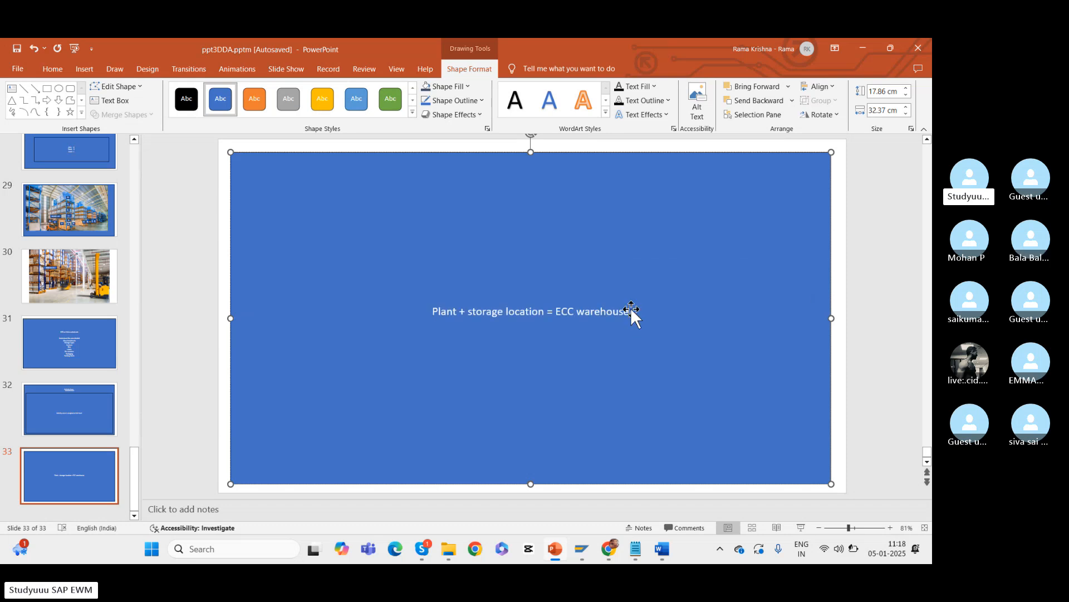
{"action": "key", "text": "Return"}
{"action": "key", "text": "Return"}
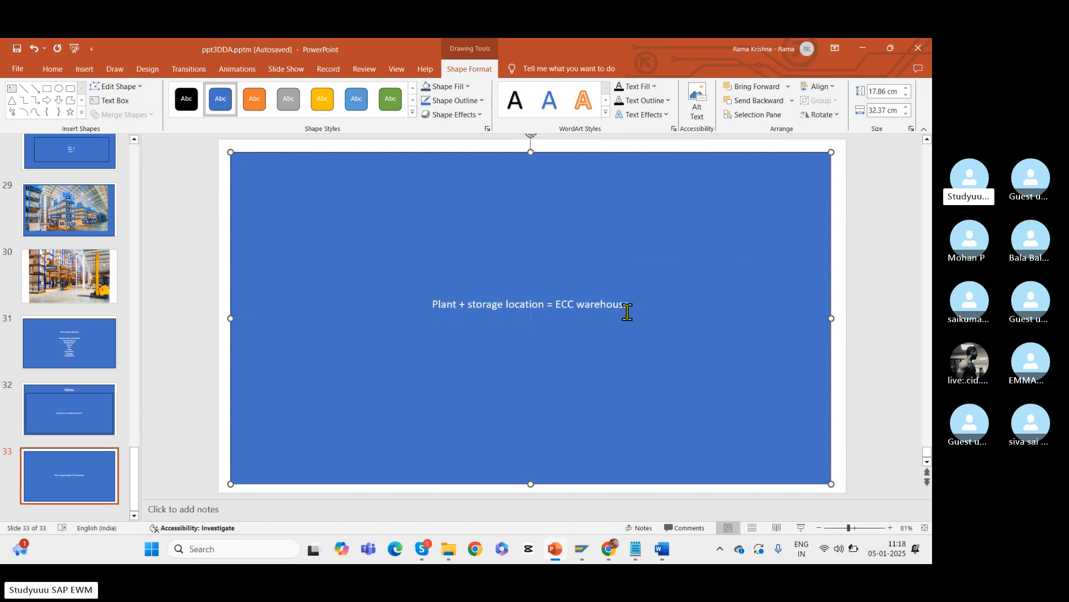
{"action": "type", "text": "Dumm"}
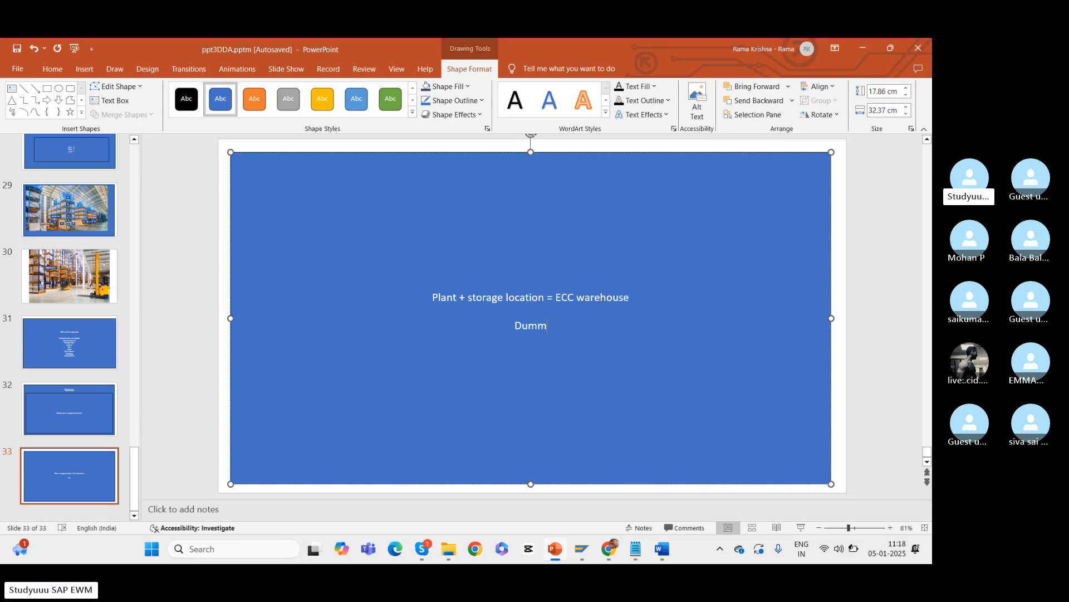
{"action": "type", "text": "y WH - EWM"}
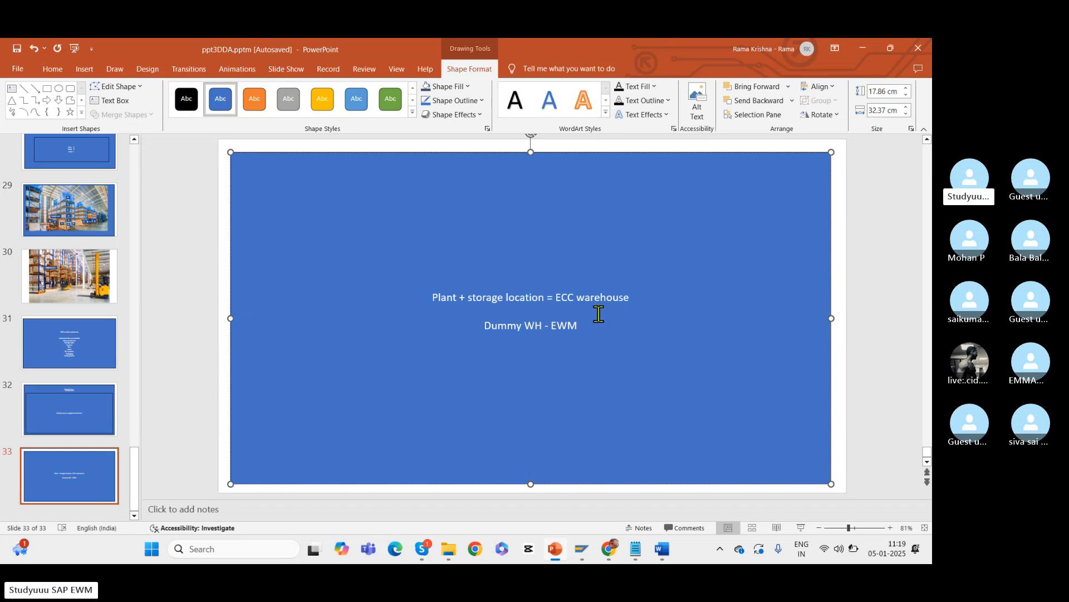
{"action": "left_click_drag", "start_coordinate": [484, 329], "coordinate": [581, 328]}
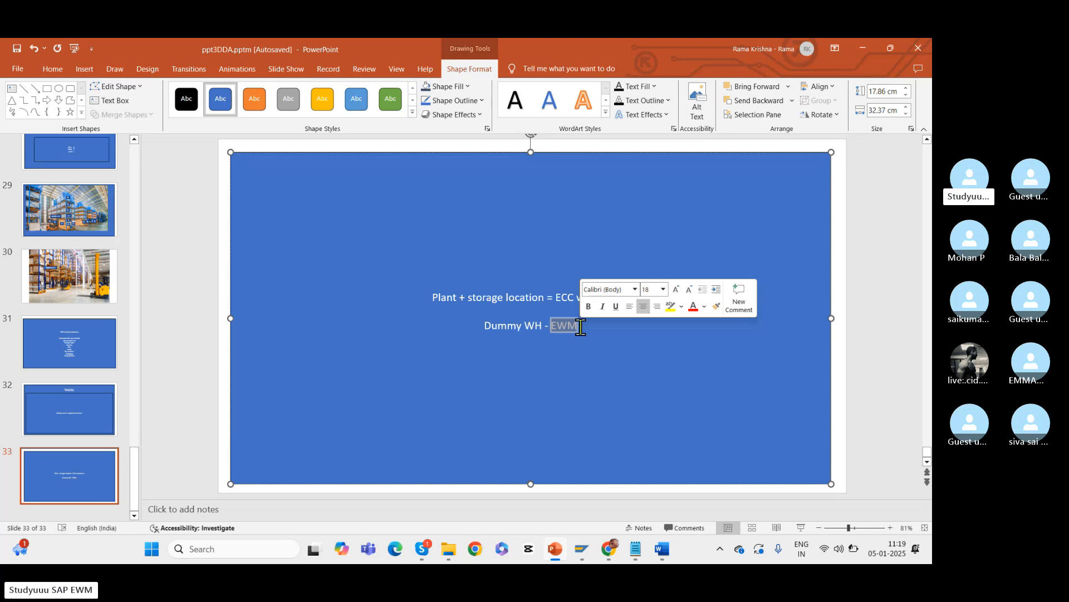
- Switch to the SAP Easy Access window, run transaction spro and display the SAP Reference IMG
{"action": "key", "text": "alt+Tab"}
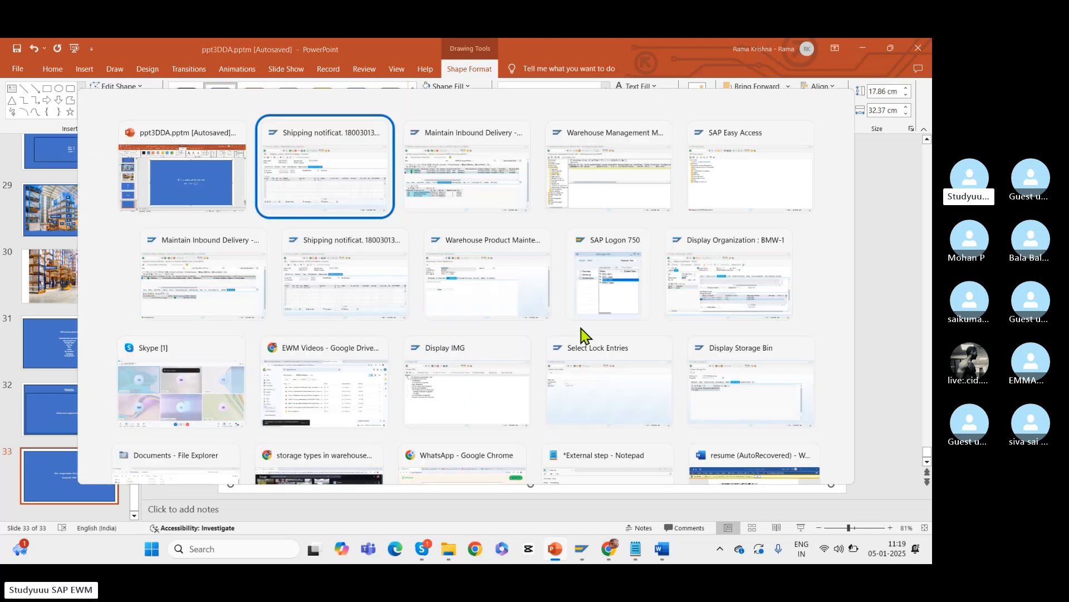
{"action": "key", "text": "alt+Tab"}
{"action": "key", "text": "alt+Tab"}
{"action": "key", "text": "alt+Tab"}
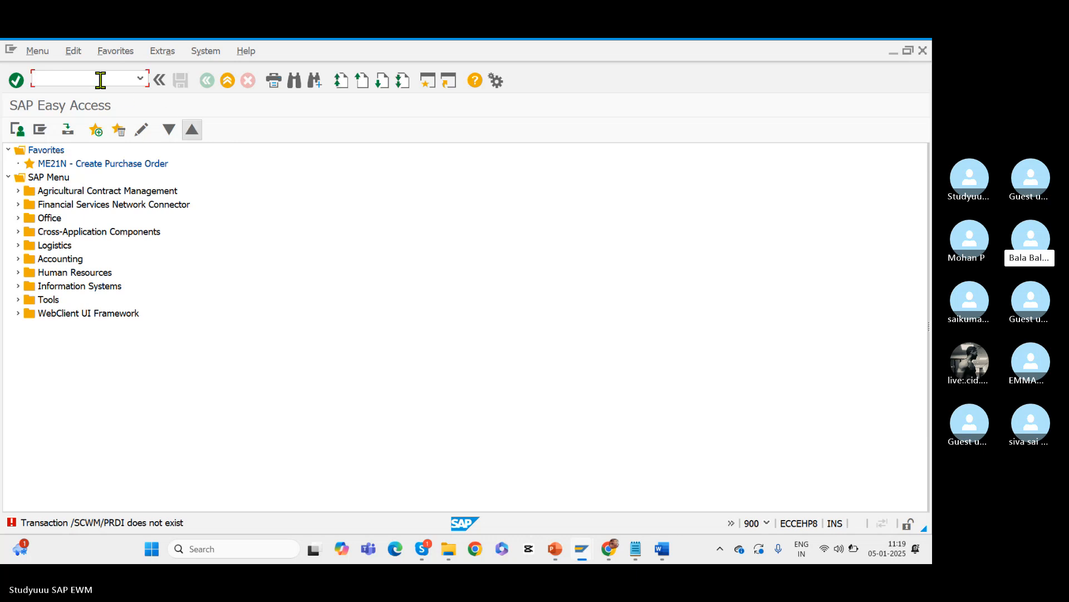
{"action": "type", "text": "spro"}
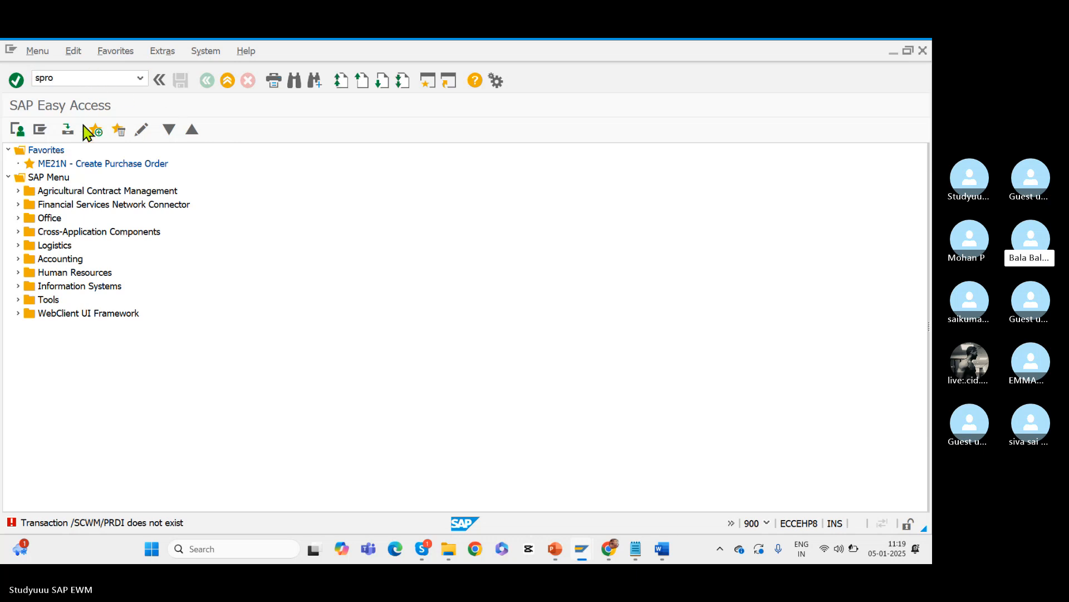
{"action": "key", "text": "Return"}
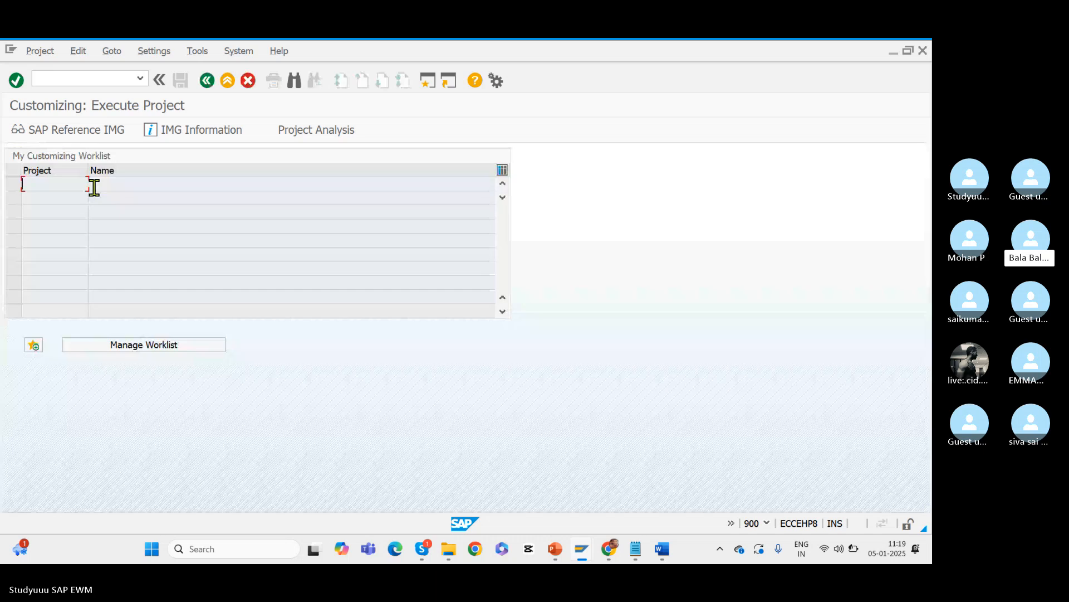
{"action": "left_click", "coordinate": [49, 138]}
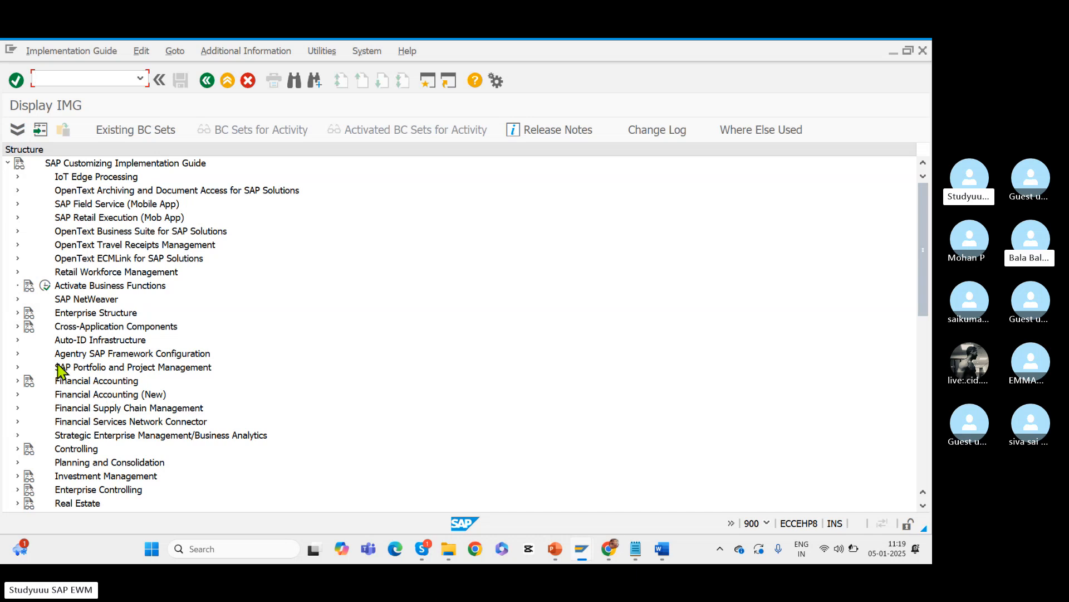
- Open Configure SAP EWM-Specific Parameters under Integration with Other SAP Components, Extended Warehouse Management, Basic Settings for EWM Linkage
{"action": "left_click_drag", "start_coordinate": [922, 295], "coordinate": [916, 462]}
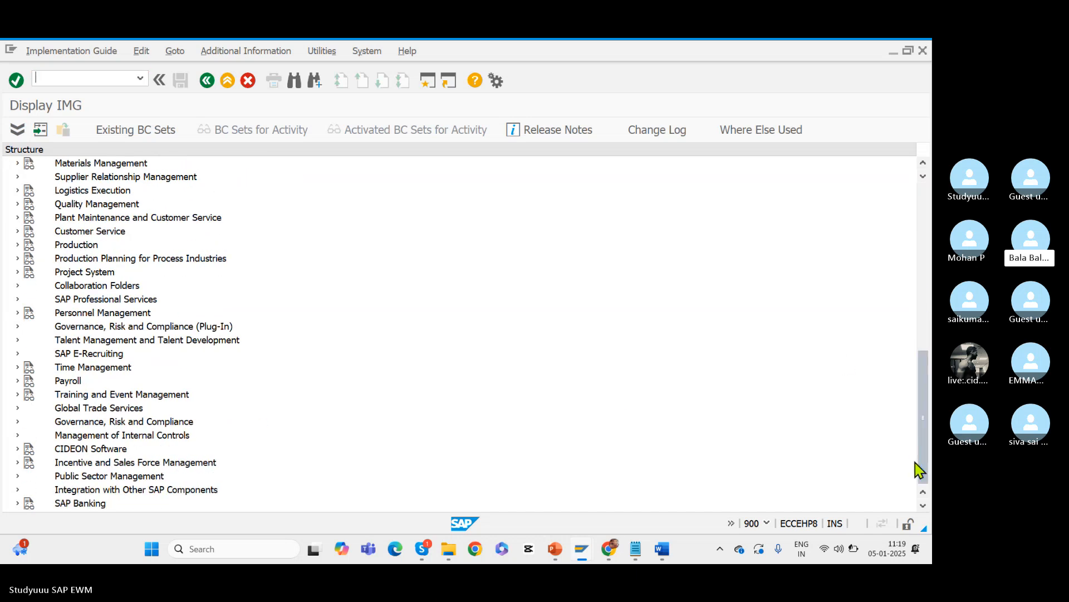
{"action": "left_click", "coordinate": [17, 490]}
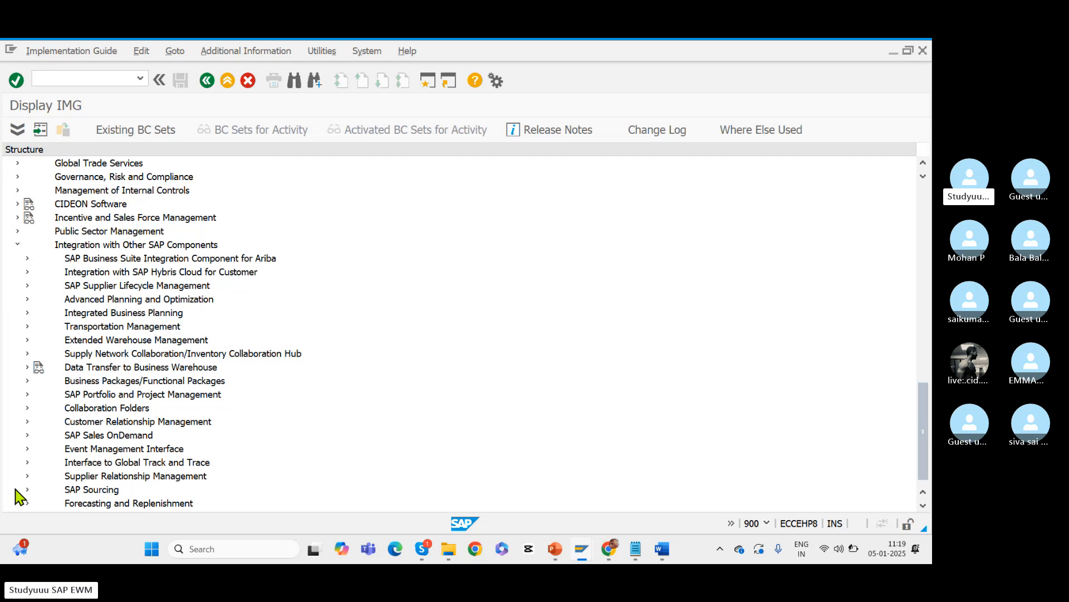
{"action": "left_click", "coordinate": [27, 340]}
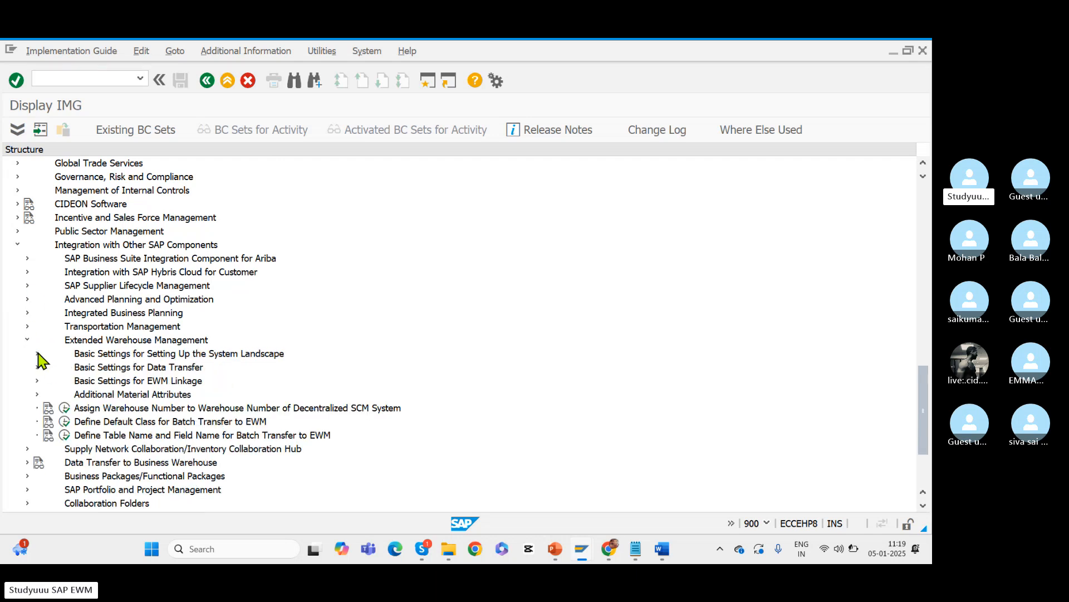
{"action": "left_click", "coordinate": [37, 381]}
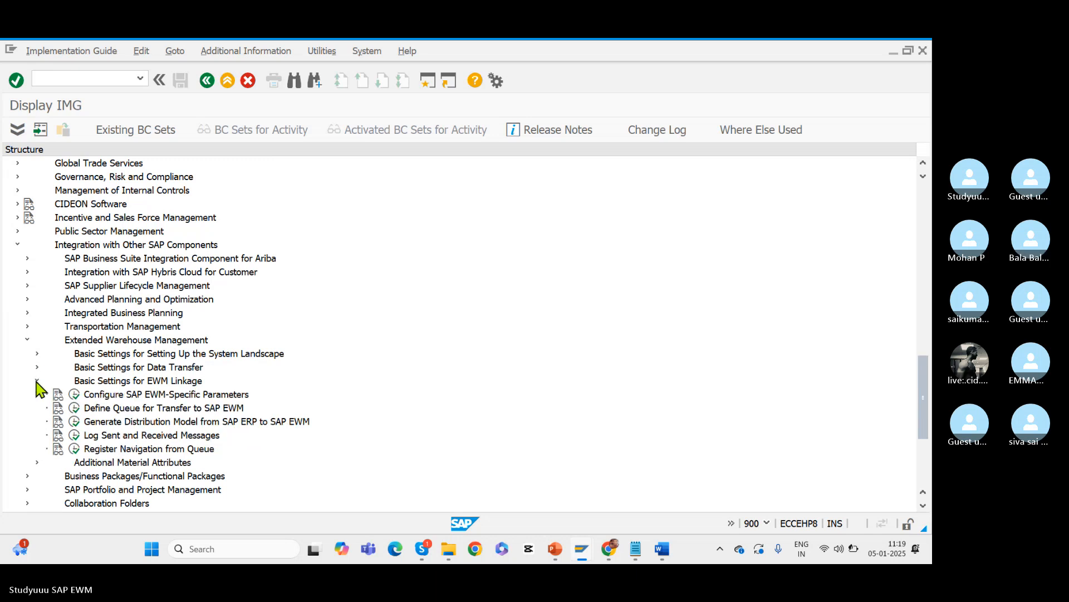
{"action": "left_click", "coordinate": [73, 394]}
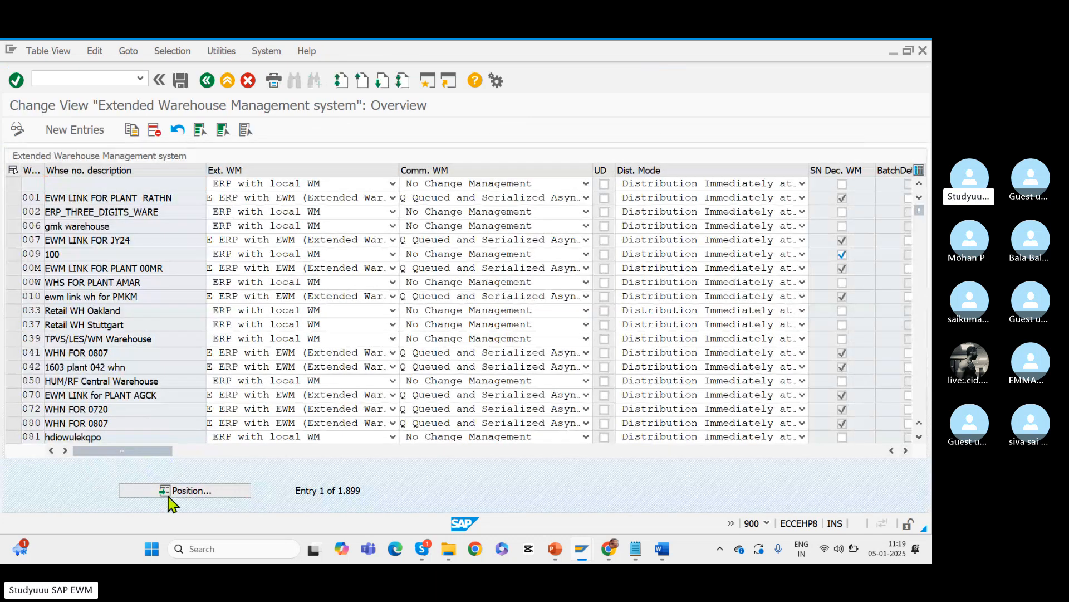
- Position the warehouse list on warehouse number BMP and select its entry
{"action": "left_click", "coordinate": [168, 494]}
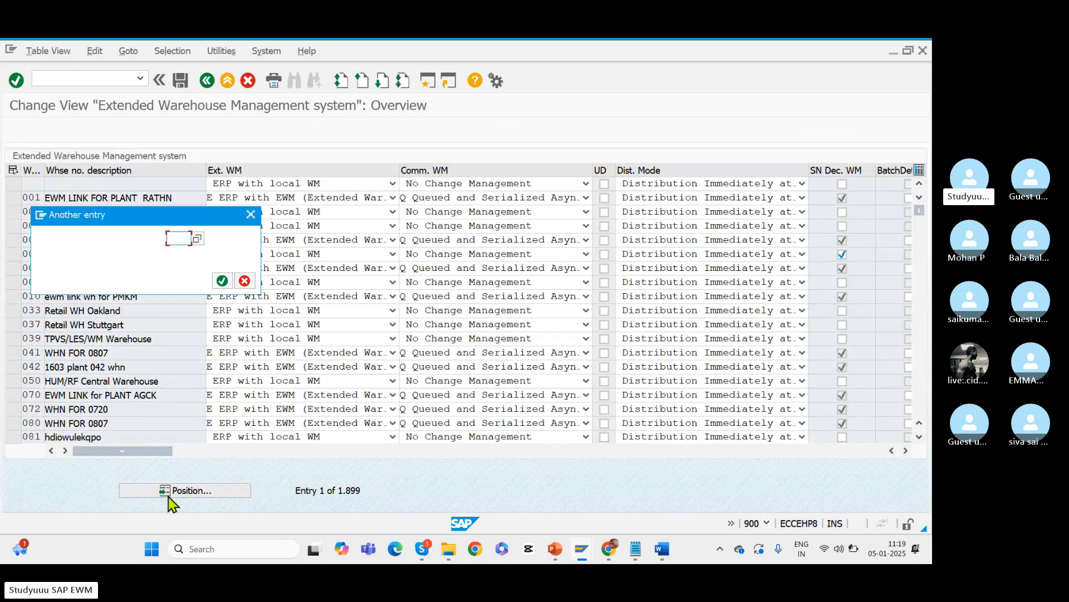
{"action": "type", "text": "BMP"}
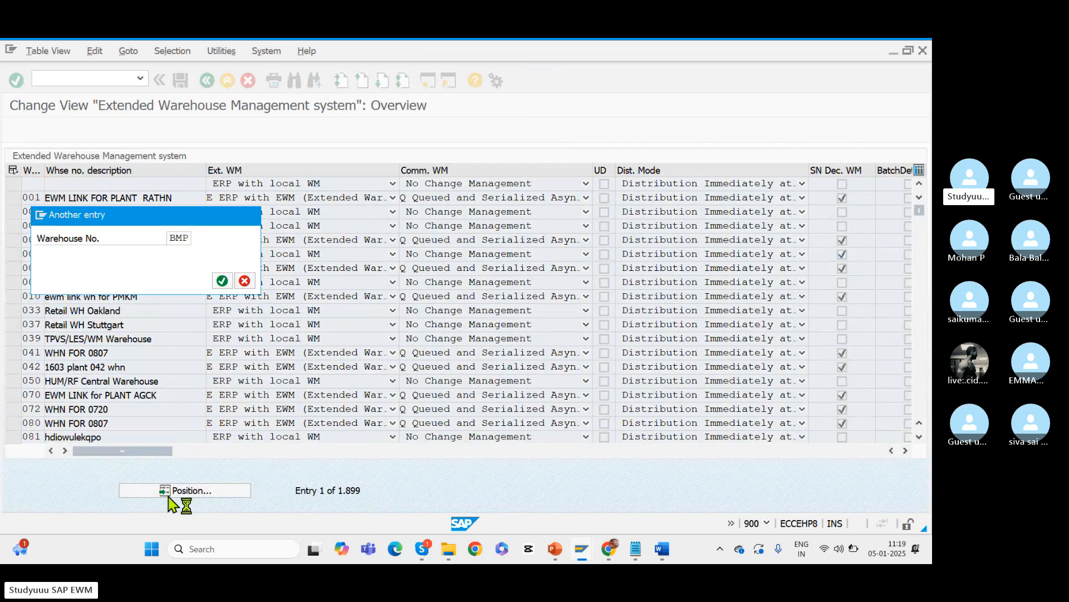
{"action": "key", "text": "Return"}
{"action": "left_click", "coordinate": [14, 186]}
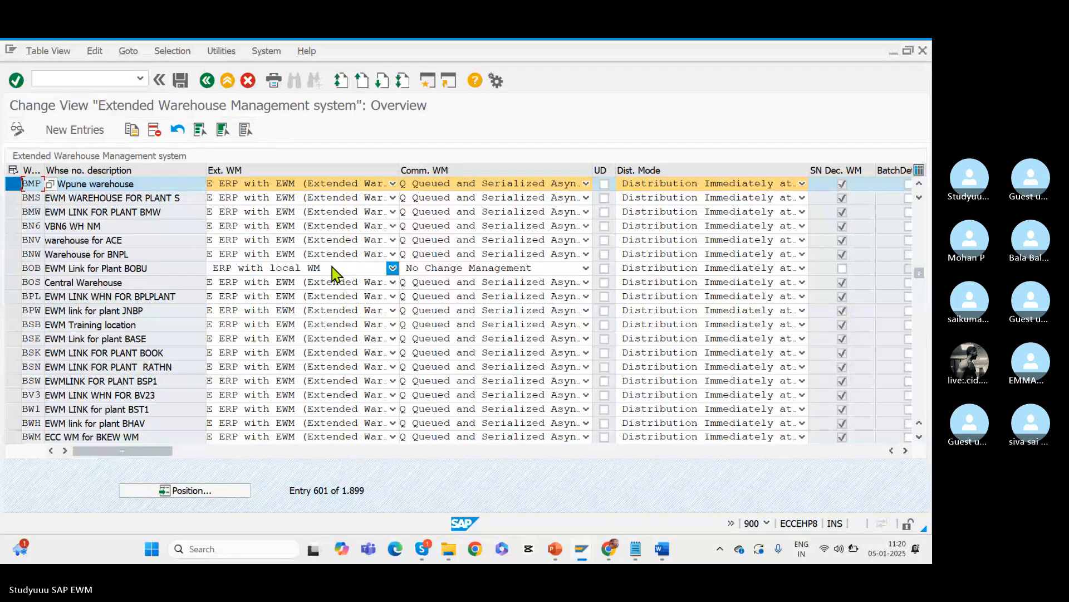
- Review the available external WM options for warehouse BMP without changing its setting
{"action": "left_click", "coordinate": [392, 184]}
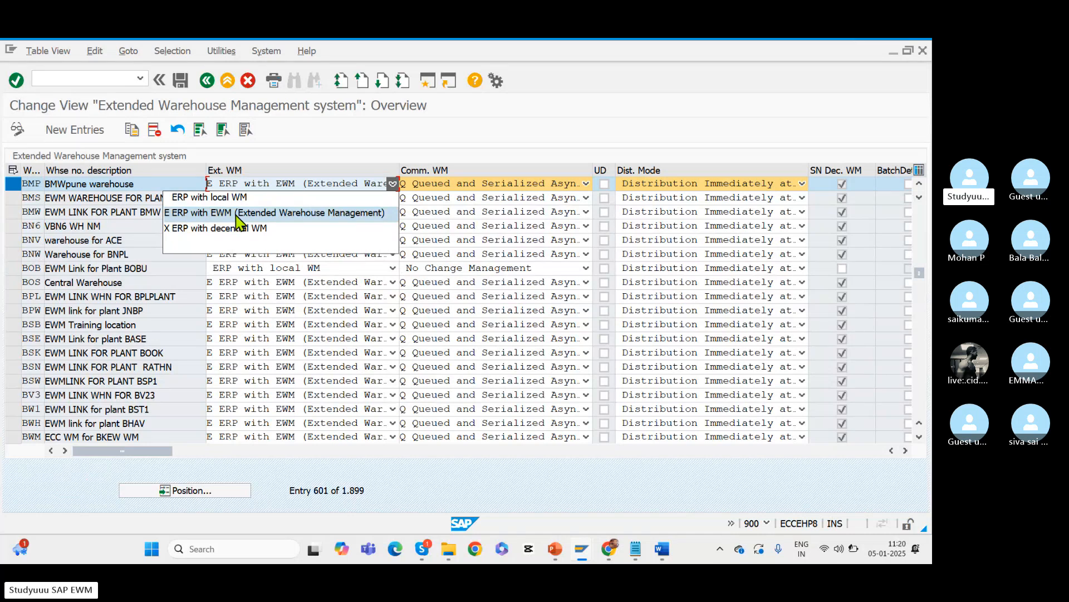
{"action": "left_click", "coordinate": [44, 189]}
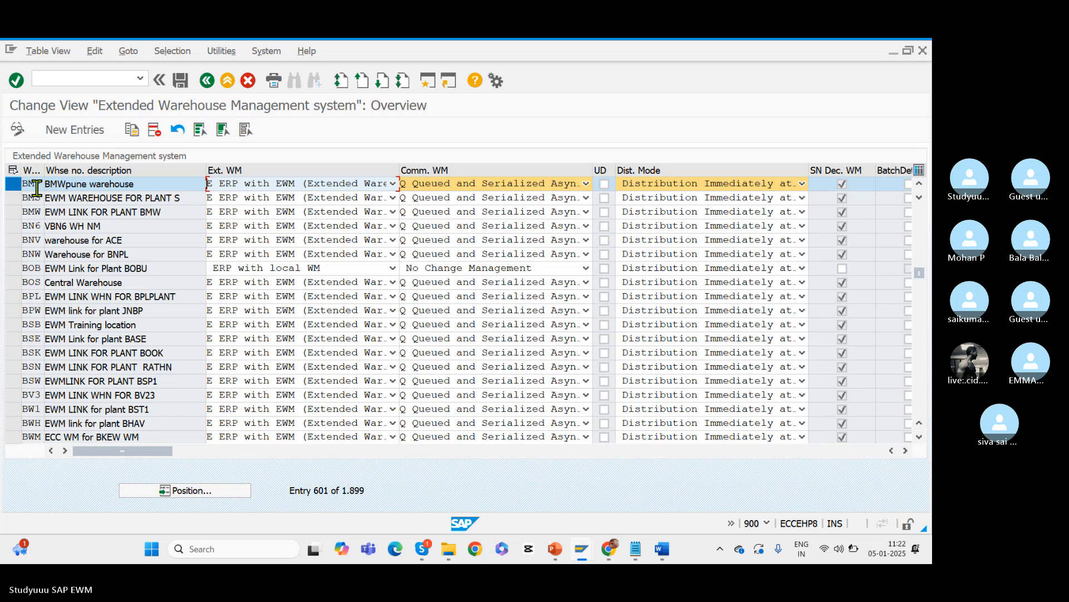
{"action": "left_click", "coordinate": [424, 550]}
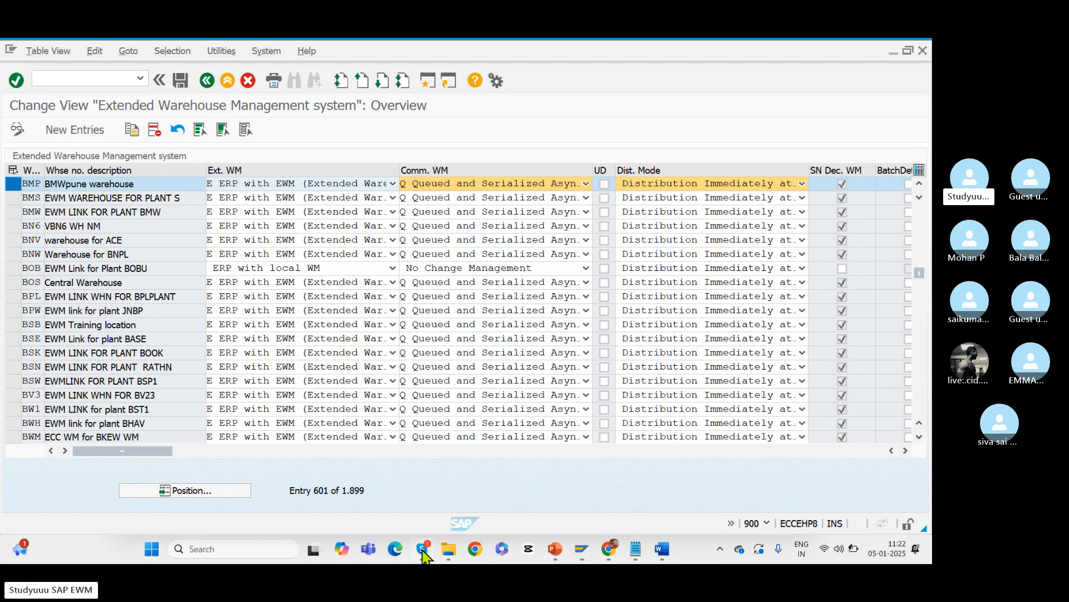